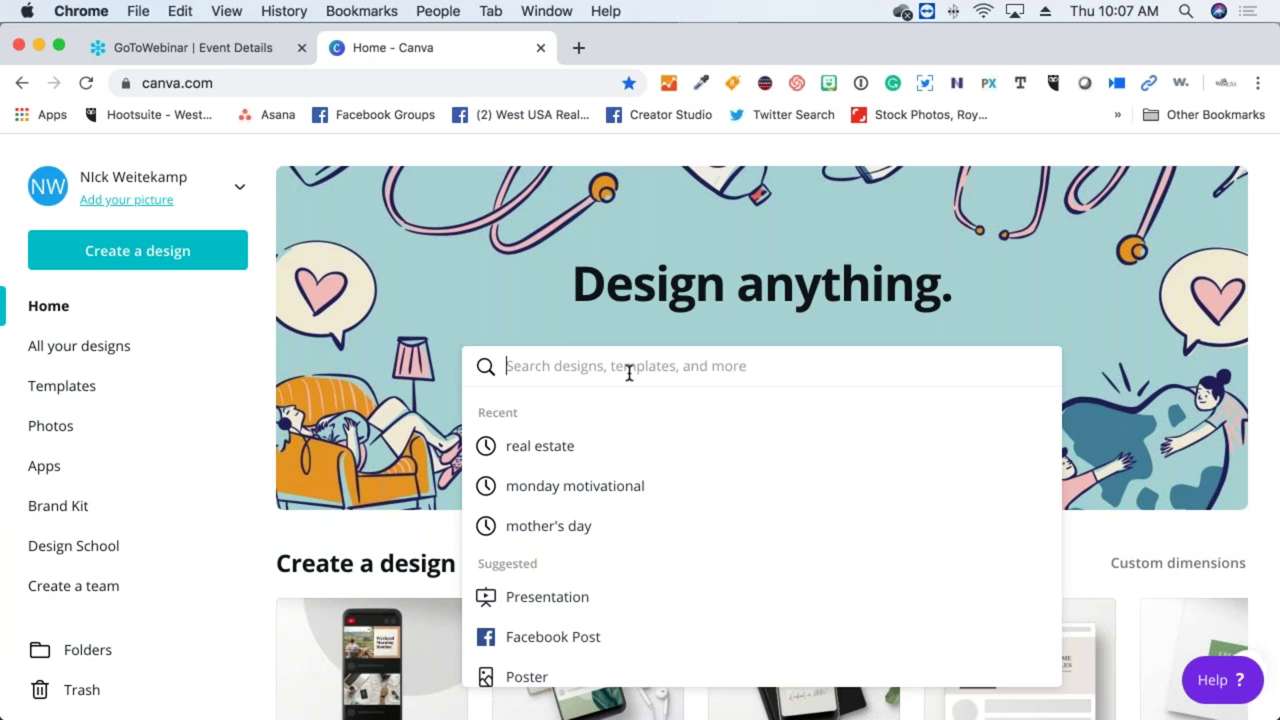
Enter 'real estate' in the home page search bar to list real estate design suggestions
text(real es)
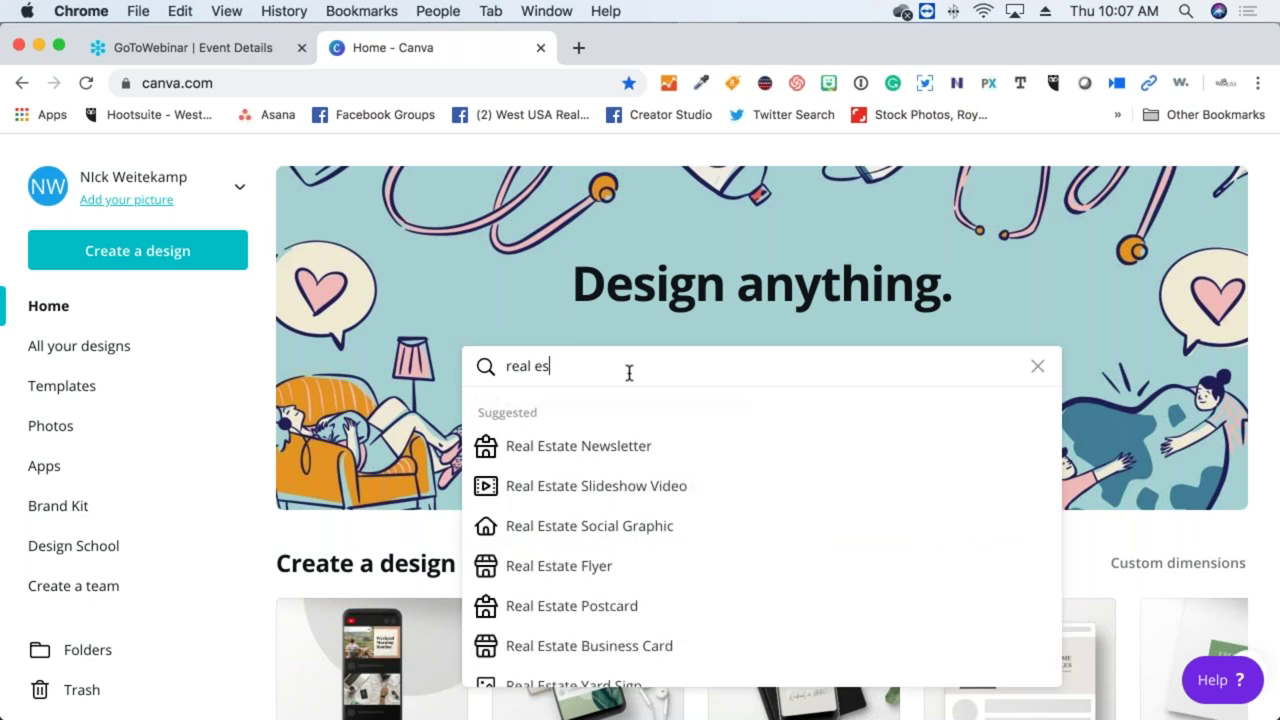
text(tate)
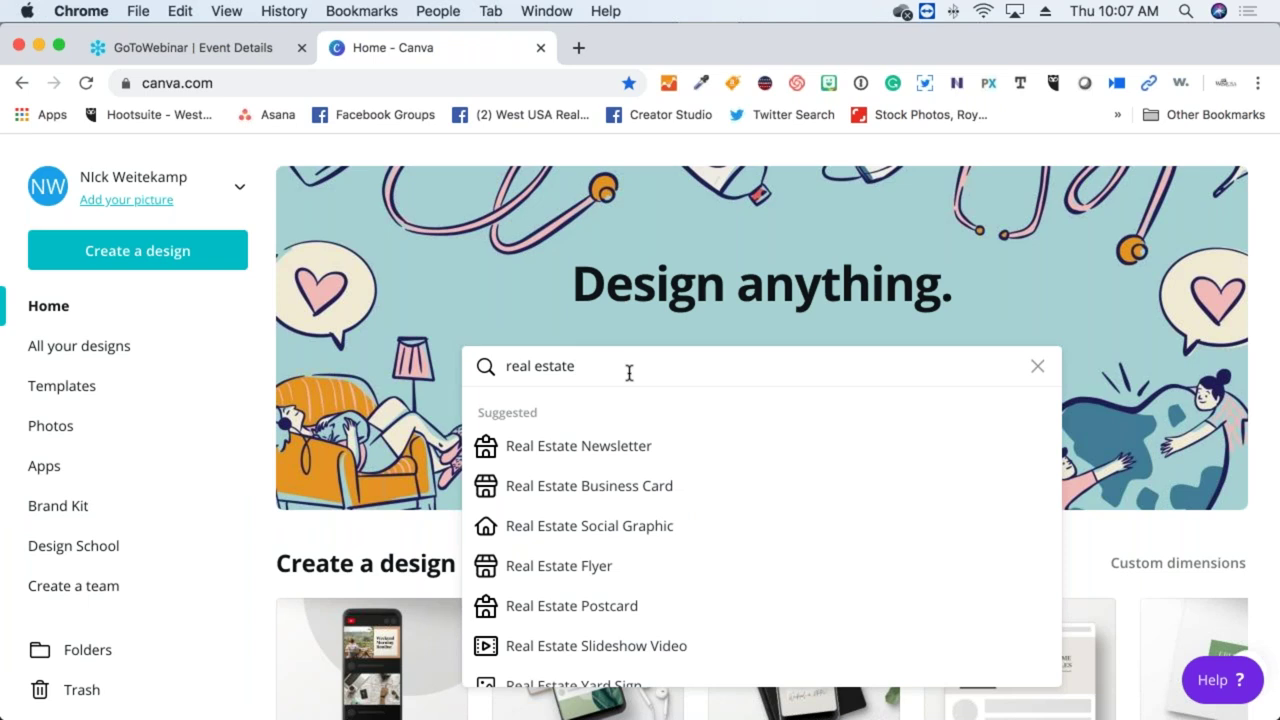
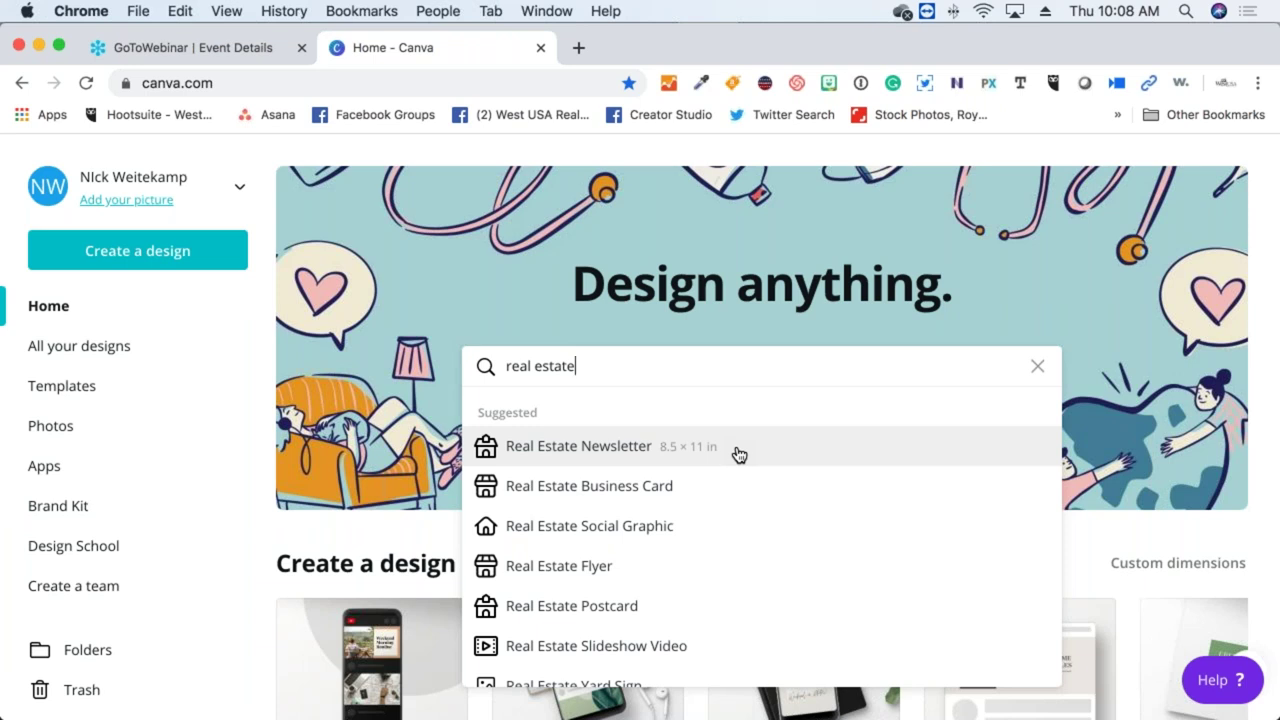
Replace the real estate search with 'instagram' and open the Instagram Post template results
key(BackSpace)
key(BackSpace)
key(BackSpace)
key(BackSpace)
key(BackSpace)
key(BackSpace)
key(BackSpace)
key(BackSpace)
key(BackSpace)
key(BackSpace)
key(BackSpace)
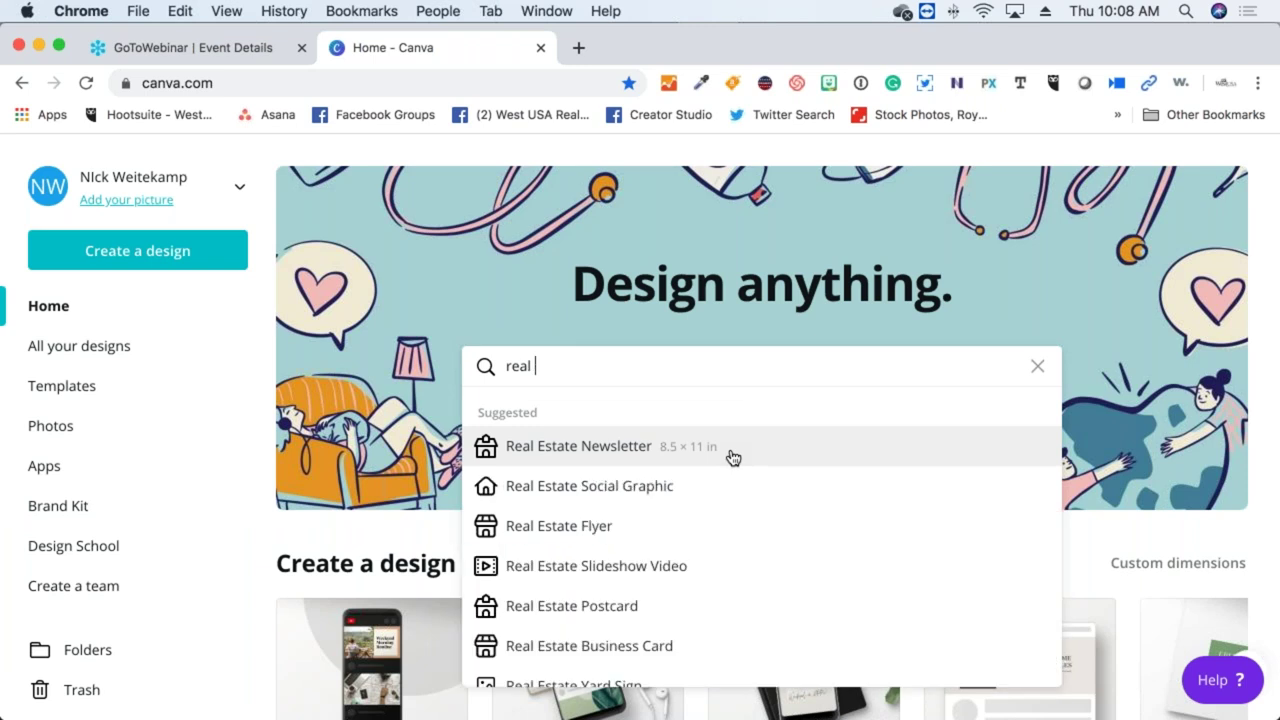
text(instagram)
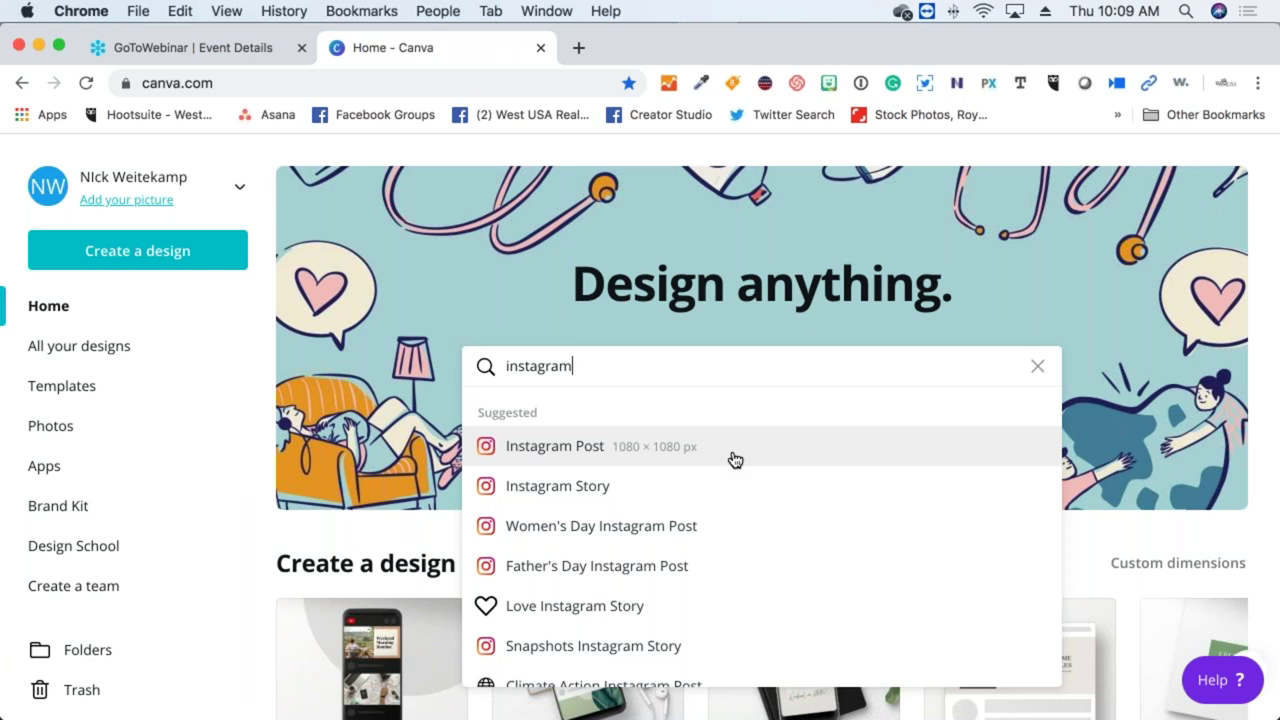
click(735, 459)
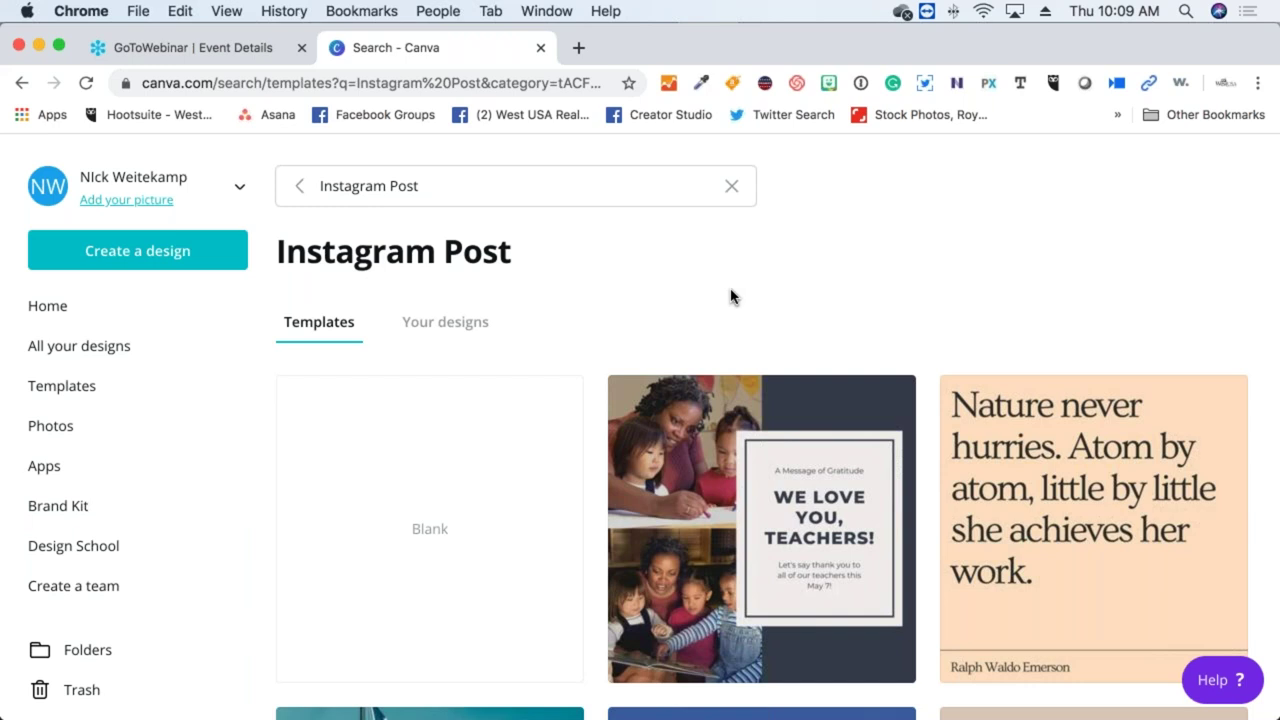
Scroll down the Instagram Post results until the Memorial Day templates appear
scroll(657, 278, down, 2)
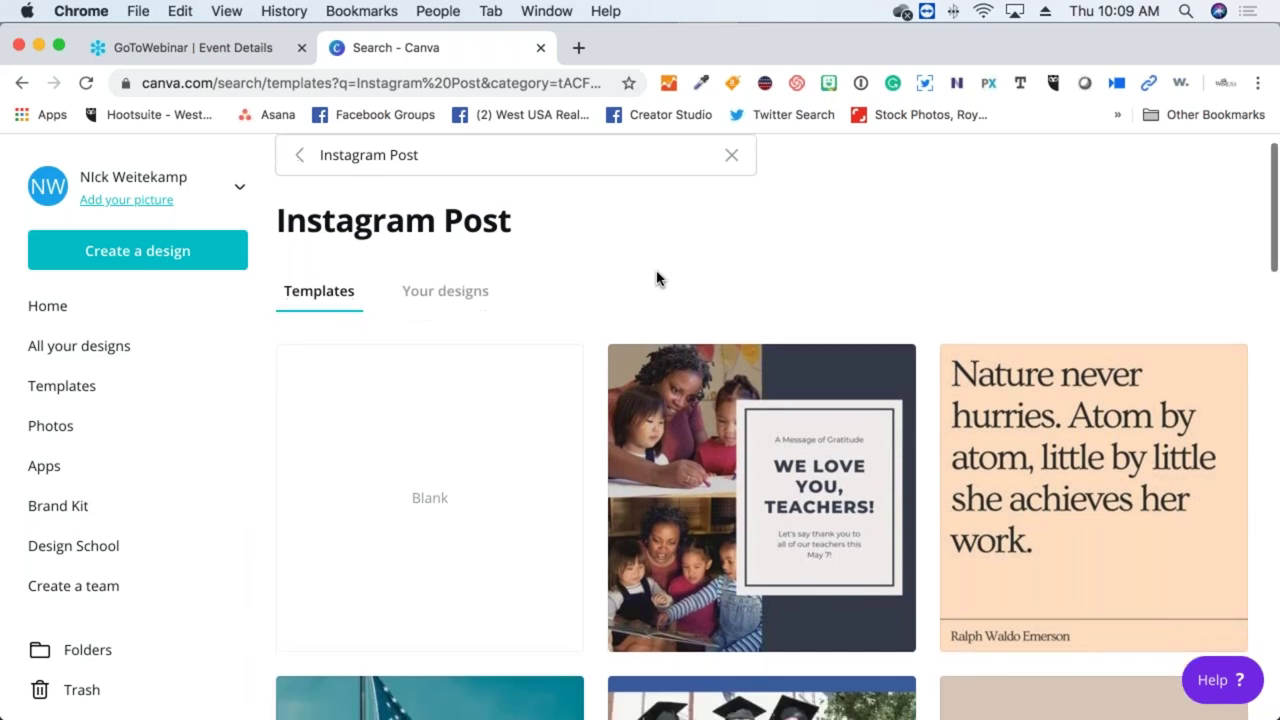
scroll(657, 278, down, 5)
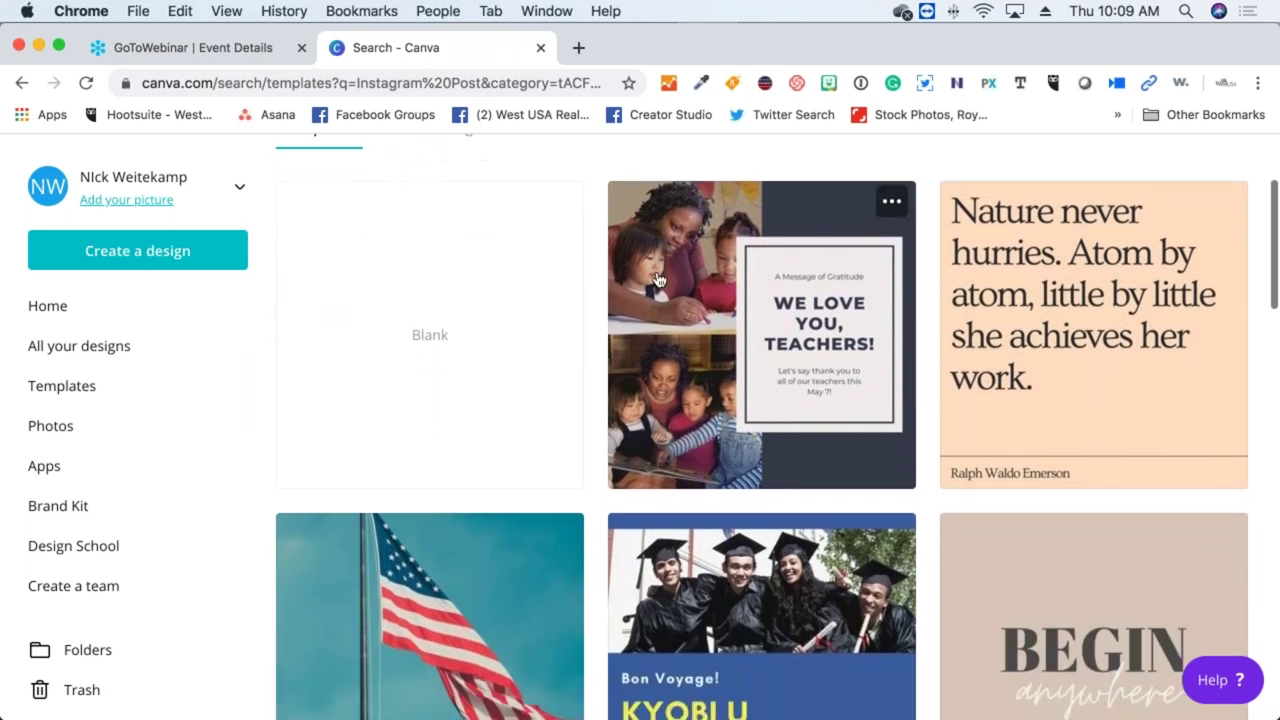
scroll(667, 473, down, 5)
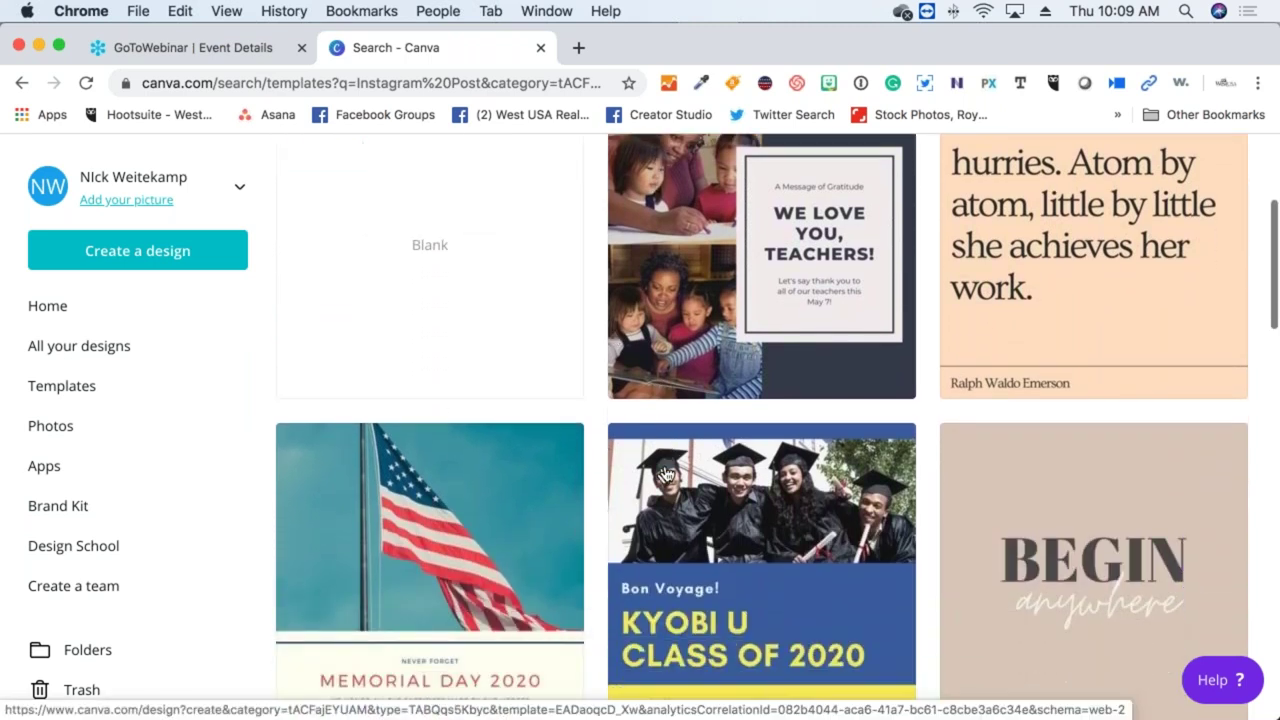
scroll(667, 473, down, 6)
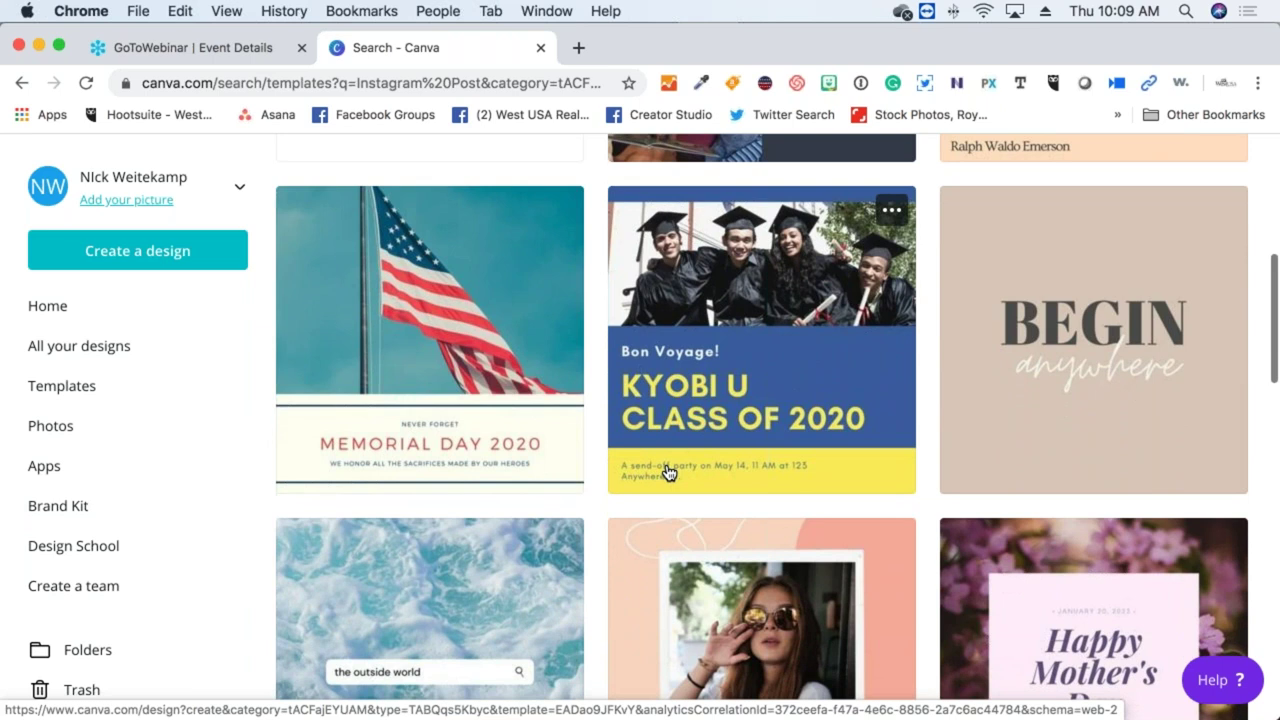
scroll(668, 473, down, 8)
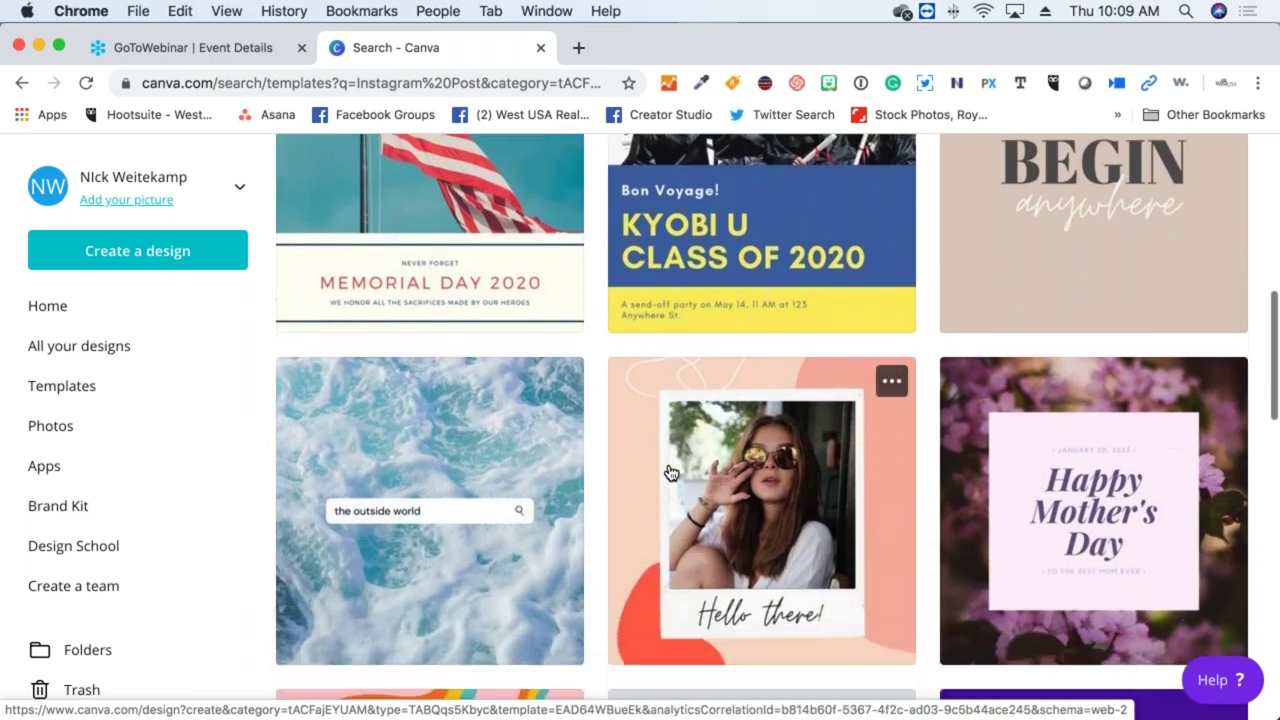
scroll(671, 473, down, 1)
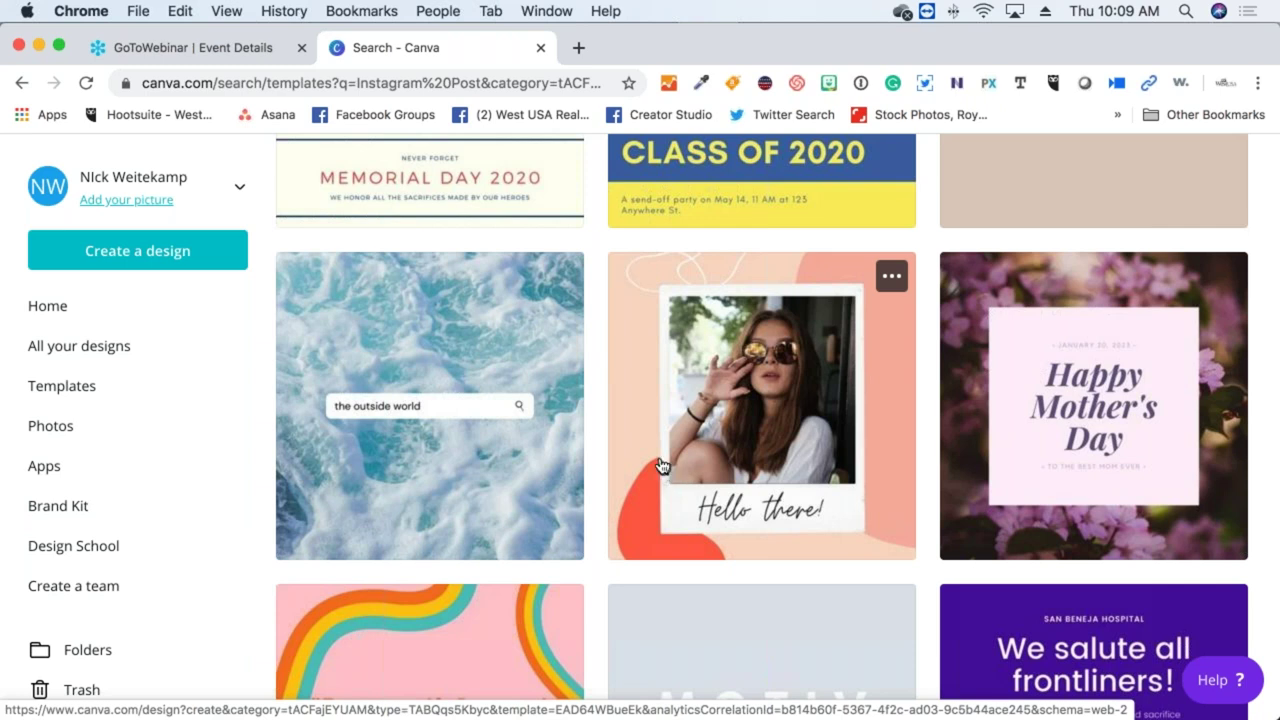
scroll(630, 452, down, 3)
scroll(630, 452, down, 2)
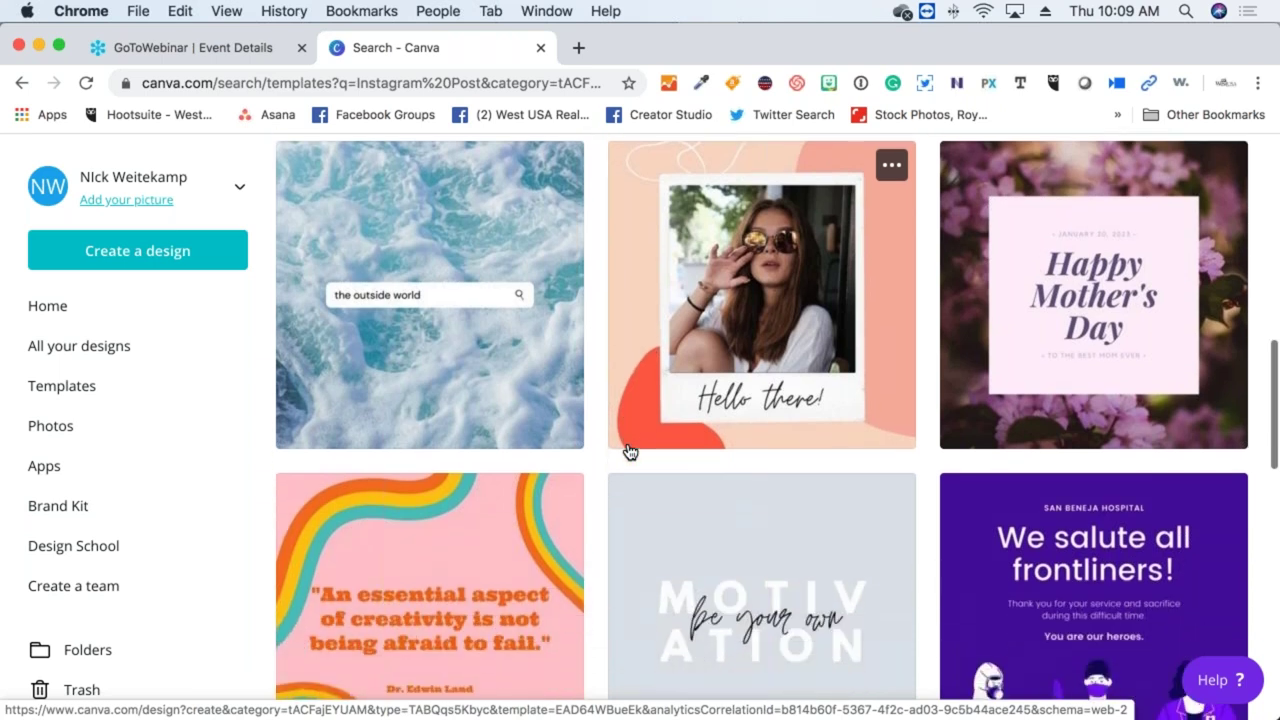
scroll(630, 452, down, 2)
scroll(630, 452, down, 2)
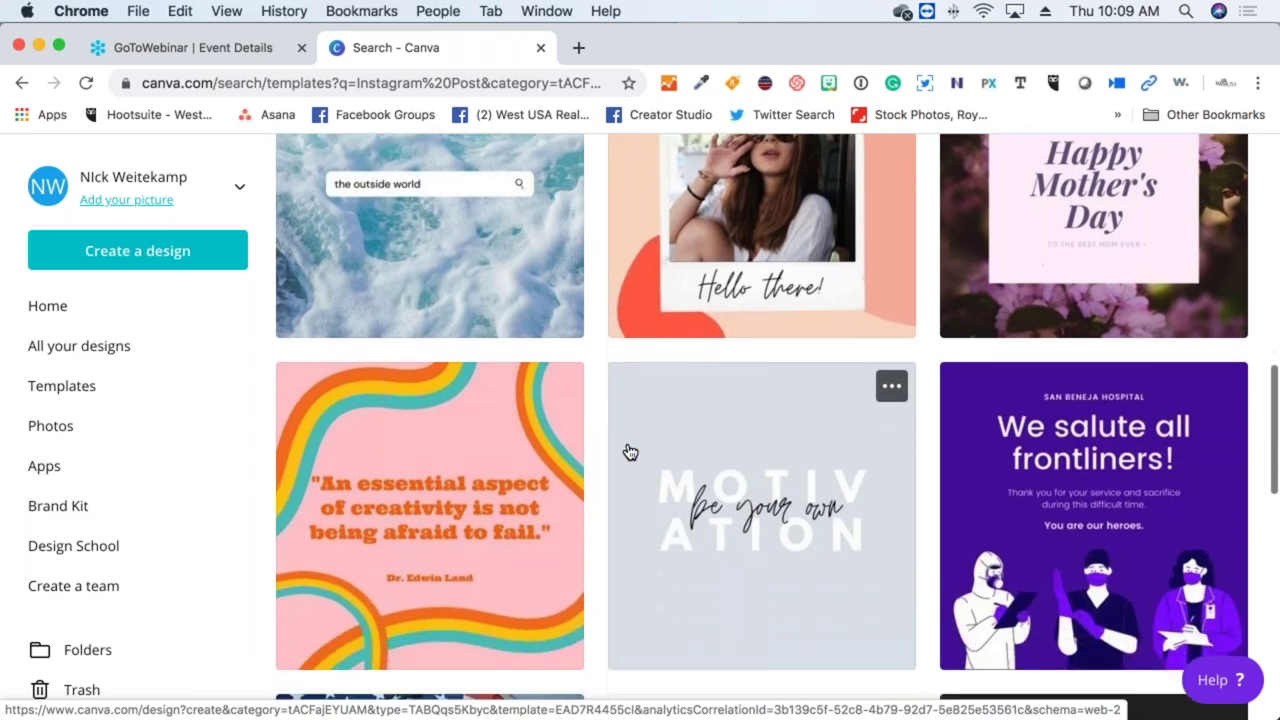
scroll(630, 452, down, 4)
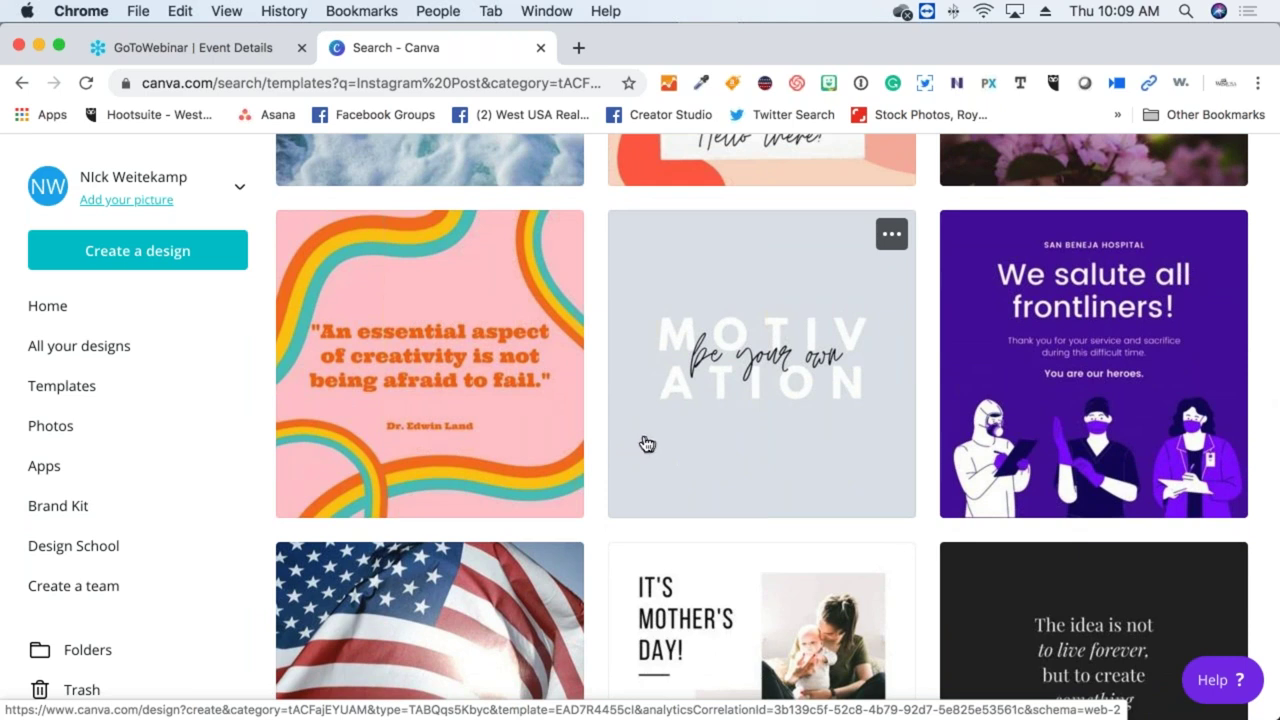
scroll(638, 444, down, 1)
scroll(640, 443, down, 10)
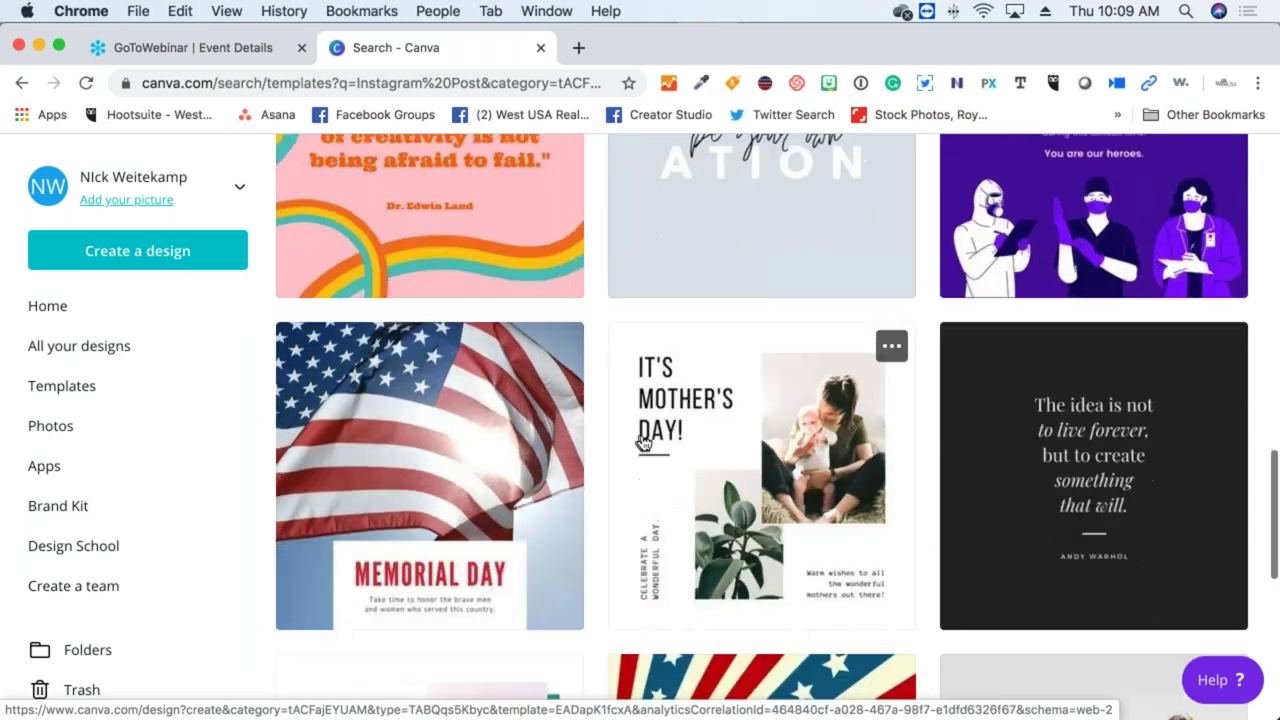
scroll(650, 441, down, 8)
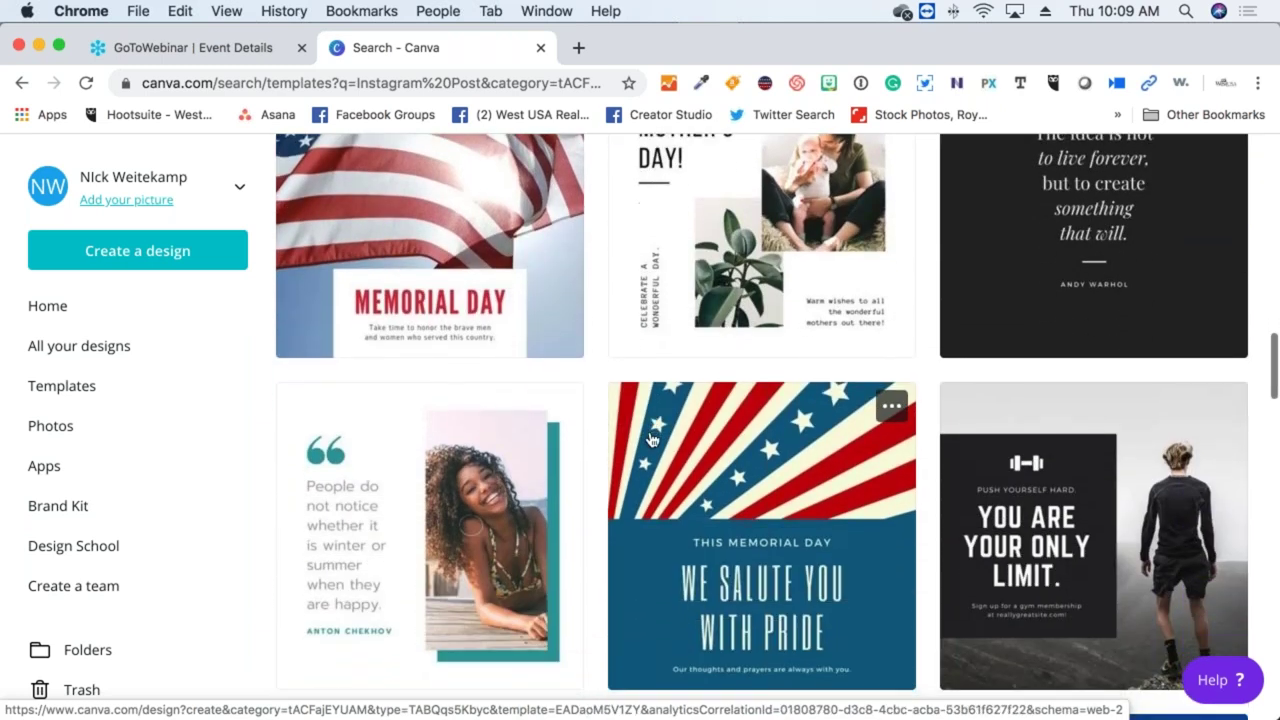
scroll(650, 440, down, 1)
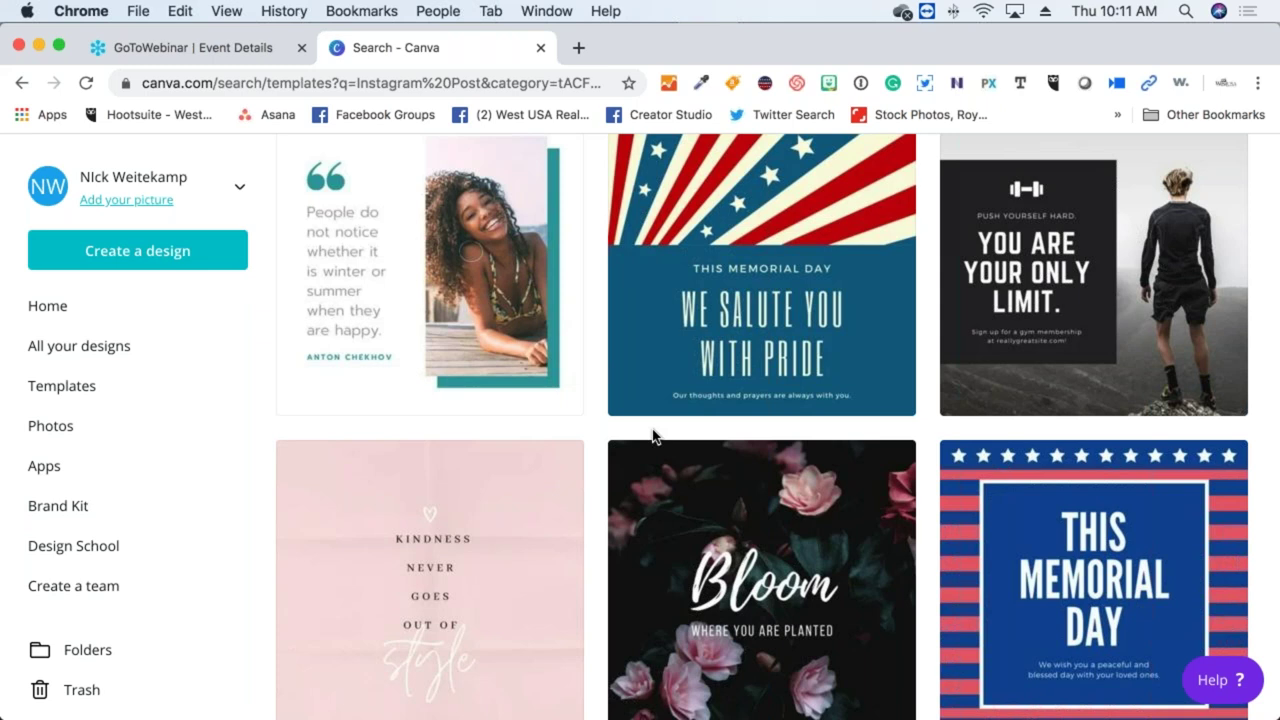
Open the Red Flag Photo Memorial Day Wishes Instagram Post template as a new design
scroll(652, 436, up, 1)
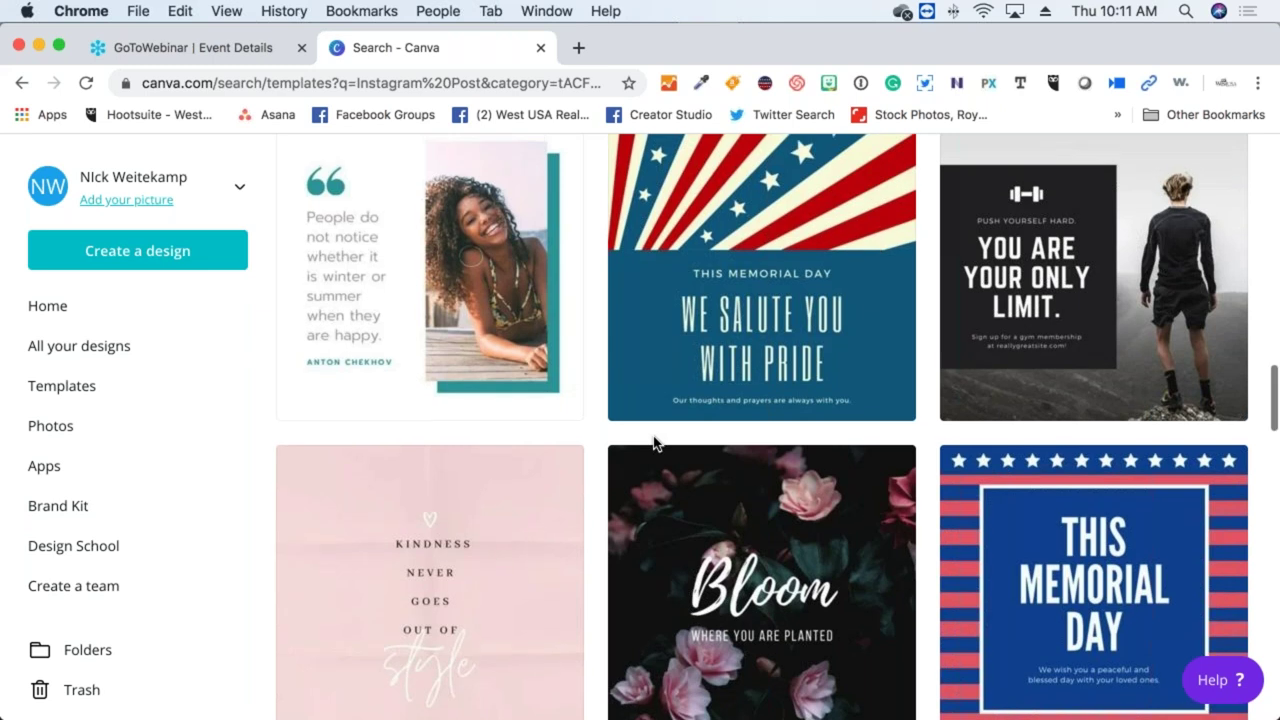
scroll(641, 460, down, 3)
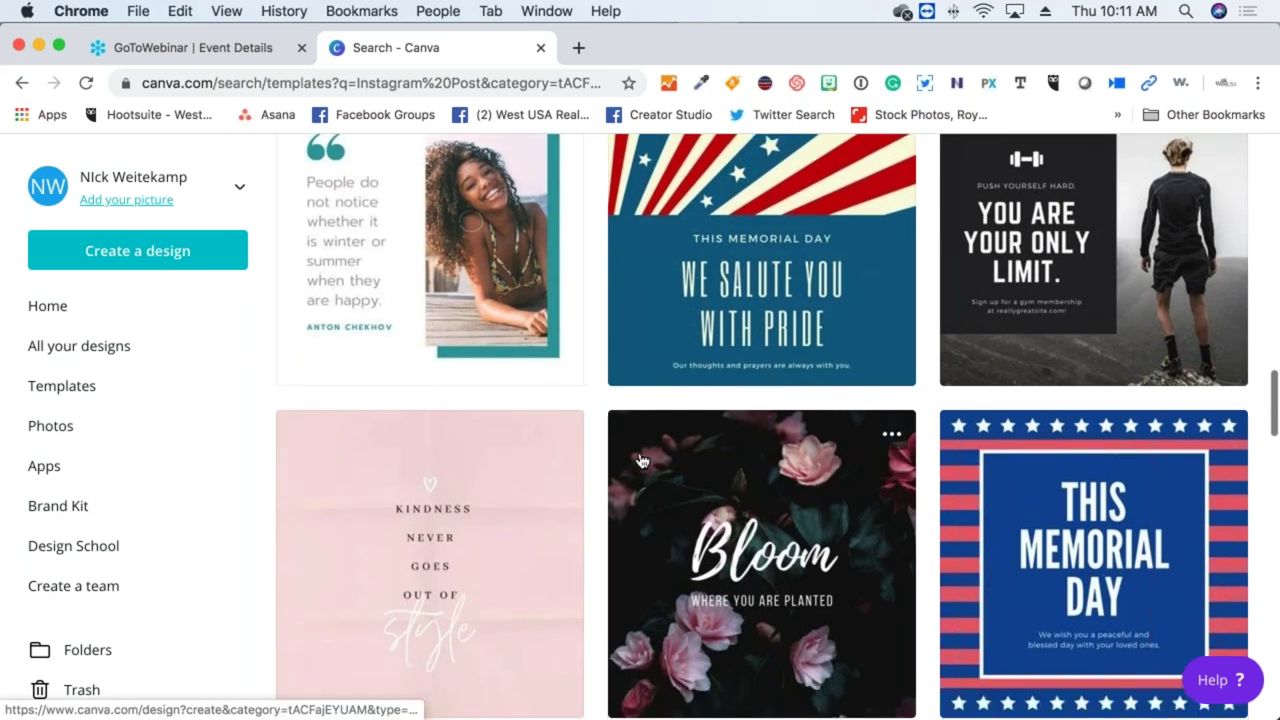
scroll(643, 461, down, 2)
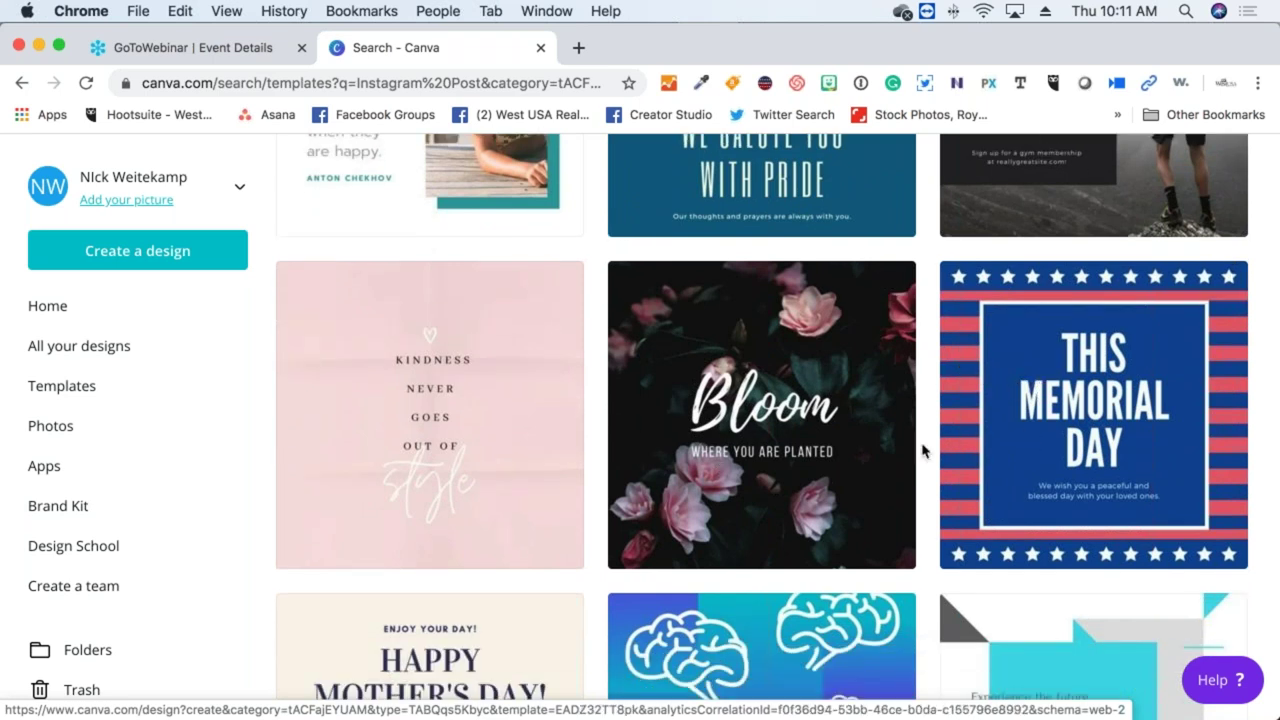
scroll(920, 450, down, 6)
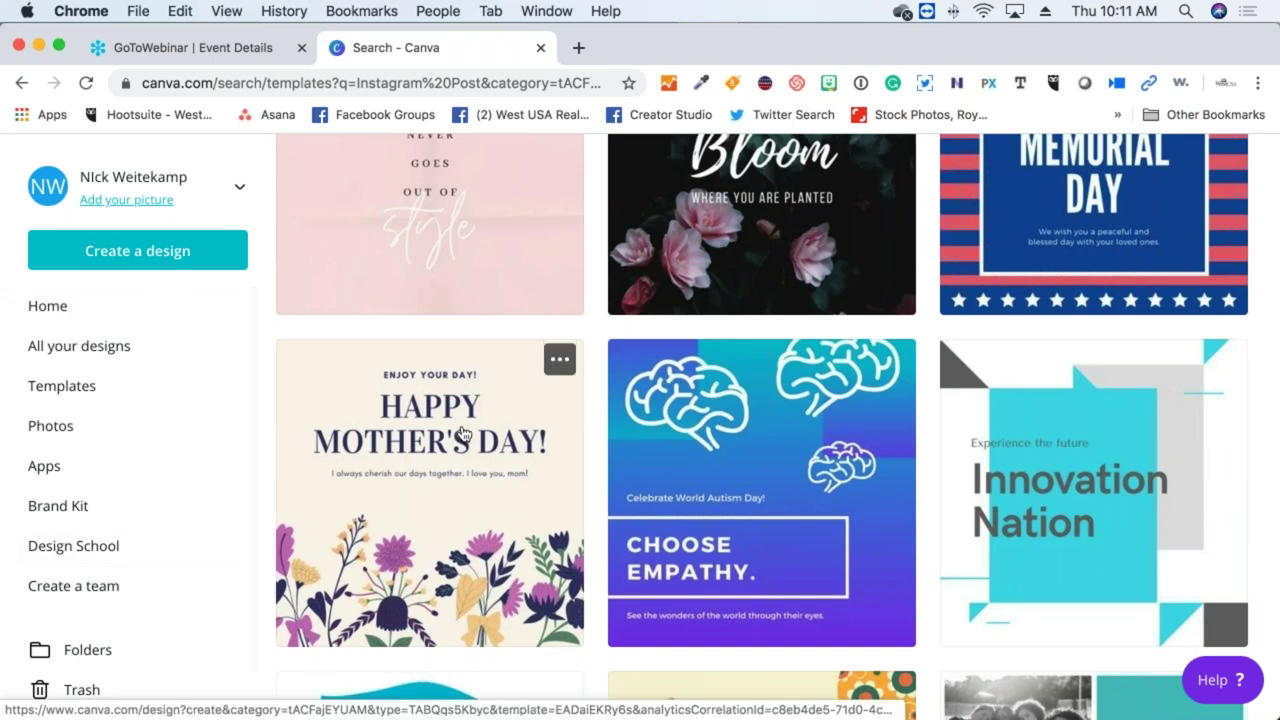
scroll(700, 400, down, 15)
scroll(420, 442, up, 5)
scroll(420, 442, down, 8)
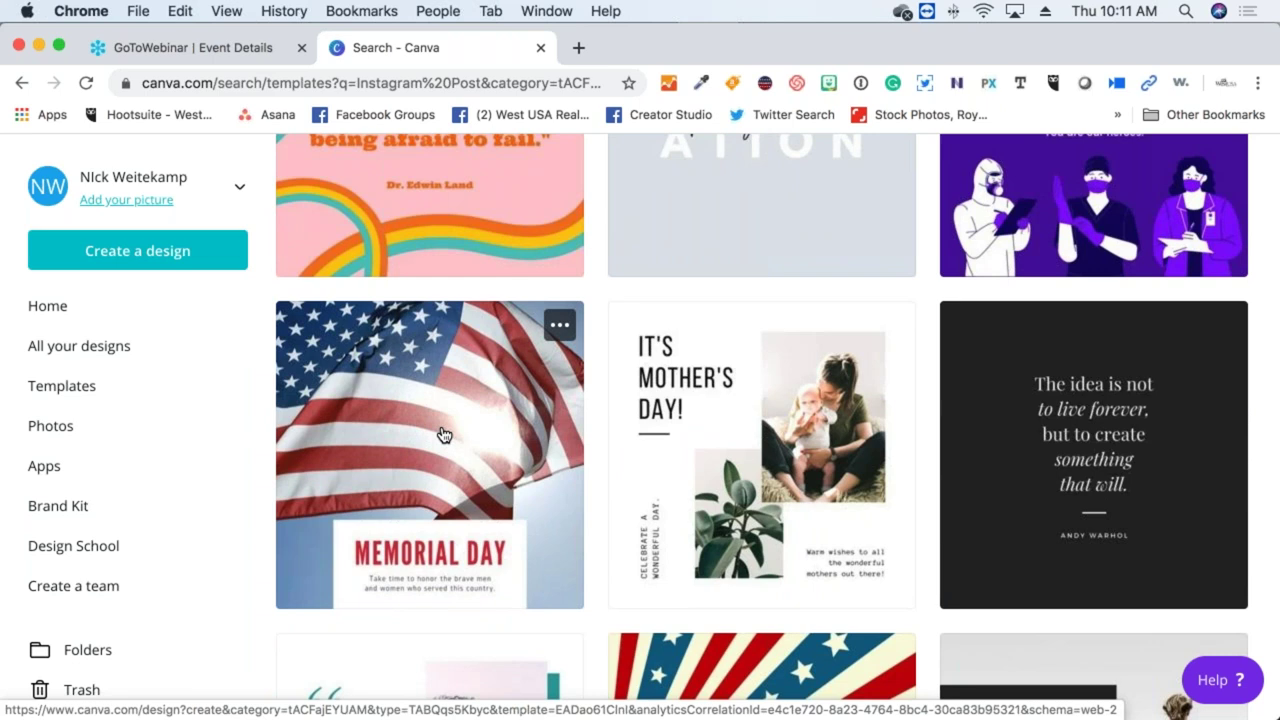
click(444, 434)
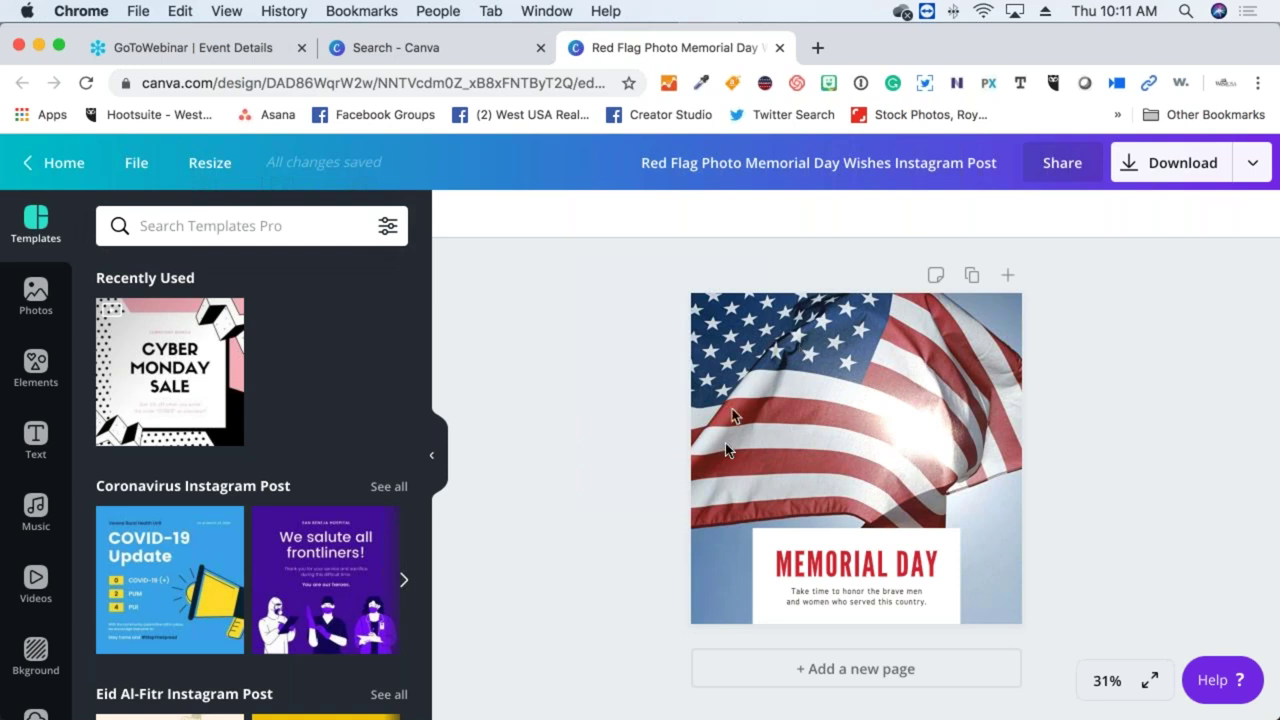
click(825, 452)
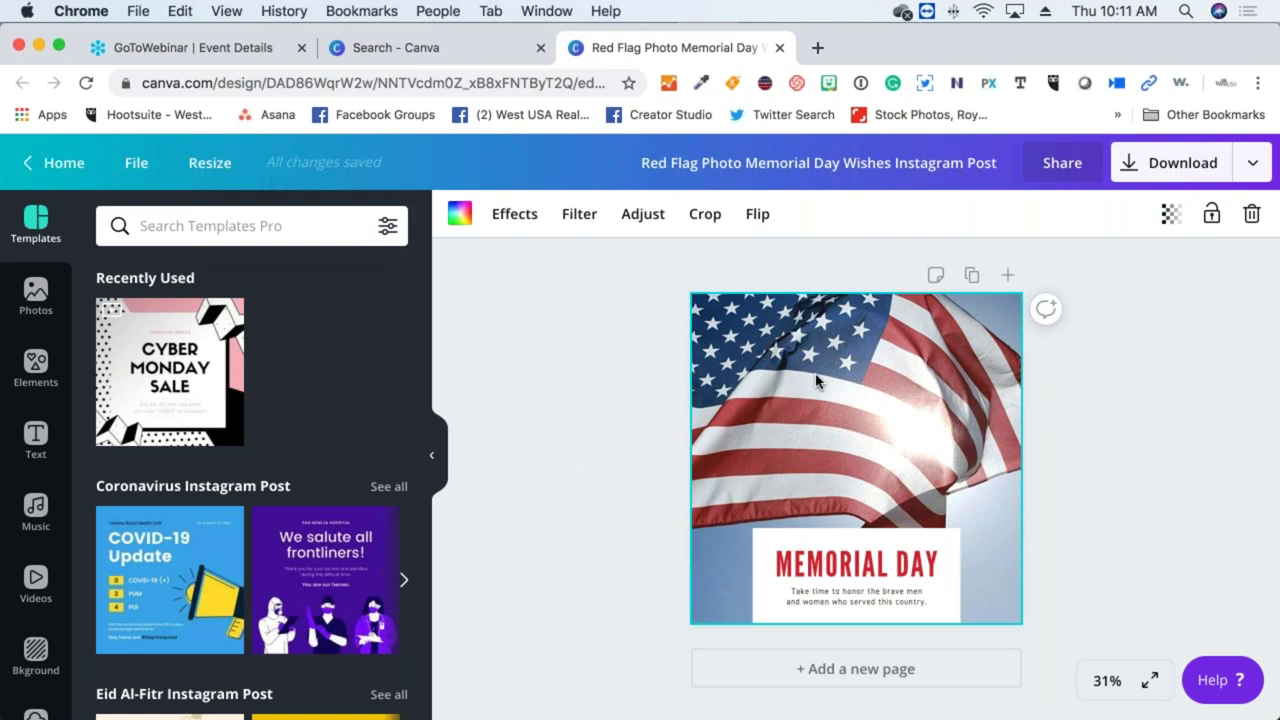
click(833, 579)
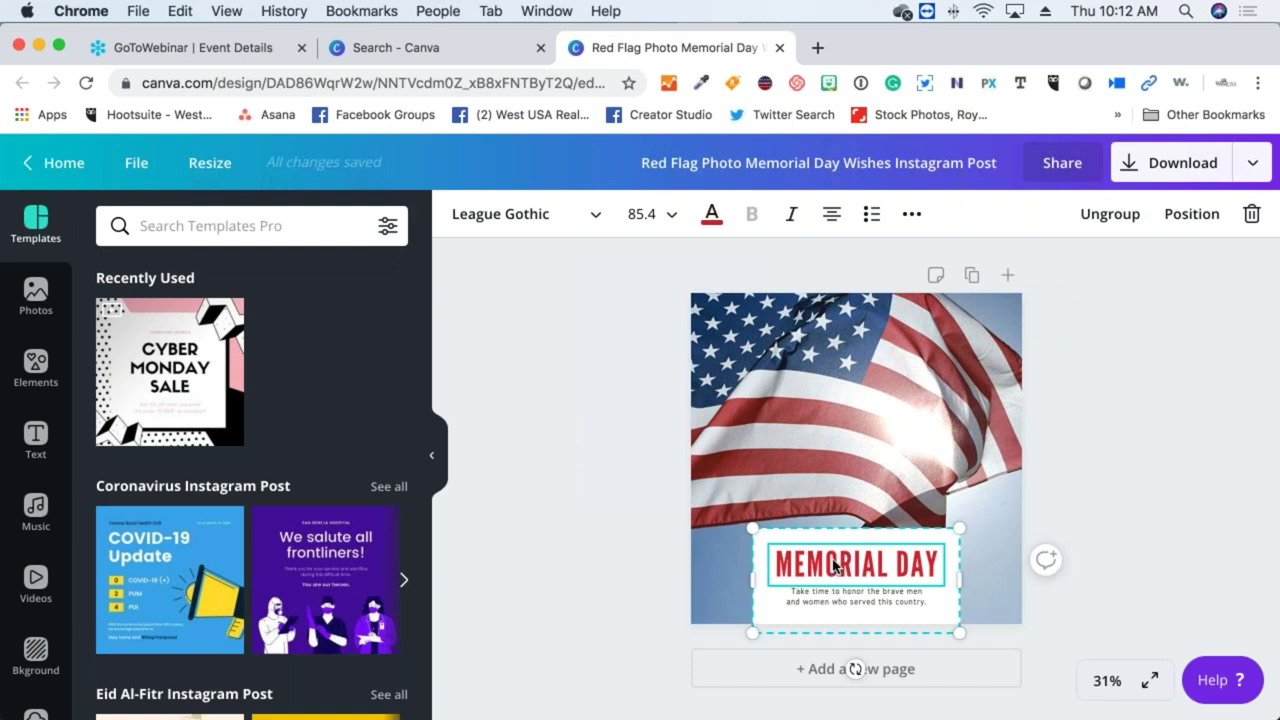
click(858, 488)
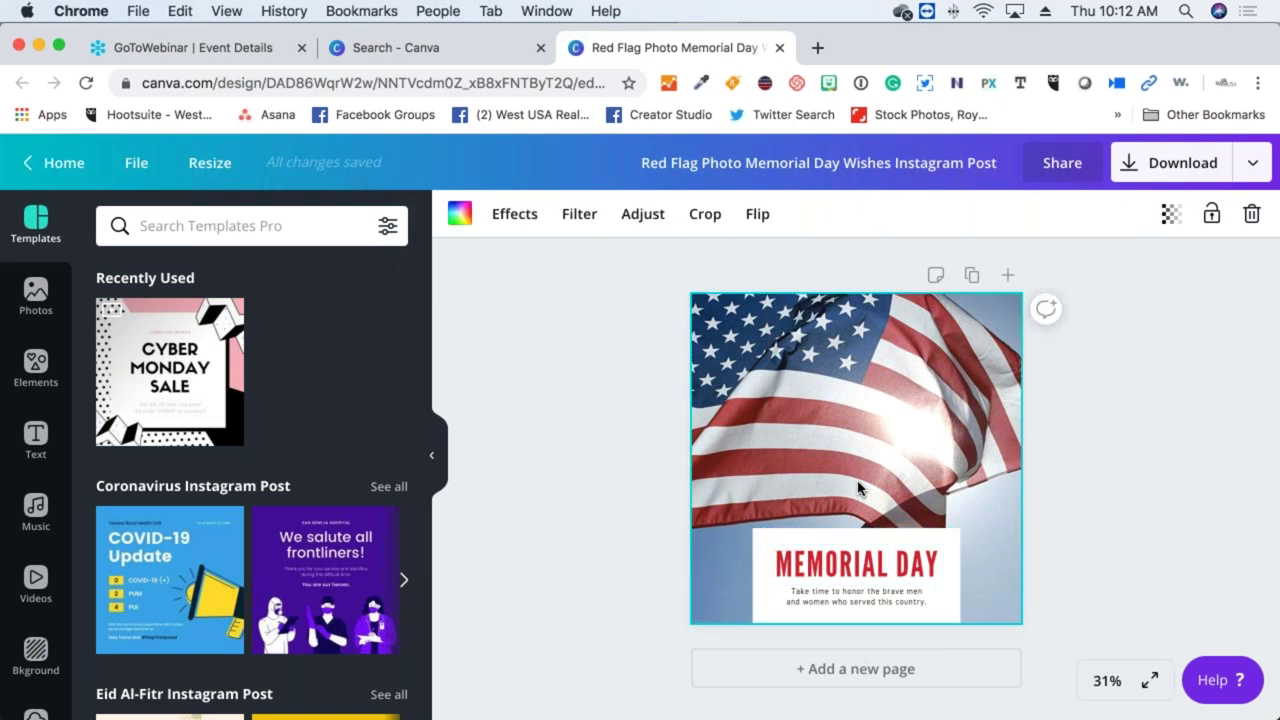
click(837, 610)
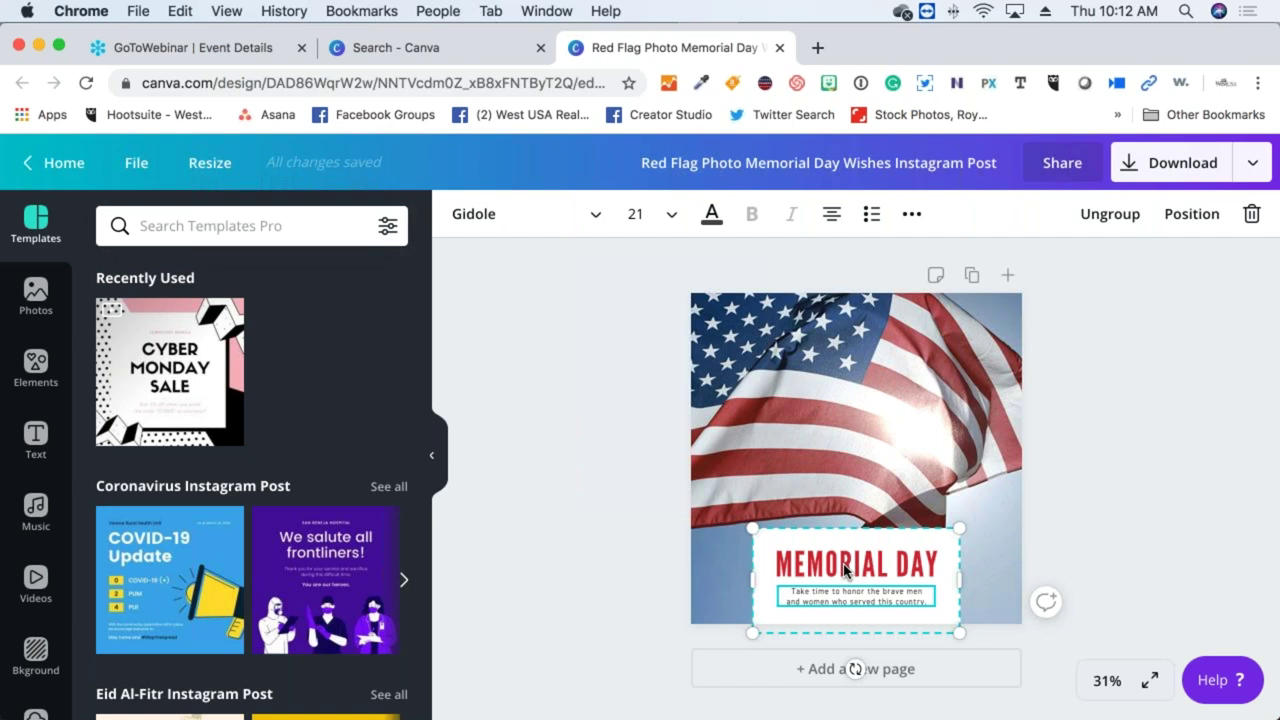
click(834, 409)
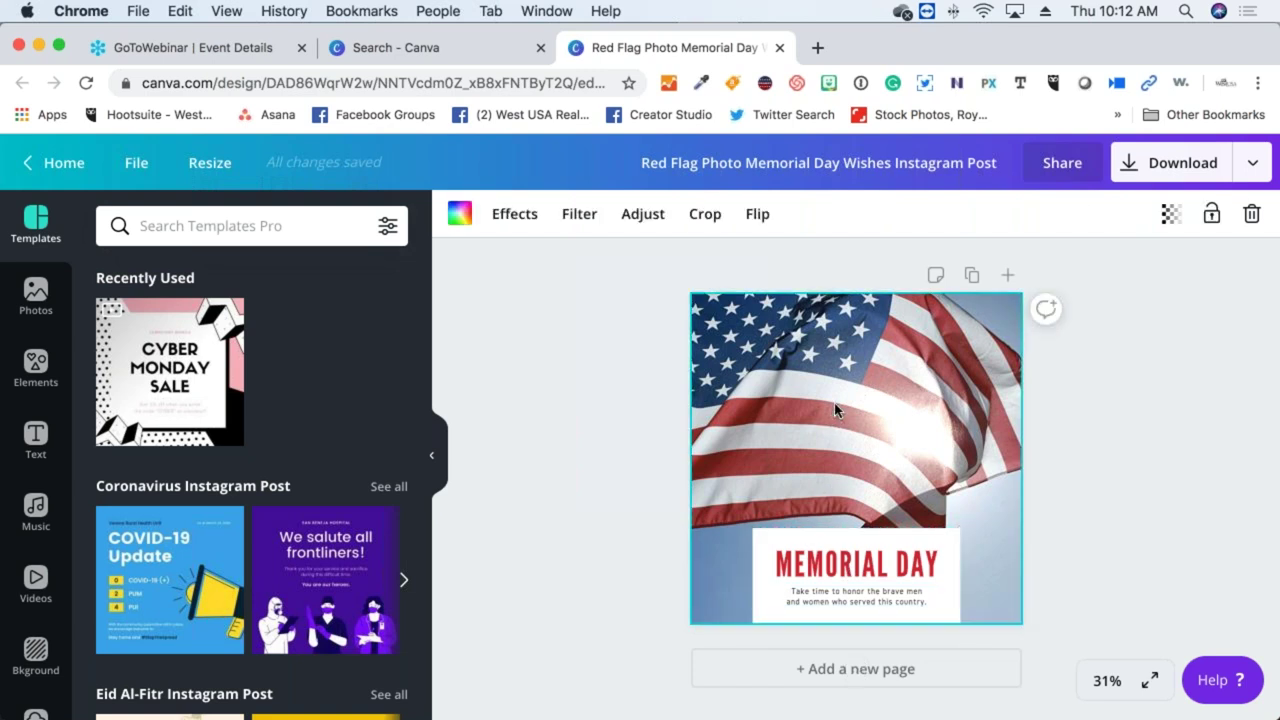
Delete the flag photo, MEMORIAL DAY heading, small body text and empty text frame
key(Delete)
click(843, 588)
key(Delete)
click(836, 598)
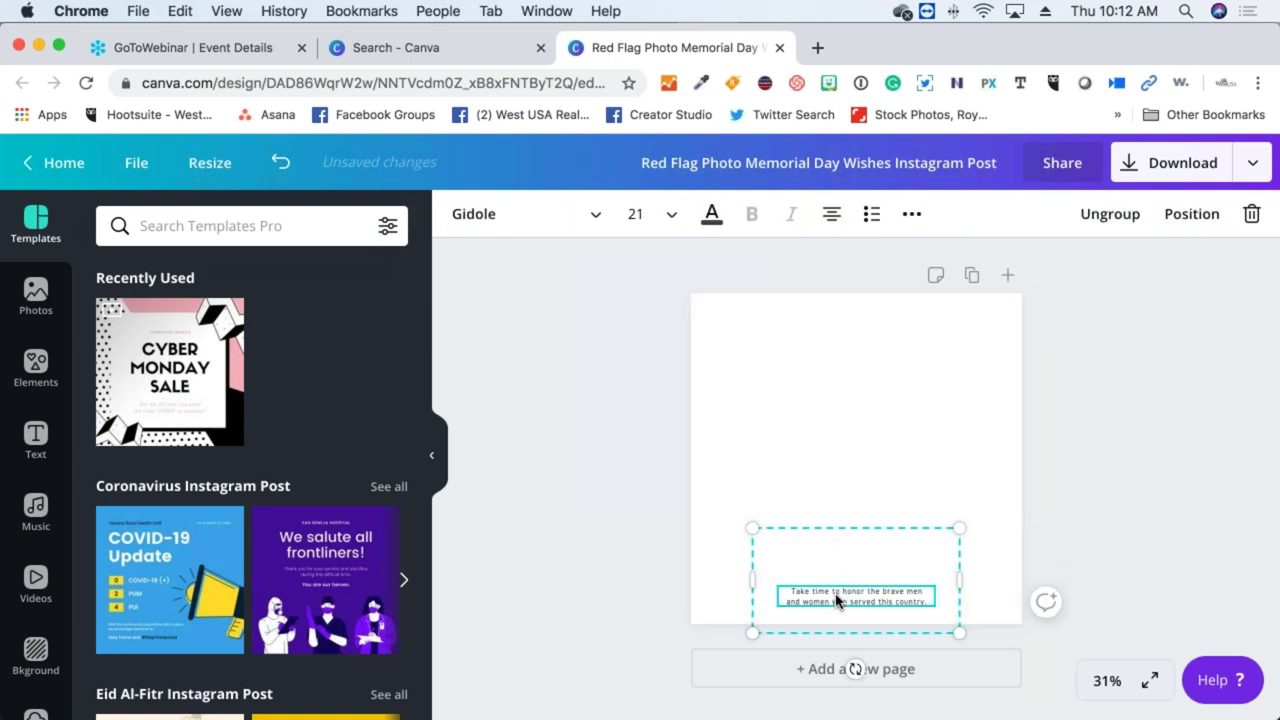
key(Delete)
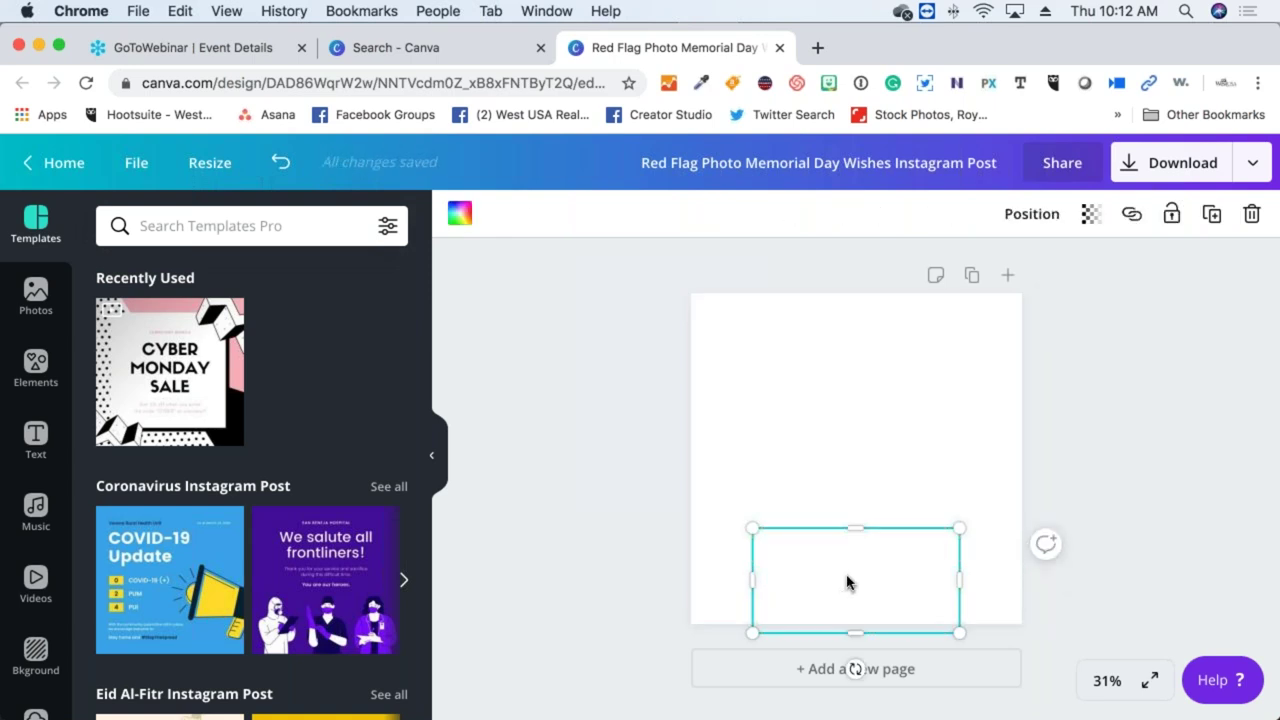
key(Delete)
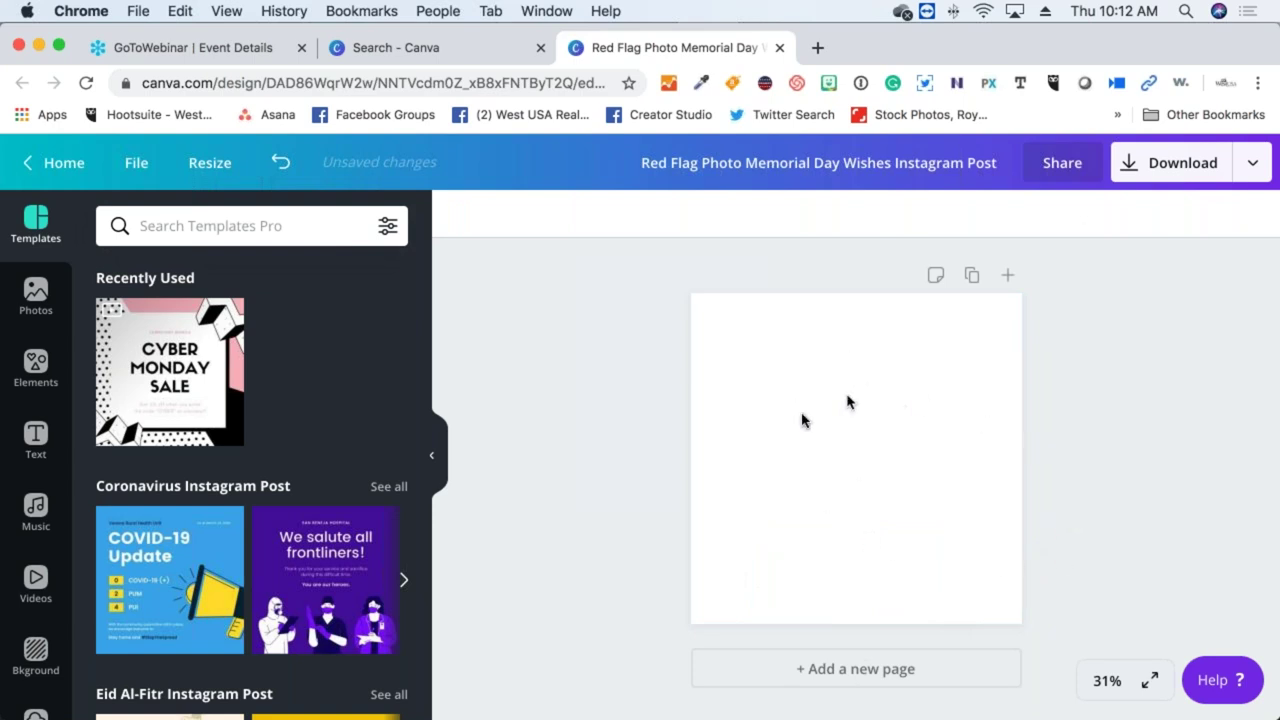
Undo the deletions to restore the flag photo and MEMORIAL DAY caption, then select the photo
key(super+z)
key(super+z)
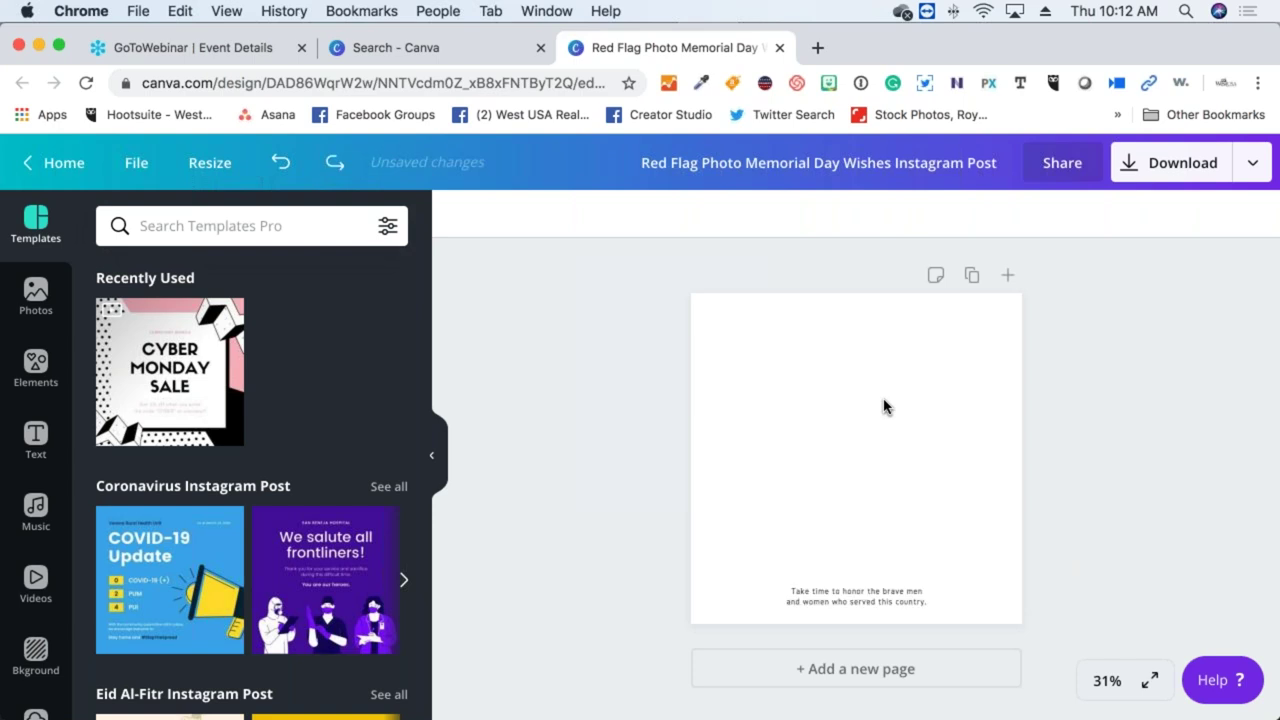
key(super+z)
key(super+z)
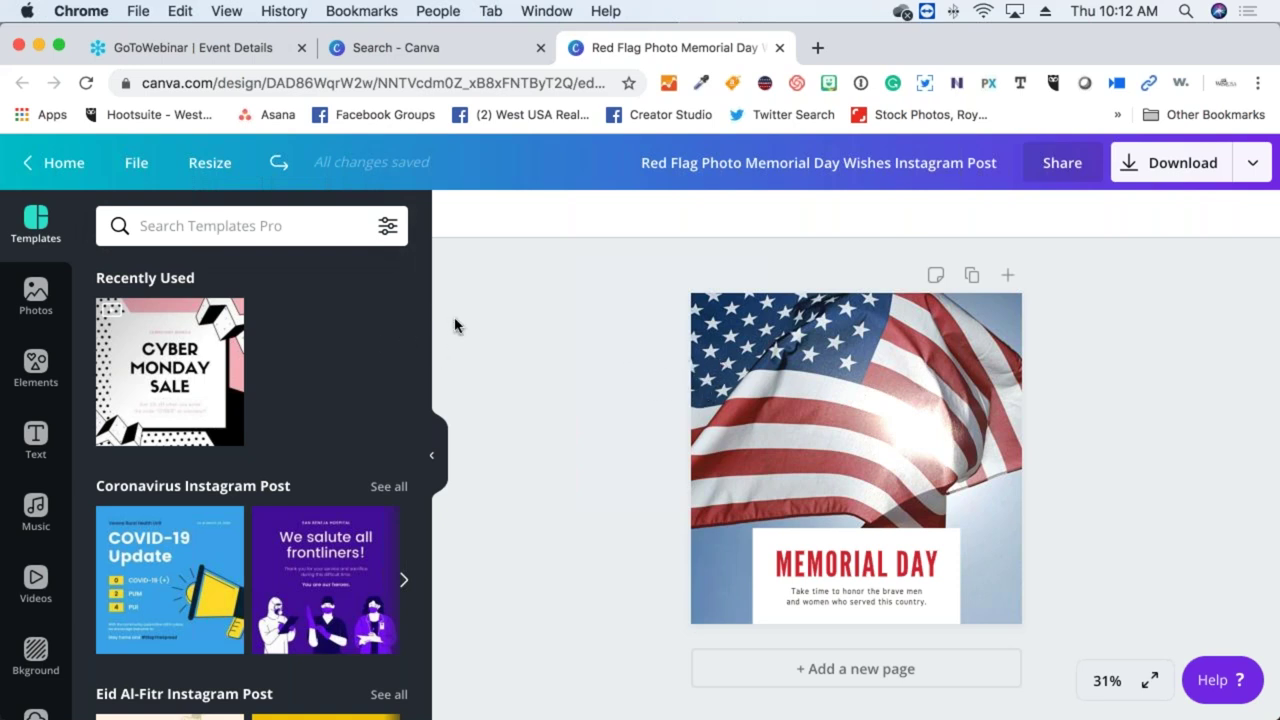
click(775, 392)
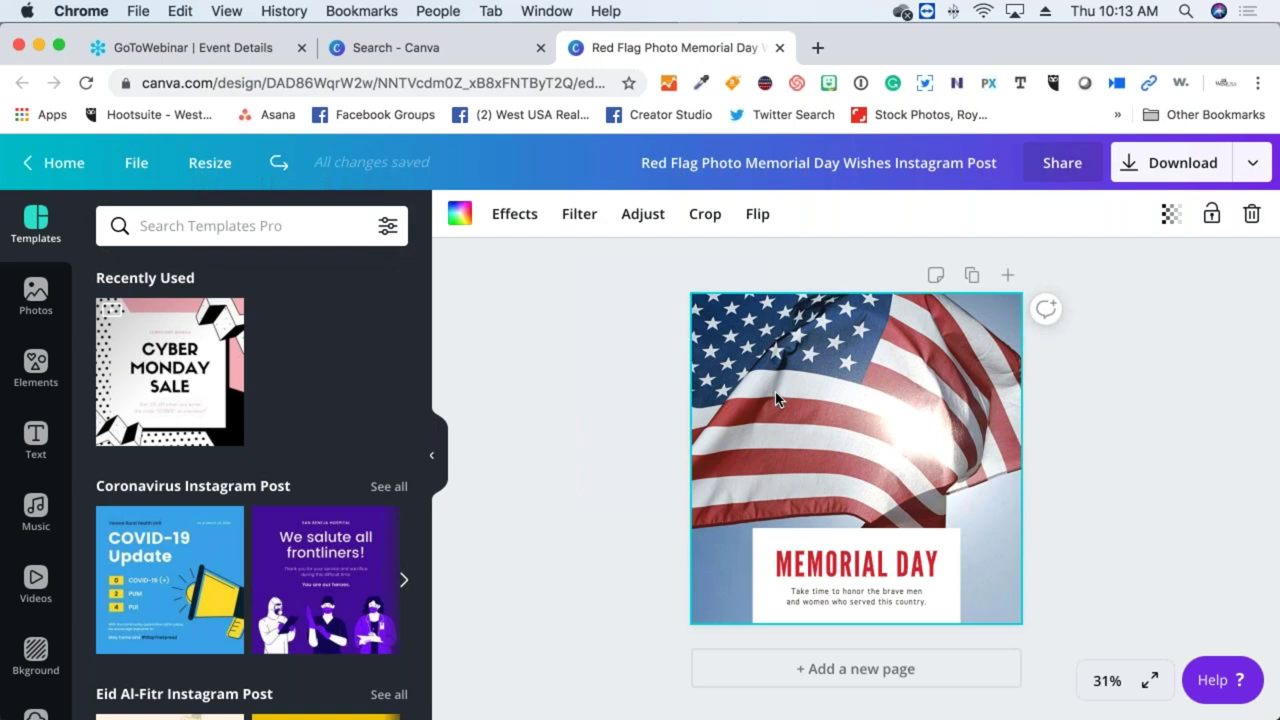
Go back to the Home page and create a new blank Instagram Post design
click(52, 165)
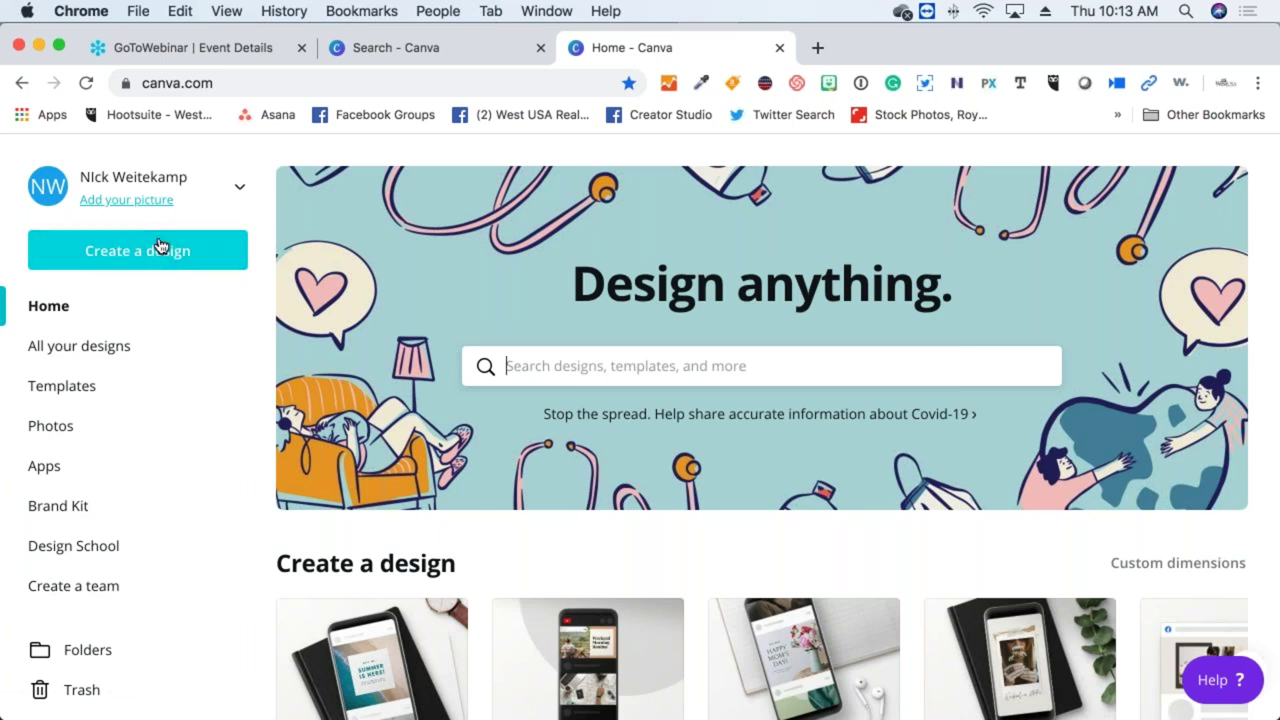
click(160, 246)
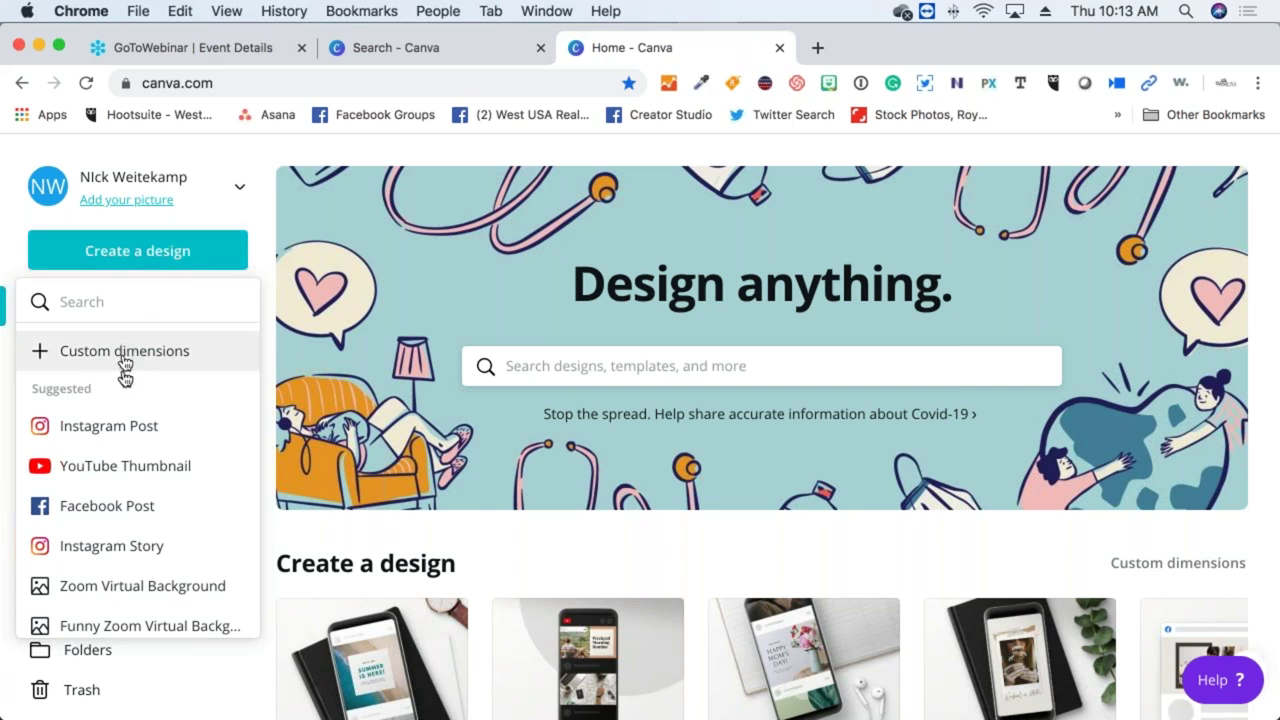
click(124, 430)
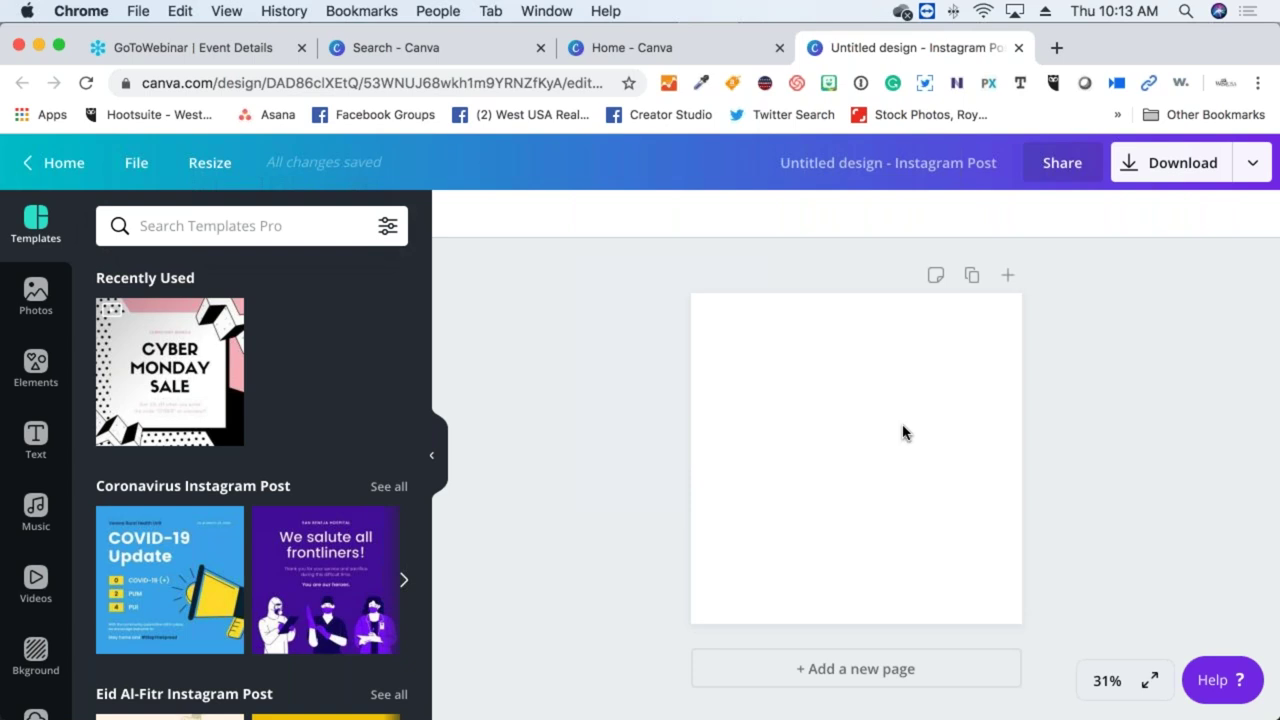
Set the blank page's background colour to the default light grey swatch
click(903, 432)
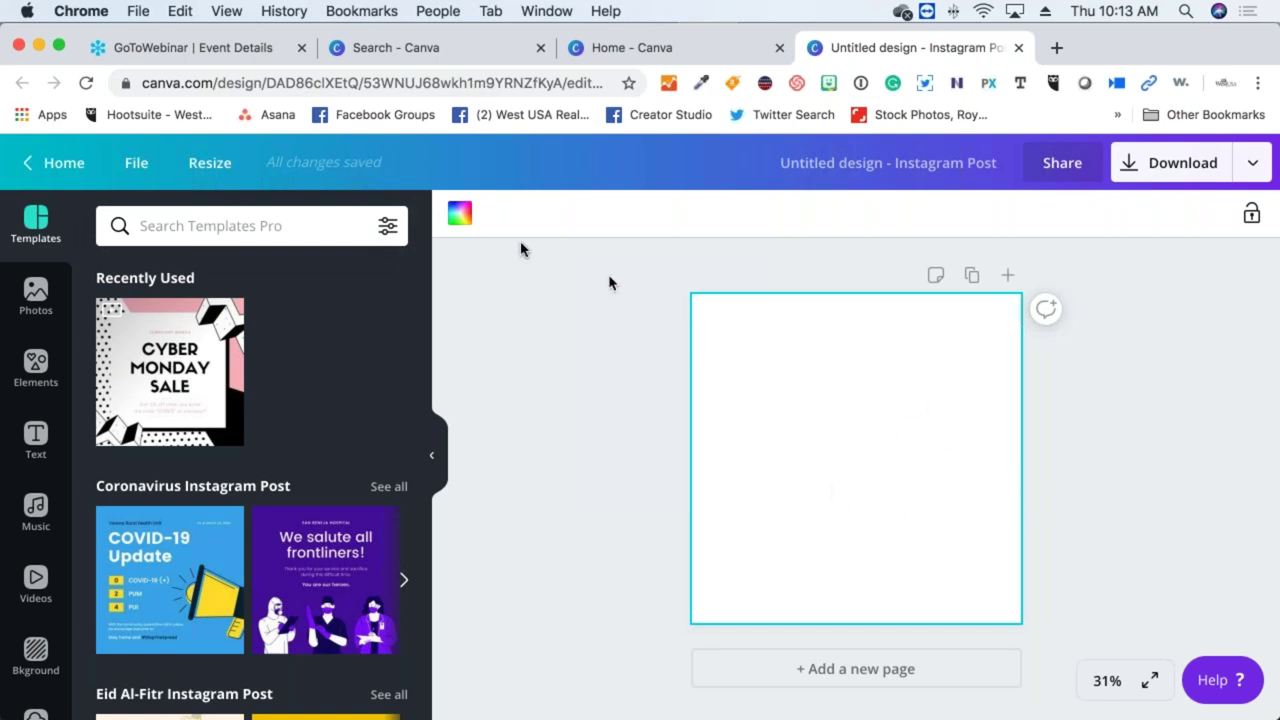
click(469, 216)
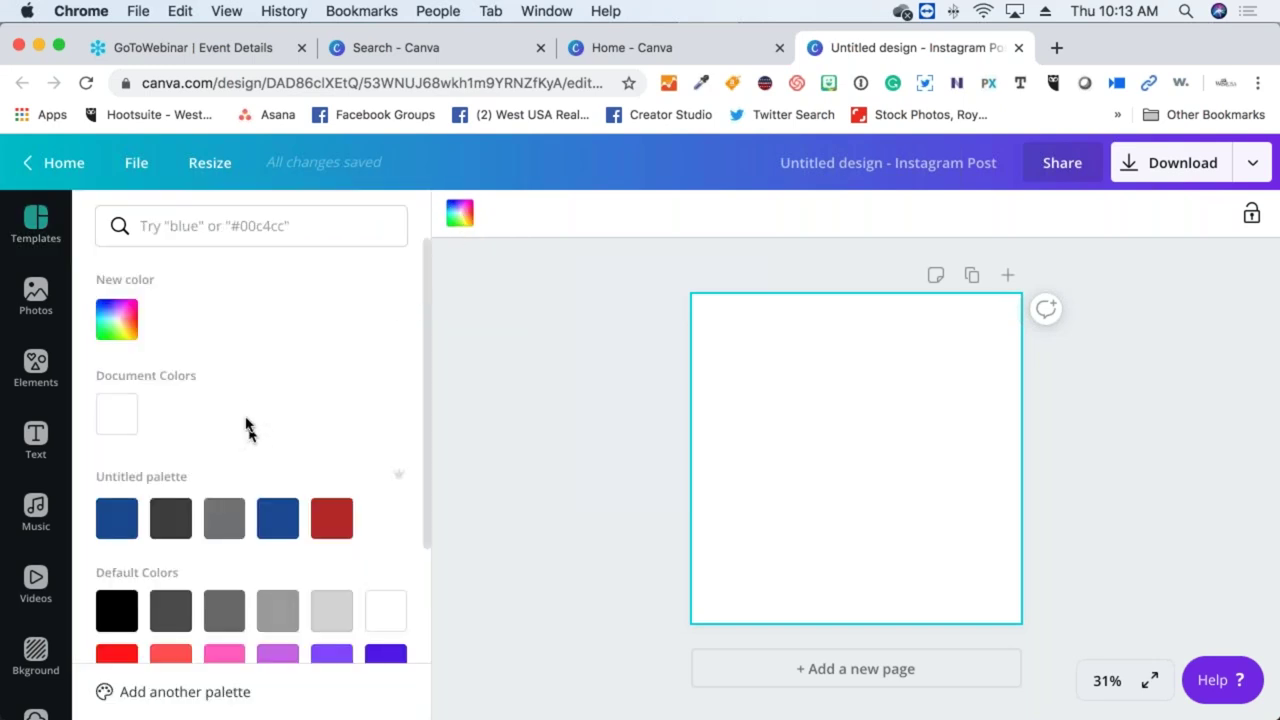
scroll(232, 407, down, 2)
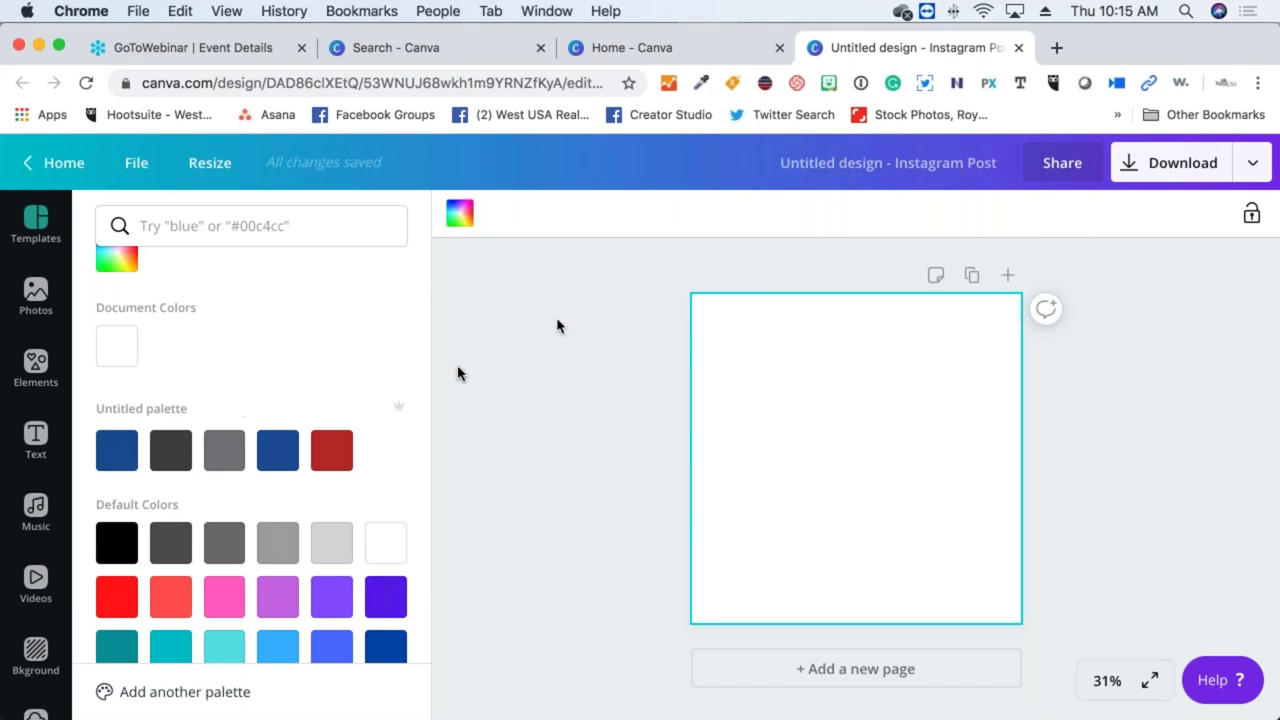
click(325, 543)
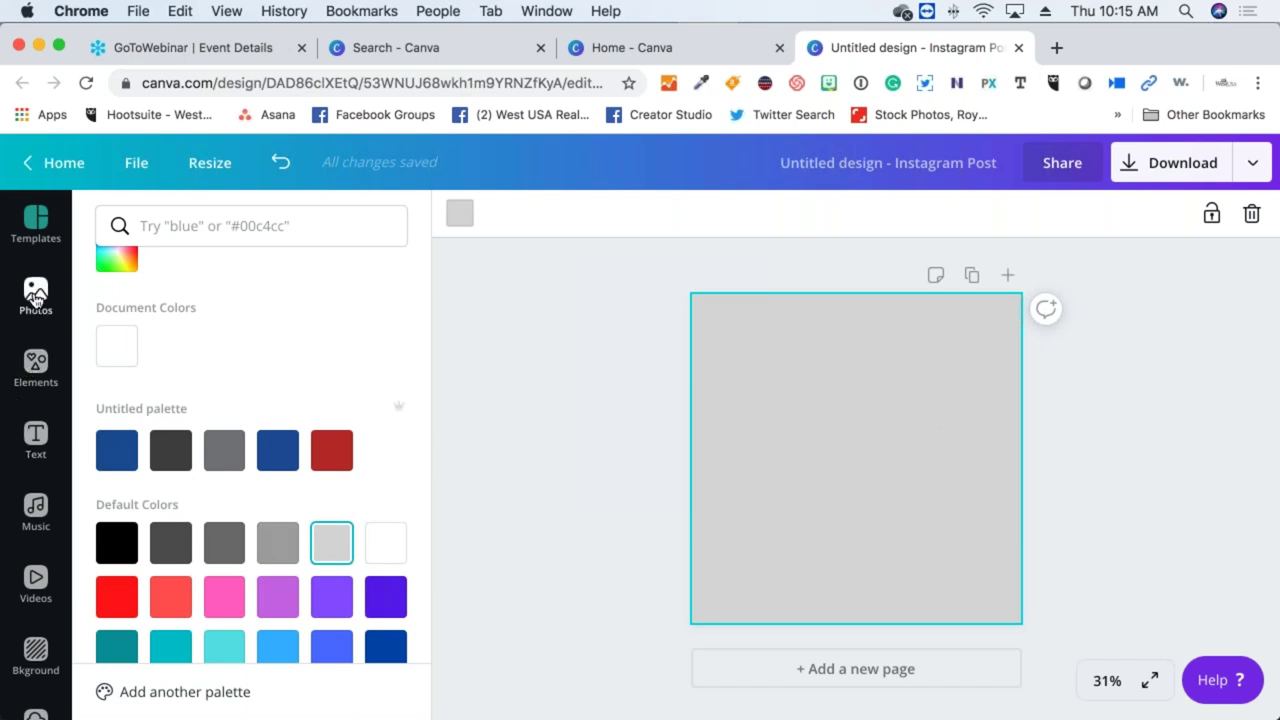
click(30, 360)
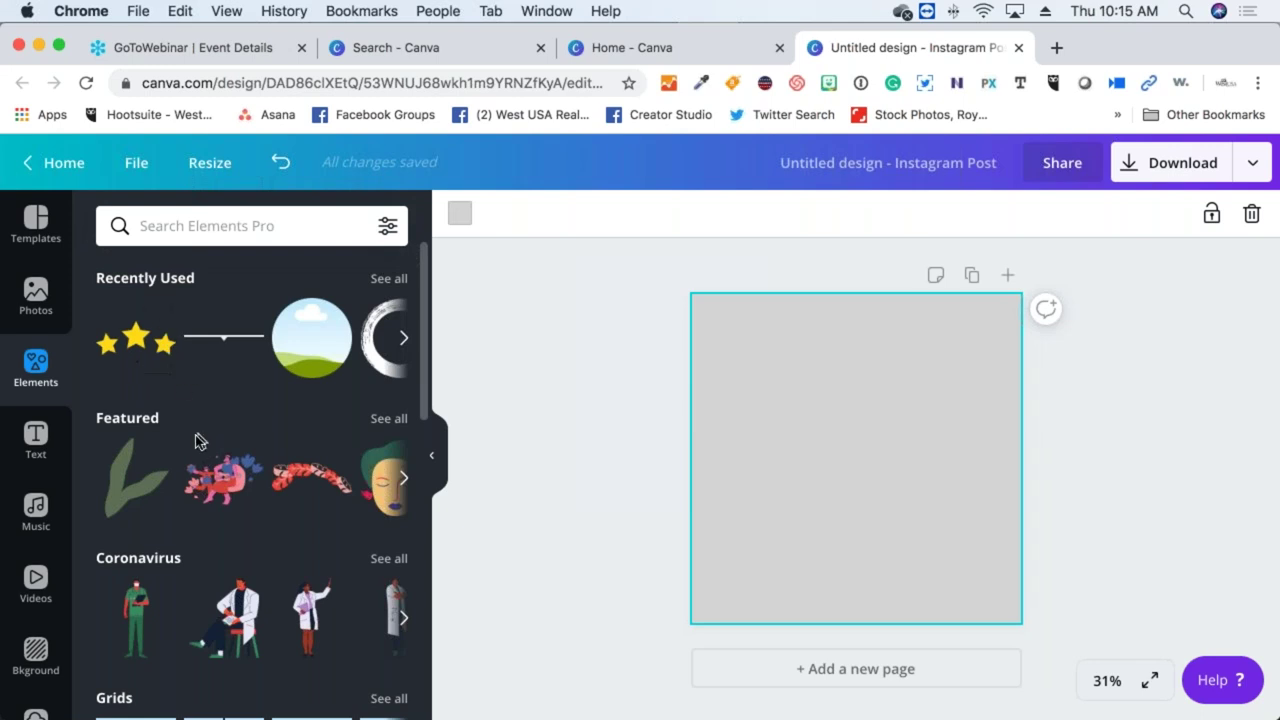
scroll(197, 437, down, 5)
scroll(212, 437, down, 1)
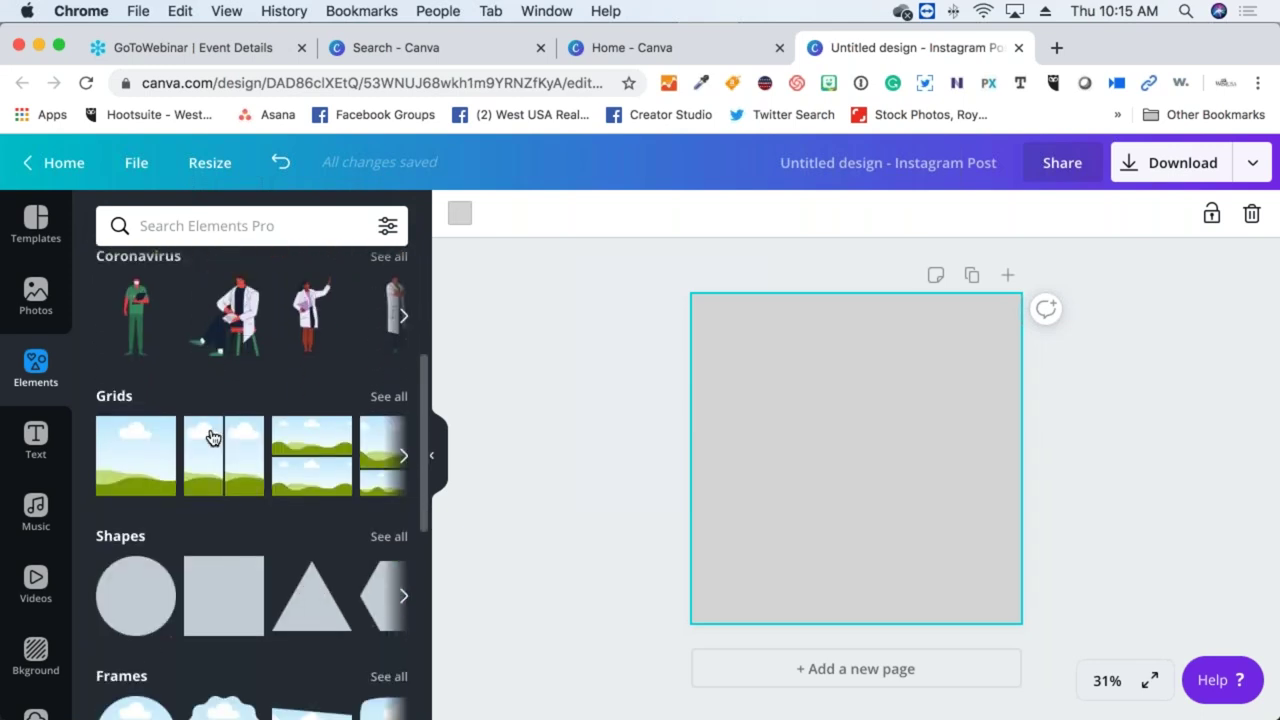
scroll(212, 437, down, 7)
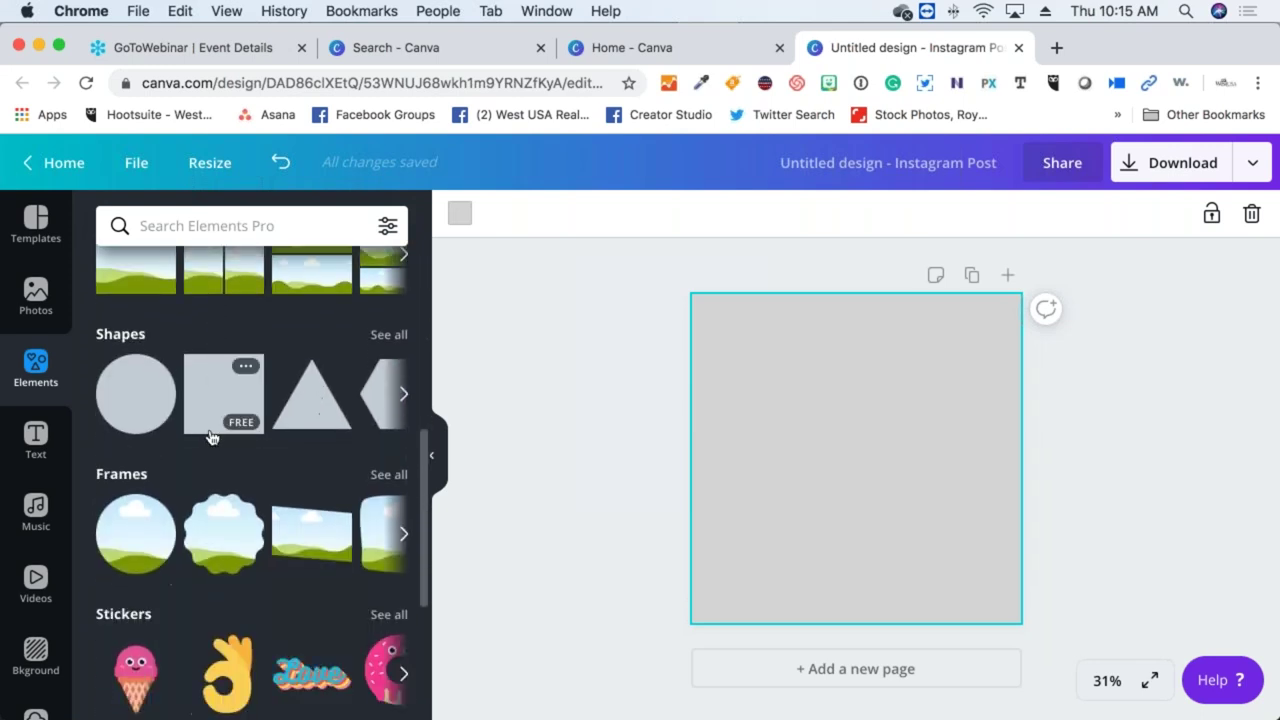
scroll(211, 461, down, 3)
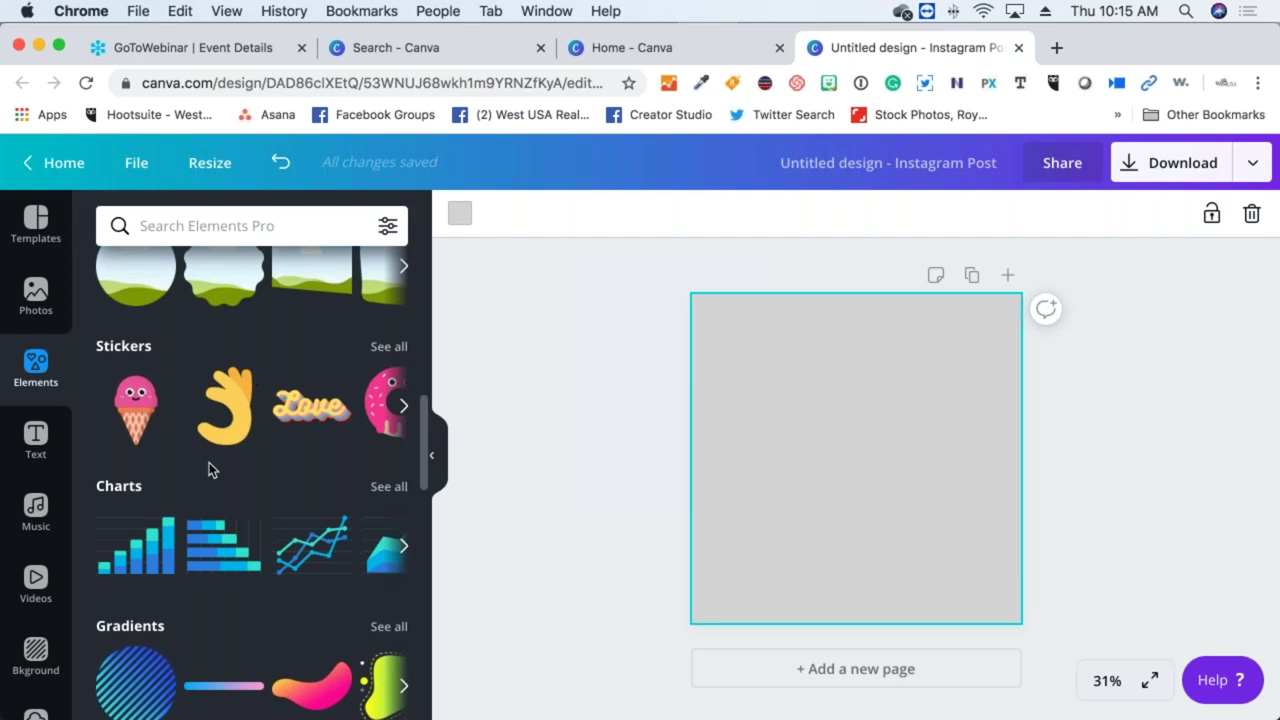
scroll(215, 462, up, 1)
scroll(218, 462, up, 1)
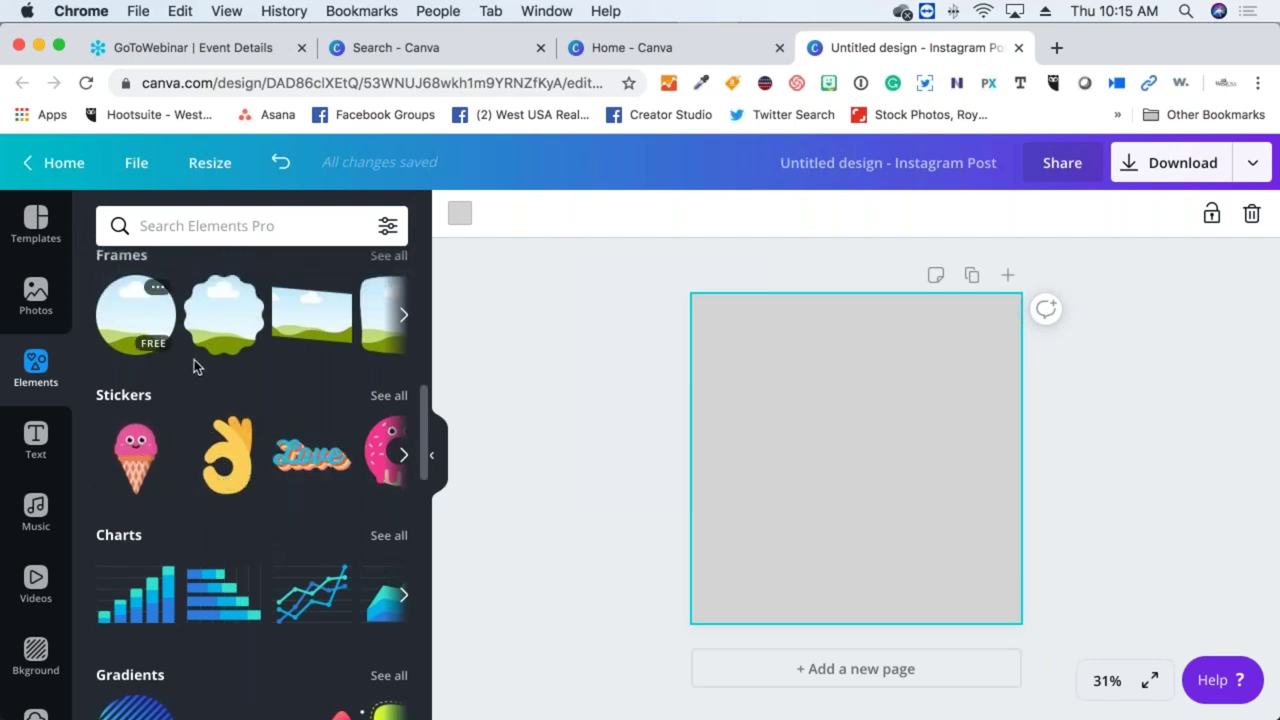
scroll(204, 488, down, 1)
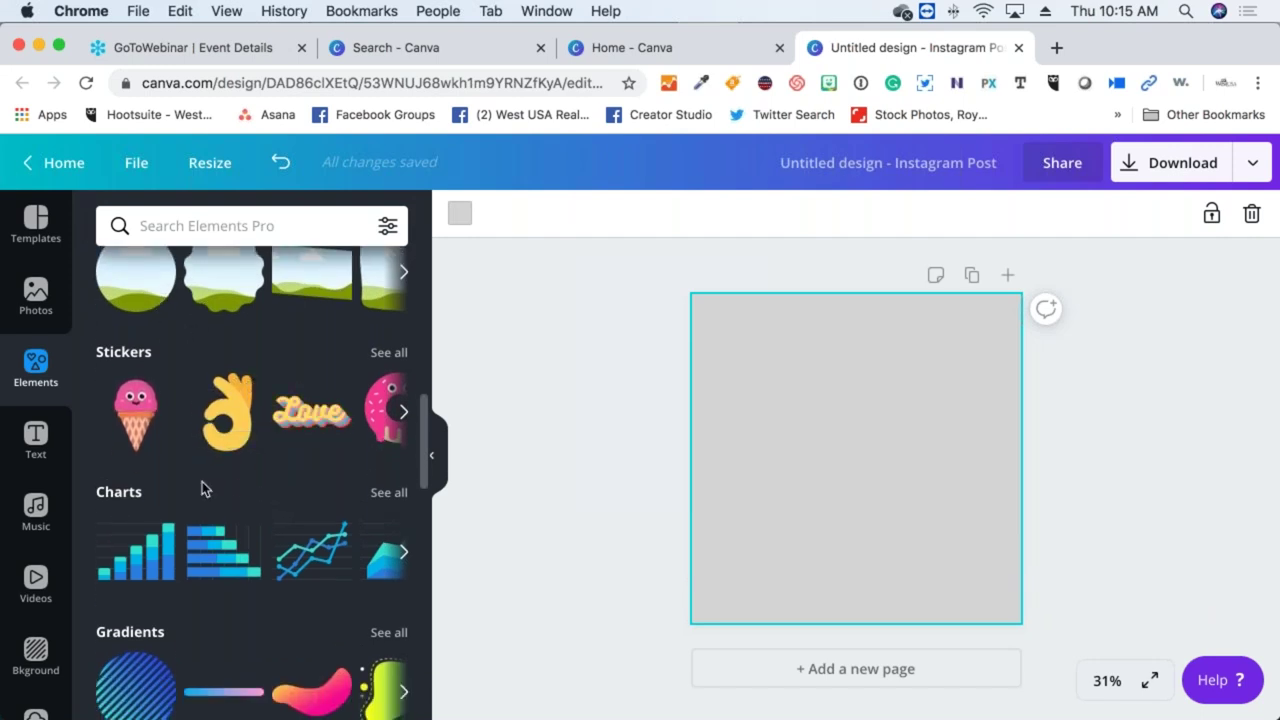
scroll(202, 488, down, 3)
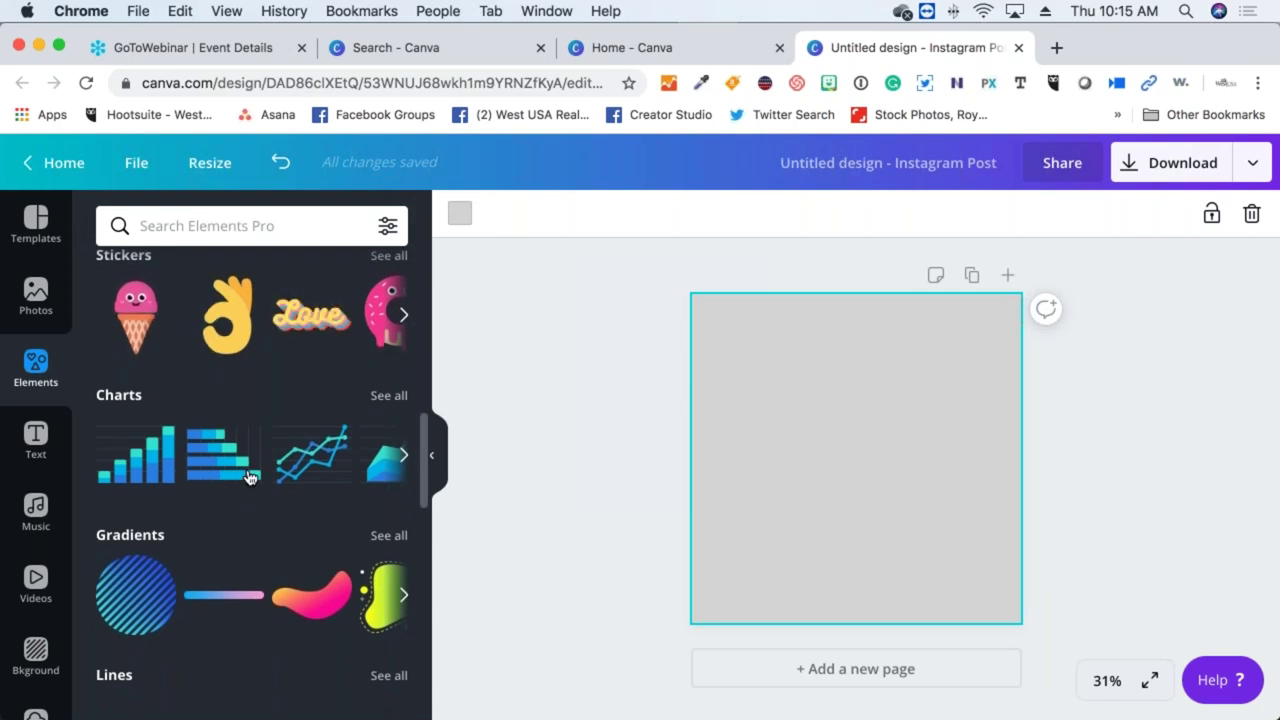
scroll(250, 478, down, 1)
scroll(250, 478, down, 8)
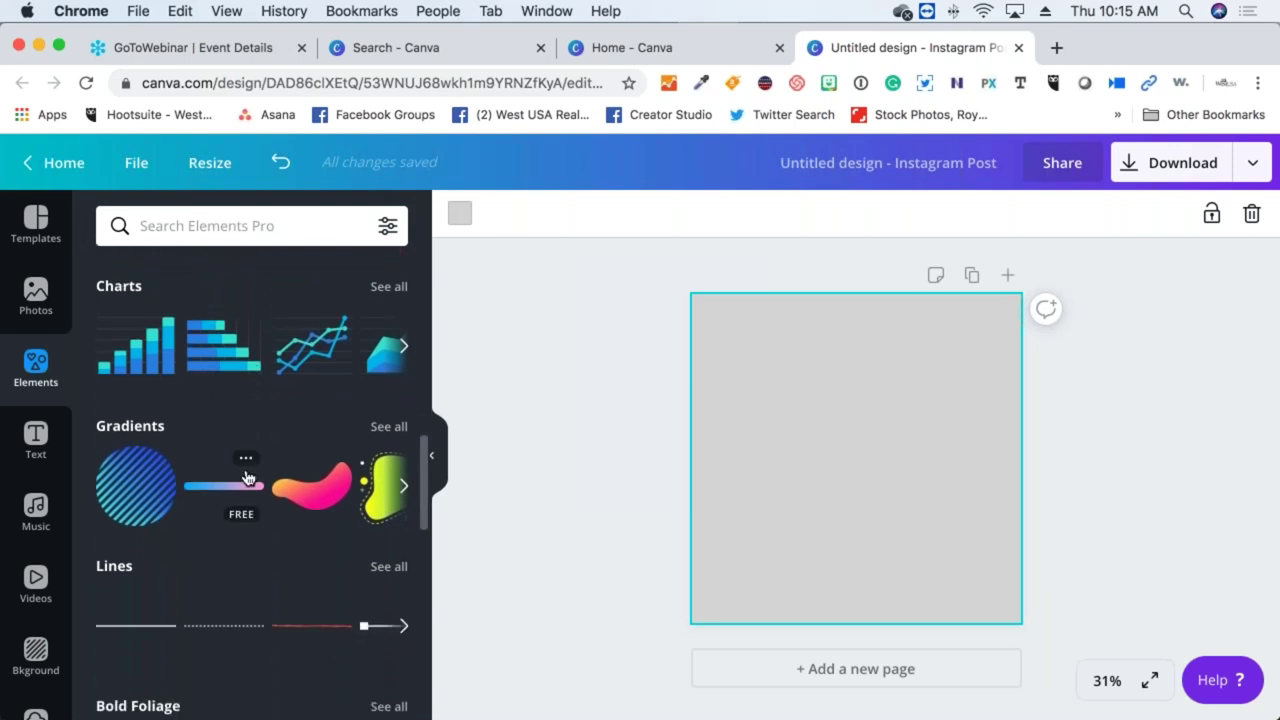
scroll(265, 506, down, 8)
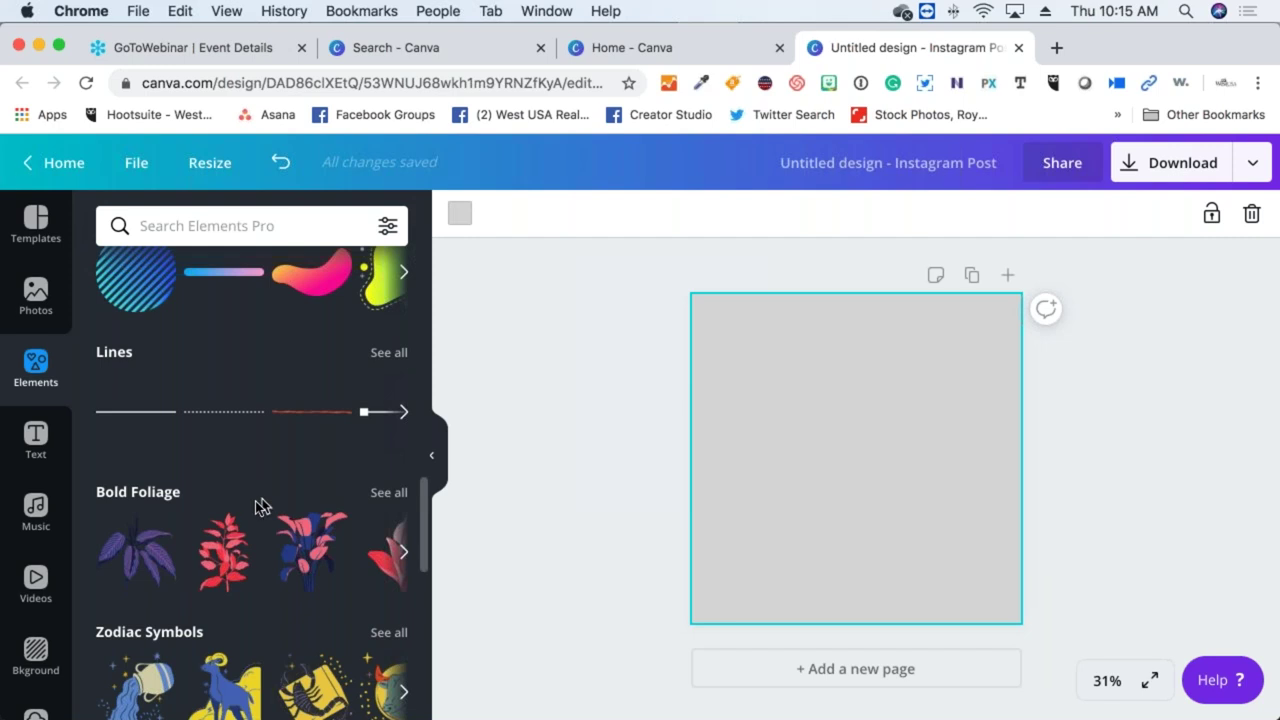
scroll(251, 509, down, 16)
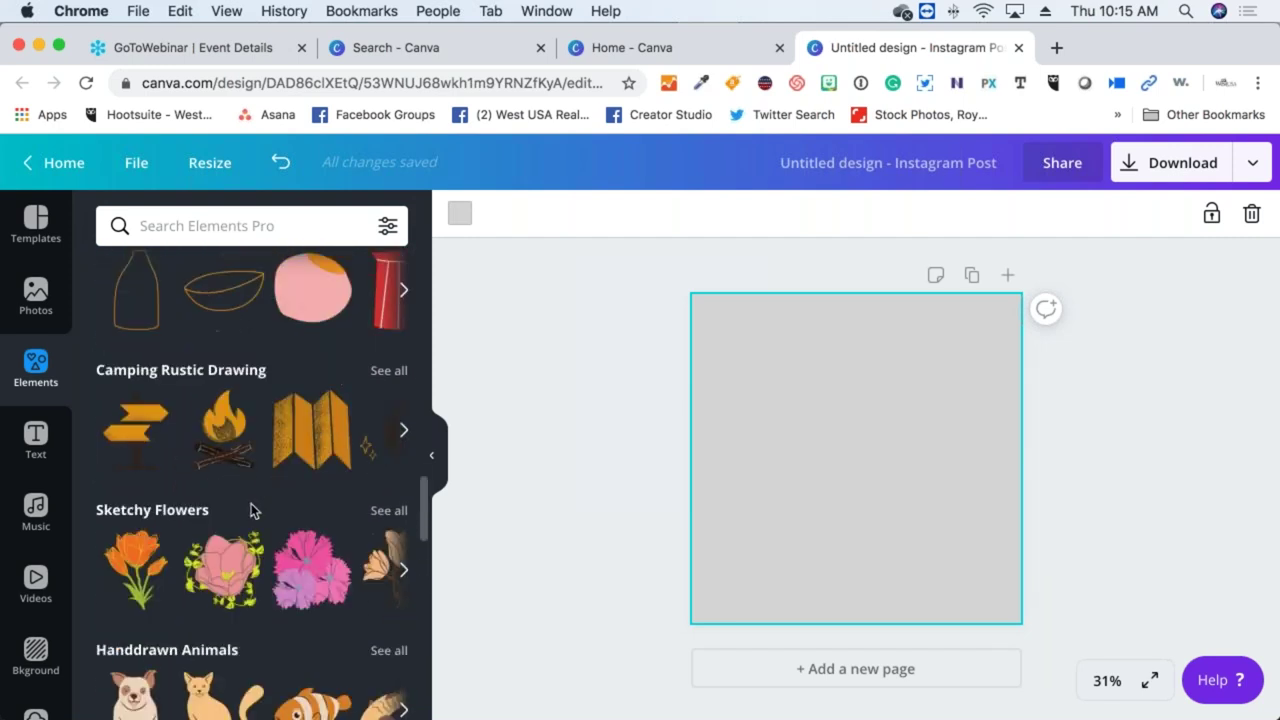
scroll(250, 480, up, 20)
scroll(228, 222, up, 3)
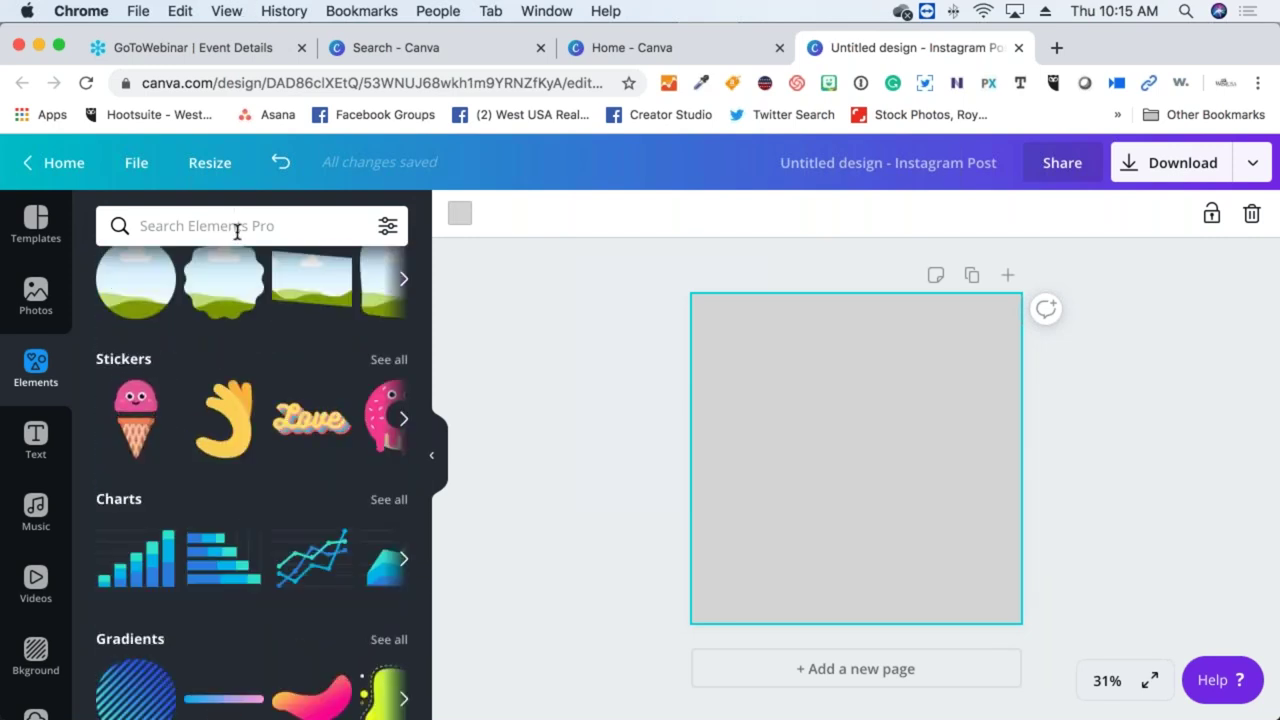
click(237, 229)
text(ame)
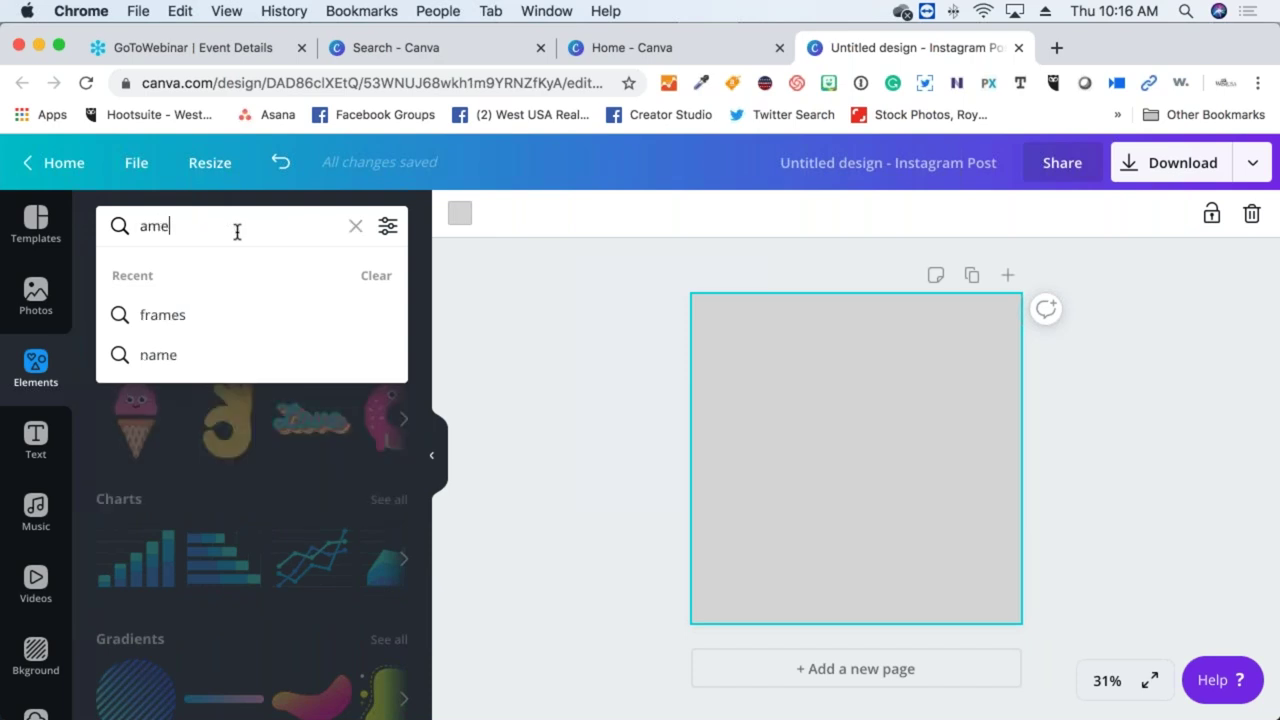
text(rican )
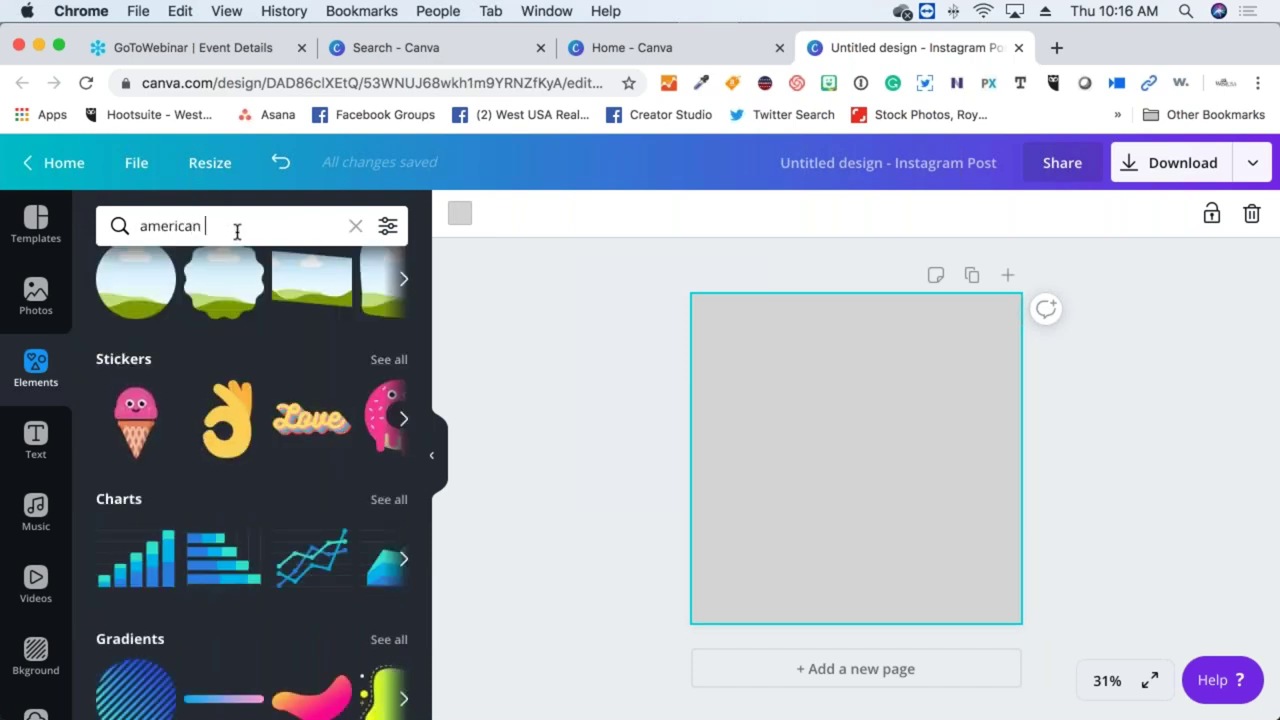
text(flag)
key(Return)
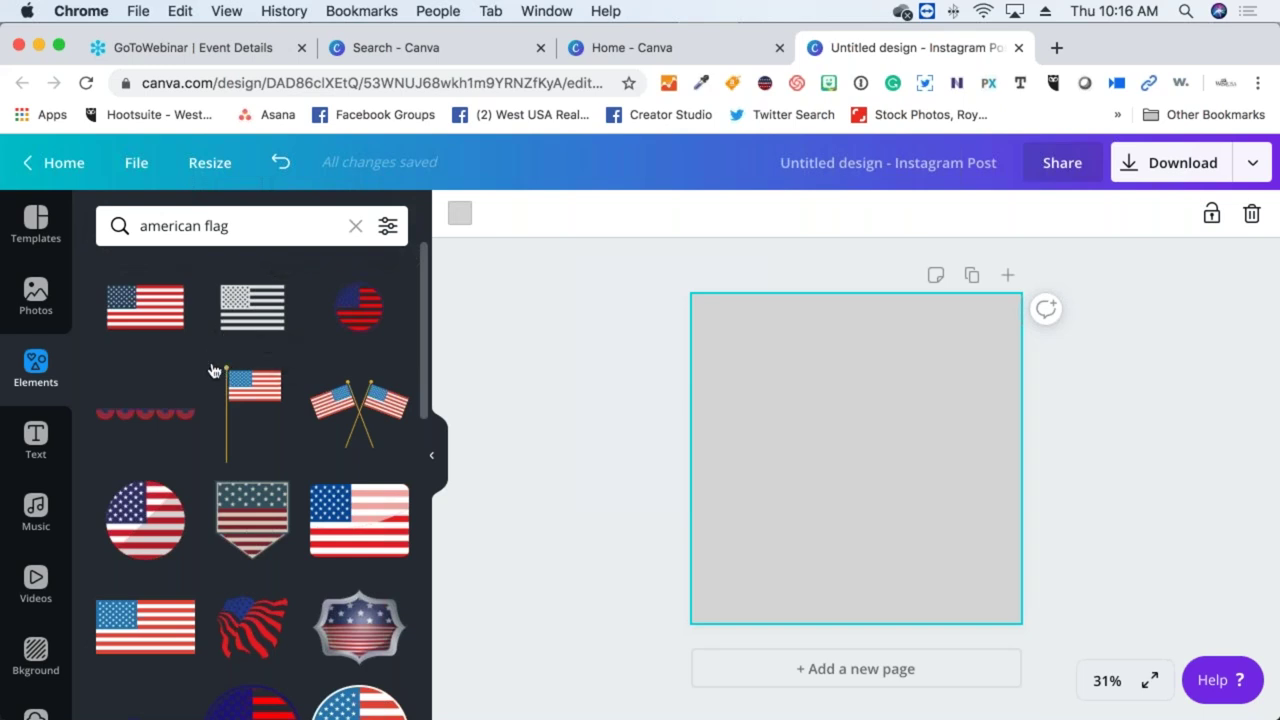
scroll(222, 403, down, 3)
scroll(222, 406, down, 3)
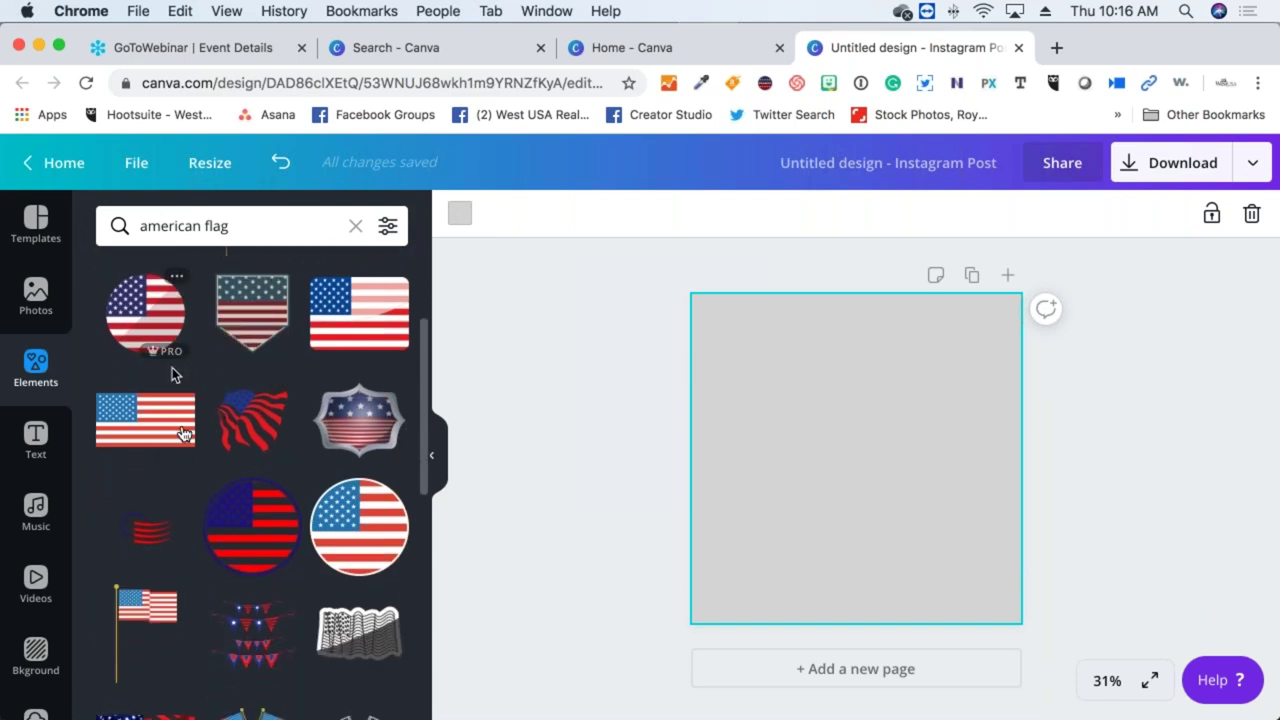
scroll(188, 440, down, 2)
scroll(188, 440, down, 6)
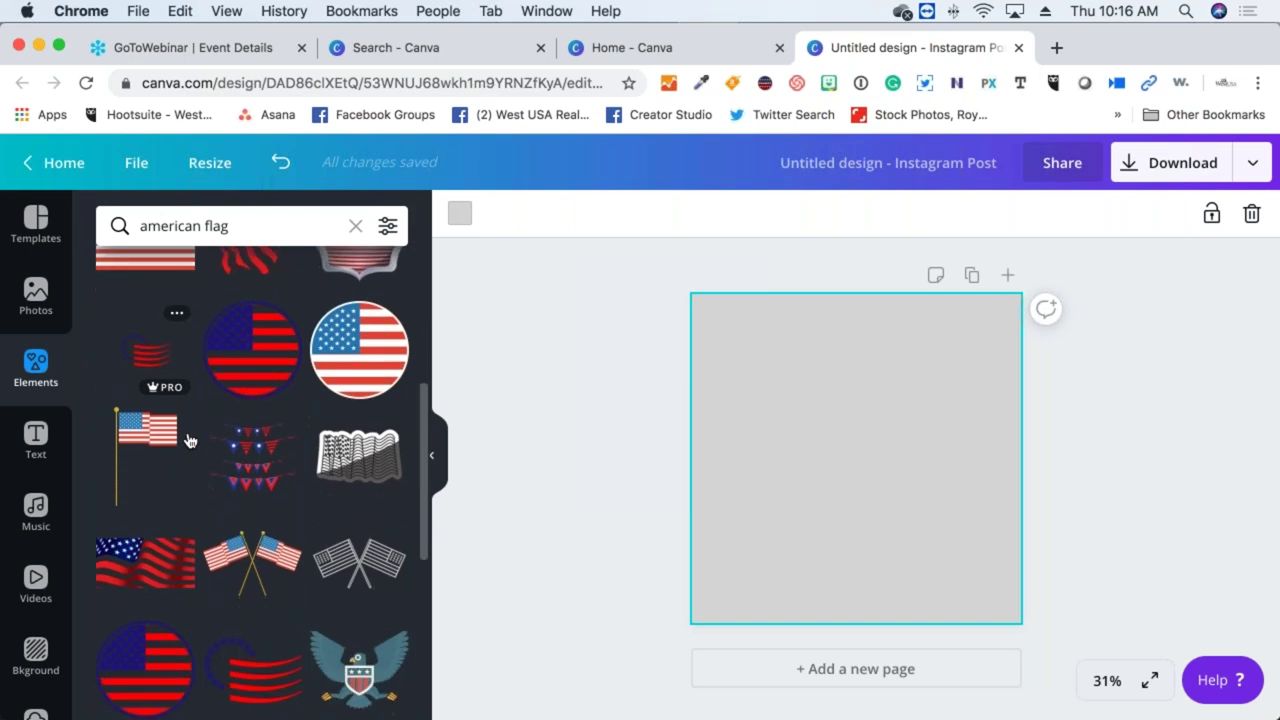
scroll(188, 436, down, 9)
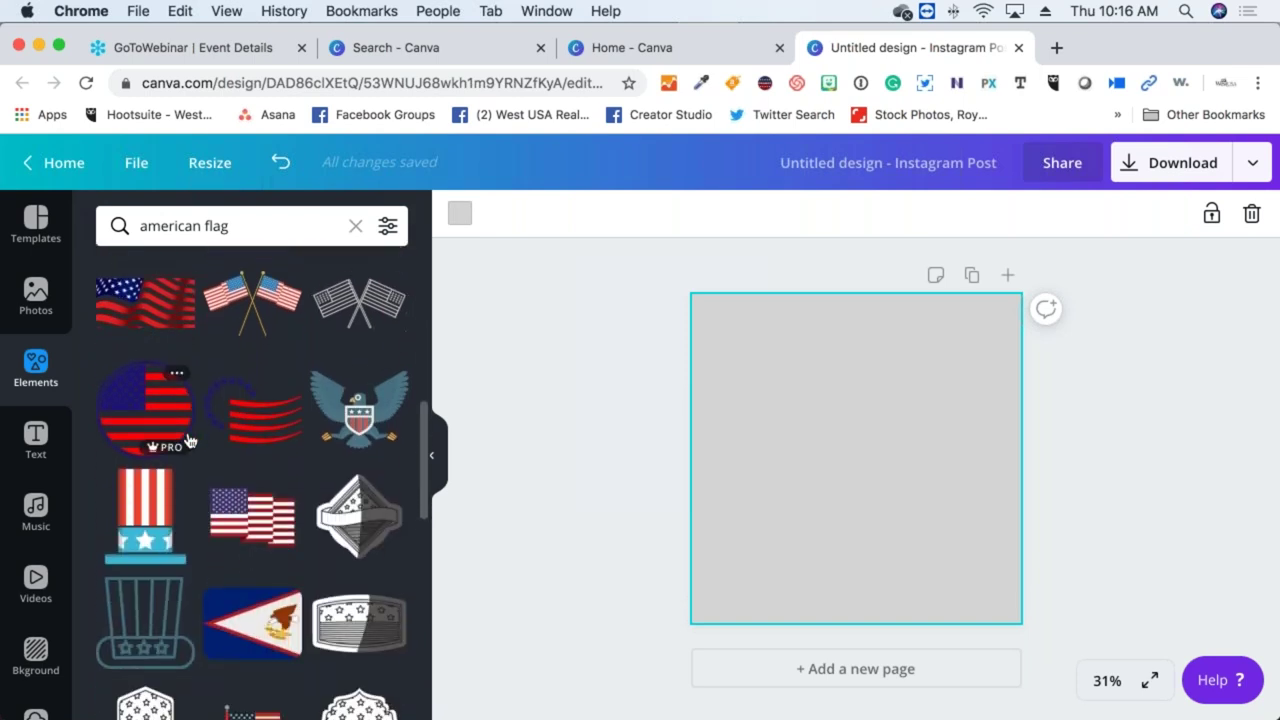
scroll(190, 441, down, 7)
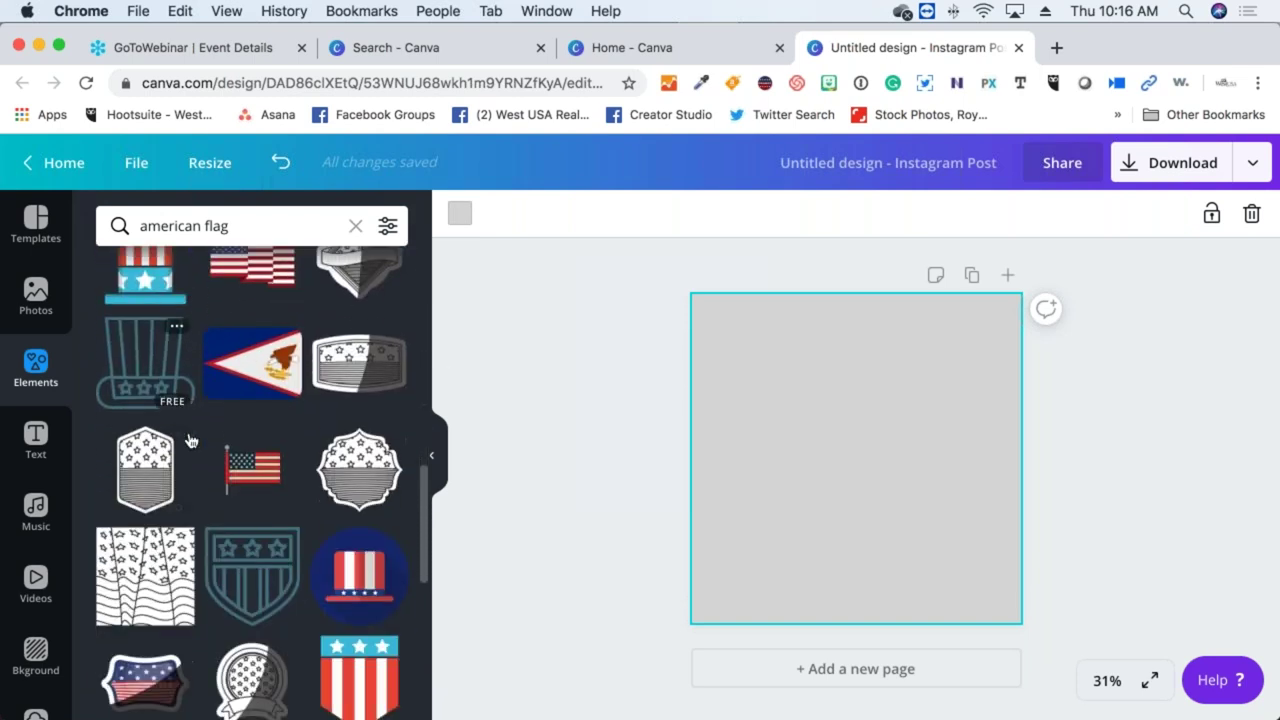
scroll(190, 441, down, 1)
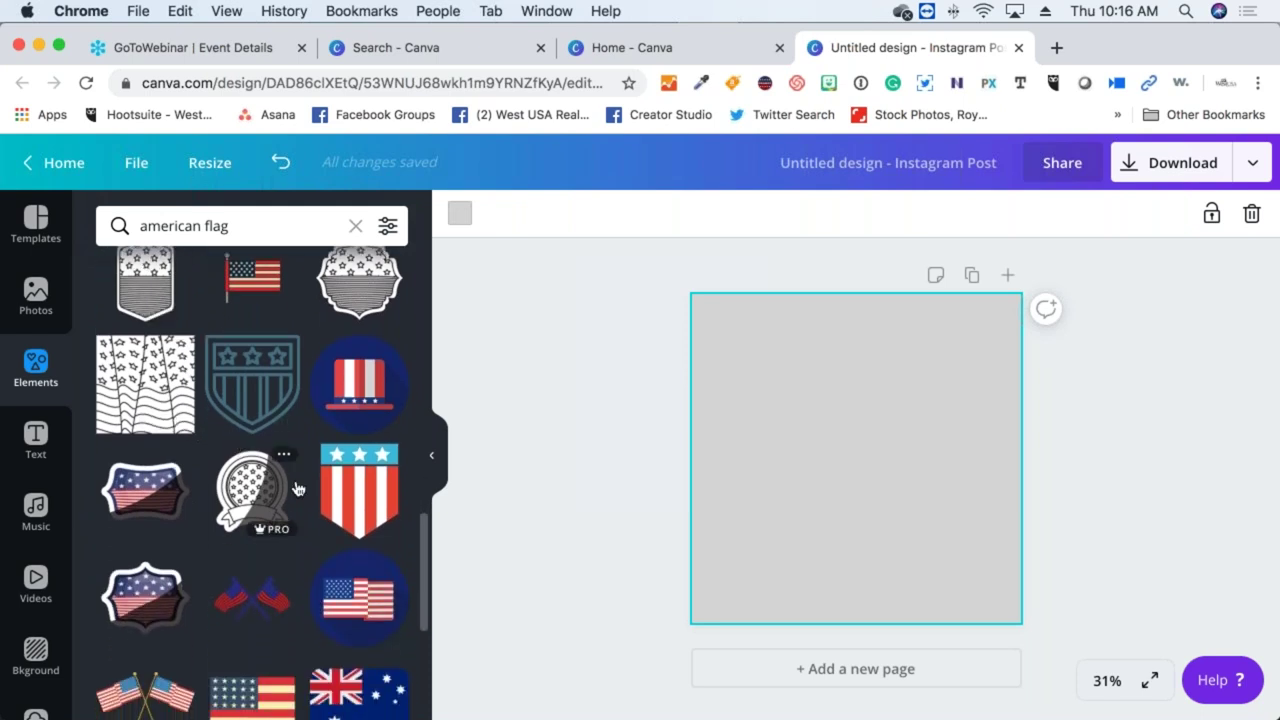
scroll(300, 486, down, 10)
scroll(302, 482, up, 10)
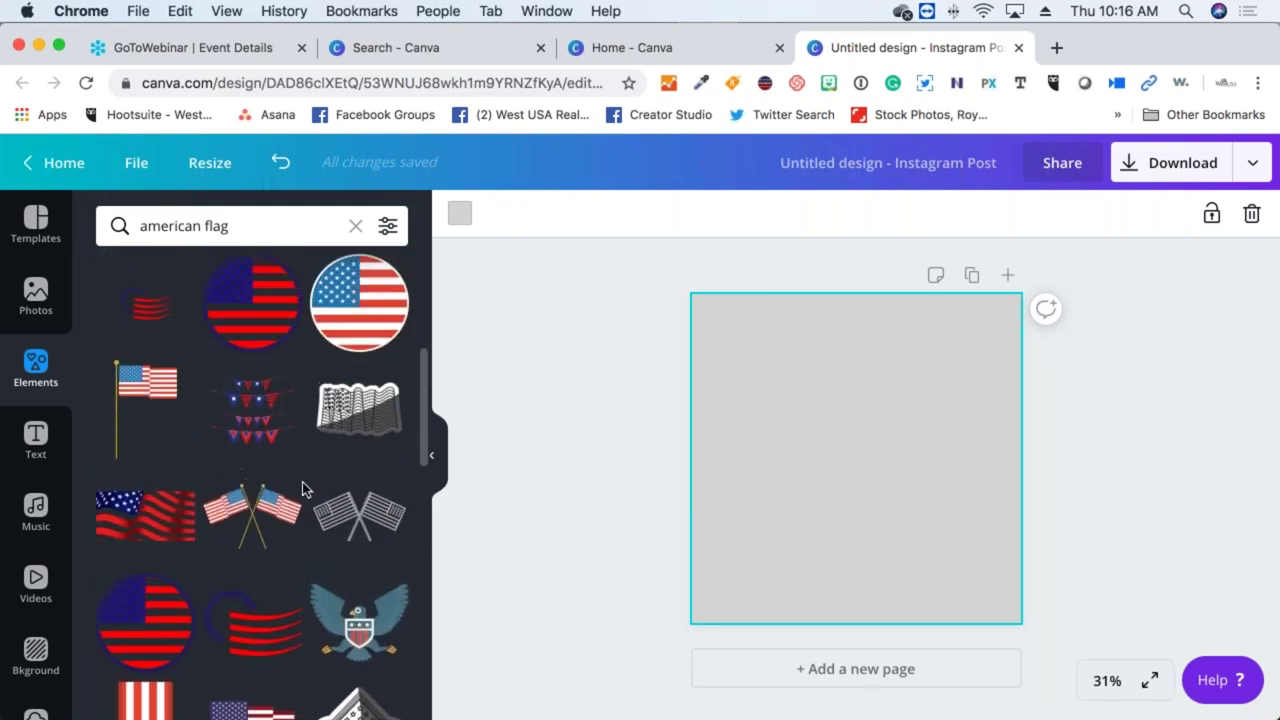
scroll(302, 482, up, 5)
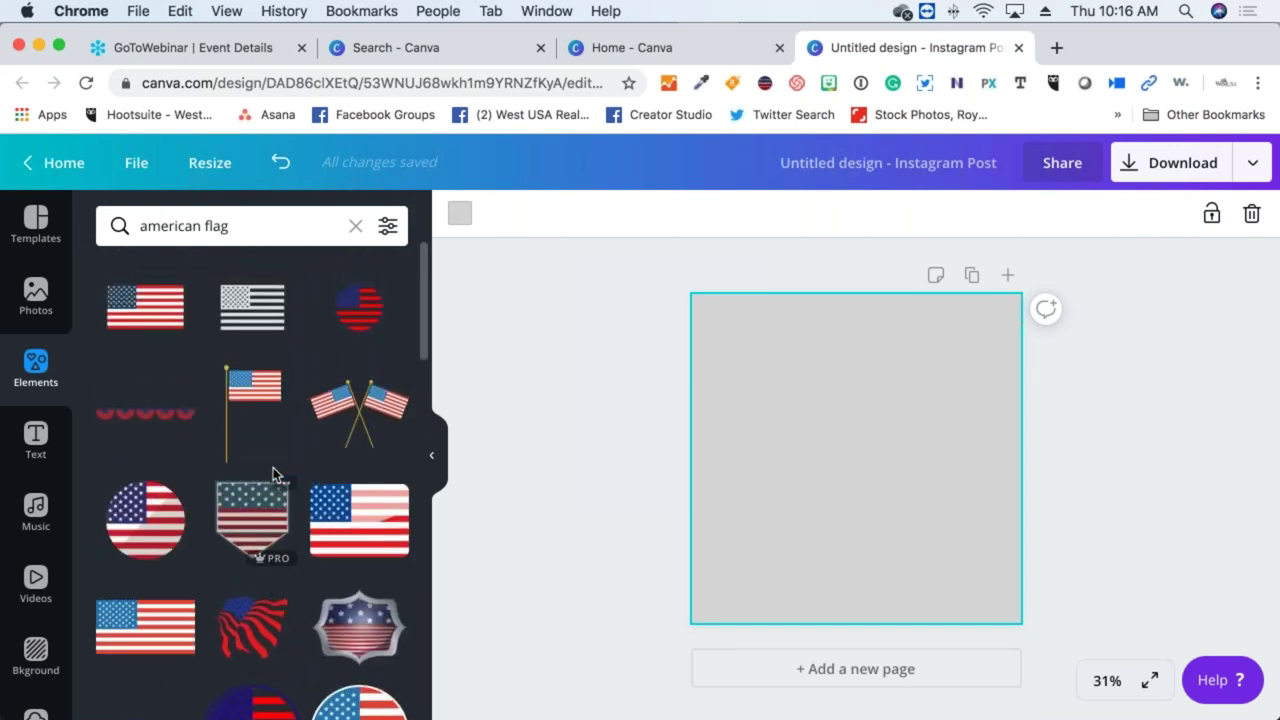
Place the flag-on-a-pole graphic, enlarge it and position it at the post's upper left
click(251, 389)
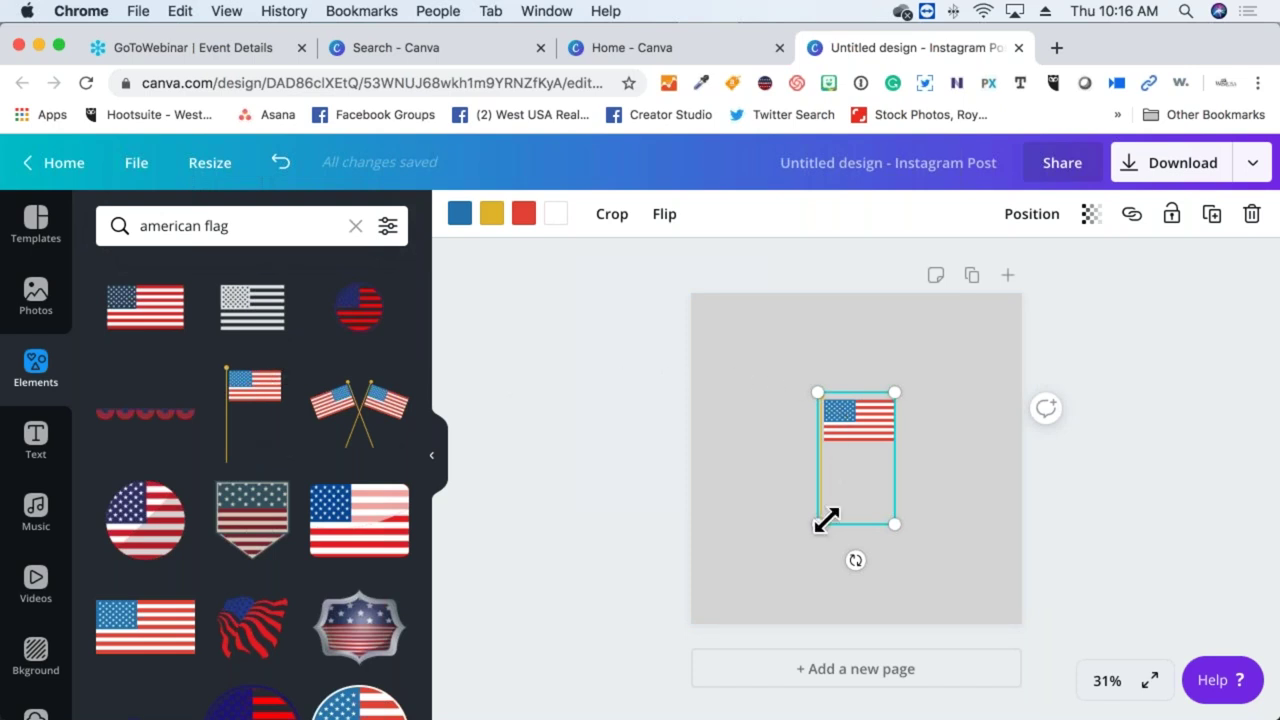
key(super+z)
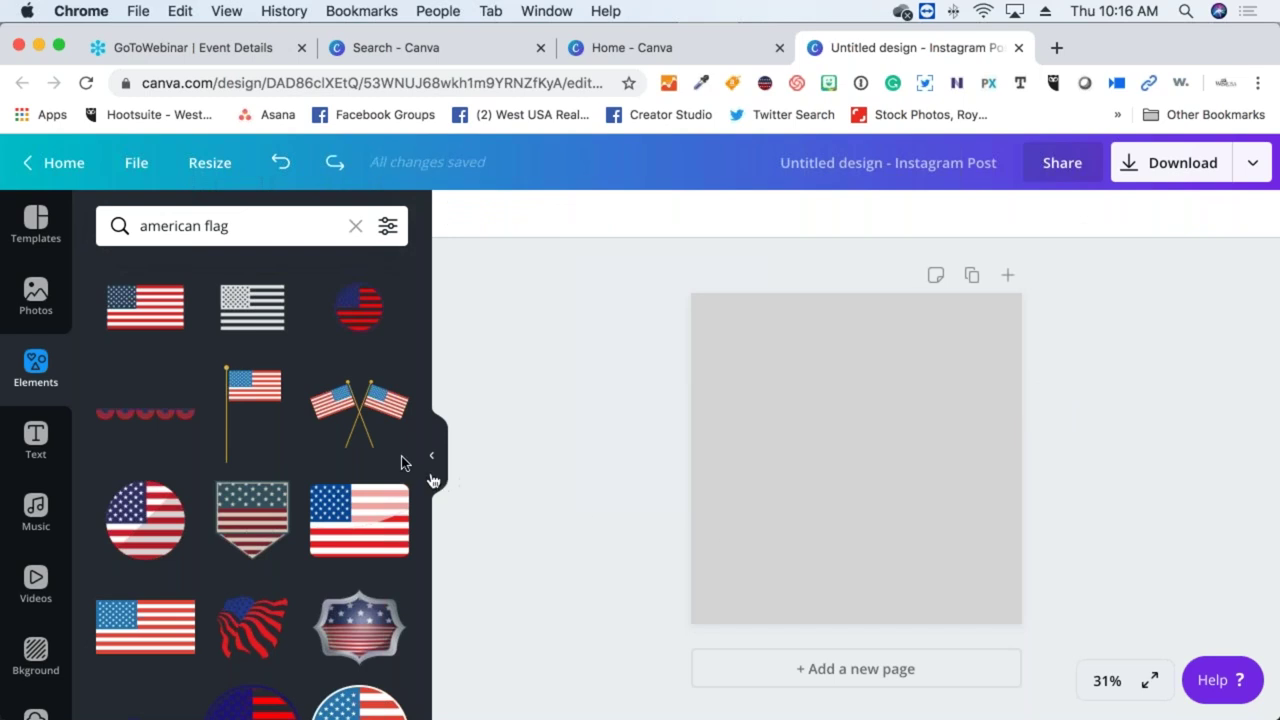
drag(263, 390, 865, 395)
drag(797, 503, 734, 598)
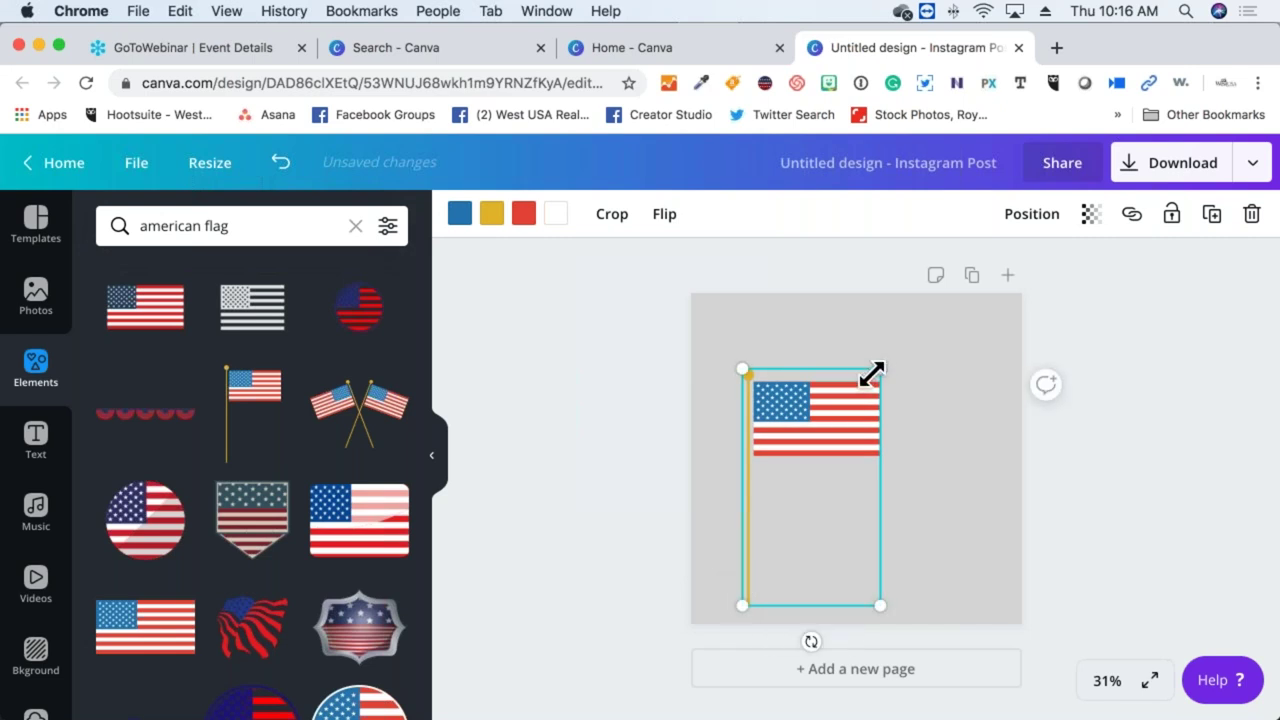
drag(883, 360, 939, 312)
drag(829, 370, 798, 381)
mouse_move(883, 315)
mouse_down()
mouse_move(897, 304)
mouse_move(878, 327)
mouse_up()
click(868, 270)
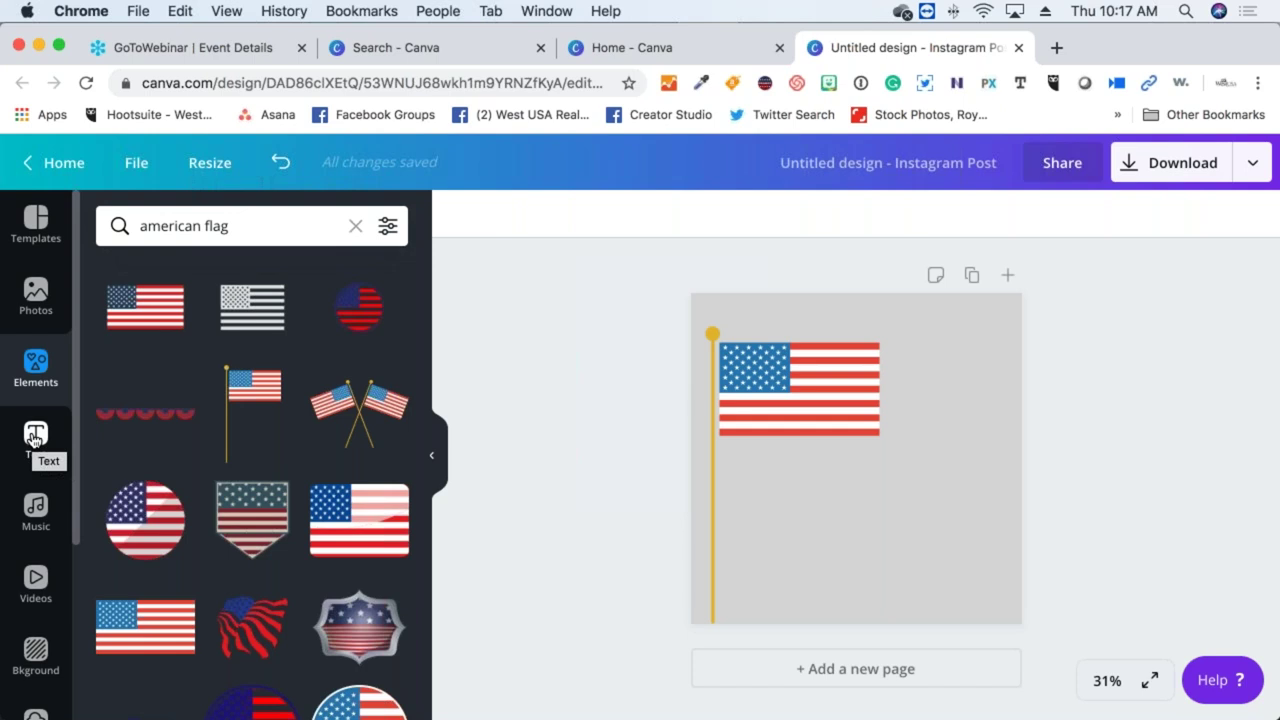
Open the Text panel and browse the heading styles and font combinations
click(35, 438)
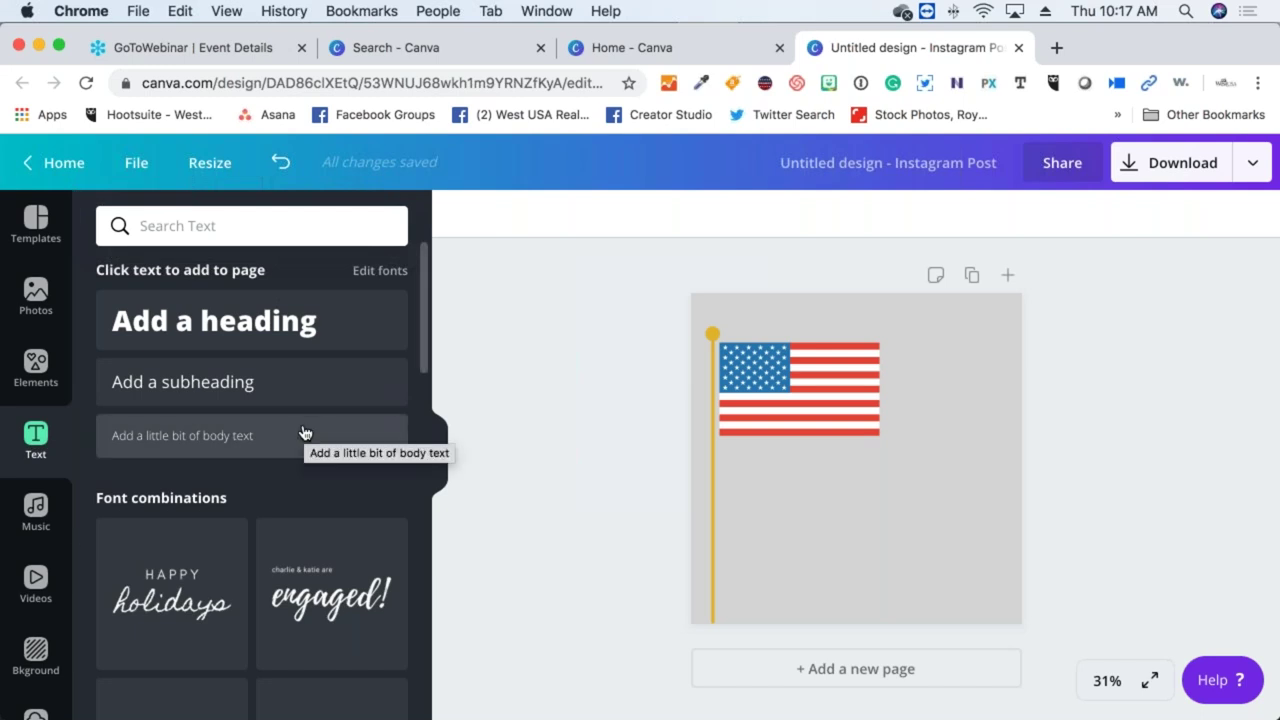
scroll(305, 432, down, 4)
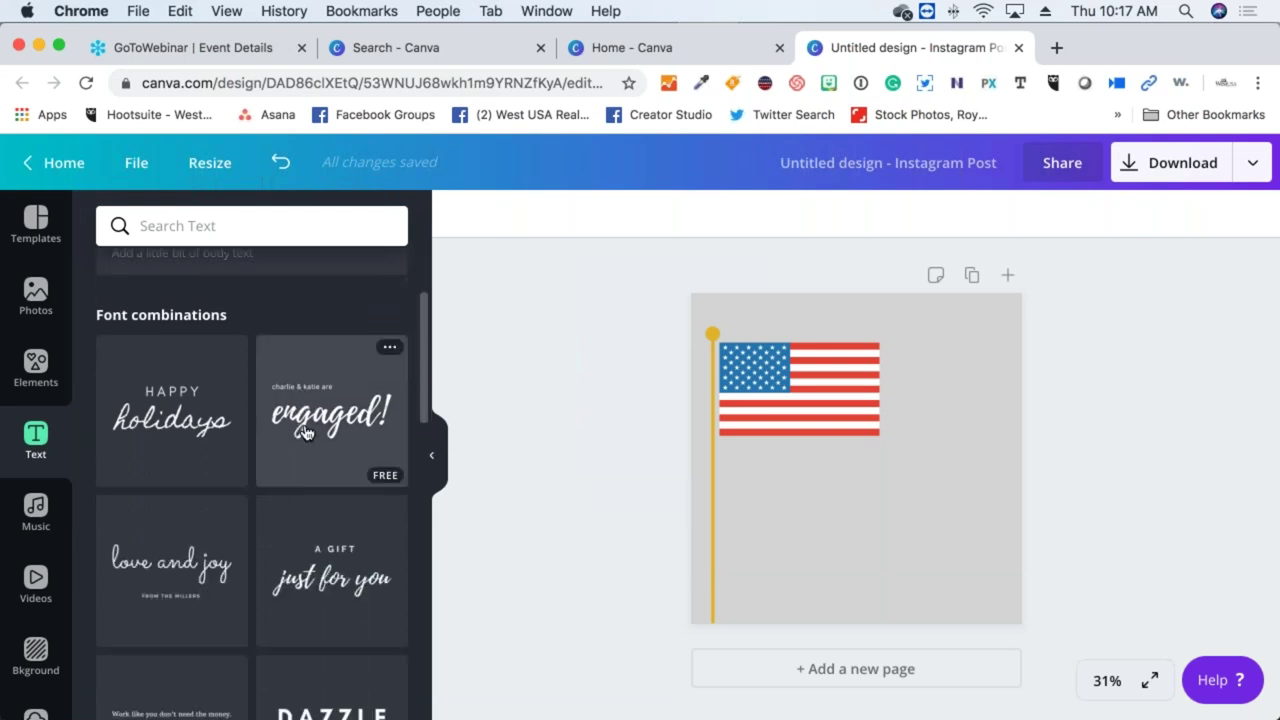
scroll(312, 432, down, 4)
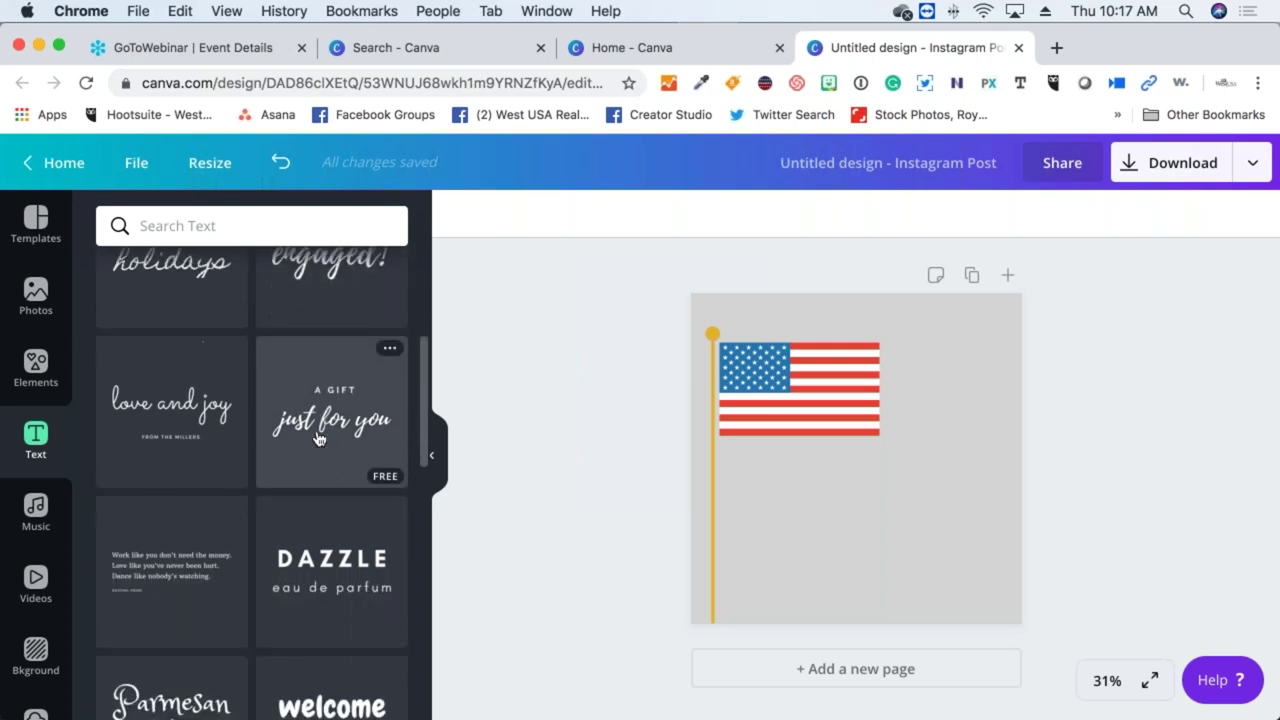
scroll(318, 438, down, 4)
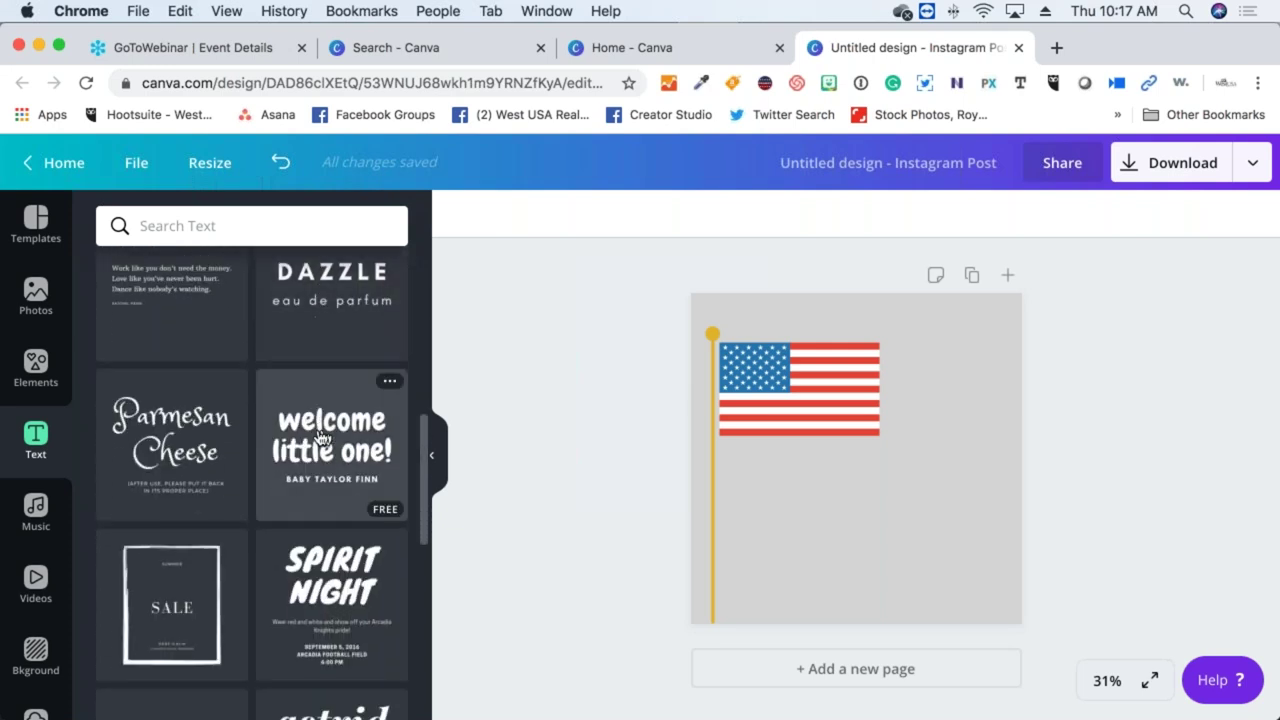
scroll(360, 420, down, 6)
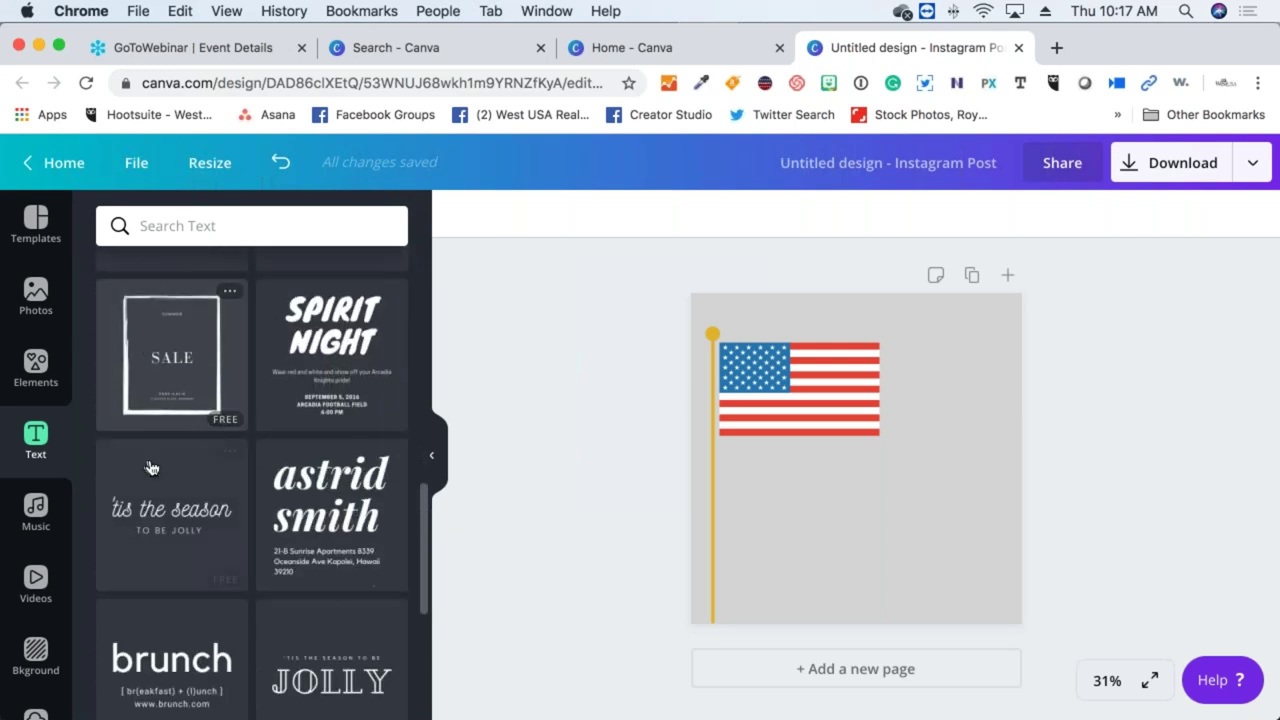
scroll(150, 468, down, 5)
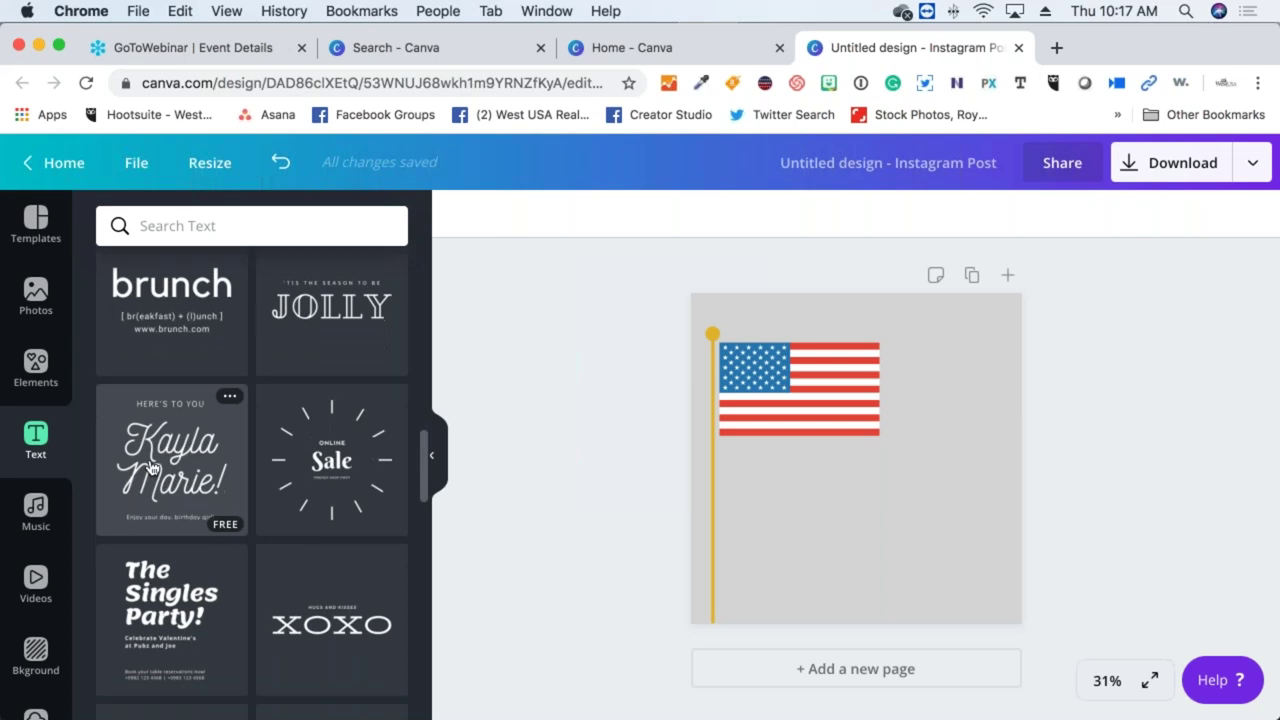
scroll(152, 468, down, 4)
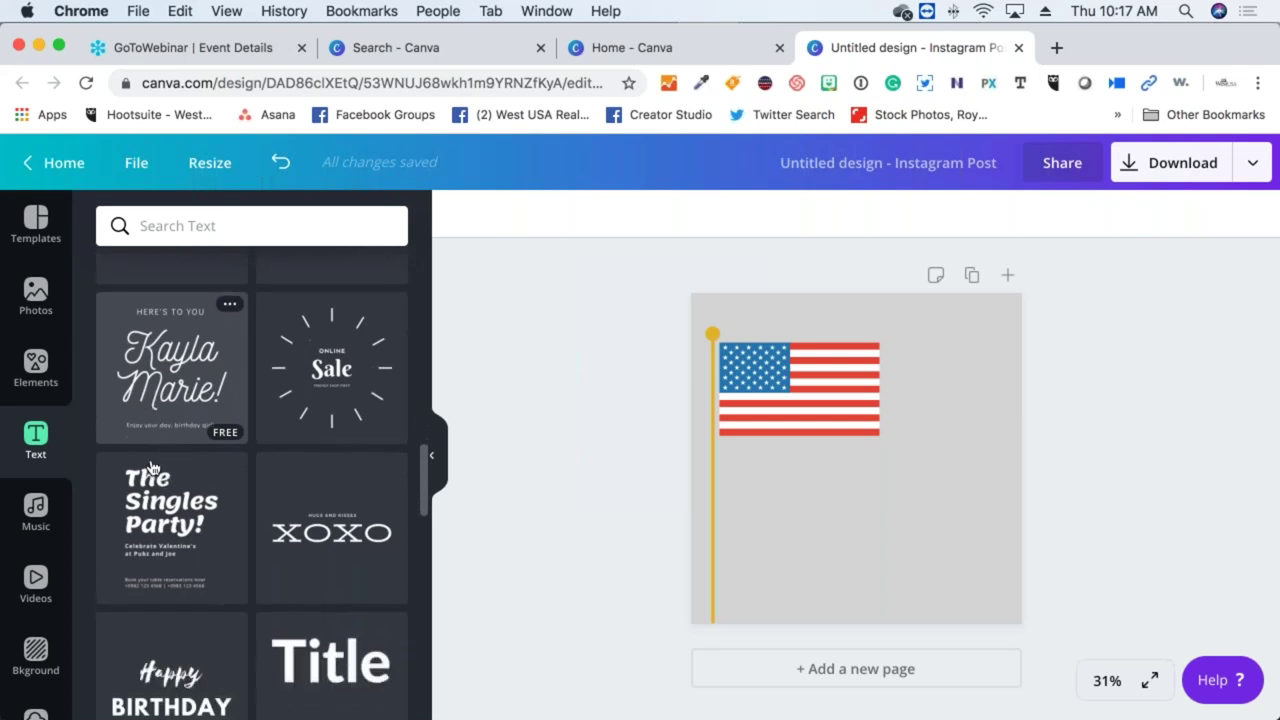
scroll(153, 468, down, 4)
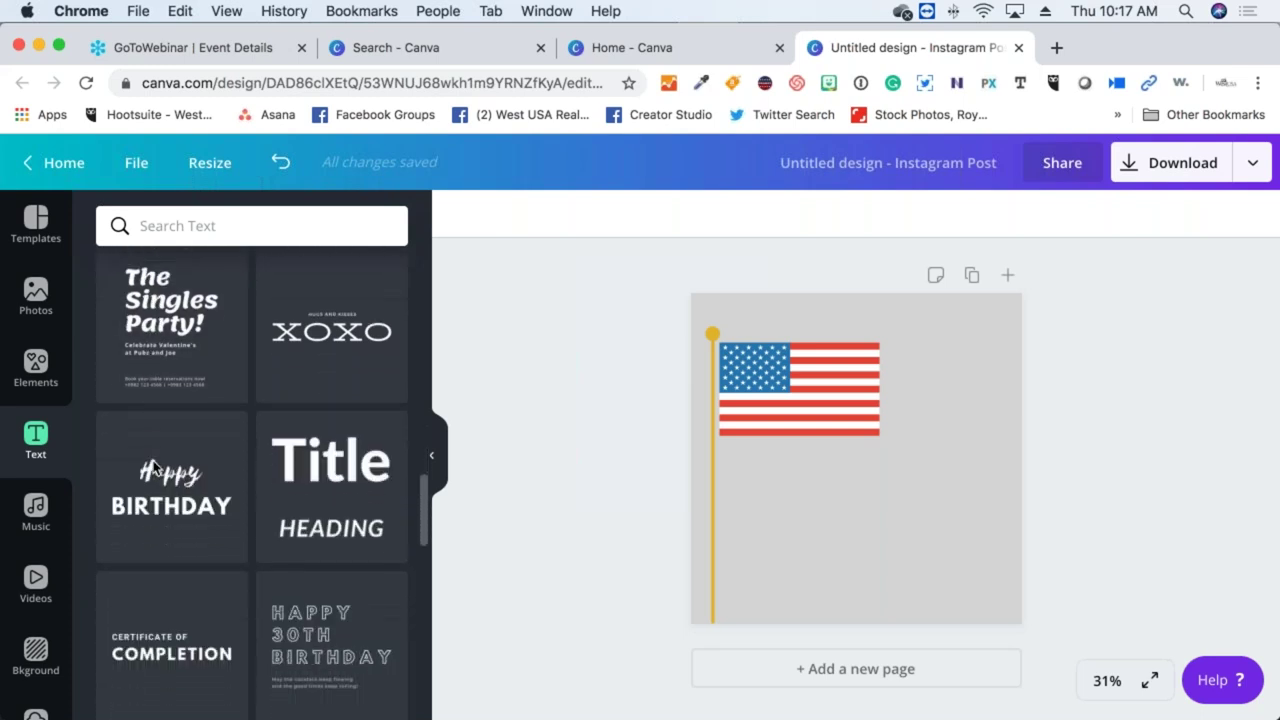
scroll(153, 468, down, 8)
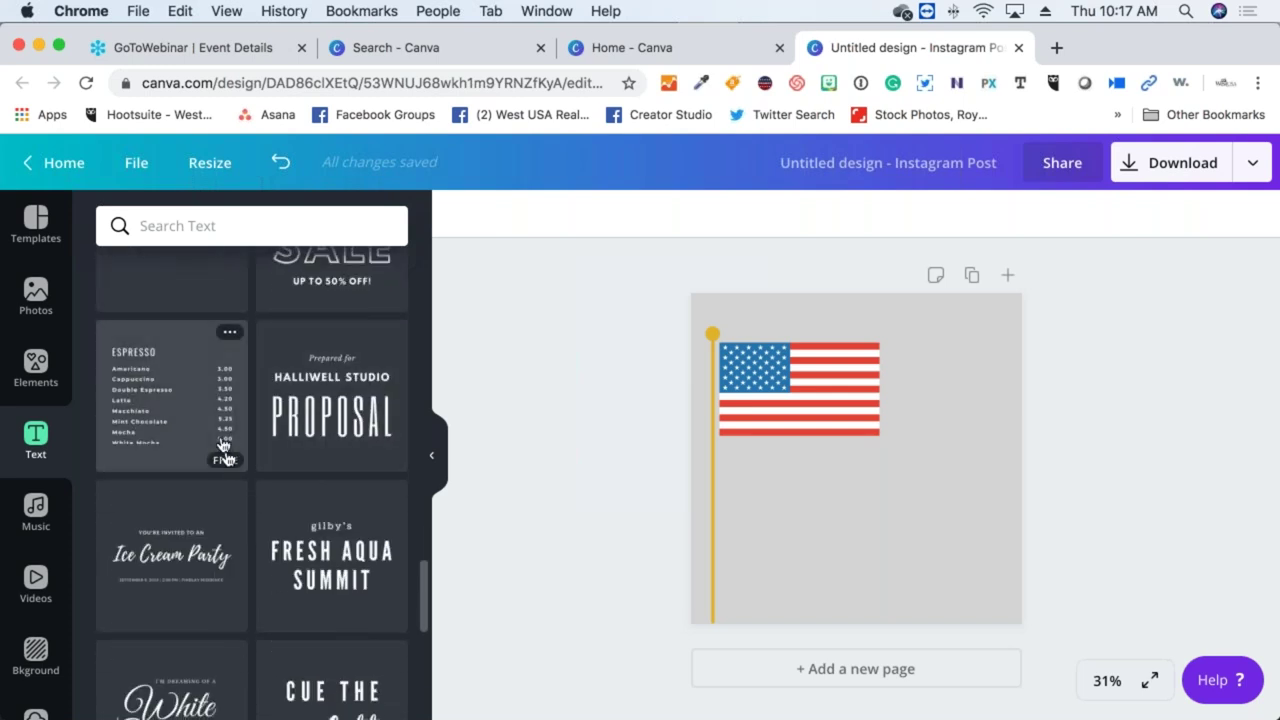
scroll(222, 447, up, 20)
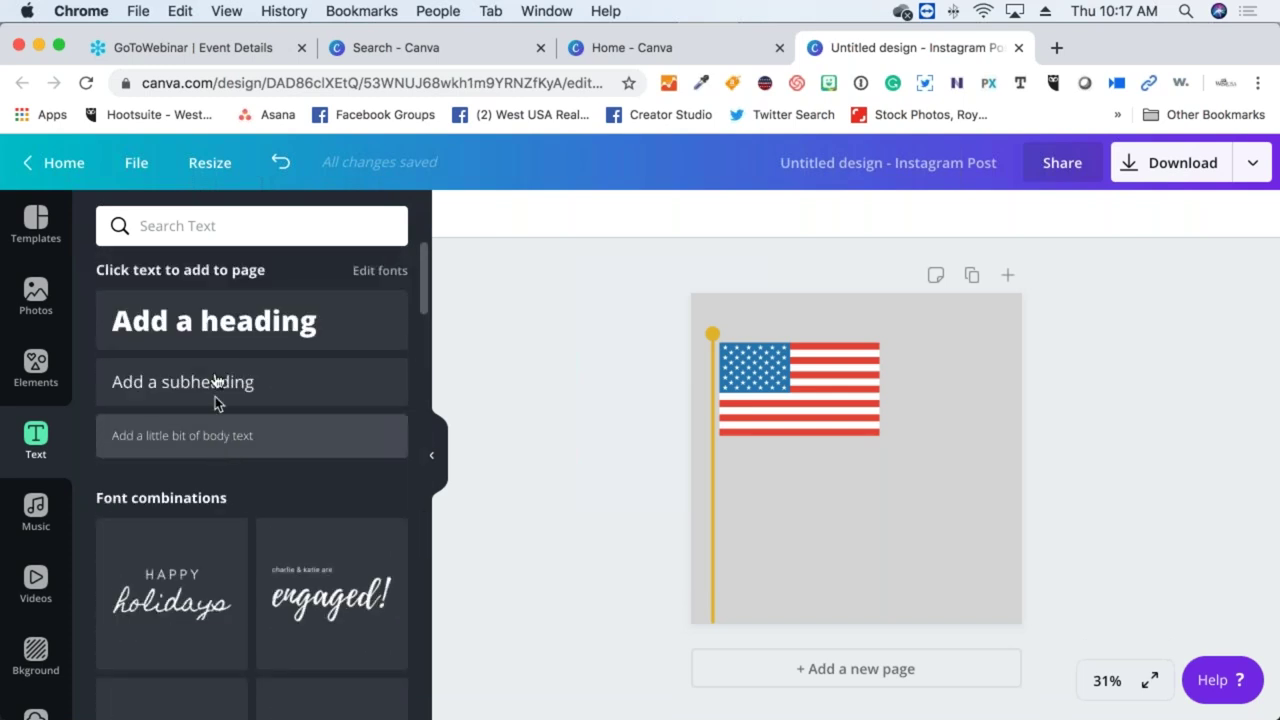
Add a heading reading 'Happy Memorial Day', correct the typo, and select the text
click(232, 322)
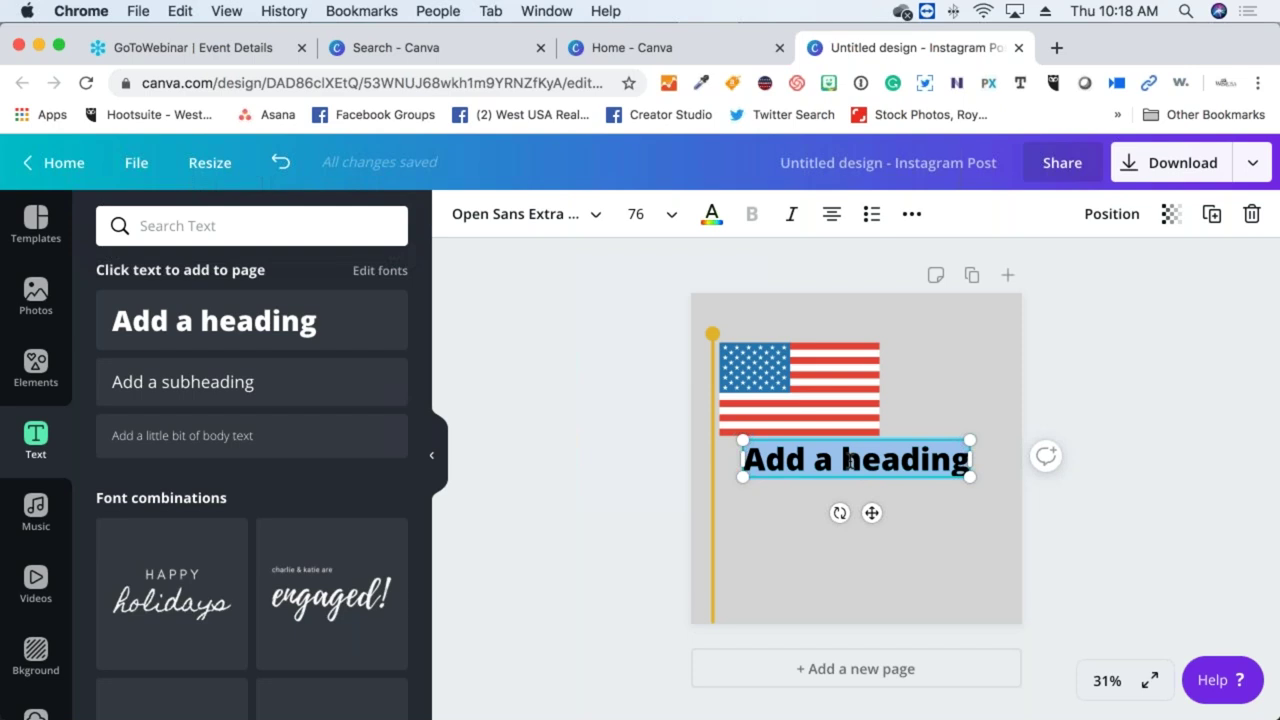
text(p)
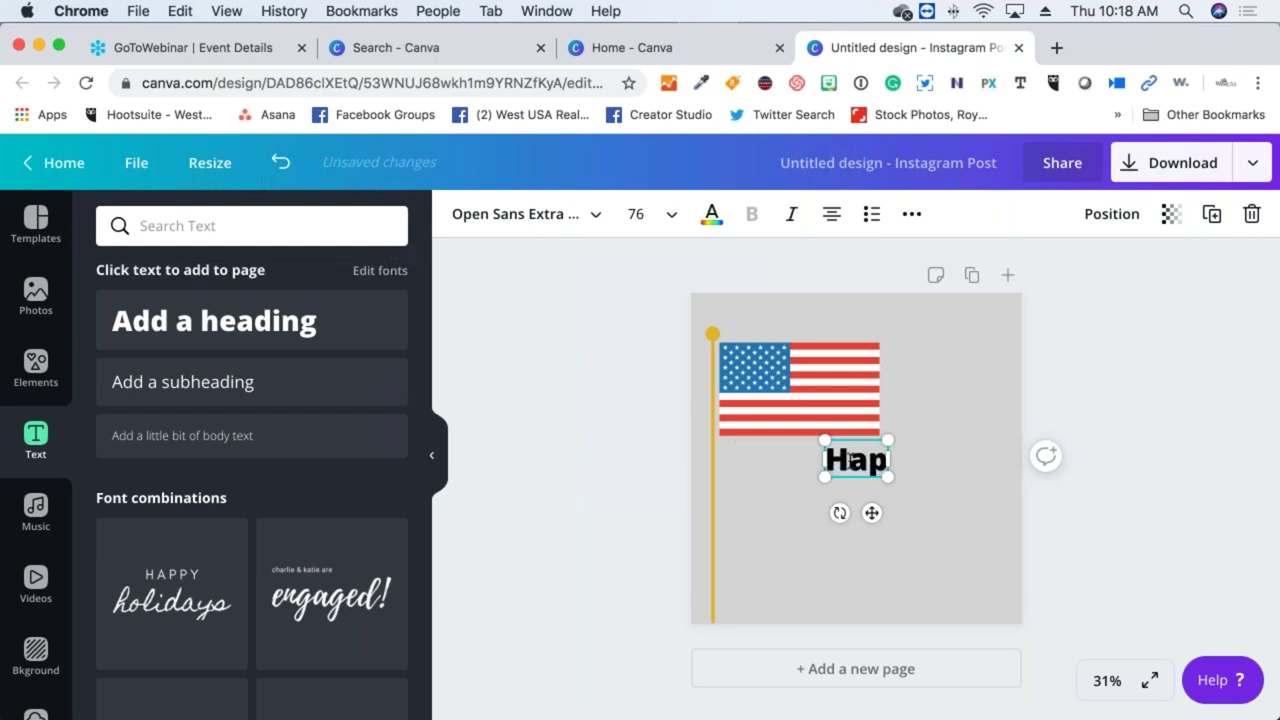
text(py Memor)
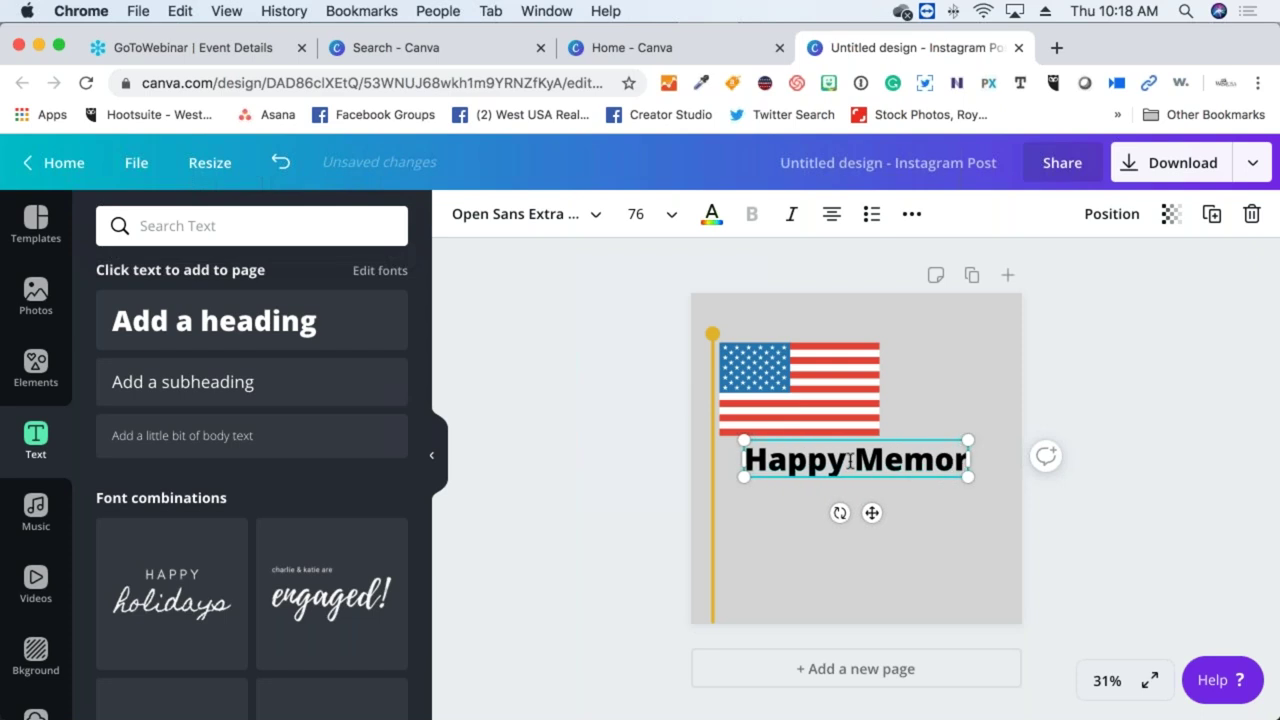
text(ial Dy)
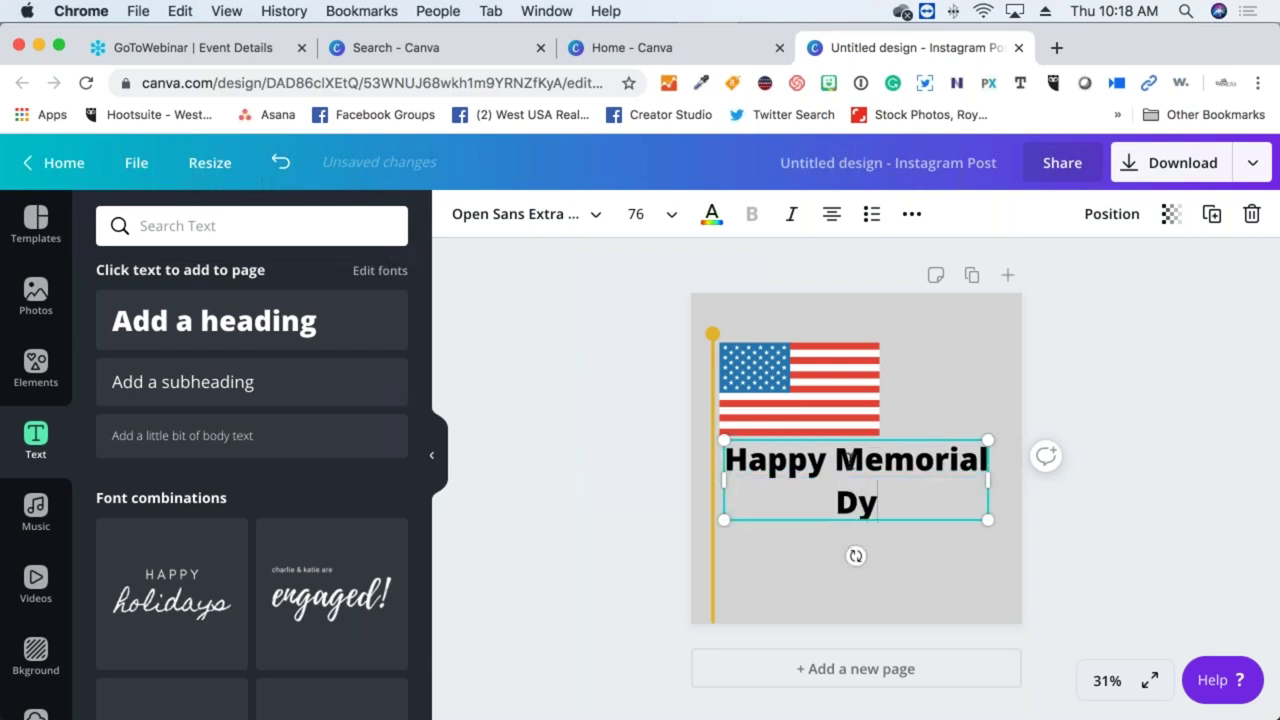
key(BackSpace)
text(ay)
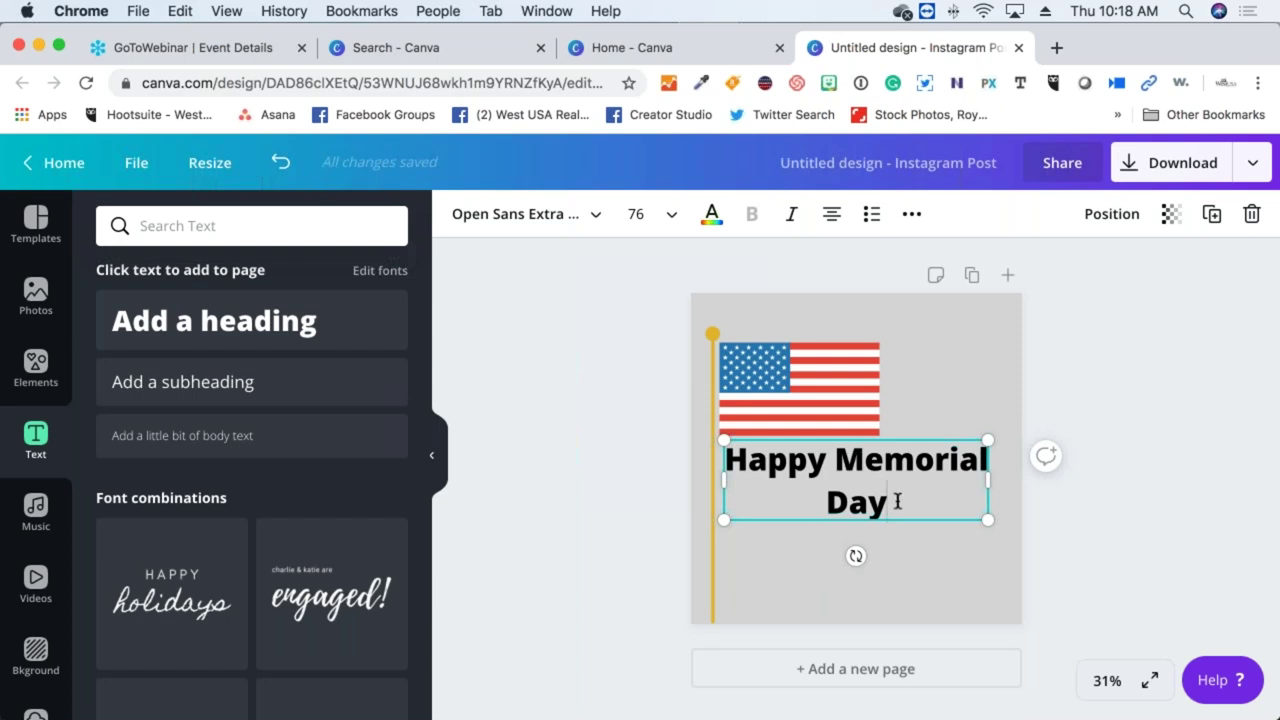
drag(892, 501, 733, 459)
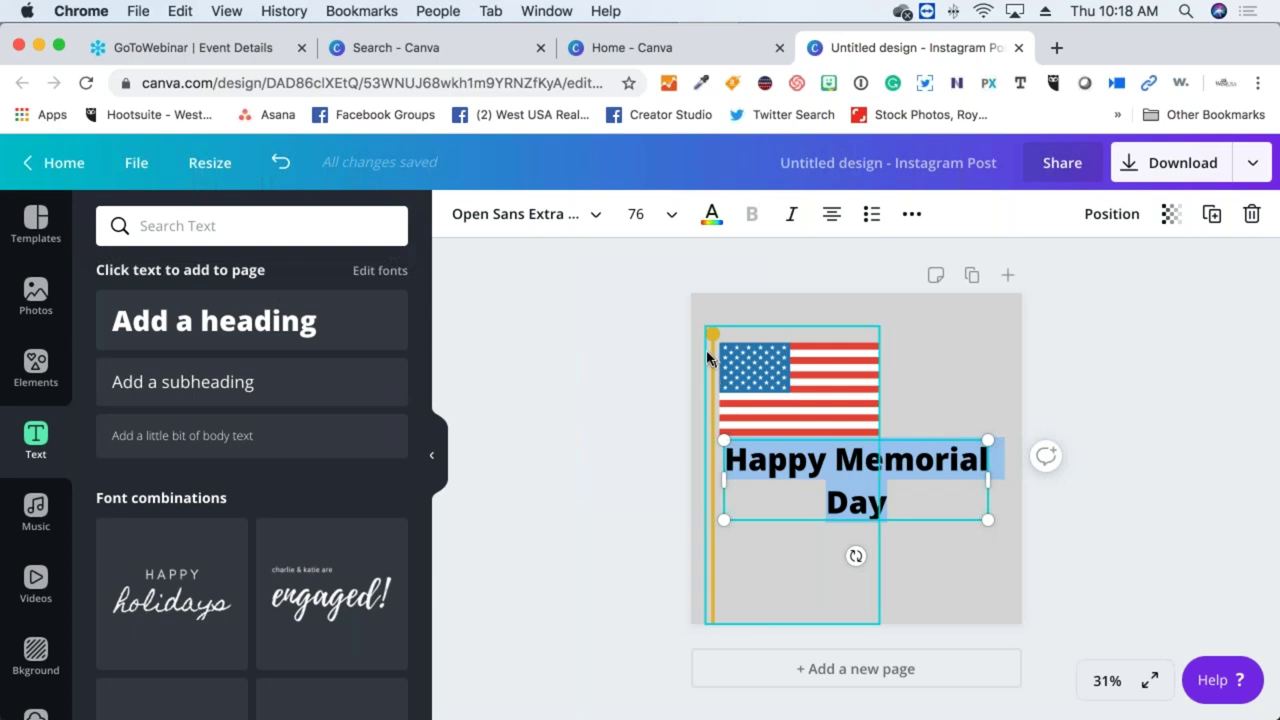
Set the heading to size 42, enlarge it to 55.4, and move it below the flag
click(670, 218)
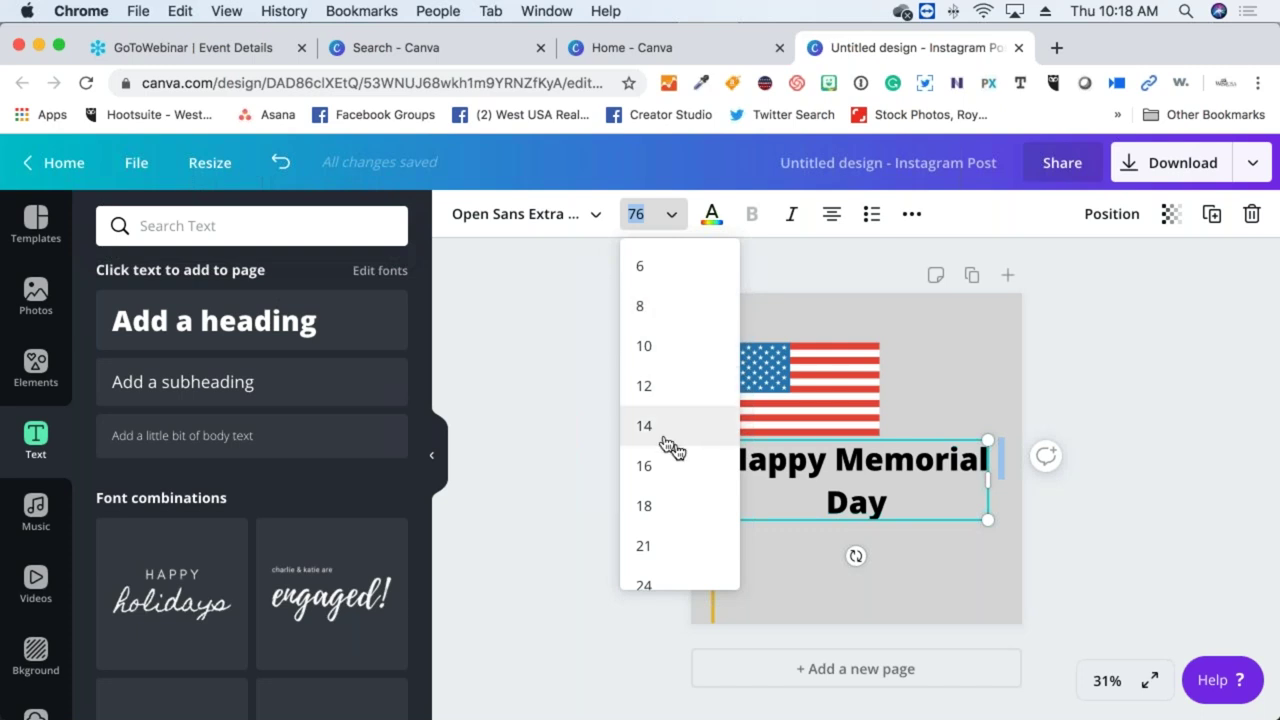
scroll(676, 500, down, 5)
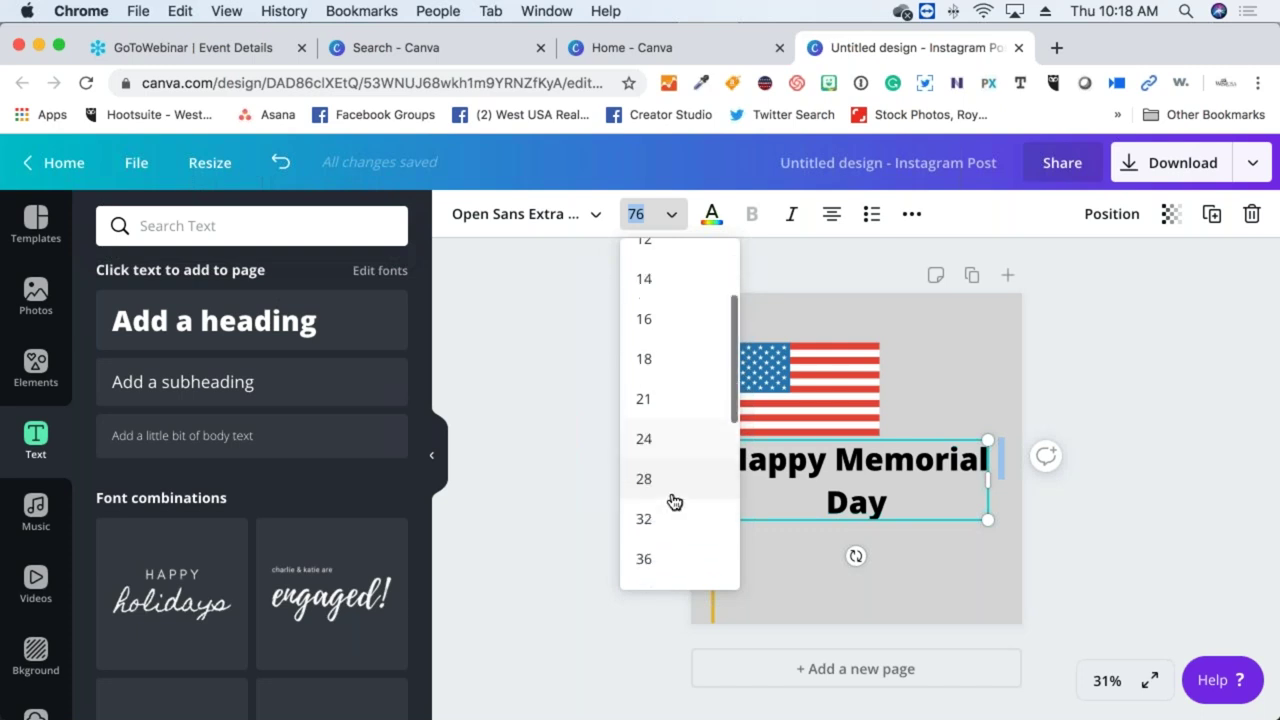
scroll(674, 500, down, 3)
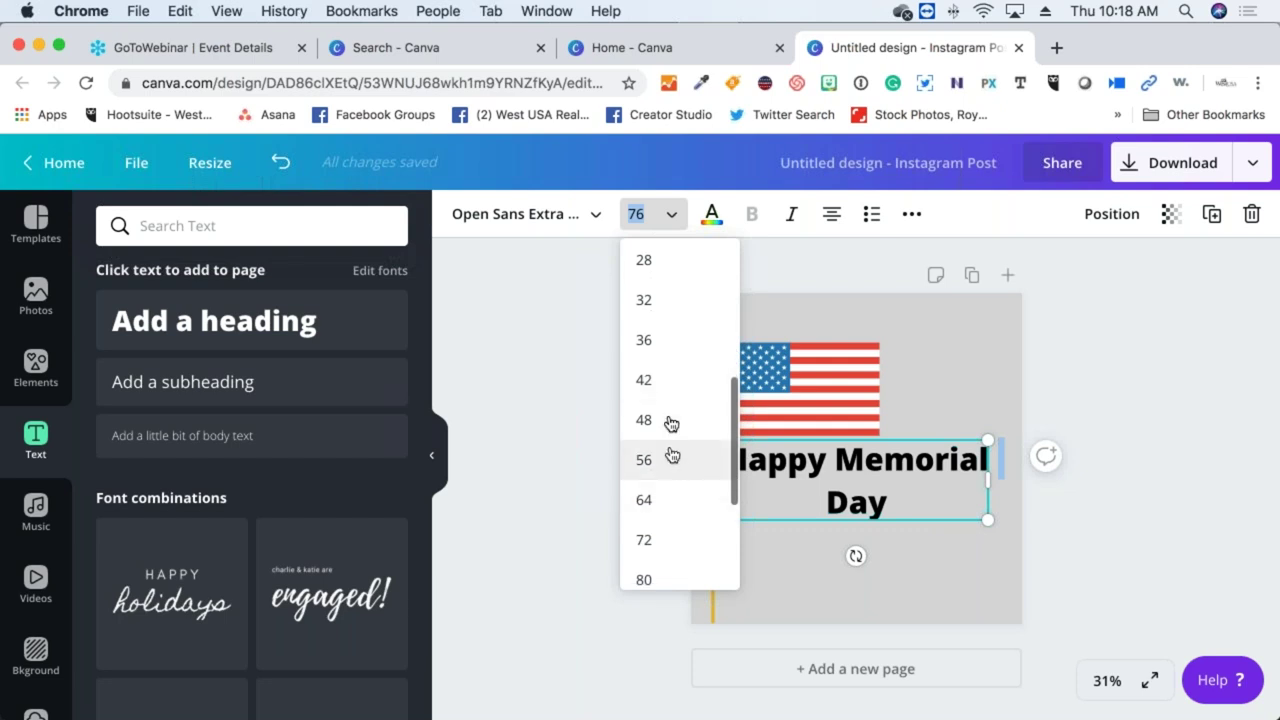
click(645, 381)
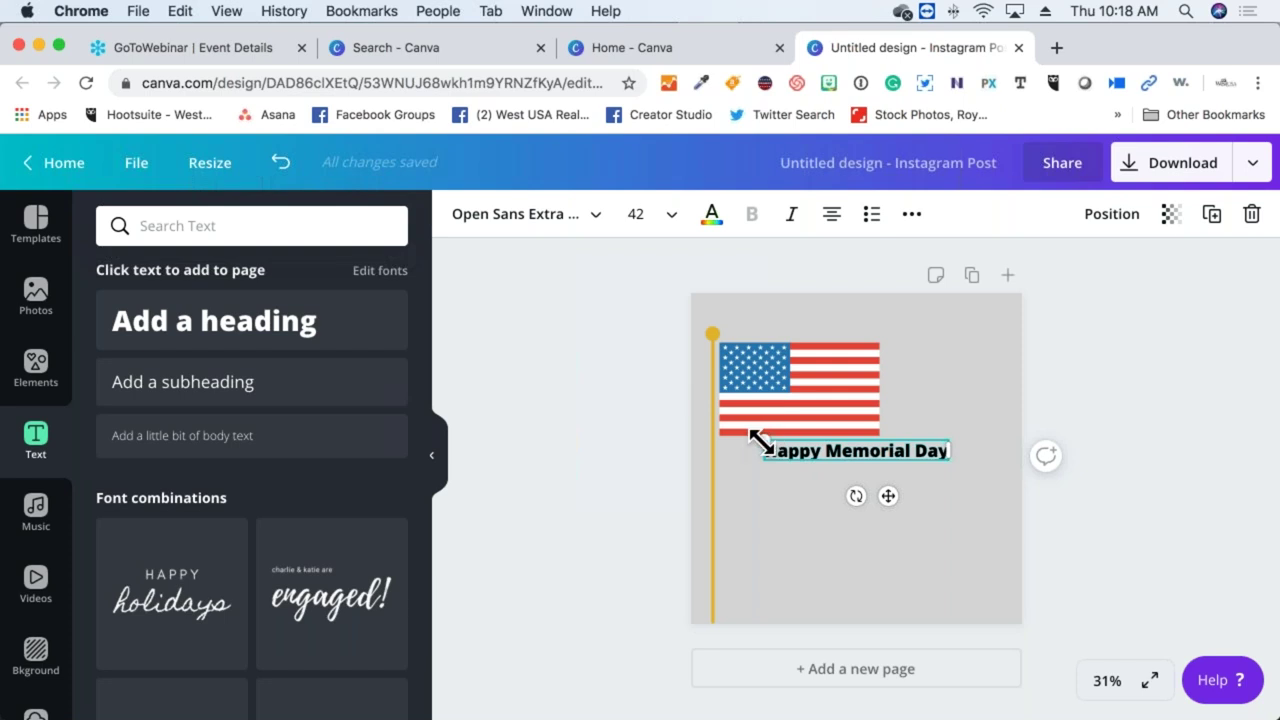
drag(761, 438, 702, 407)
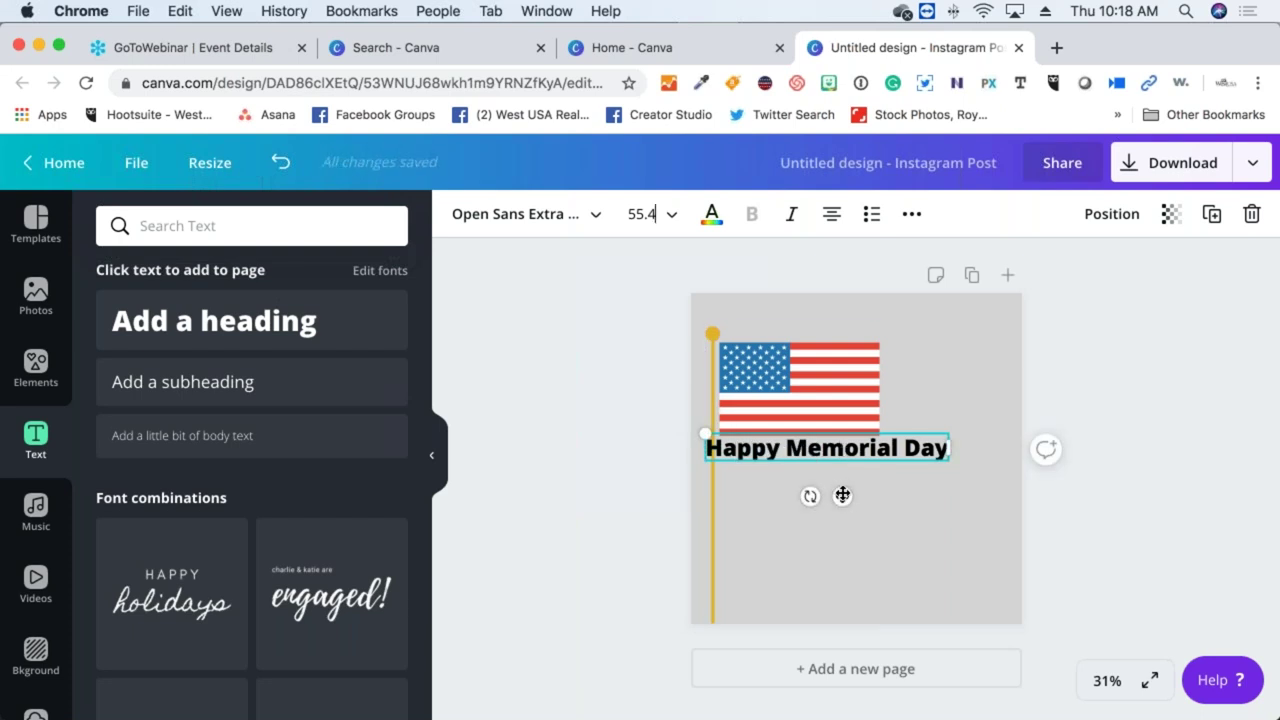
drag(843, 500, 887, 531)
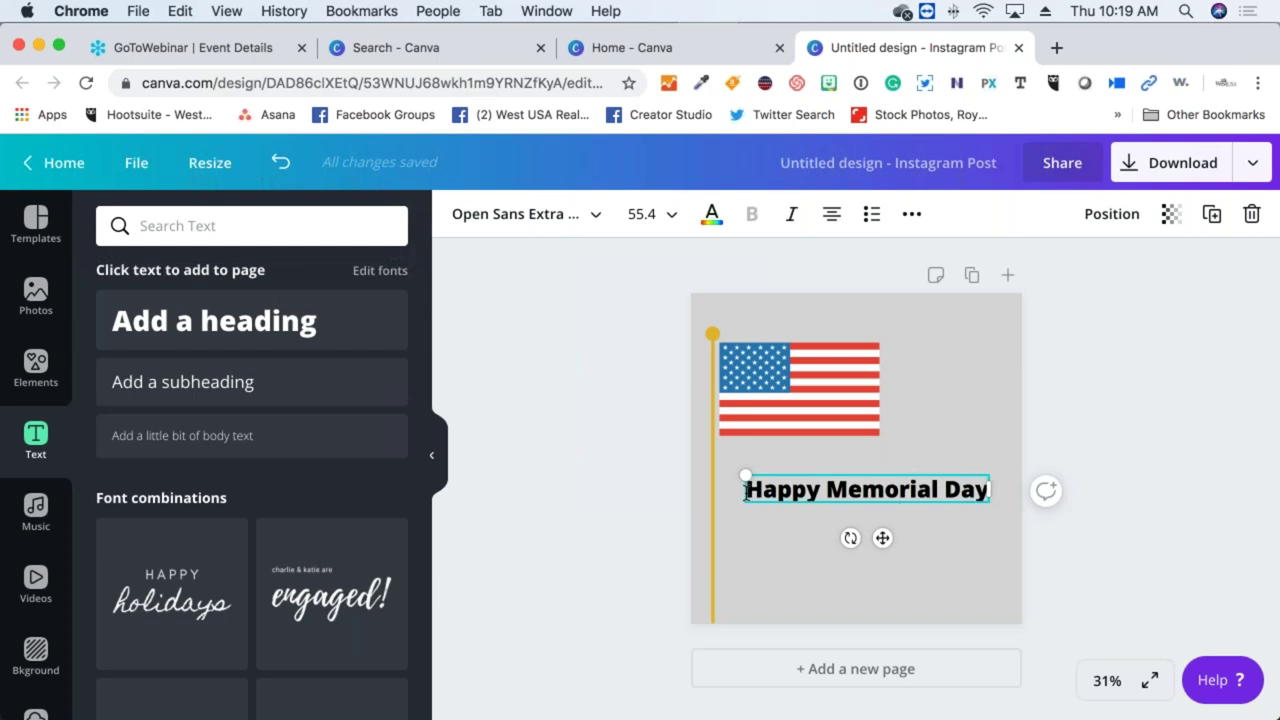
drag(746, 489, 985, 487)
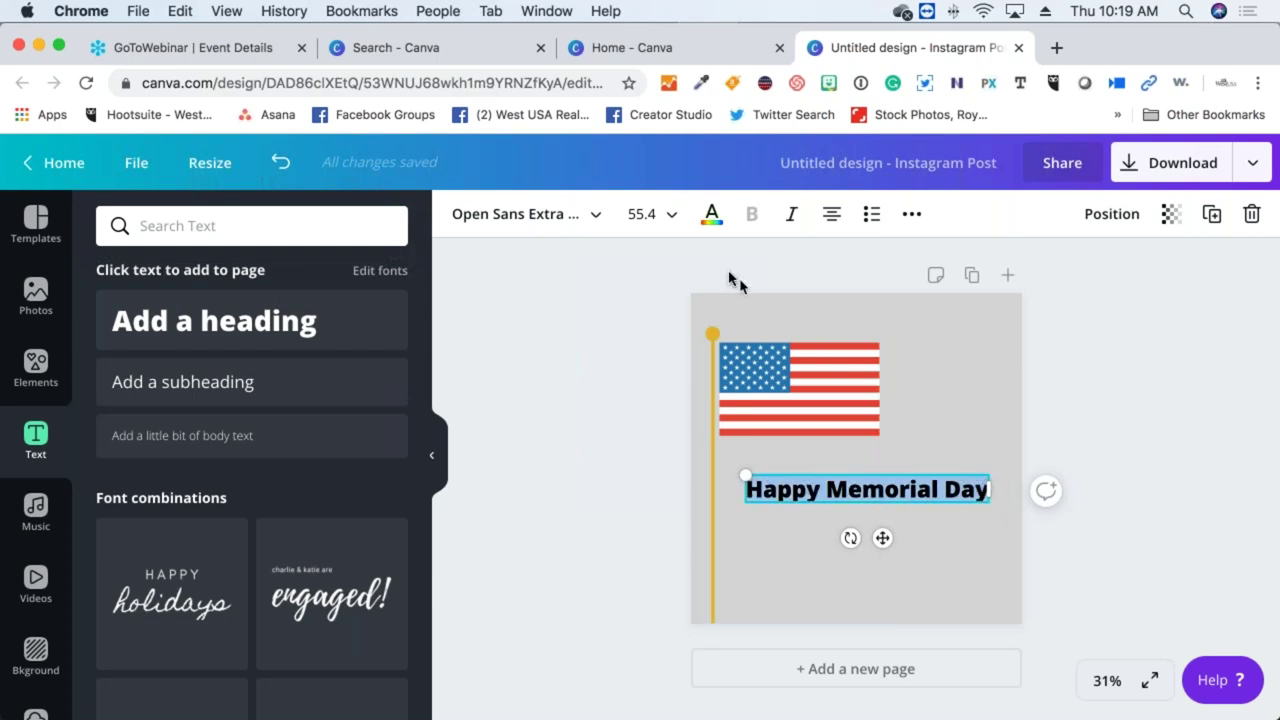
Change the Happy Memorial Day heading colour from black to red (#f40a0a)
click(712, 216)
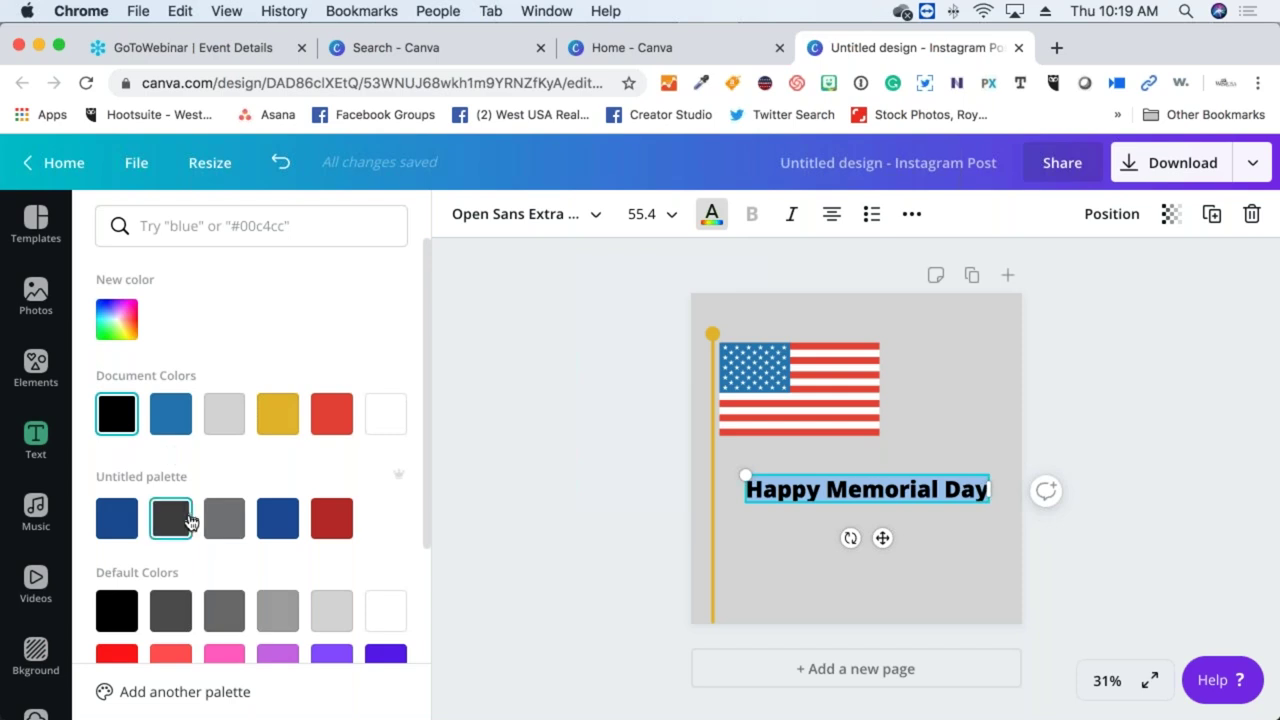
scroll(188, 523, down, 3)
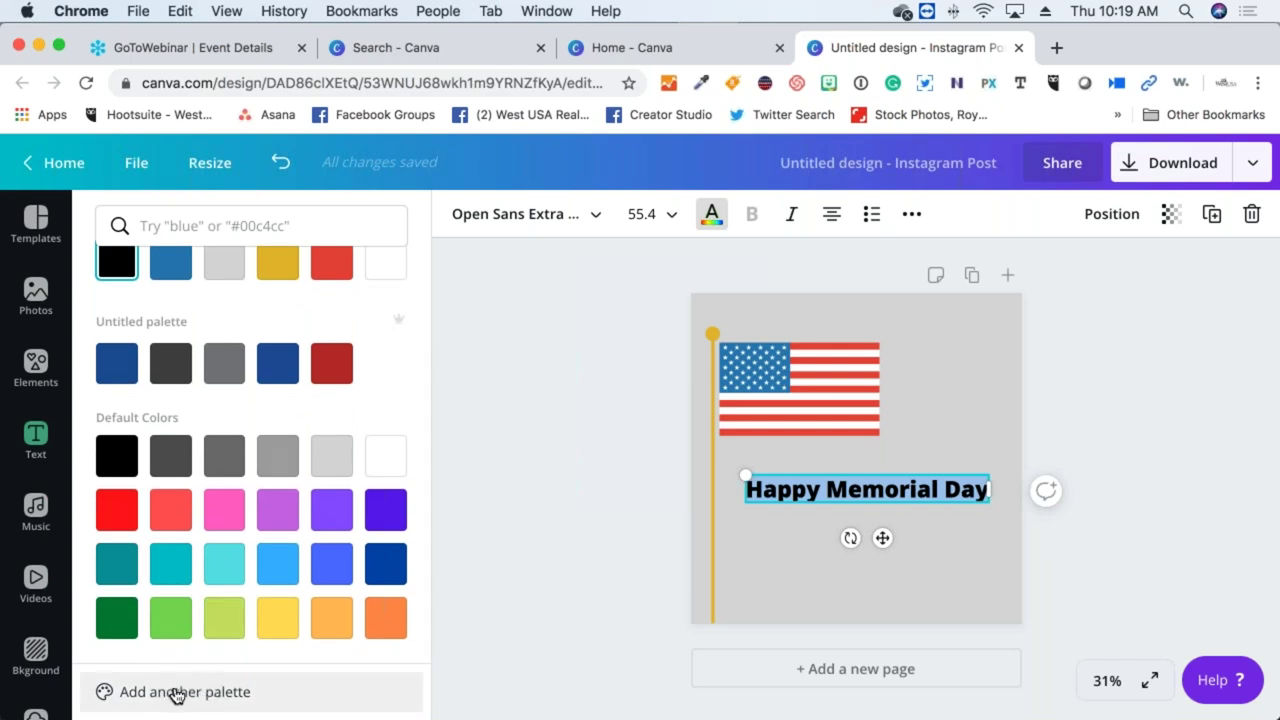
scroll(220, 388, up, 3)
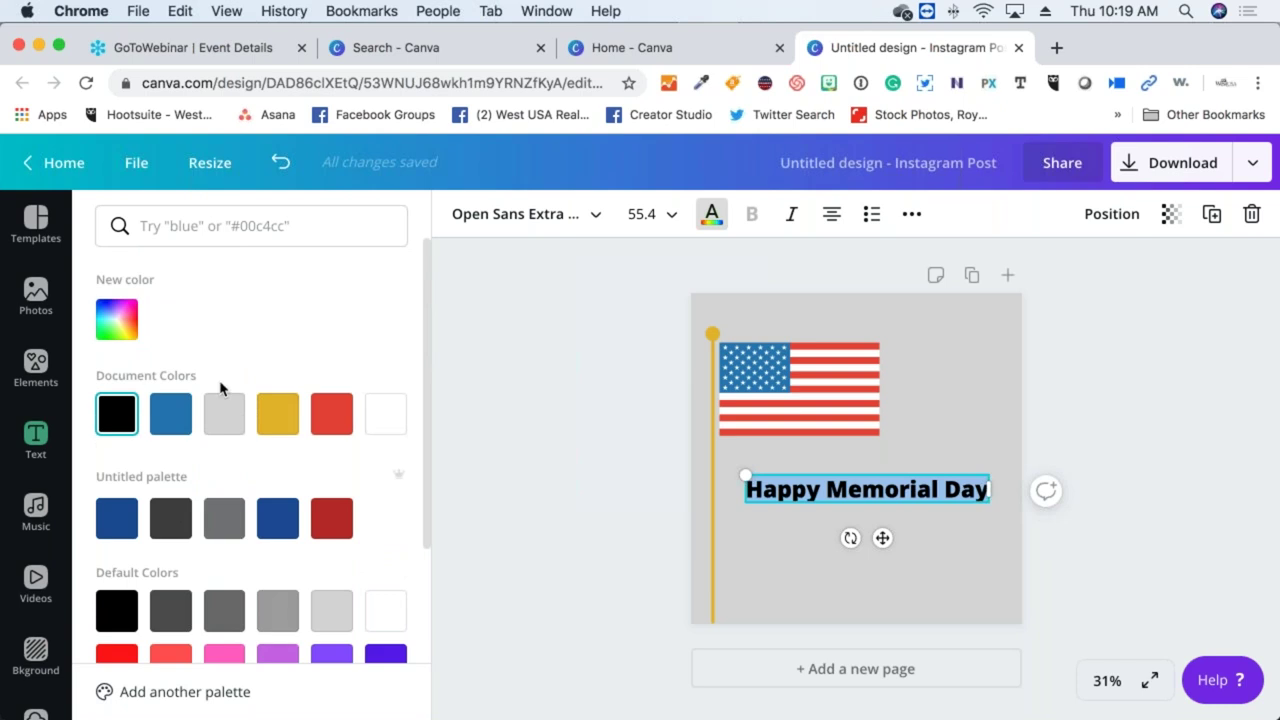
click(228, 225)
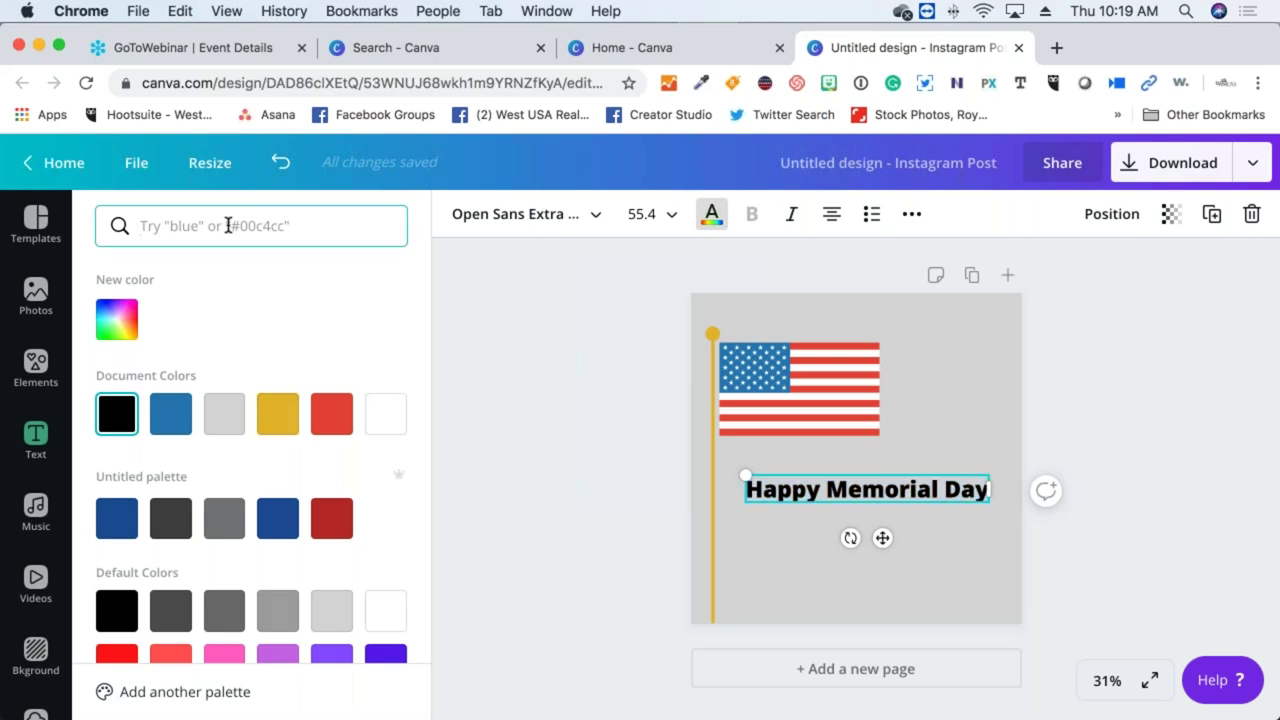
click(117, 318)
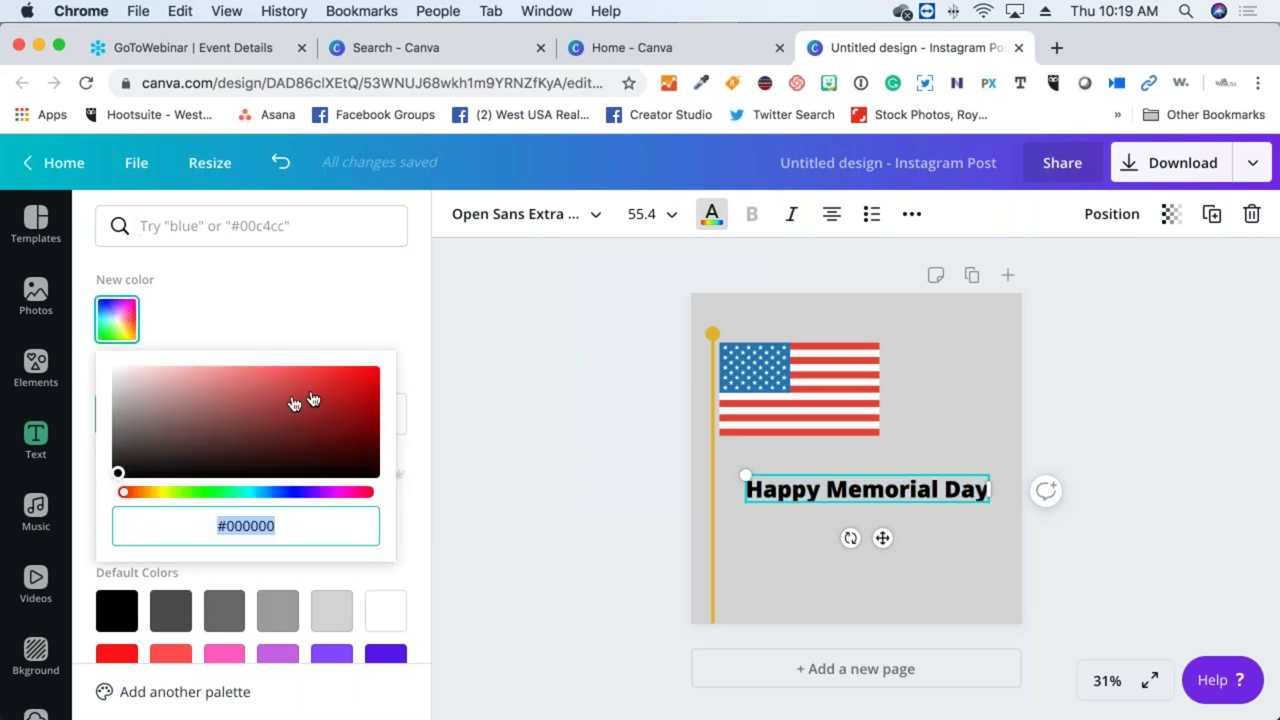
click(370, 375)
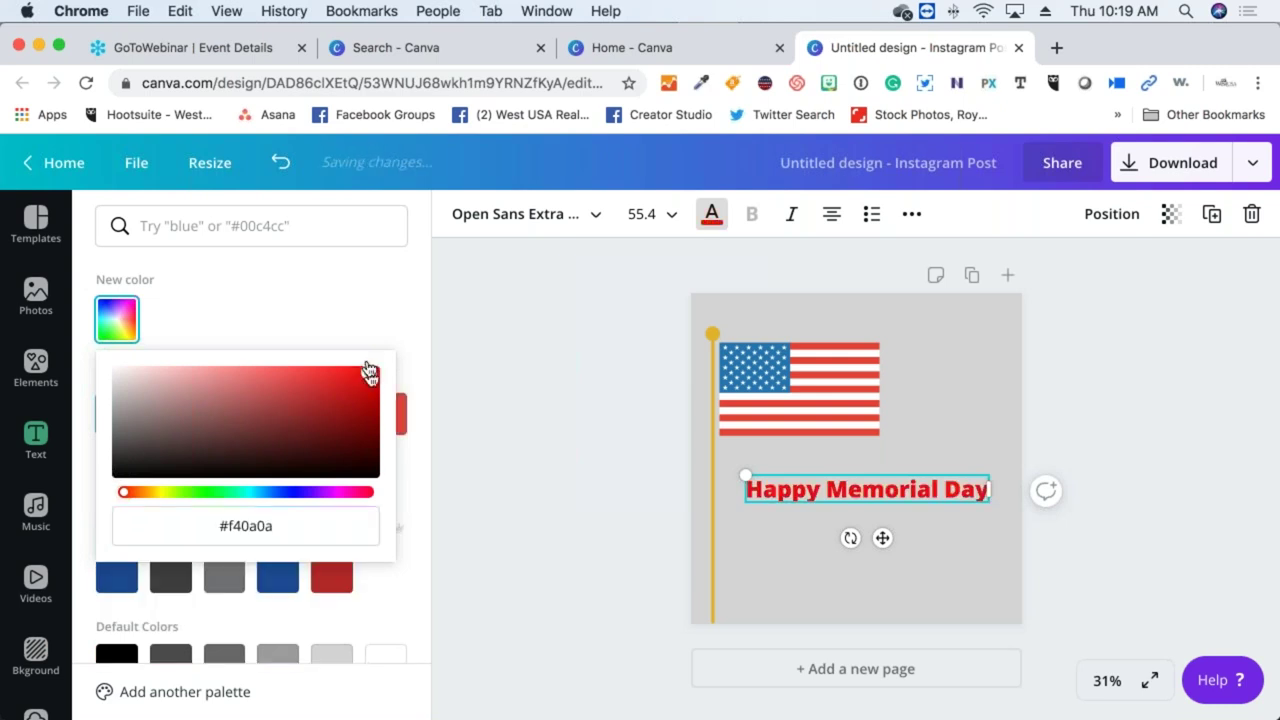
click(376, 323)
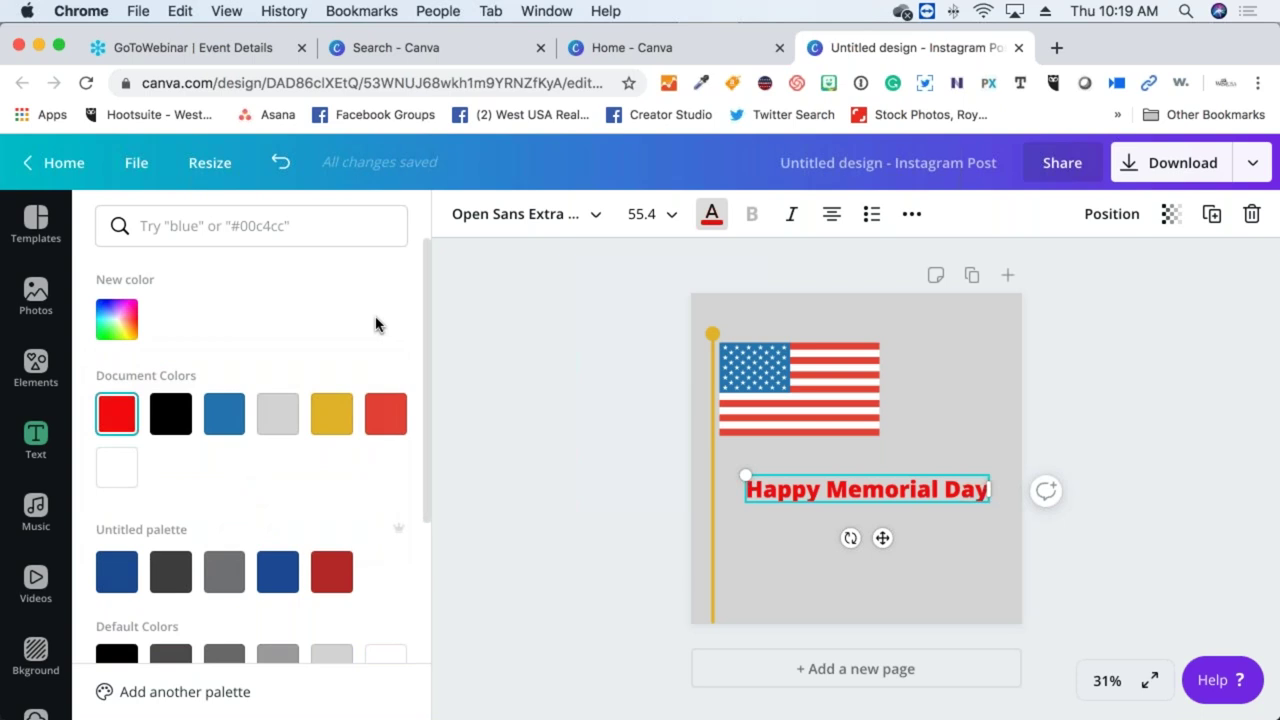
Set the design view zoom to 50%
click(1110, 681)
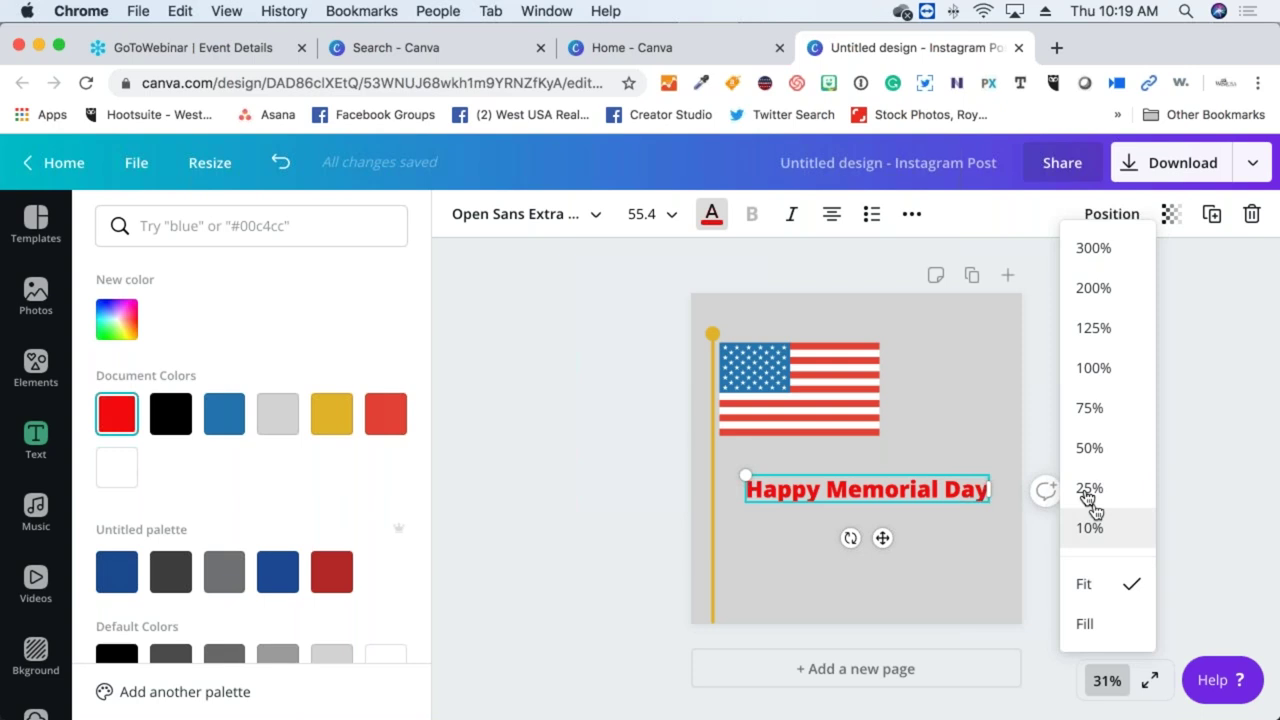
click(1087, 448)
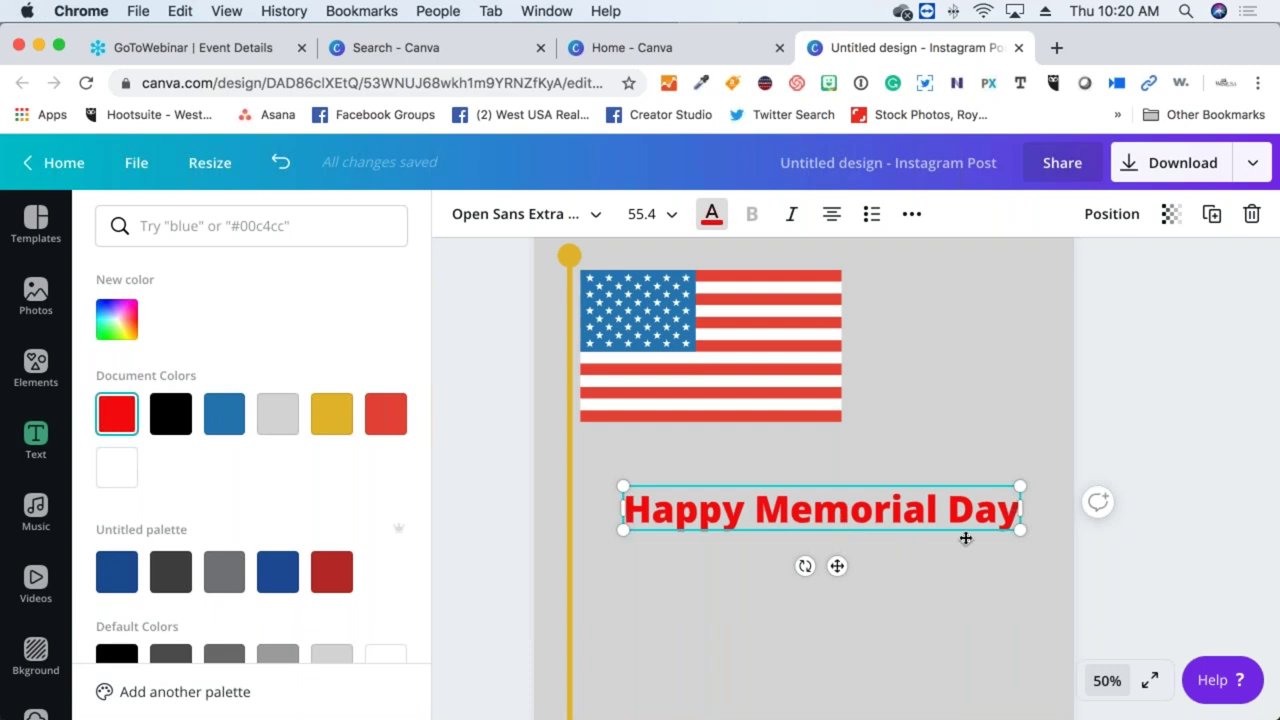
scroll(965, 538, down, 1)
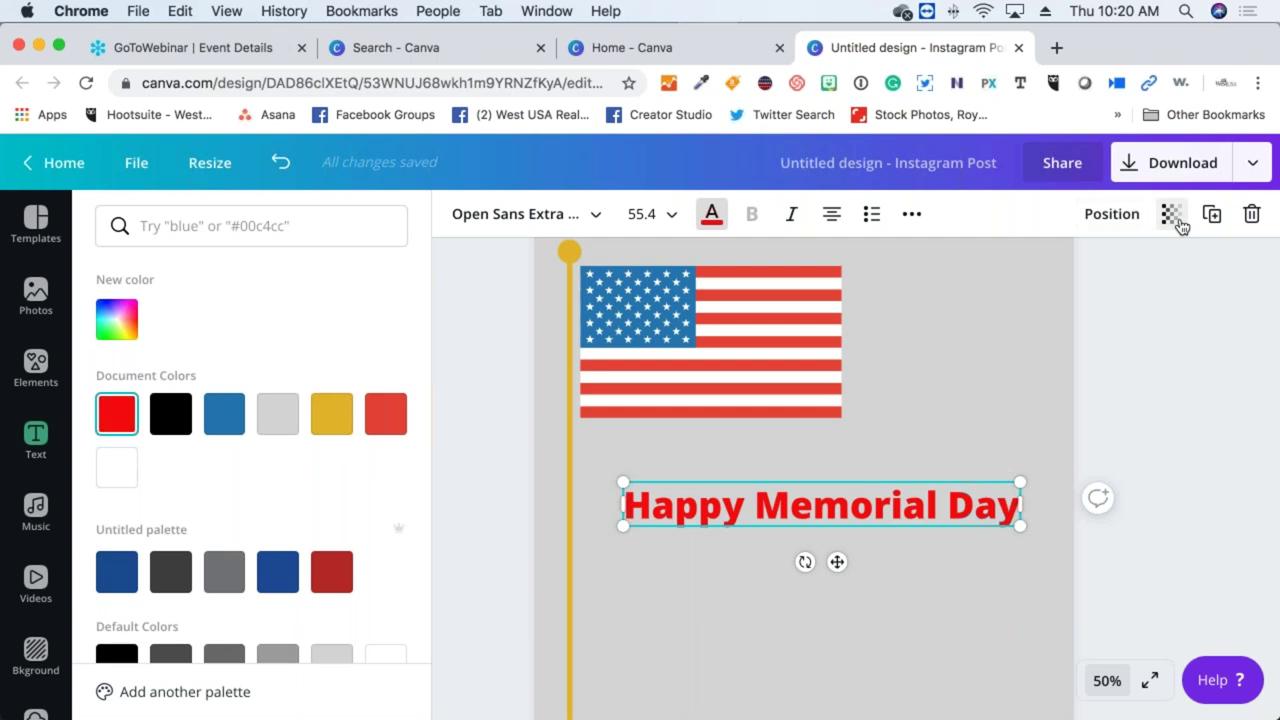
Duplicate the Happy Memorial Day heading and make the copy white
click(1210, 218)
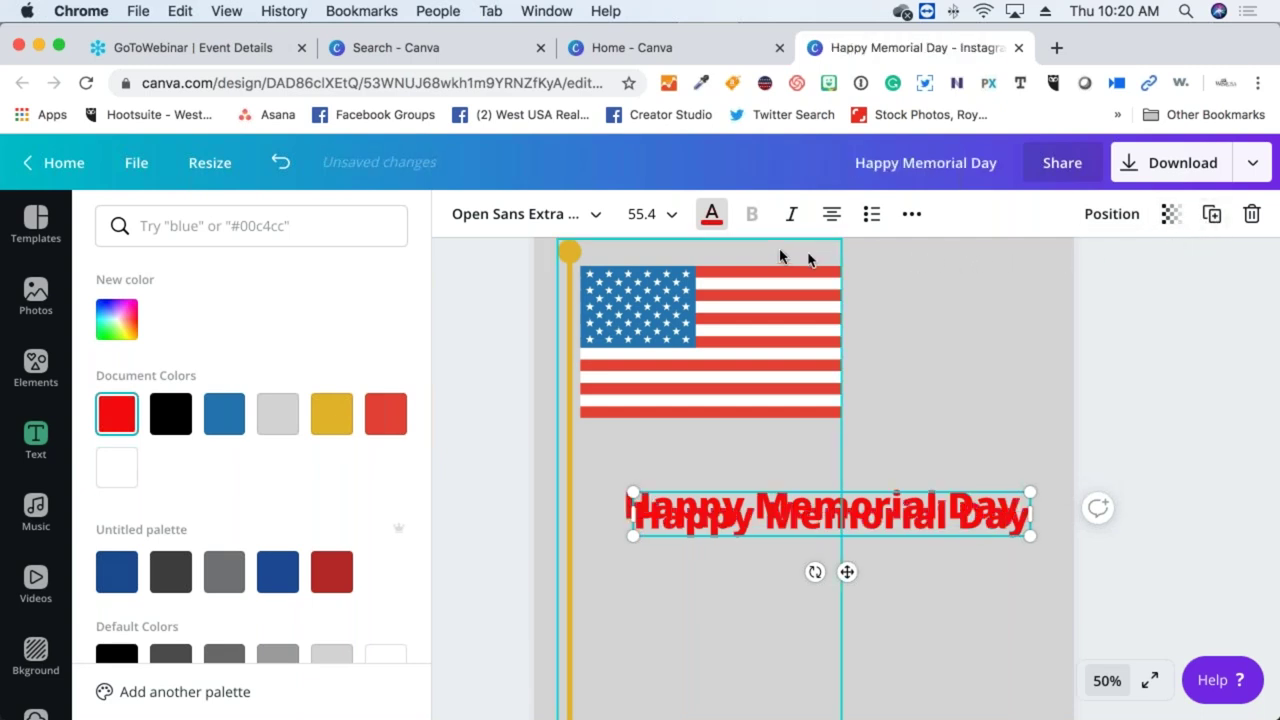
click(712, 215)
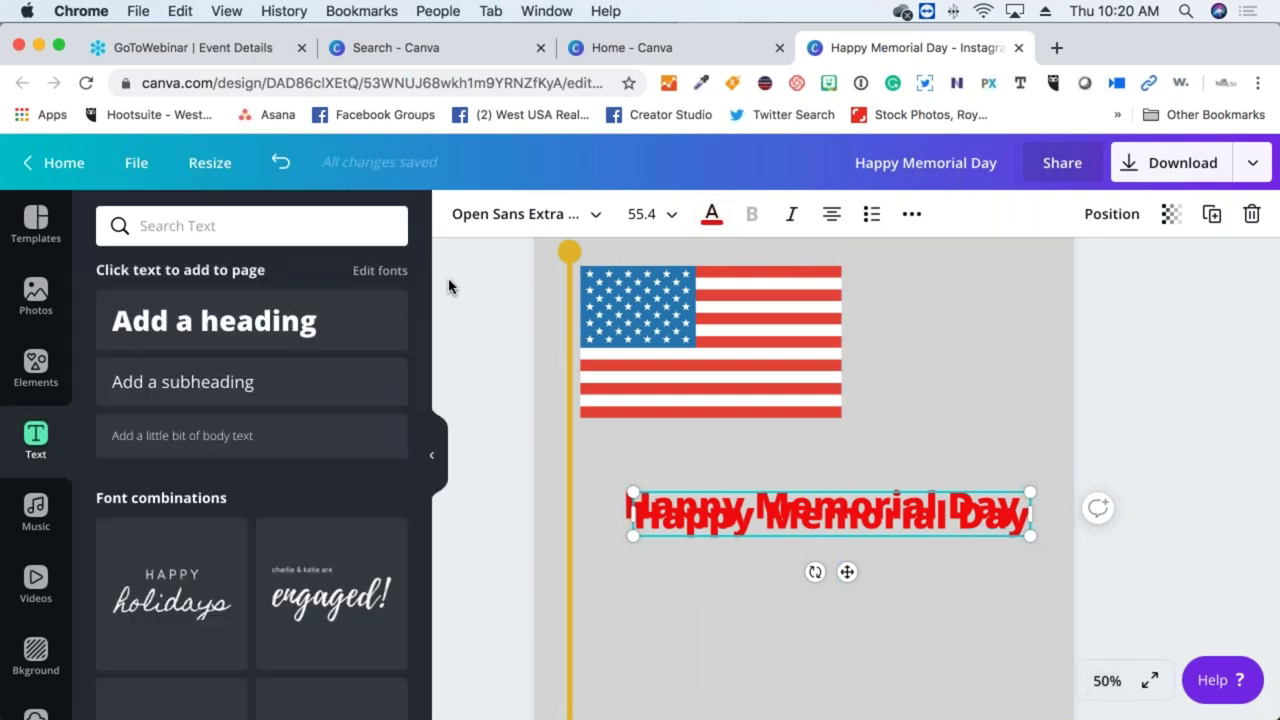
click(713, 220)
click(387, 414)
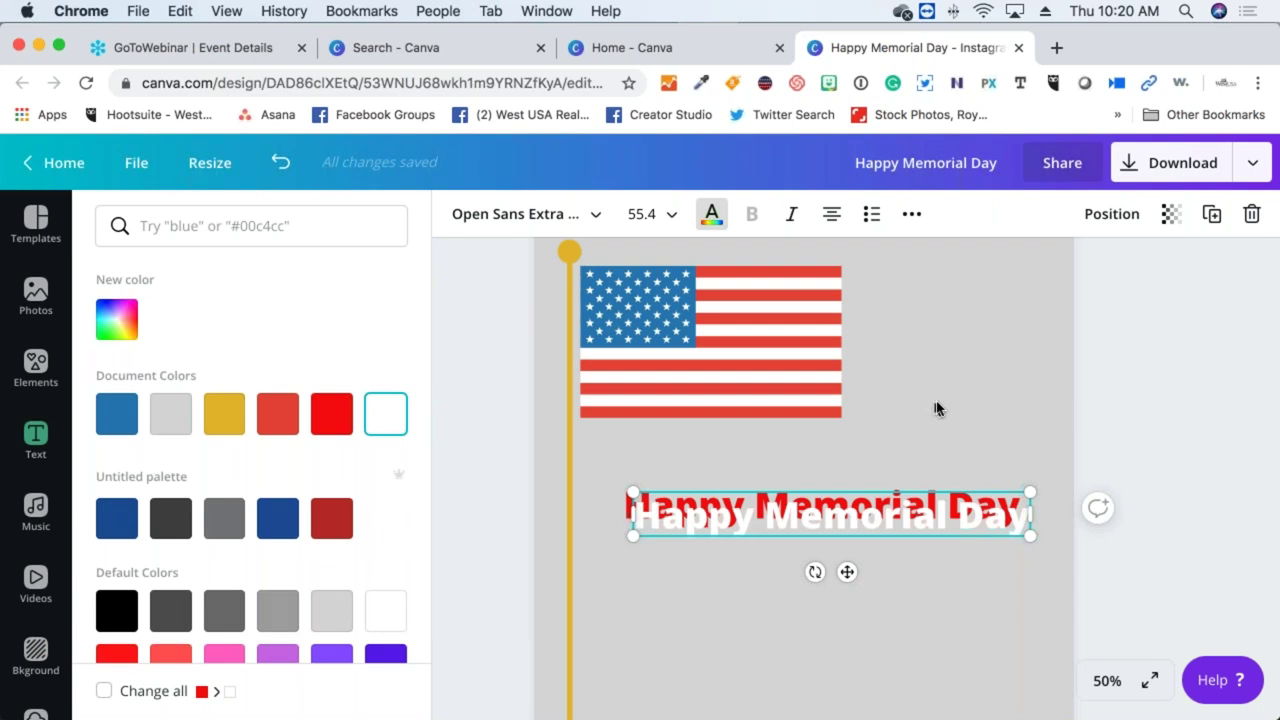
click(1107, 216)
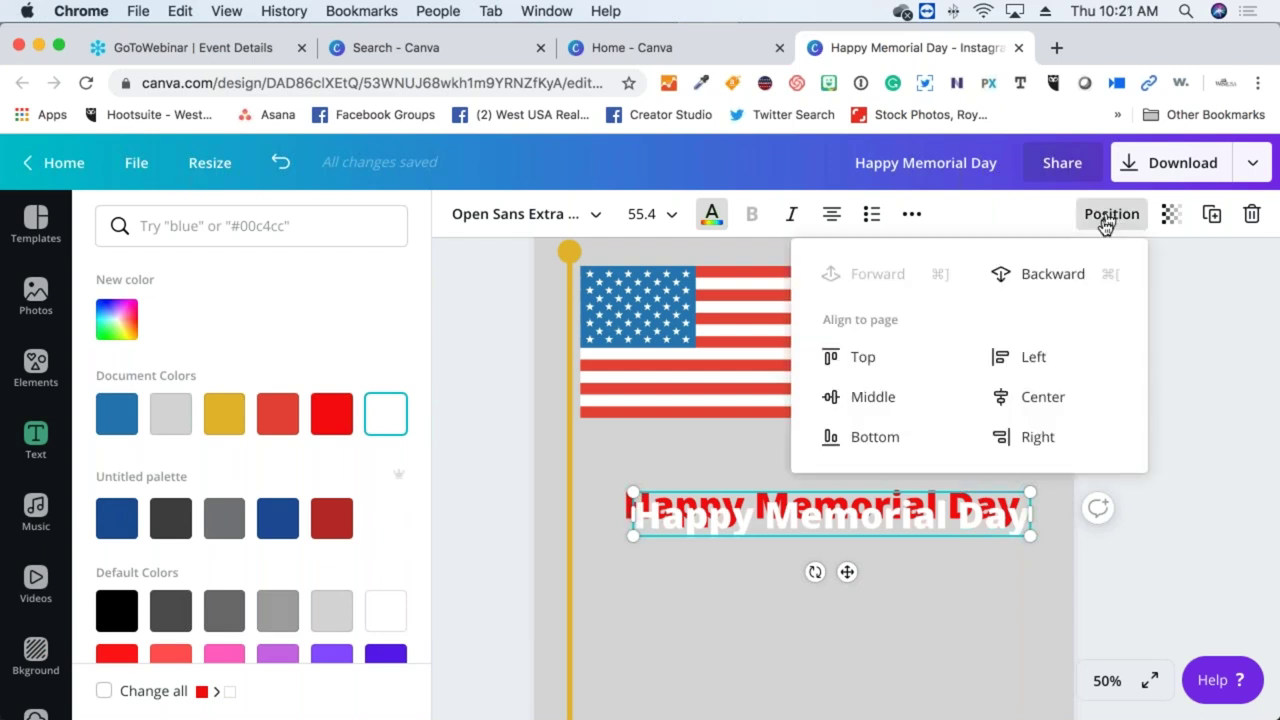
Send the white copy backward behind the red heading and nudge the flag left
click(1055, 274)
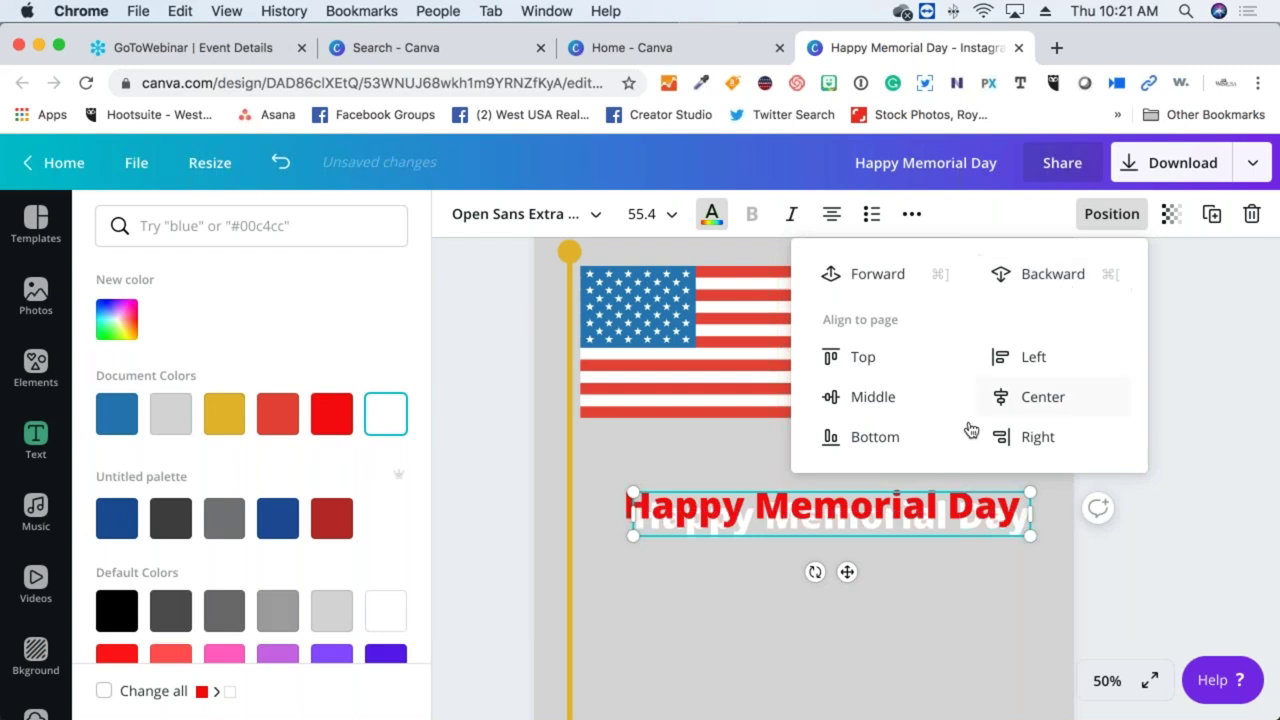
click(722, 460)
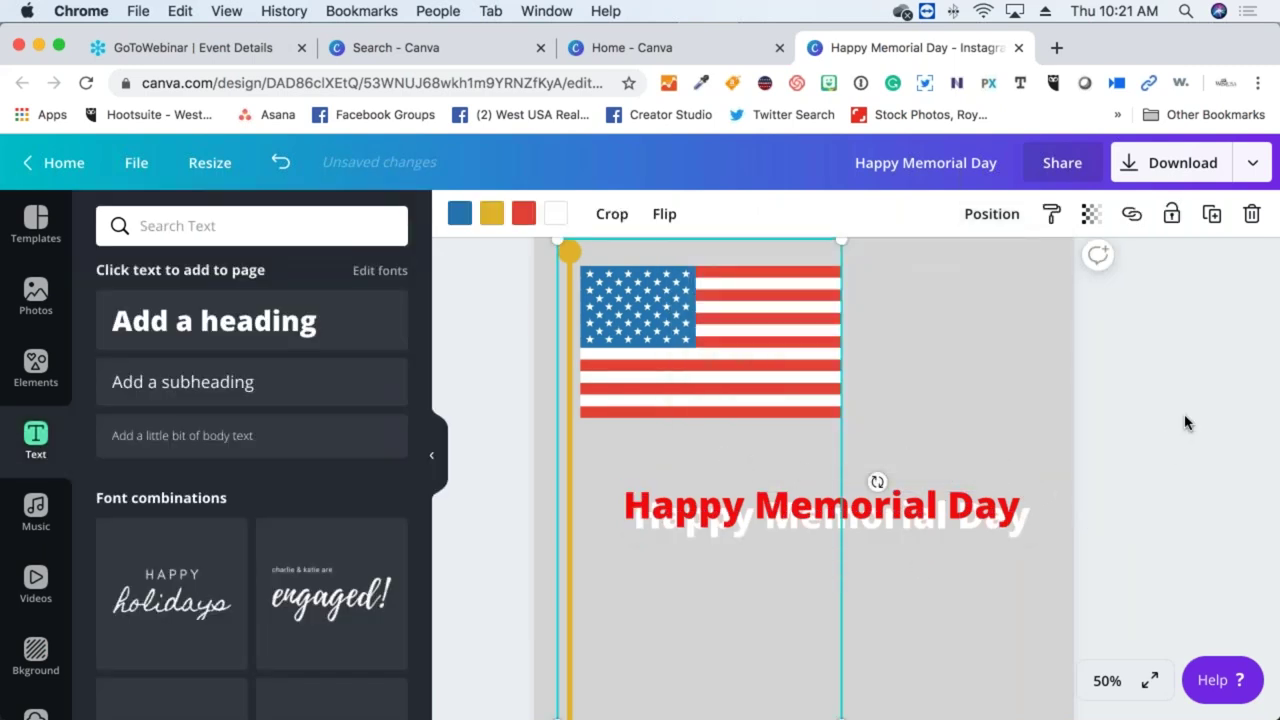
key(Left)
key(Left)
key(Left)
key(Left)
key(Left)
key(Left)
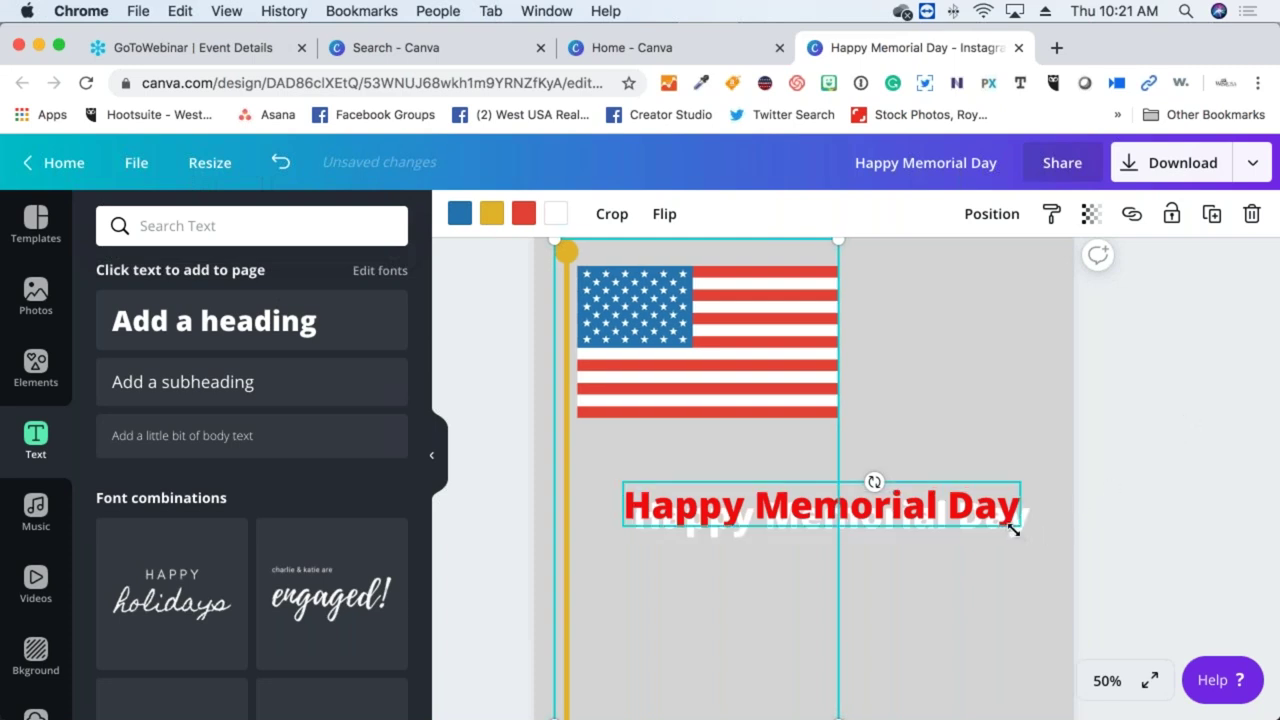
Drag and nudge the red heading so it sits just over the white shadow copy
click(1012, 525)
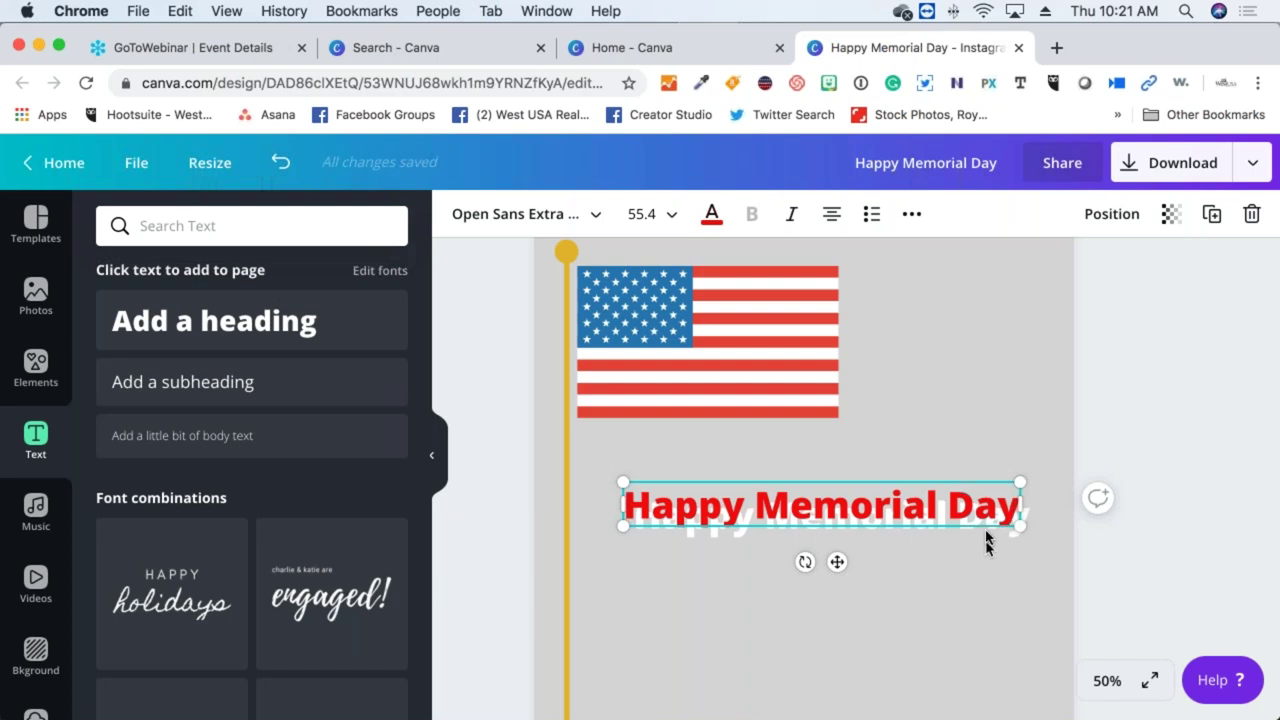
drag(966, 500, 1022, 502)
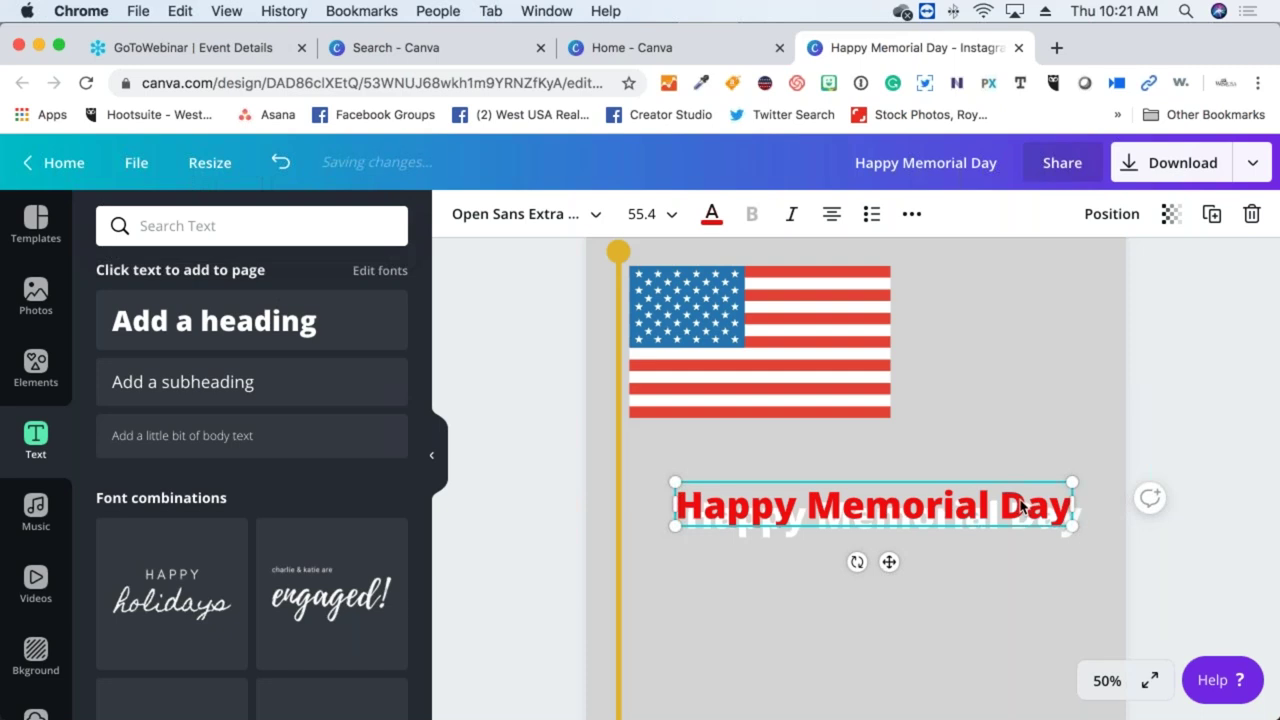
key(Right)
key(Right)
key(Right)
key(Right)
key(Right)
key(Right)
key(Right)
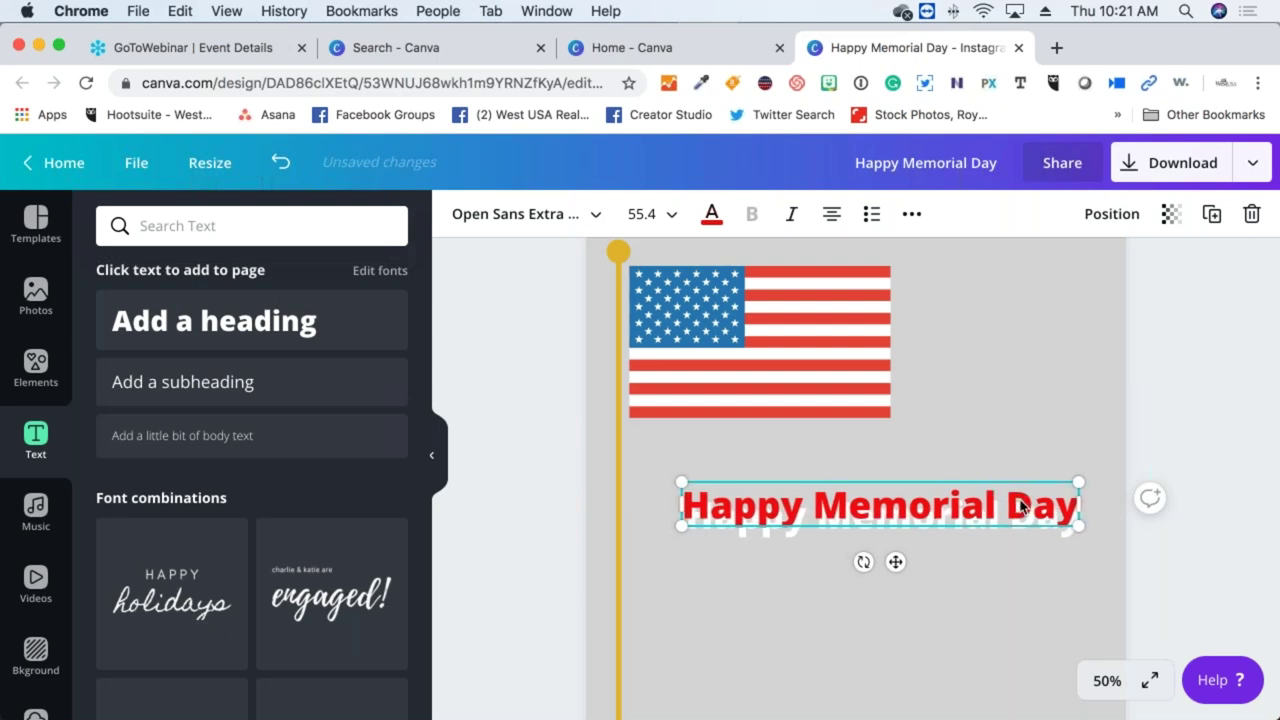
key(Right)
key(Right)
key(Right)
key(Right)
key(Up)
key(Up)
key(Up)
key(Up)
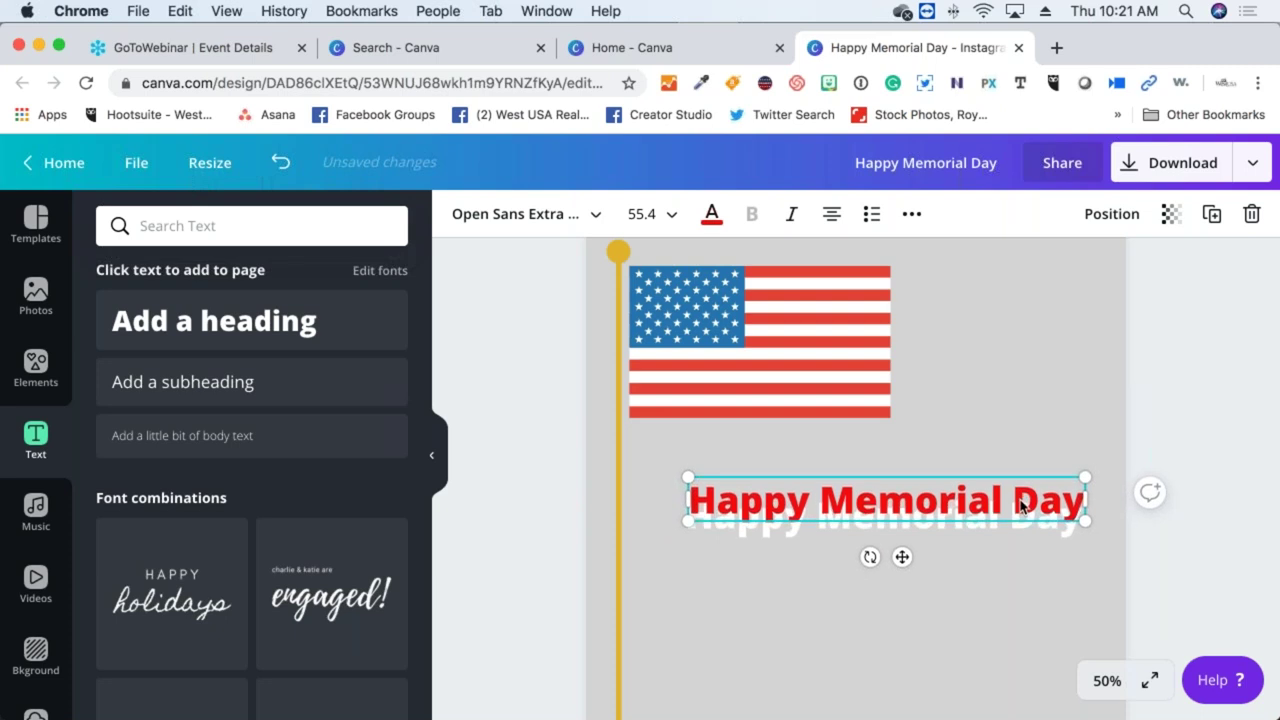
key(Down)
key(Down)
key(Down)
key(Down)
key(Down)
key(Down)
key(Down)
key(Down)
key(Down)
key(Down)
key(Down)
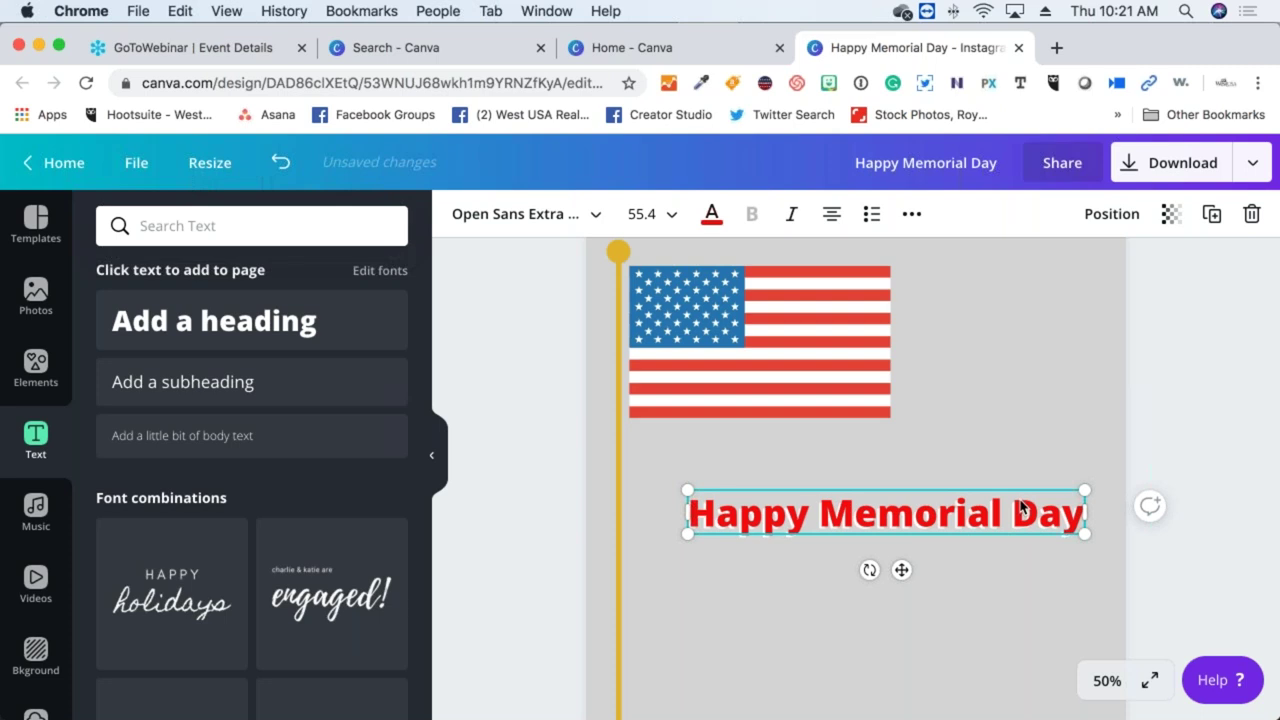
click(995, 436)
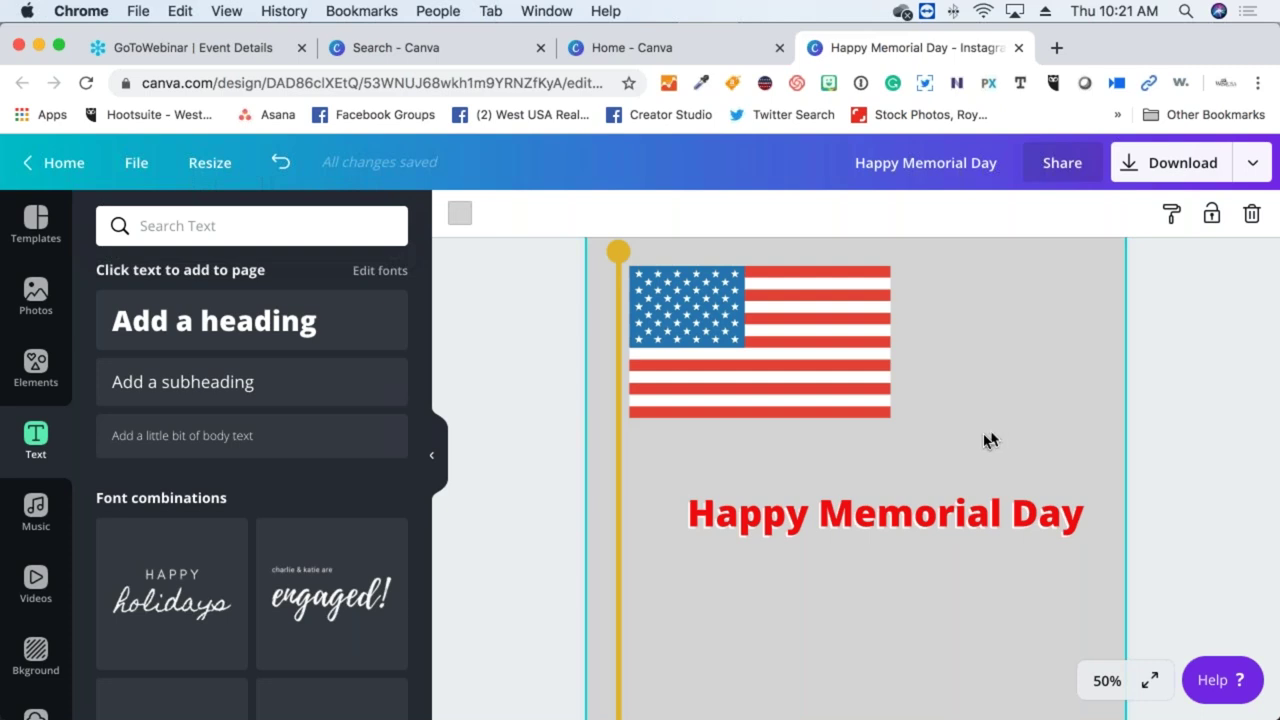
scroll(980, 442, down, 2)
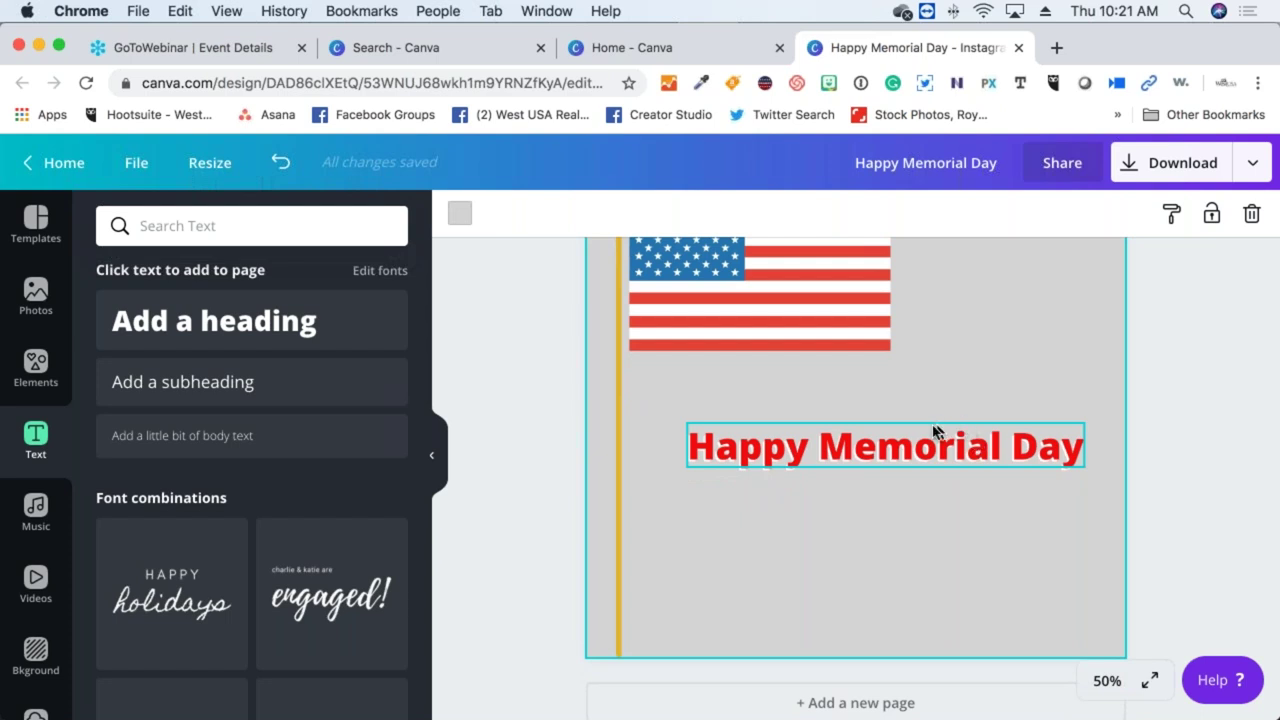
scroll(688, 518, down, 1)
mouse_move(180, 605)
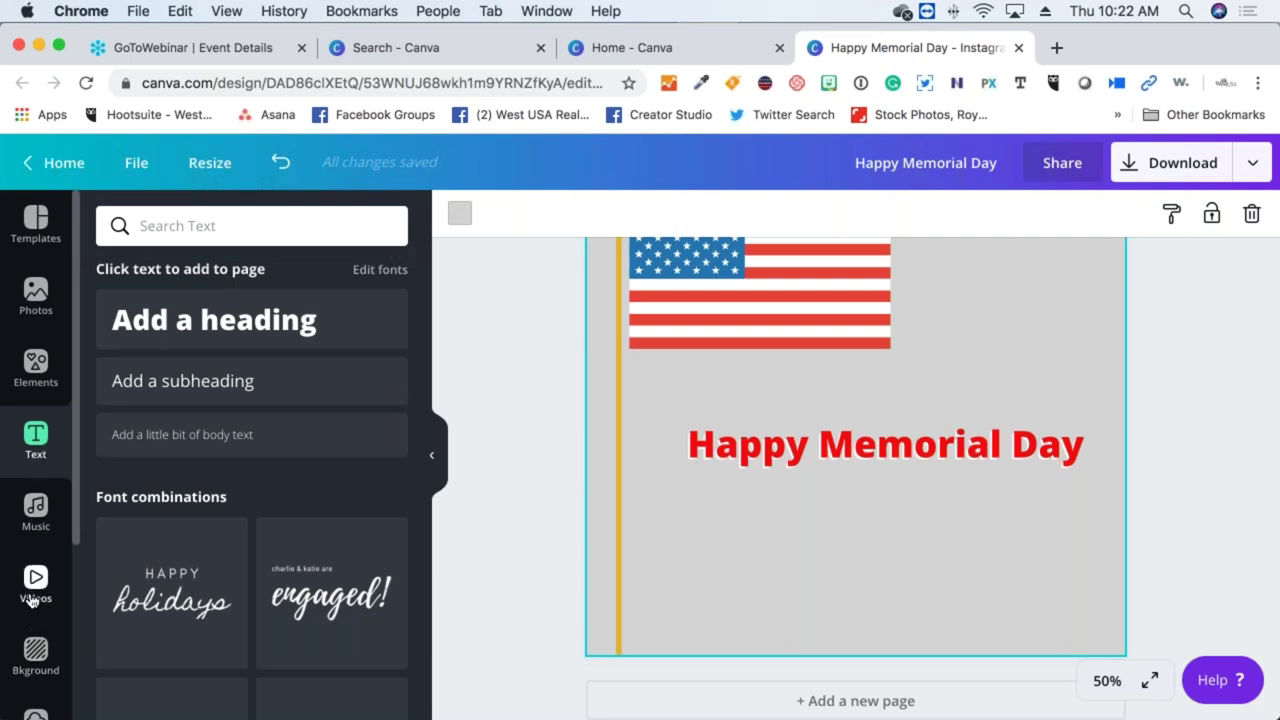
scroll(32, 600, down, 3)
scroll(32, 600, down, 3)
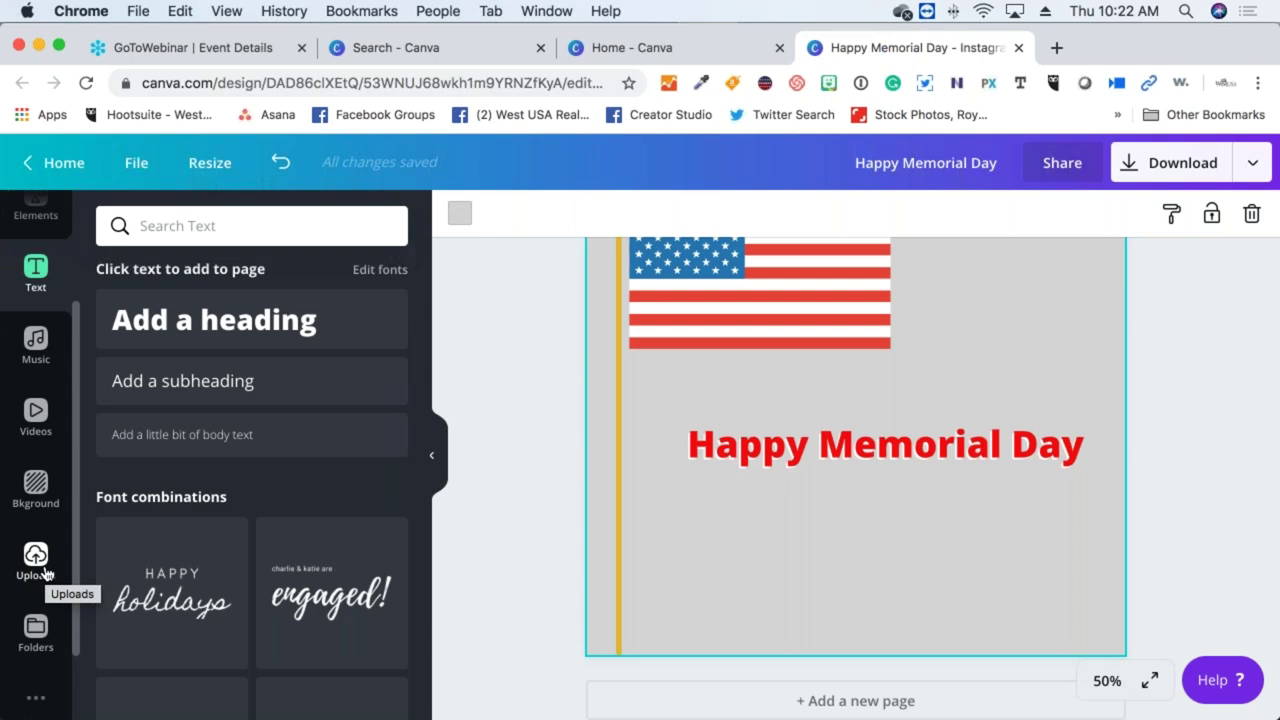
Add the West USA Realty logo from the uploaded images onto the post
click(38, 567)
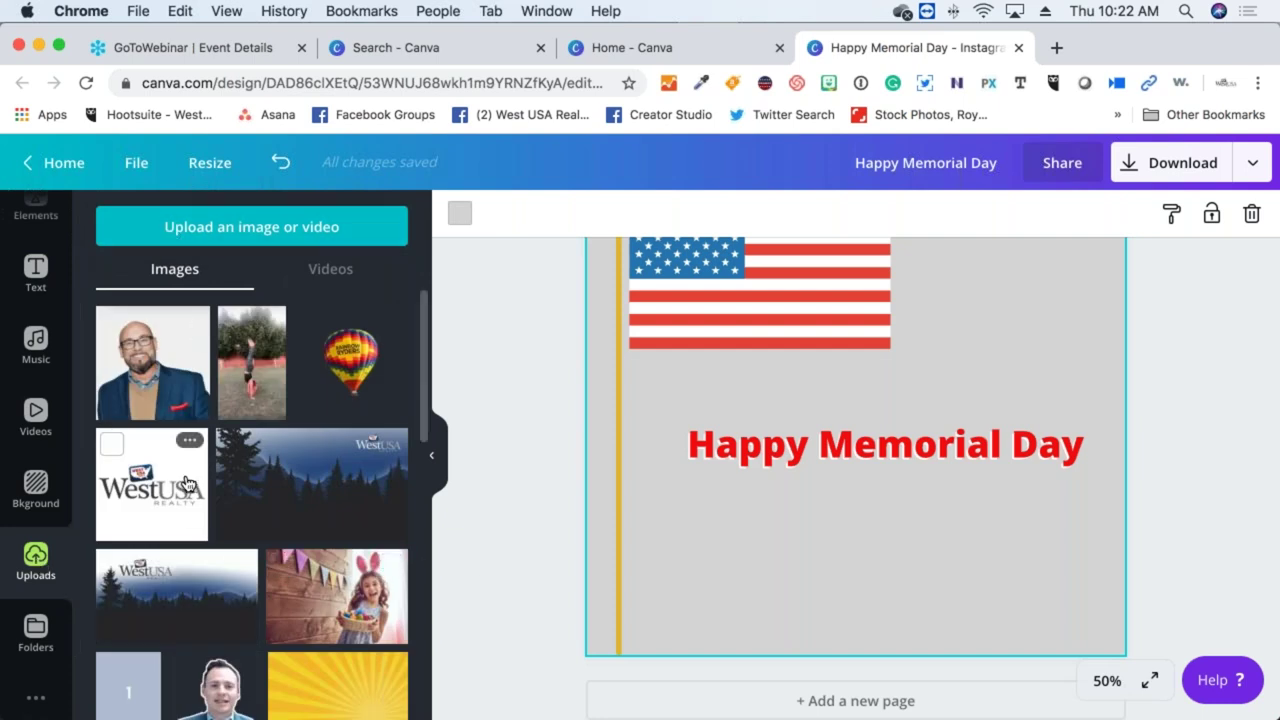
scroll(185, 486, down, 2)
scroll(185, 486, down, 10)
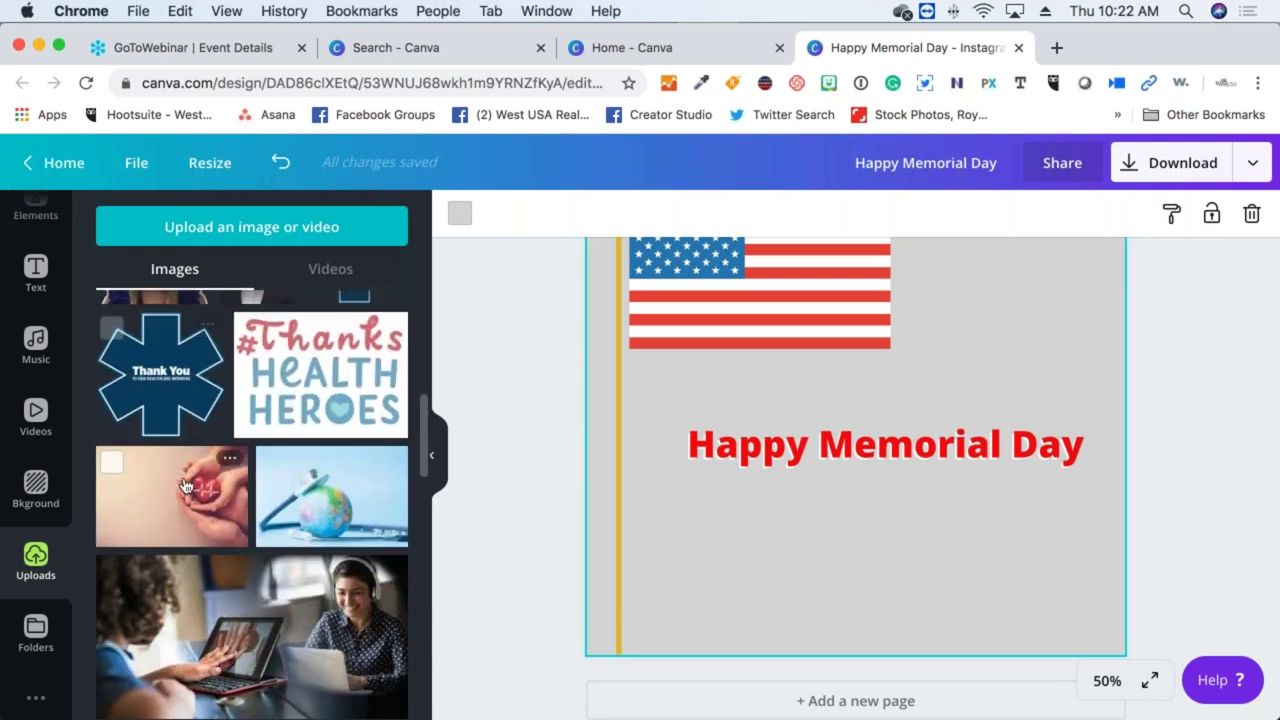
scroll(185, 486, down, 10)
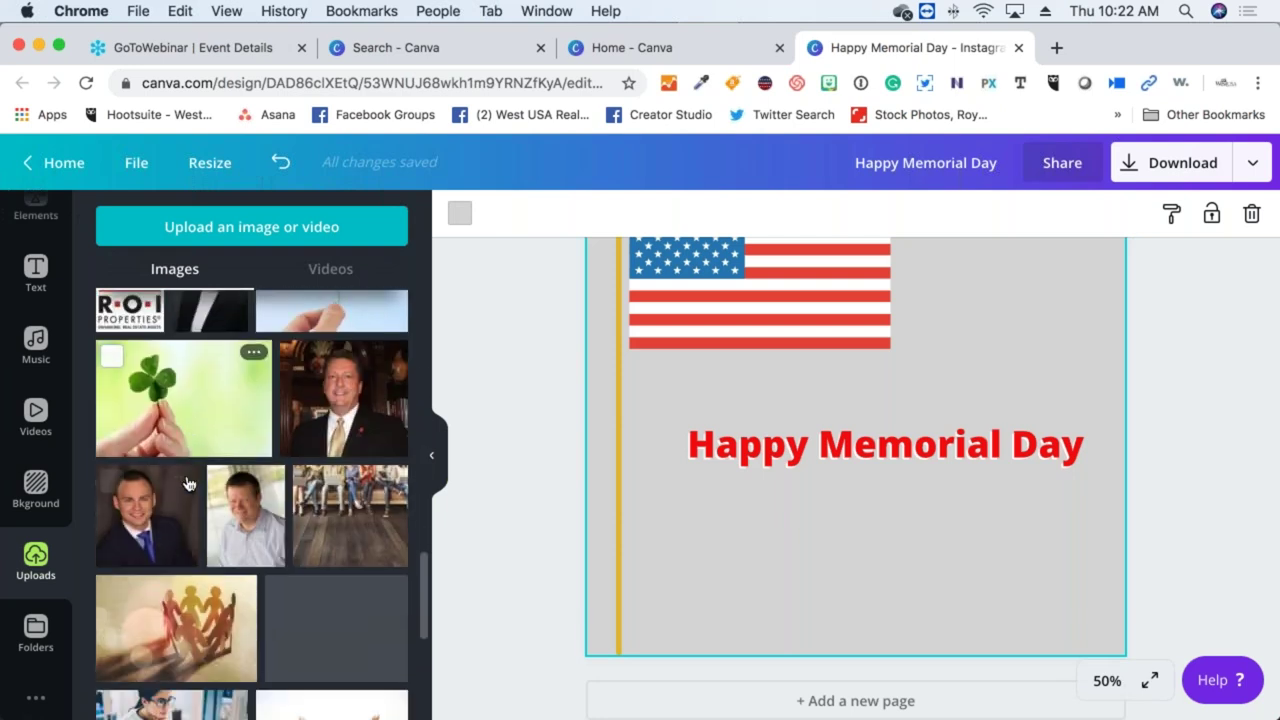
scroll(185, 484, down, 10)
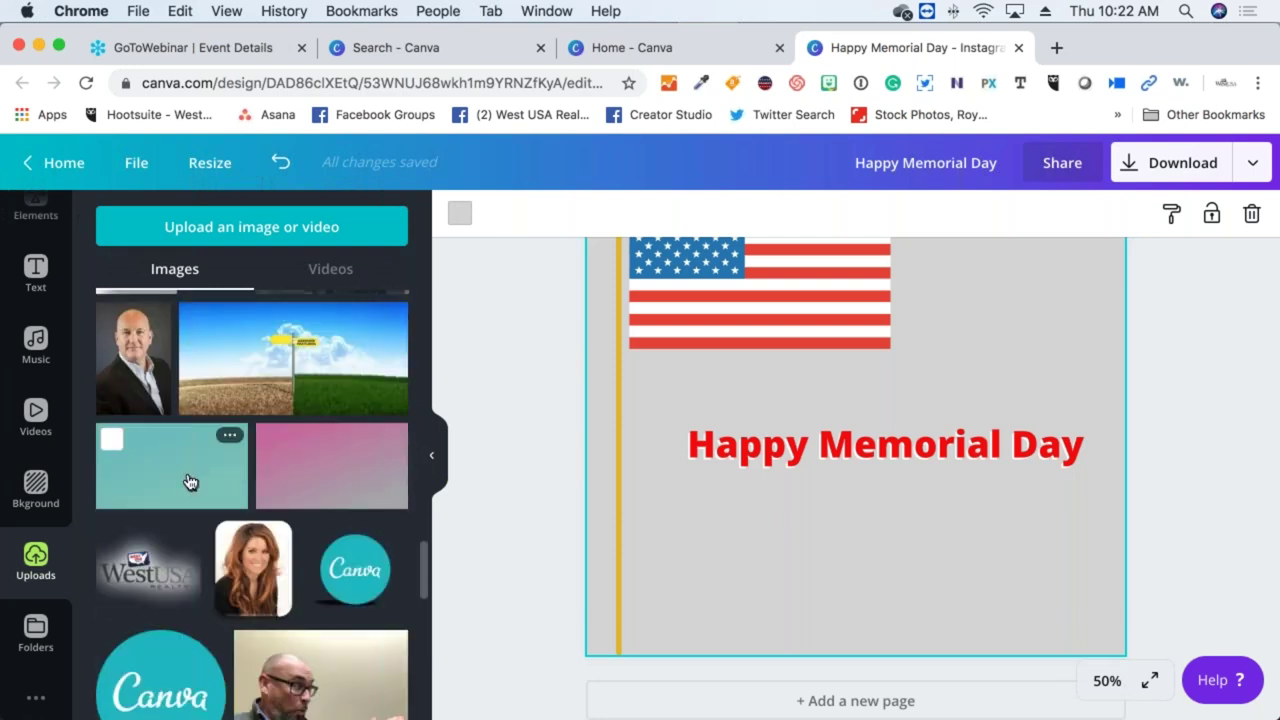
scroll(186, 479, down, 10)
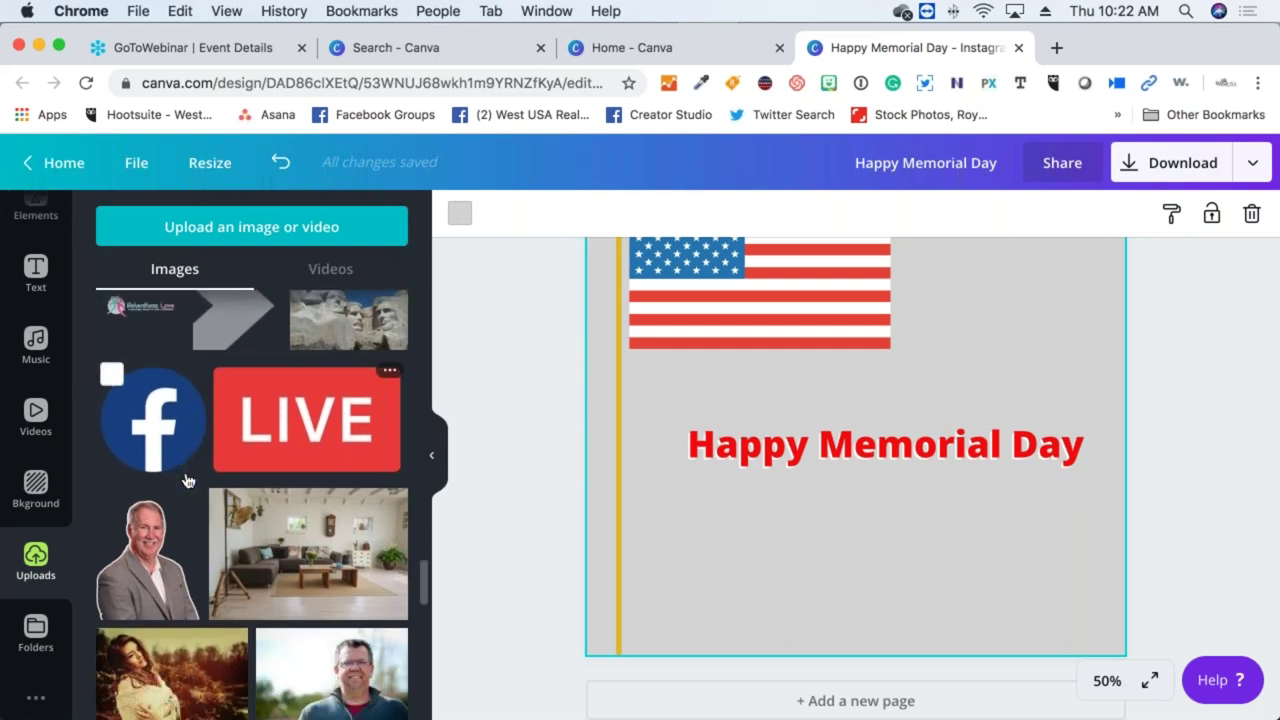
scroll(186, 481, down, 10)
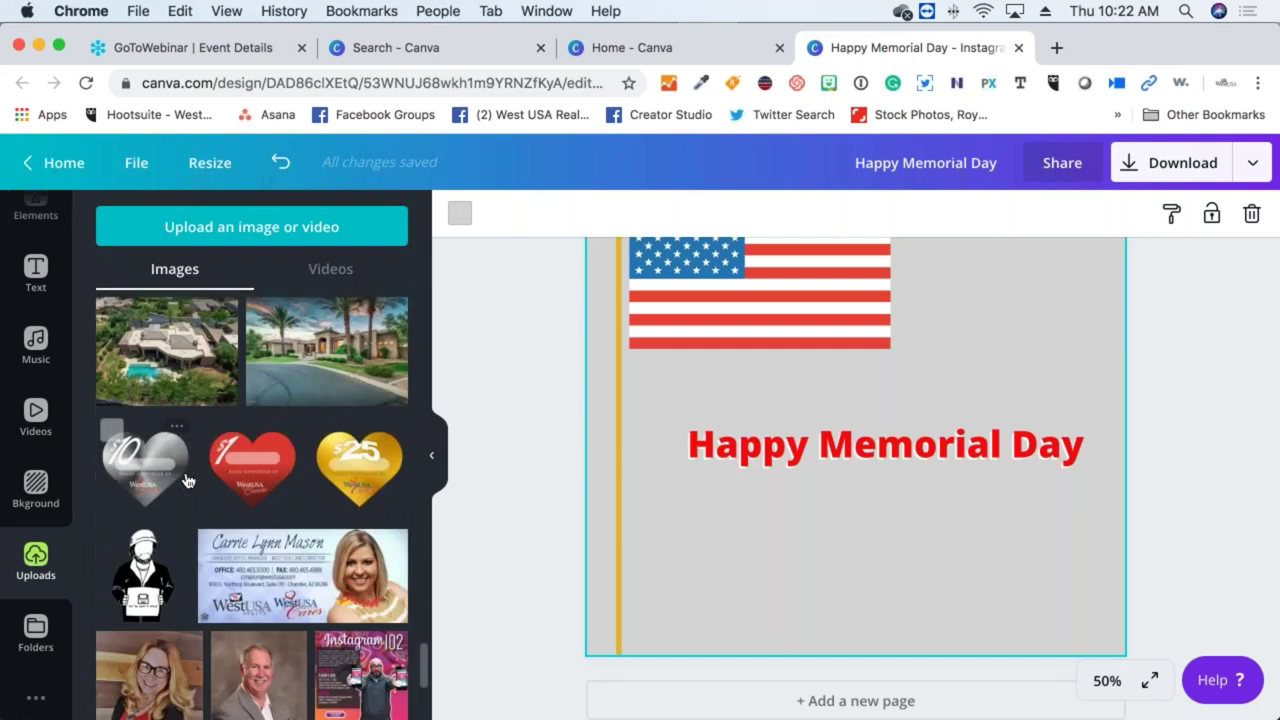
scroll(186, 481, down, 10)
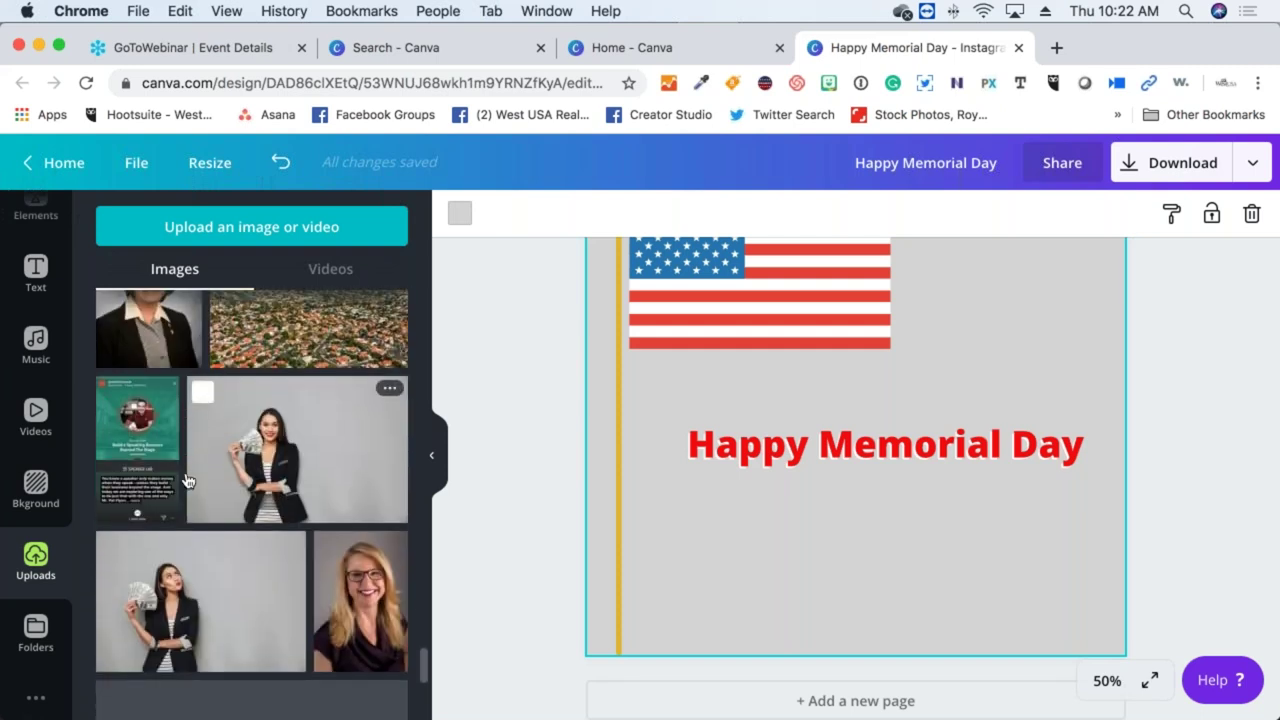
scroll(186, 480, down, 10)
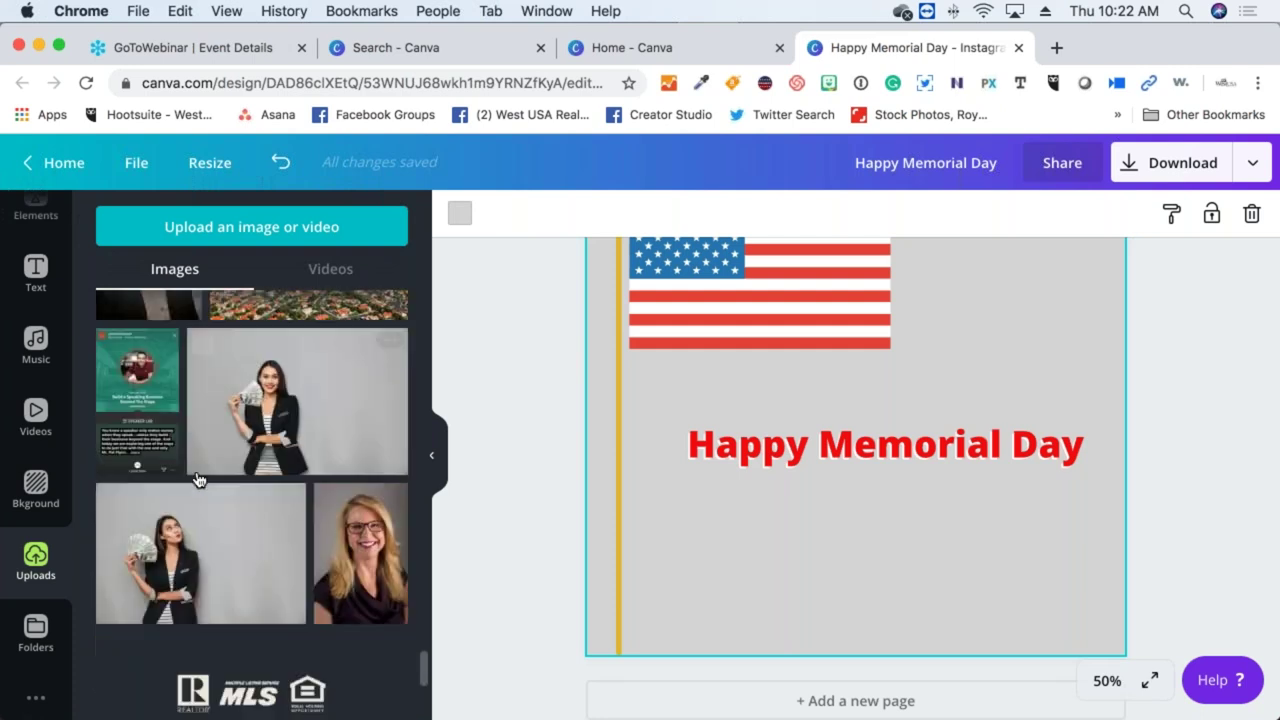
mouse_move(390, 372)
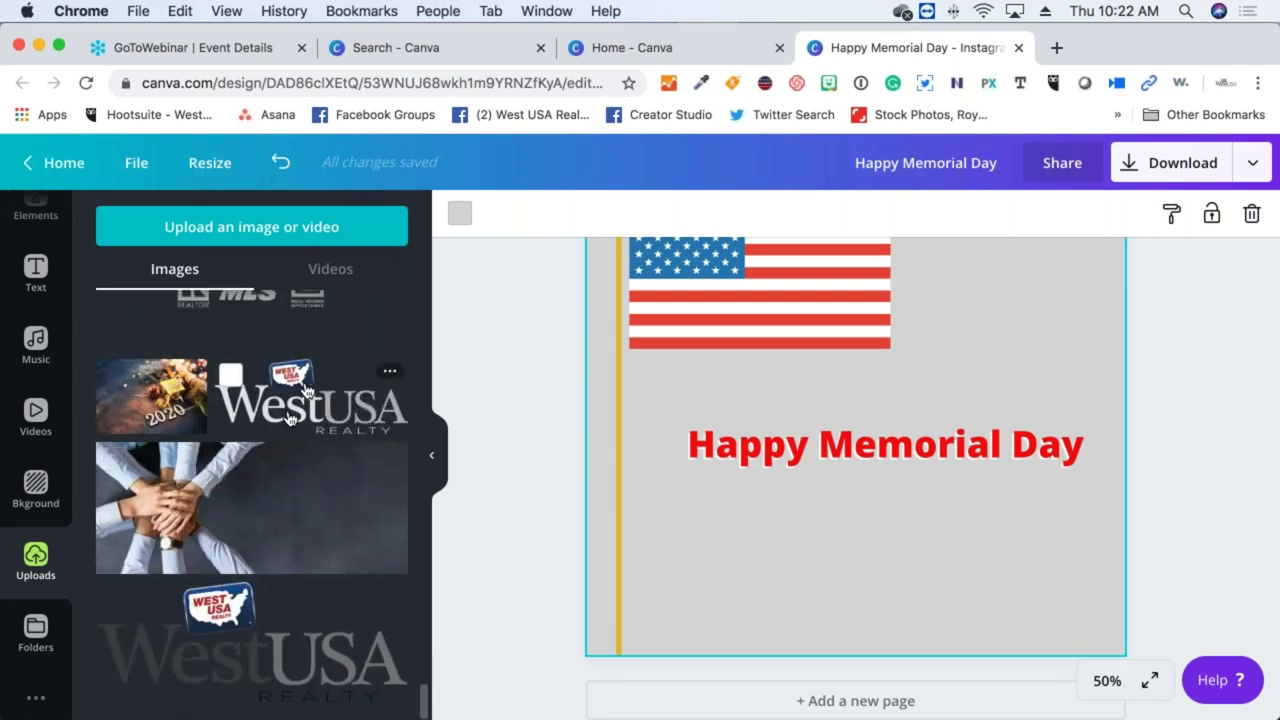
click(222, 672)
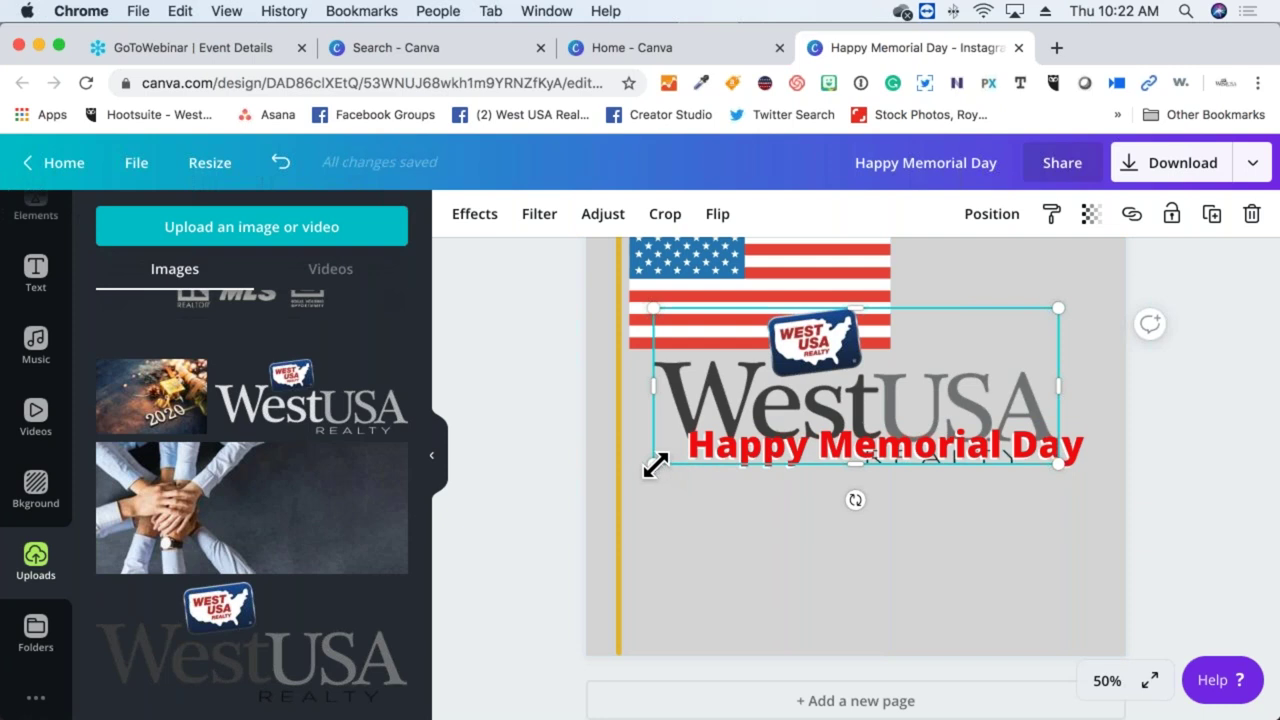
Shrink the West USA logo and move it below the heading near the bottom
drag(720, 420, 840, 370)
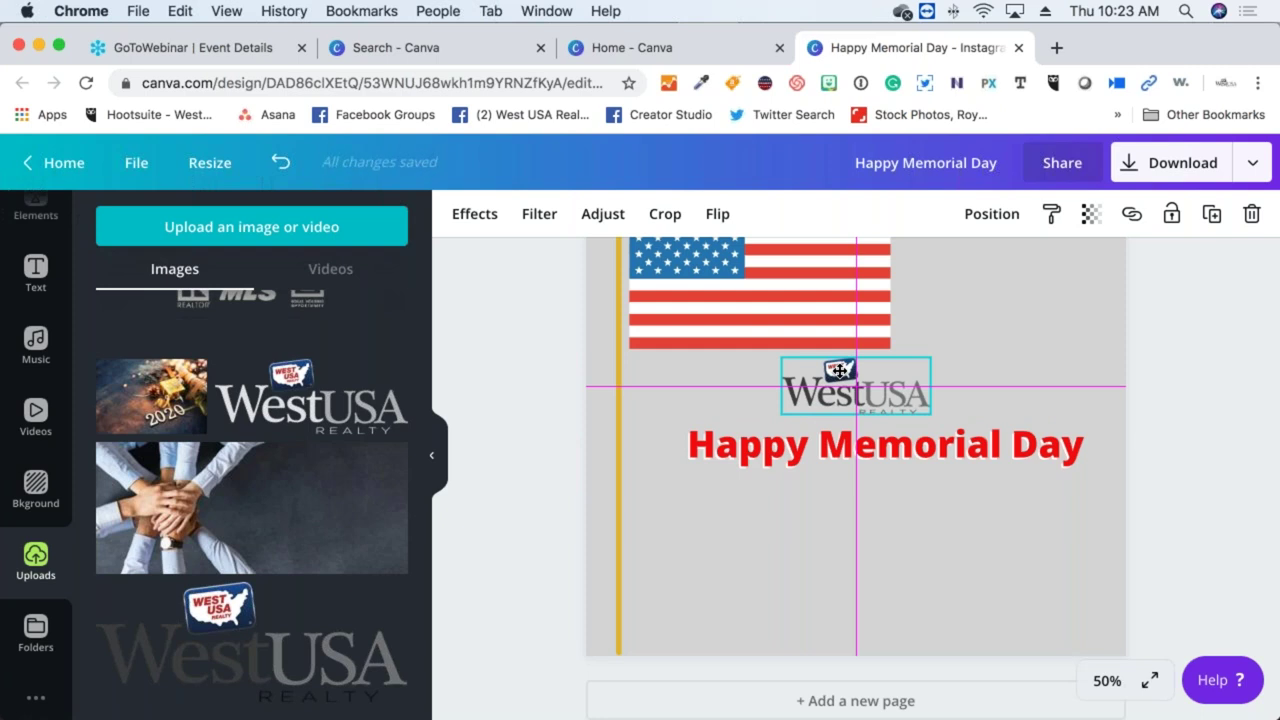
drag(840, 371, 849, 558)
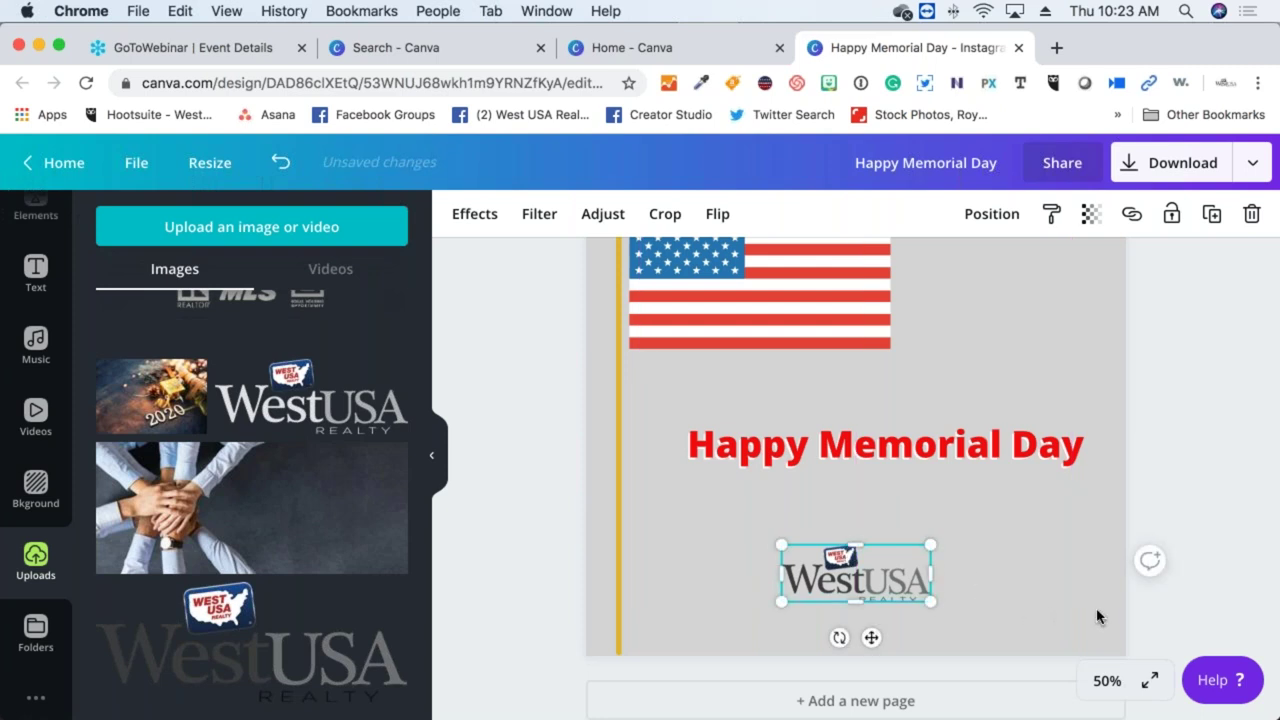
Deselect the logo and set the view zoom to 25%
click(1063, 556)
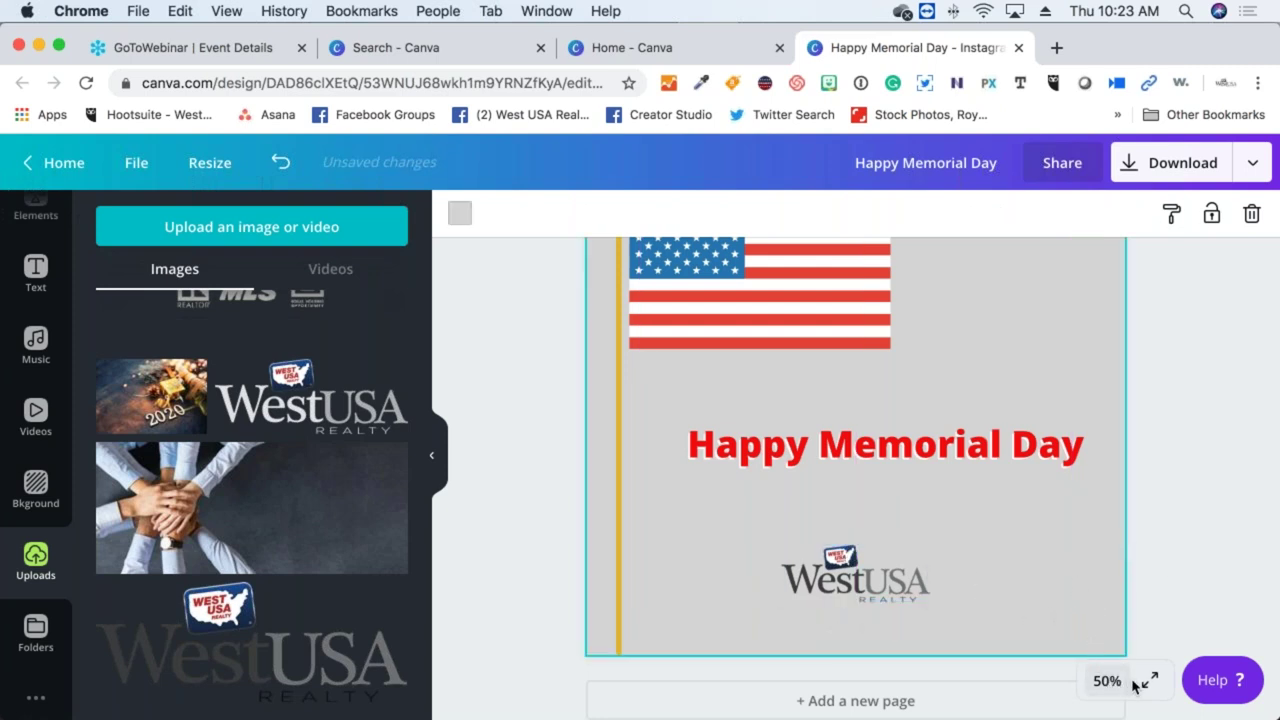
click(1106, 682)
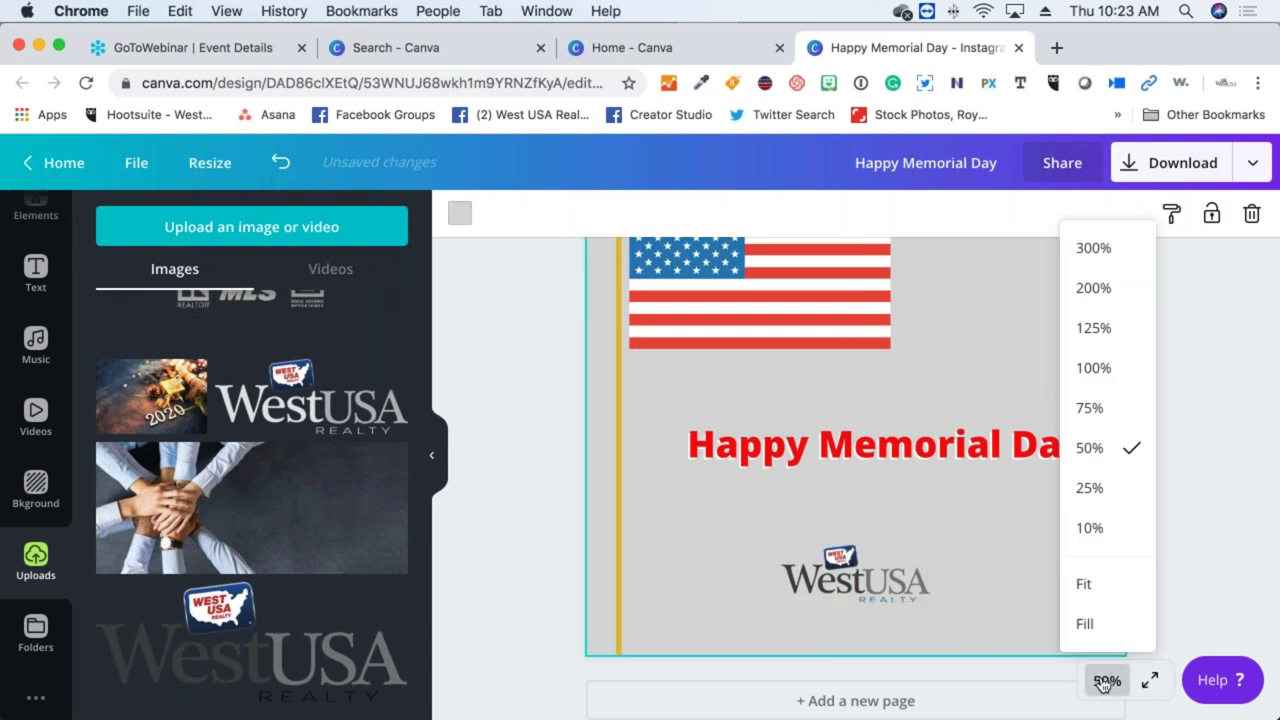
click(1078, 488)
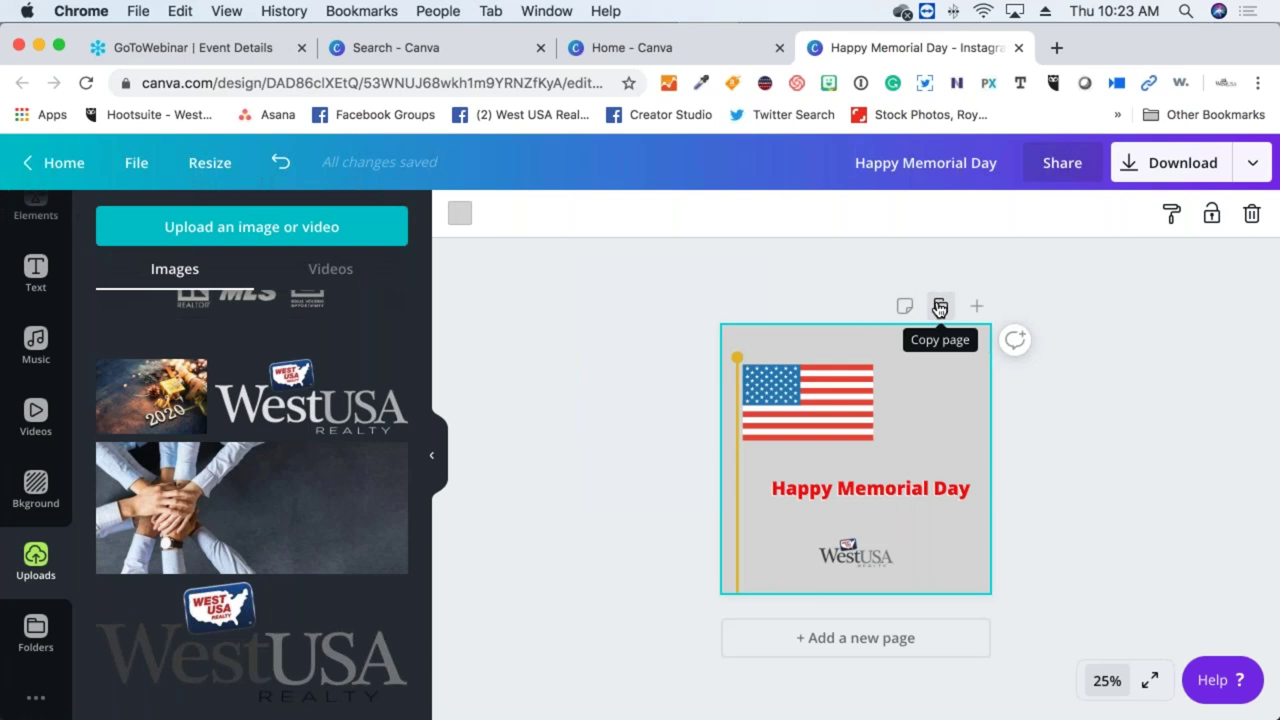
click(939, 306)
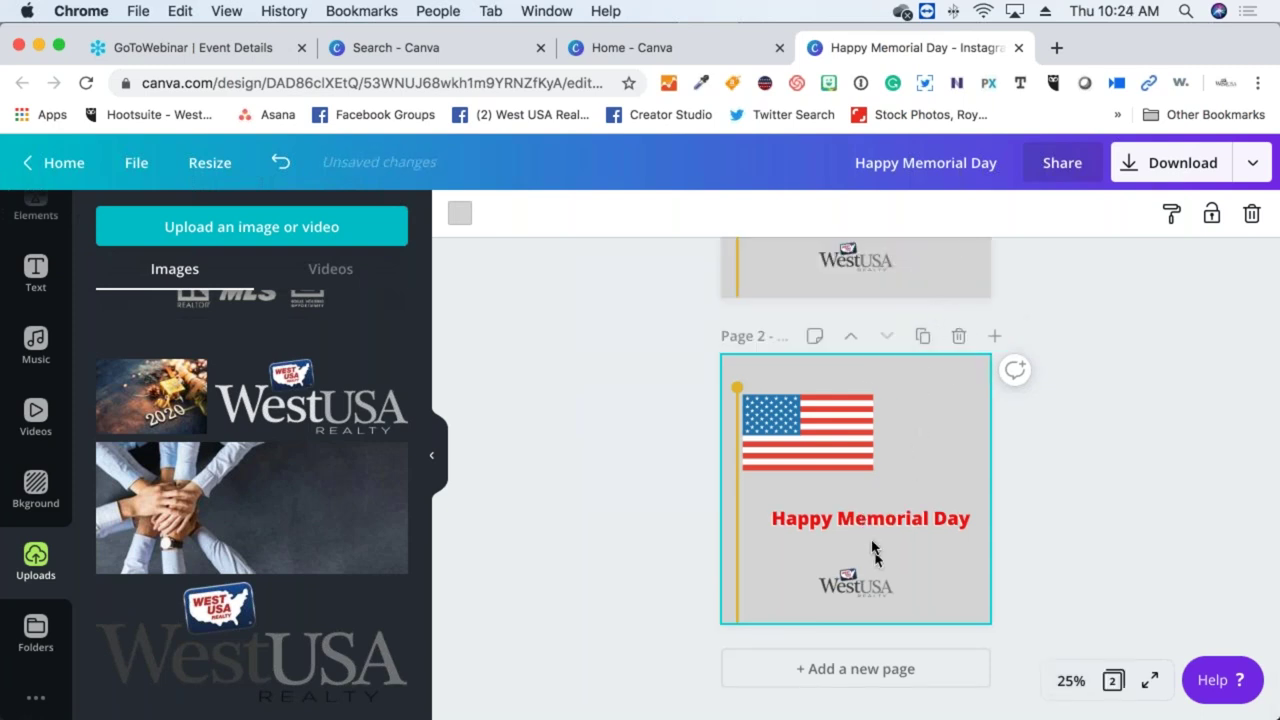
scroll(878, 490, up, 3)
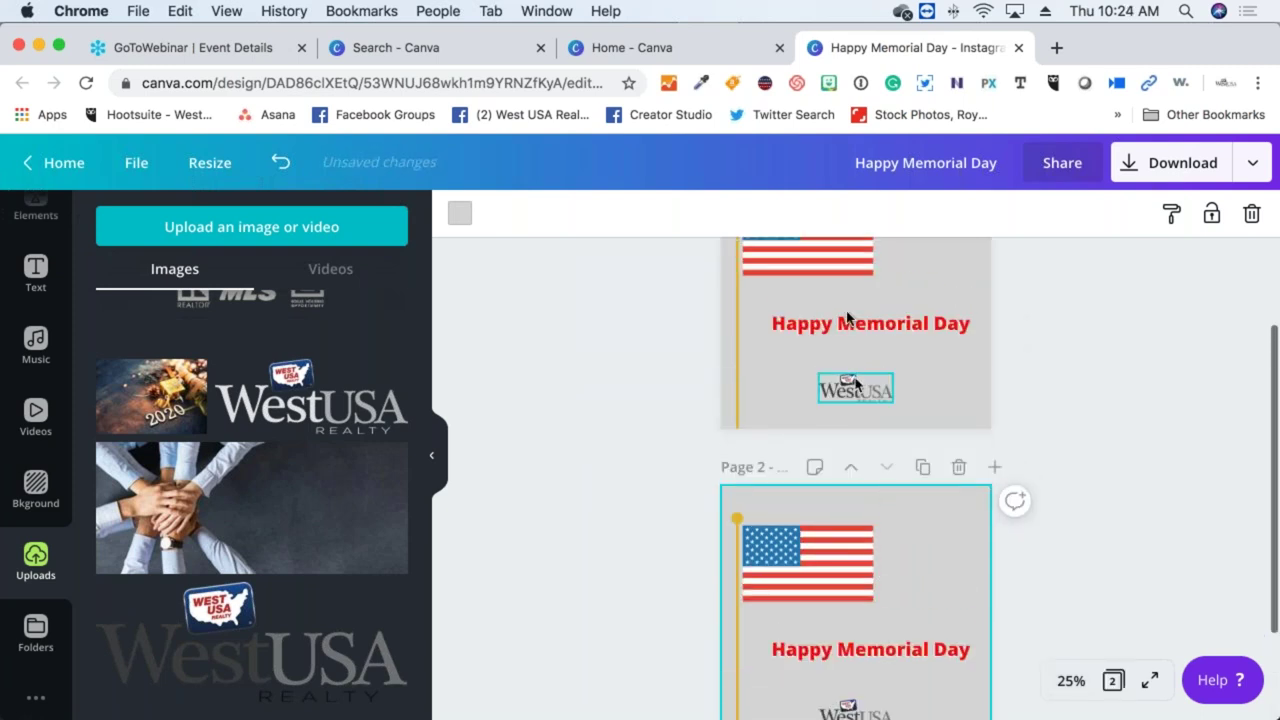
scroll(846, 314, down, 3)
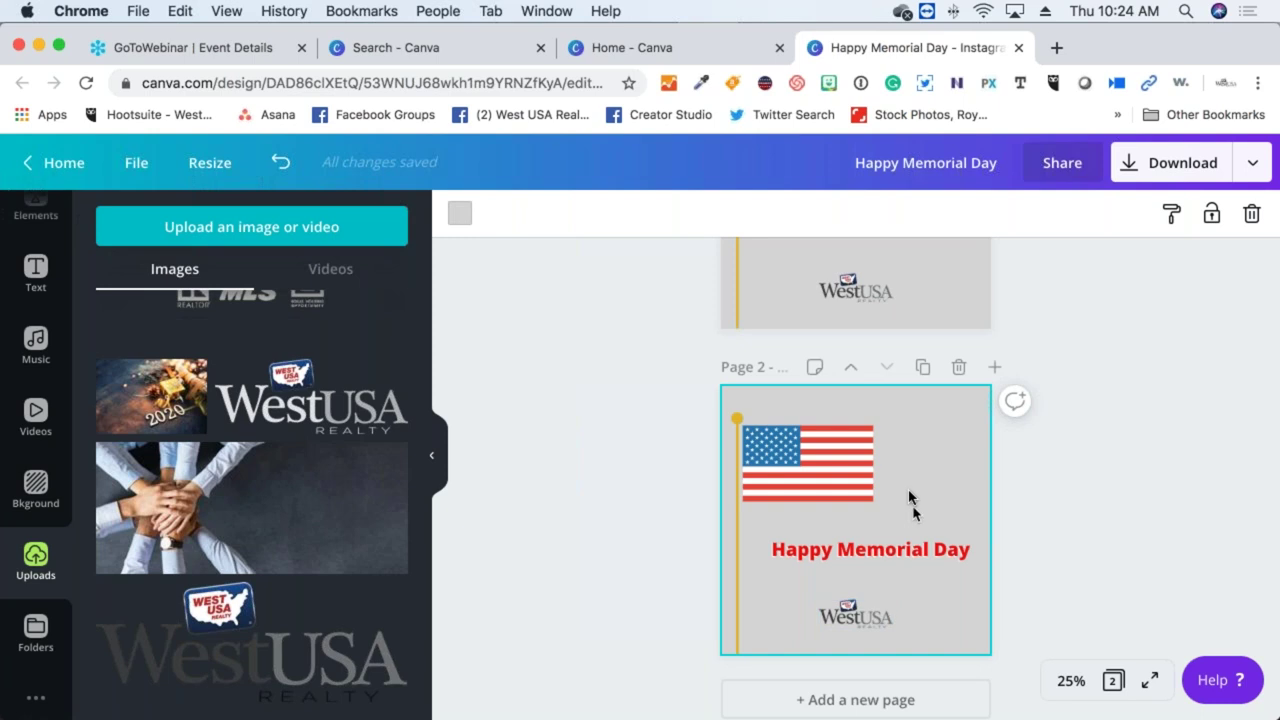
scroll(875, 550, down, 1)
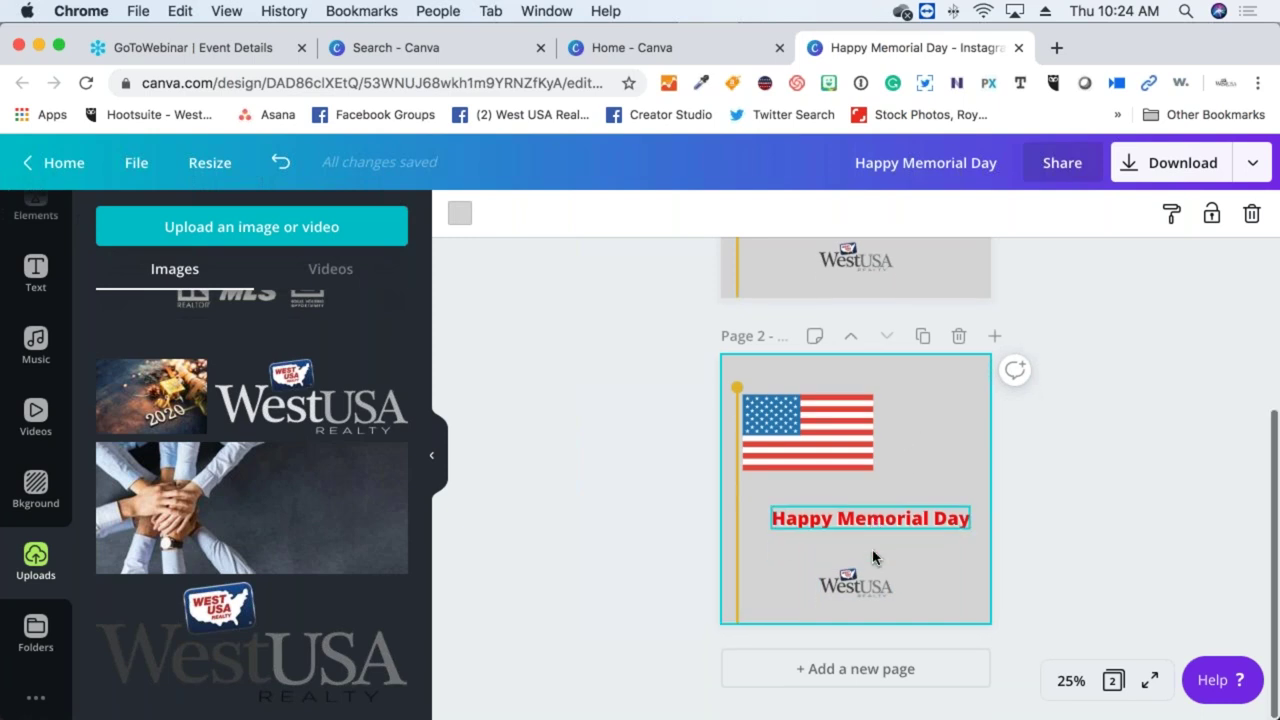
scroll(874, 550, up, 5)
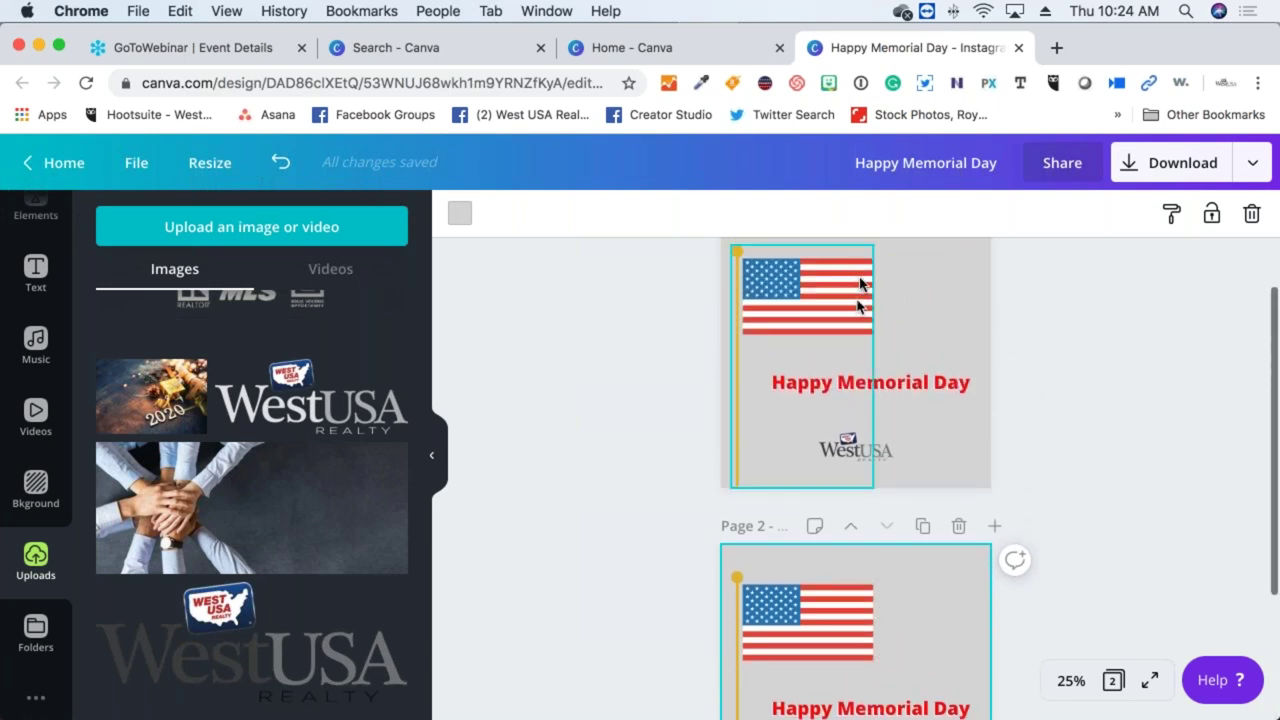
scroll(864, 386, down, 1)
scroll(864, 386, down, 2)
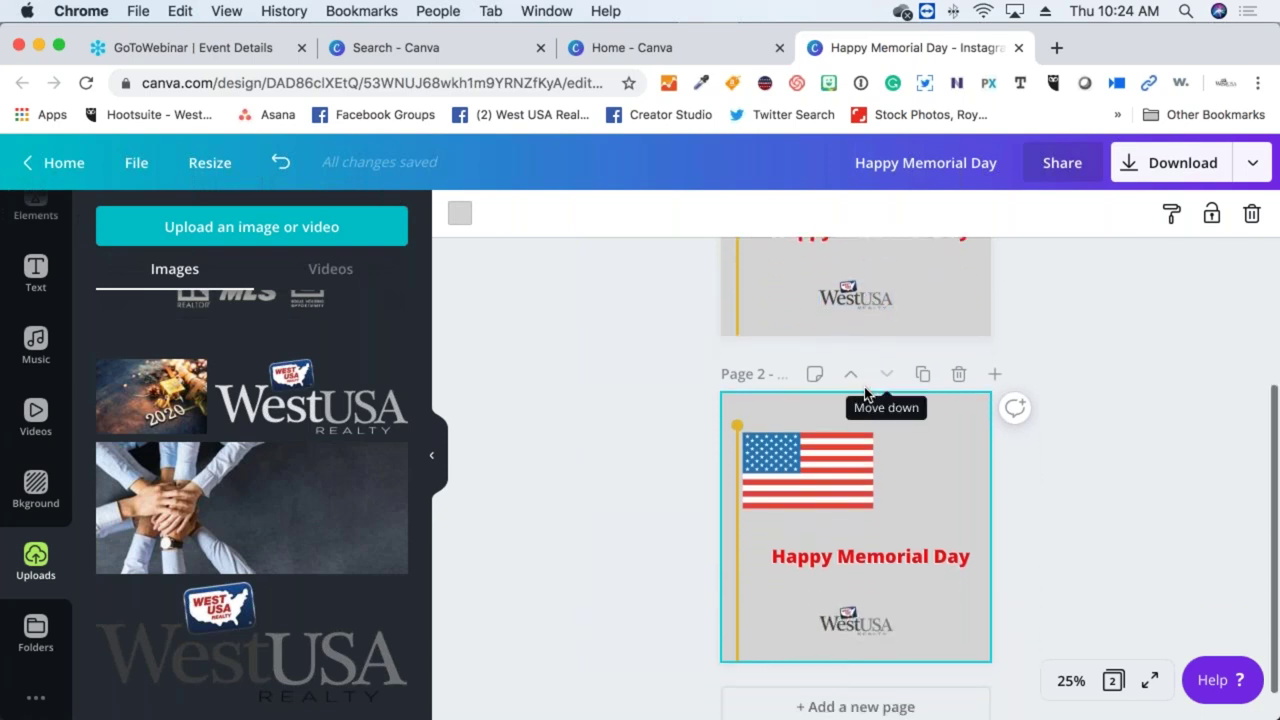
scroll(875, 420, up, 1)
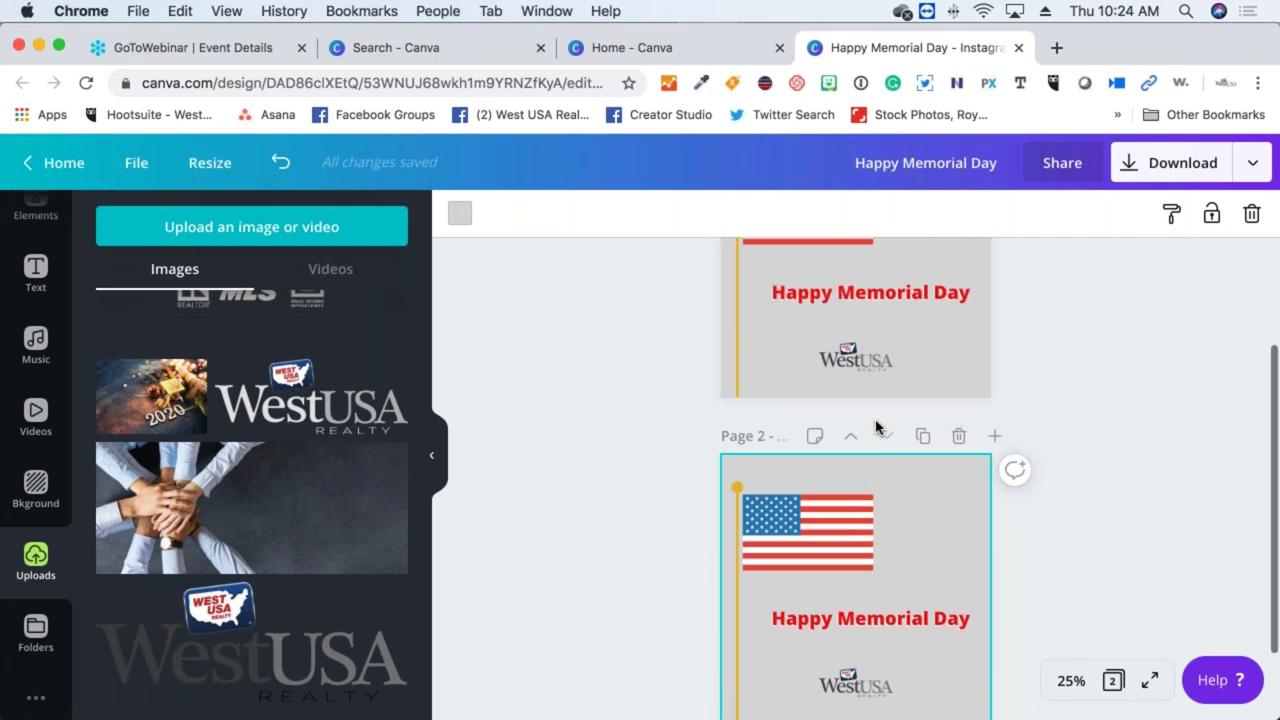
click(960, 437)
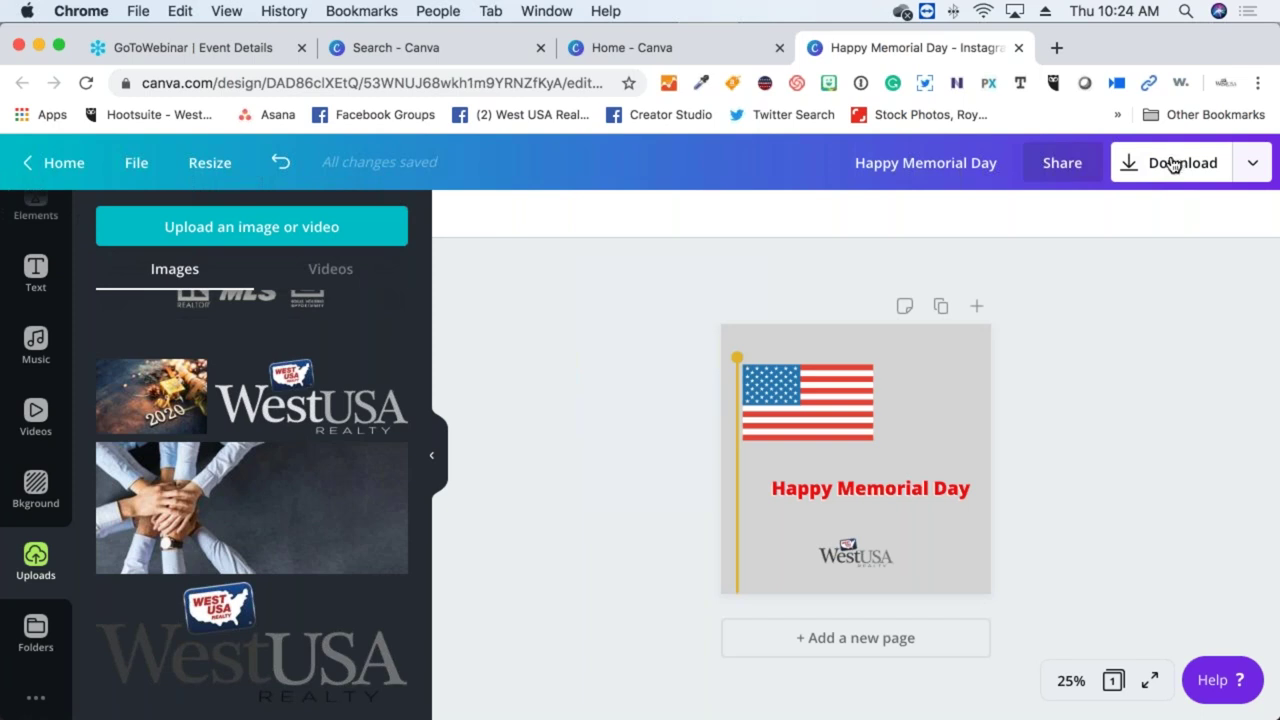
click(1172, 164)
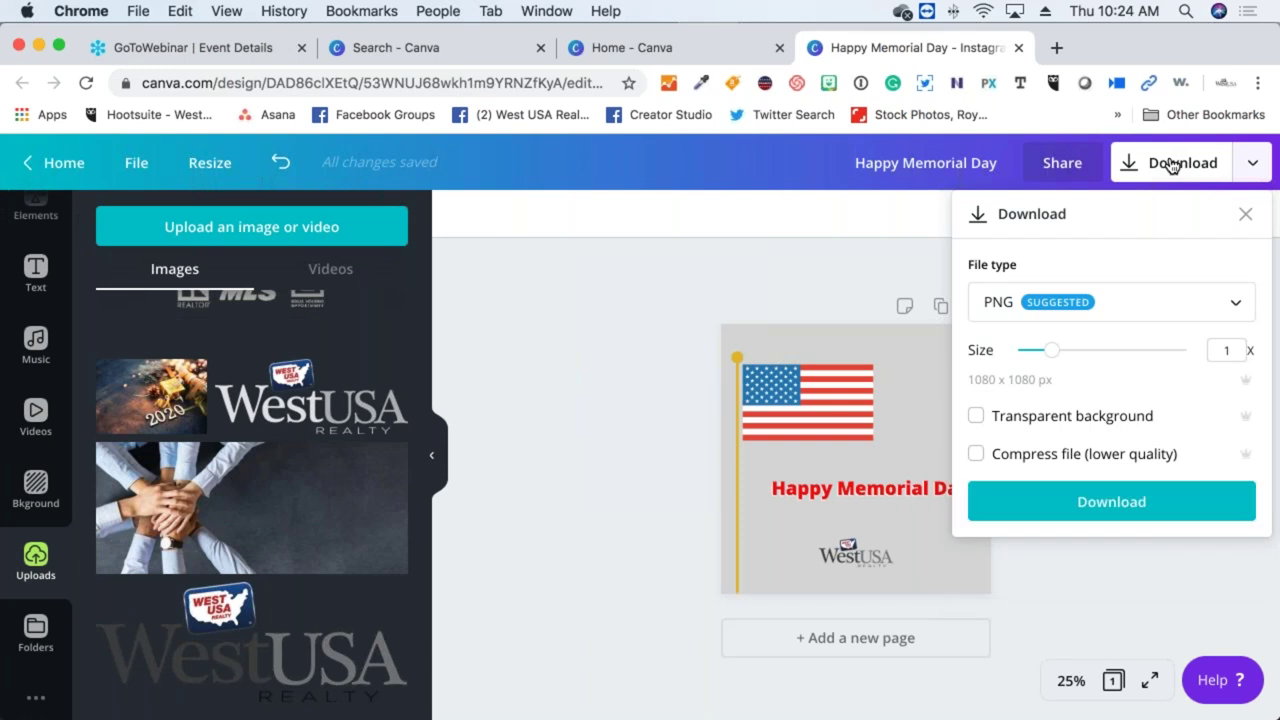
click(1118, 305)
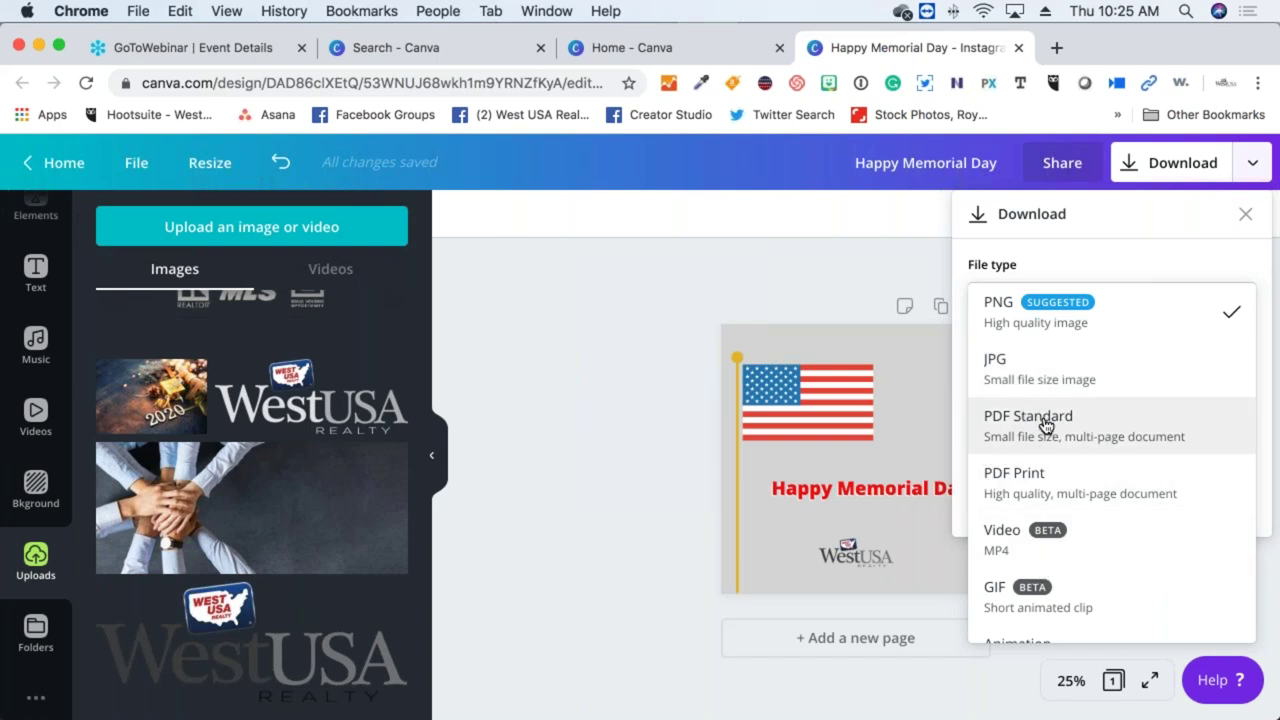
scroll(1042, 427, down, 1)
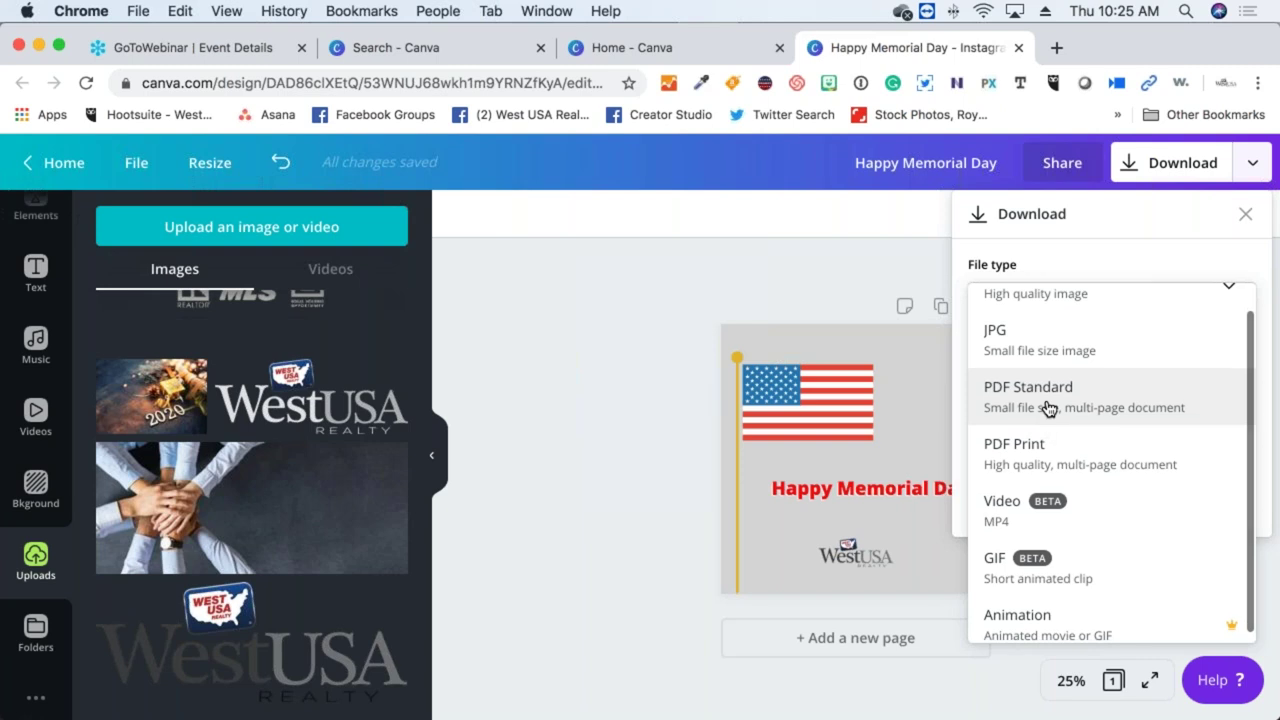
scroll(1048, 408, down, 1)
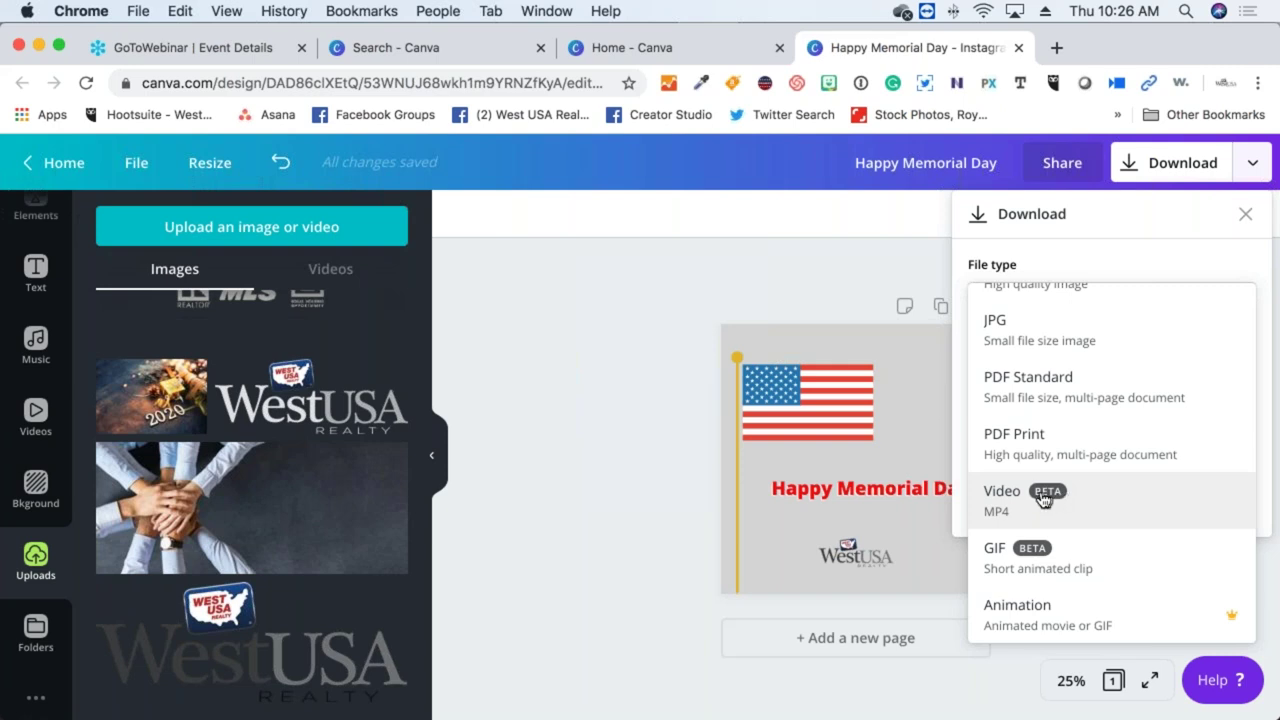
click(900, 408)
click(904, 404)
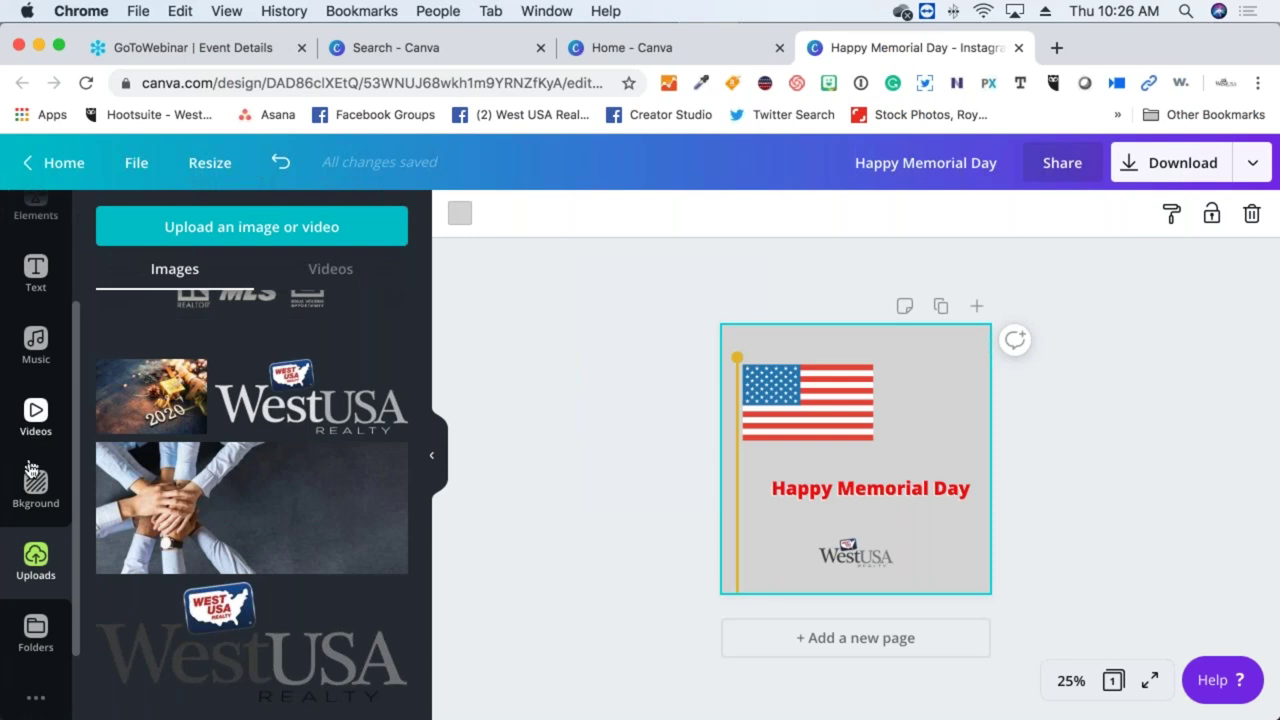
Search the Elements library for 'american flag animation'
scroll(40, 345, up, 3)
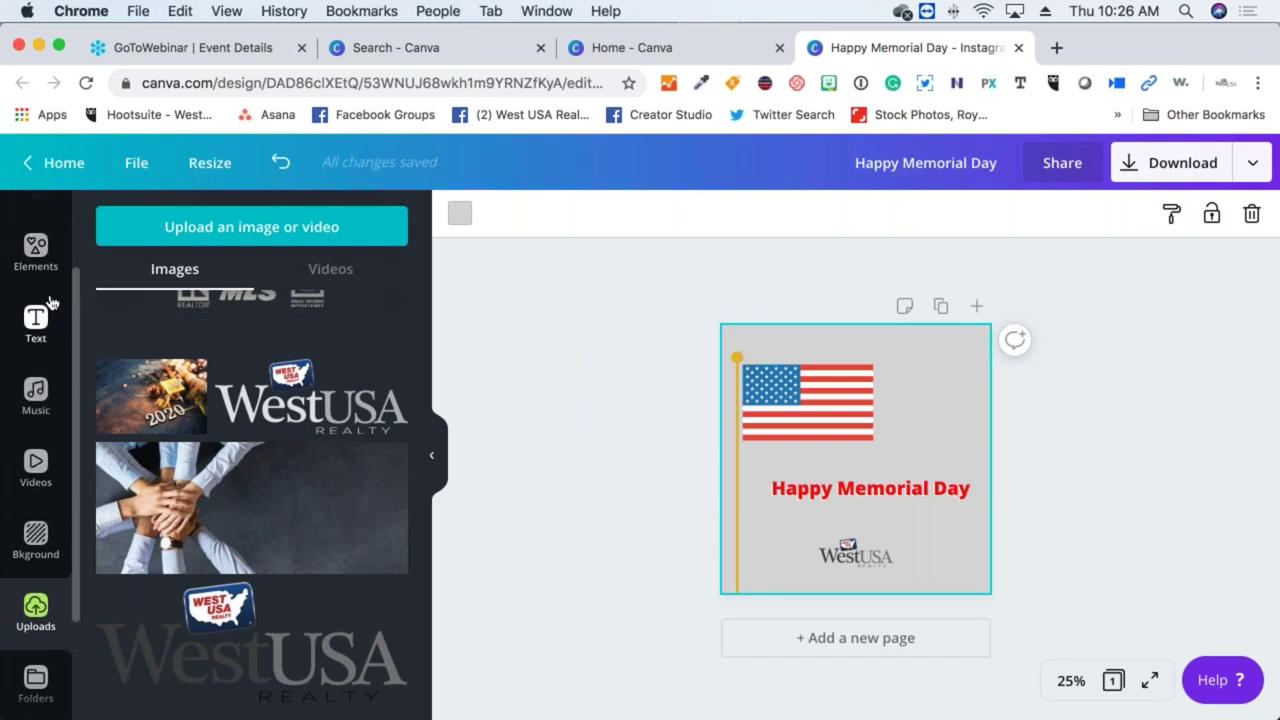
click(38, 318)
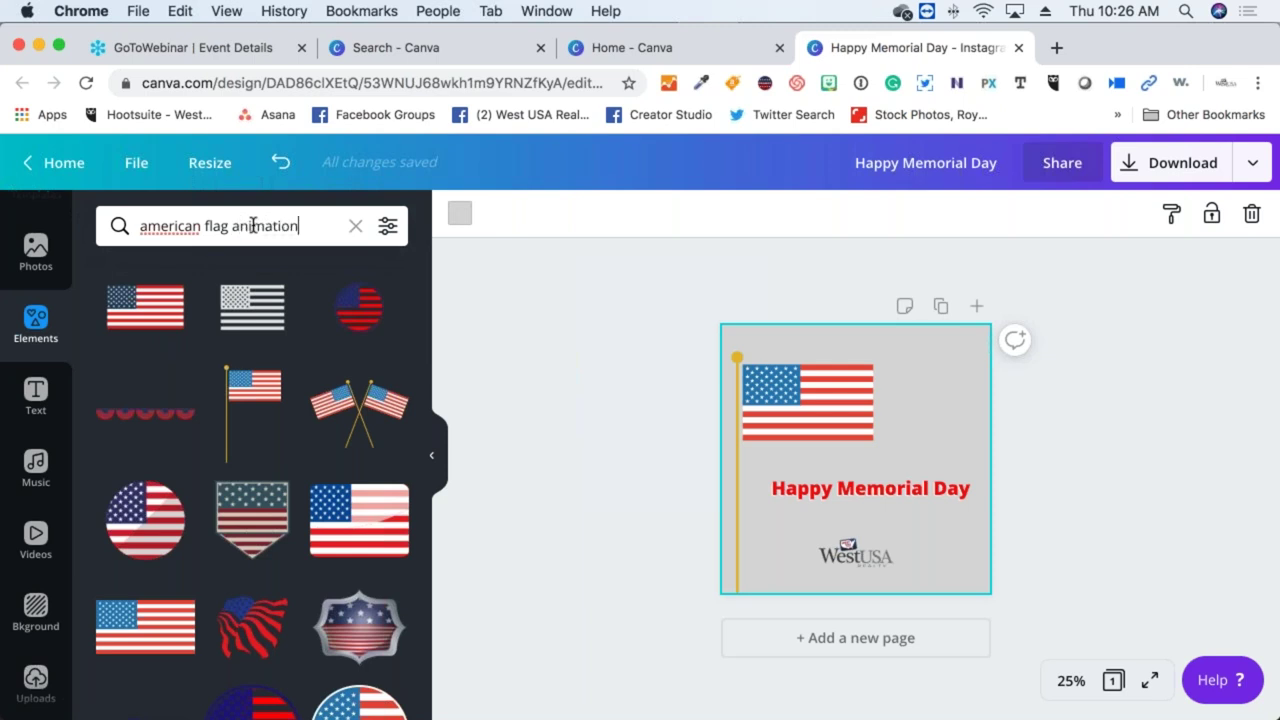
key(Return)
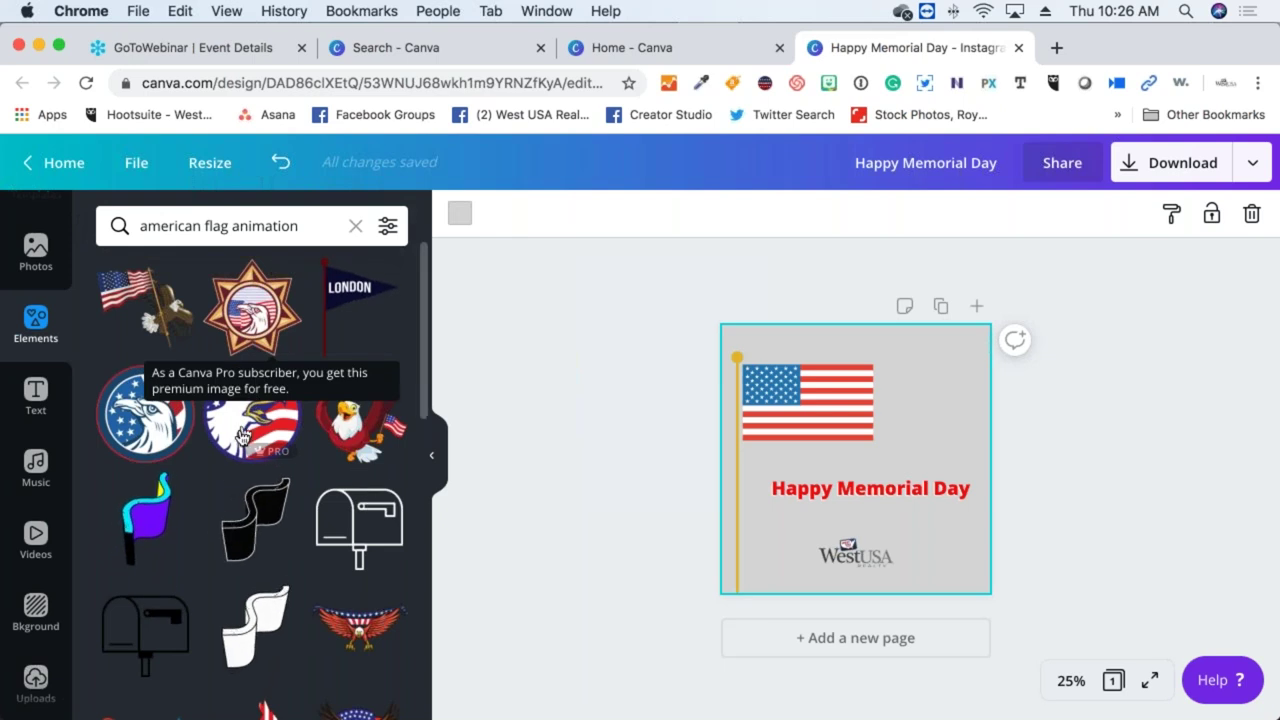
Browse the american flag animation results, then select the query text for replacement
scroll(235, 470, down, 2)
scroll(230, 487, down, 2)
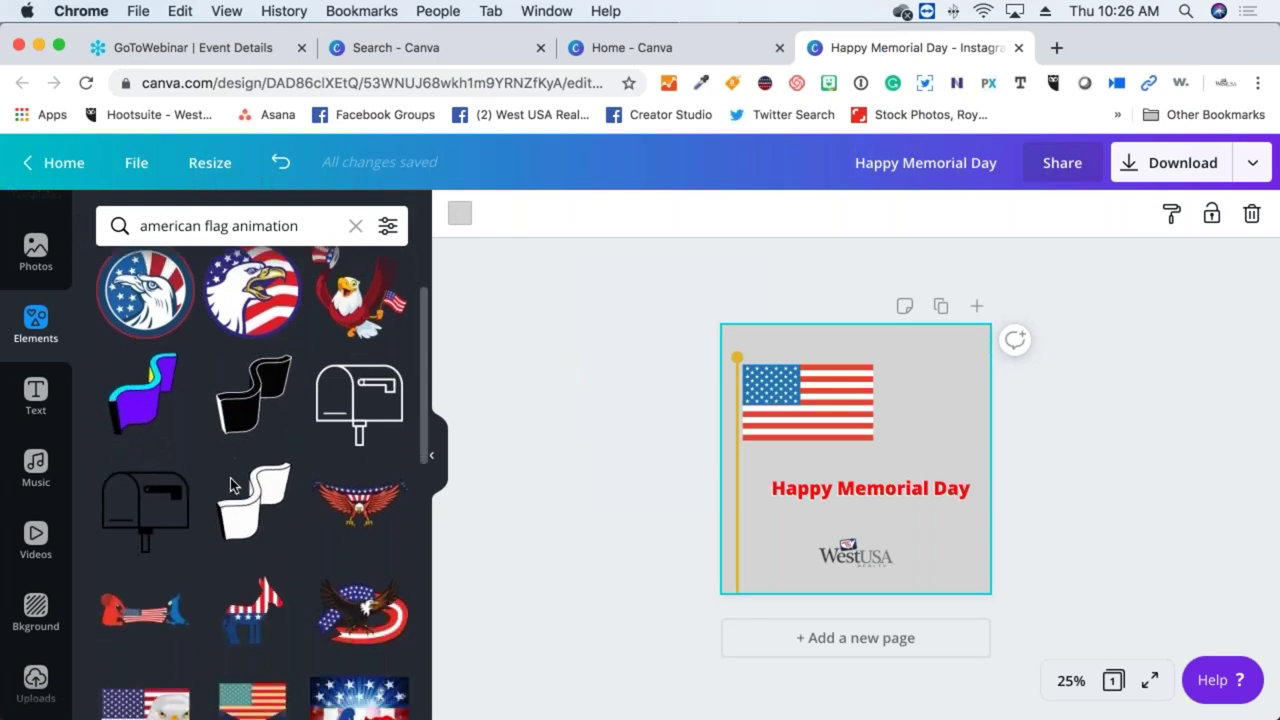
scroll(230, 487, down, 1)
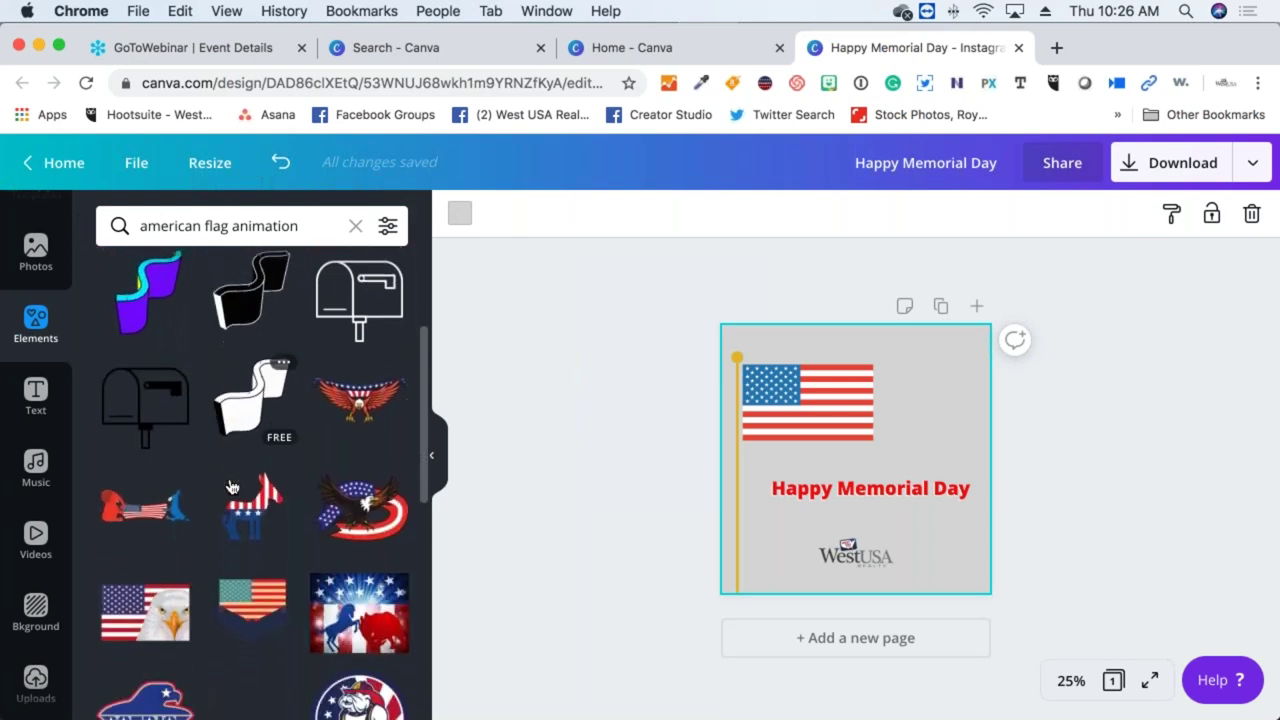
scroll(230, 487, down, 5)
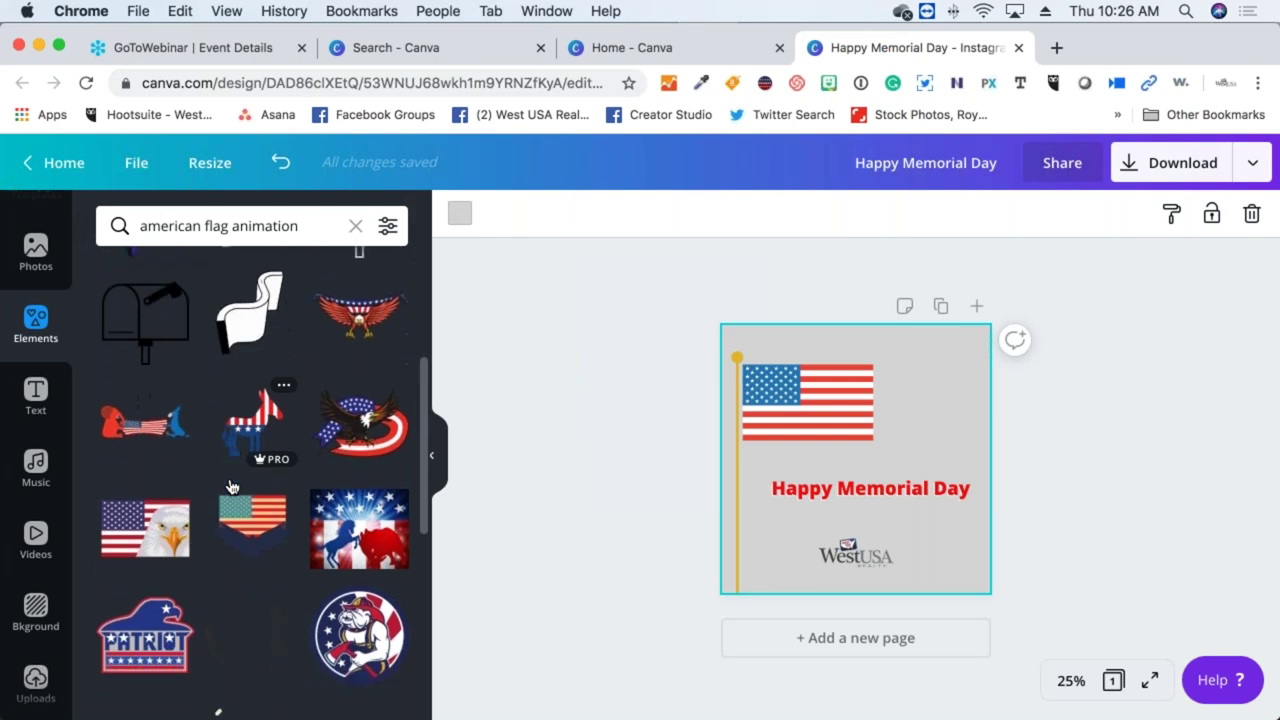
scroll(230, 487, down, 3)
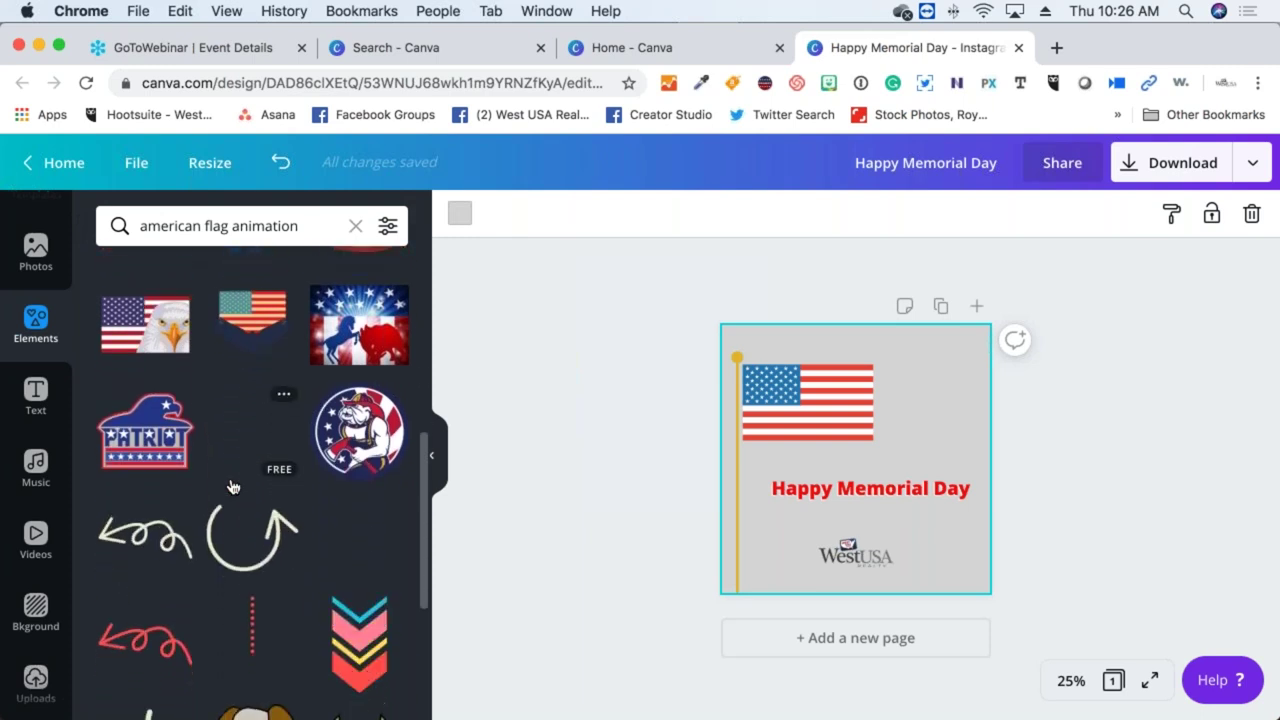
scroll(231, 487, down, 1)
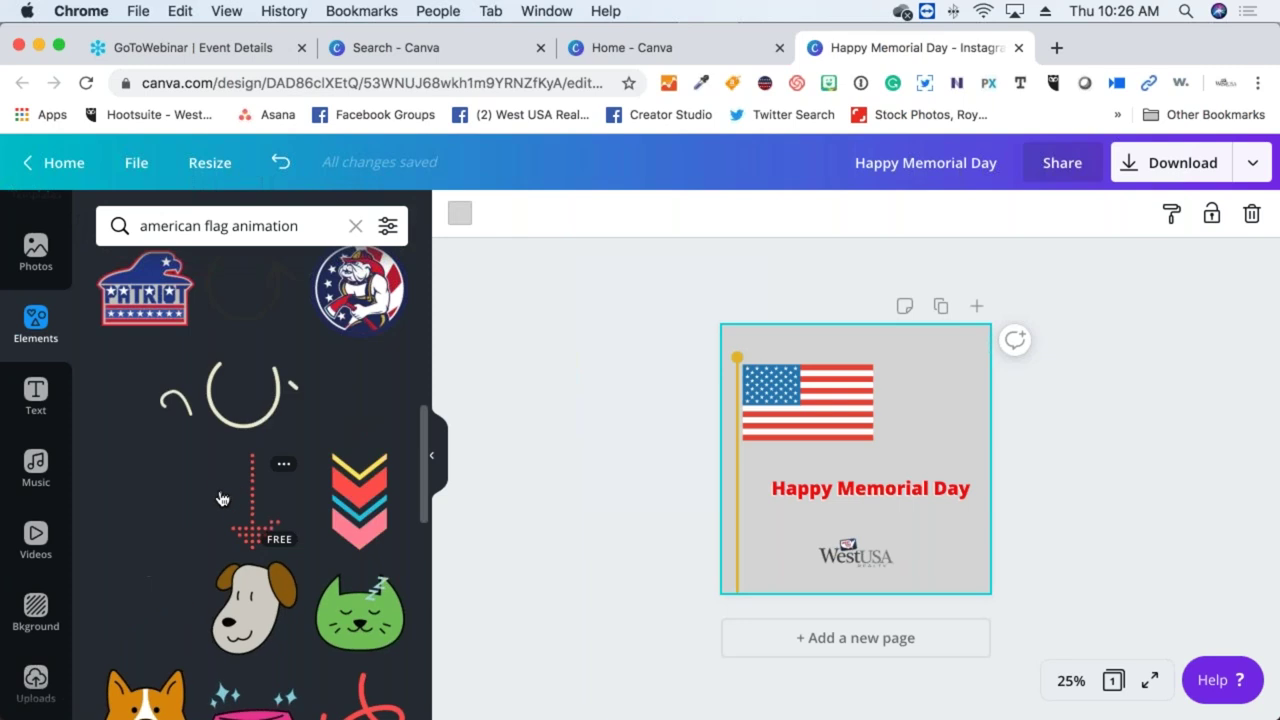
scroll(210, 508, down, 1)
scroll(211, 508, down, 3)
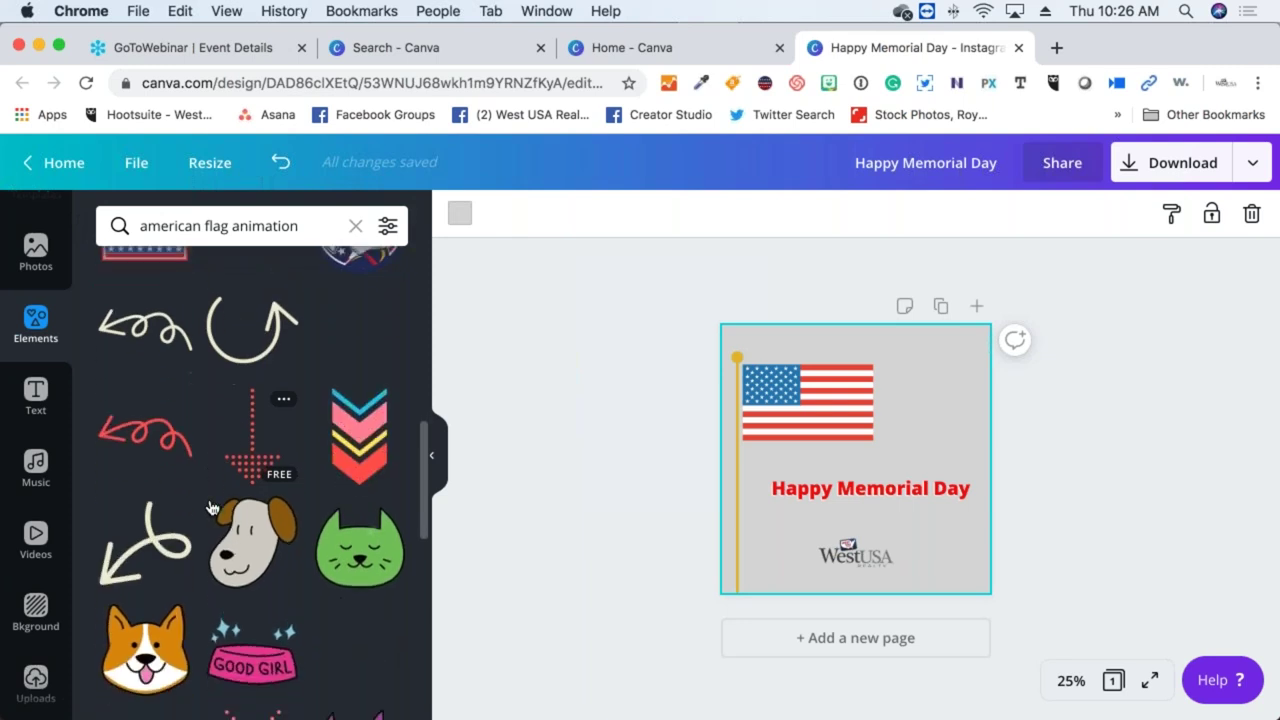
scroll(211, 508, down, 3)
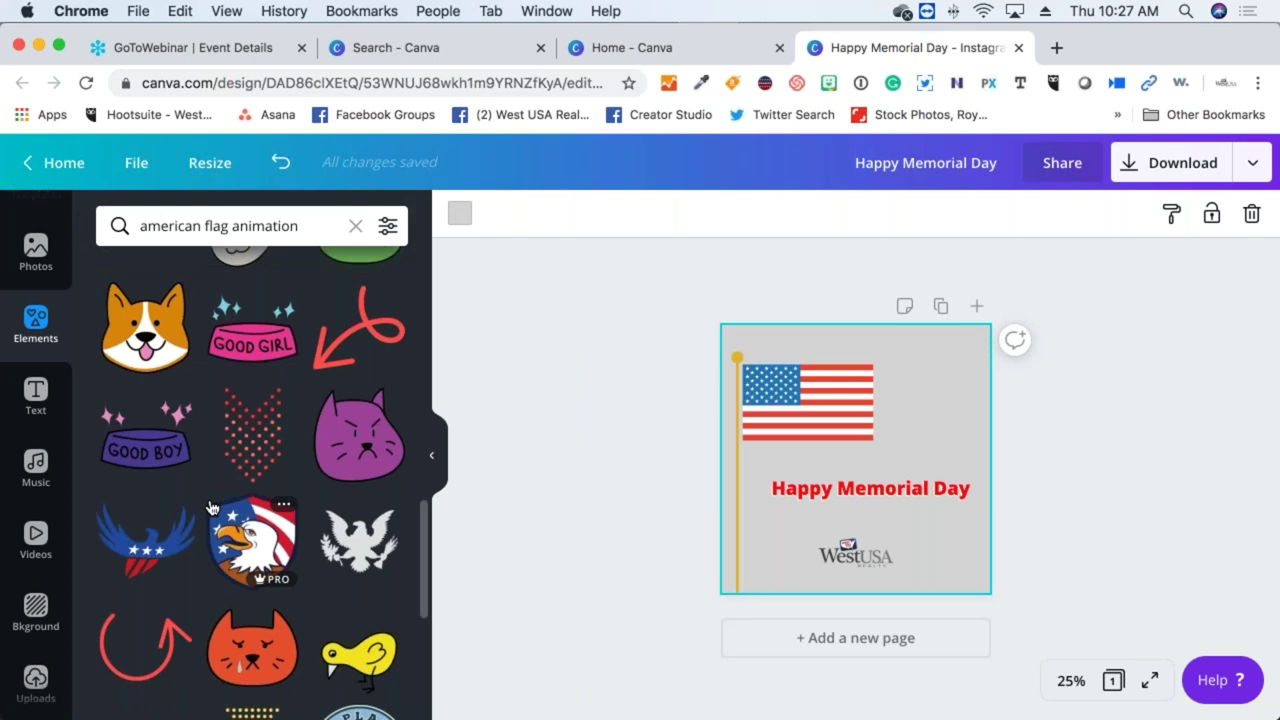
scroll(212, 508, down, 3)
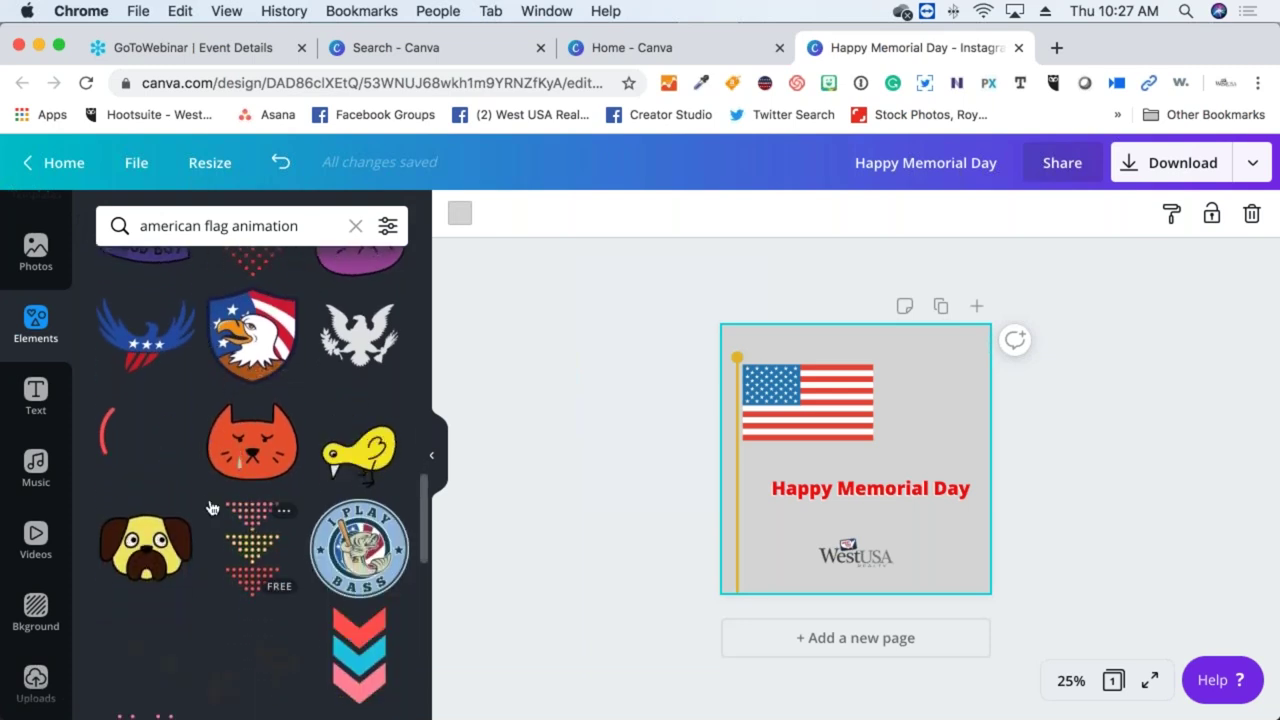
scroll(212, 508, down, 5)
scroll(212, 508, down, 4)
scroll(212, 508, down, 4)
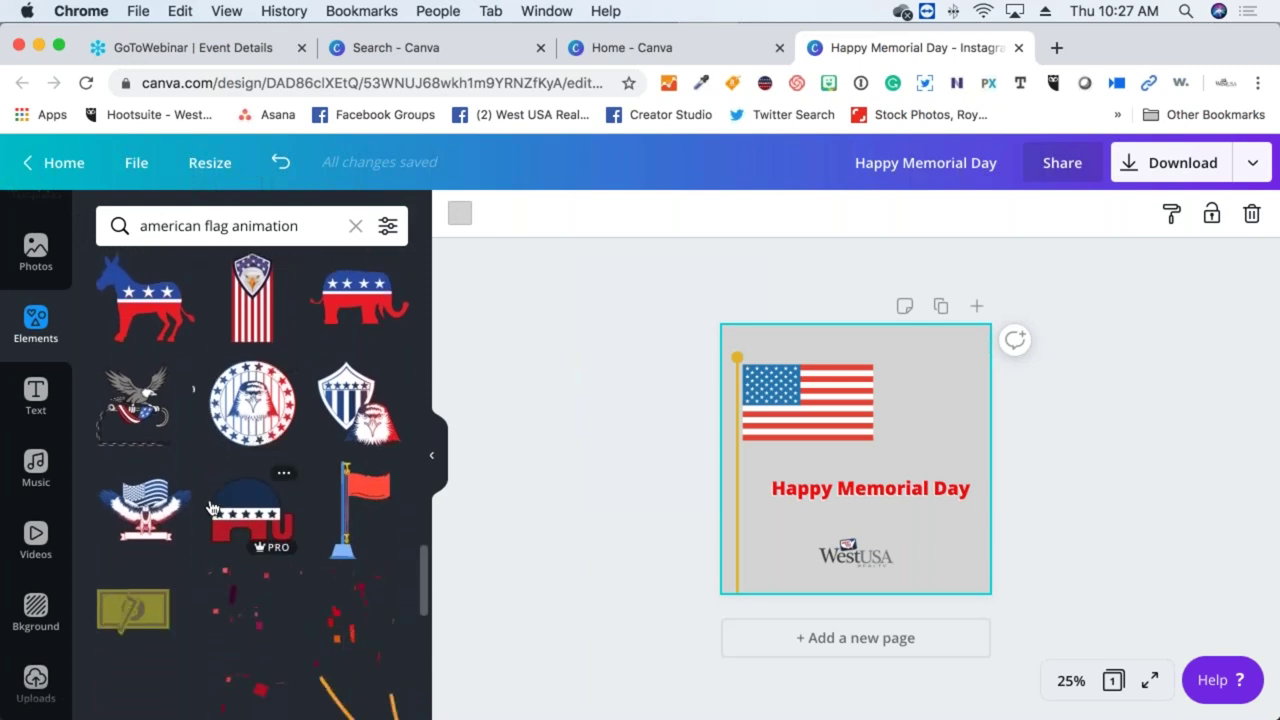
scroll(212, 508, down, 2)
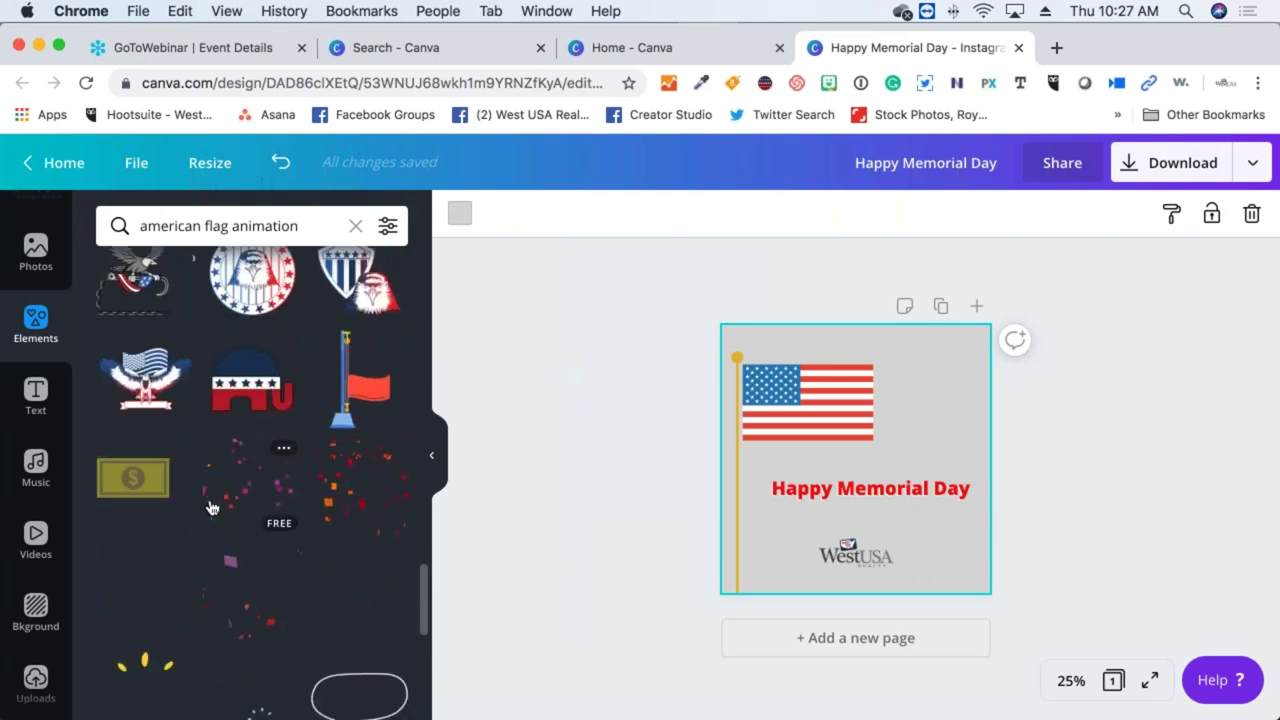
scroll(212, 508, down, 3)
scroll(212, 508, down, 3)
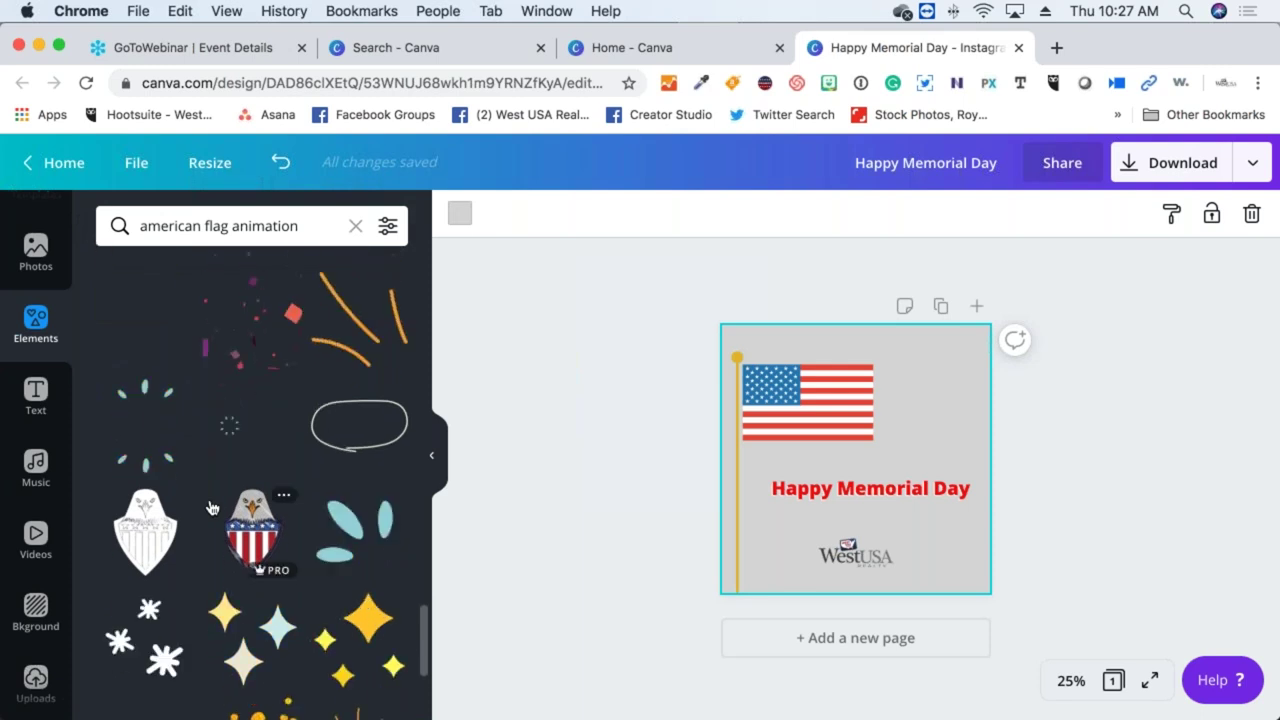
scroll(212, 508, down, 4)
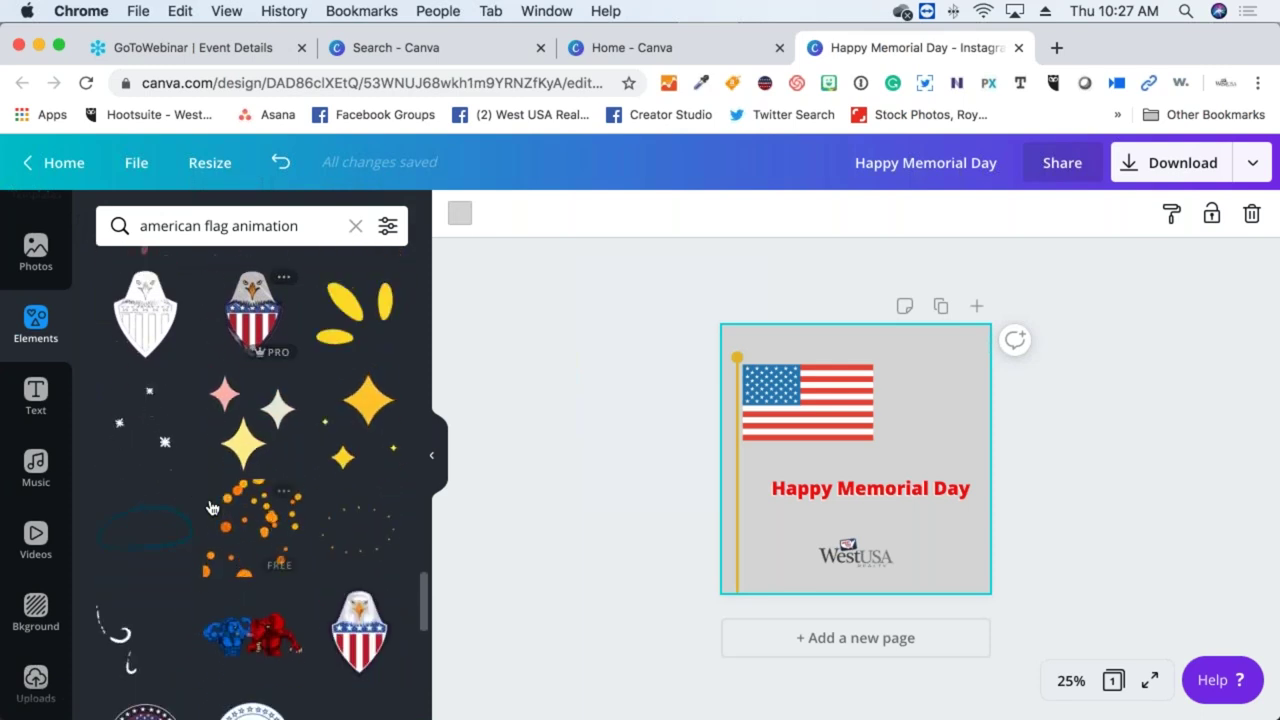
scroll(240, 537, down, 2)
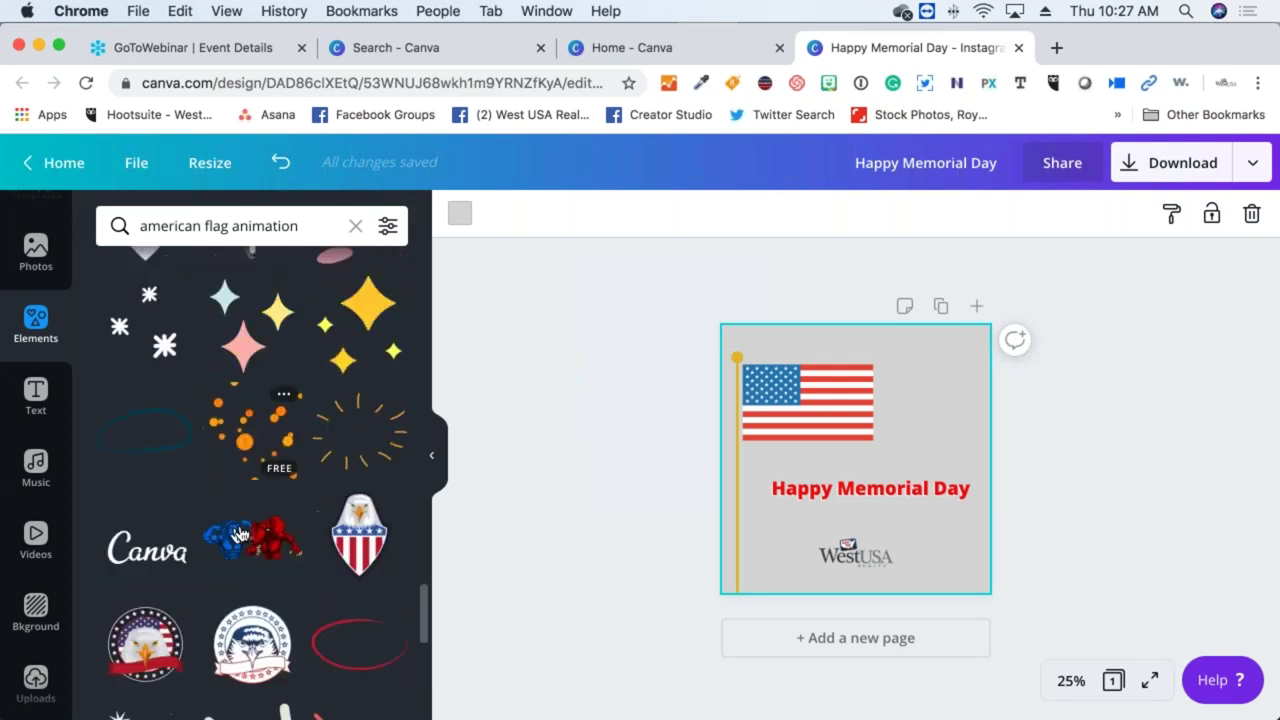
scroll(340, 420, up, 6)
scroll(350, 380, up, 5)
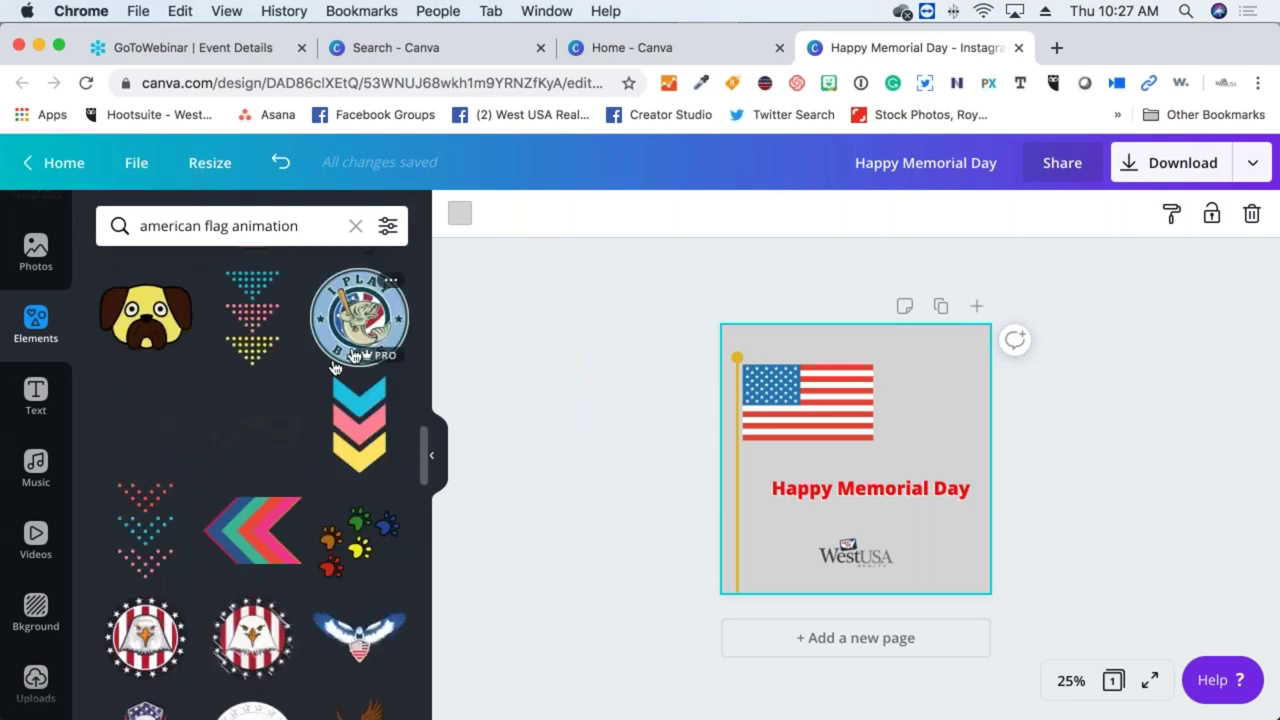
scroll(276, 374, up, 8)
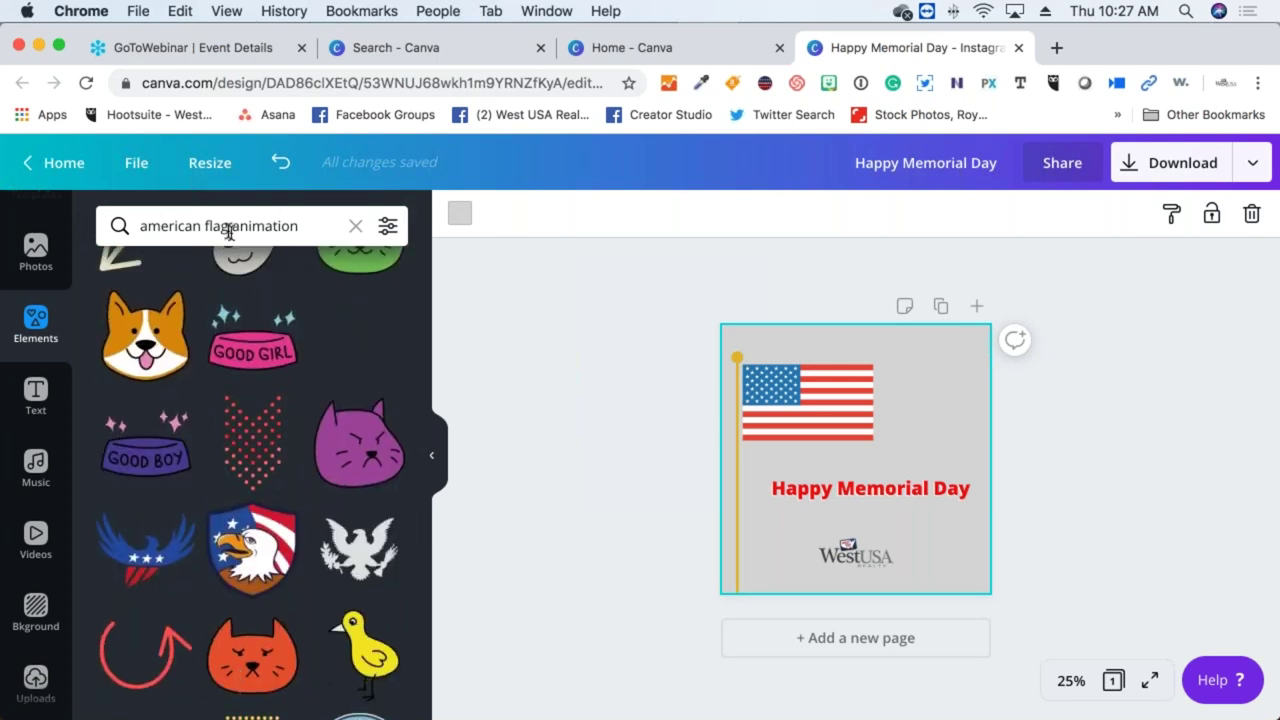
drag(150, 232, 140, 232)
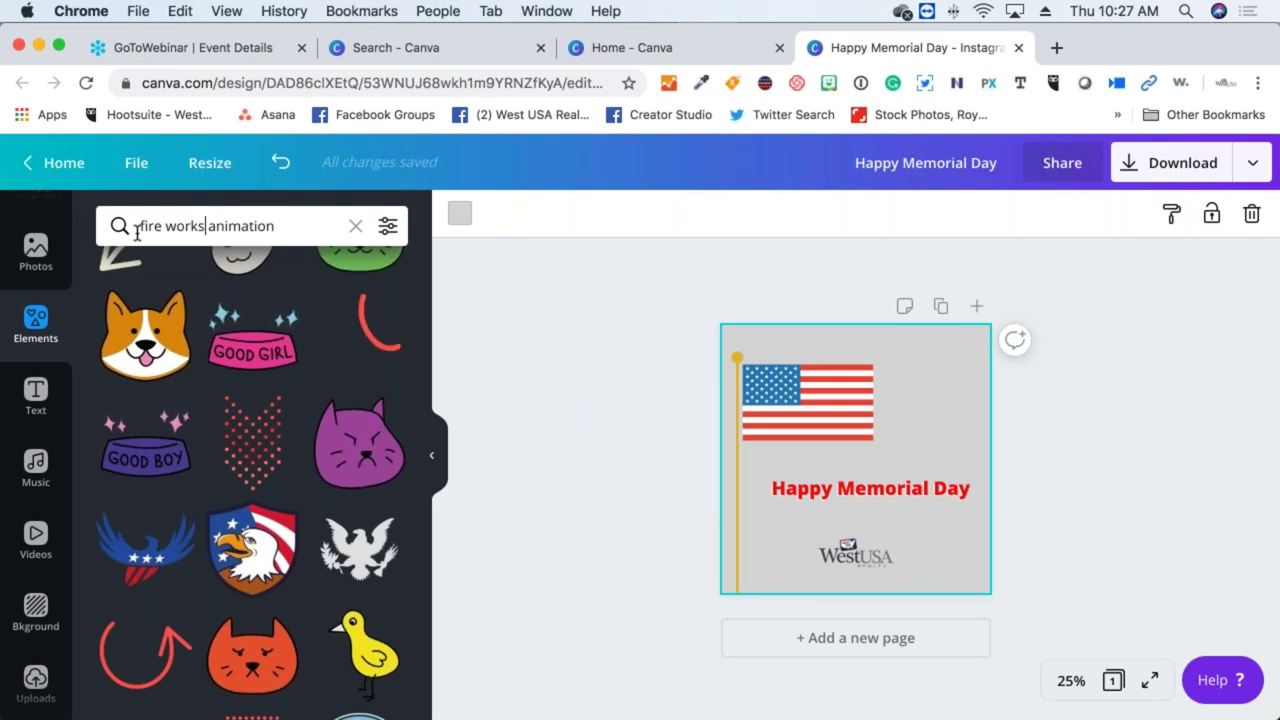
Search Elements for 'fire works animation' and scroll down to the burst animations
key(Return)
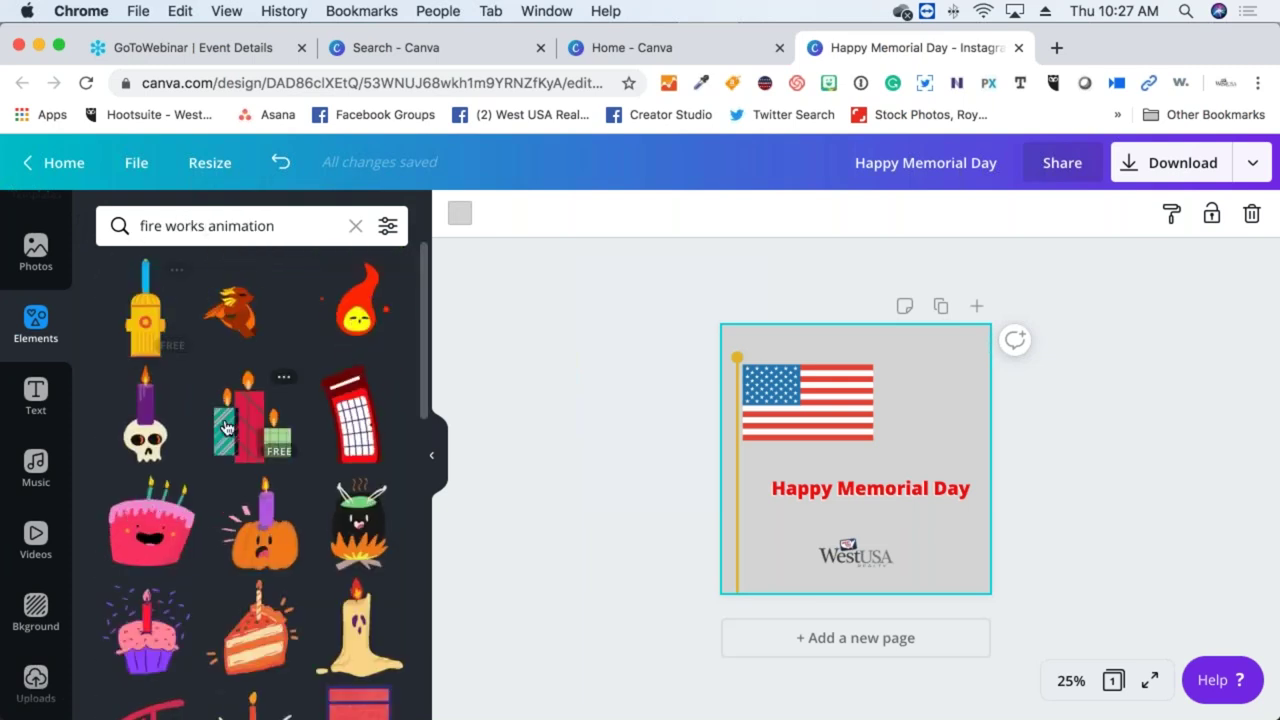
scroll(226, 428, down, 2)
scroll(226, 428, down, 4)
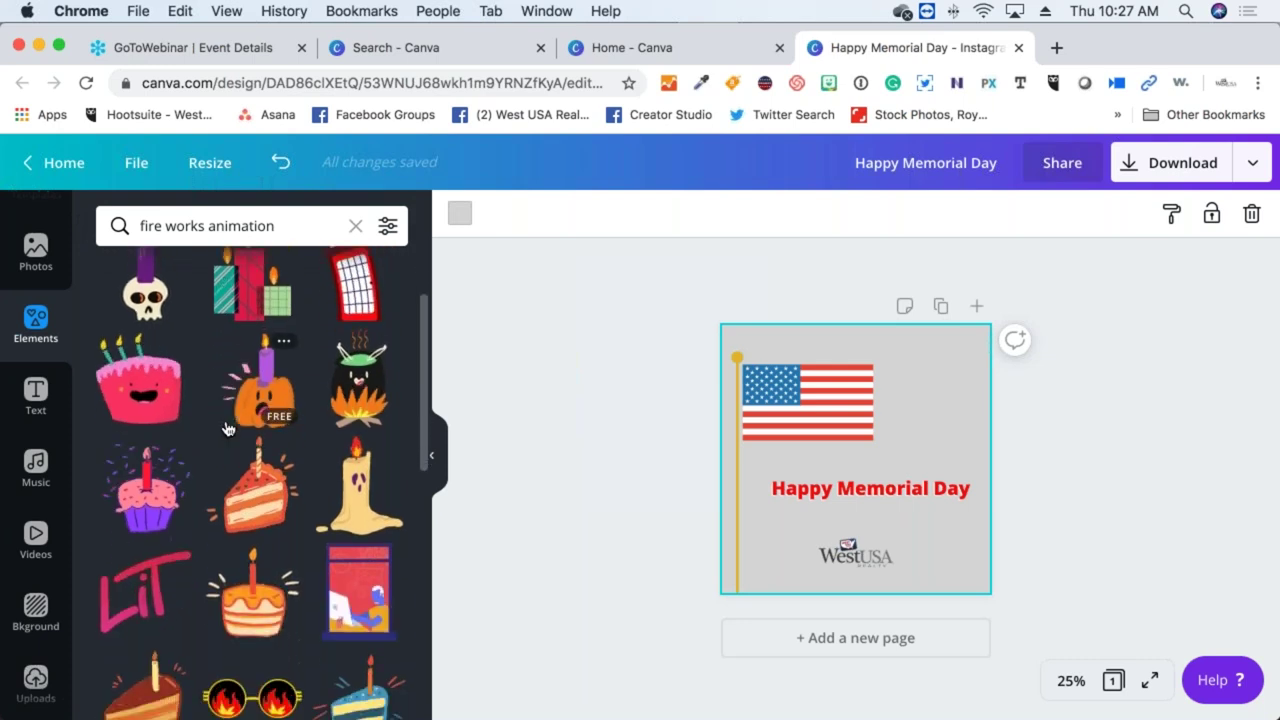
scroll(228, 430, down, 8)
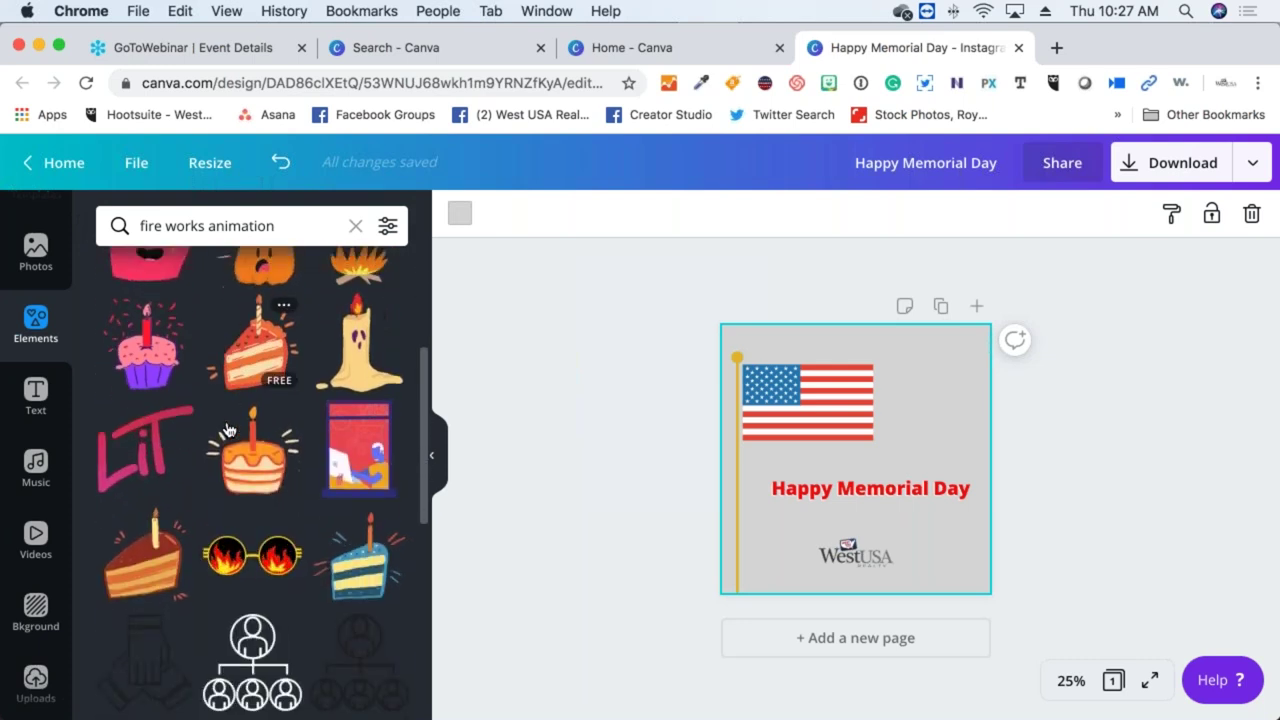
scroll(228, 430, down, 8)
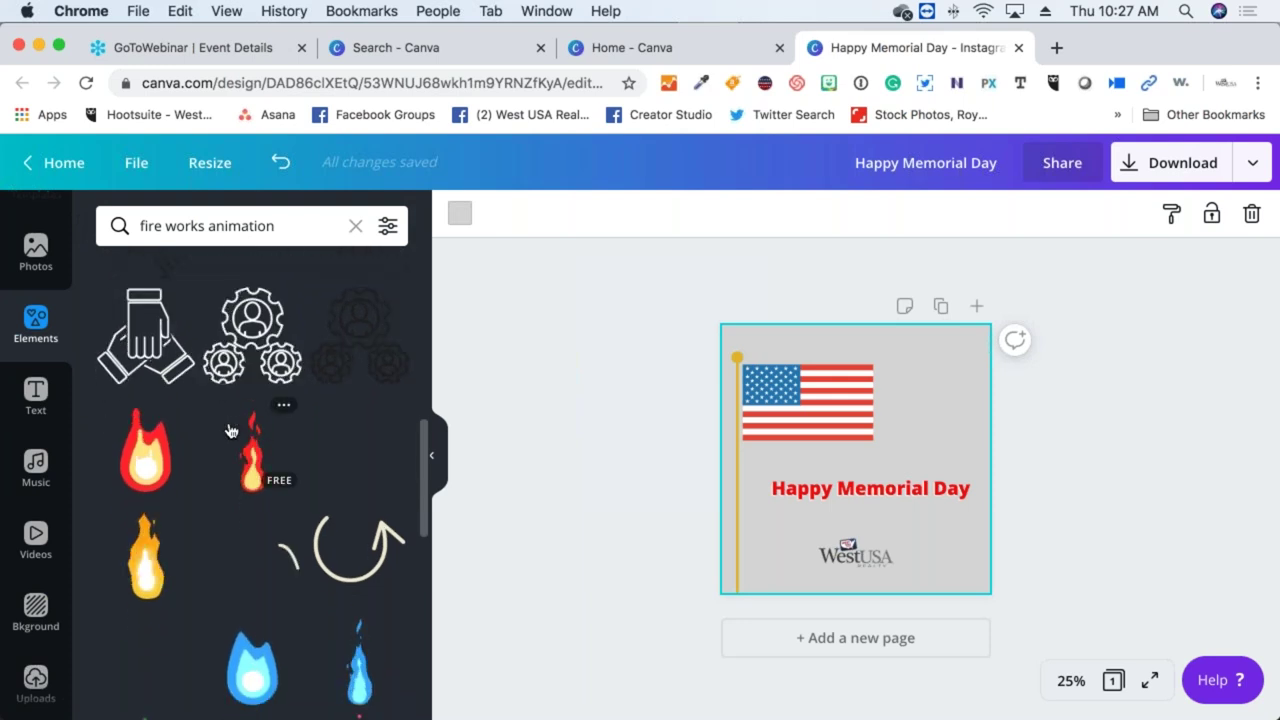
scroll(228, 430, down, 2)
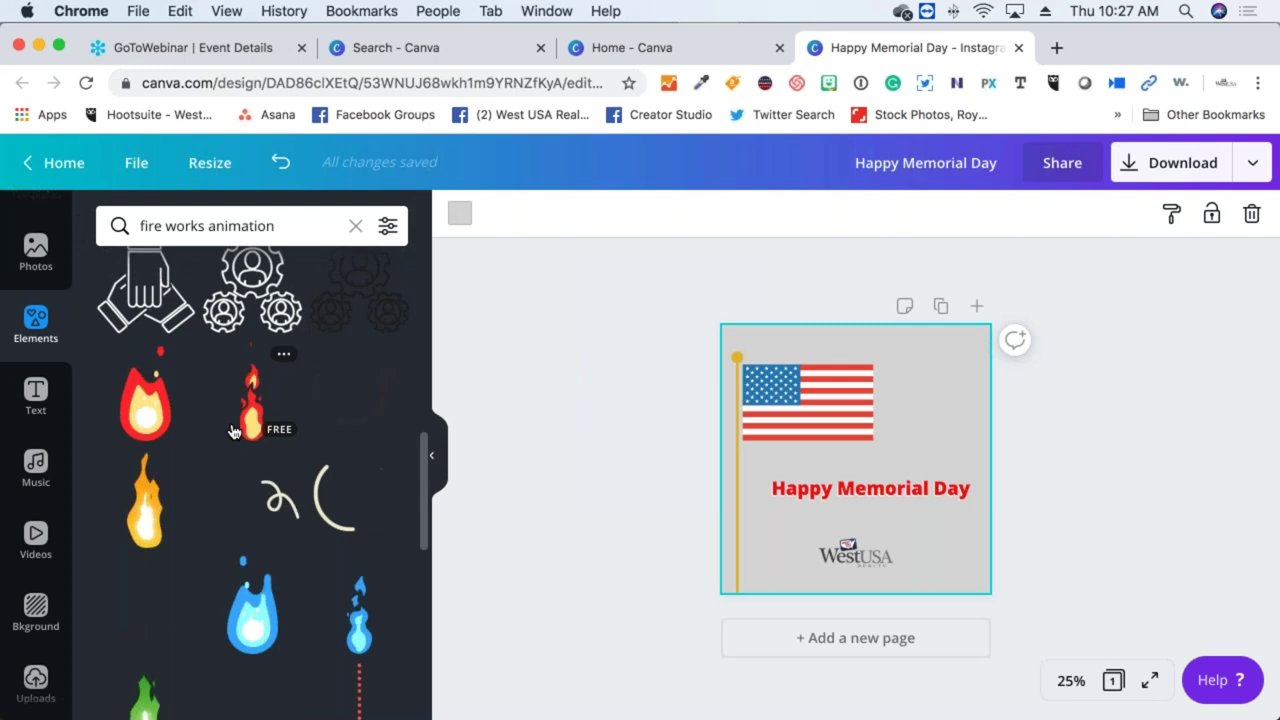
scroll(231, 432, down, 1)
scroll(233, 433, down, 5)
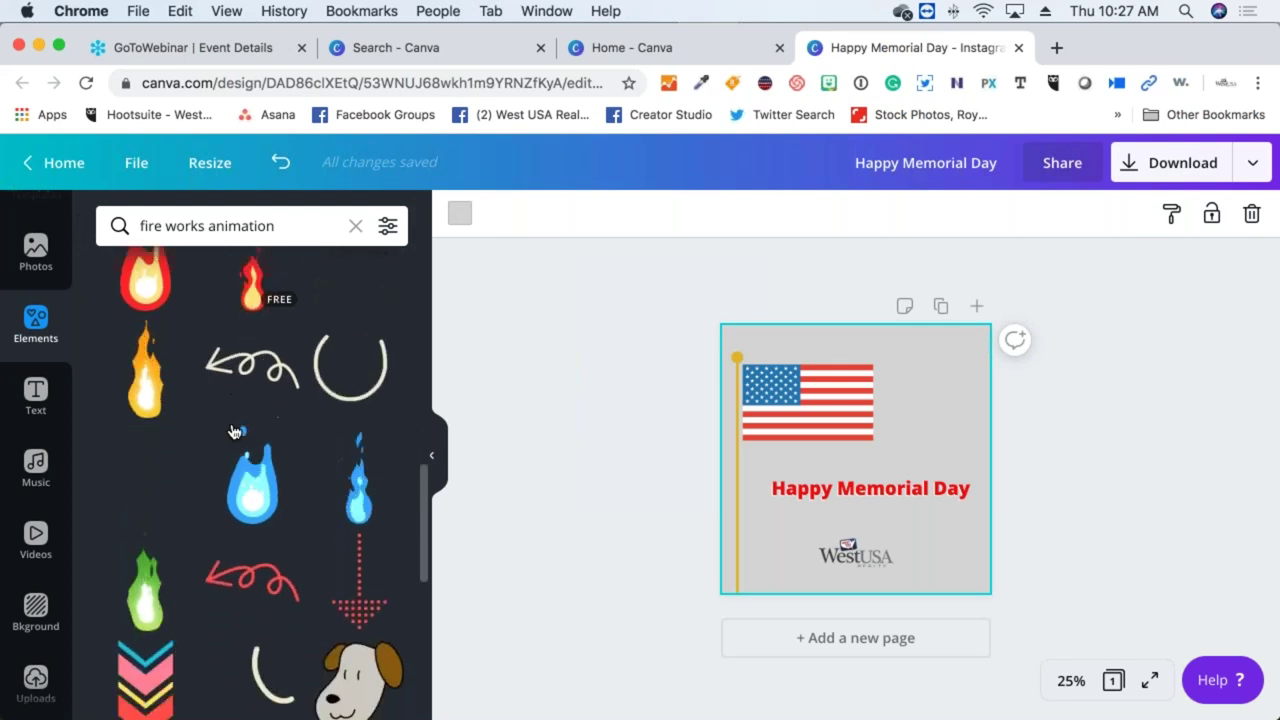
scroll(238, 433, down, 5)
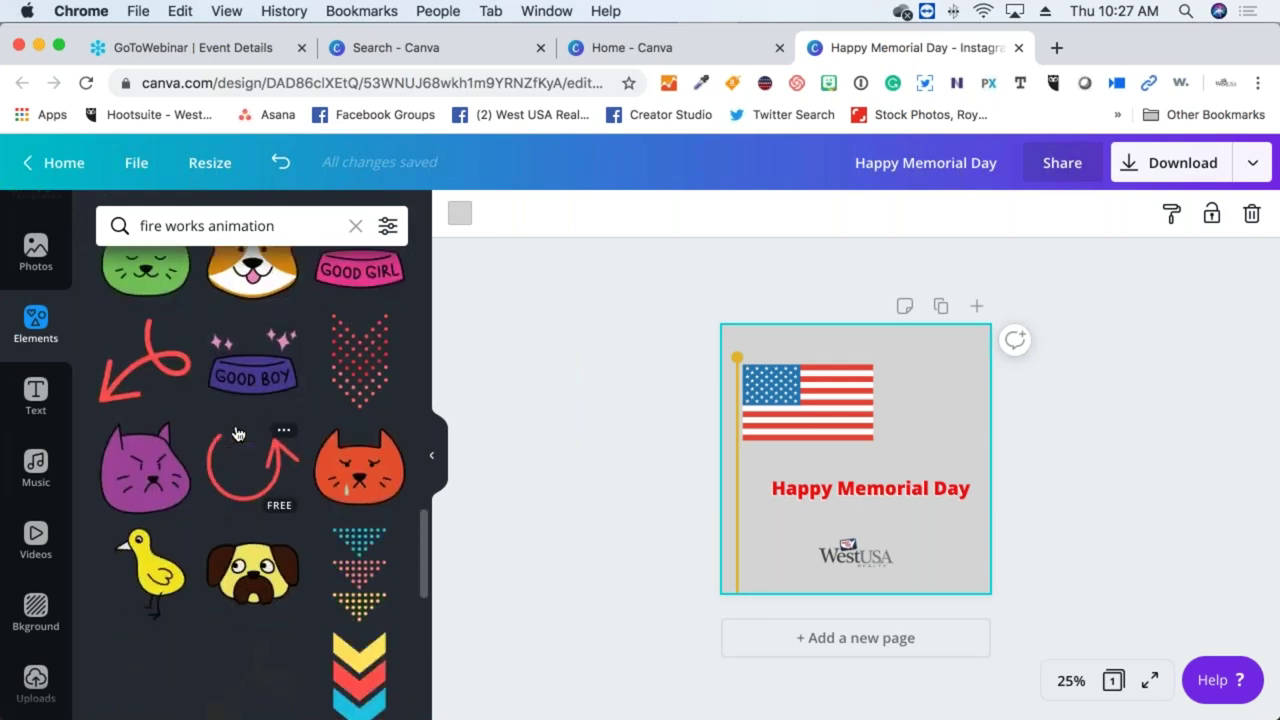
scroll(238, 433, down, 2)
scroll(238, 433, down, 4)
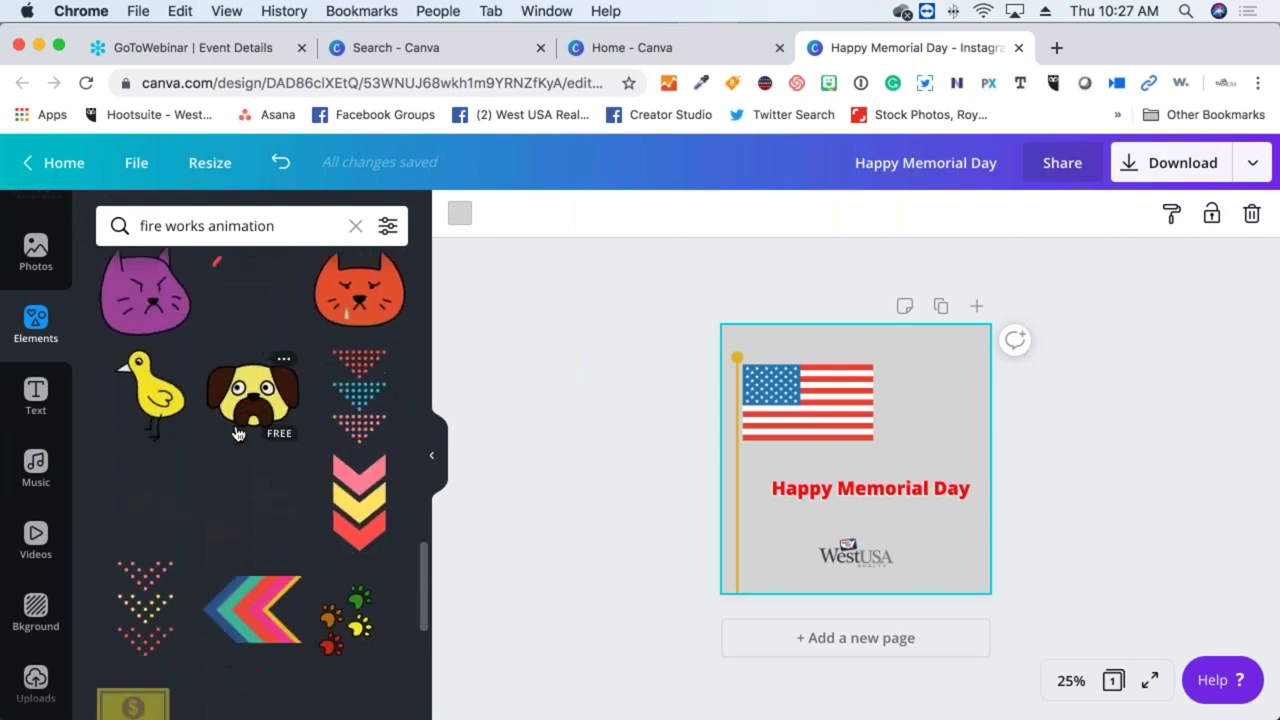
scroll(238, 433, down, 2)
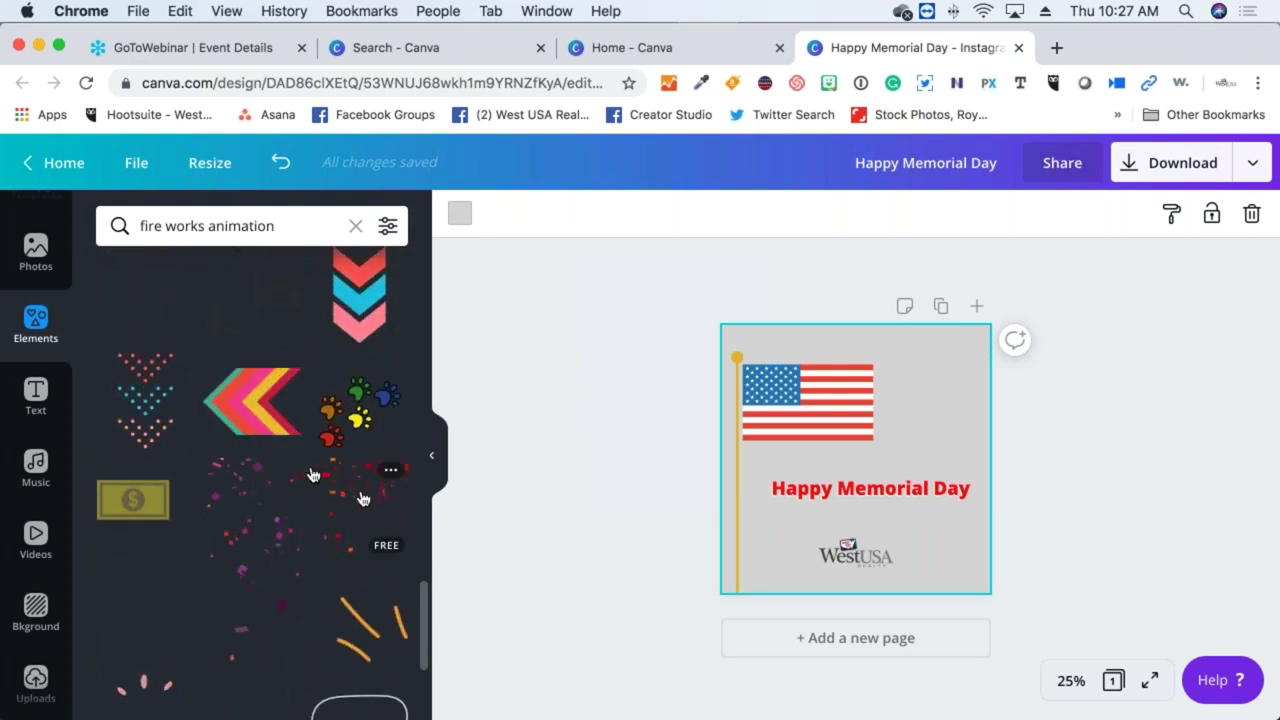
click(332, 497)
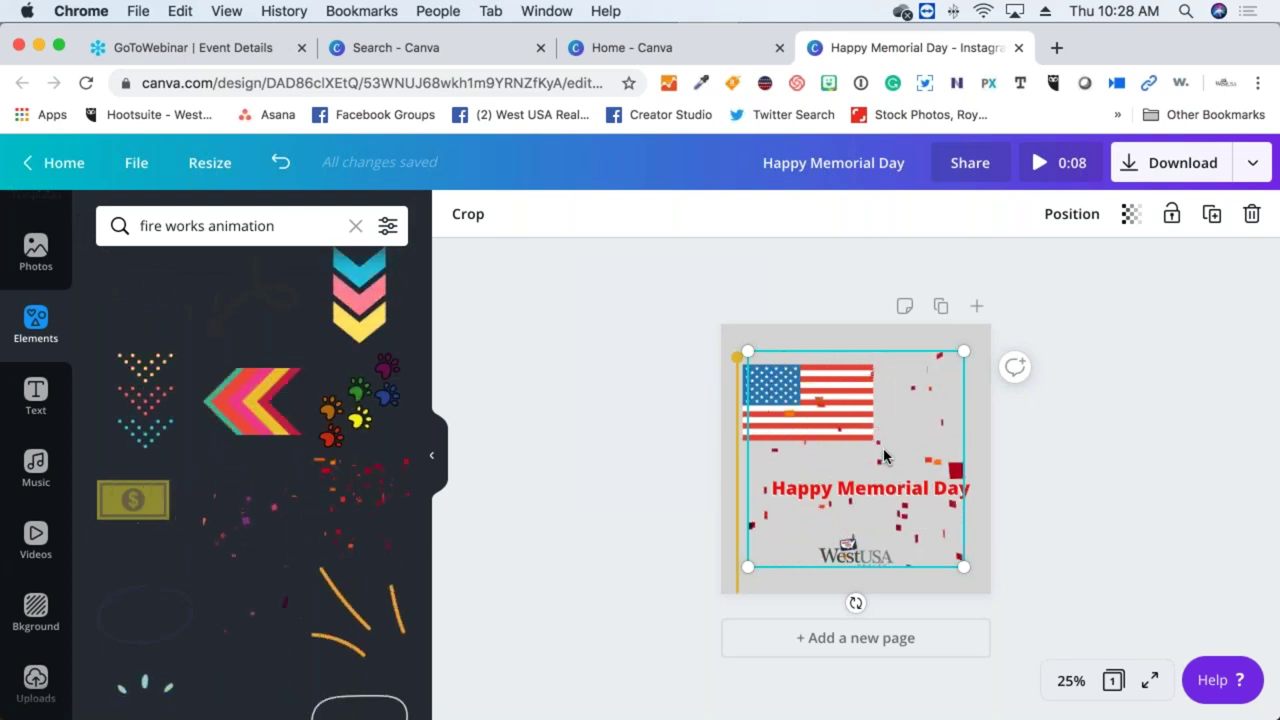
key(Delete)
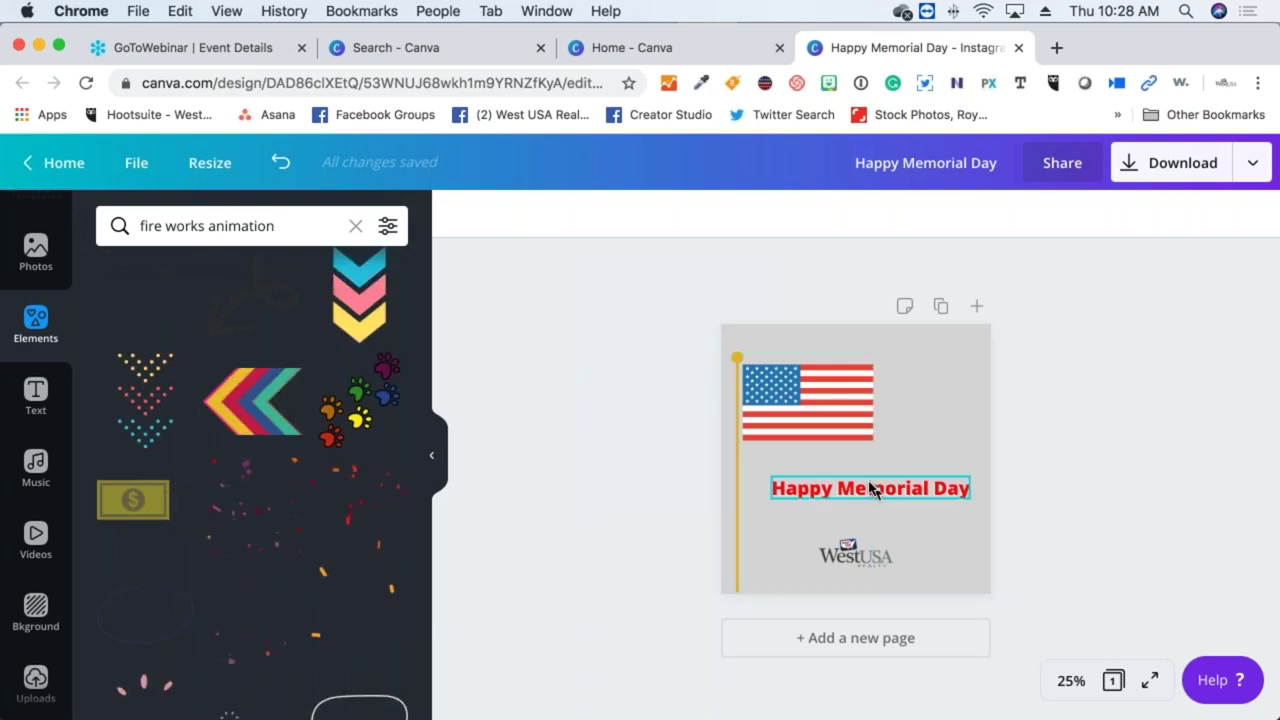
click(866, 427)
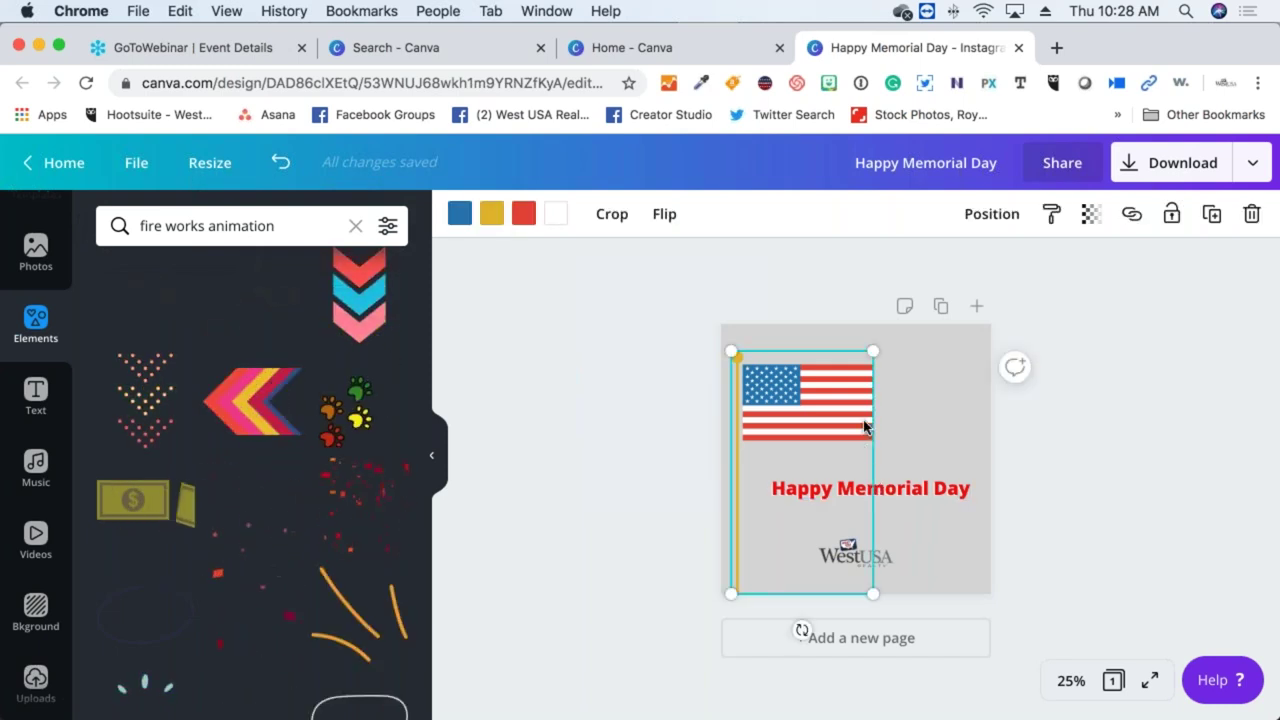
key(Delete)
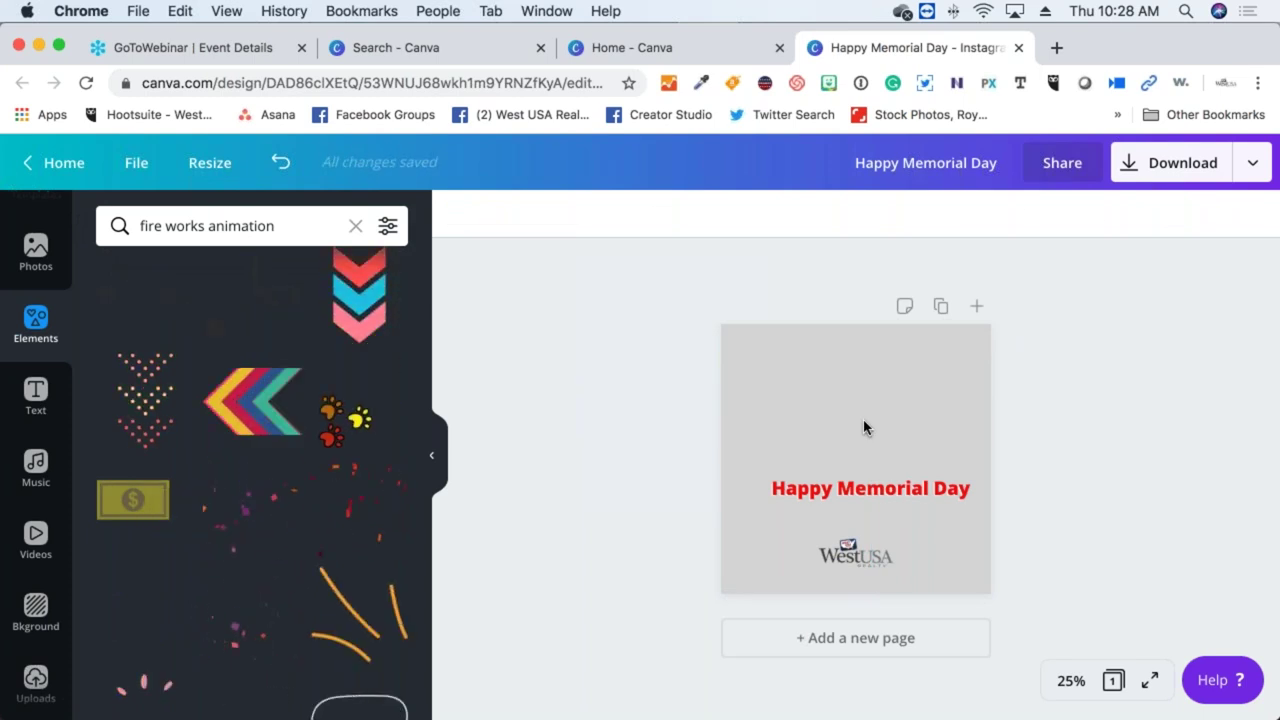
key(super+z)
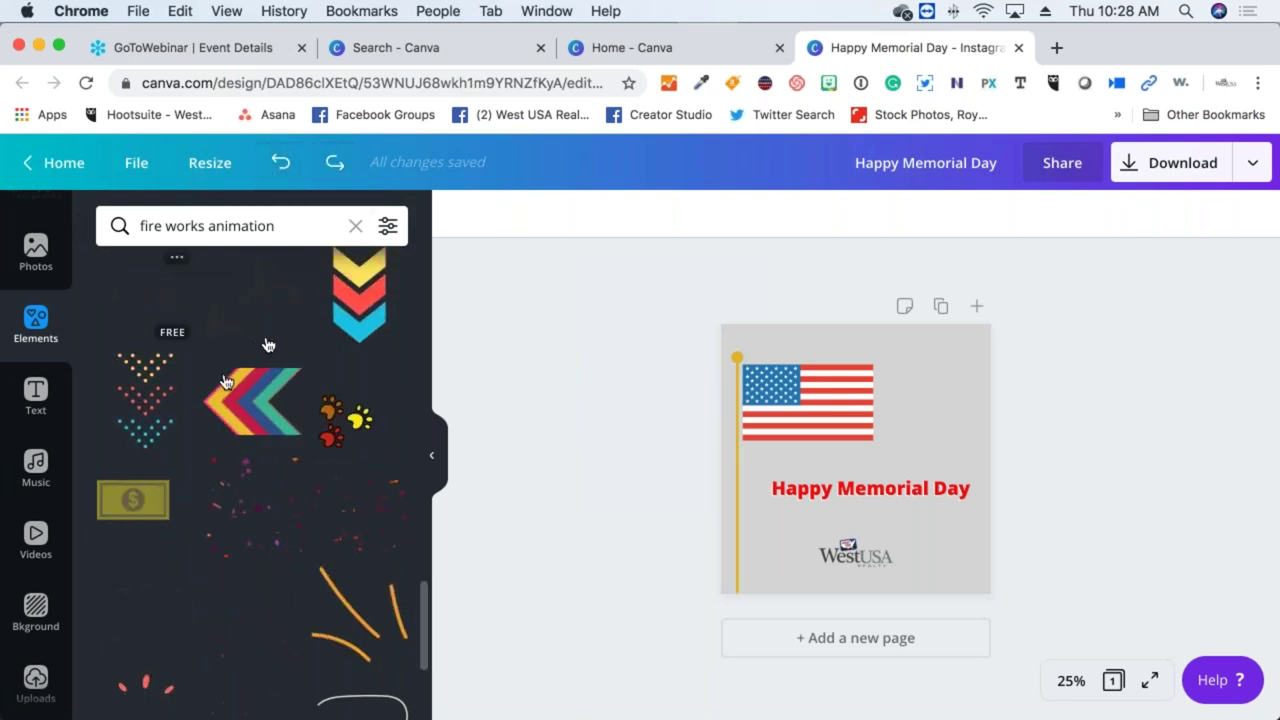
scroll(217, 384, up, 10)
scroll(217, 384, up, 3)
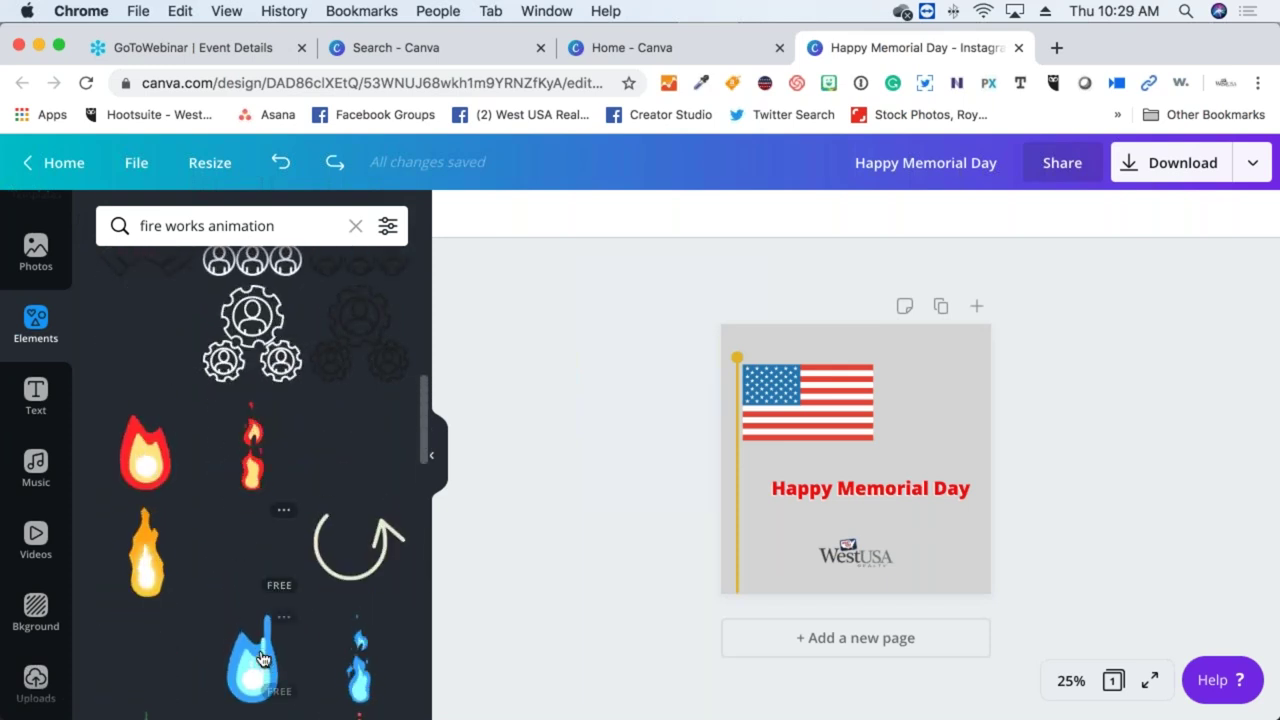
scroll(263, 662, down, 5)
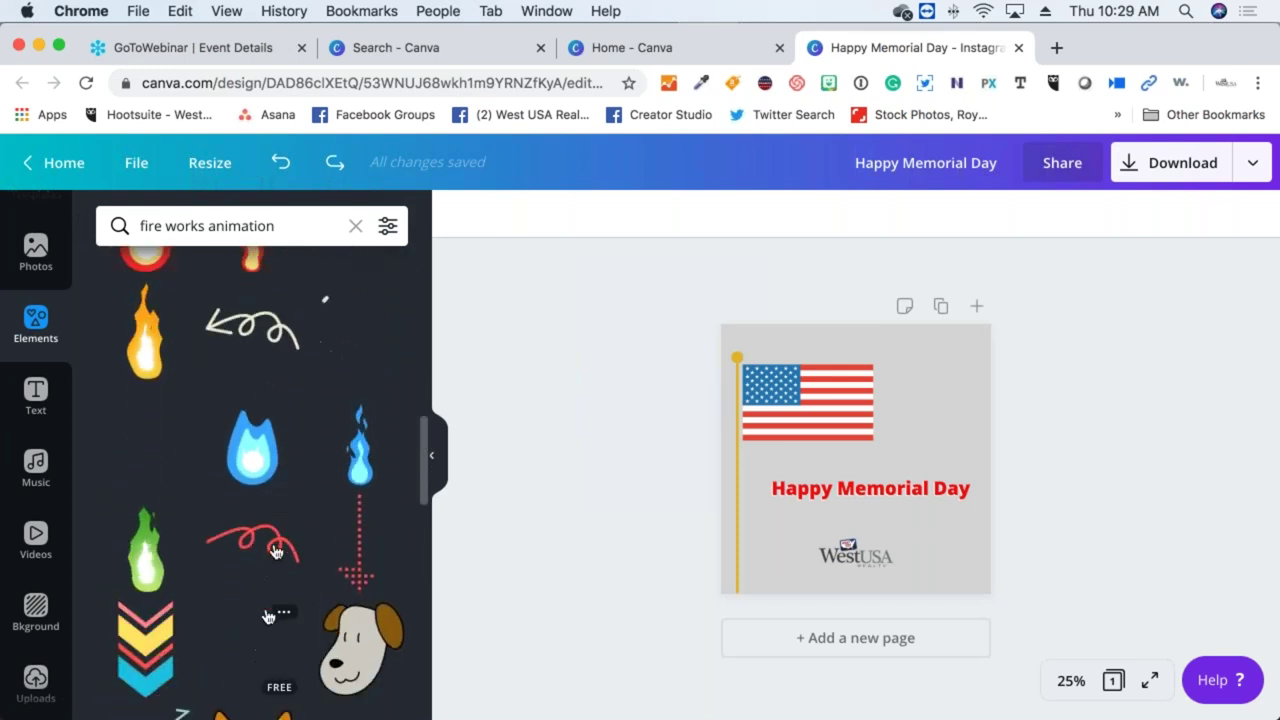
click(278, 531)
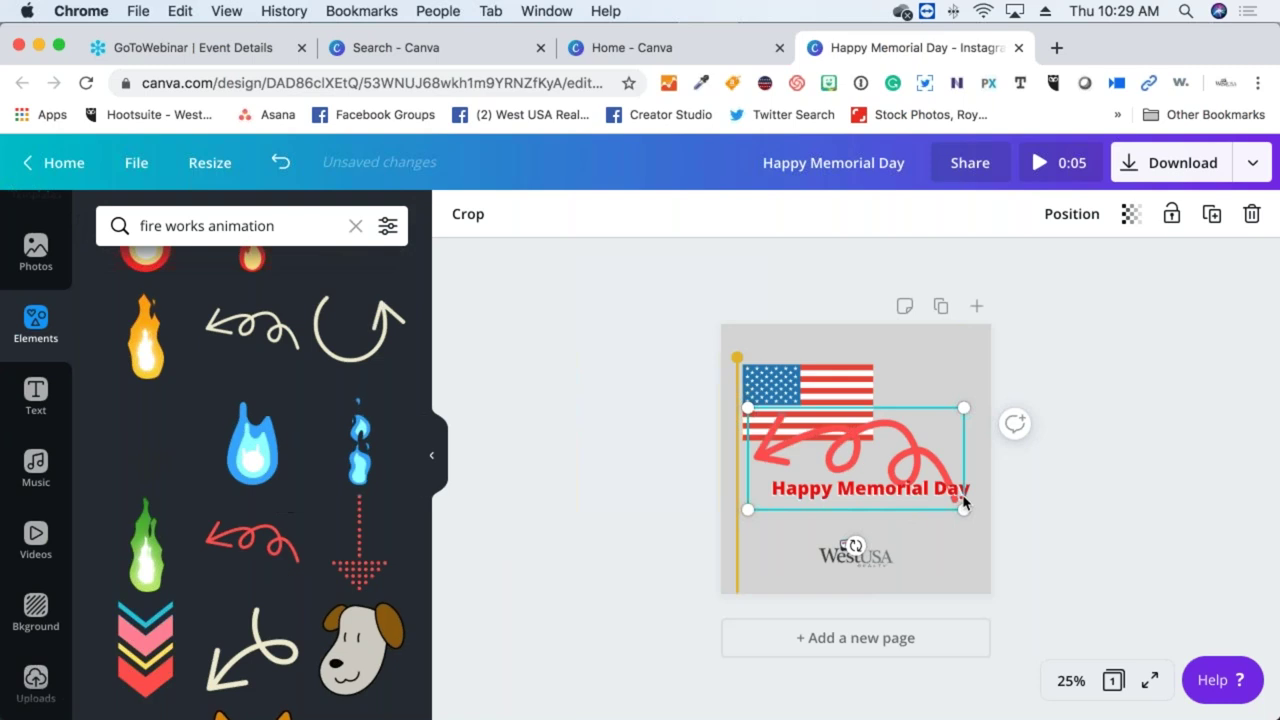
mouse_move(955, 500)
mouse_down()
mouse_move(840, 462)
mouse_move(856, 452)
mouse_up()
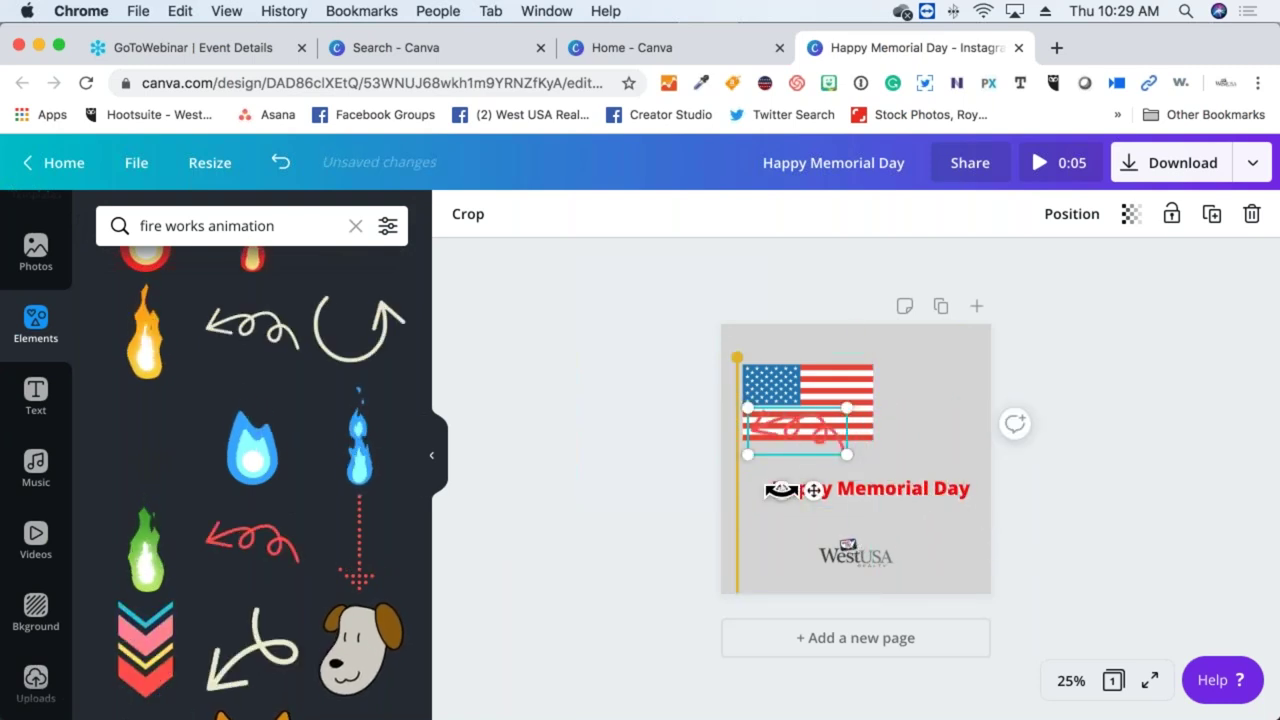
mouse_move(752, 490)
mouse_down()
mouse_move(729, 480)
mouse_move(714, 429)
mouse_move(722, 334)
mouse_move(830, 305)
mouse_move(905, 332)
mouse_move(936, 362)
mouse_up()
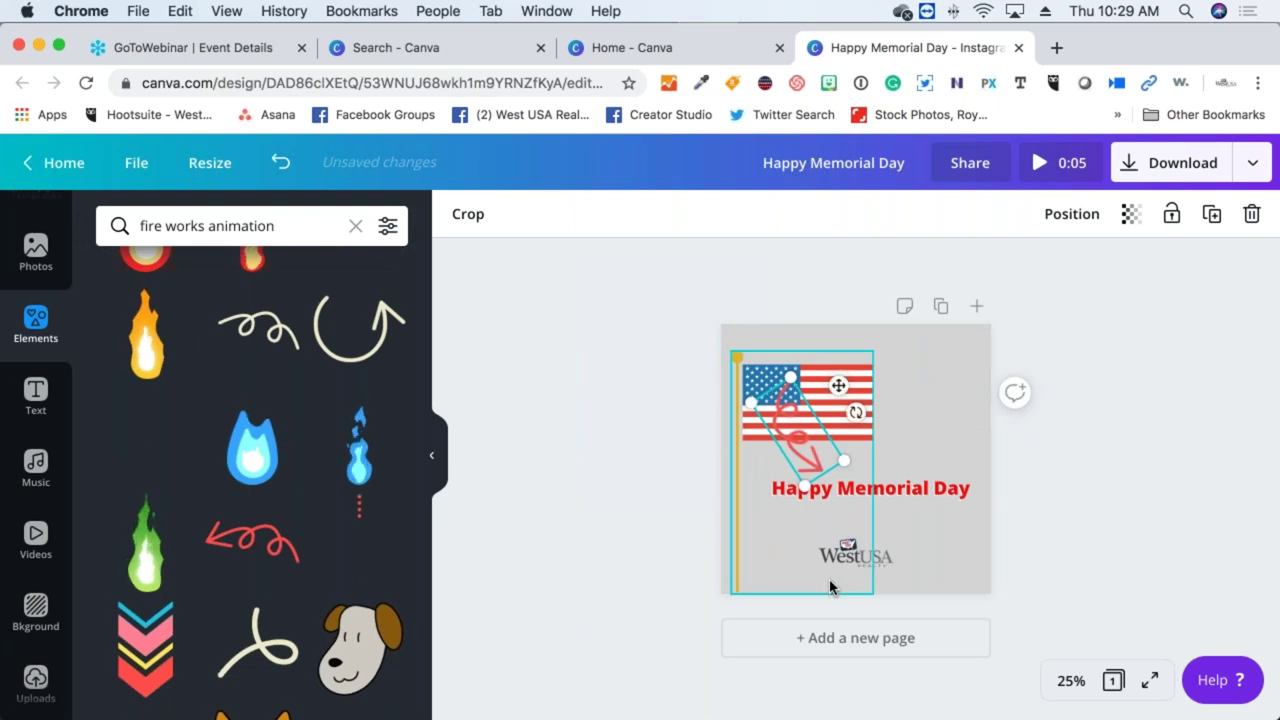
key(Delete)
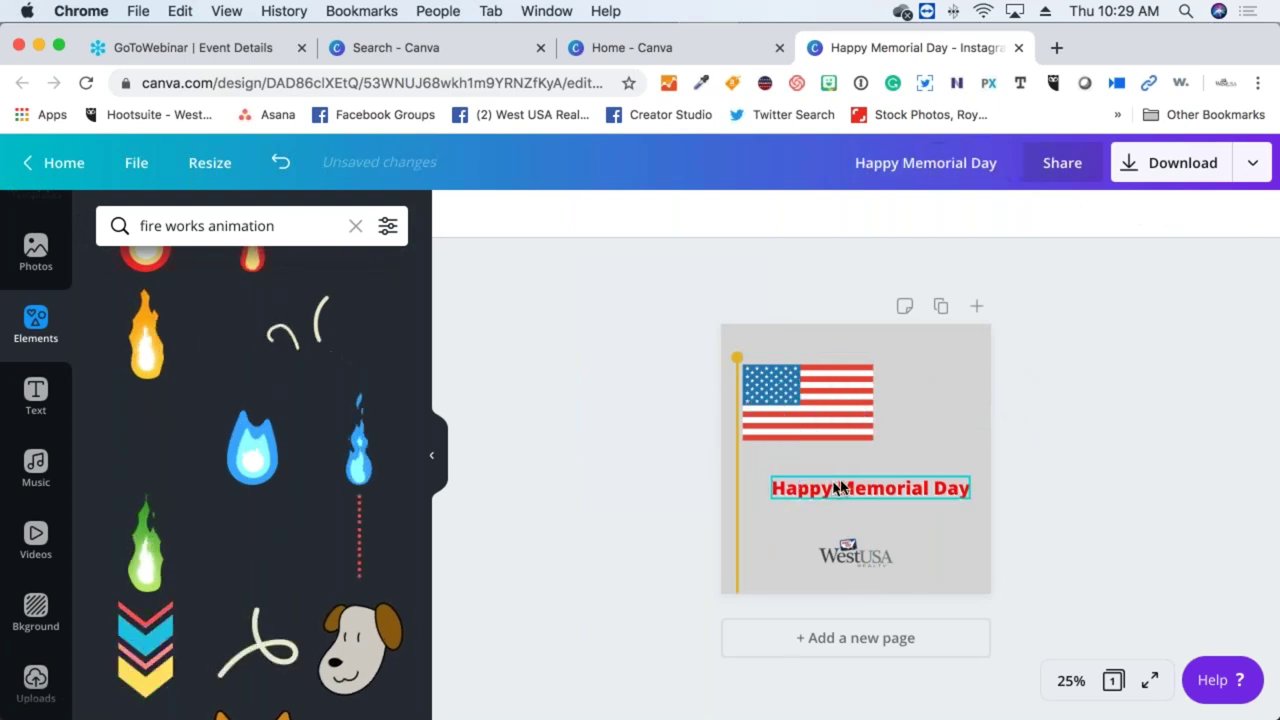
scroll(106, 531, up, 2)
scroll(106, 543, up, 5)
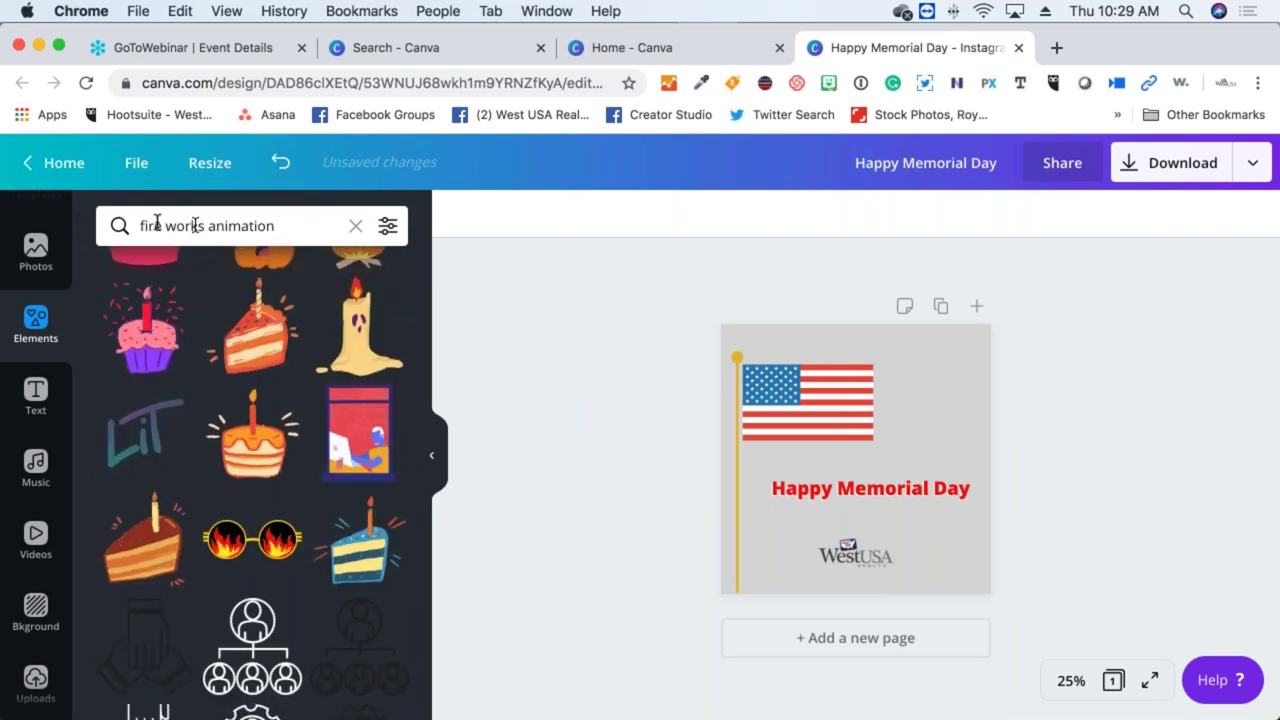
Search Elements for 'animation' and add the white fireworks sparkle burst to the post
triple_click(128, 224)
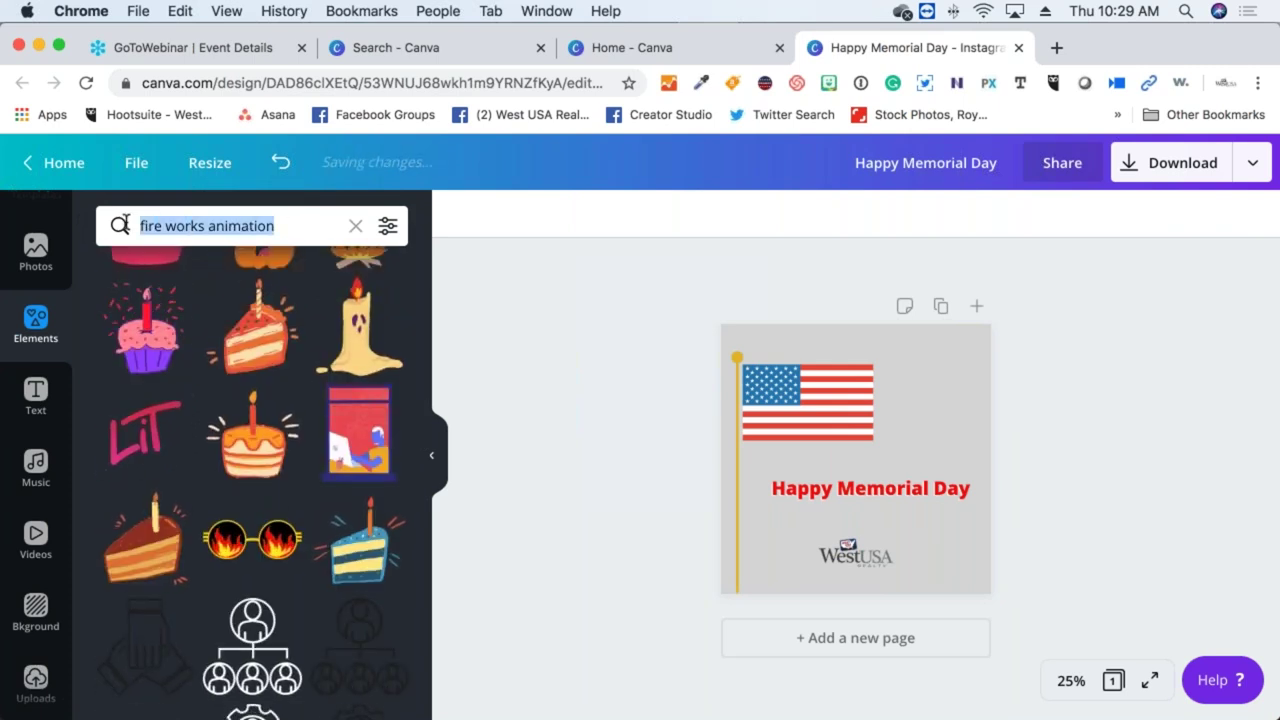
key(BackSpace)
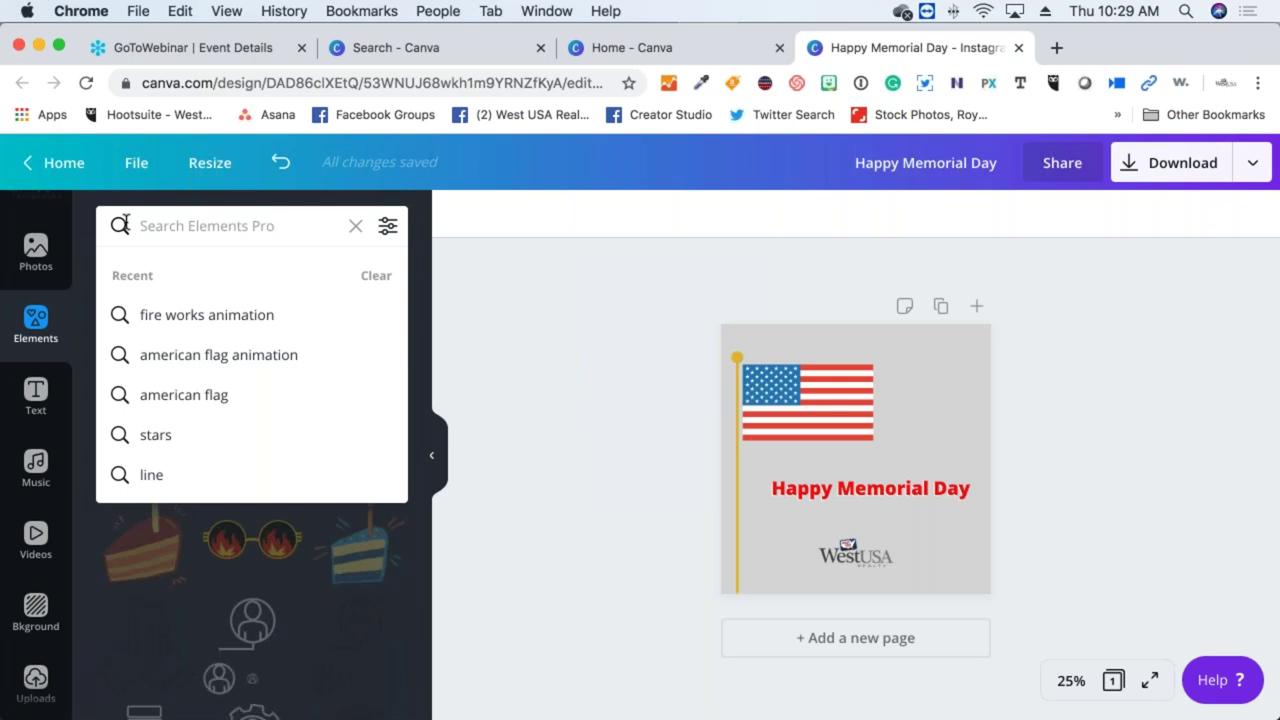
text(animation)
key(Return)
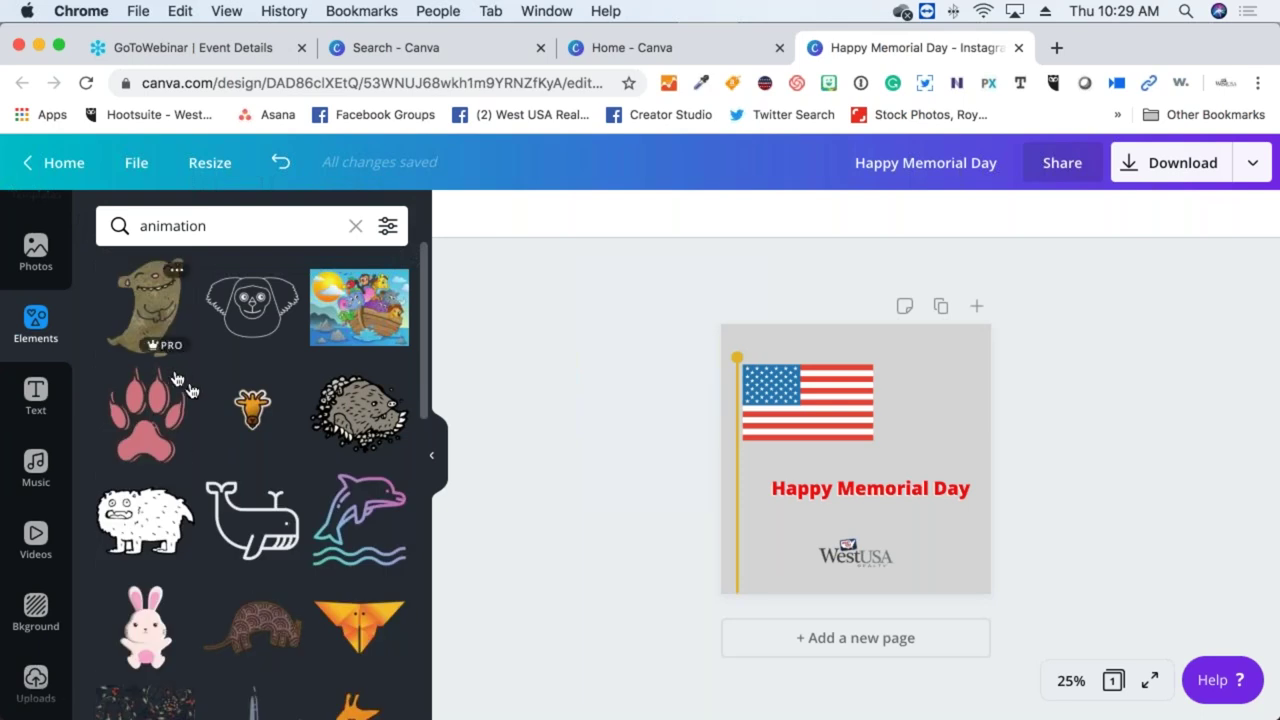
scroll(195, 395, down, 10)
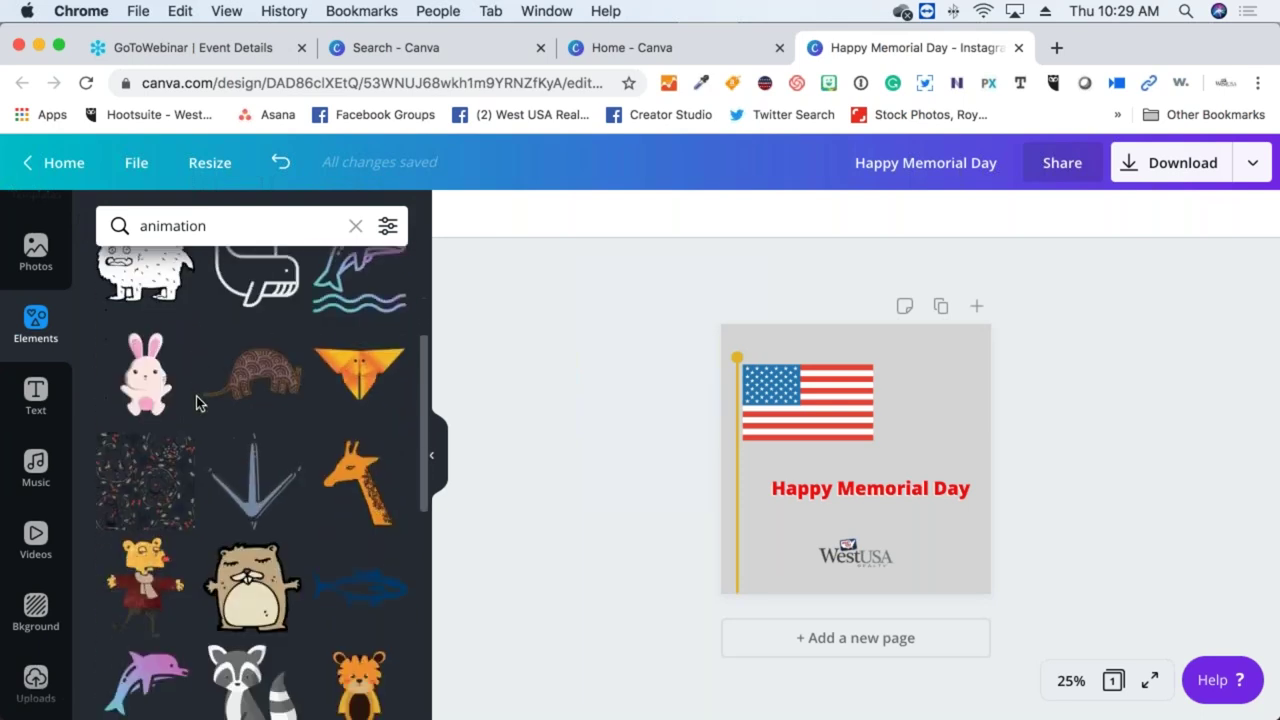
scroll(196, 396, down, 5)
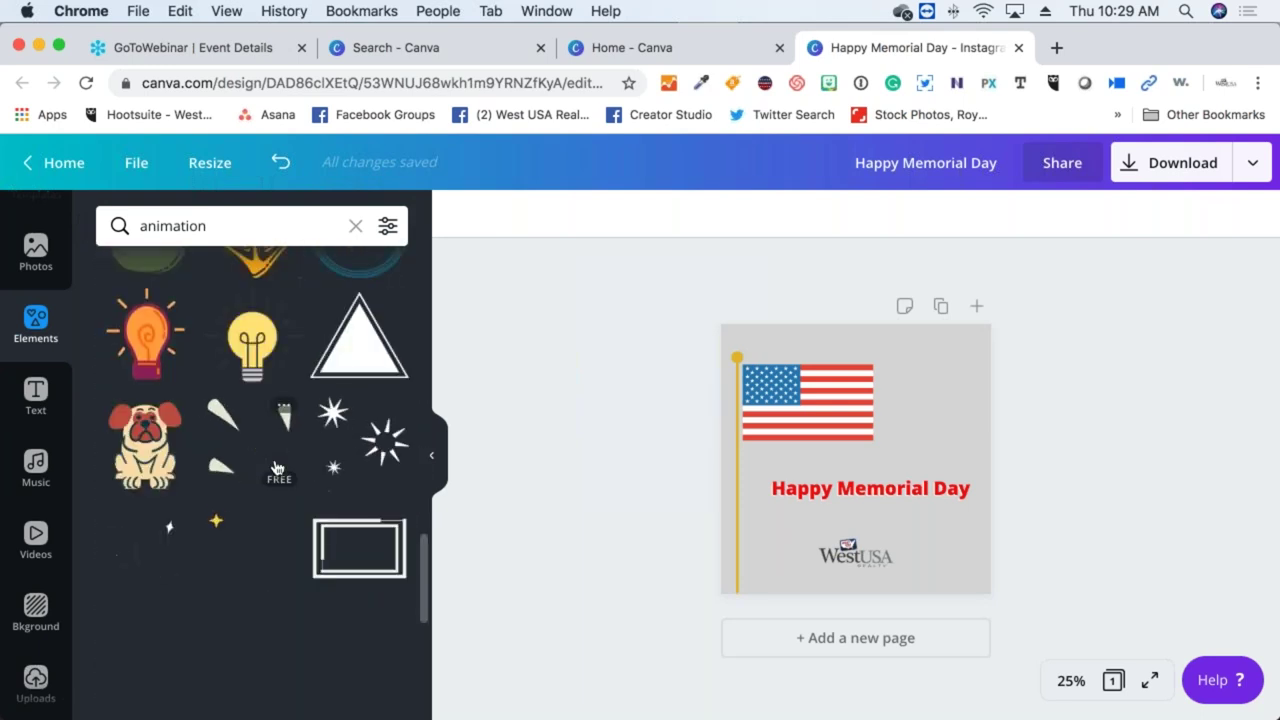
scroll(278, 468, down, 2)
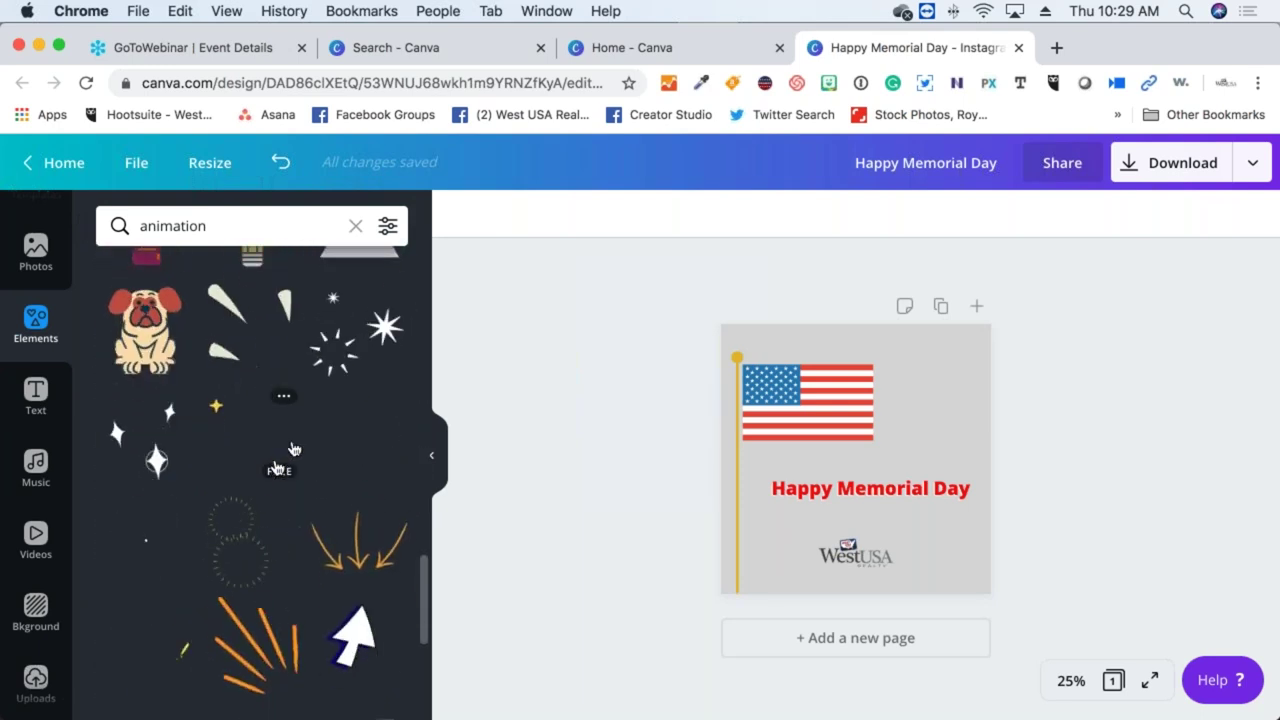
click(351, 327)
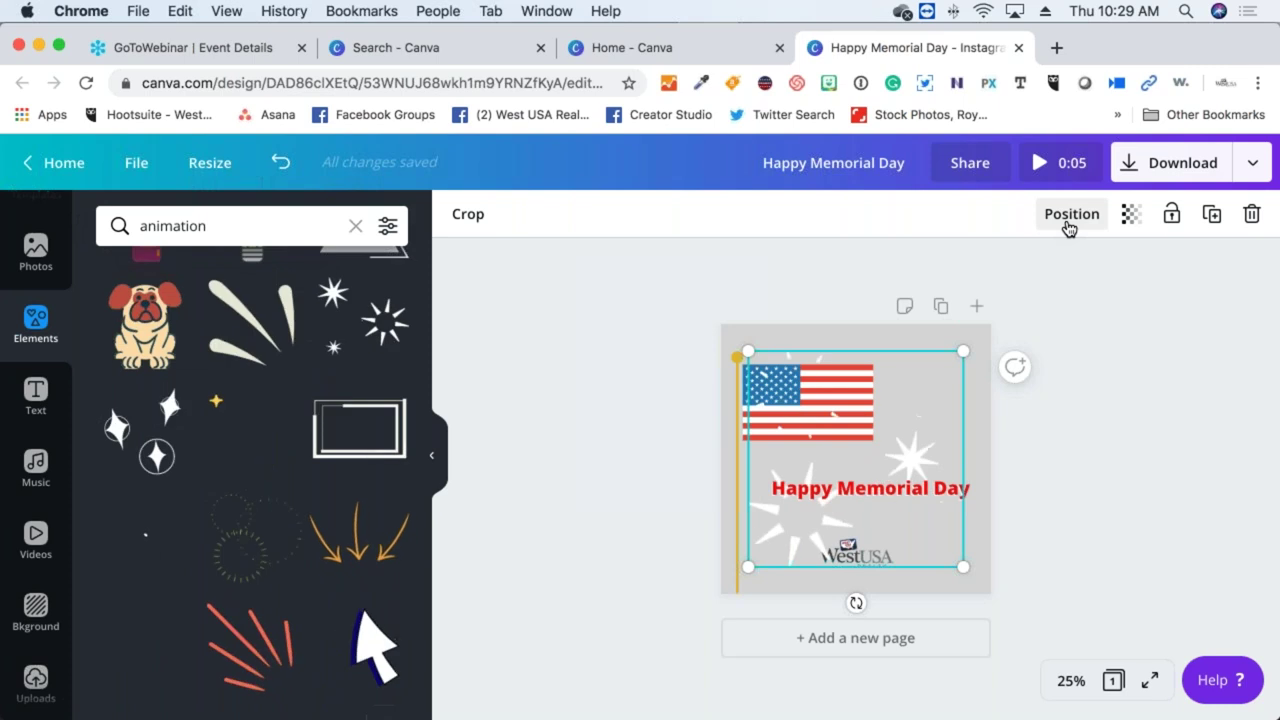
Send the sparkle burst to the back, behind the flag and red heading
click(1068, 226)
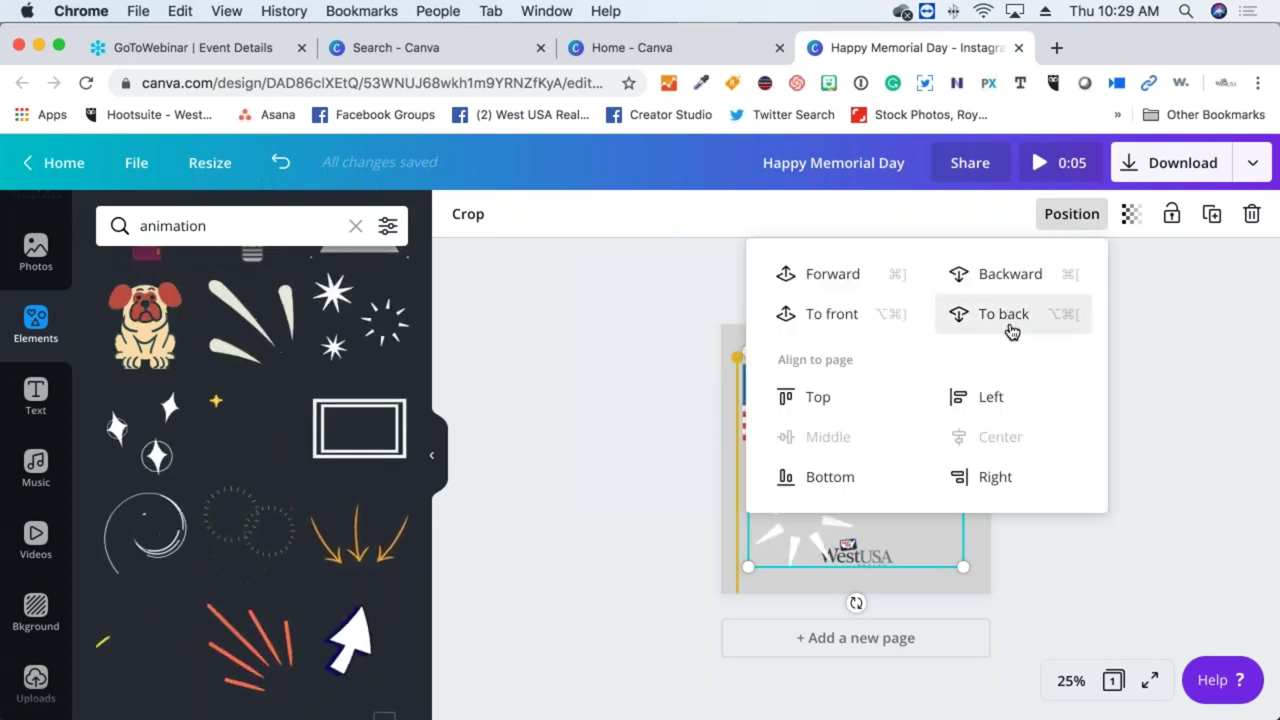
click(1011, 289)
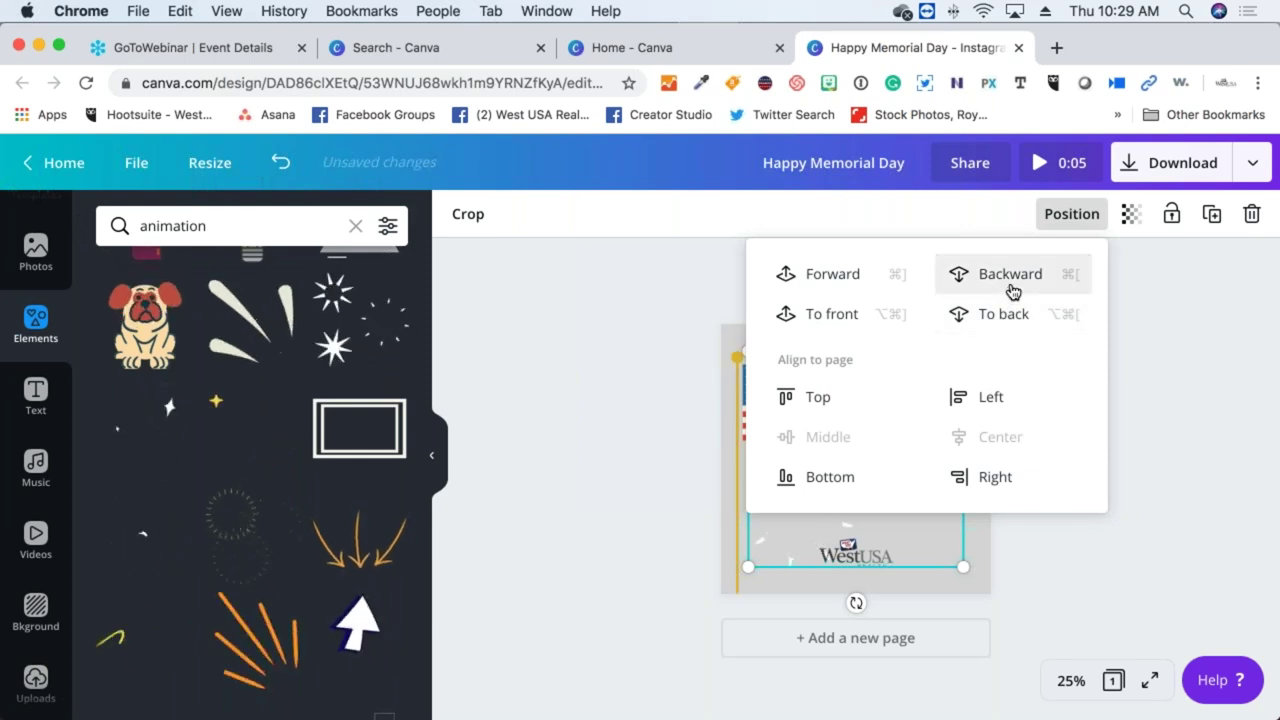
click(1012, 289)
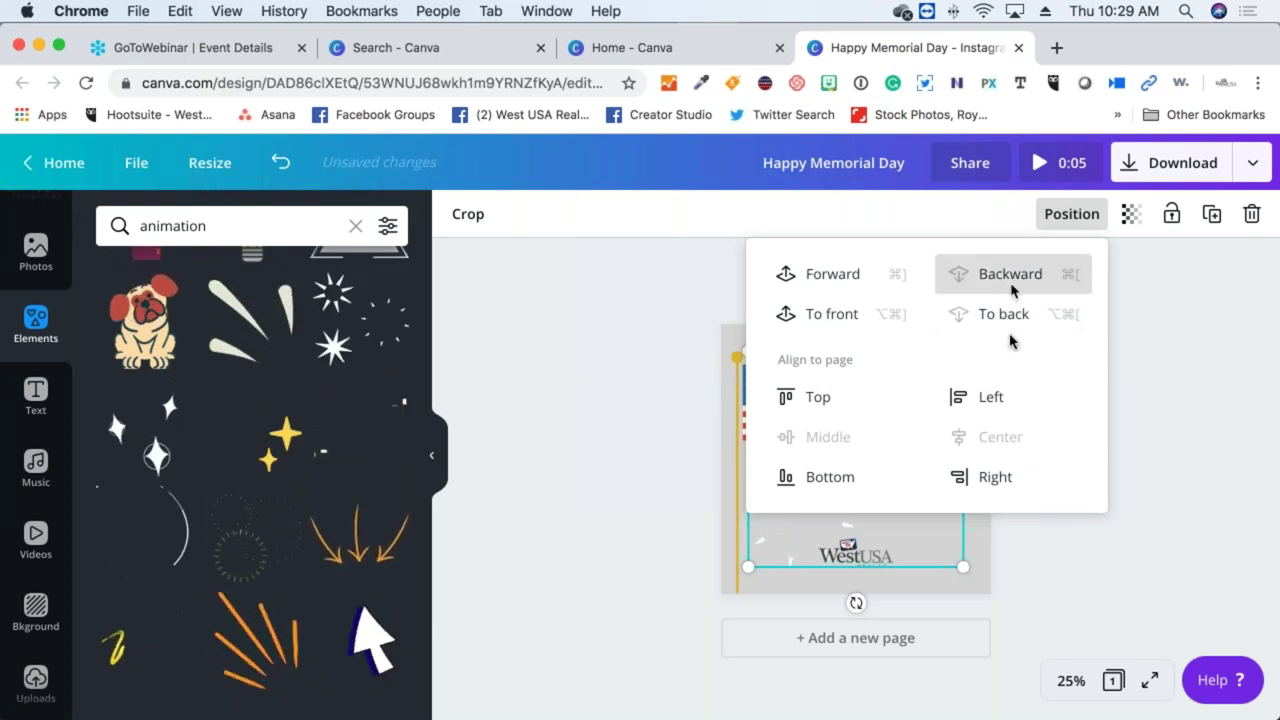
click(1136, 440)
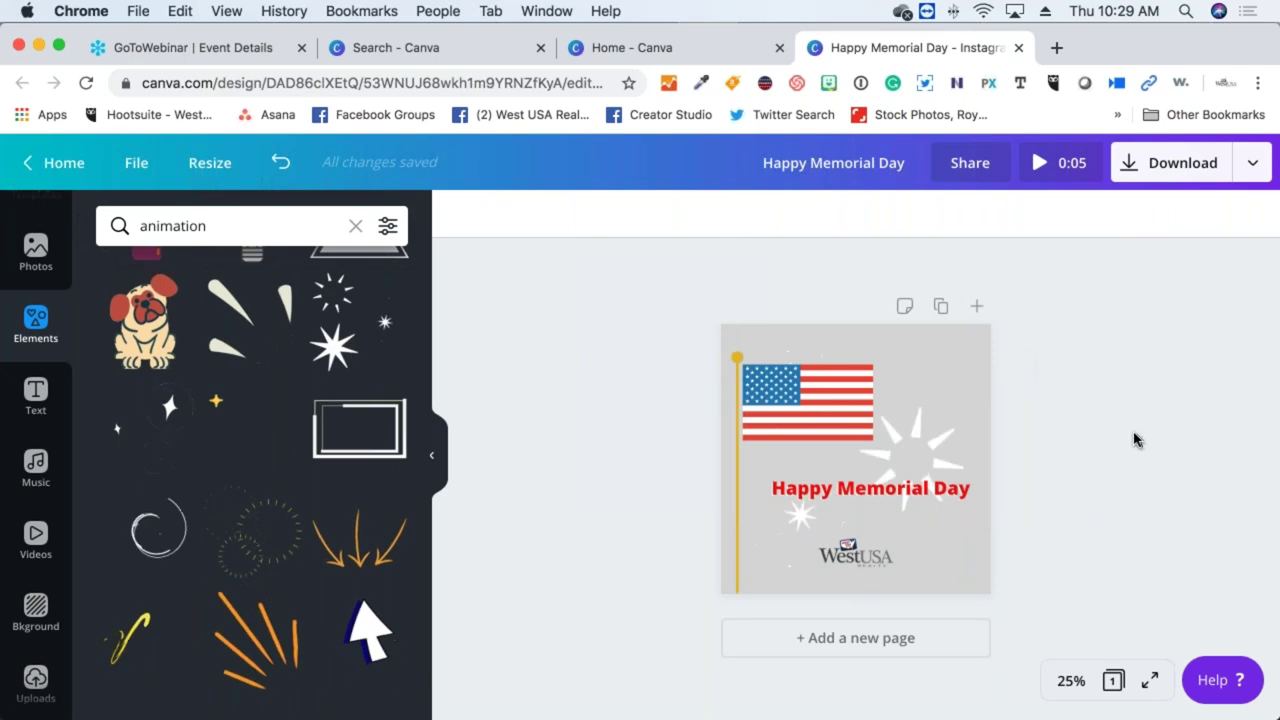
Shift the sparkle burst up and to the right on the post
click(914, 443)
drag(914, 443, 935, 416)
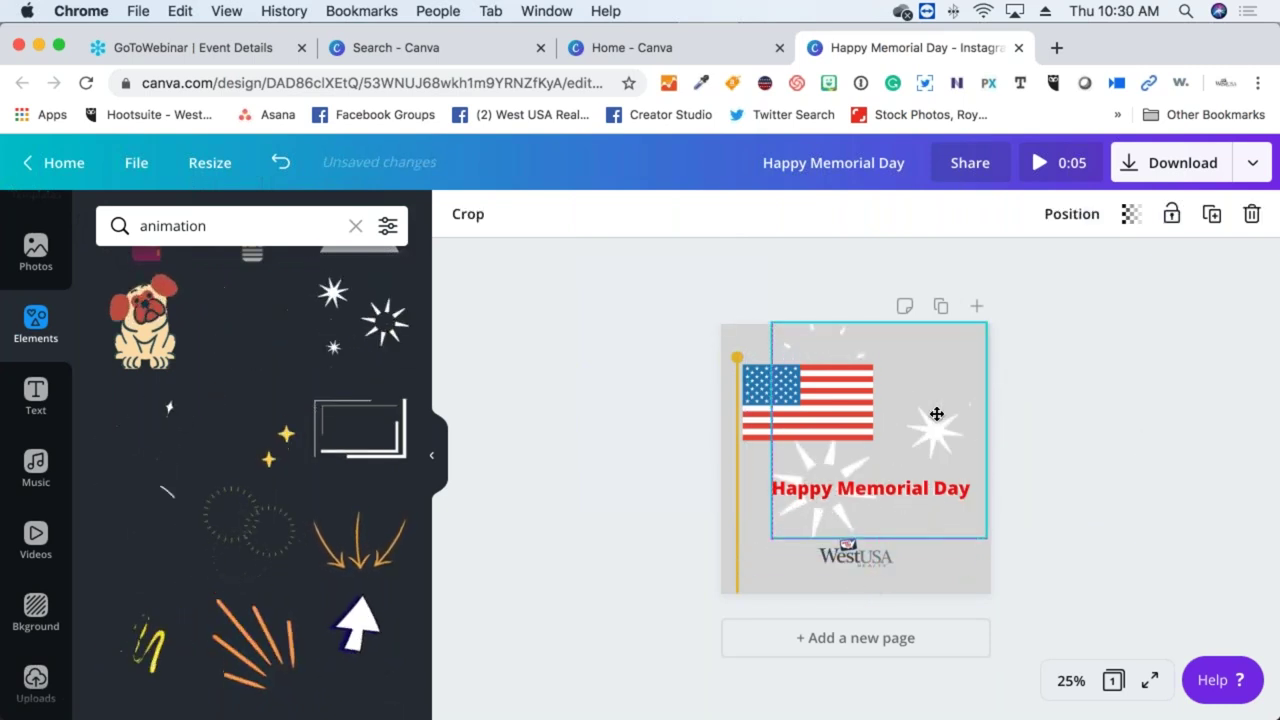
click(1111, 450)
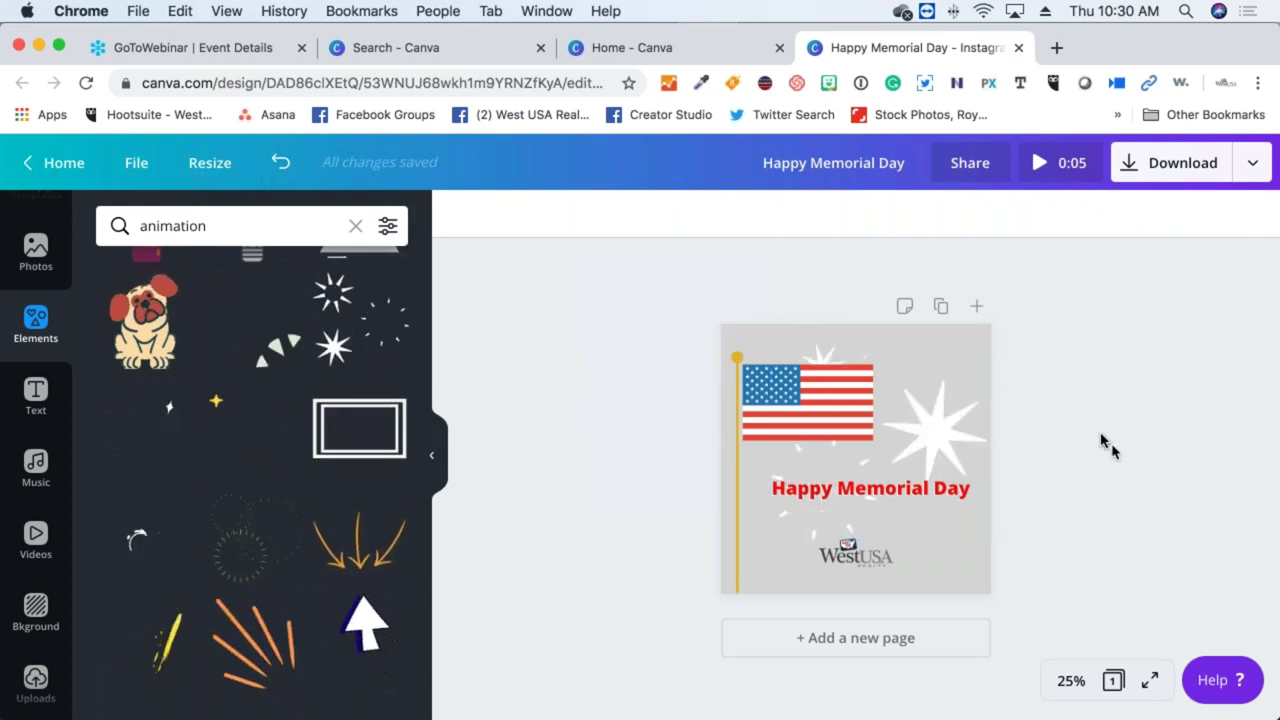
Download the Memorial Day post as an MP4 video file
click(1154, 174)
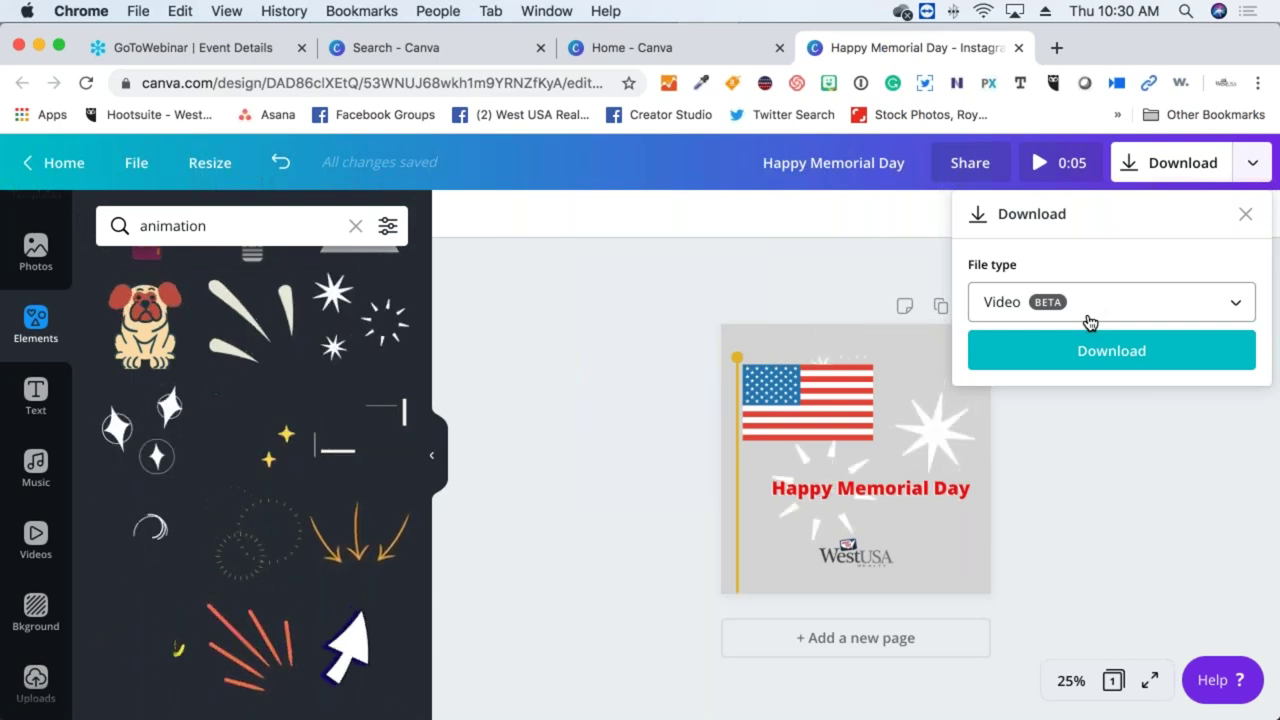
click(1078, 358)
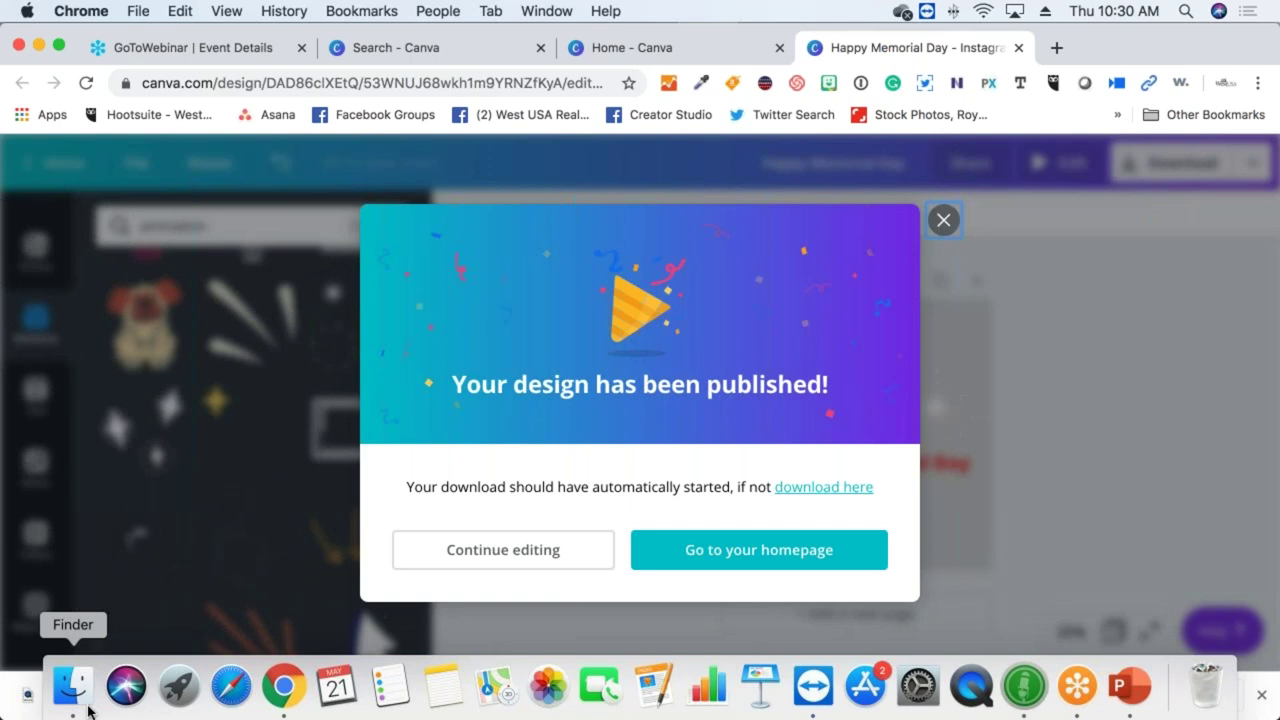
Open Happy Memorial Day.mp4 from the Downloads folder in Finder
click(86, 695)
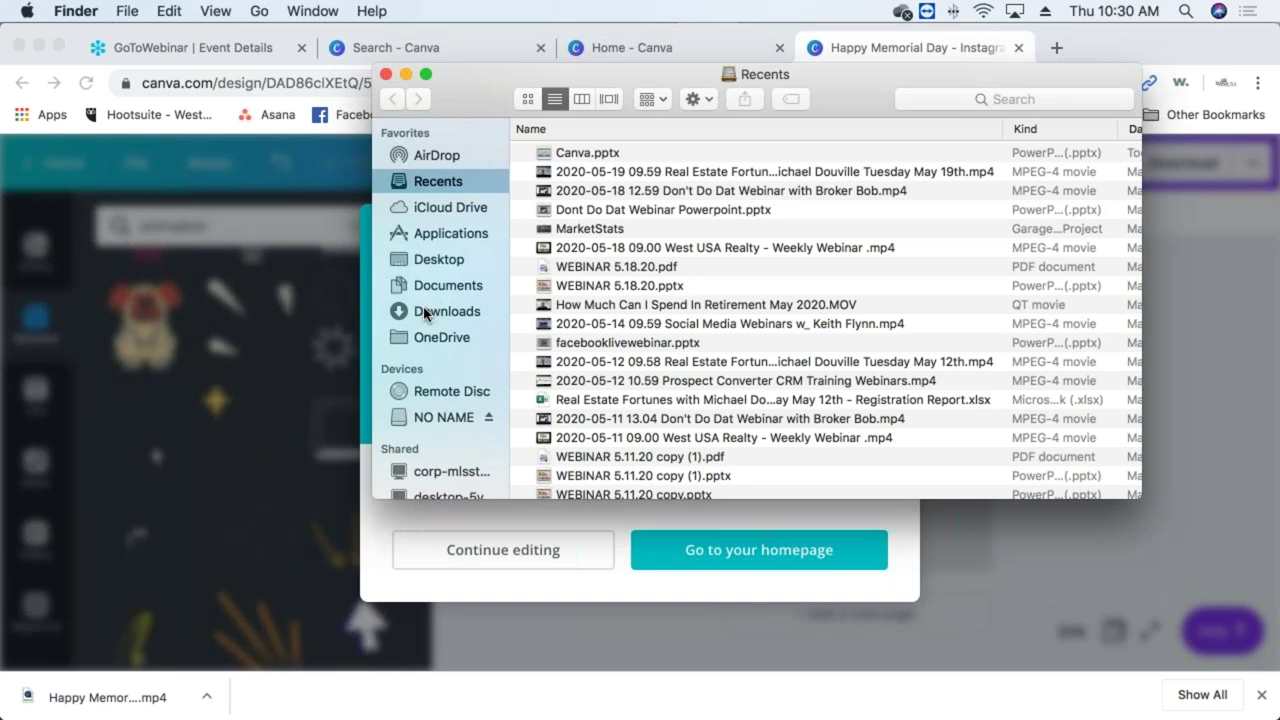
click(425, 314)
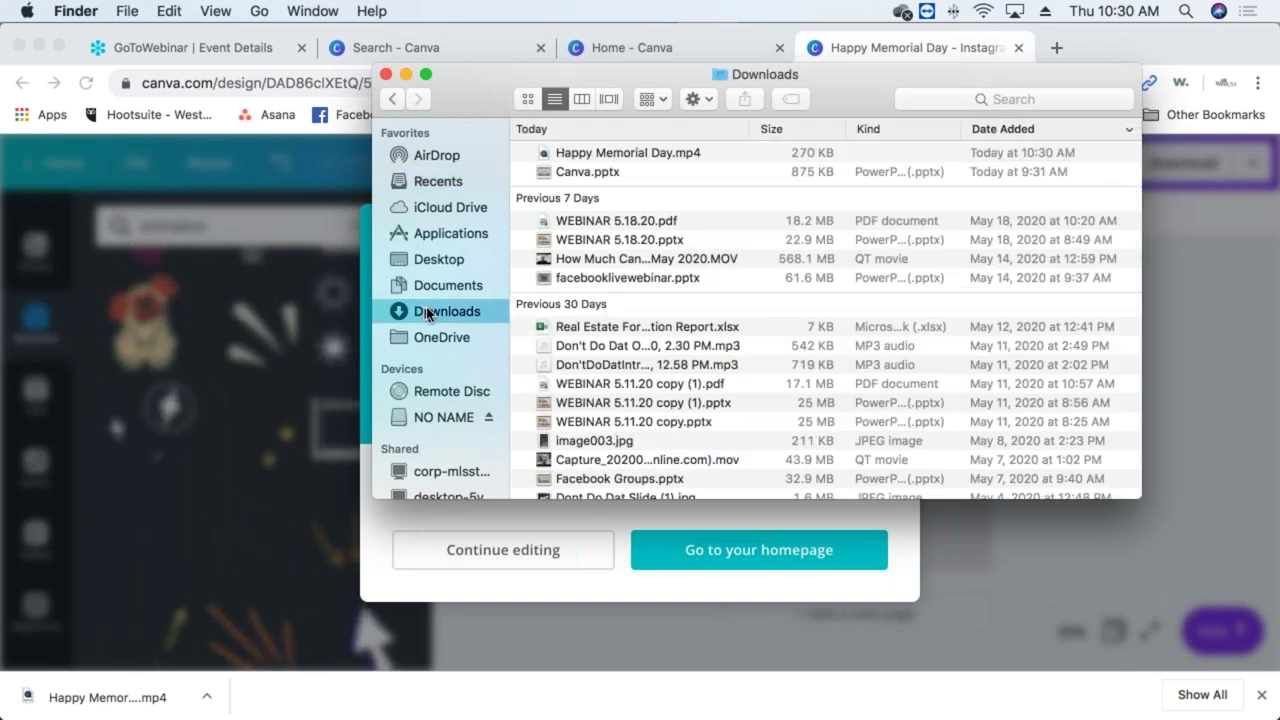
click(610, 151)
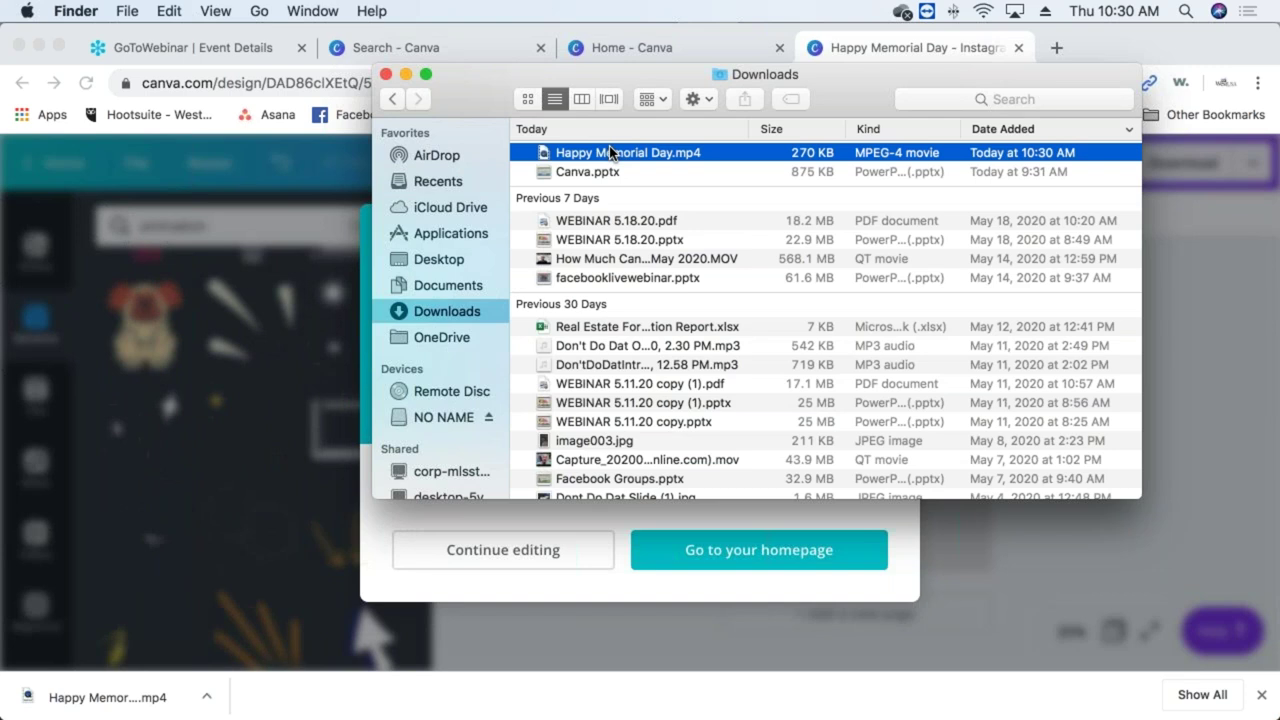
double_click(612, 152)
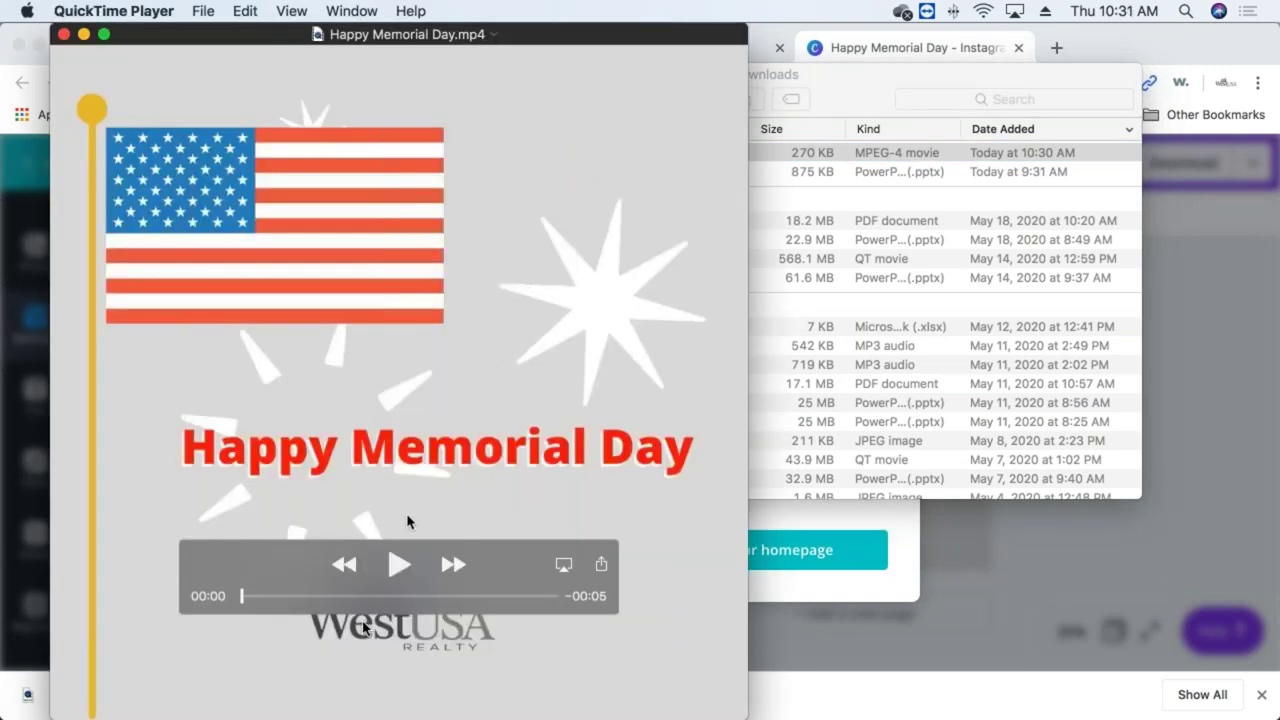
Play the 5-second Happy Memorial Day clip in QuickTime Player, then close it
click(397, 565)
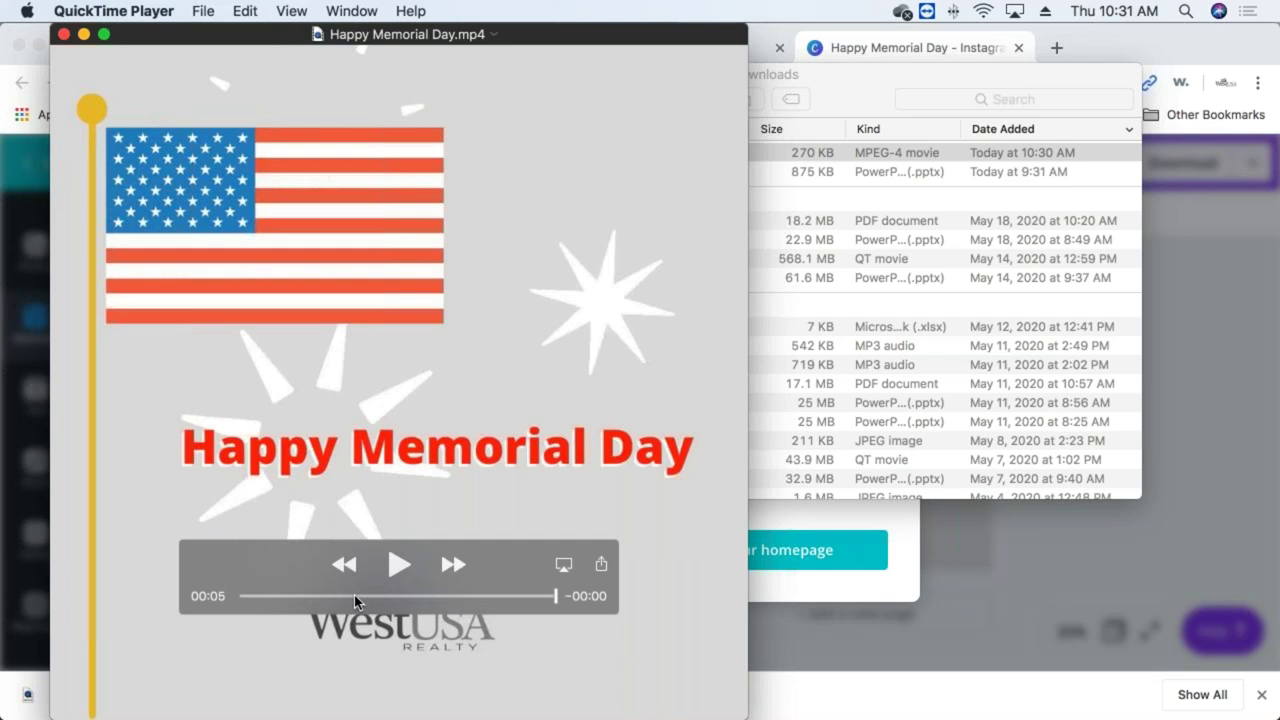
double_click(68, 42)
key(super+w)
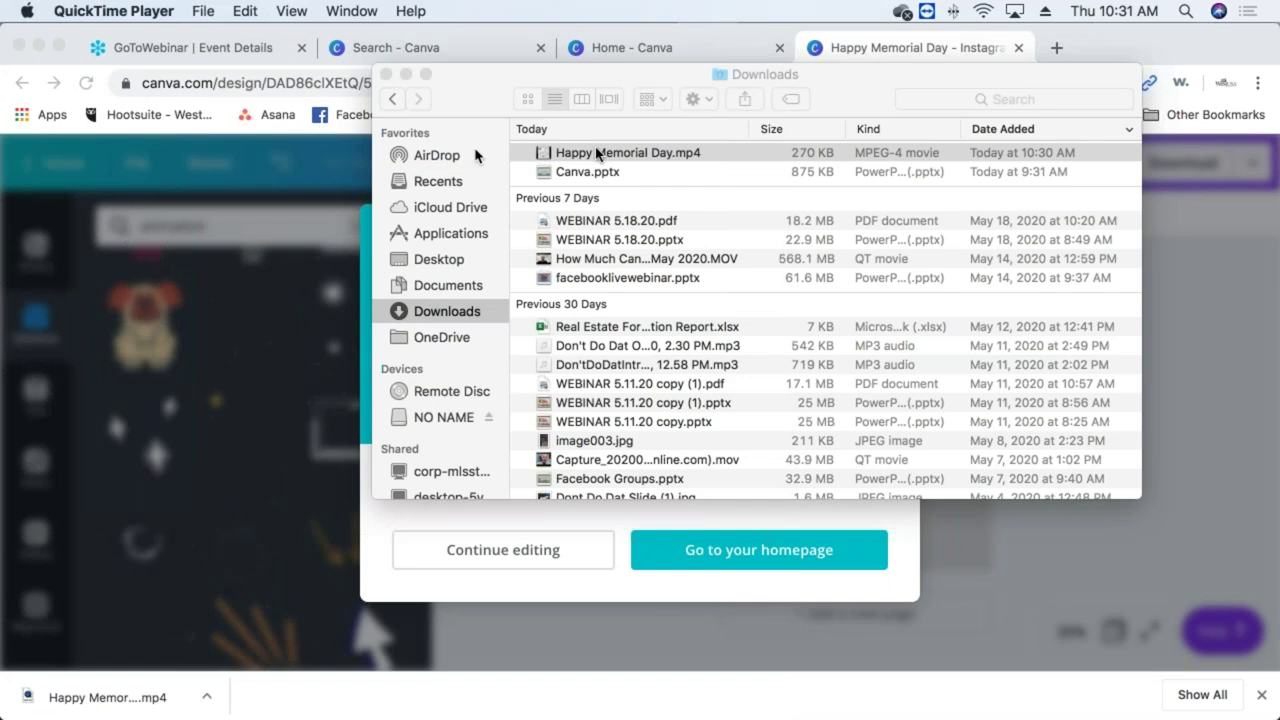
Leave the MP4 in place, close the Finder Downloads window and return to Chrome
drag(648, 156, 450, 162)
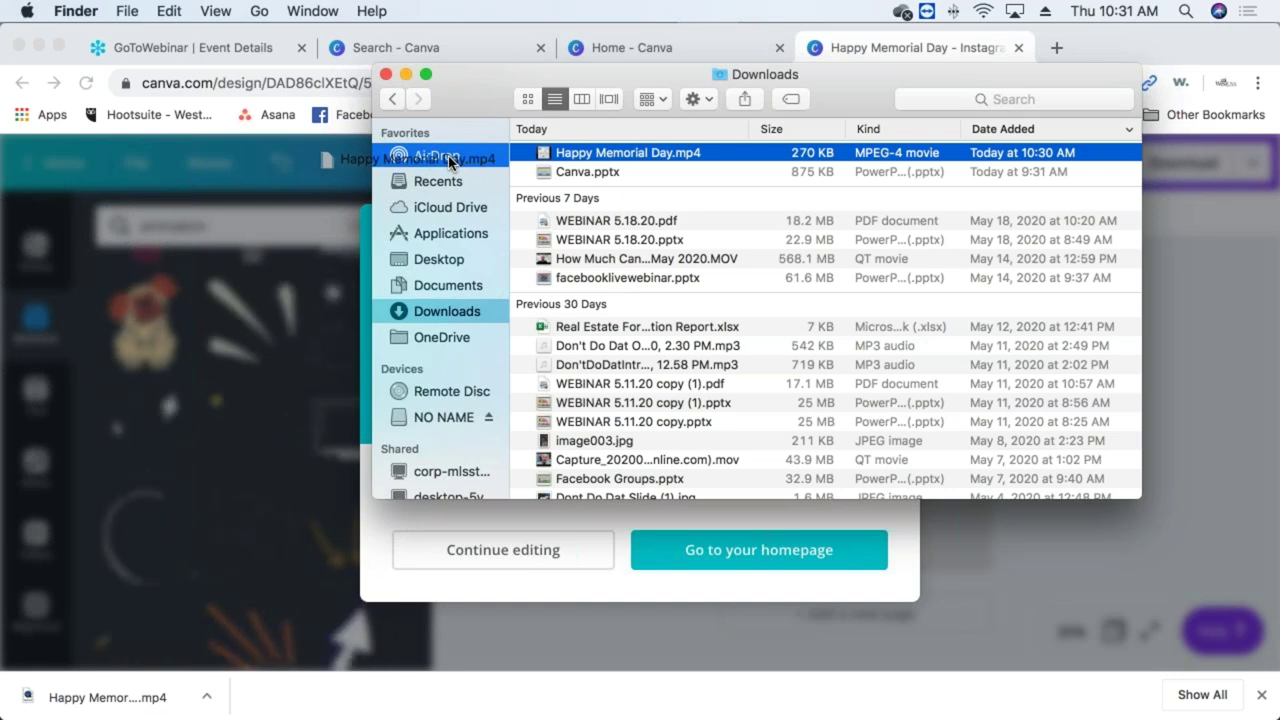
drag(450, 162, 578, 163)
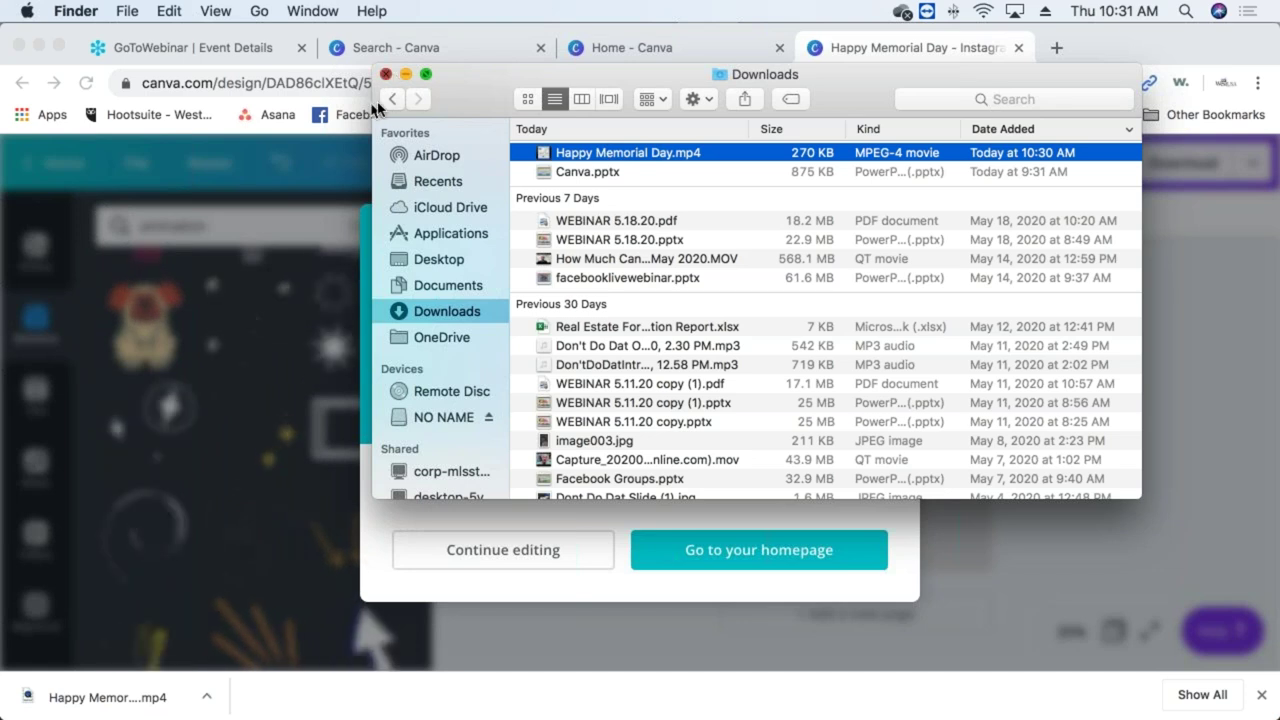
key(super+w)
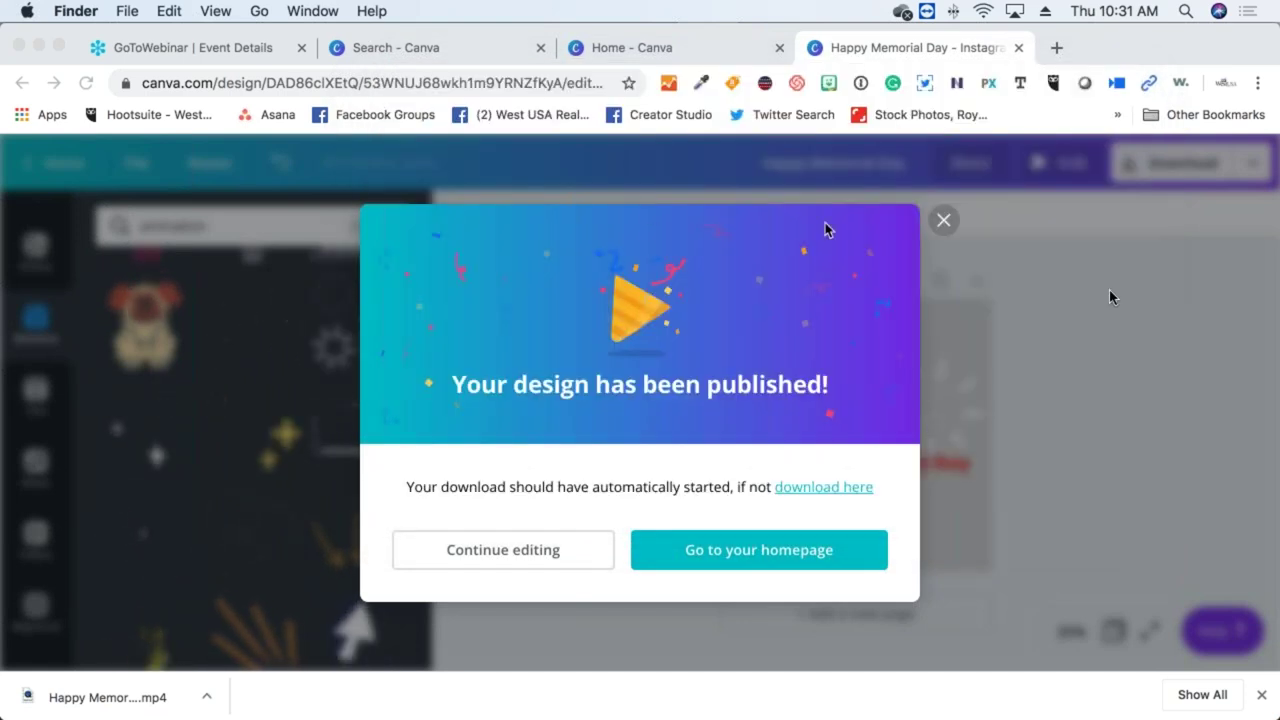
click(940, 226)
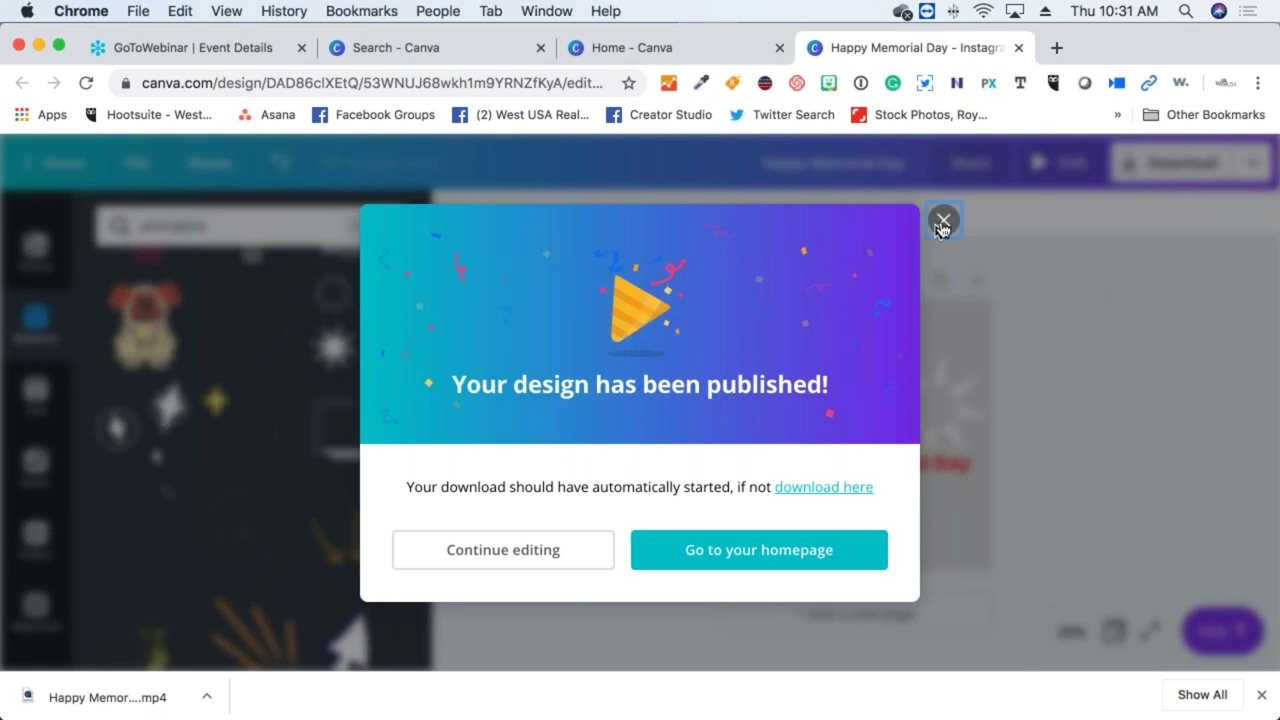
Close the 'Your design has been published!' dialog
click(942, 222)
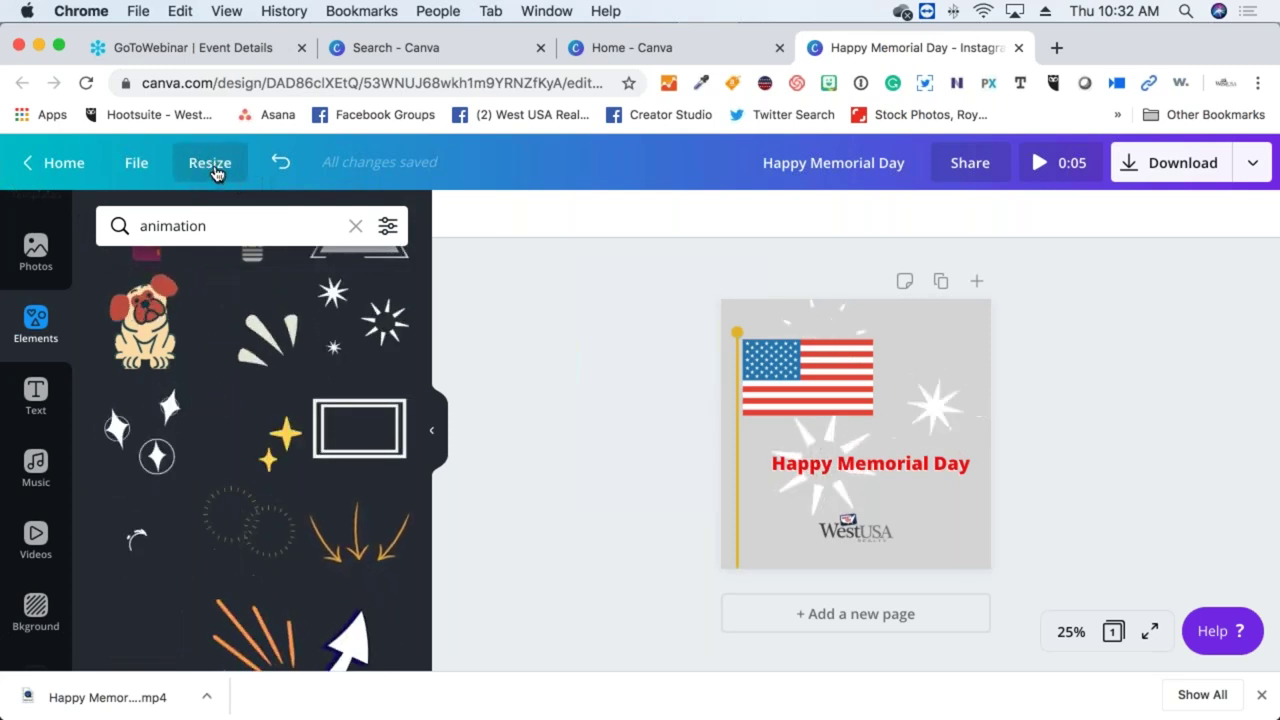
Create a Facebook Post (940 × 788 px) resized copy, 'Copy of Happy Memorial Day'
click(213, 172)
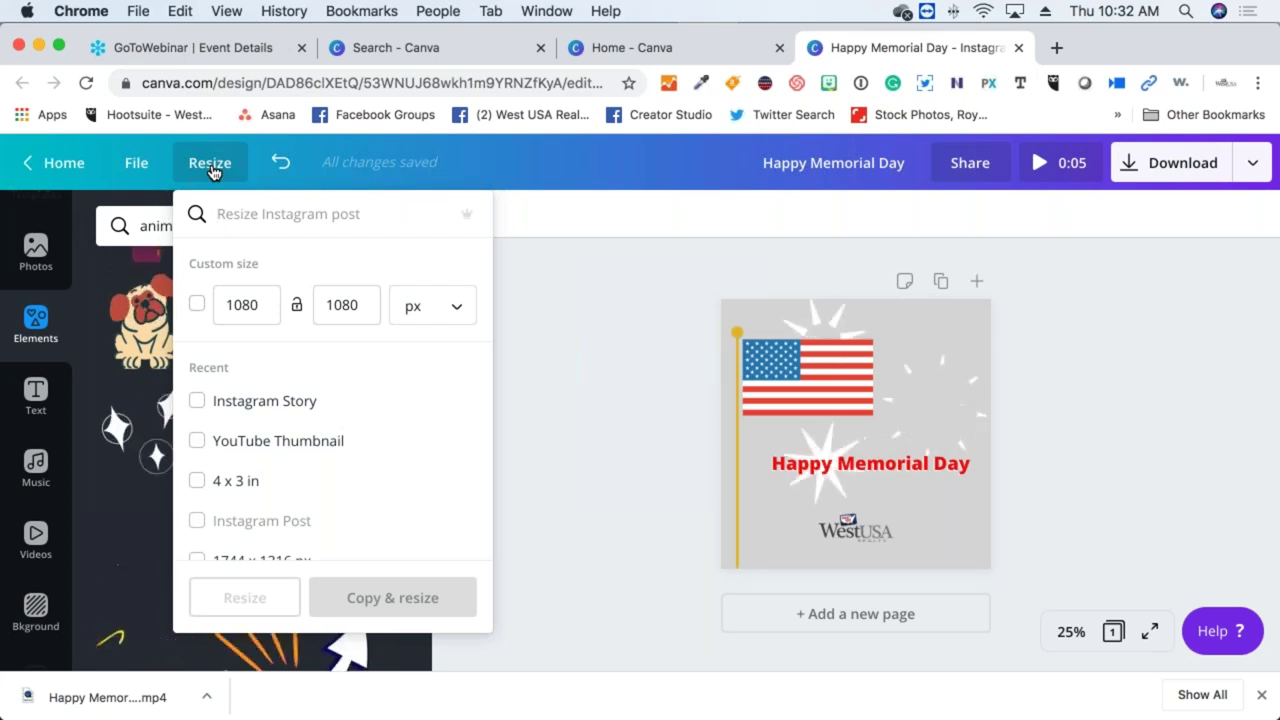
text(facebook)
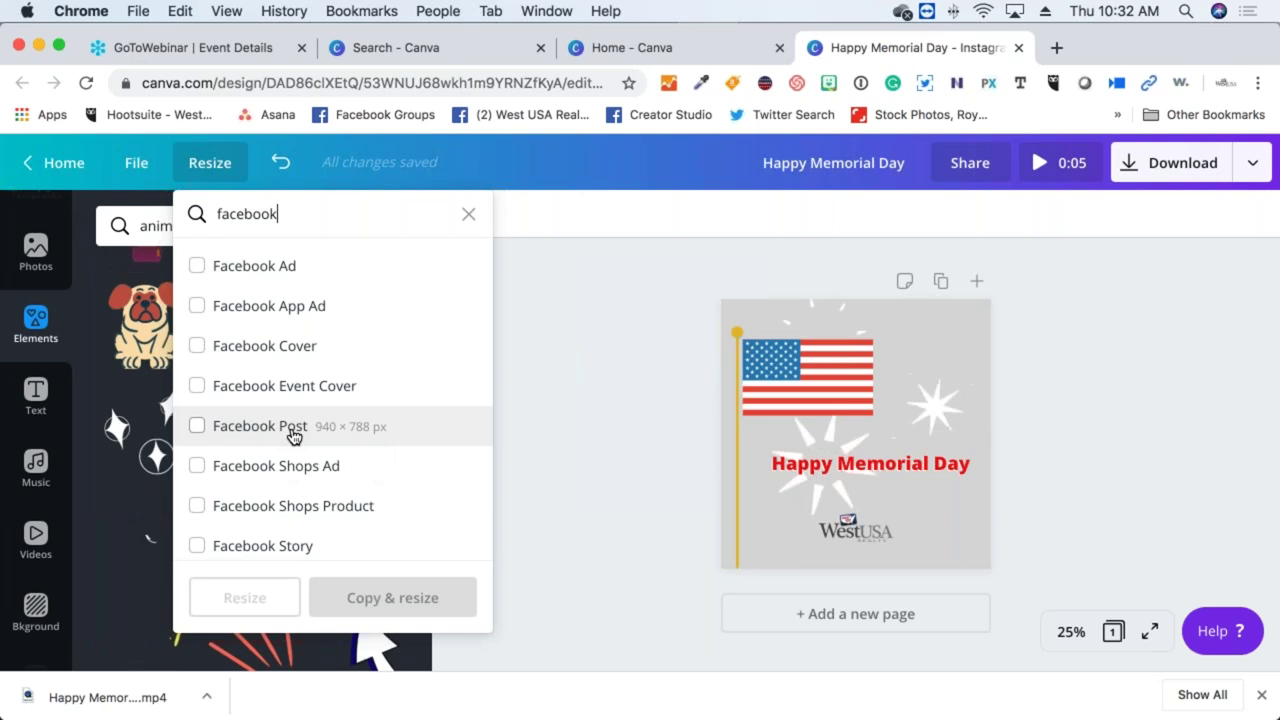
click(293, 436)
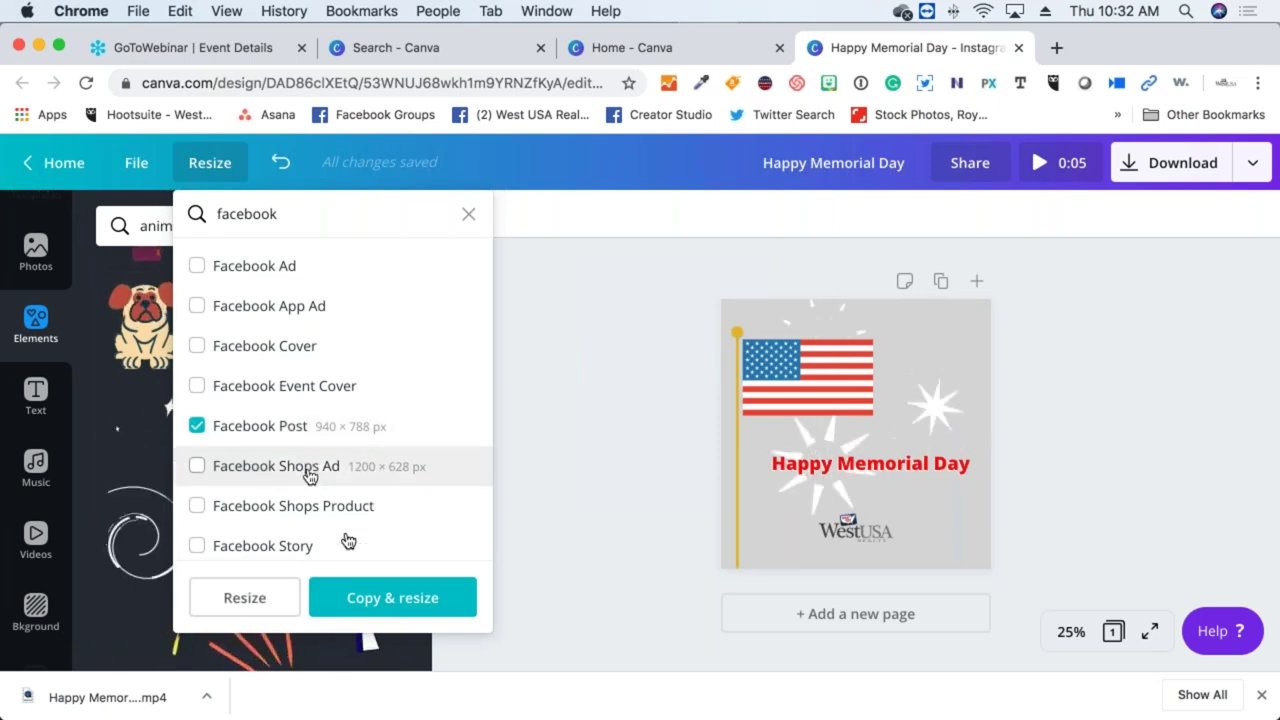
click(391, 600)
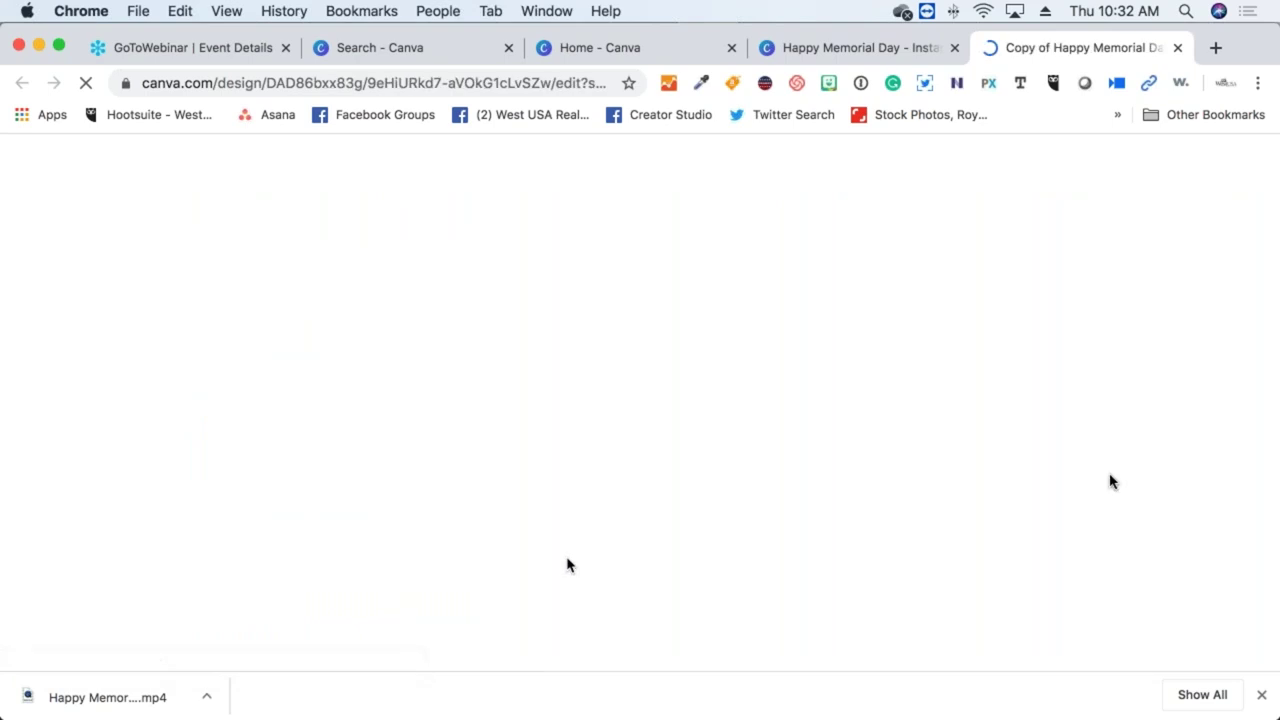
click(877, 50)
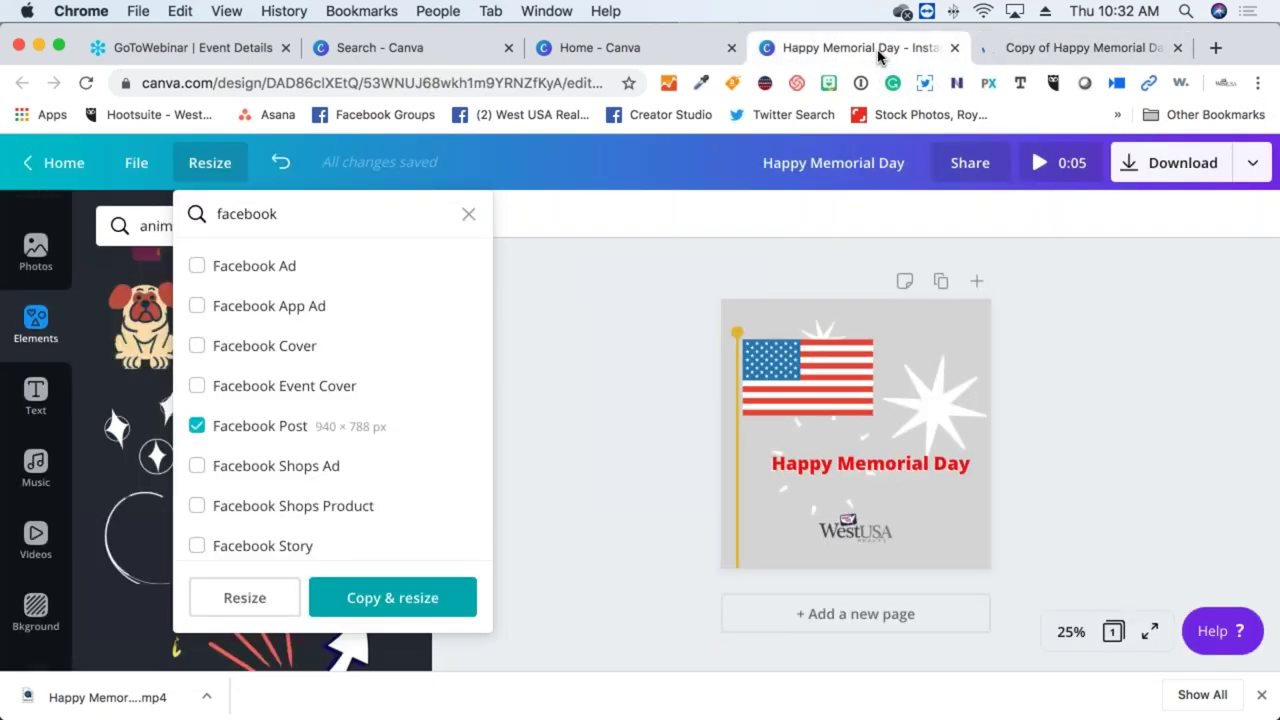
Enlarge the West USA logo and centre it horizontally in the Facebook copy
click(1051, 49)
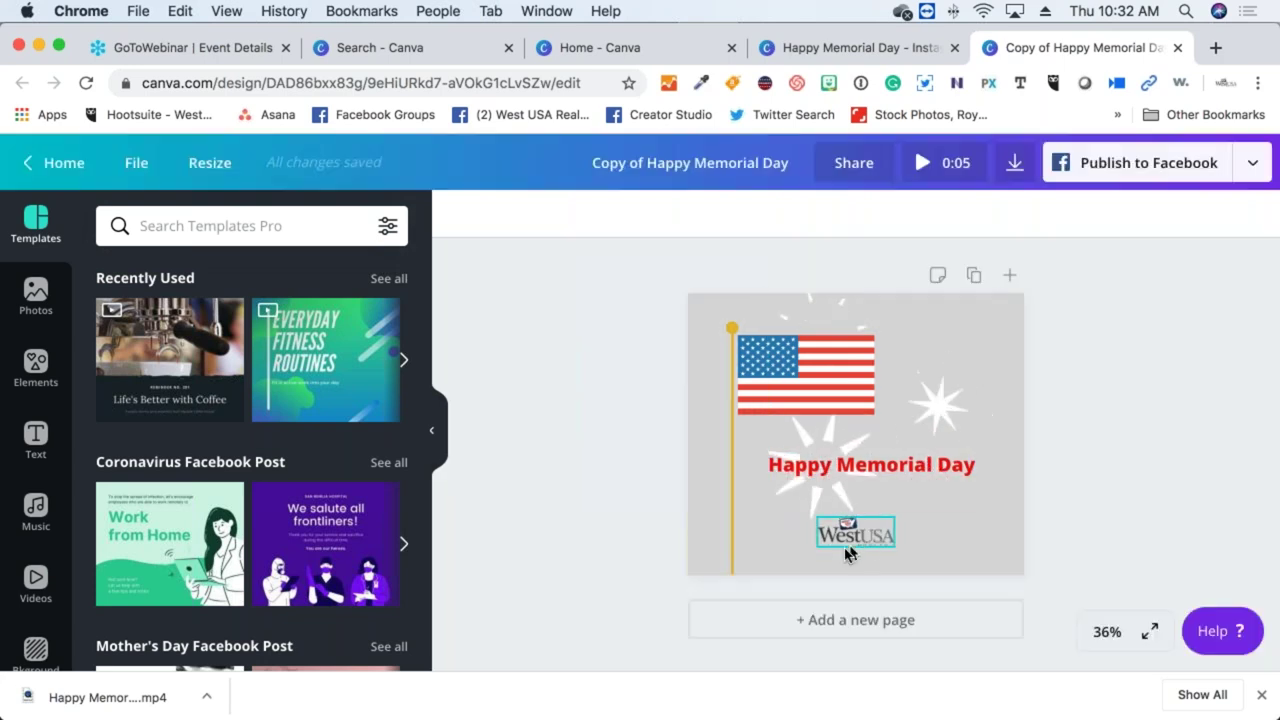
click(848, 555)
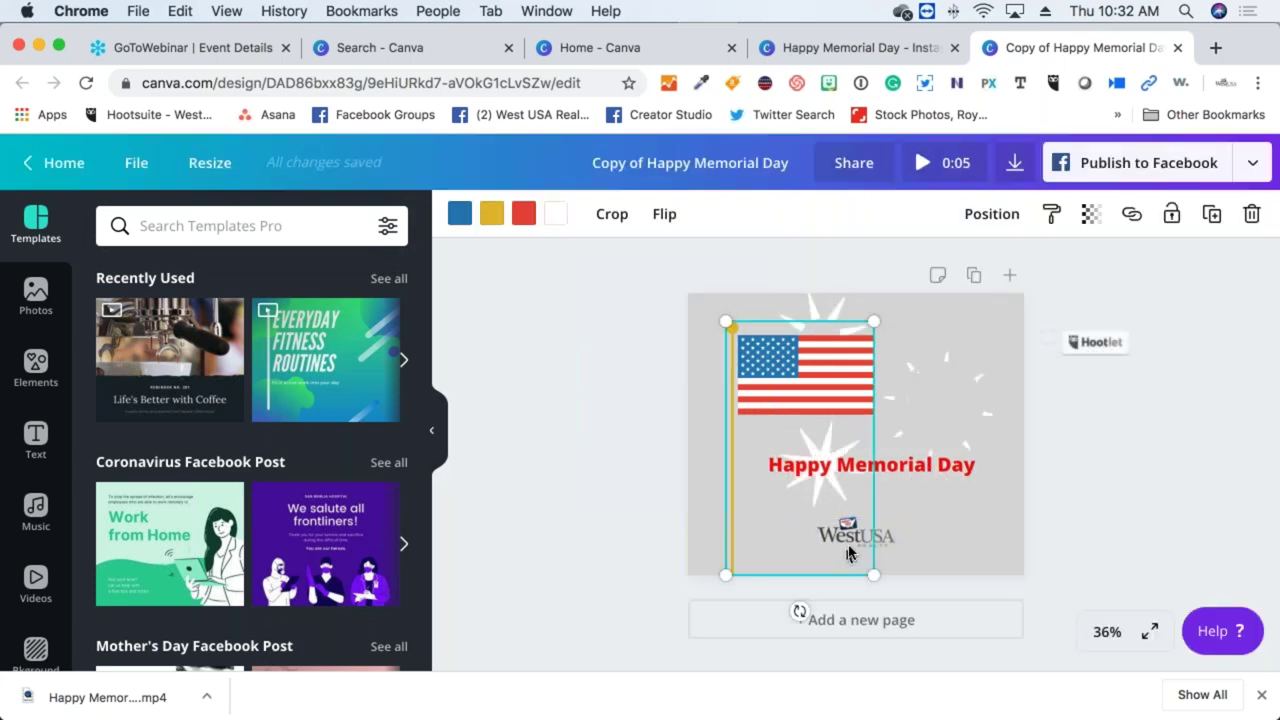
click(910, 520)
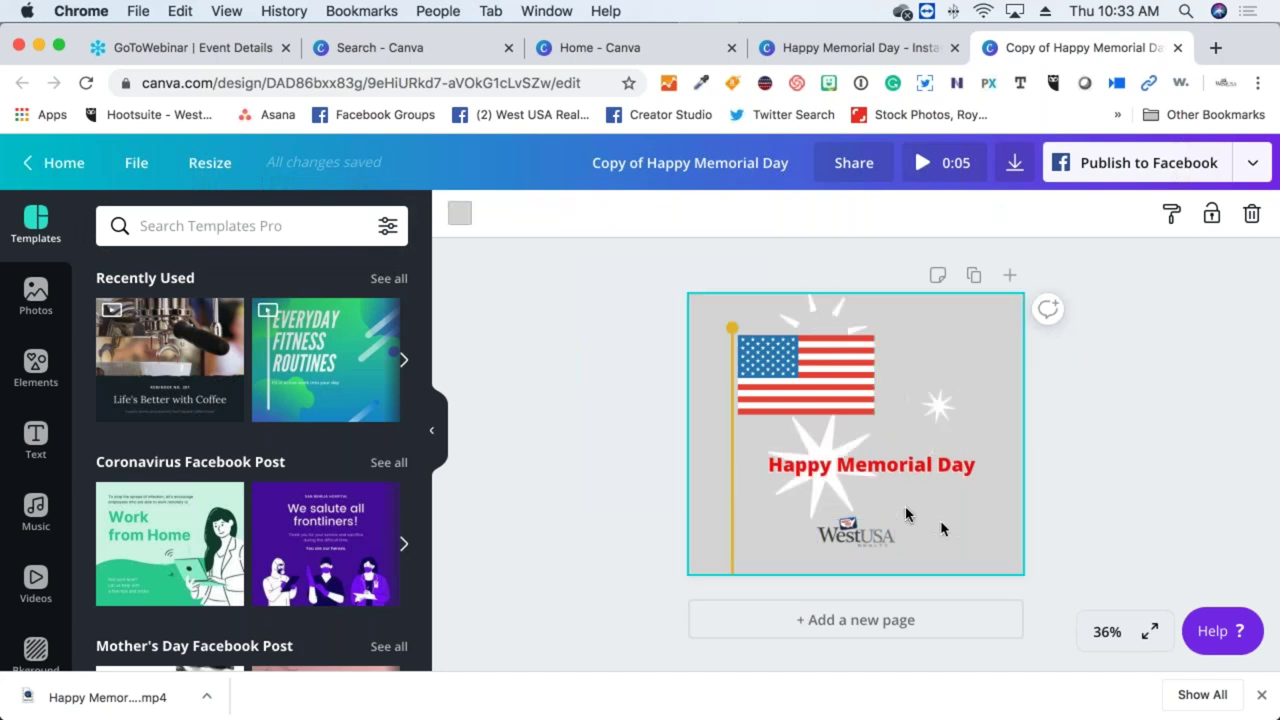
click(838, 532)
drag(820, 543, 787, 558)
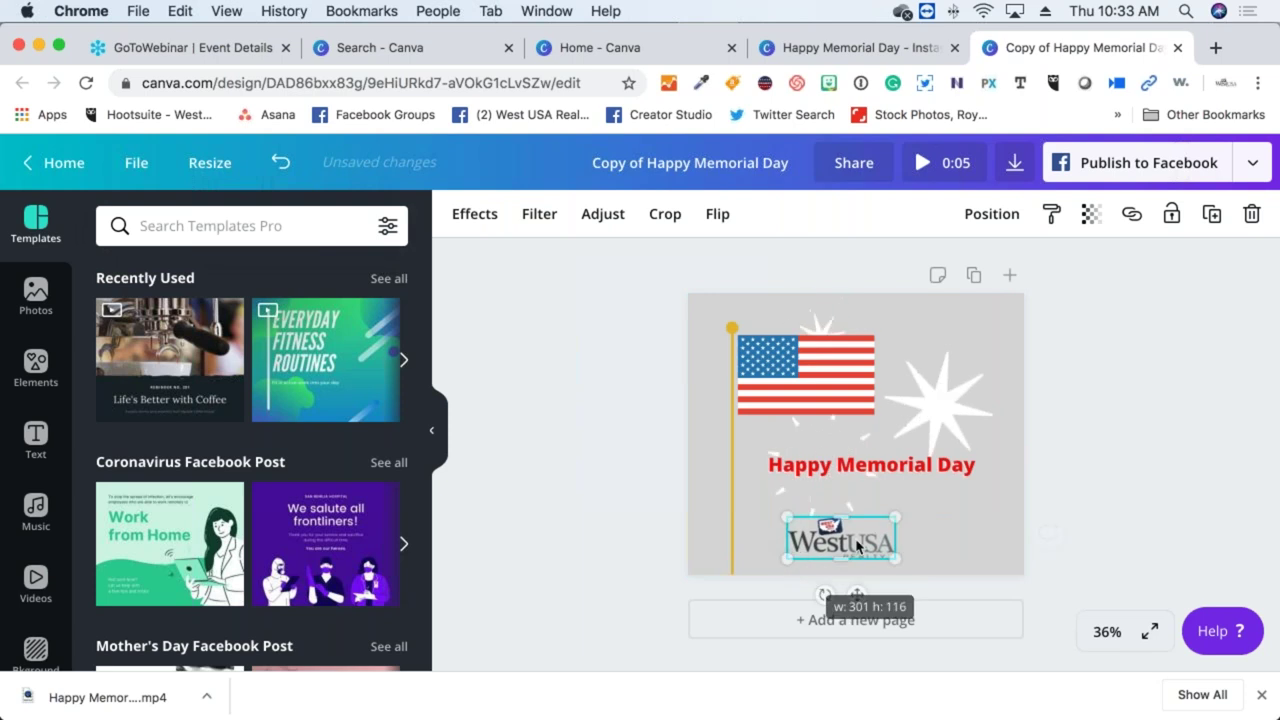
drag(894, 515, 928, 496)
mouse_move(855, 538)
mouse_down()
mouse_move(868, 534)
mouse_move(858, 538)
mouse_up()
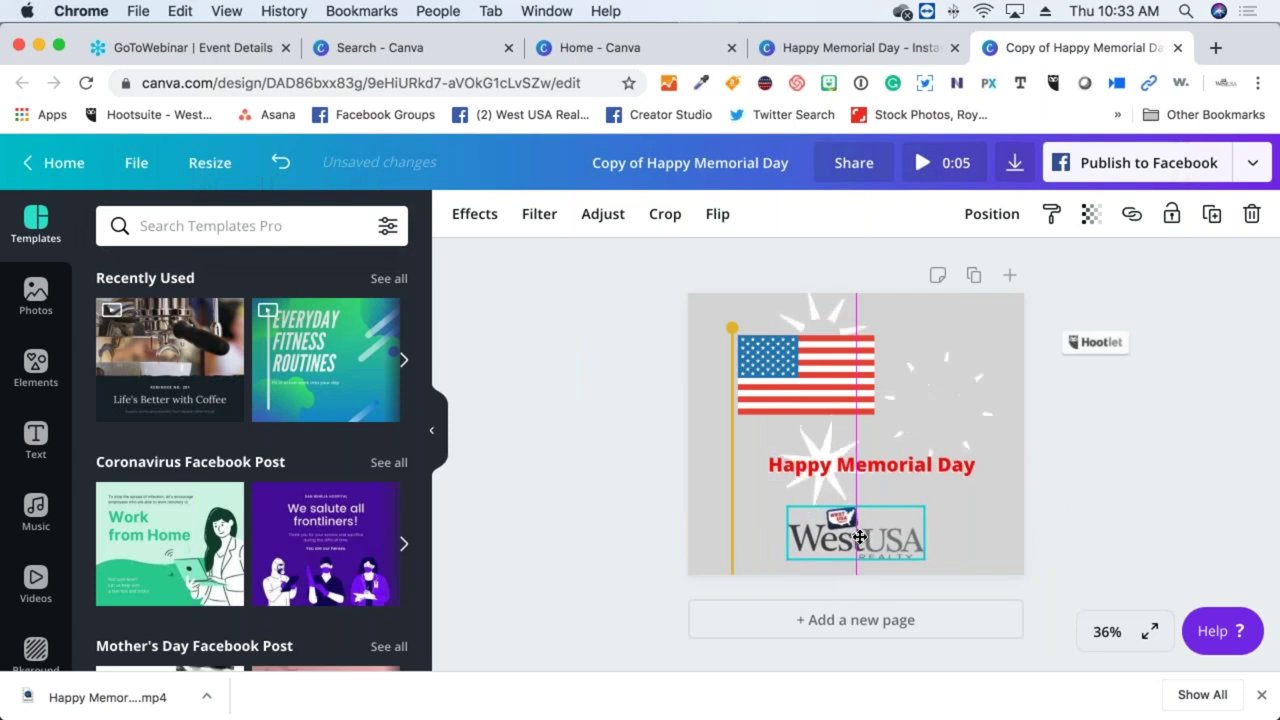
click(1132, 440)
Enlarge the red Happy Memorial Day heading, delete its stray white copy, and move it above the logo
click(879, 465)
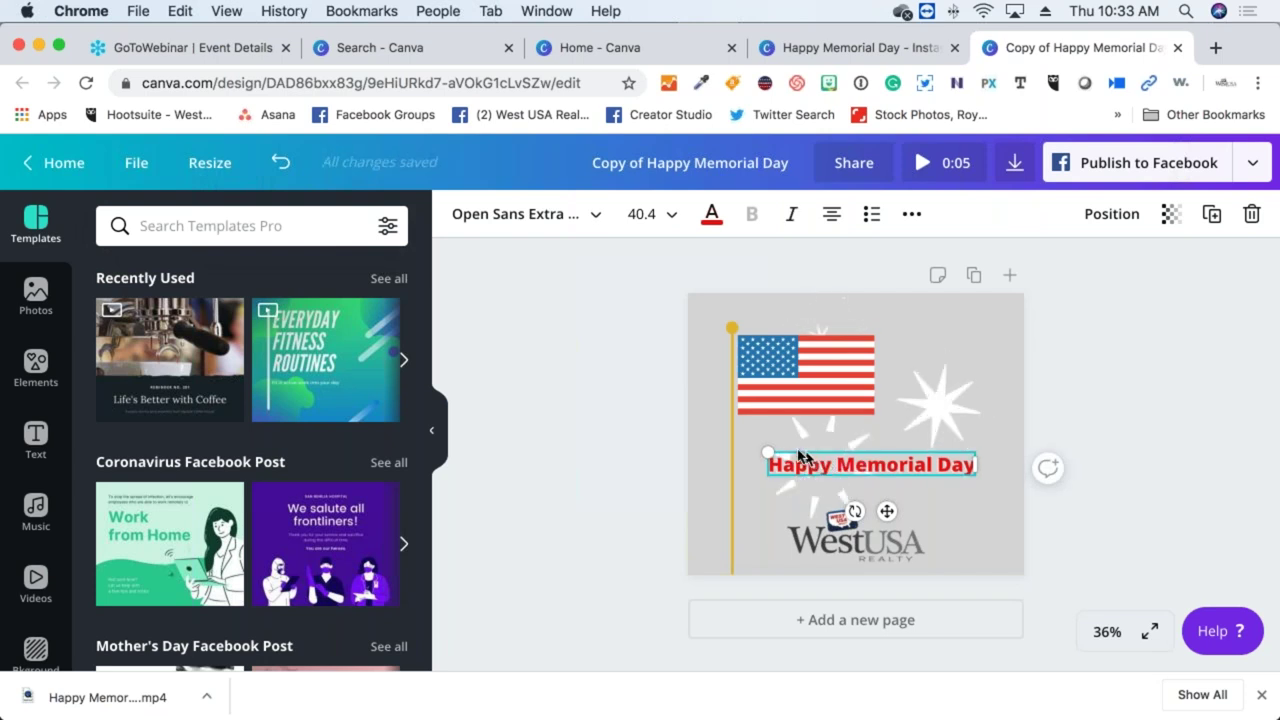
drag(761, 448, 740, 445)
drag(884, 507, 883, 506)
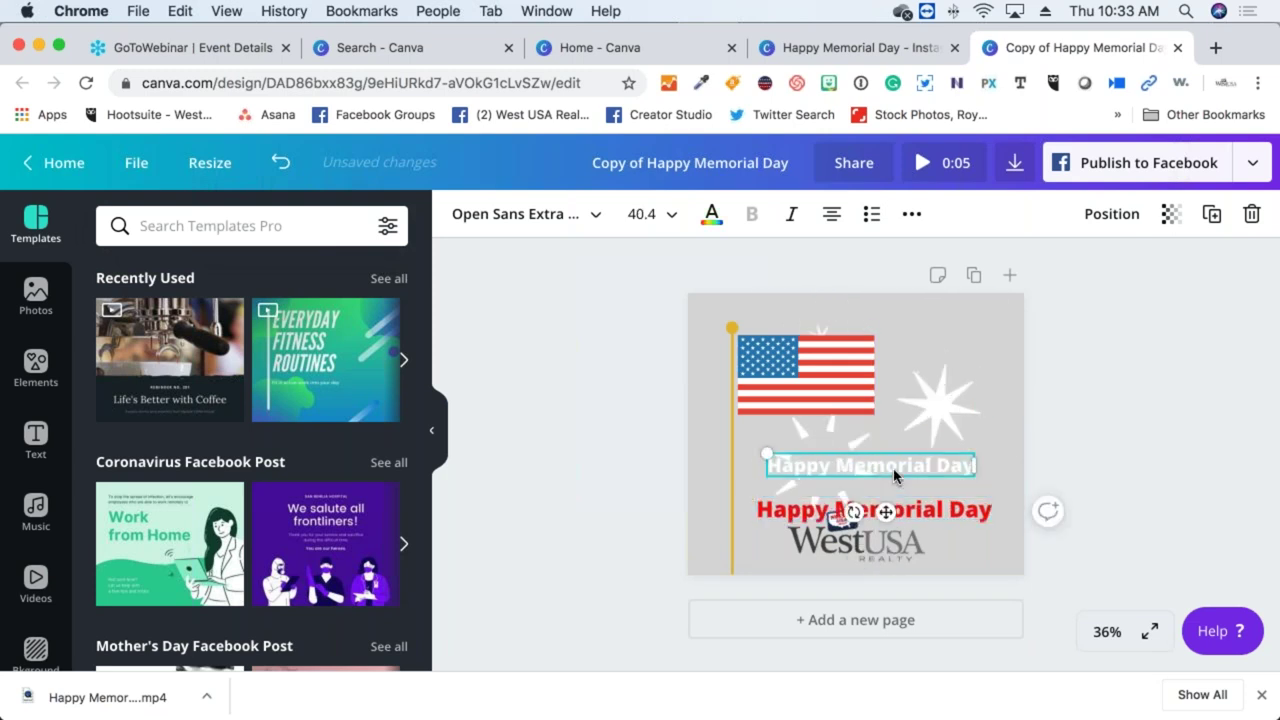
key(Delete)
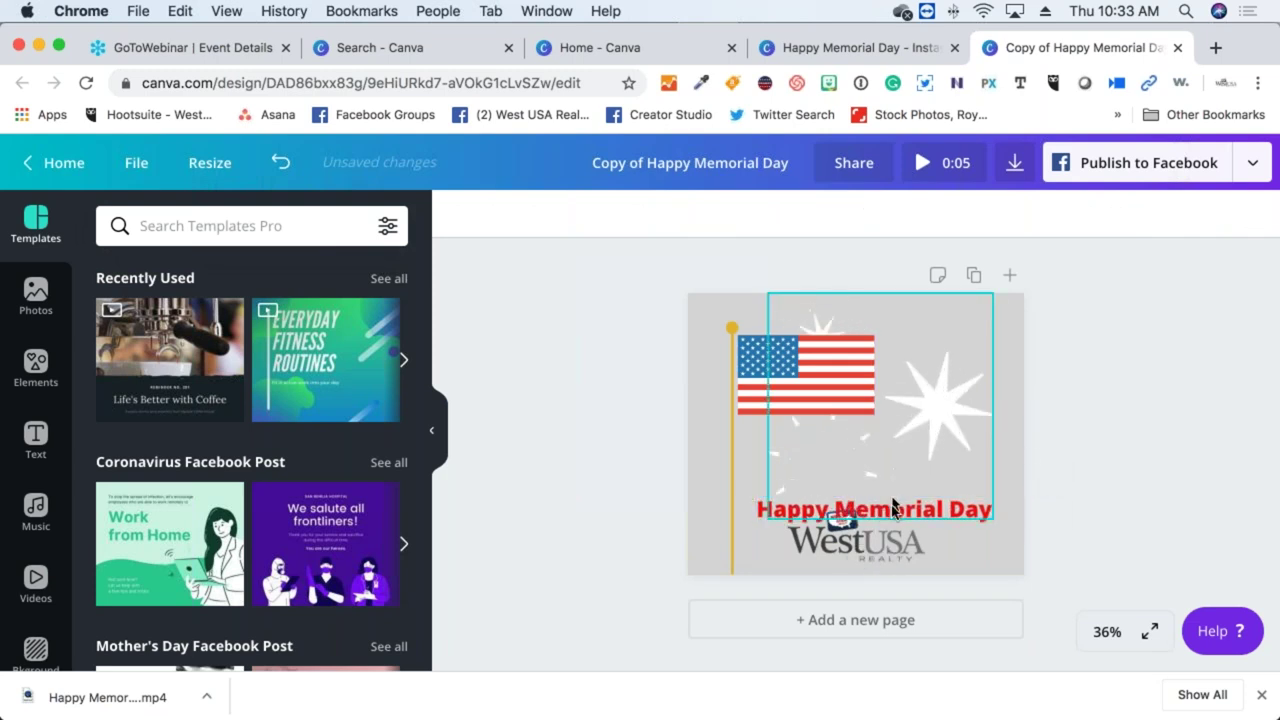
drag(893, 508, 886, 470)
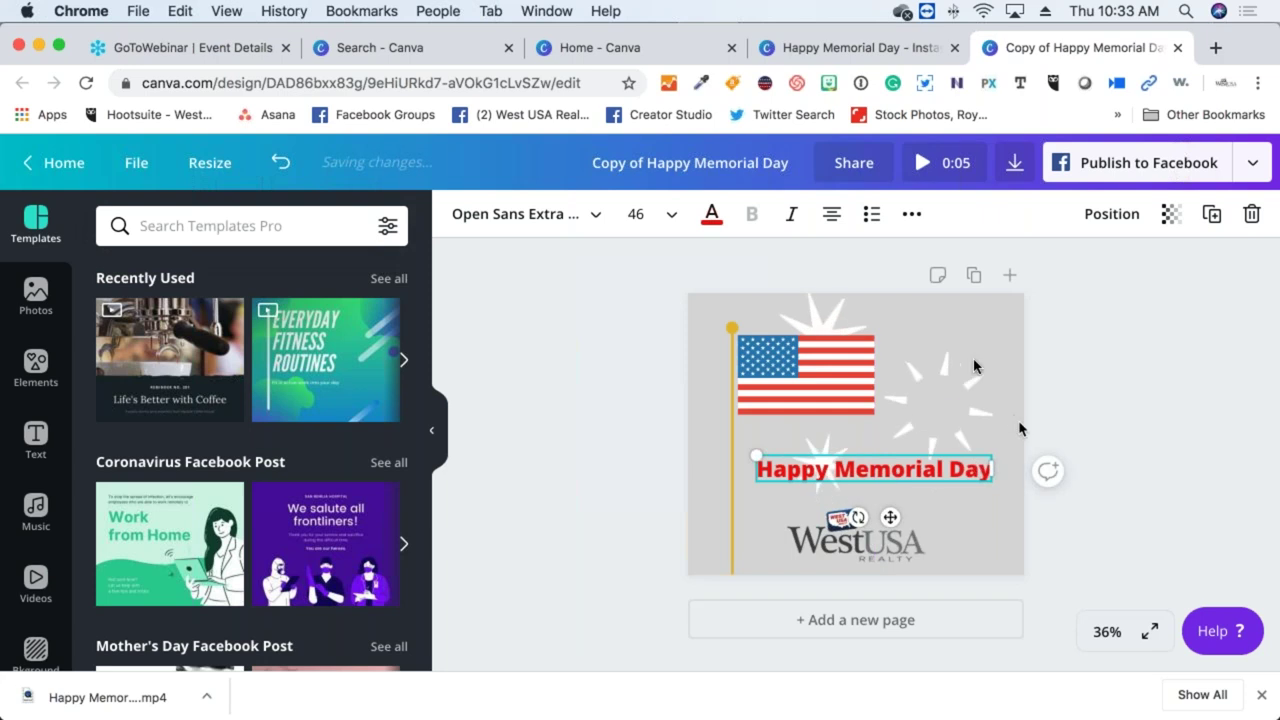
click(840, 256)
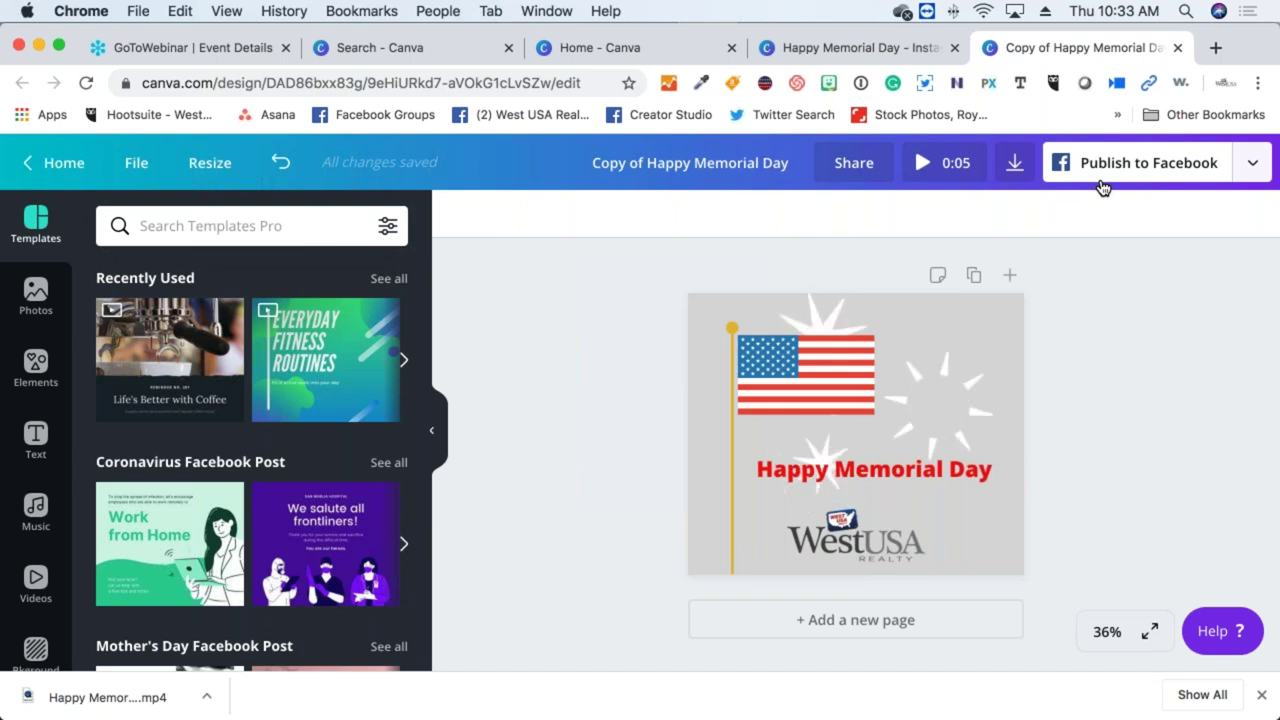
Dismiss the Publish to Facebook panel and close the 'Copy of Happy Memorial Day' tab
click(1107, 176)
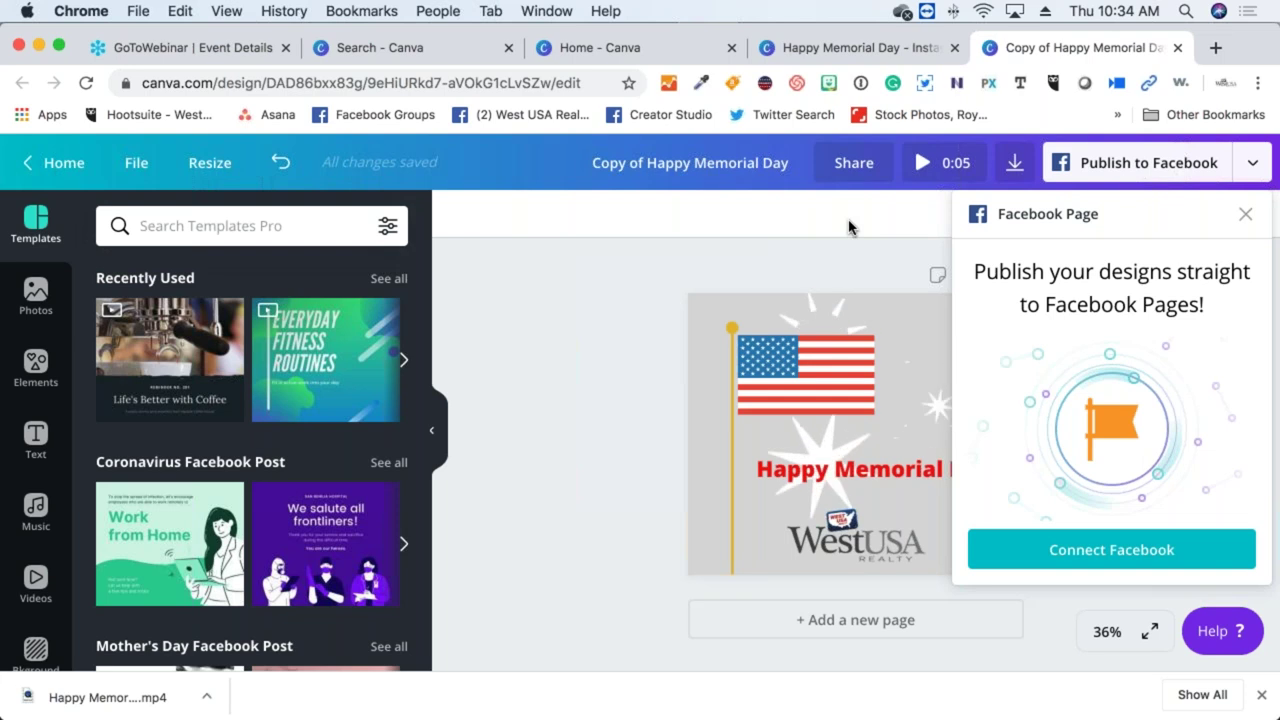
click(848, 228)
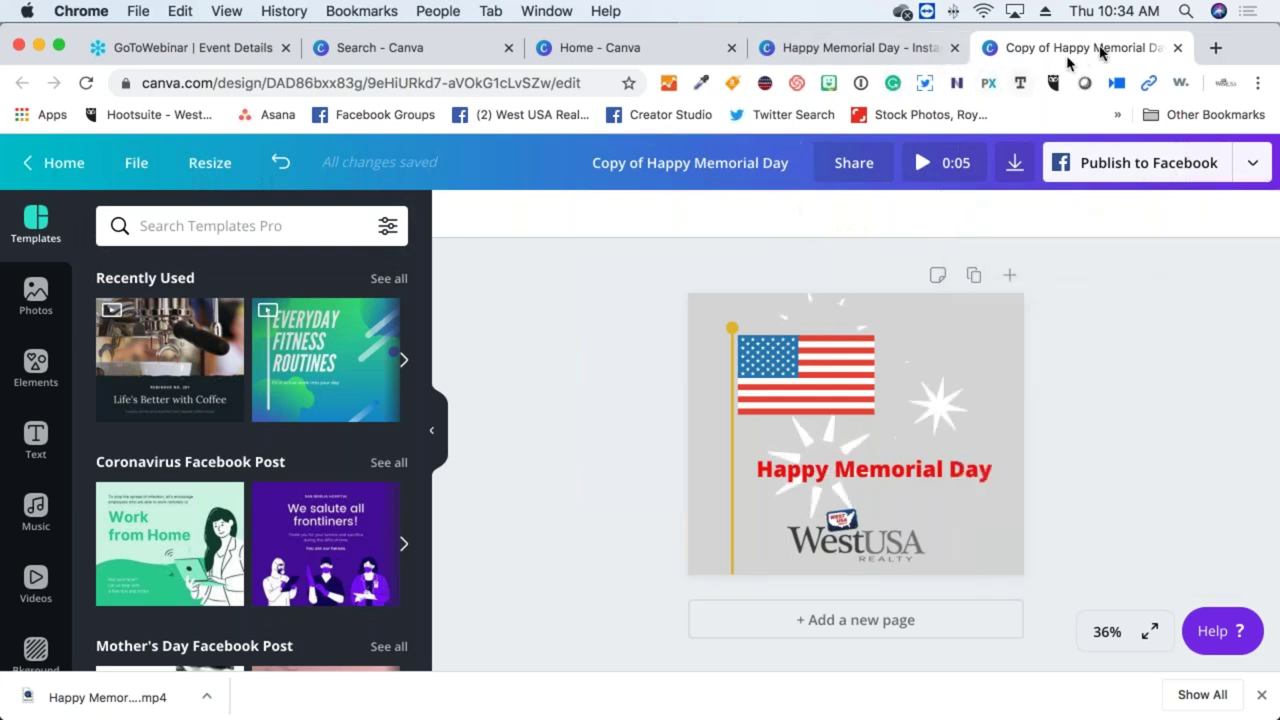
click(1179, 48)
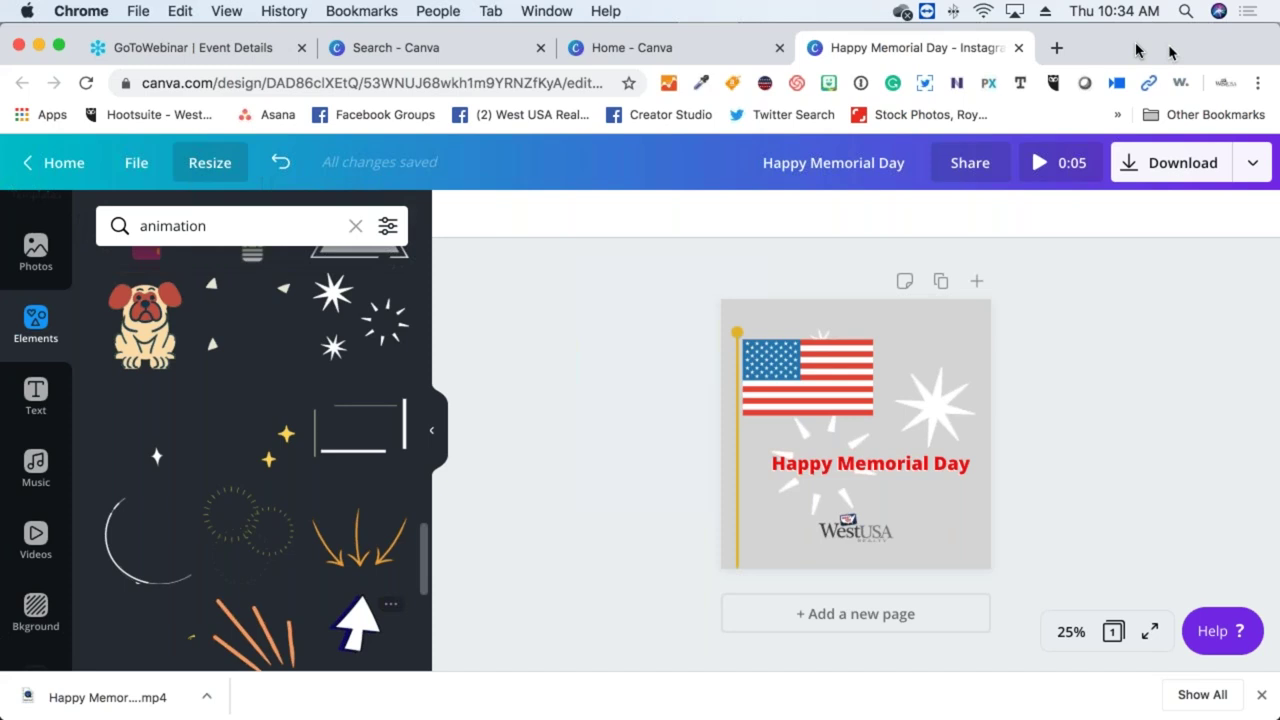
Close the Instagram design tab and search the home page for 'real estate flyer'
click(1018, 48)
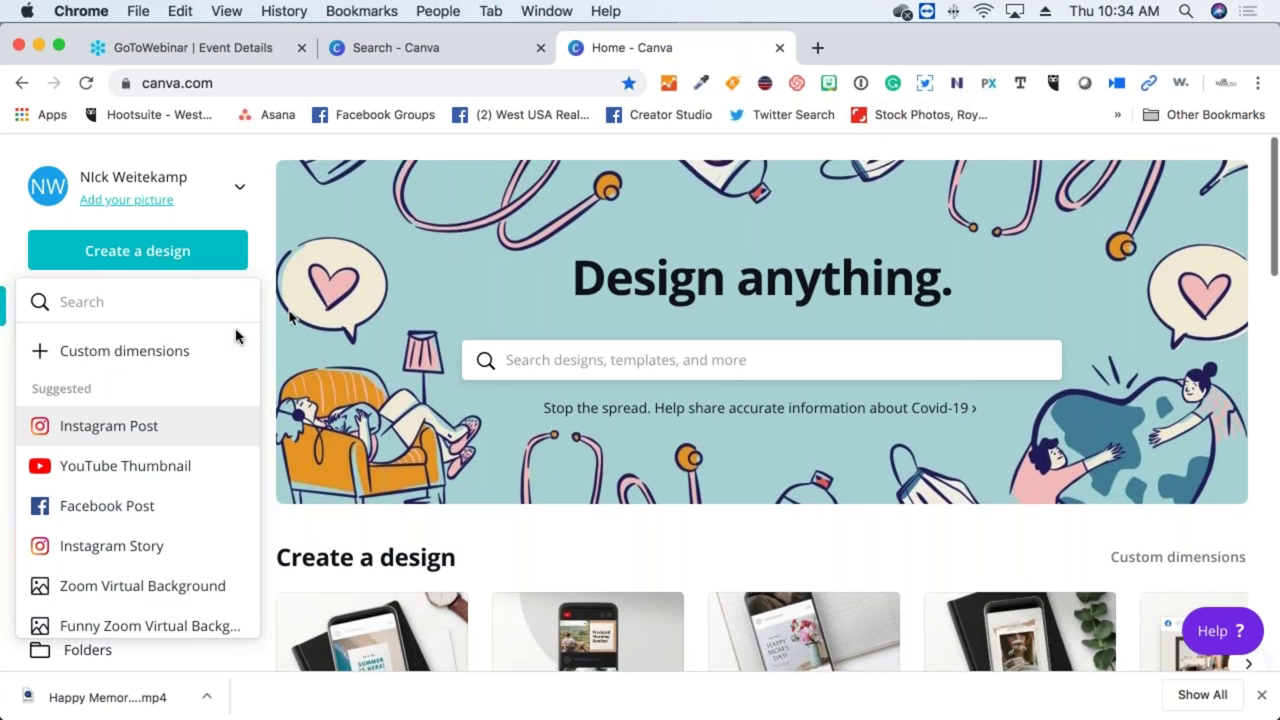
click(639, 358)
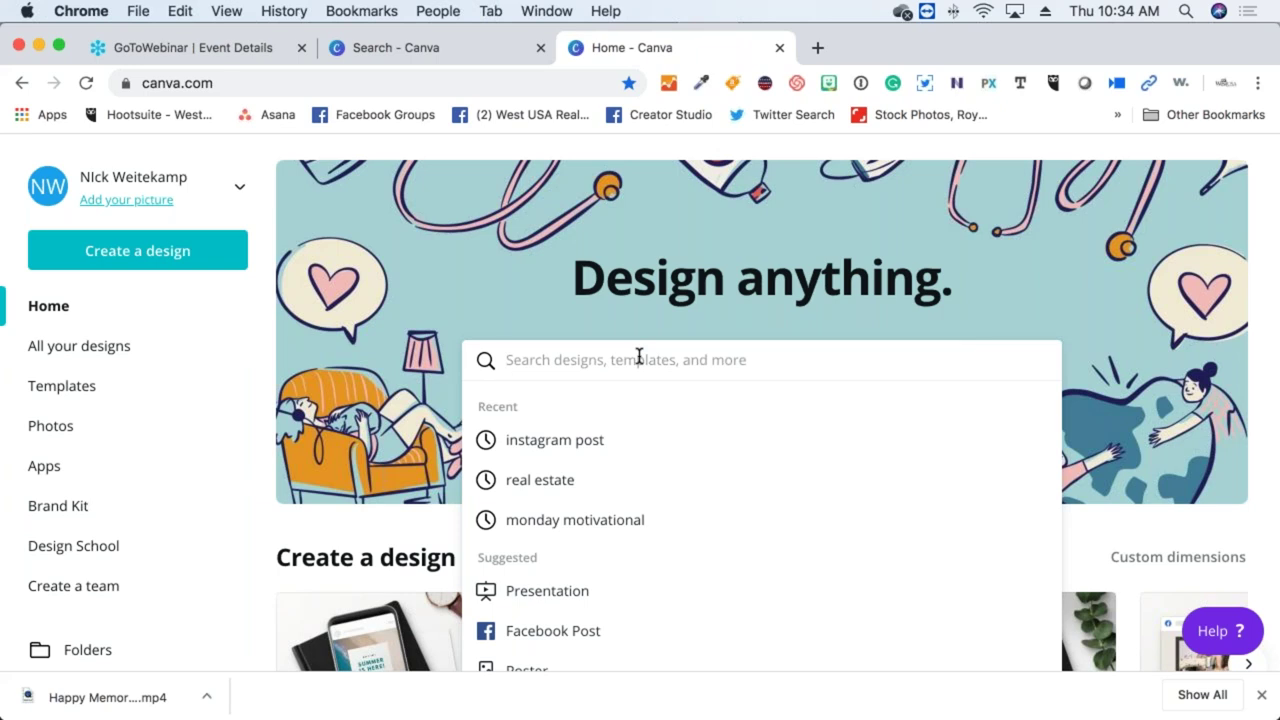
text(real e)
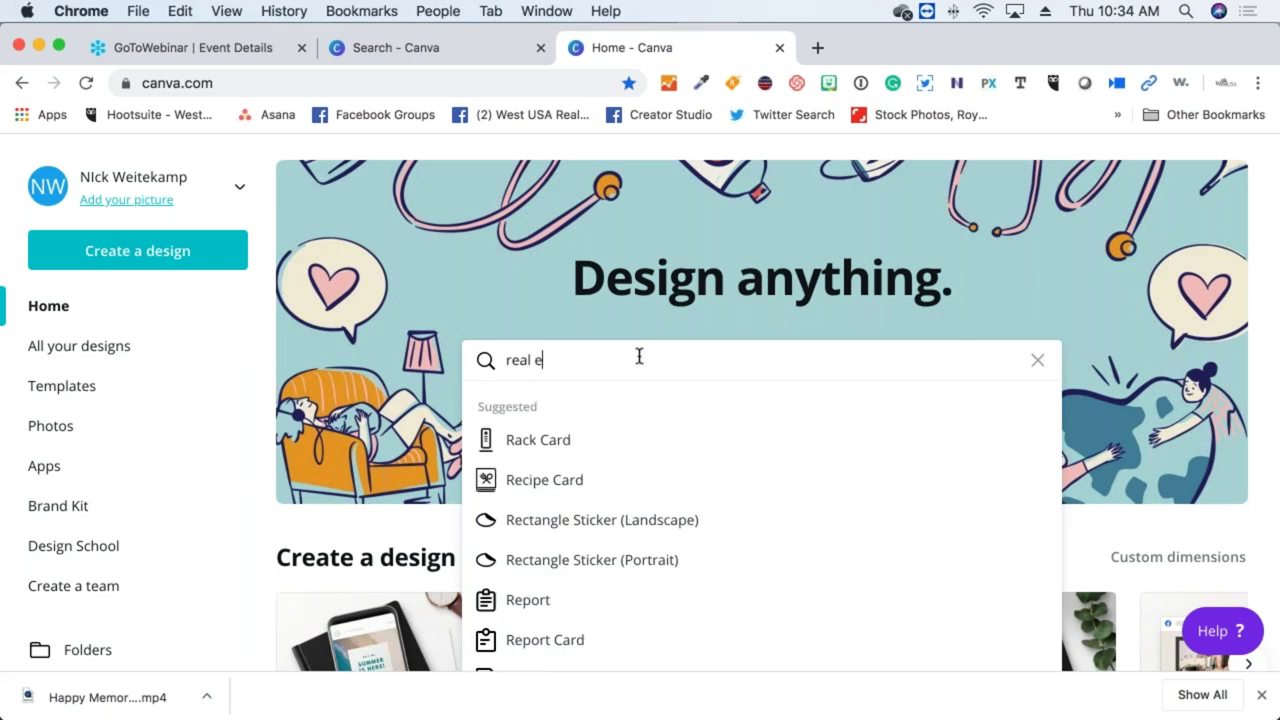
text(state flyer)
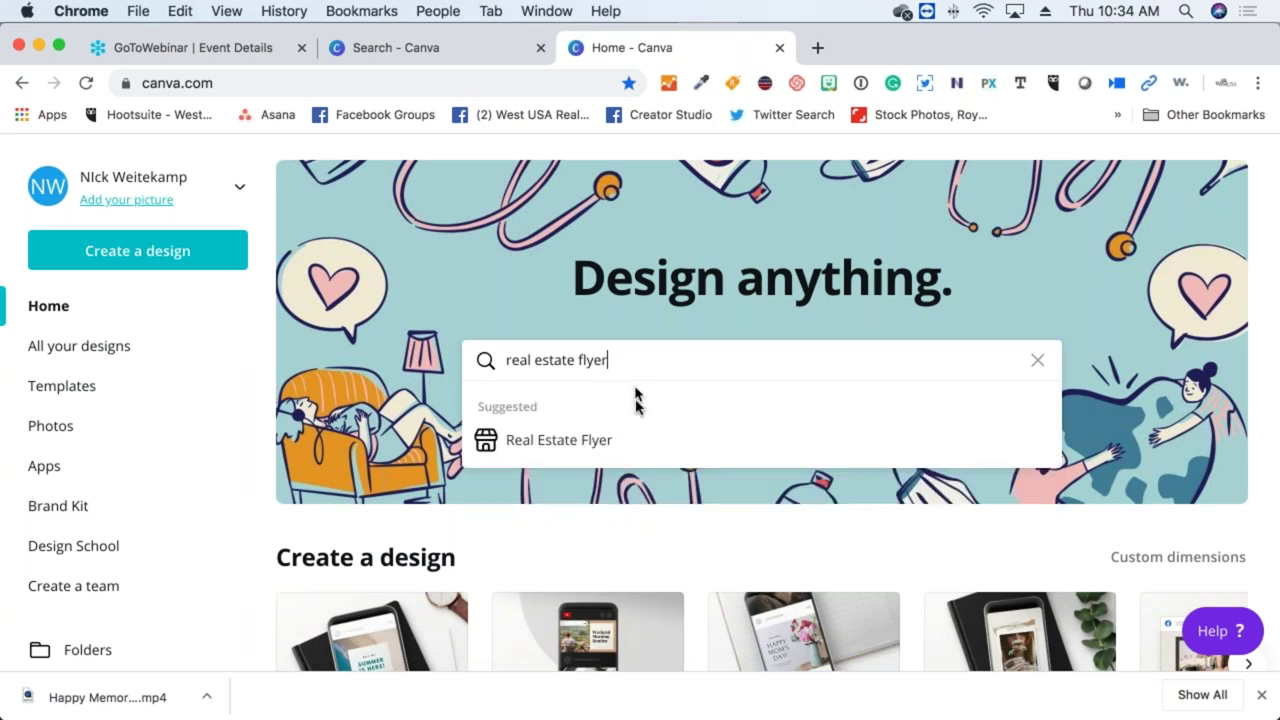
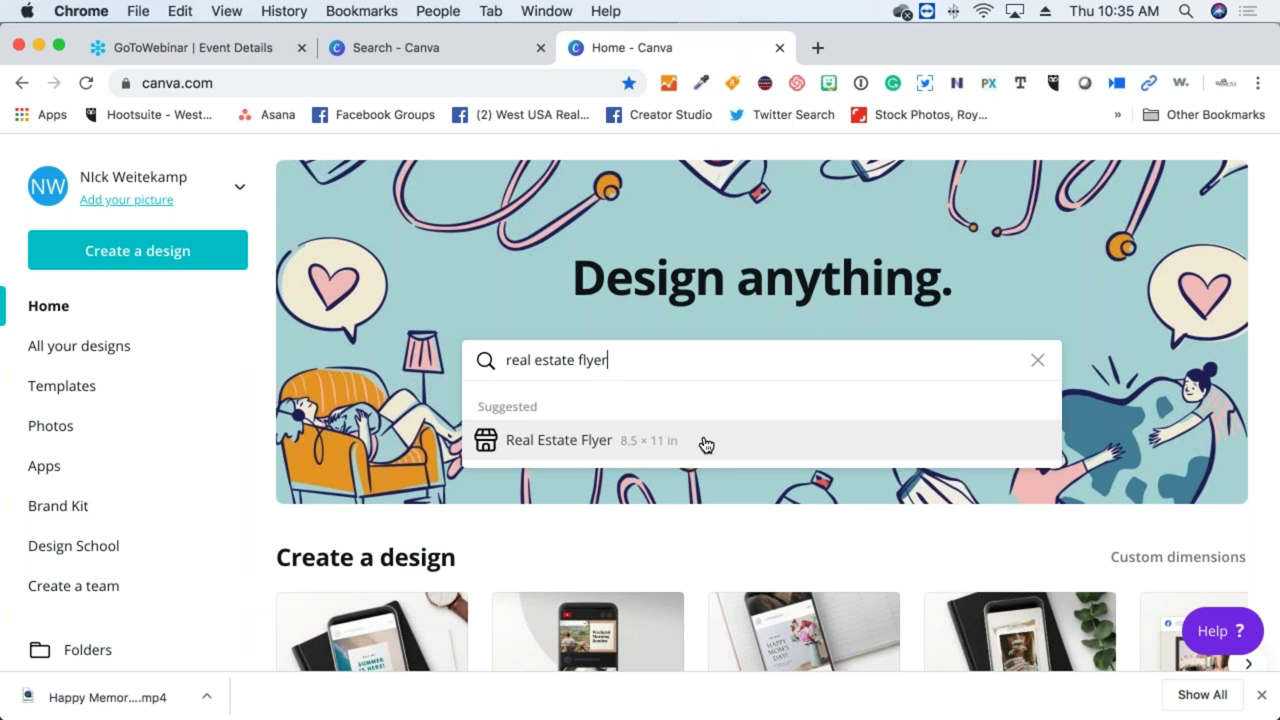
Search Canva templates for Real Estate Flyer and browse the results
click(705, 444)
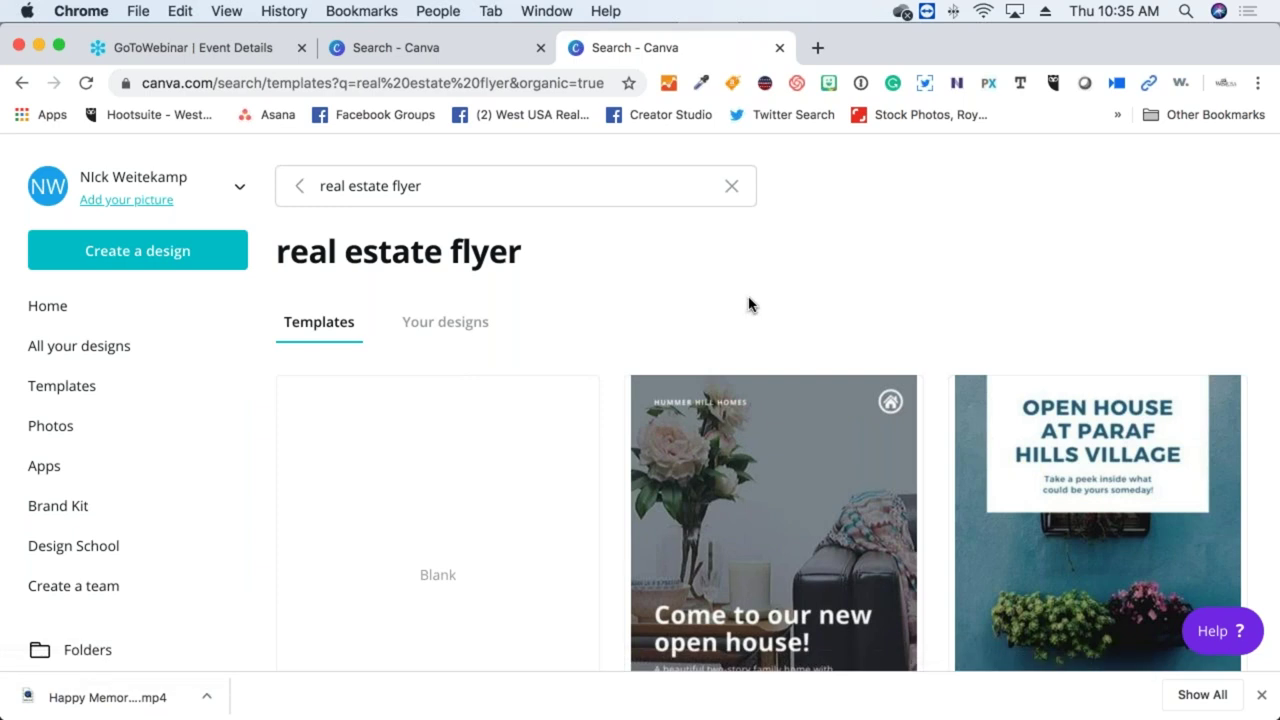
scroll(752, 305, down, 4)
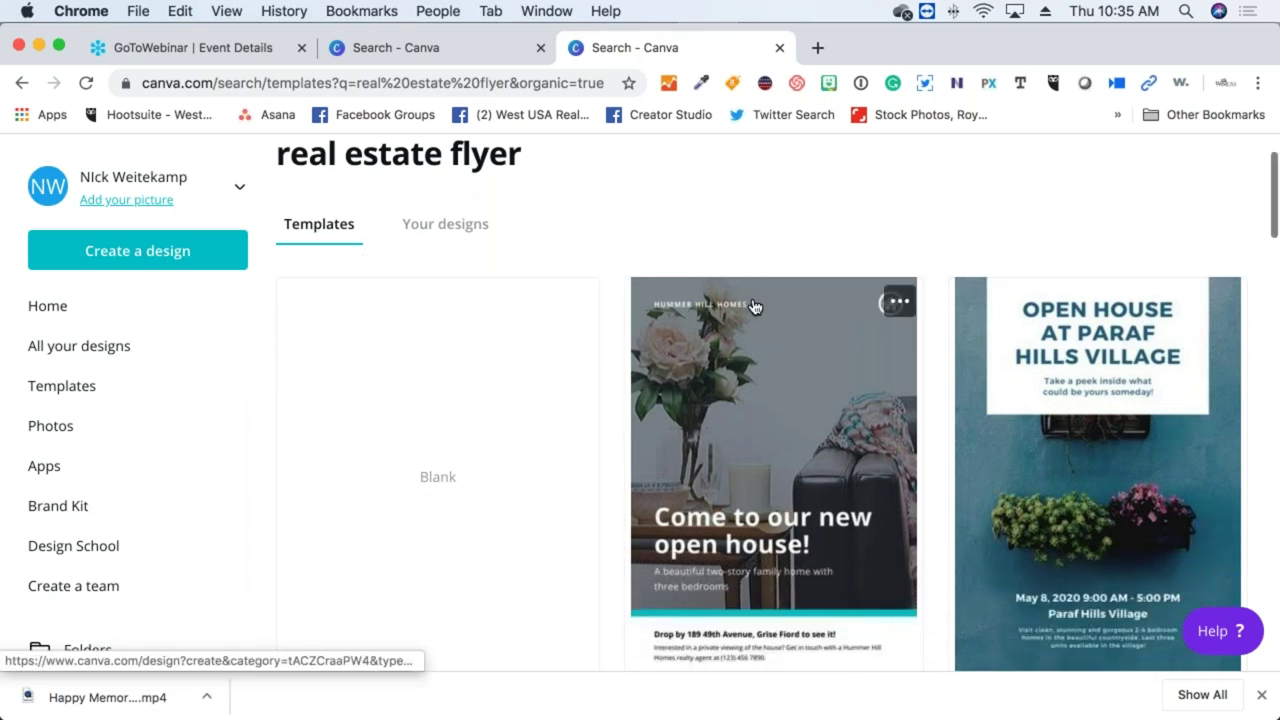
scroll(754, 306, down, 8)
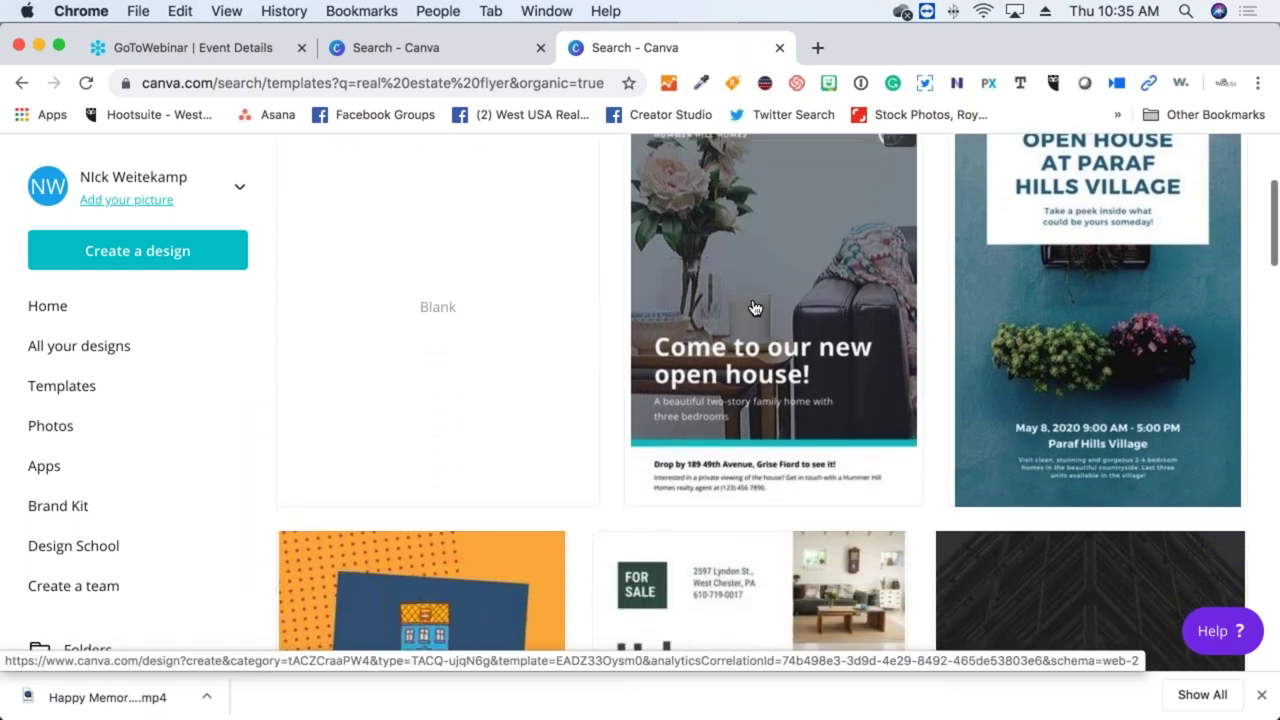
scroll(754, 306, down, 1)
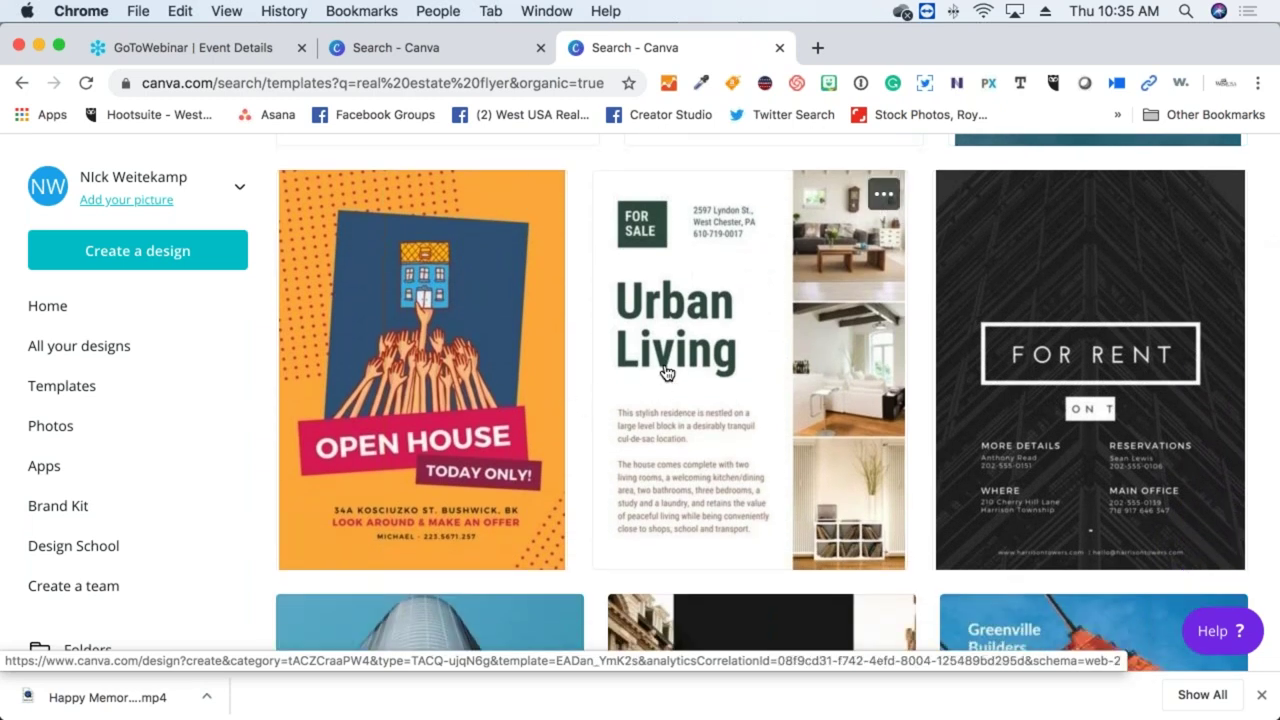
scroll(660, 373, down, 1)
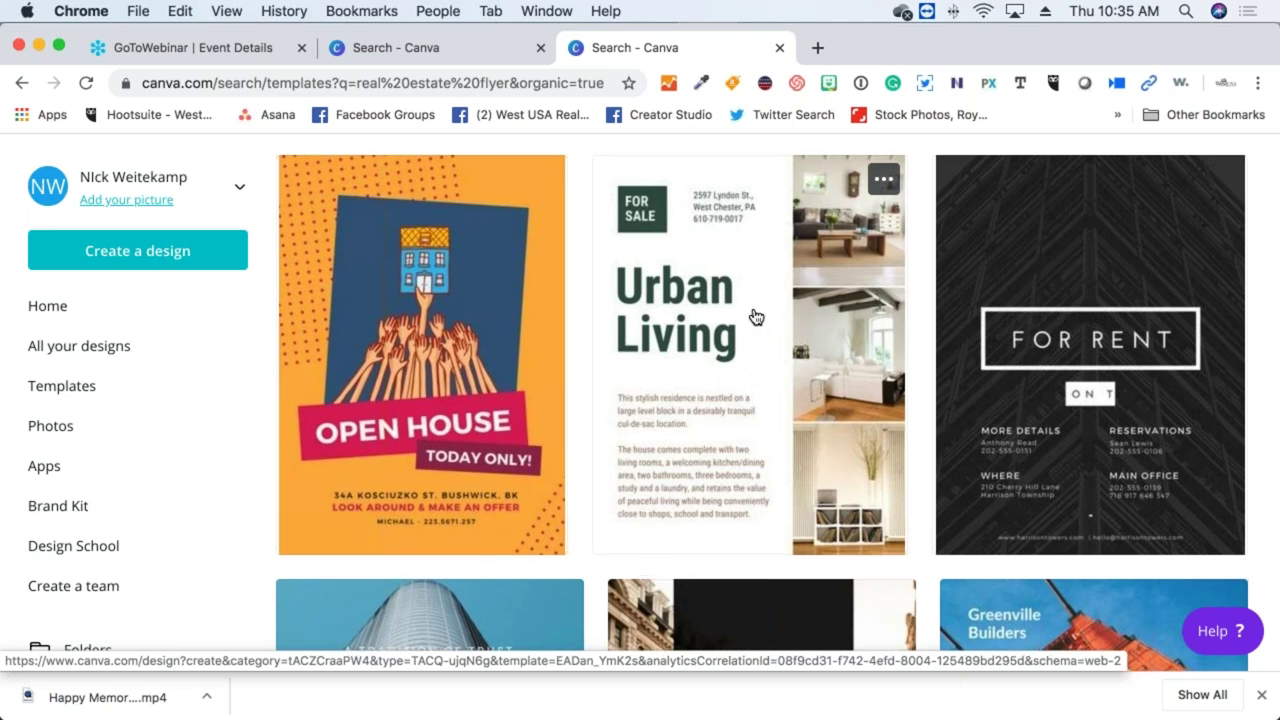
scroll(716, 351, down, 2)
scroll(716, 351, down, 5)
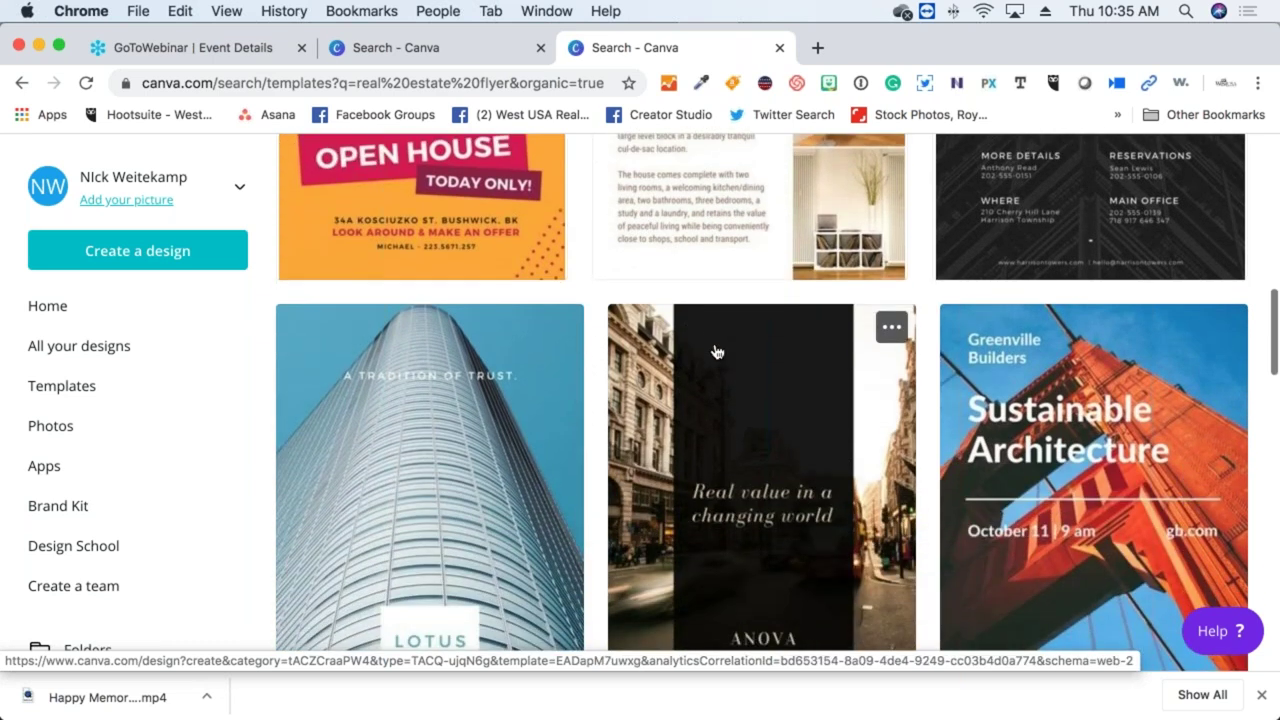
scroll(716, 351, down, 4)
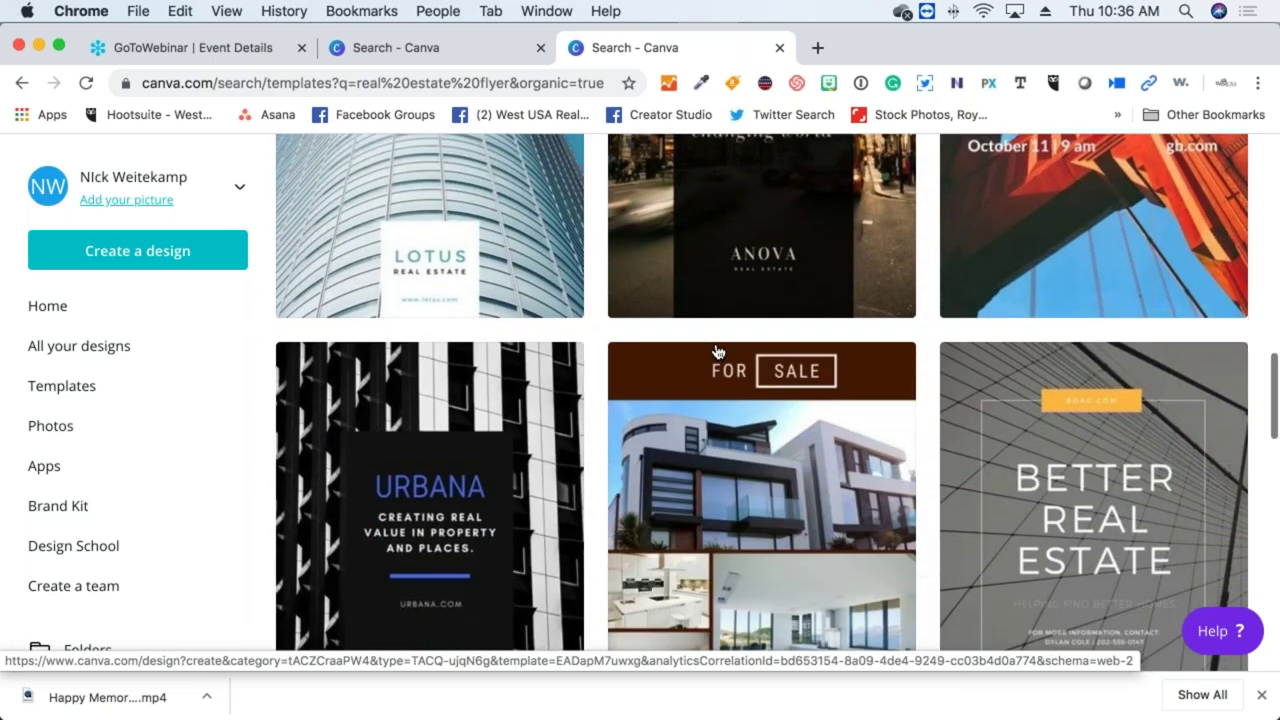
scroll(716, 351, down, 2)
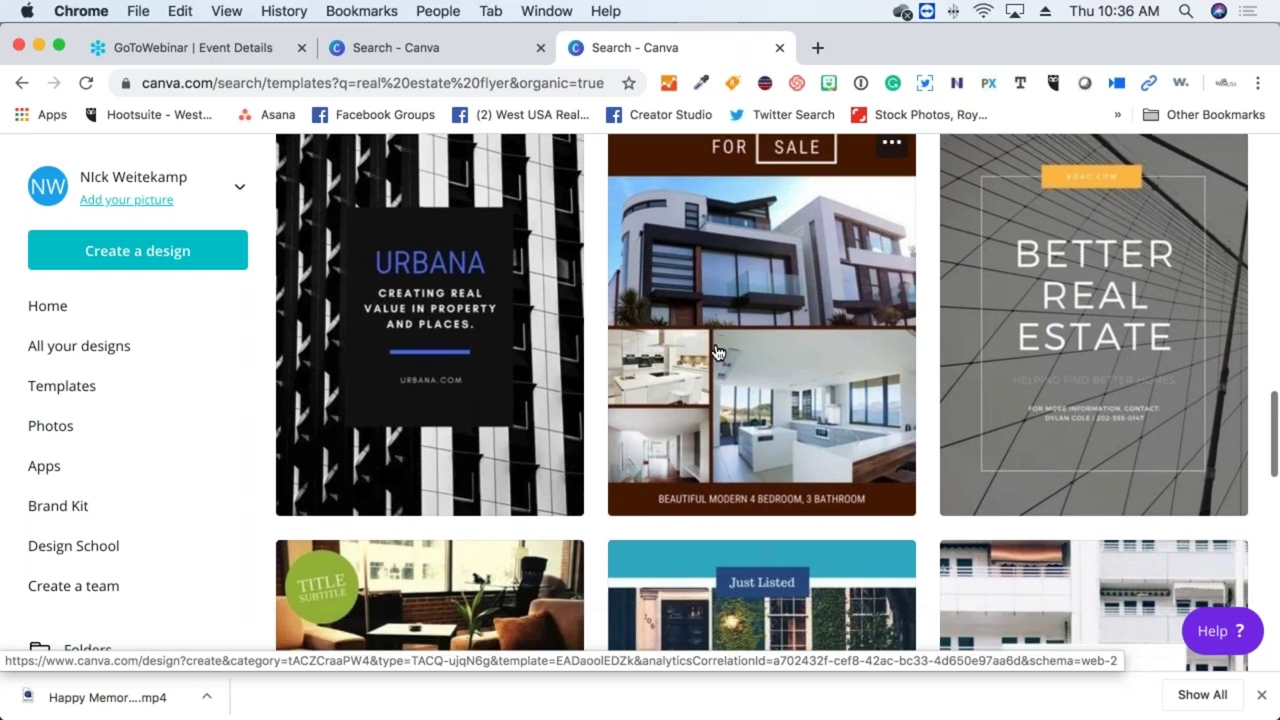
scroll(716, 351, down, 2)
scroll(716, 351, down, 4)
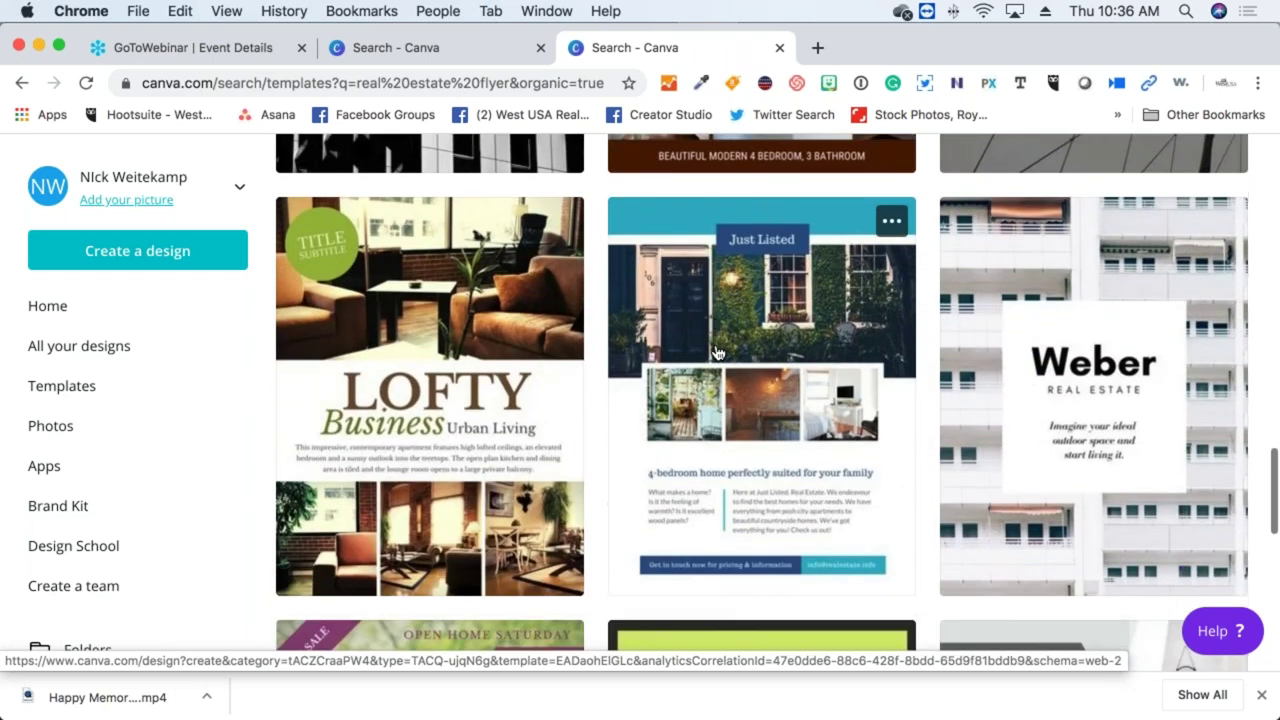
Open the Urban Living real estate template as a new design
scroll(716, 351, up, 5)
scroll(716, 351, up, 8)
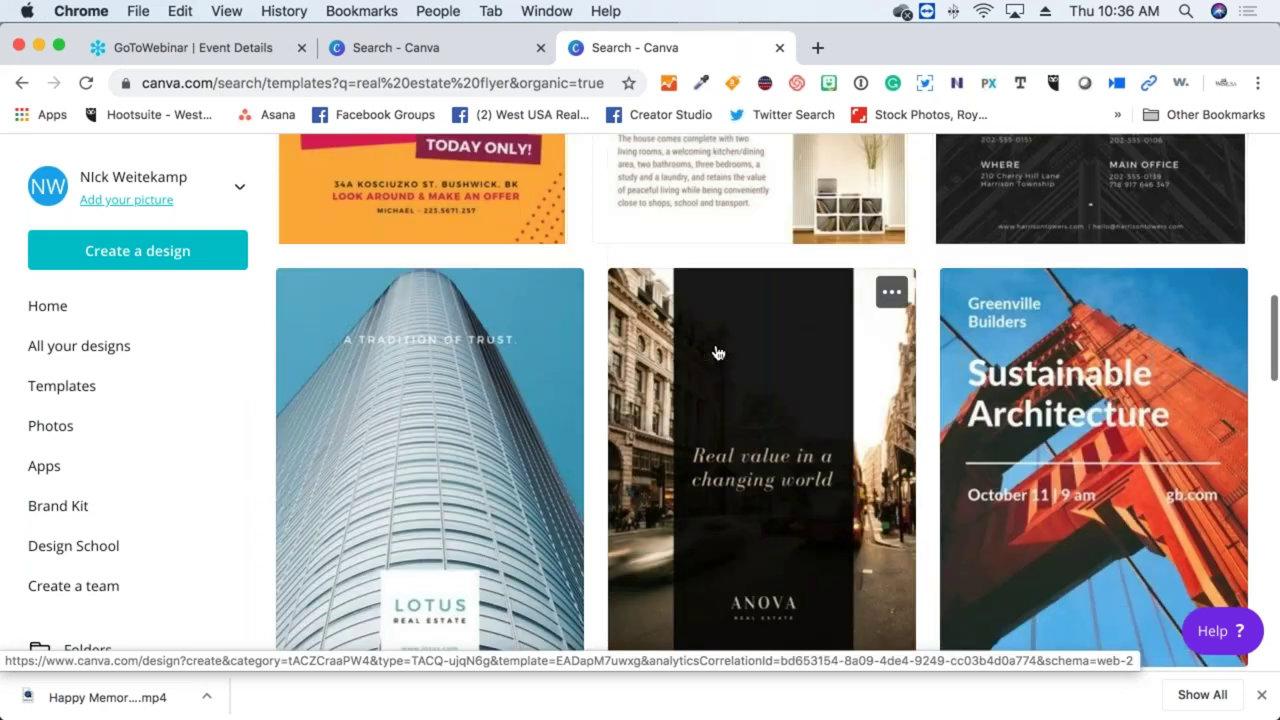
scroll(716, 351, up, 1)
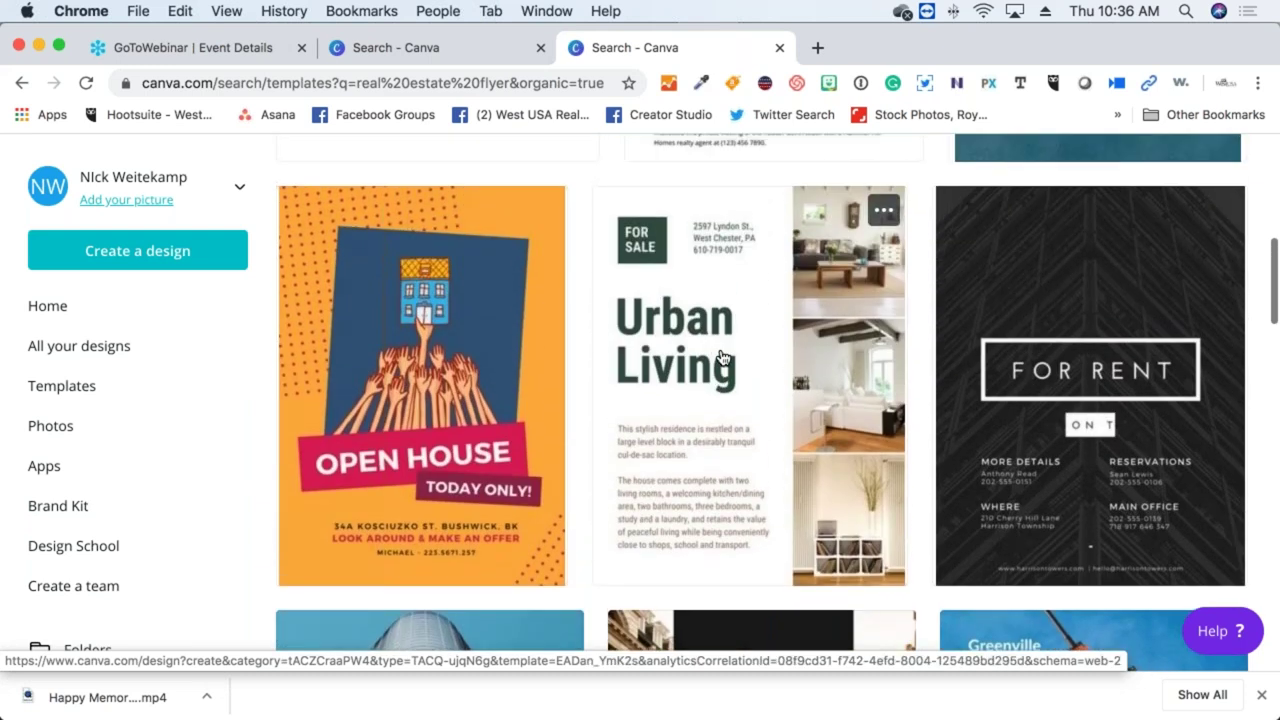
scroll(722, 357, up, 1)
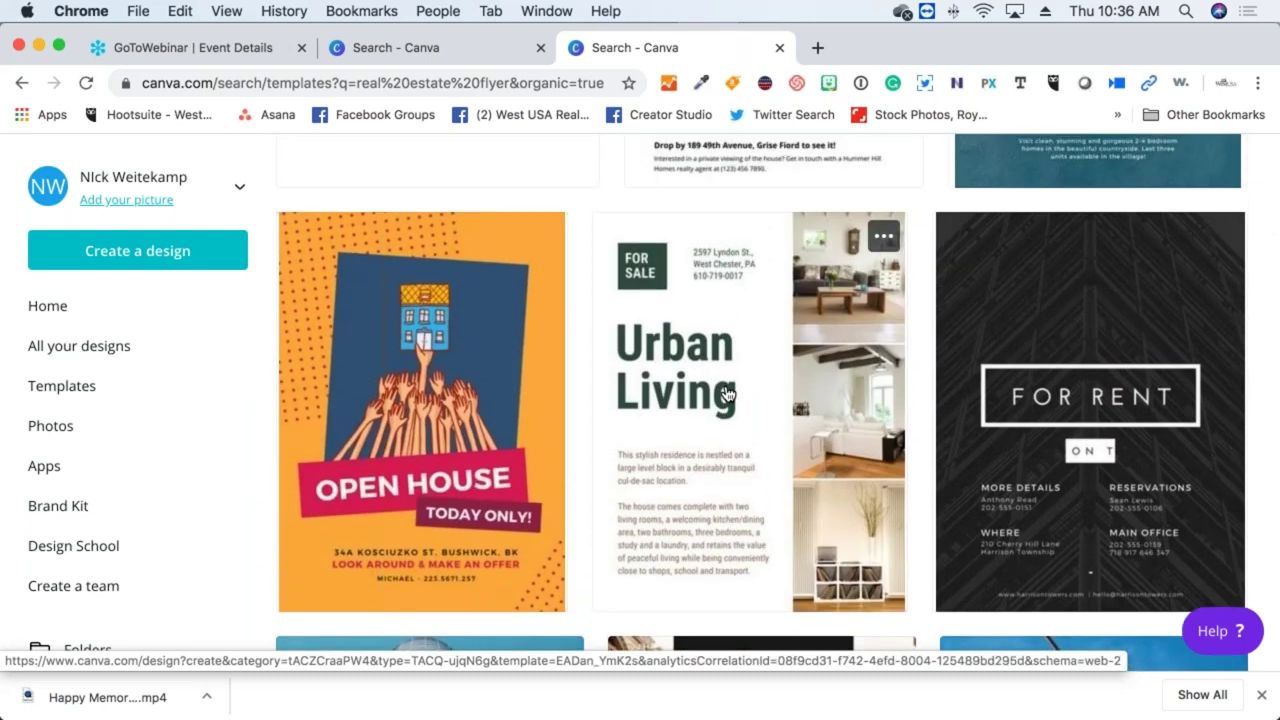
click(727, 395)
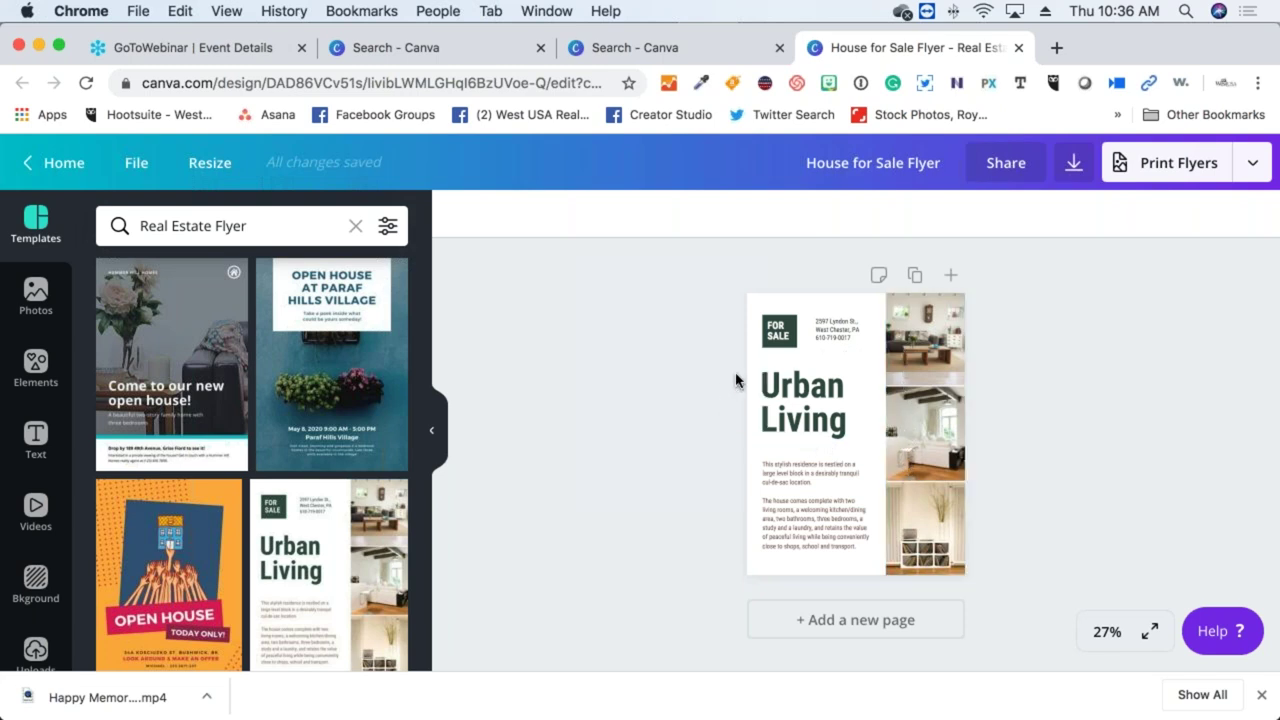
Preview the Urban Living flyer full screen, then view it at 50% zoom
click(1147, 632)
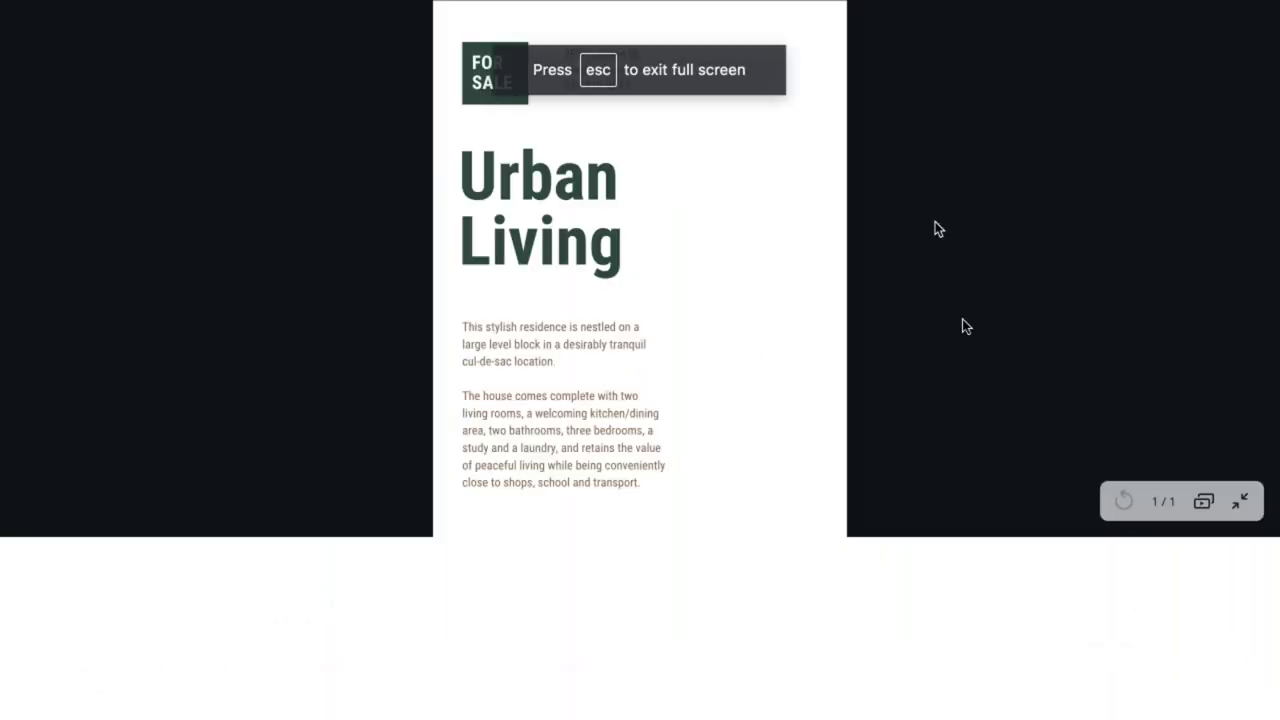
key(Escape)
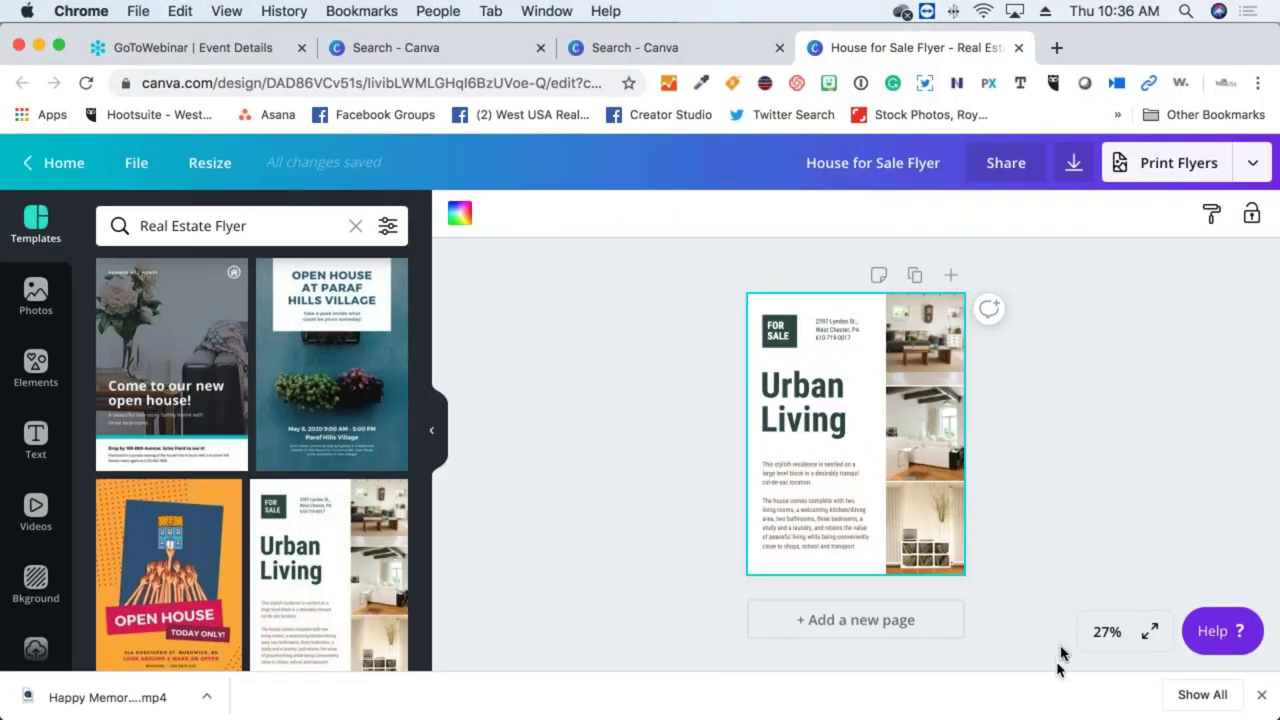
click(1104, 632)
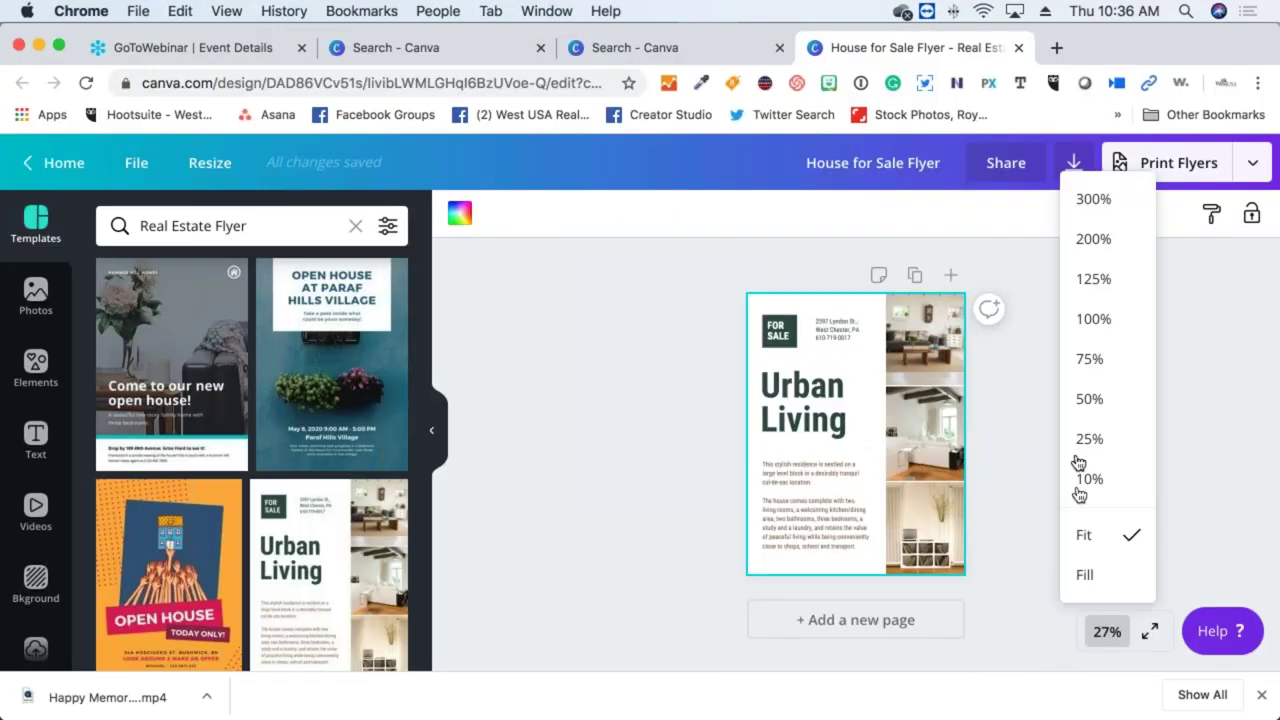
click(1088, 400)
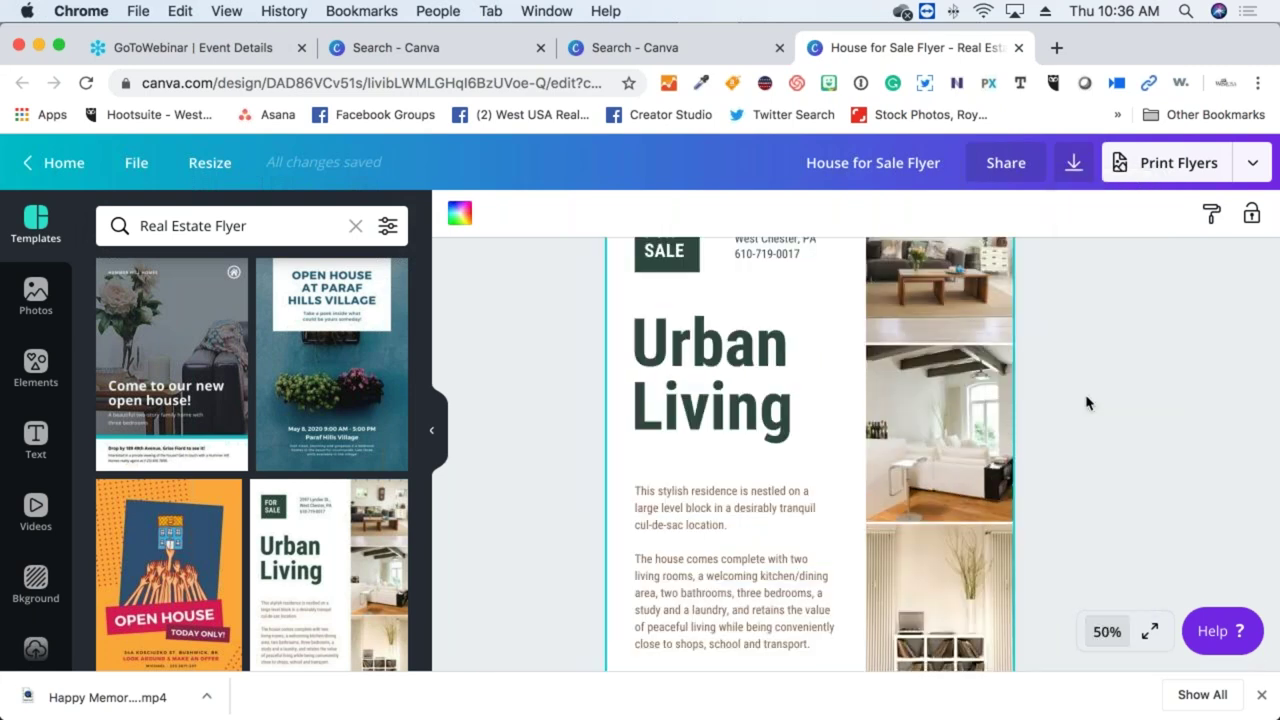
scroll(1088, 402, up, 2)
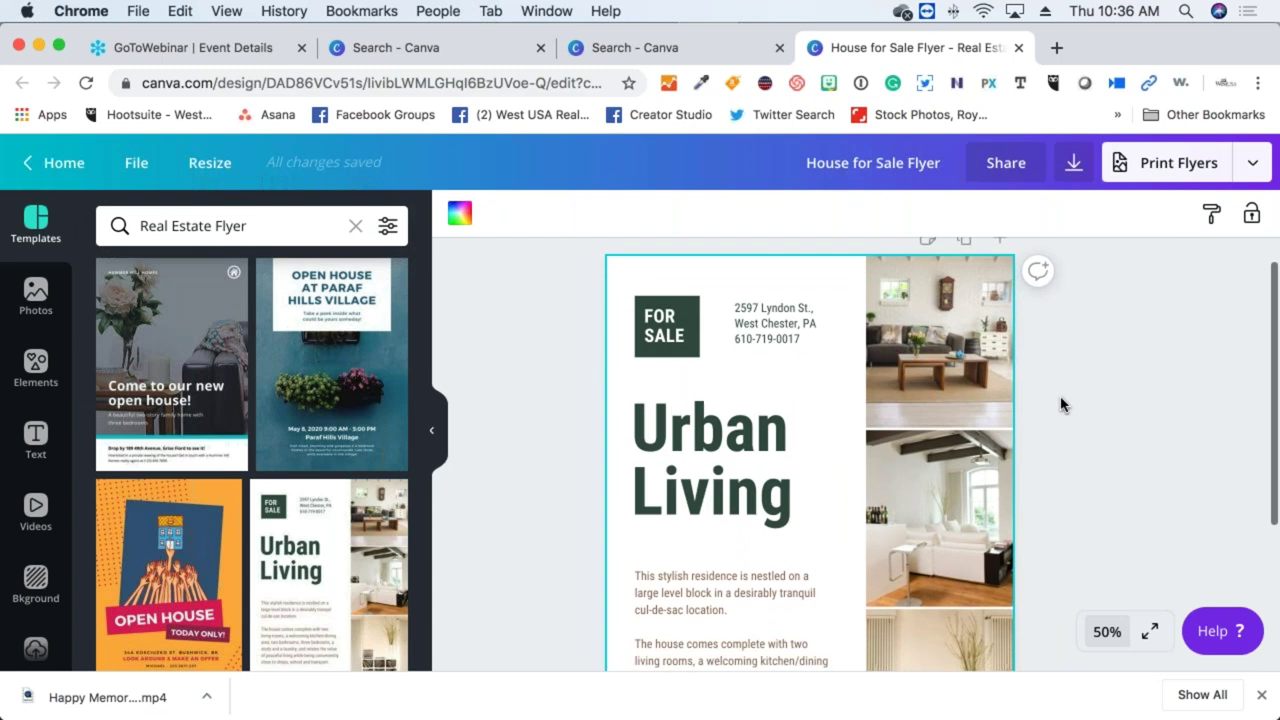
scroll(1062, 404, down, 1)
scroll(1062, 404, up, 1)
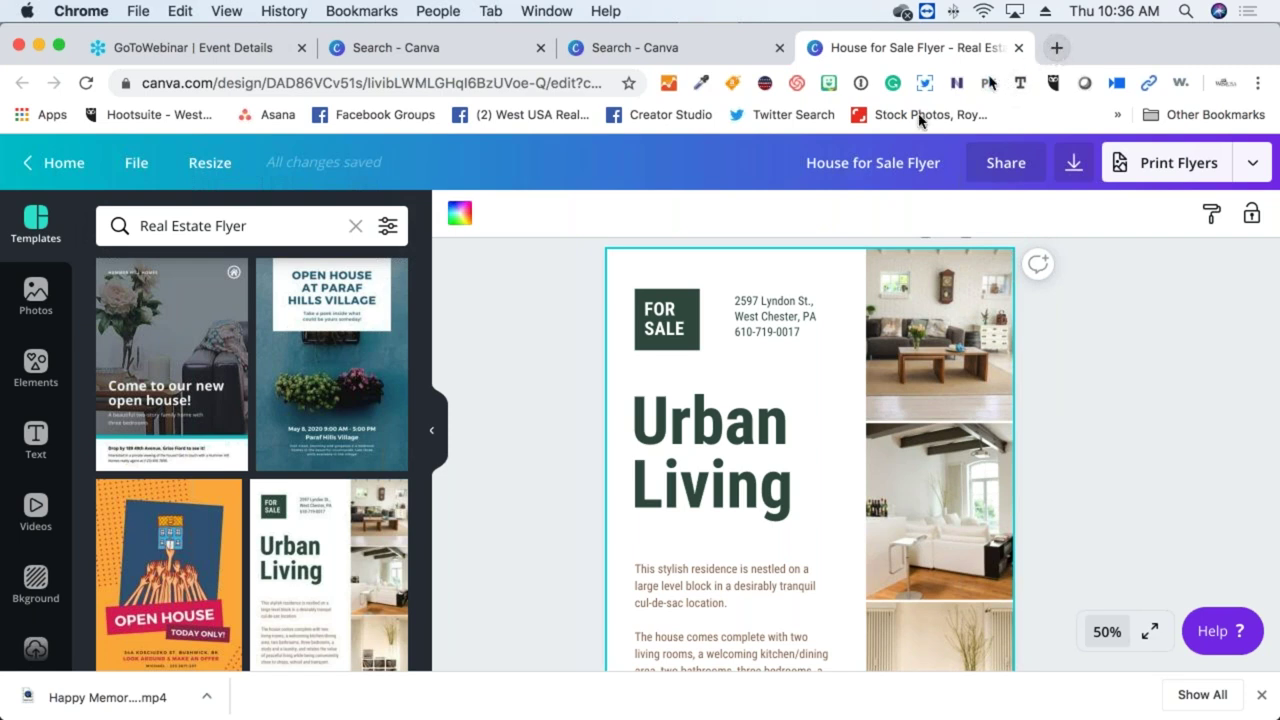
Open the Canva Home page in a new browser tab
right_click(26, 164)
click(110, 168)
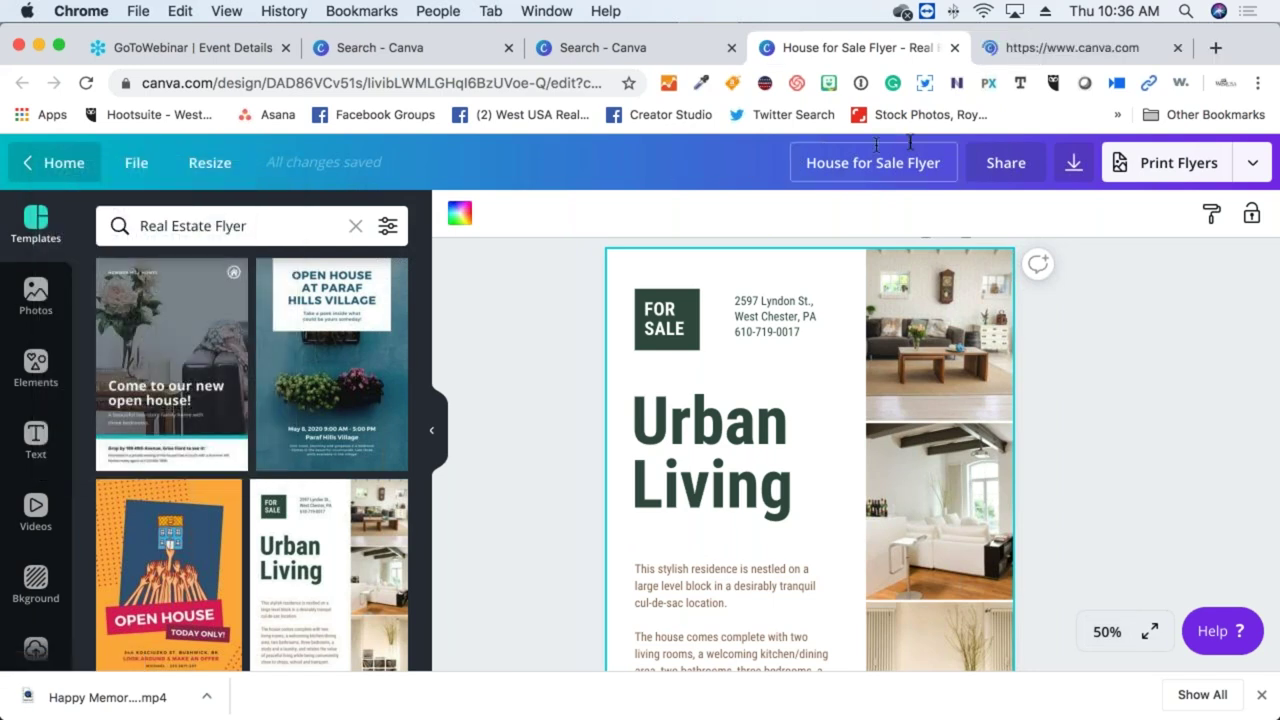
click(1046, 49)
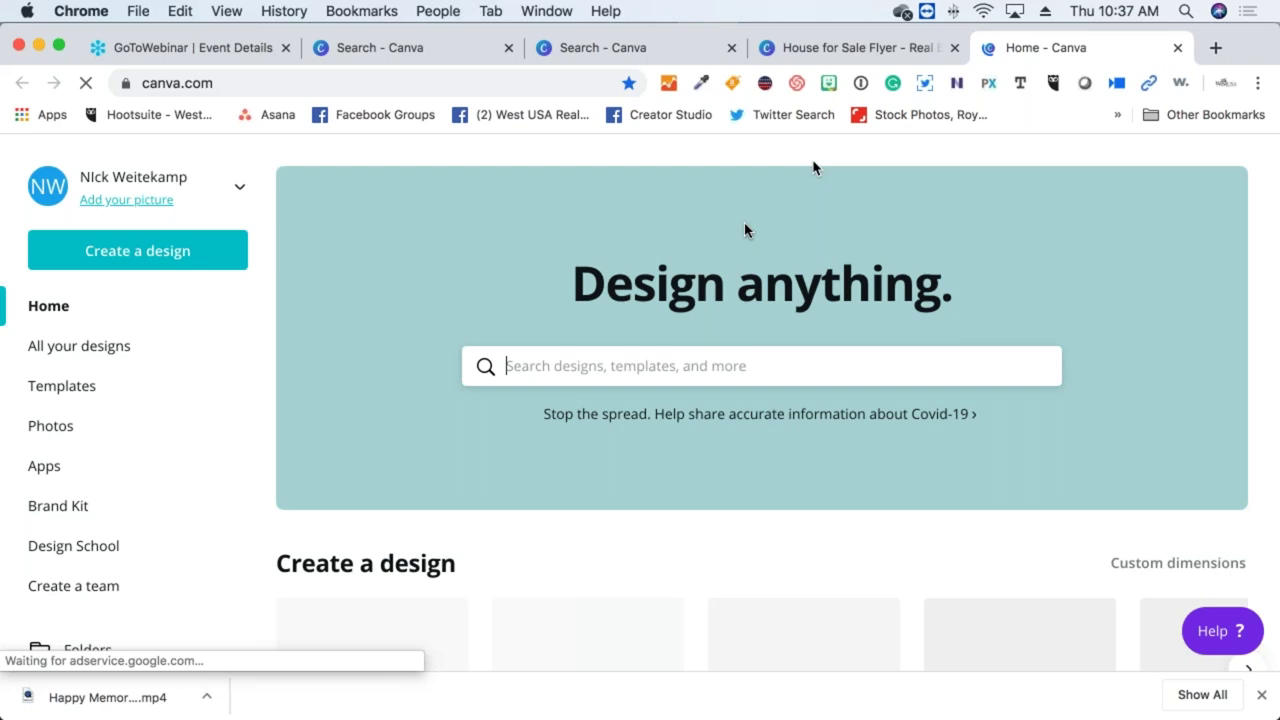
Search for 'real estate flyer' and start a Blank flyer design
text(rea)
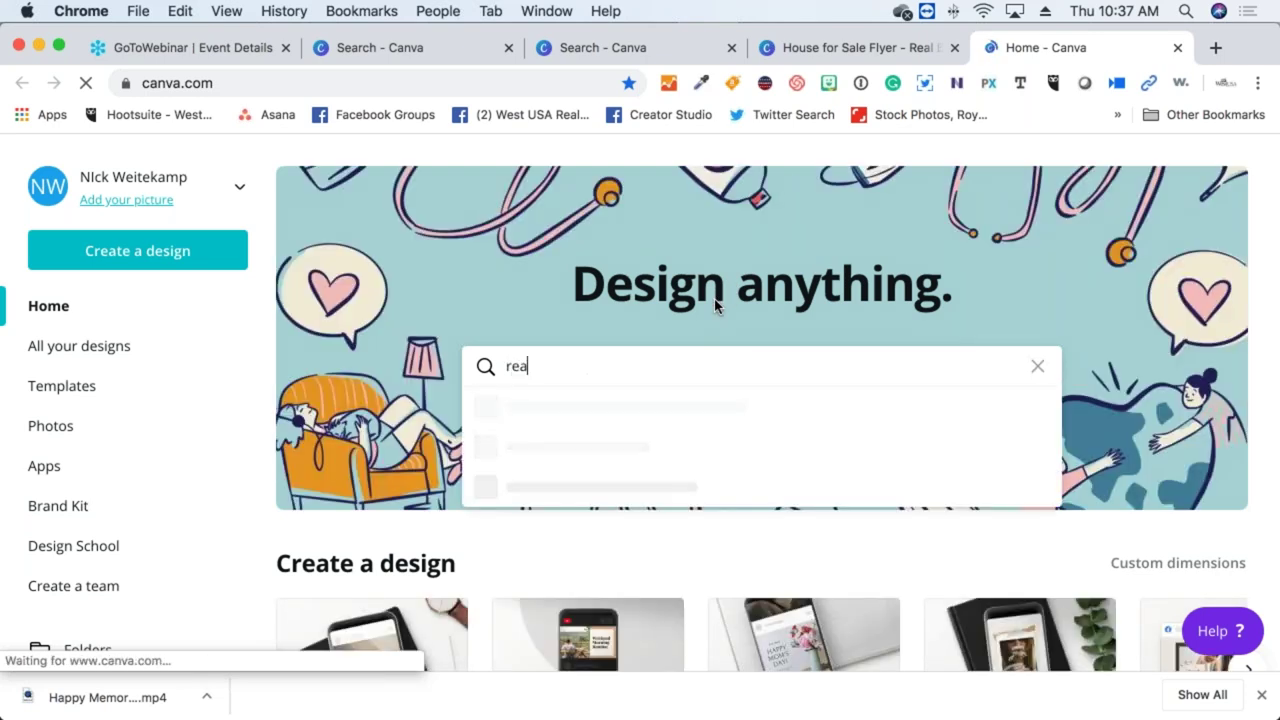
text(l estate flyers)
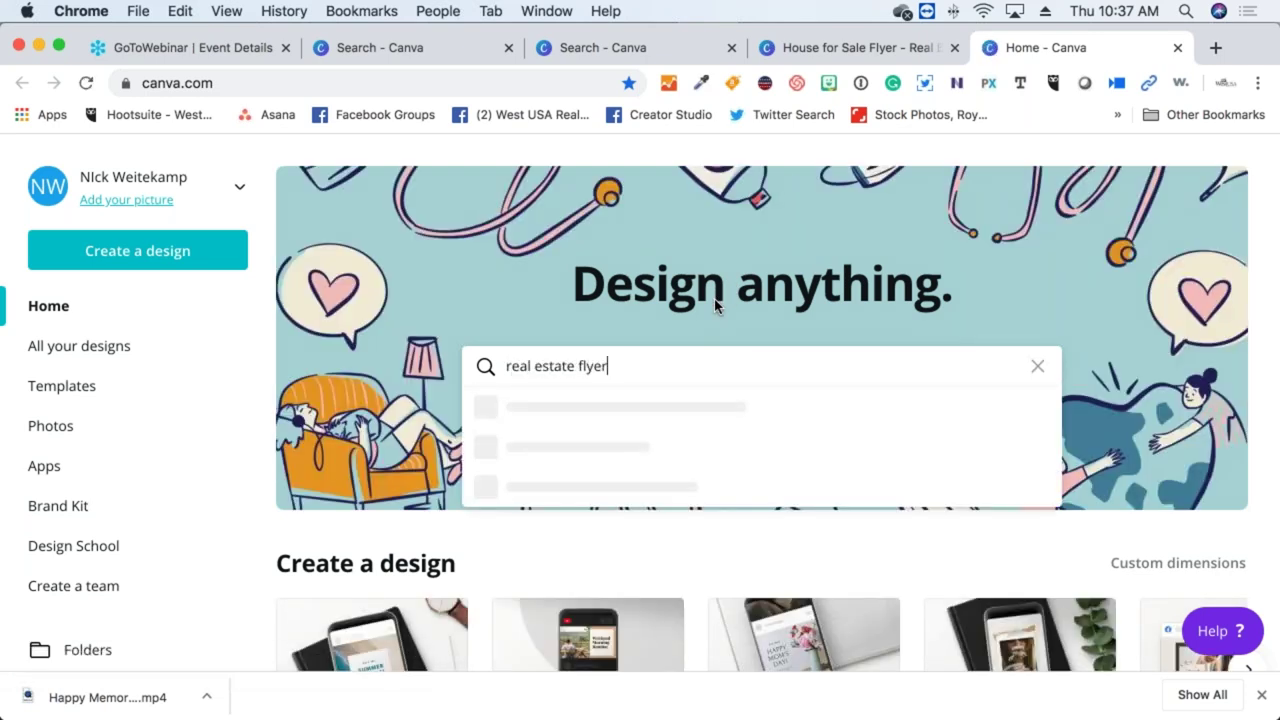
key(Return)
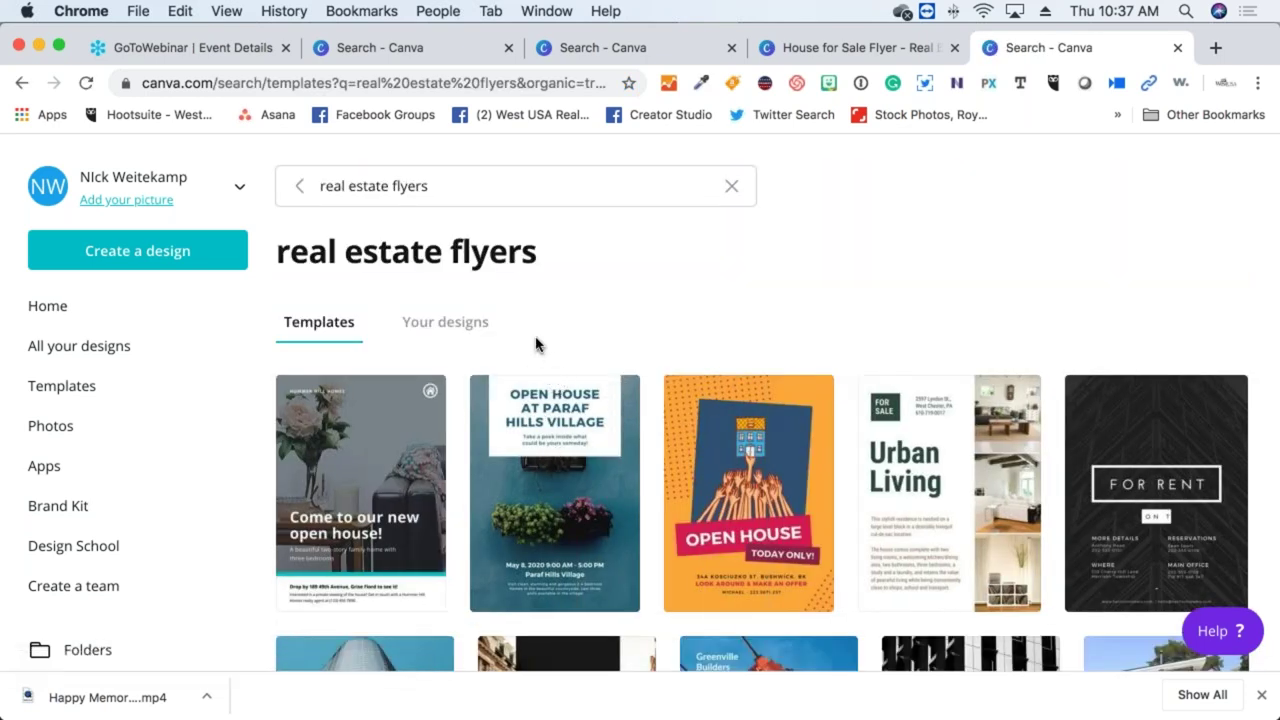
scroll(509, 348, down, 2)
scroll(509, 340, up, 1)
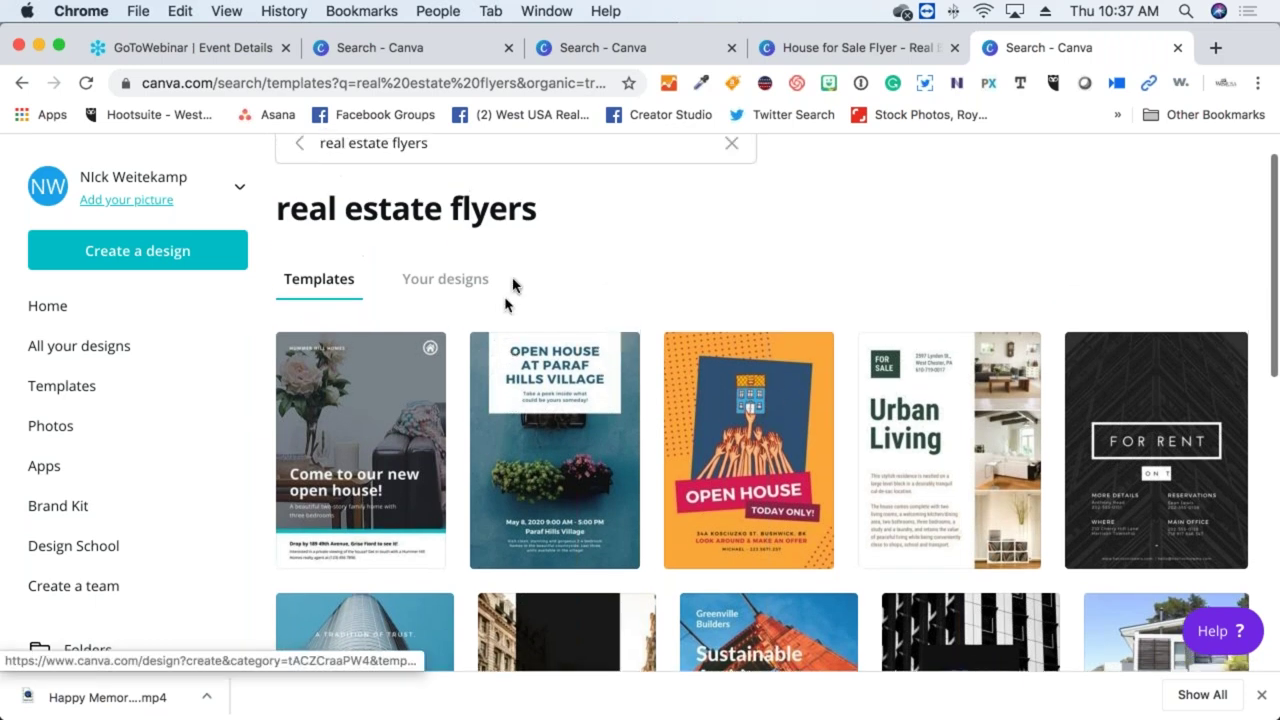
click(498, 144)
key(BackSpace)
key(Return)
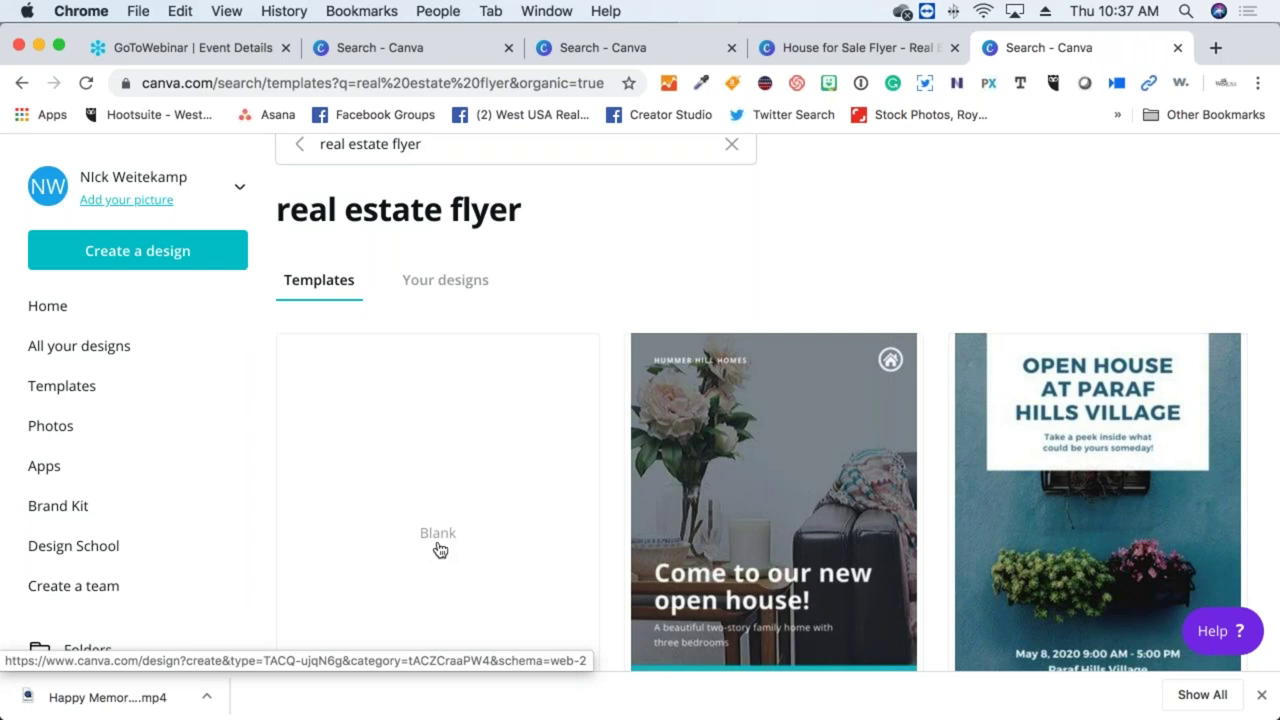
click(440, 549)
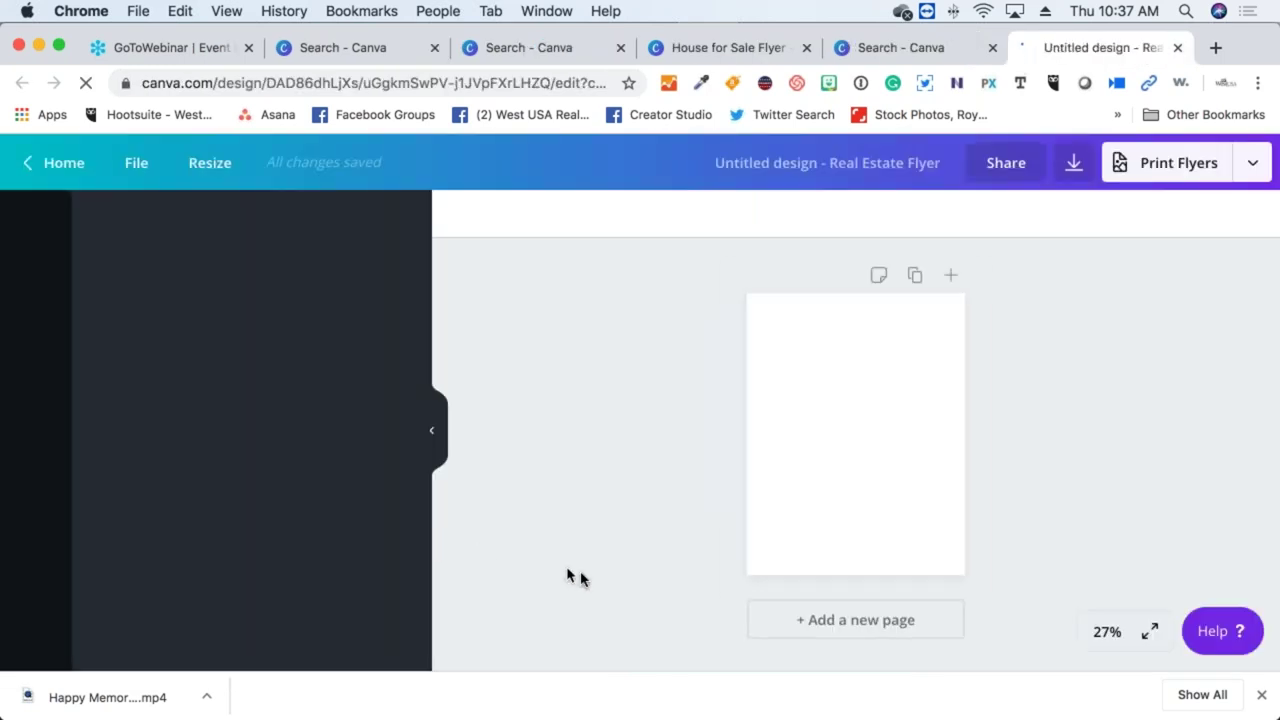
Zoom the blank page to 50%, close the extra search tab, and return to the Untitled design
click(1110, 634)
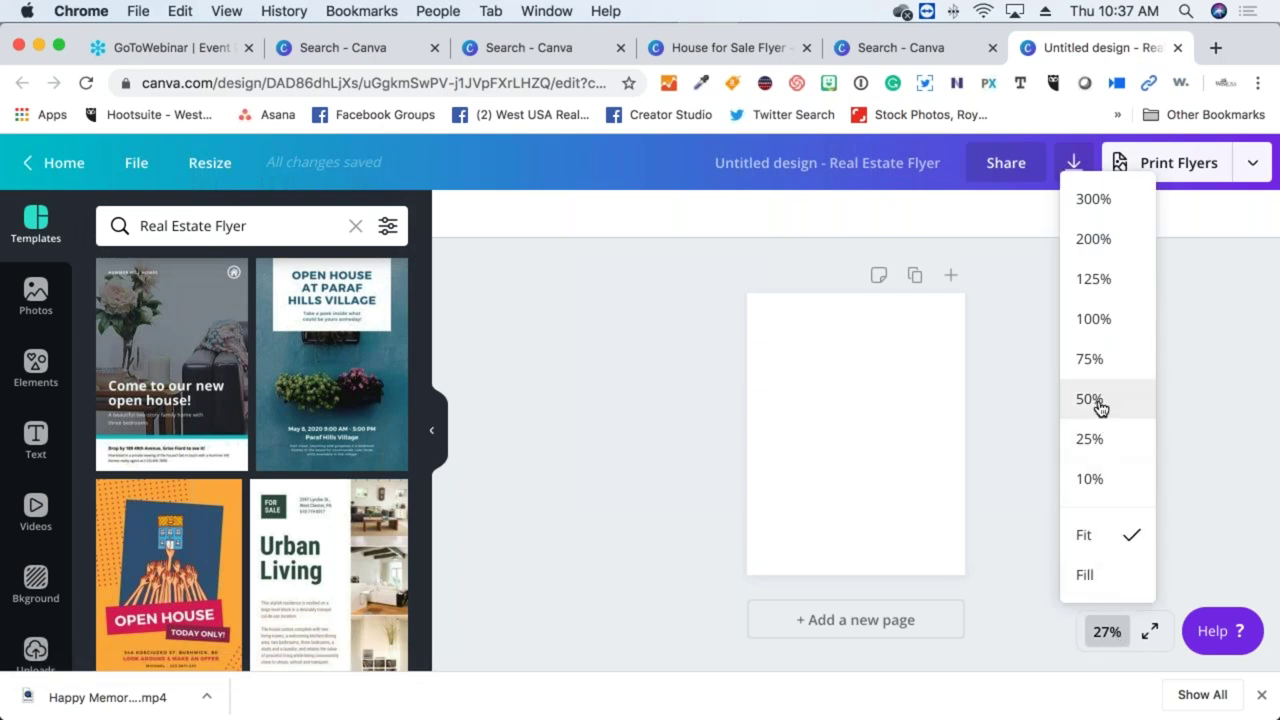
click(1098, 405)
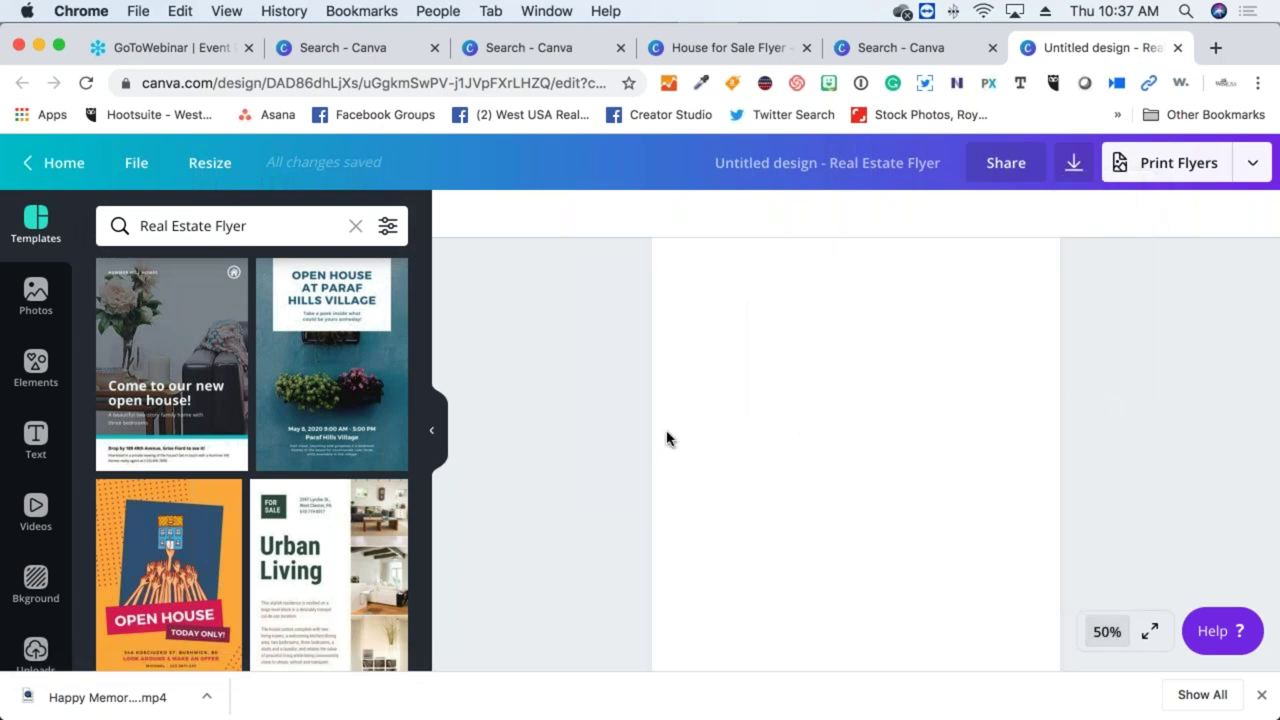
click(885, 52)
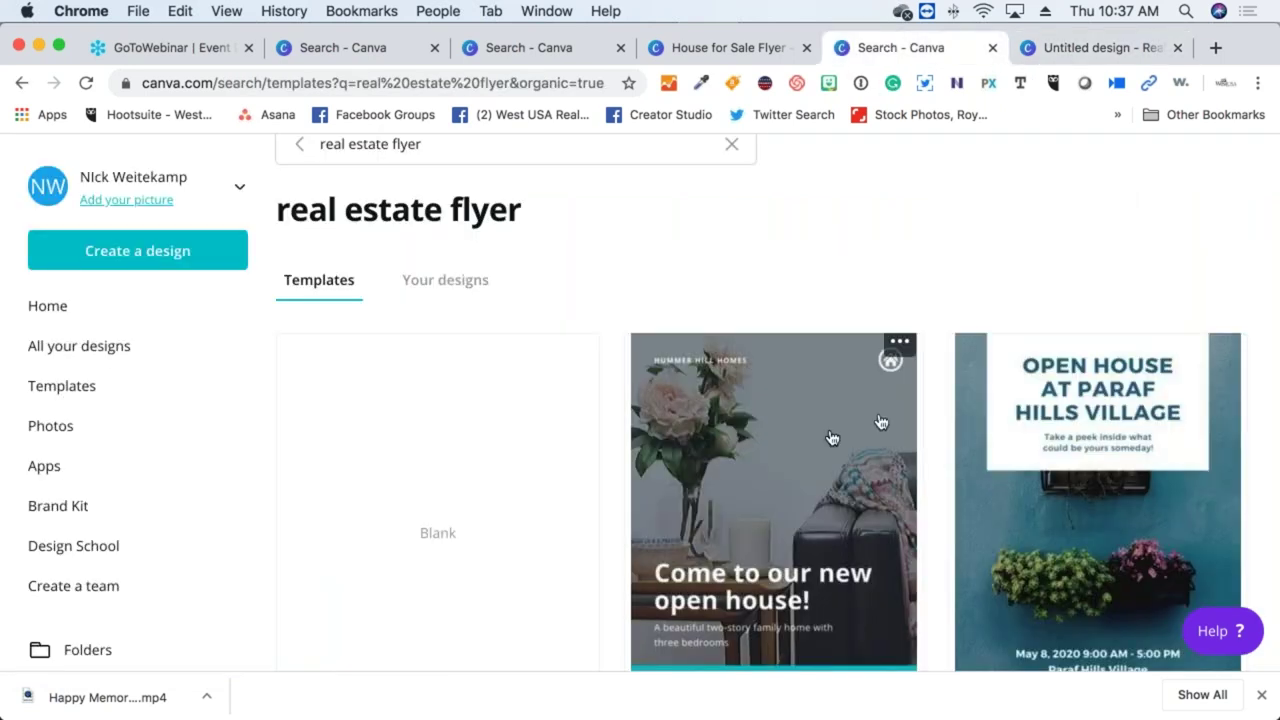
click(992, 48)
click(754, 56)
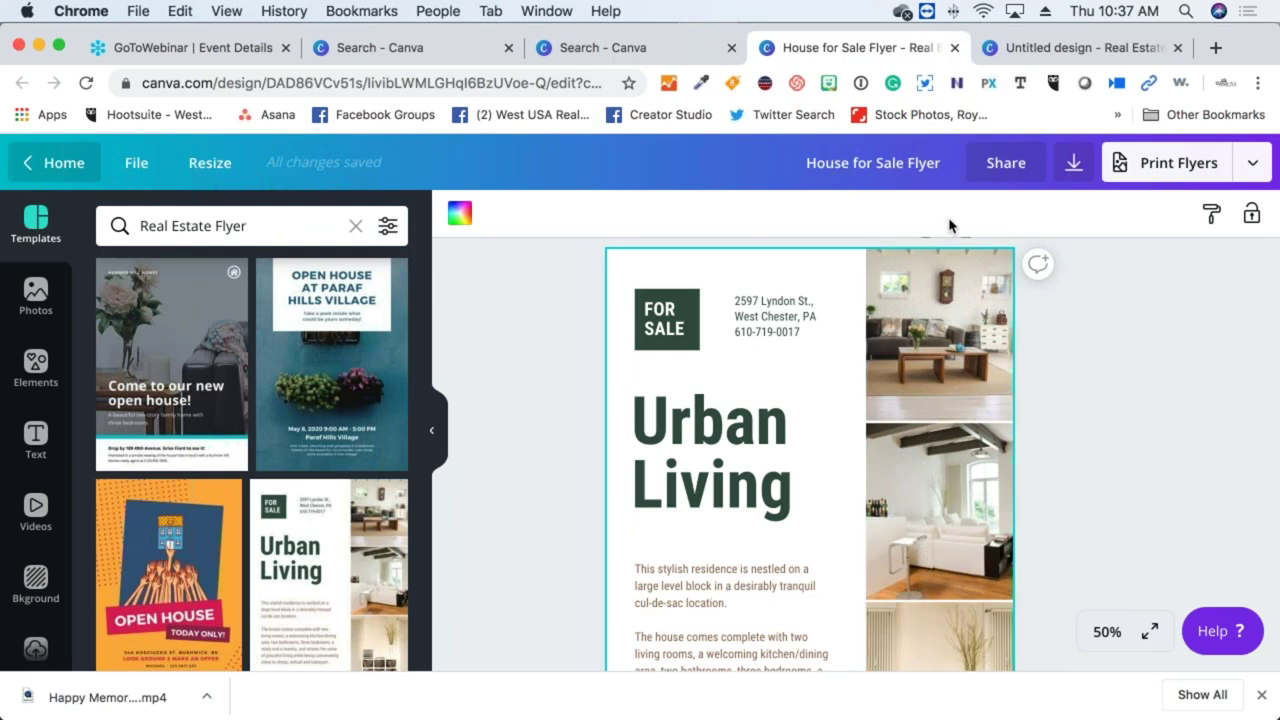
click(1008, 52)
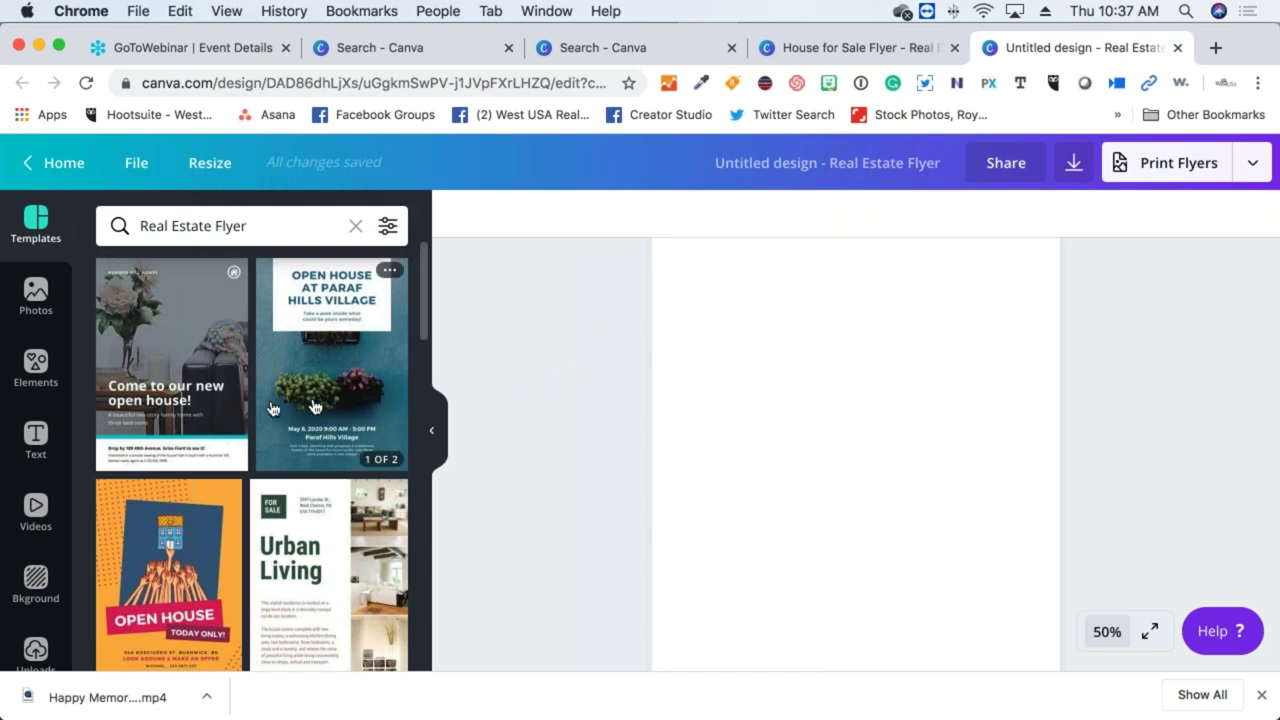
Open Elements and page through the Grids carousel
click(28, 370)
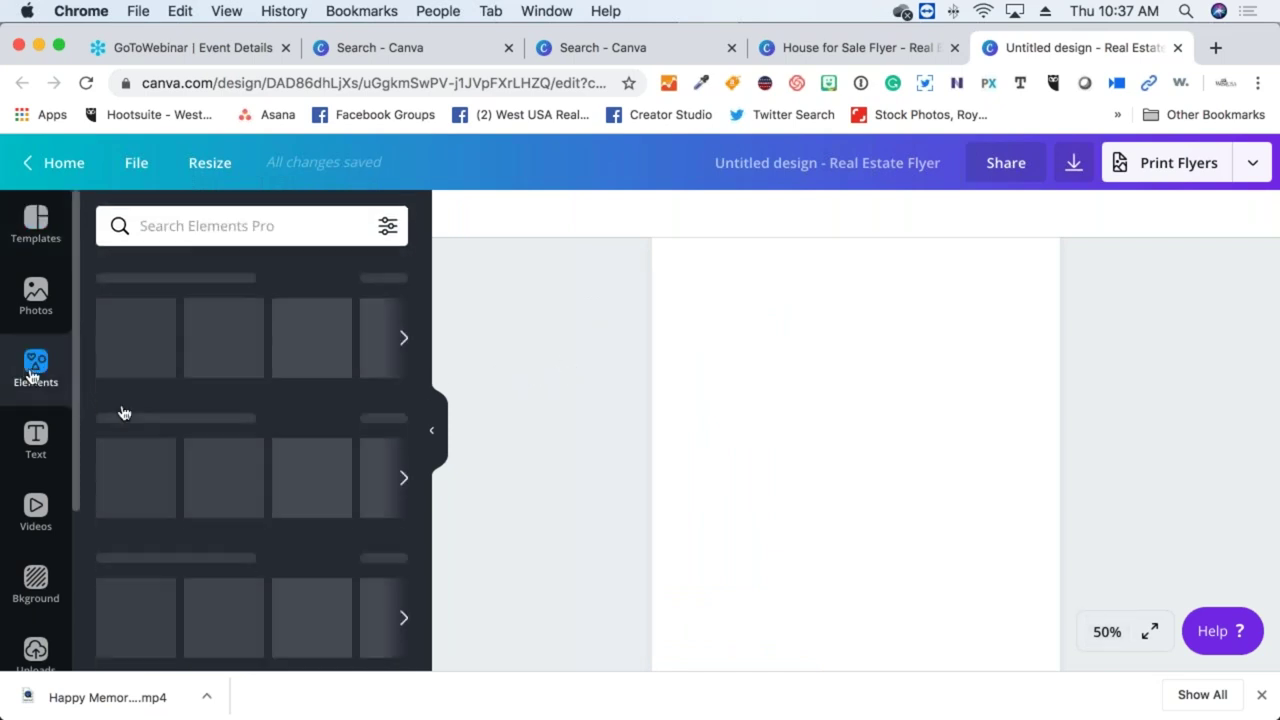
scroll(217, 415, down, 1)
scroll(220, 420, down, 5)
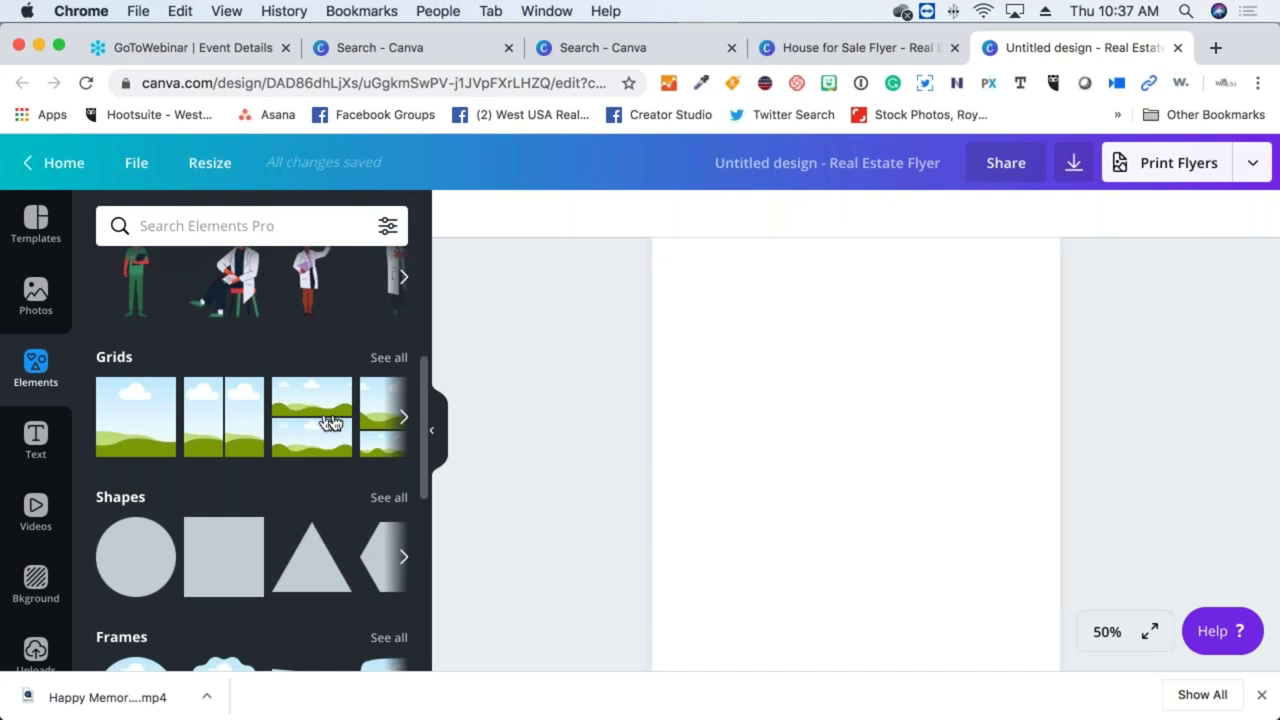
click(404, 418)
click(405, 420)
click(405, 420)
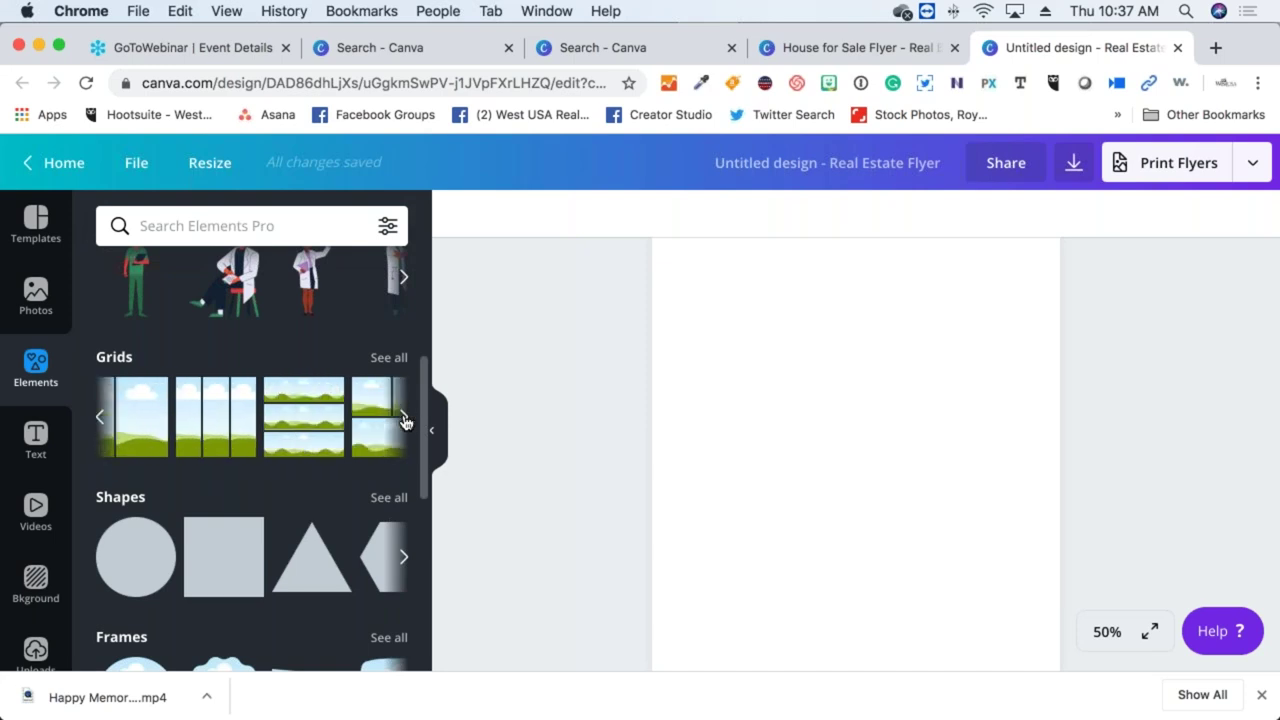
Show all Grids layouts and scroll through the list
click(389, 358)
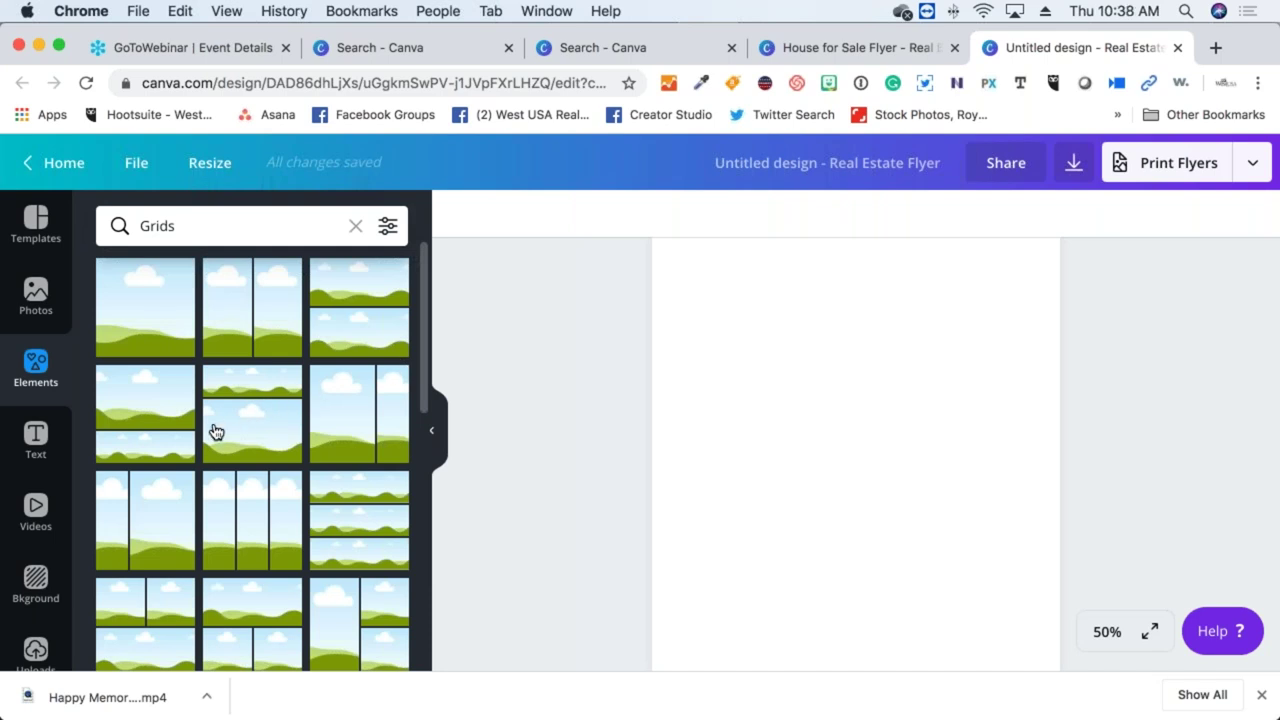
scroll(216, 431, down, 5)
scroll(216, 431, down, 5)
scroll(216, 431, down, 5)
scroll(219, 431, down, 5)
scroll(219, 431, down, 5)
scroll(220, 430, down, 3)
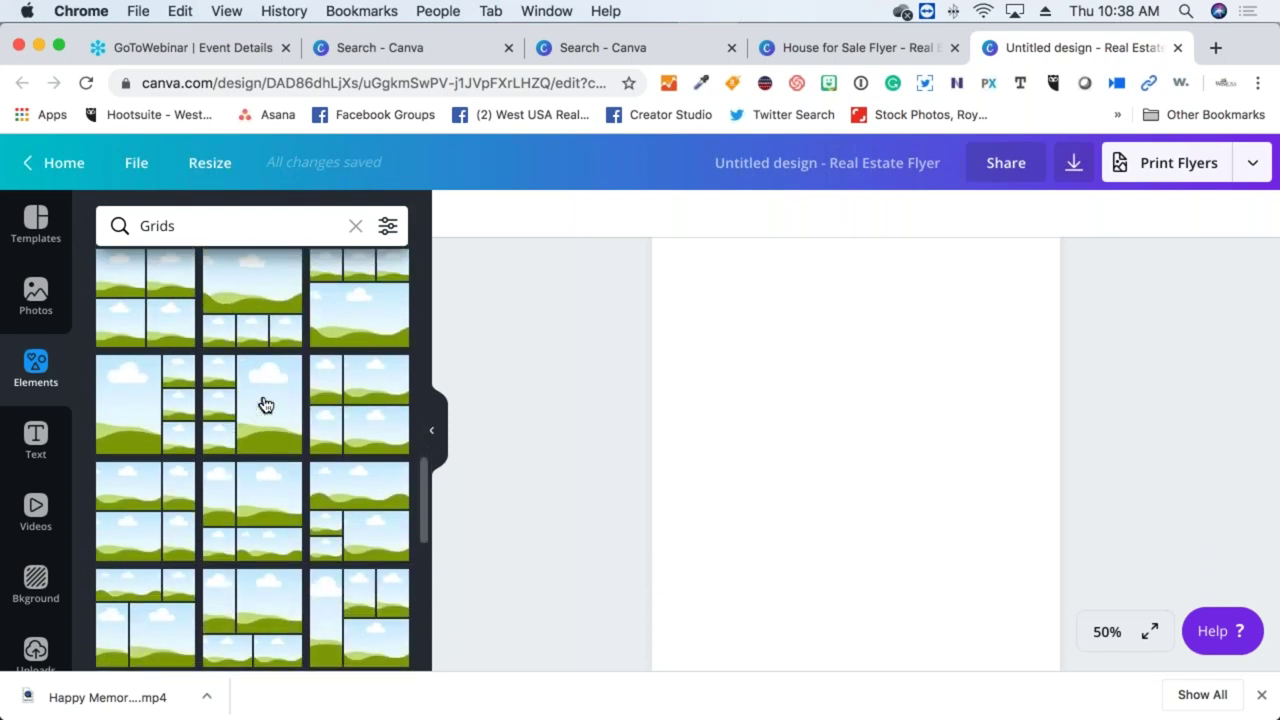
Add the grid with one tall left cell and three stacked right cells
click(152, 412)
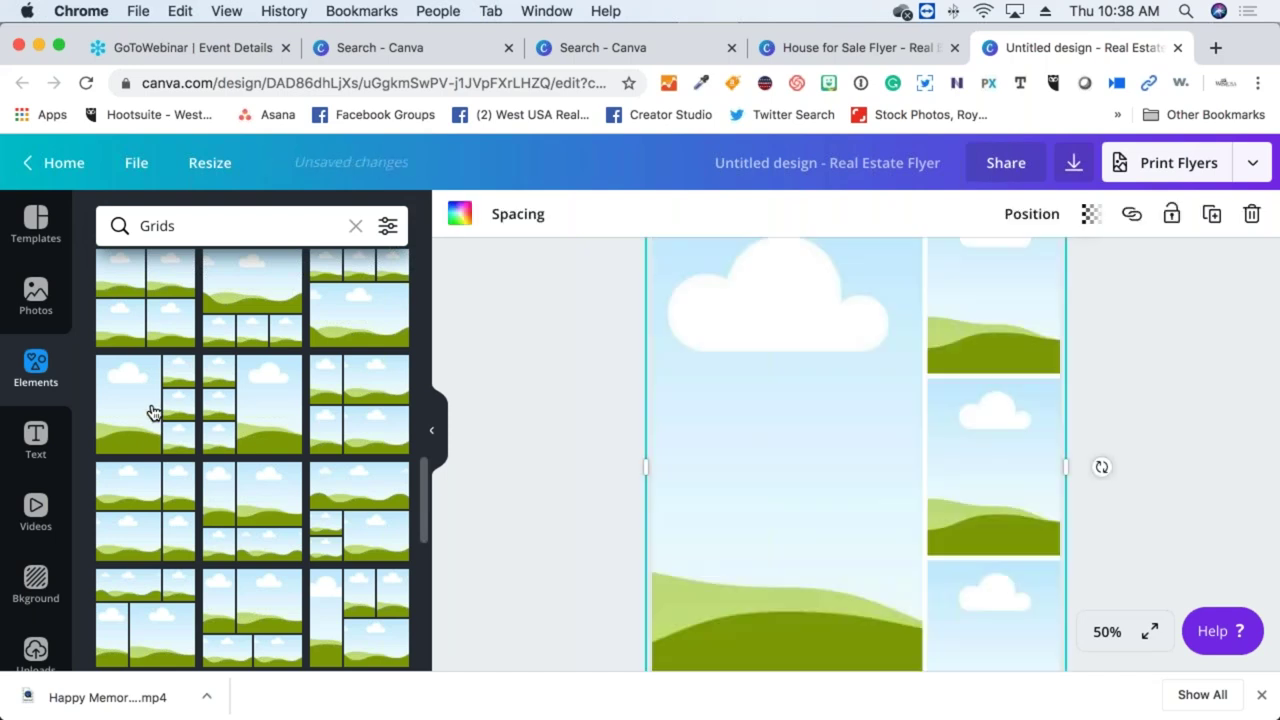
scroll(980, 437, up, 3)
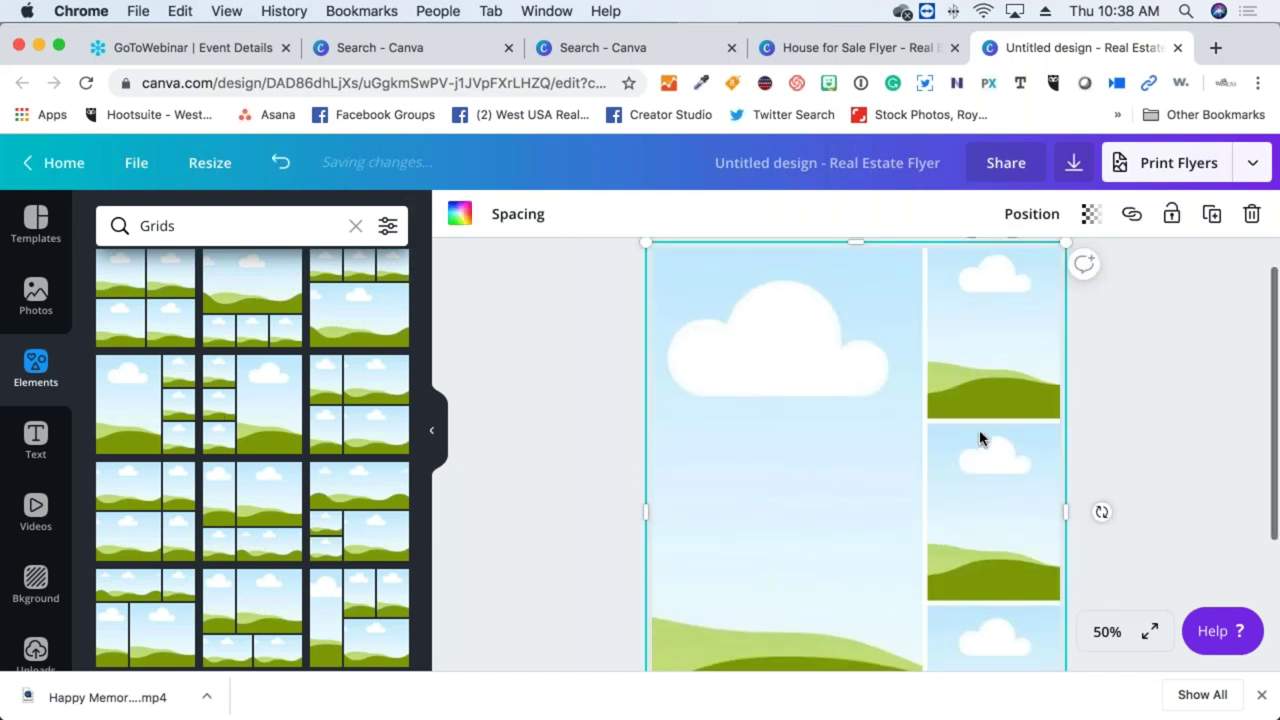
scroll(768, 378, down, 5)
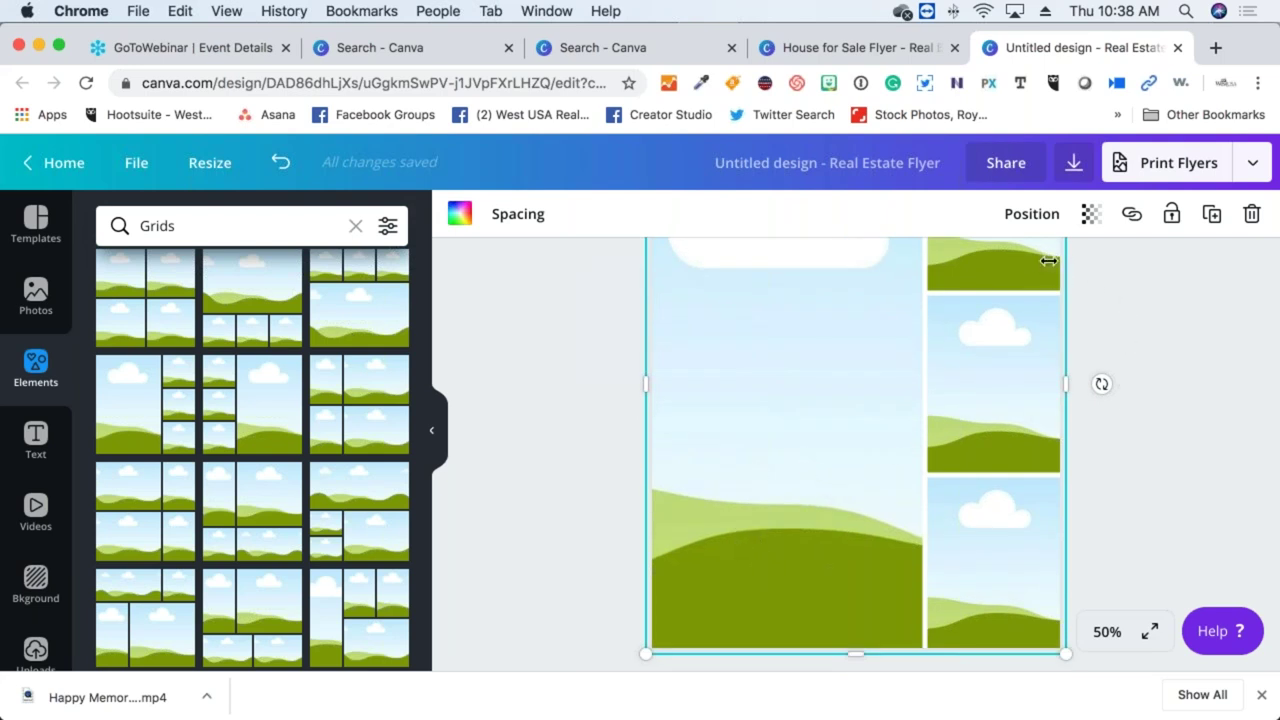
scroll(1004, 442, up, 3)
scroll(1030, 404, up, 2)
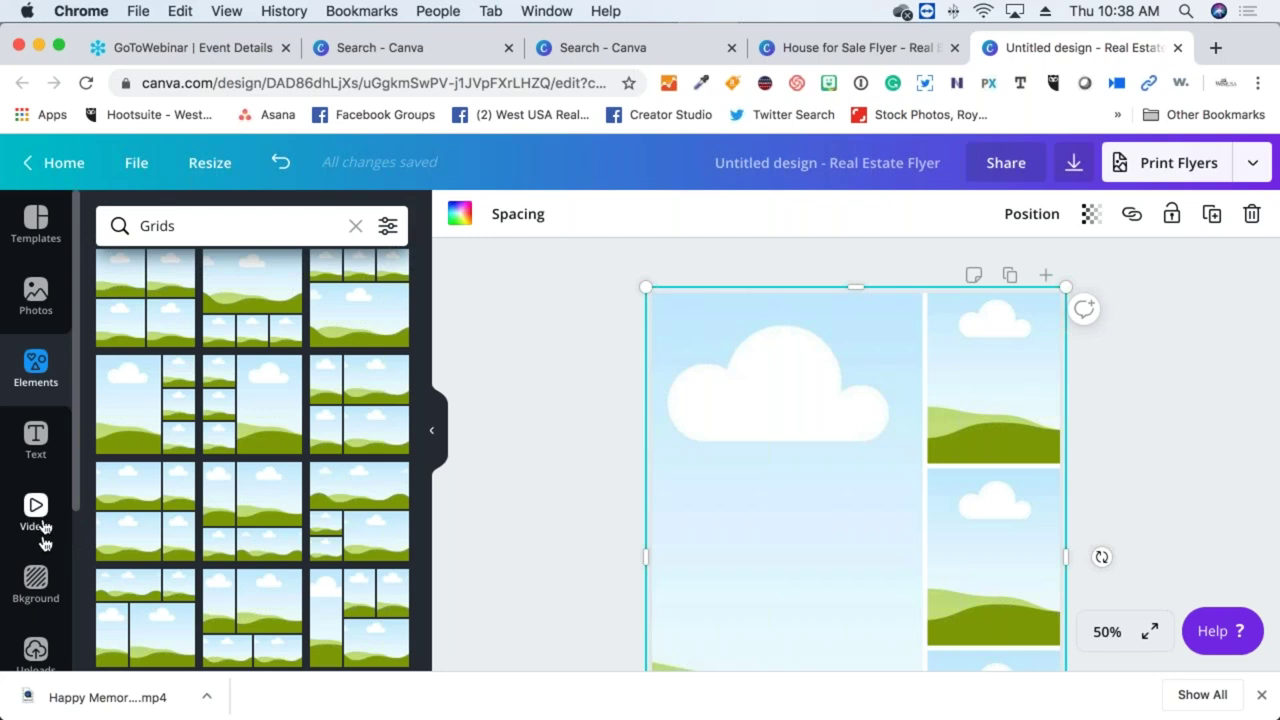
Add the uploaded canal-side cityscape photo to the flyer from Uploads
scroll(38, 565, down, 2)
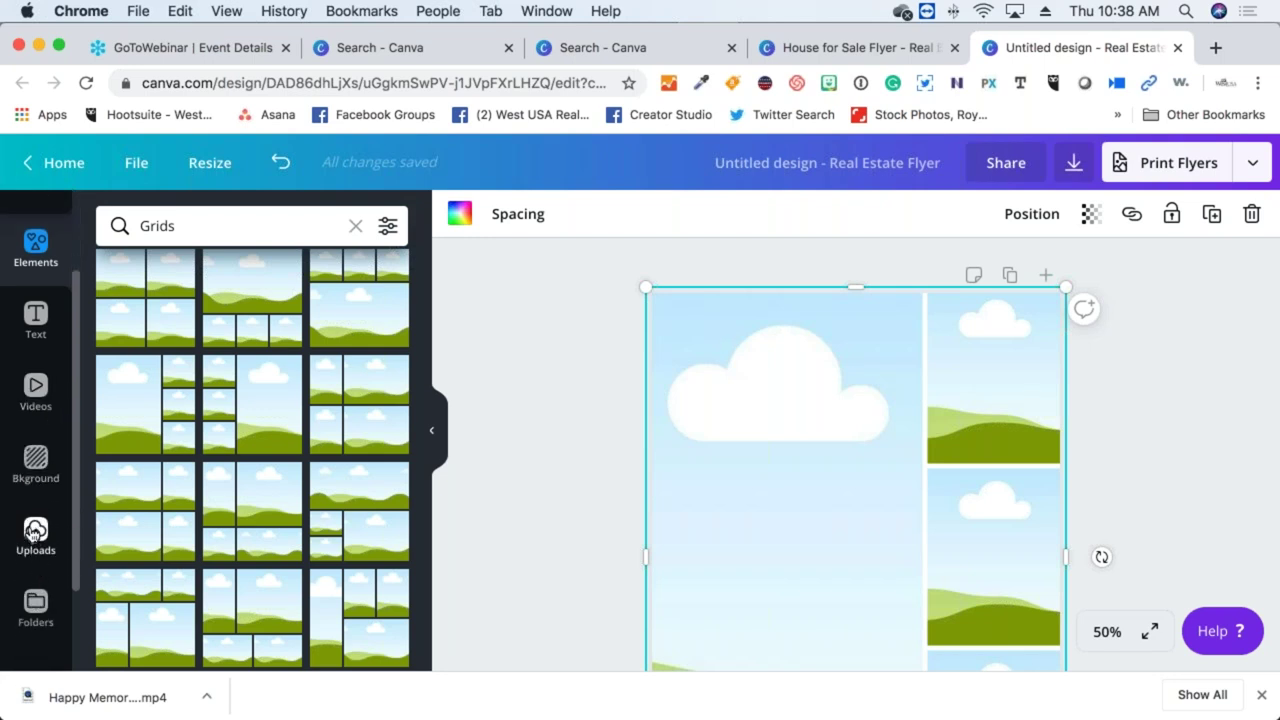
click(35, 533)
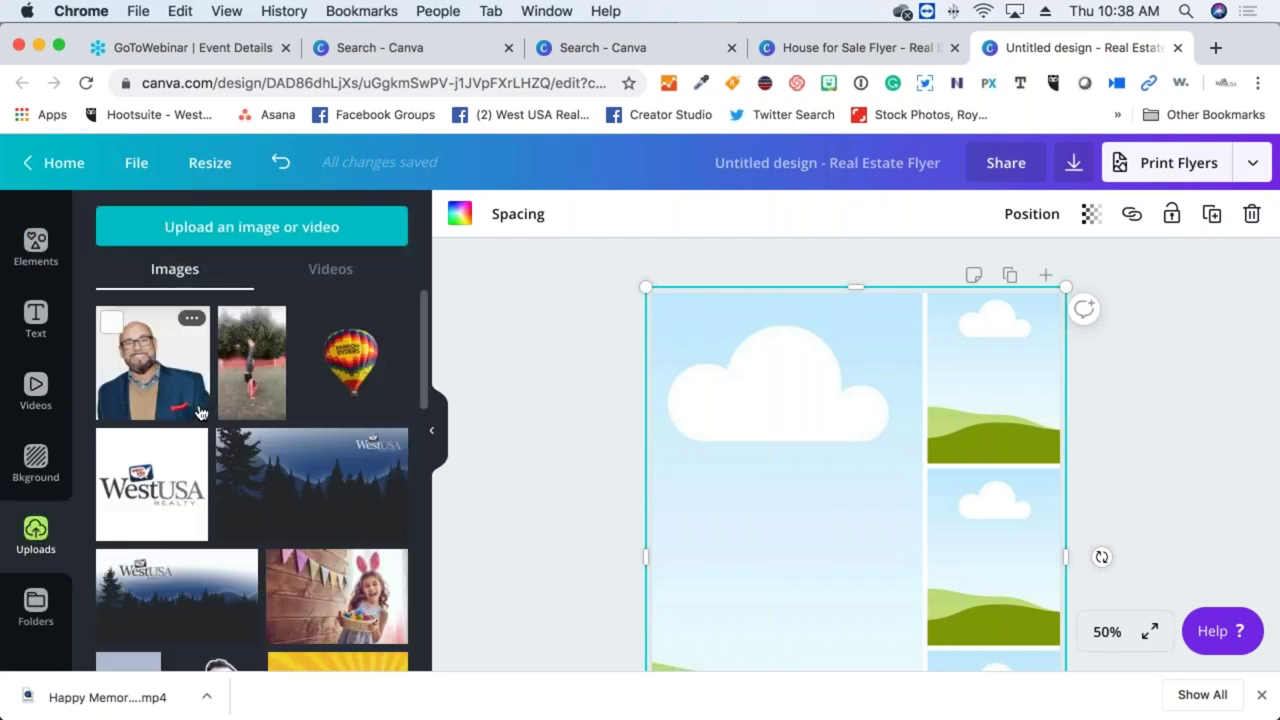
scroll(200, 412, down, 3)
scroll(200, 412, down, 10)
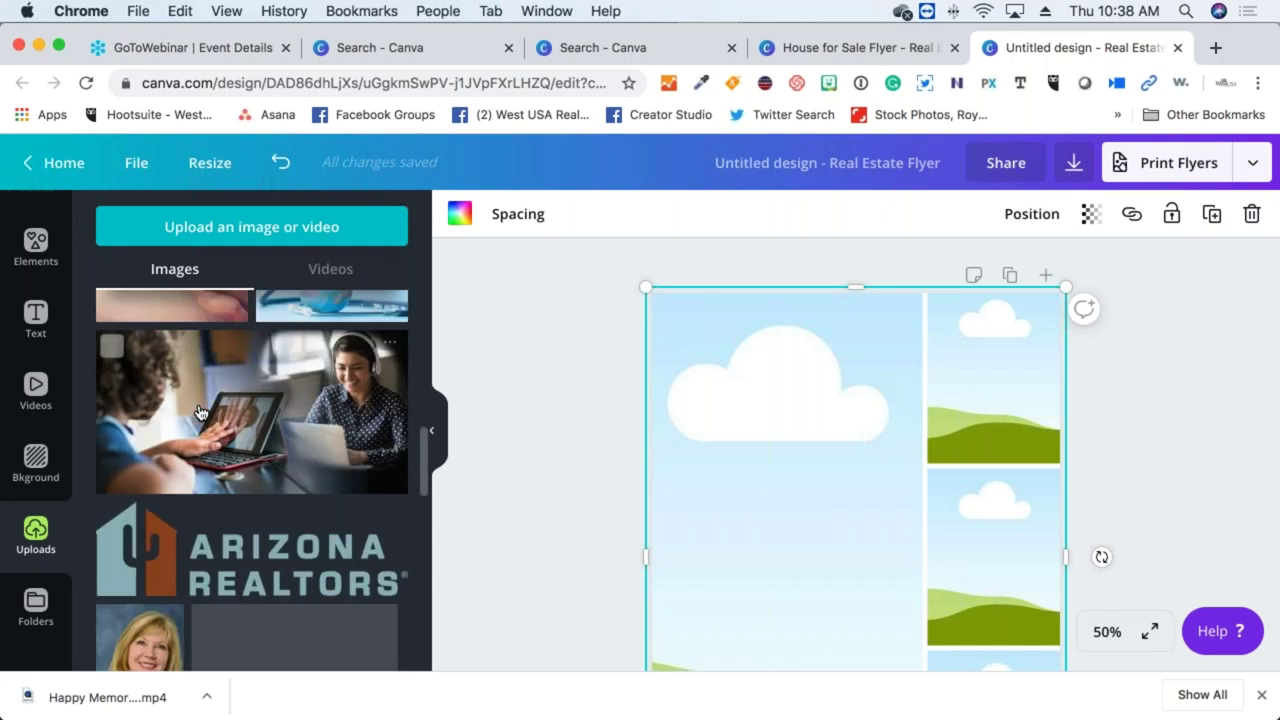
scroll(200, 412, down, 5)
scroll(203, 412, up, 3)
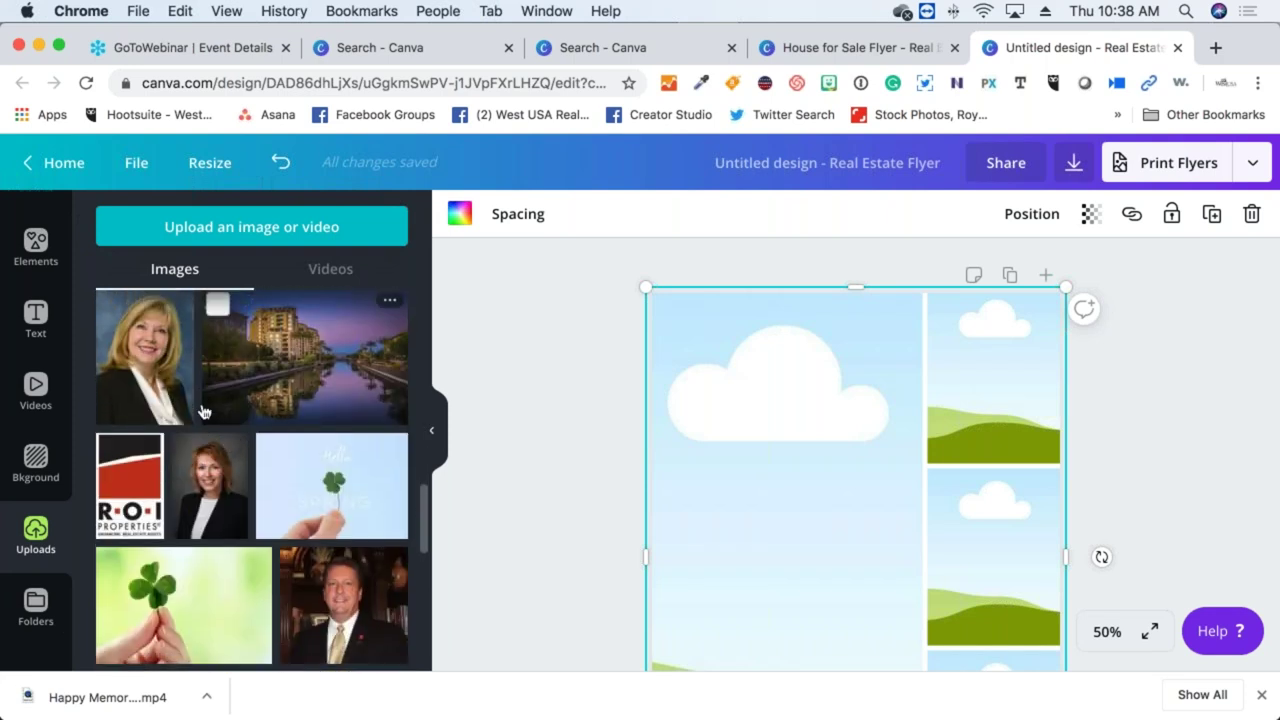
scroll(205, 412, up, 1)
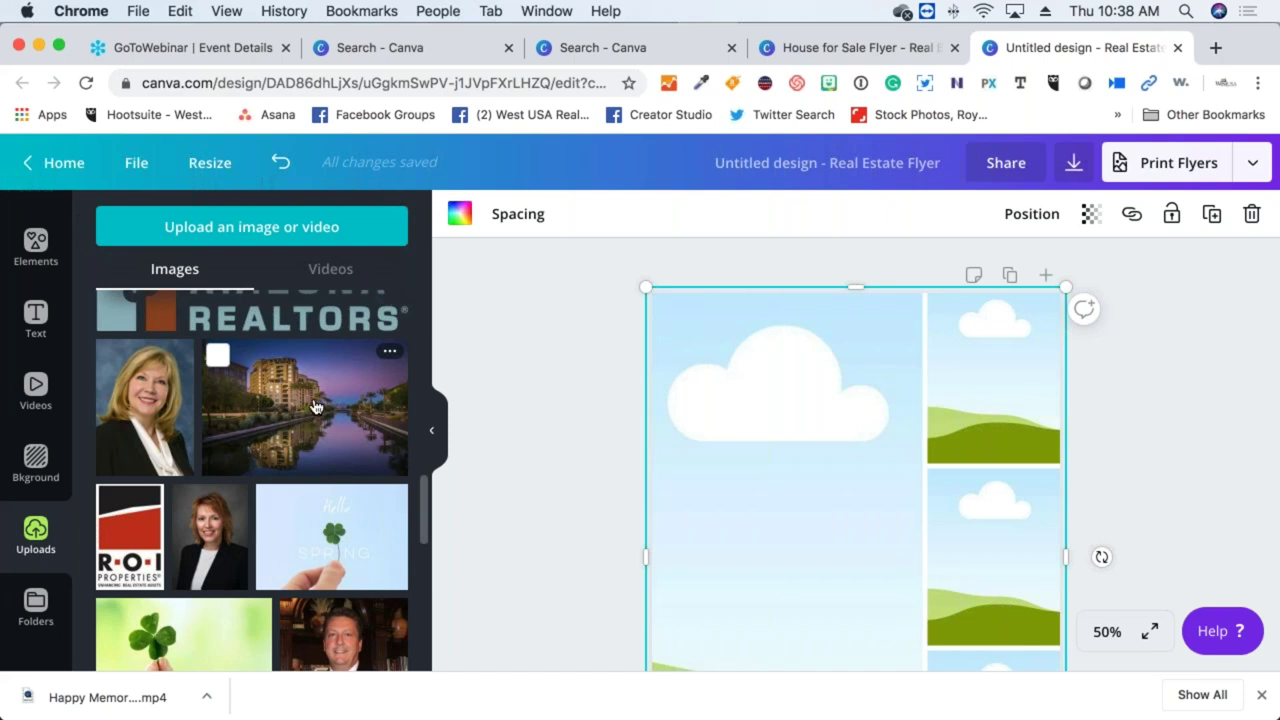
click(314, 406)
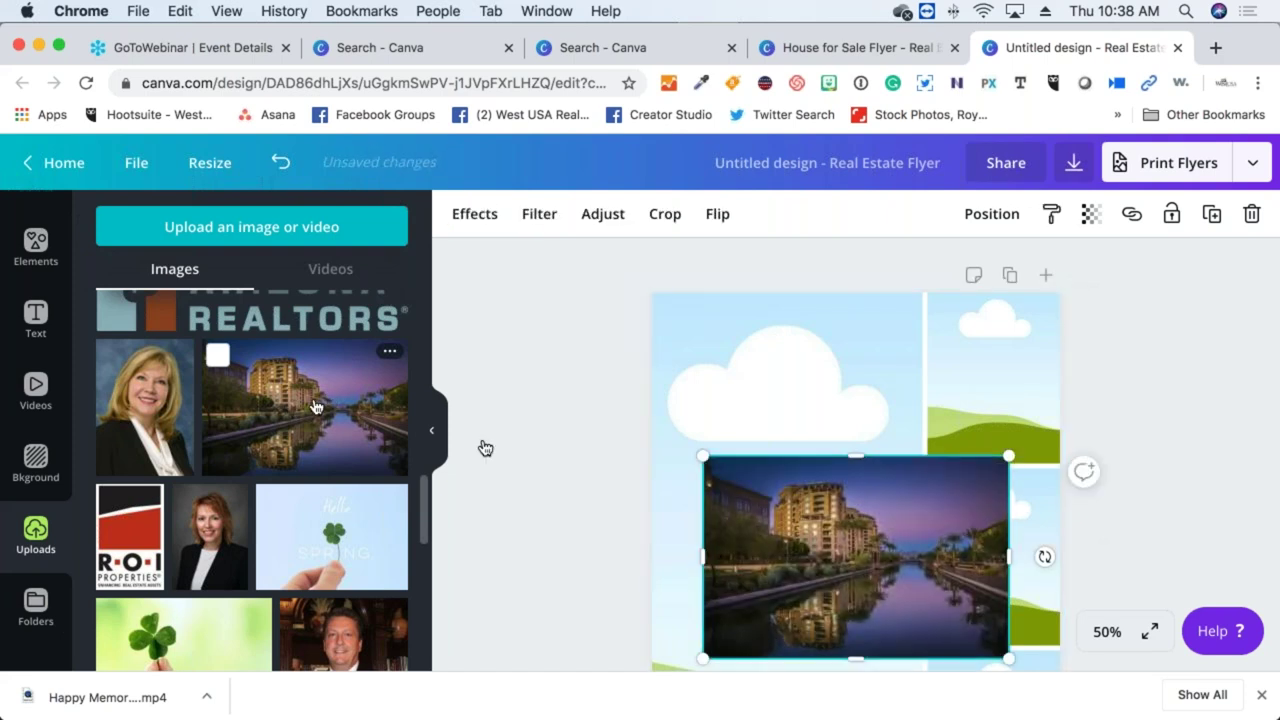
Drop the cityscape photo into the tall left grid cell
drag(830, 523, 773, 445)
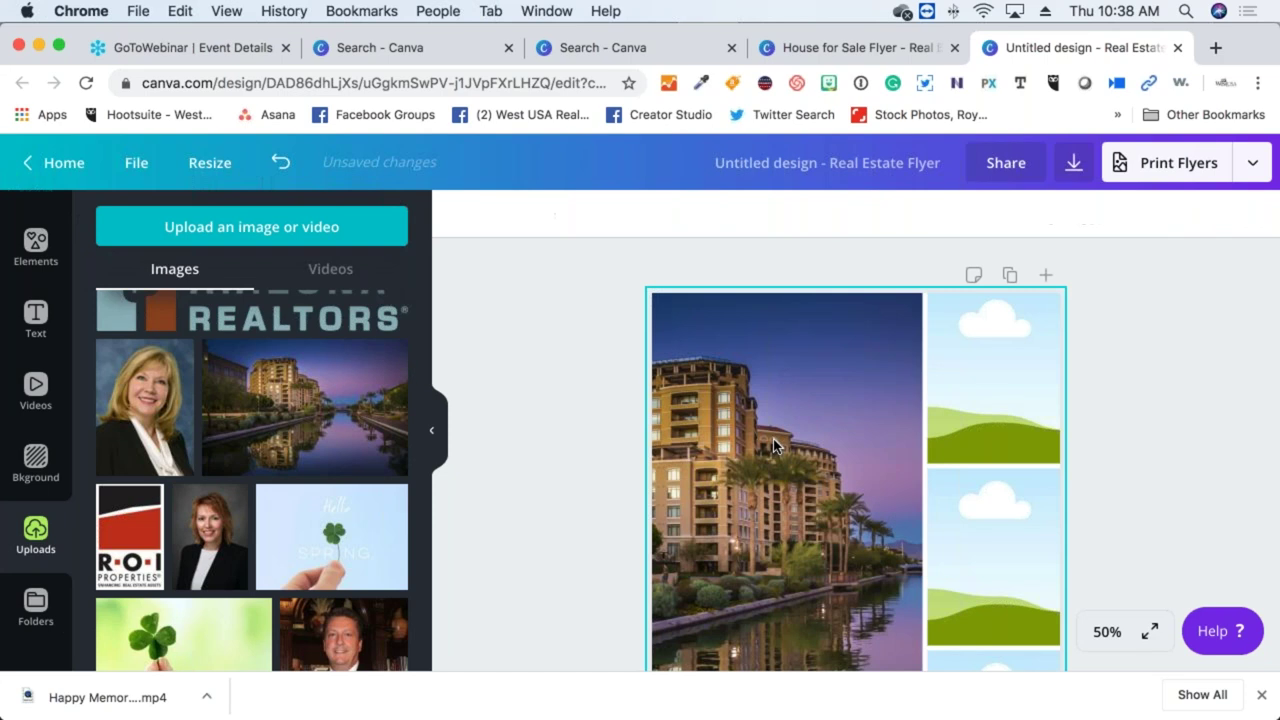
click(772, 510)
scroll(772, 510, down, 2)
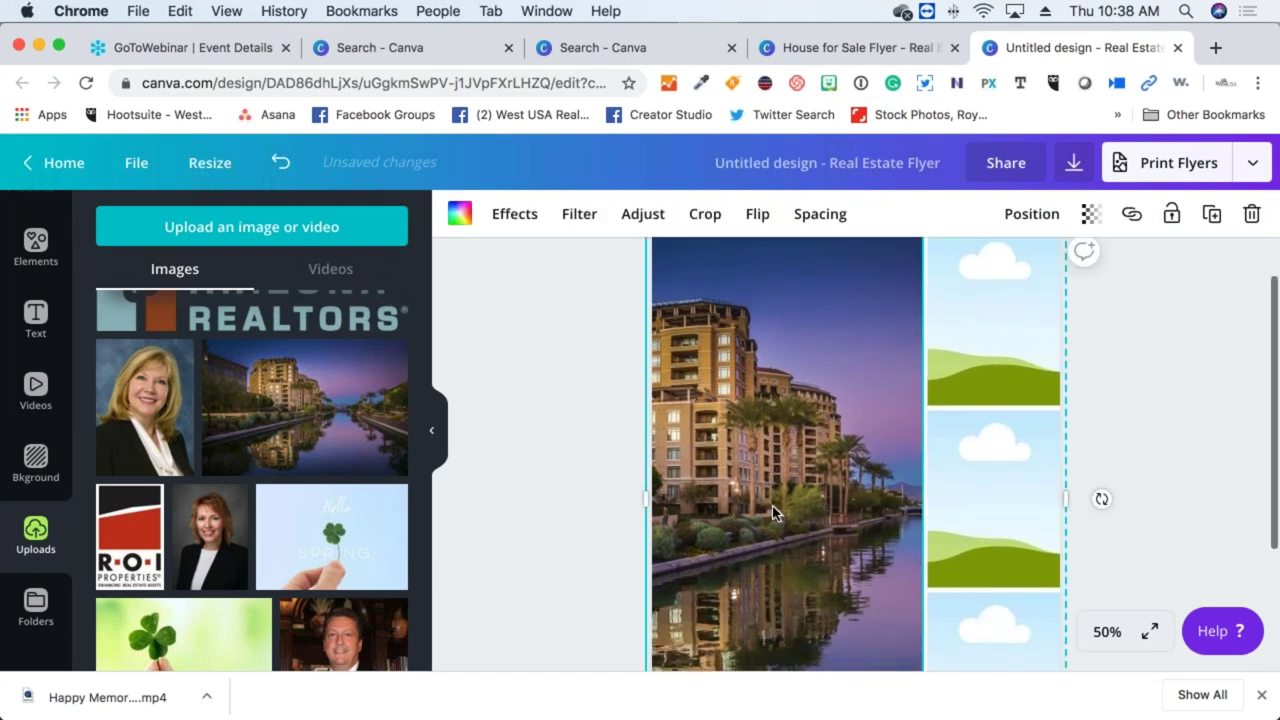
scroll(772, 512, up, 2)
scroll(771, 505, down, 1)
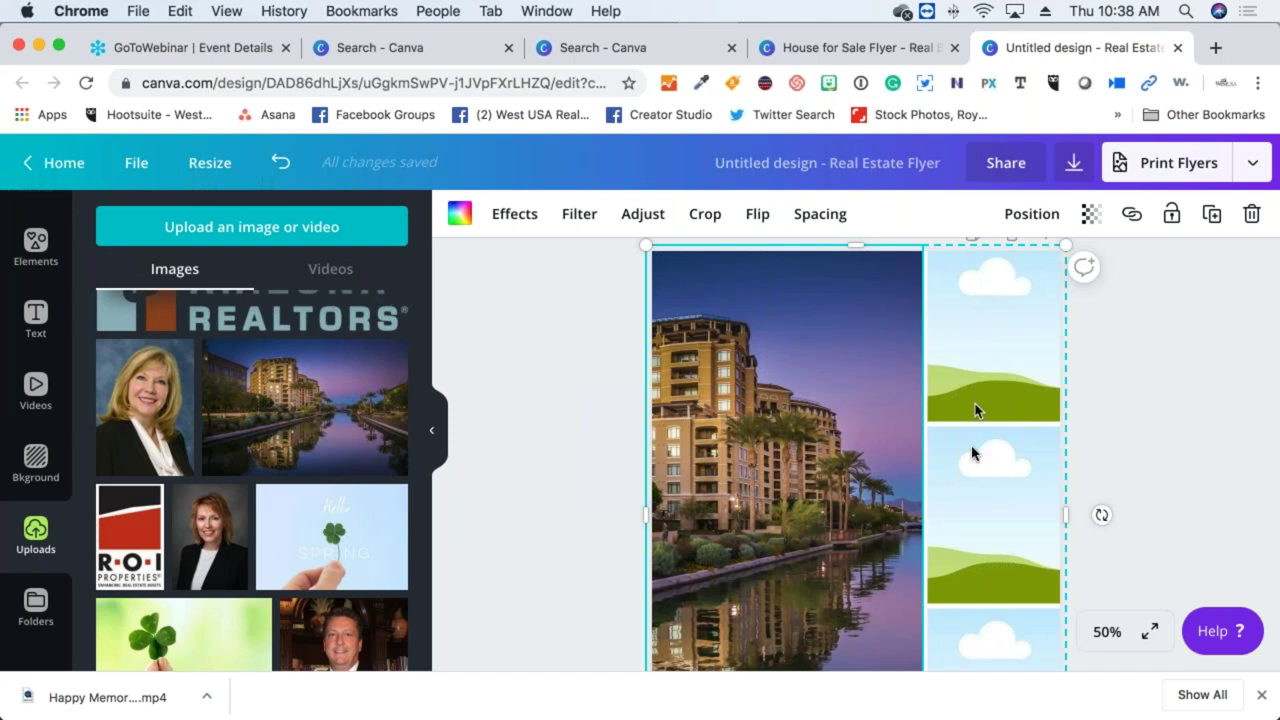
scroll(219, 510, down, 5)
scroll(219, 510, down, 10)
scroll(219, 510, down, 10)
scroll(219, 510, down, 5)
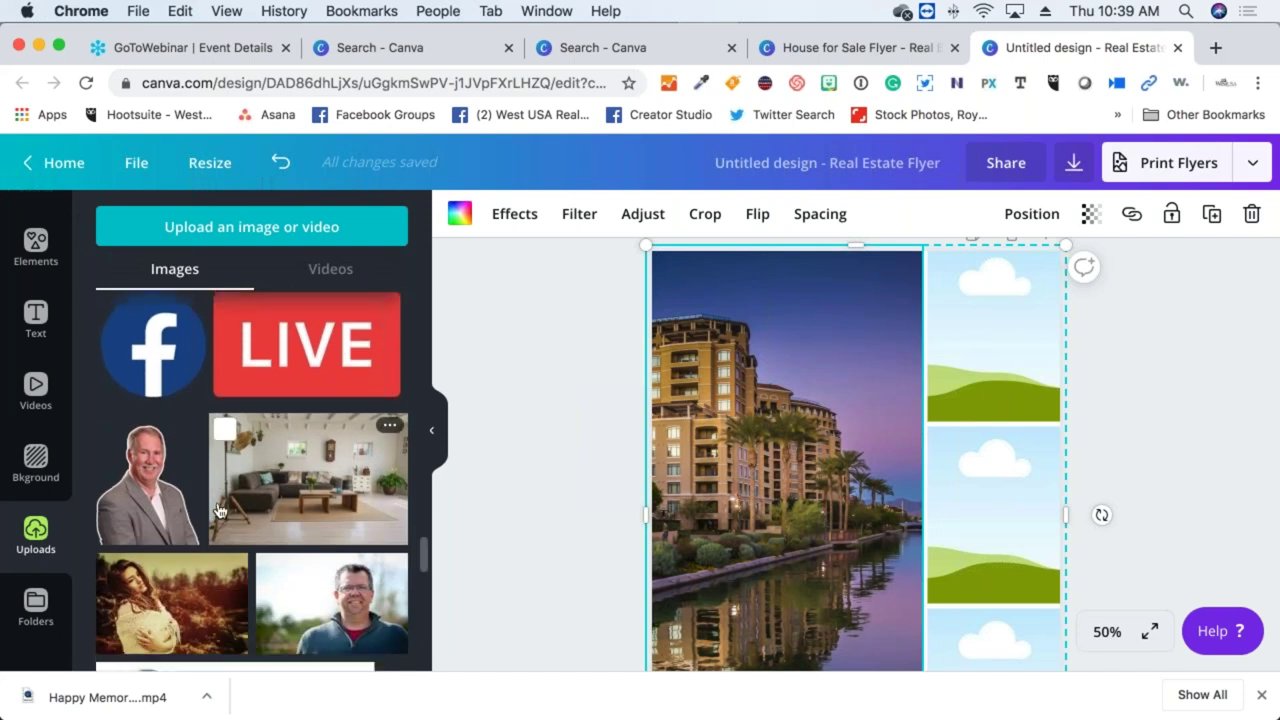
Add the uploaded living-room photo, then browse Downloads for a new upload and cancel
click(331, 424)
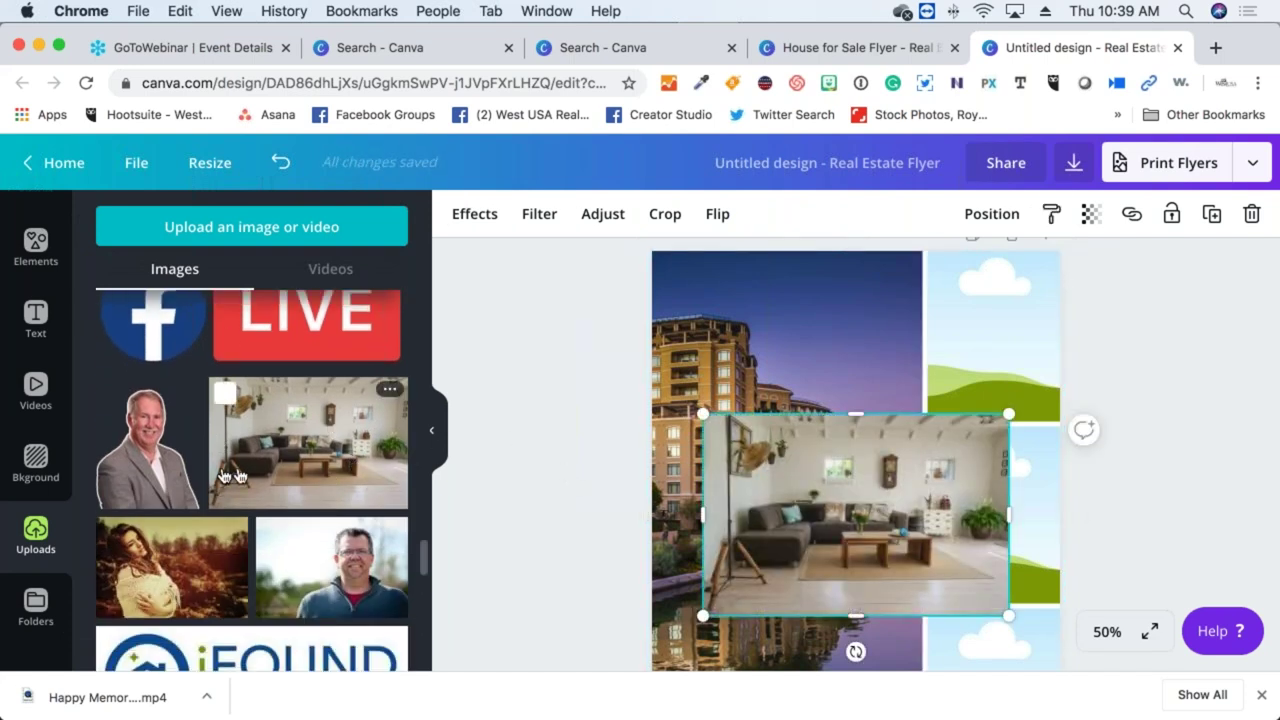
scroll(230, 476, down, 1)
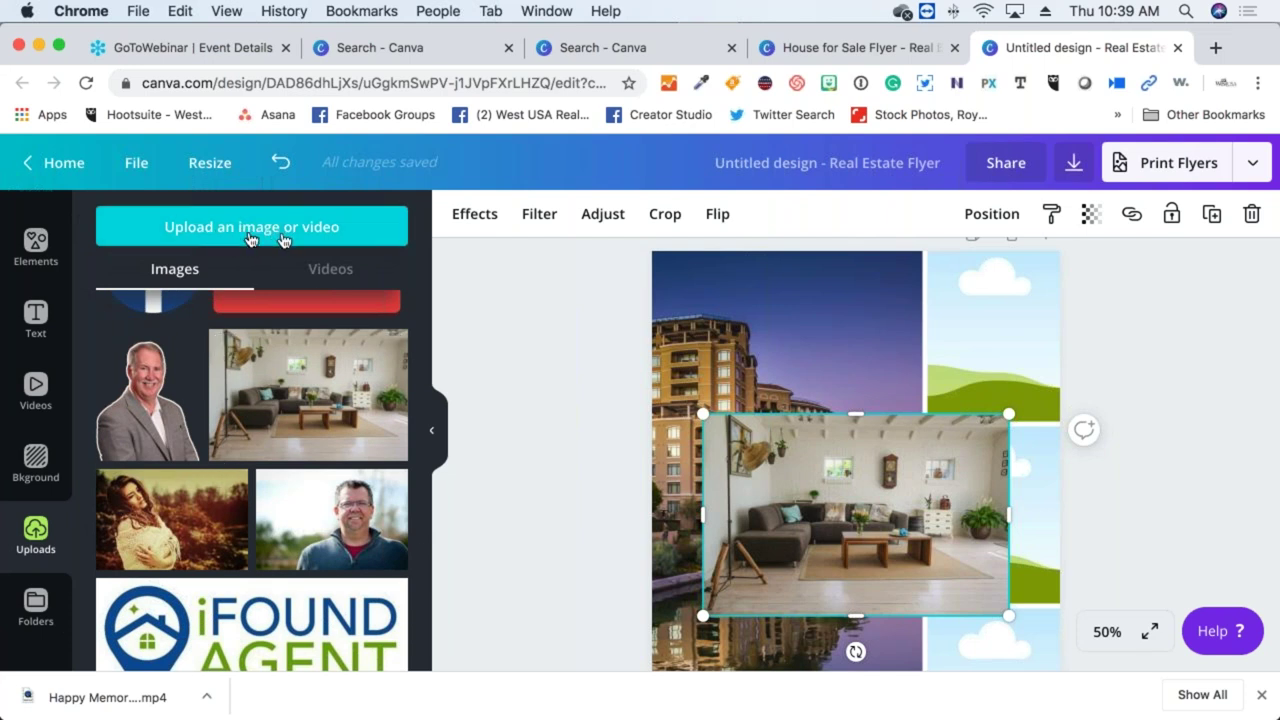
click(285, 228)
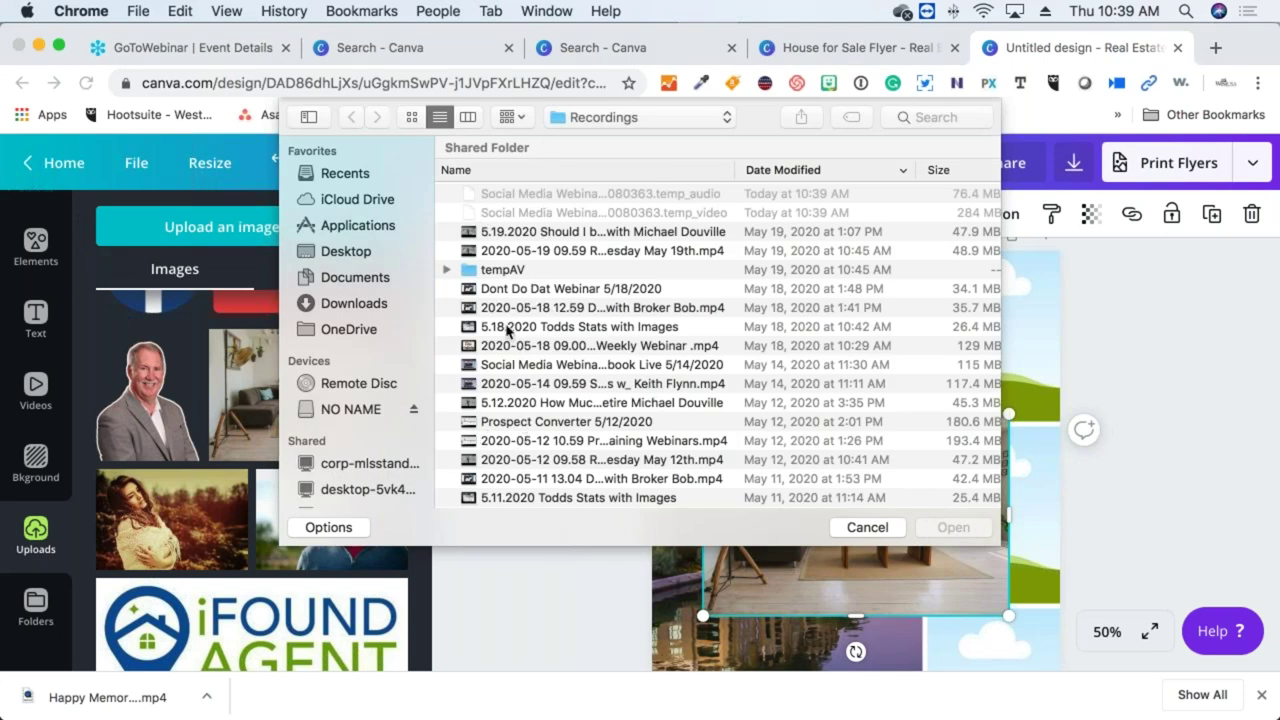
click(373, 307)
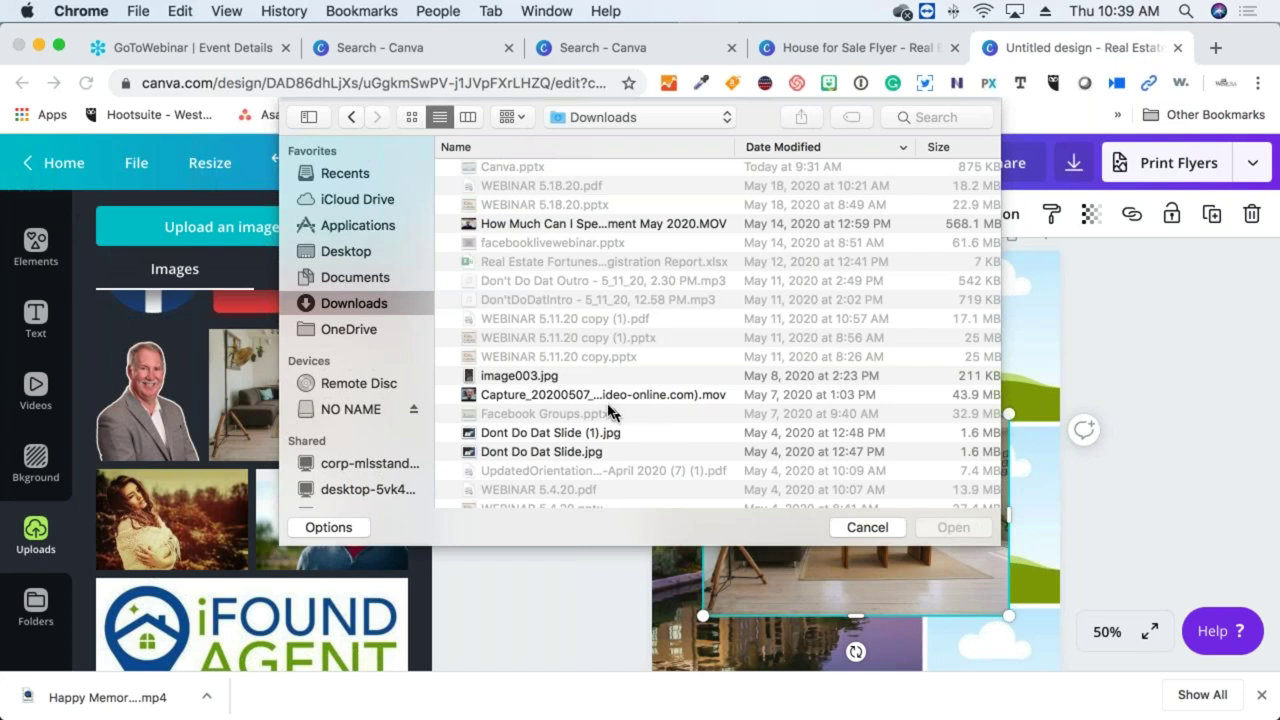
scroll(618, 423, down, 5)
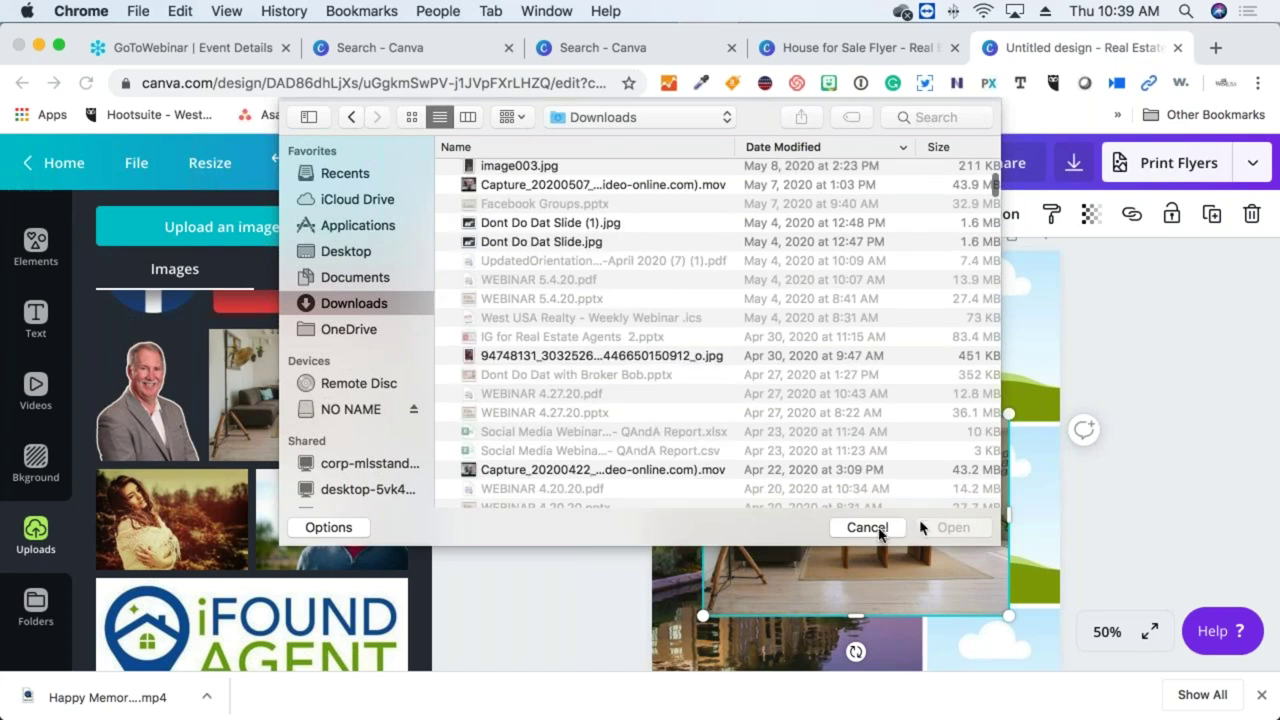
click(866, 527)
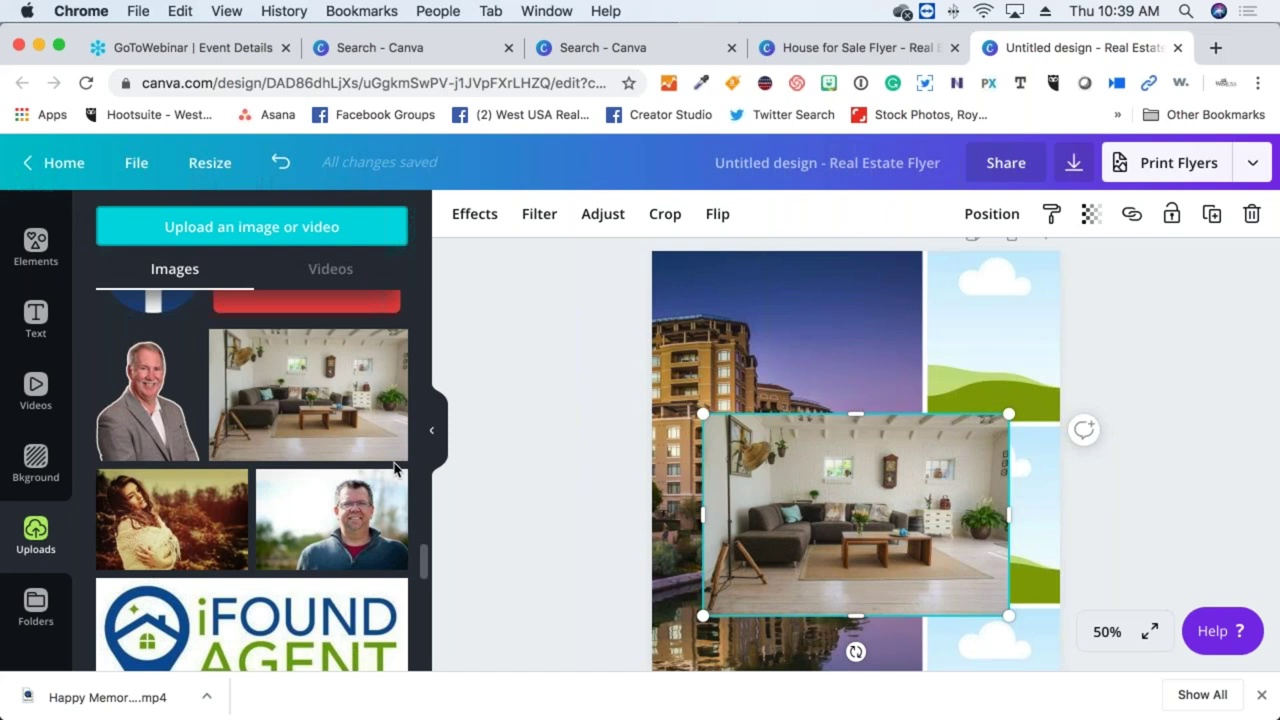
Drag the living-room photo onto the grid, then undo the layout change
drag(853, 493, 966, 341)
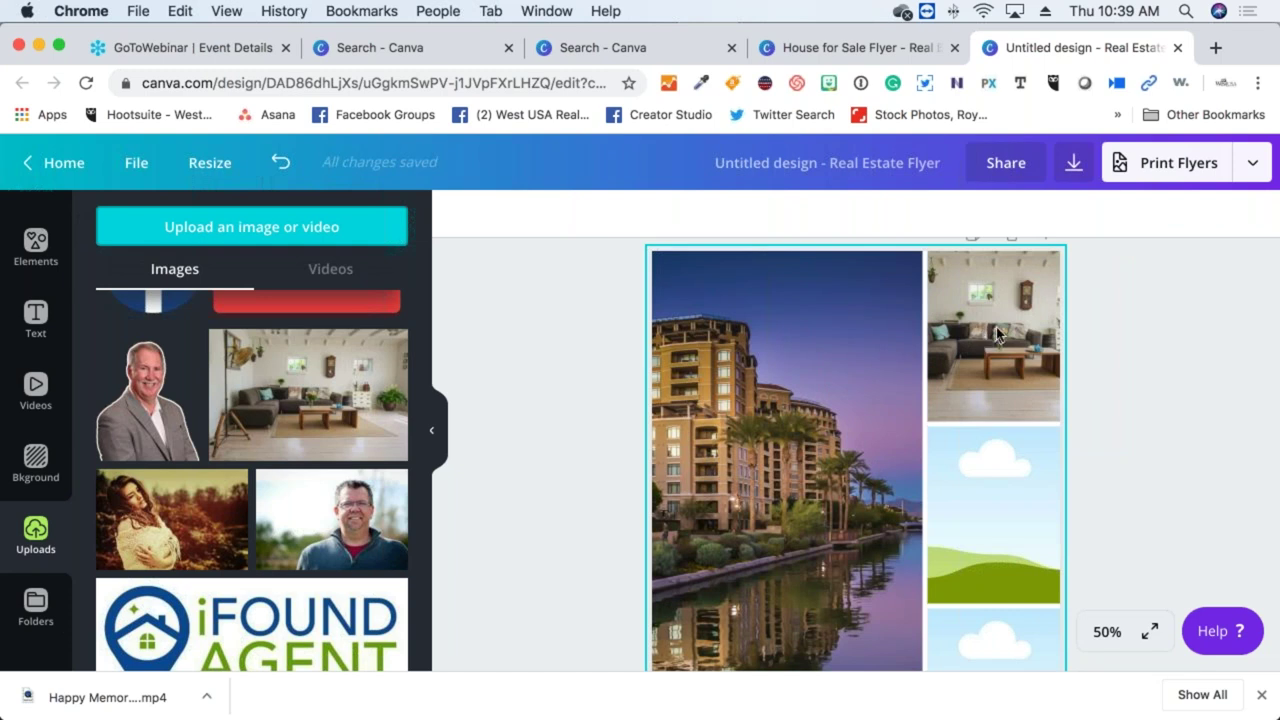
click(990, 328)
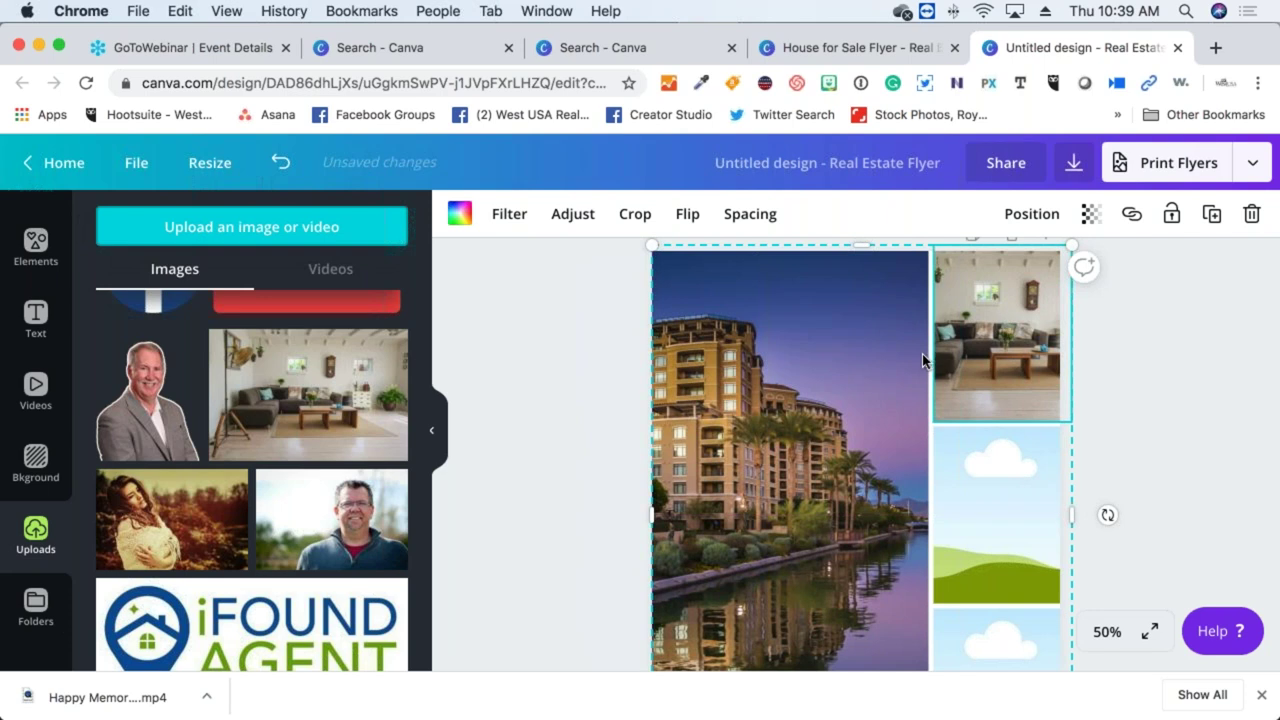
key(super+z)
click(571, 401)
Shift the living-room photo right in the top-right cell to frame the sofa
double_click(983, 334)
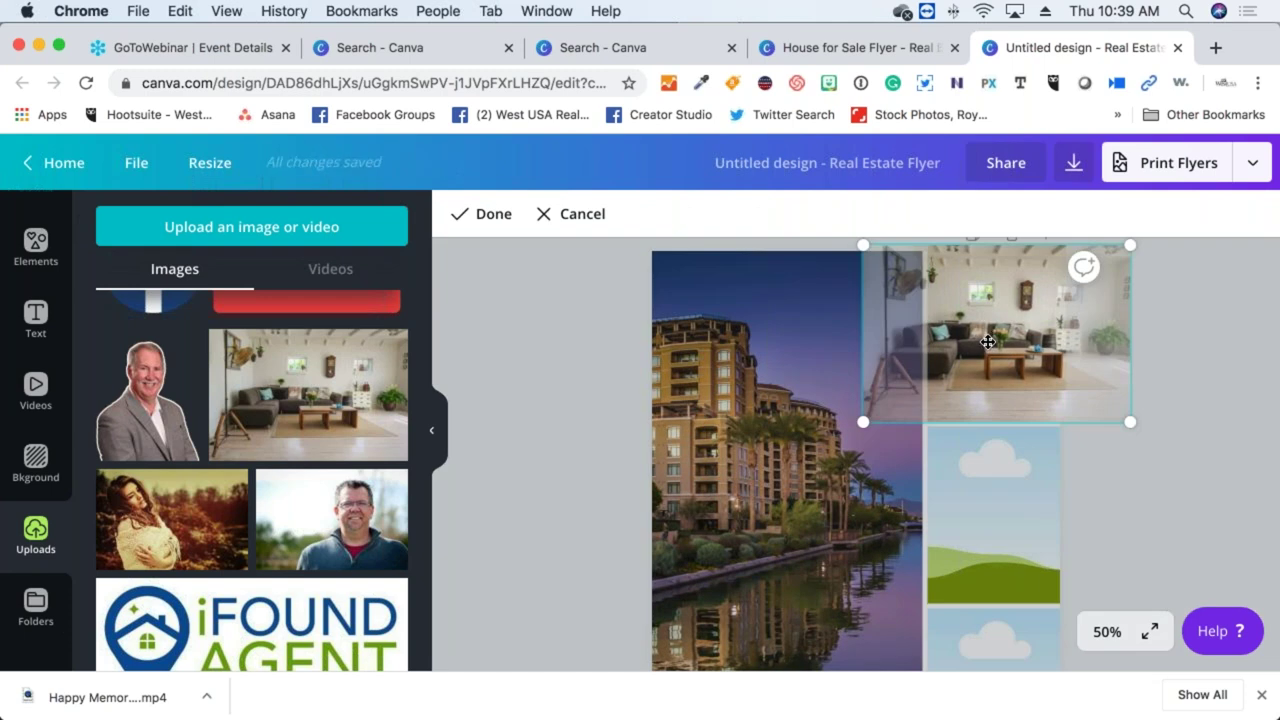
drag(992, 342, 1035, 340)
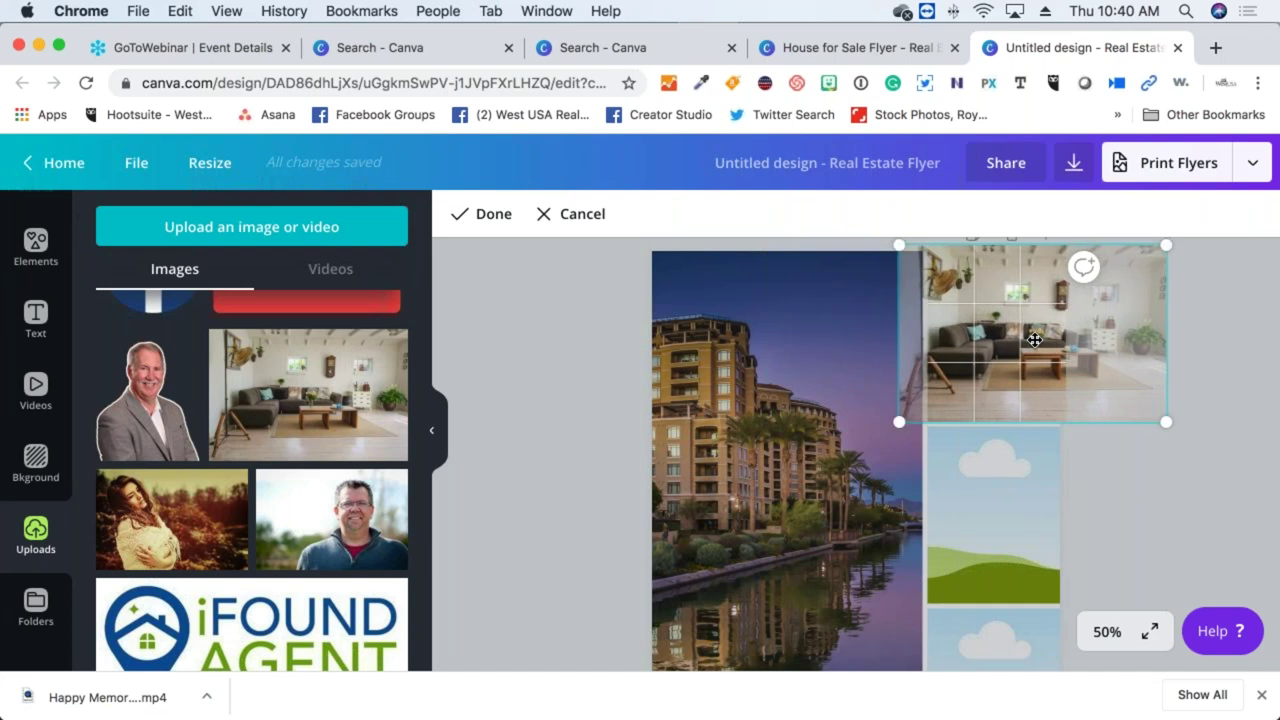
key(Return)
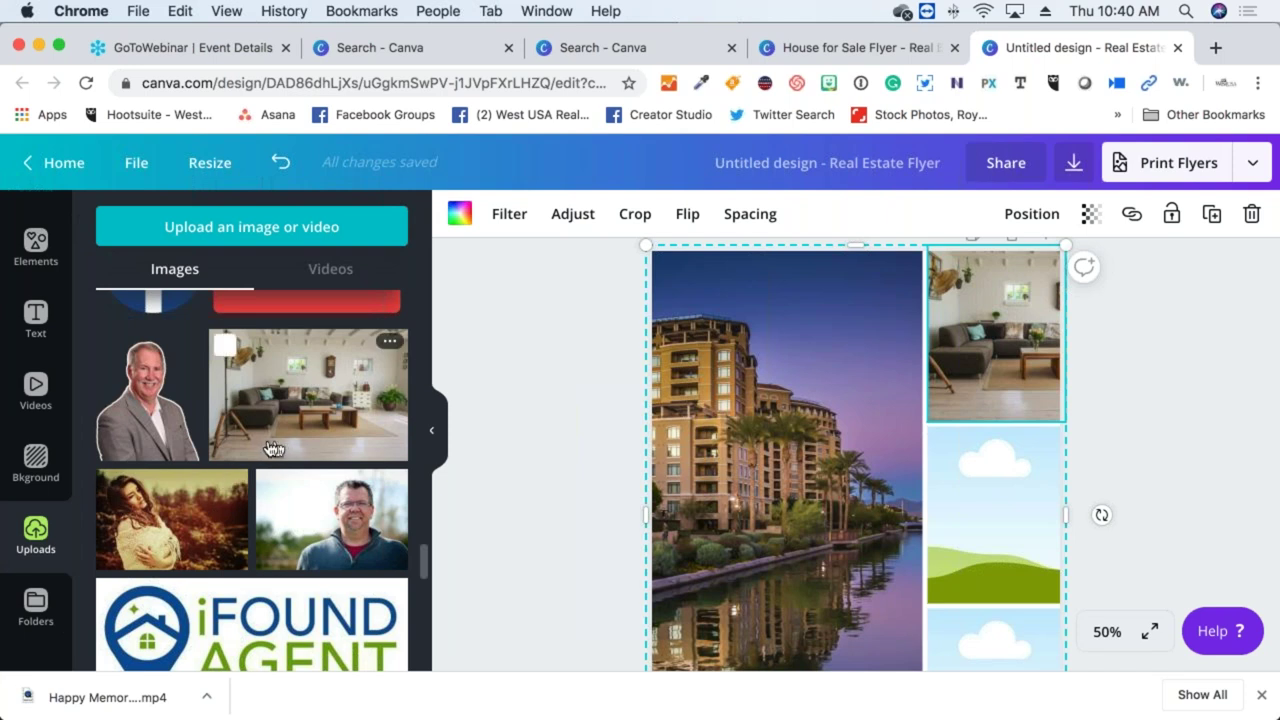
Place the ceiling-fan room photo into the middle-right grid cell
scroll(268, 450, down, 6)
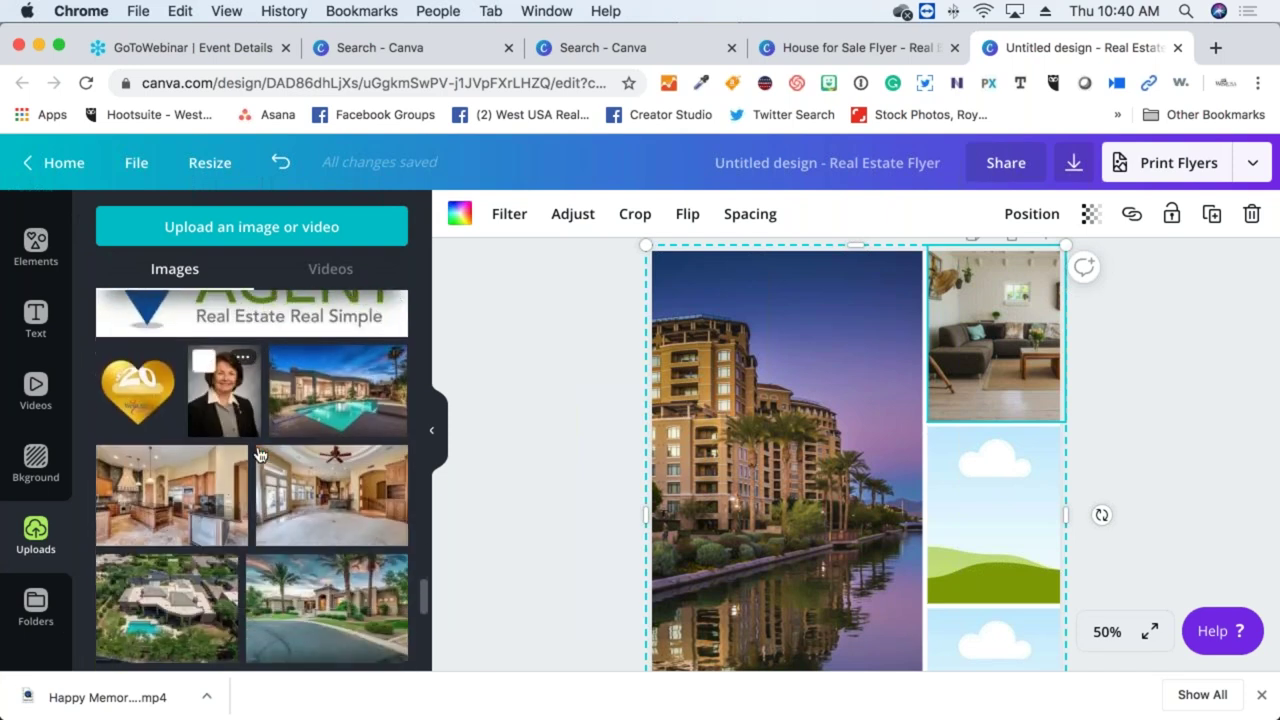
scroll(266, 478, down, 2)
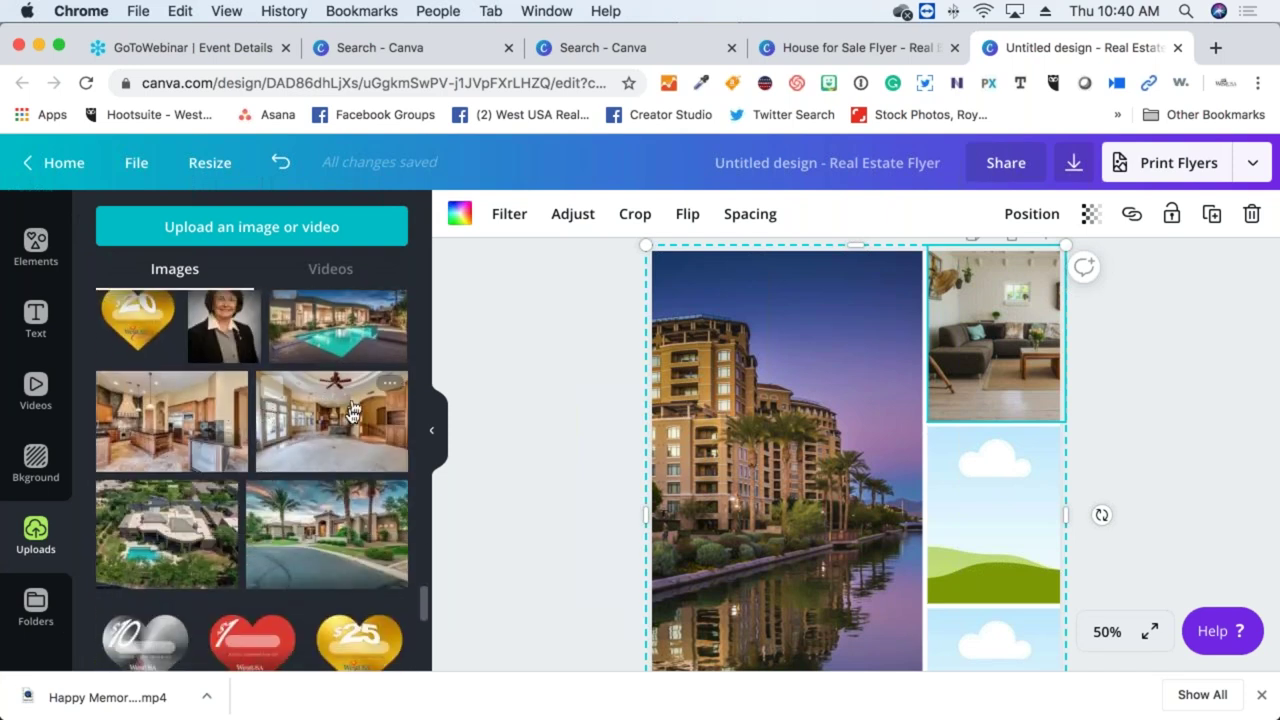
scroll(343, 423, up, 1)
drag(343, 423, 860, 505)
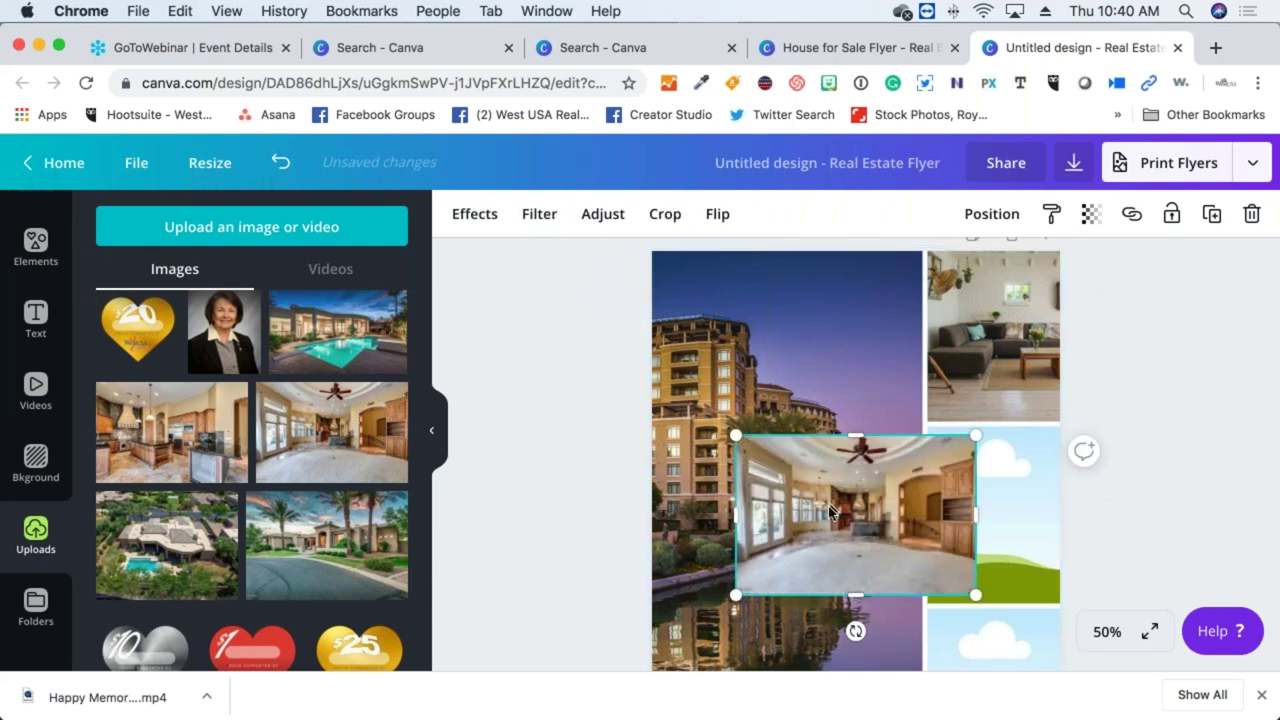
drag(866, 500, 983, 497)
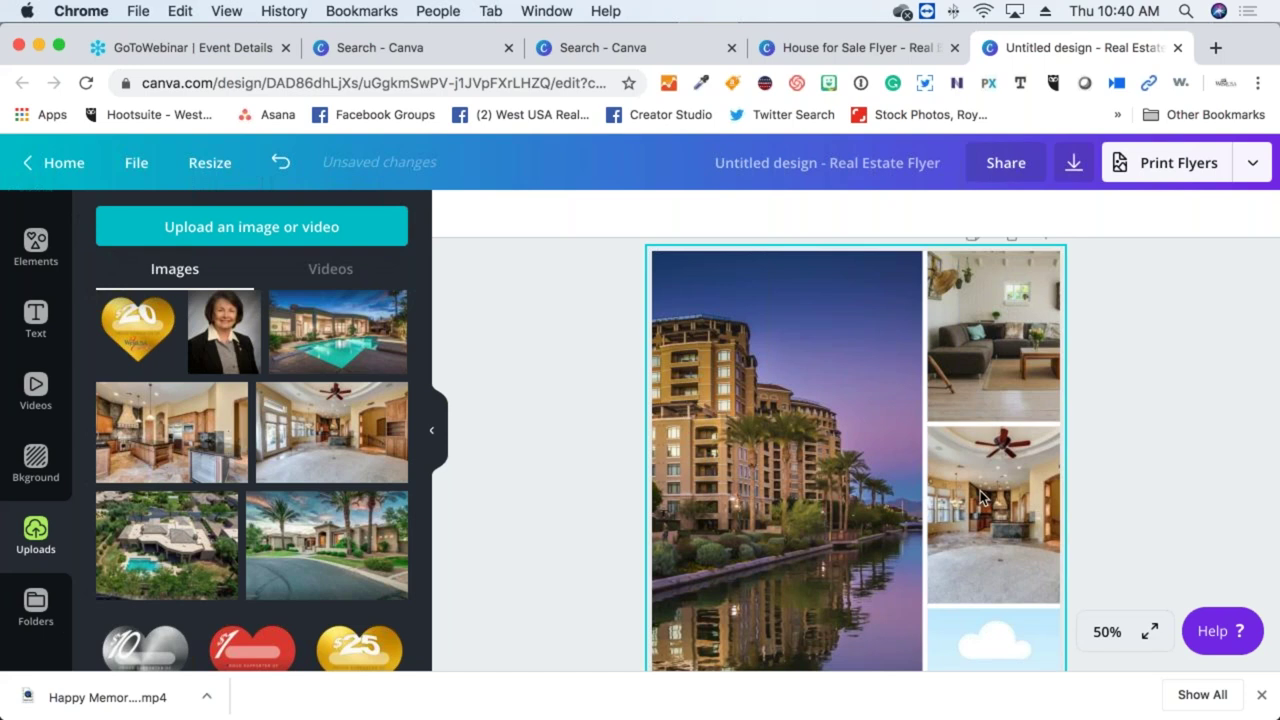
Put the kitchen photo in the bottom-right cell and reposition it within the frame
scroll(976, 502, down, 3)
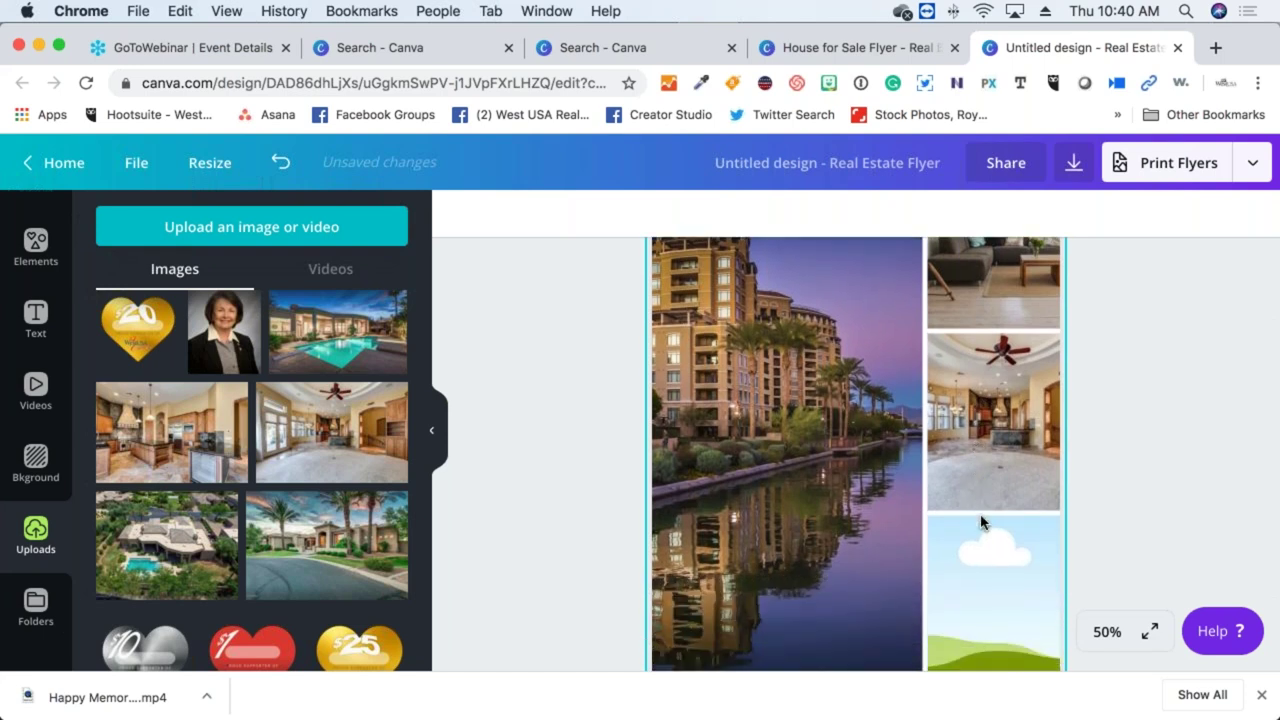
scroll(976, 490, down, 1)
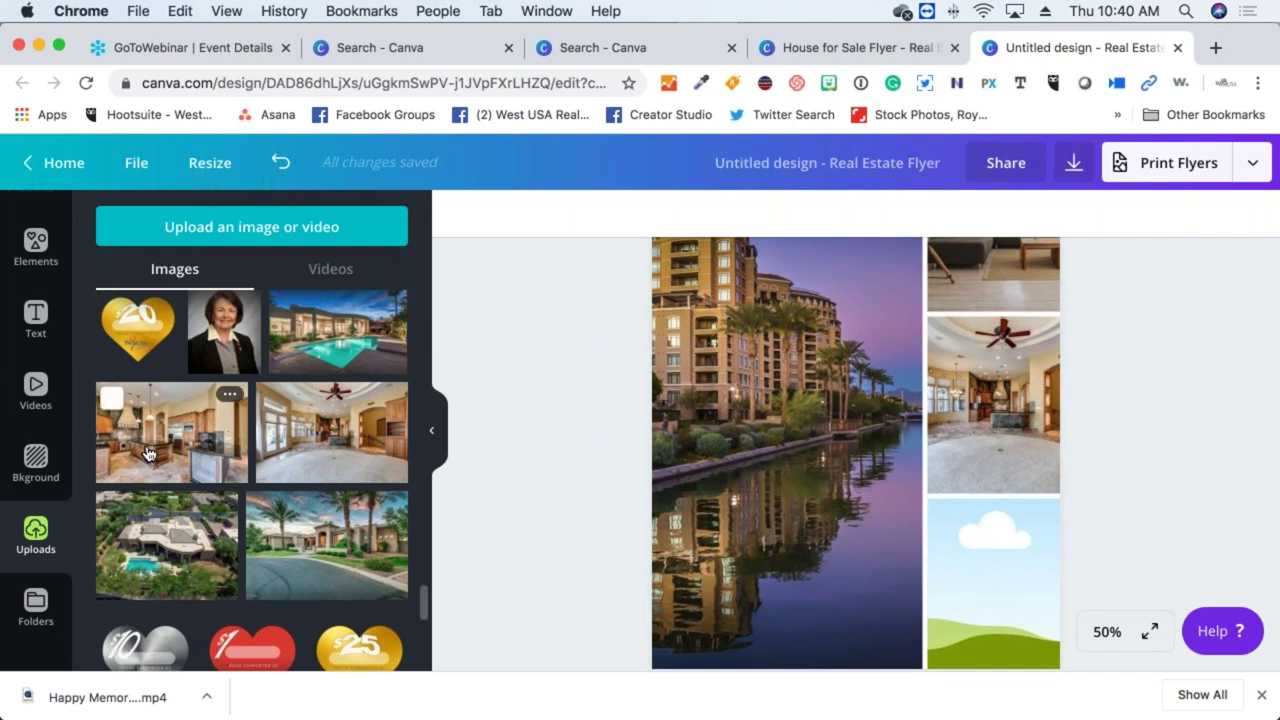
click(112, 398)
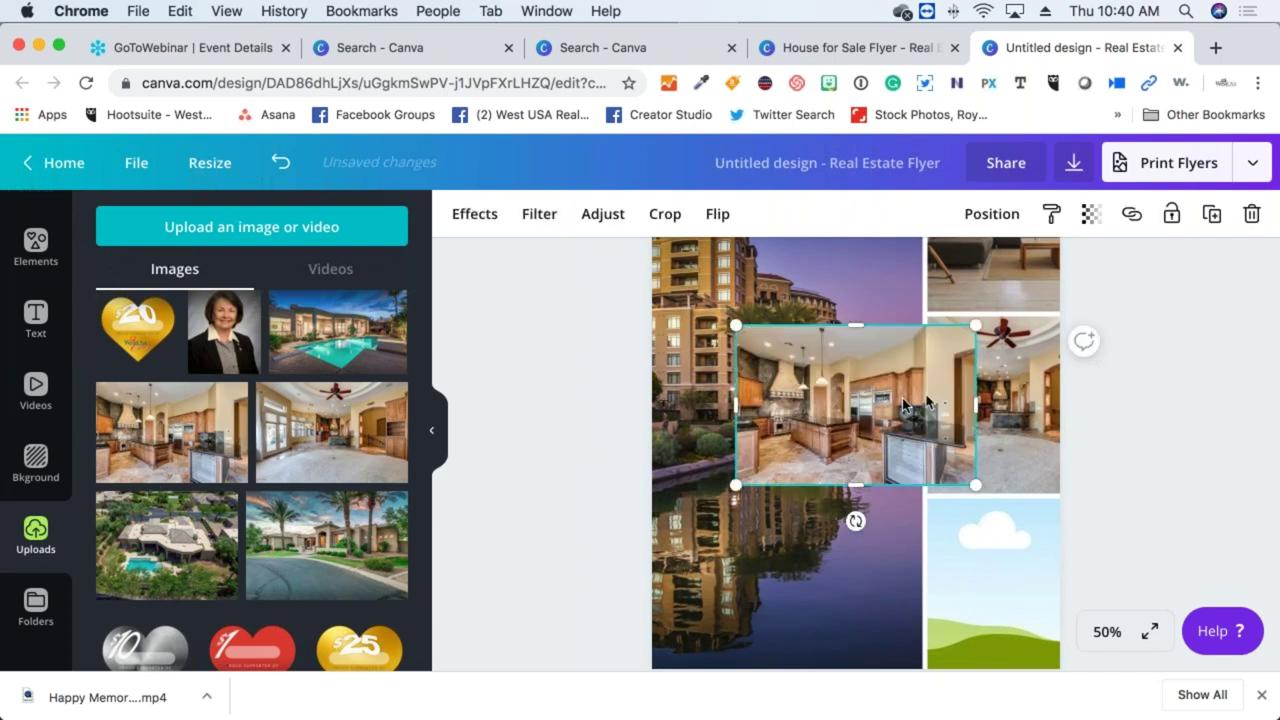
drag(893, 418, 976, 575)
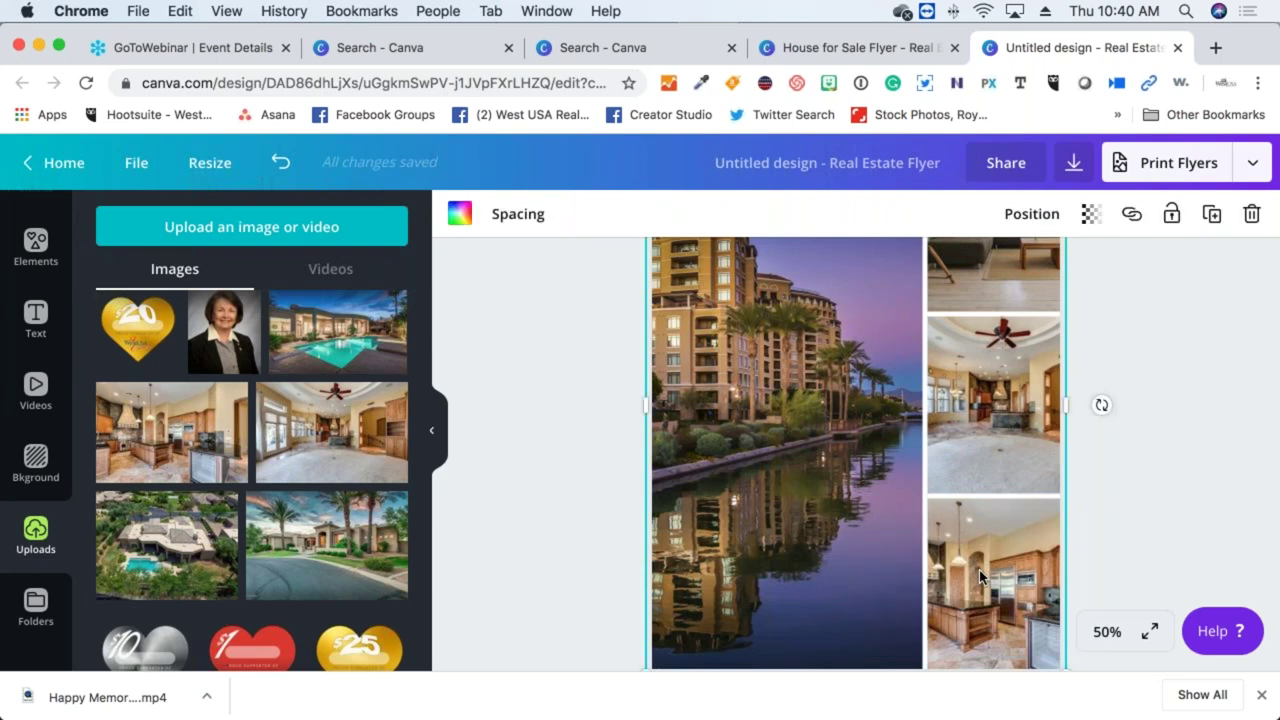
double_click(979, 576)
drag(988, 569, 1047, 568)
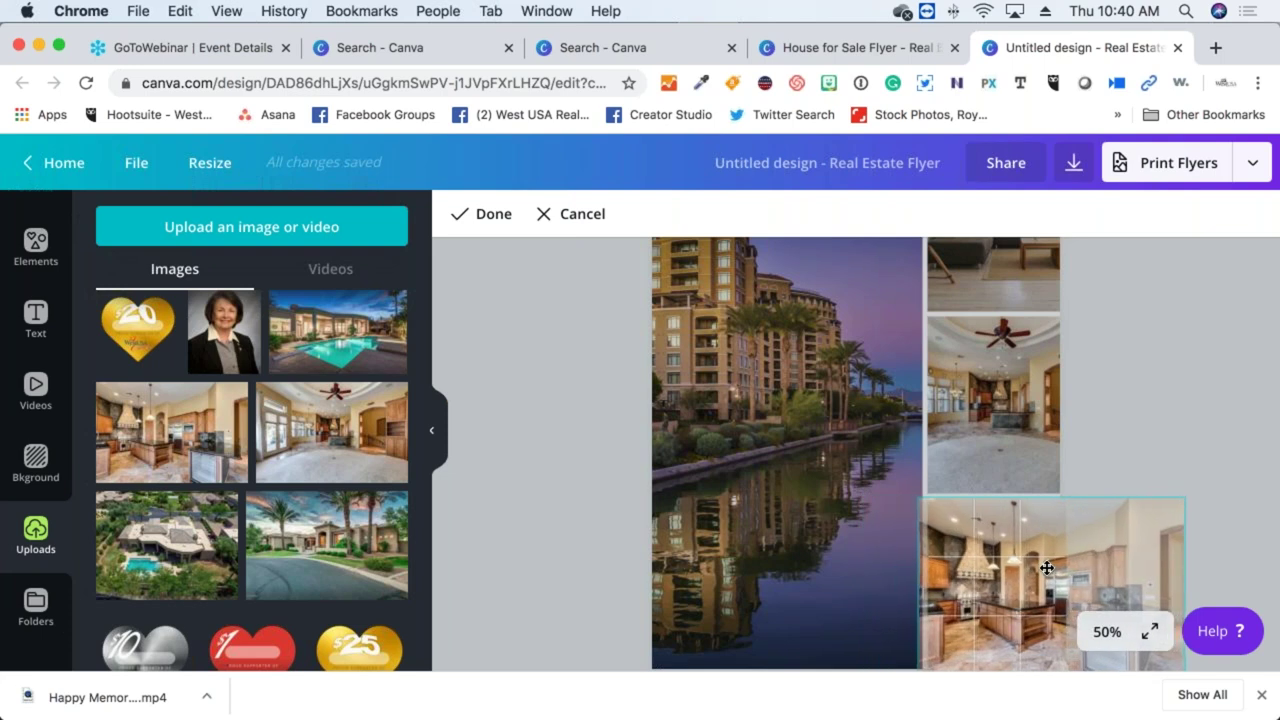
click(1018, 422)
scroll(1017, 596, up, 3)
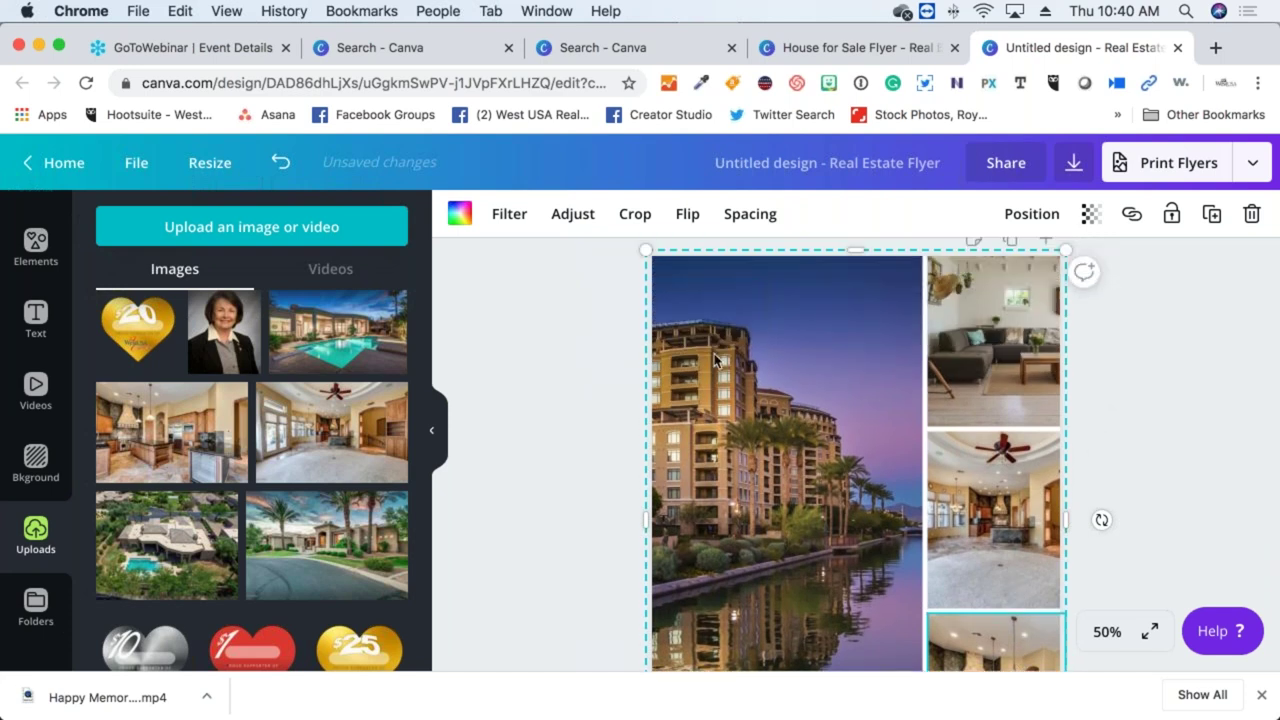
click(805, 47)
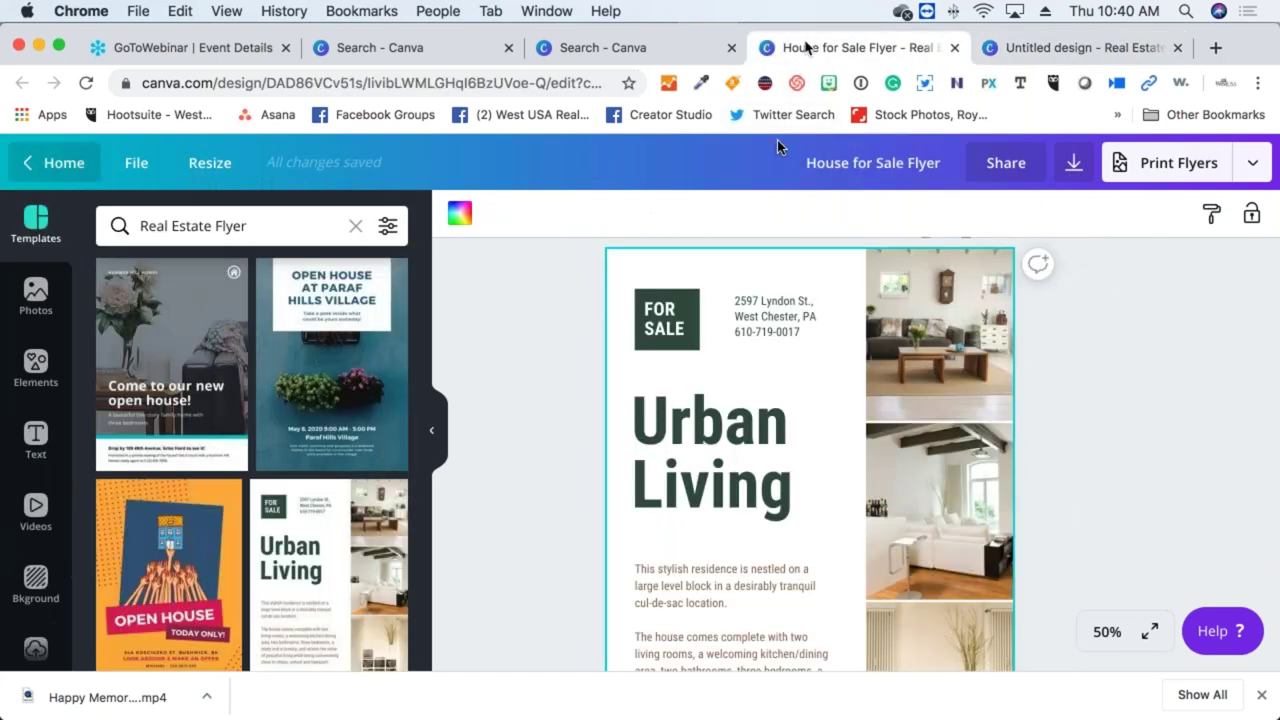
scroll(790, 400, down, 1)
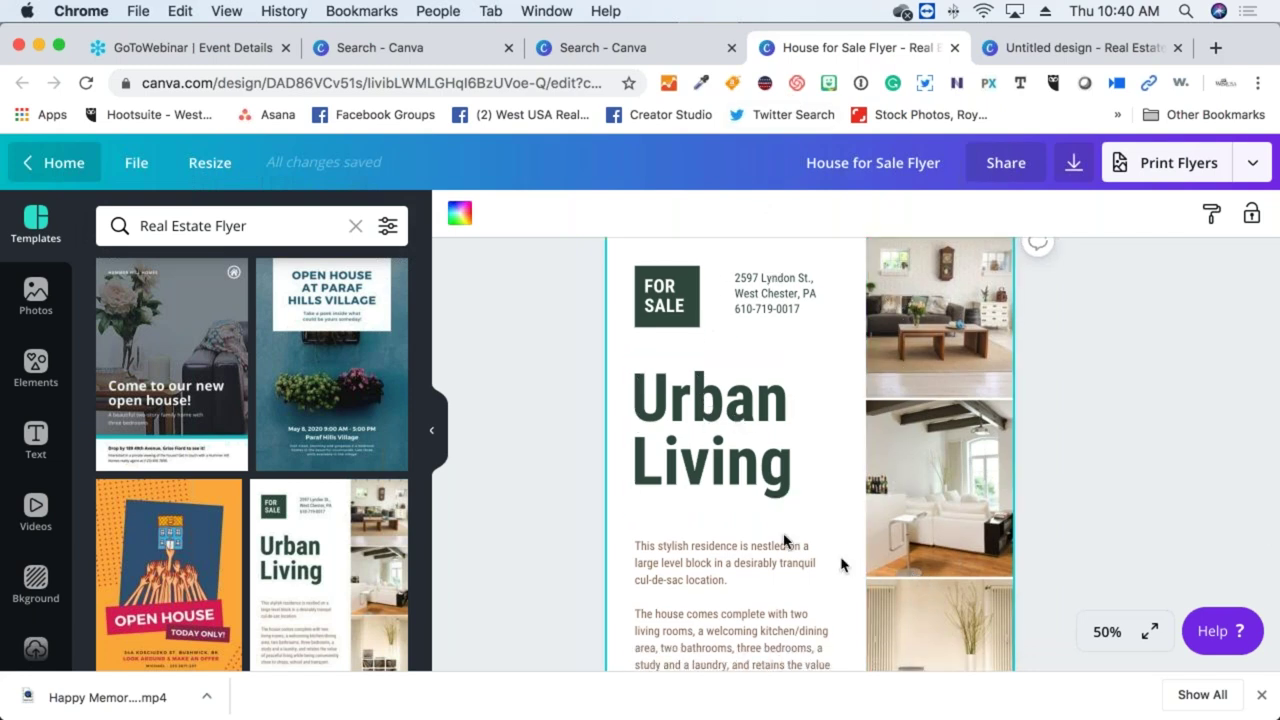
click(1034, 48)
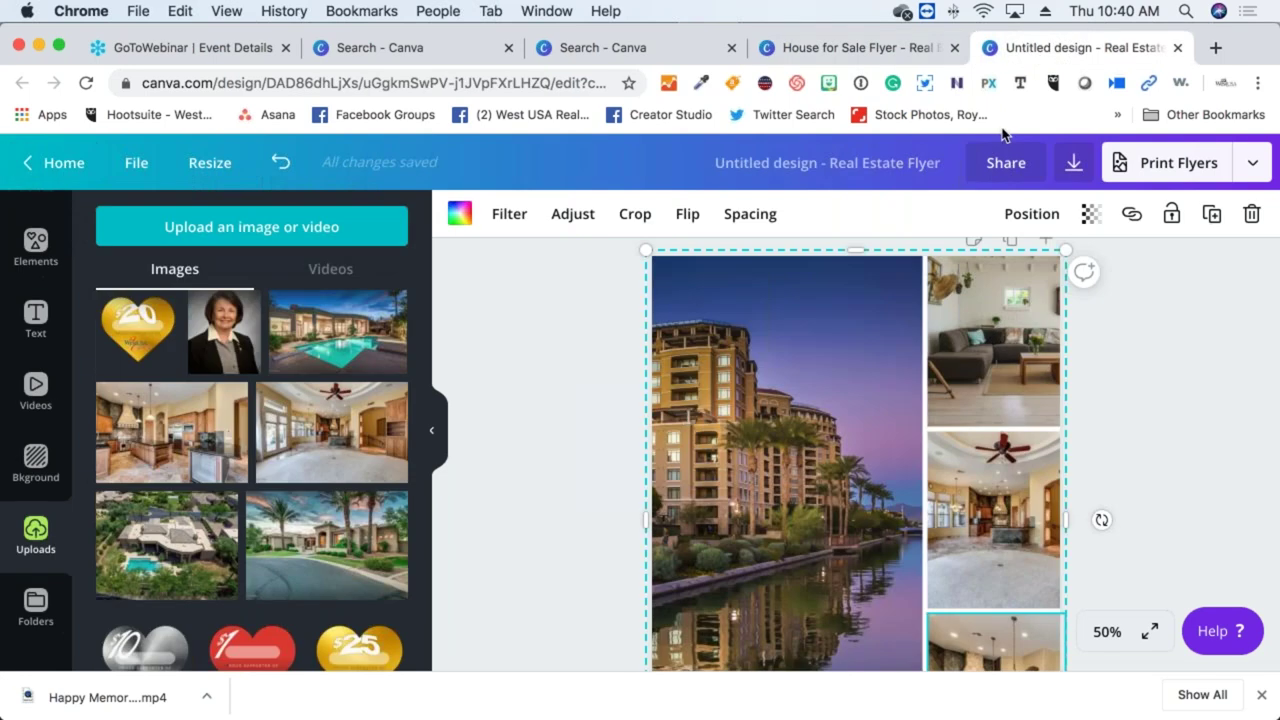
Shift the building photo left in its large cell to show more canal and palms
double_click(759, 326)
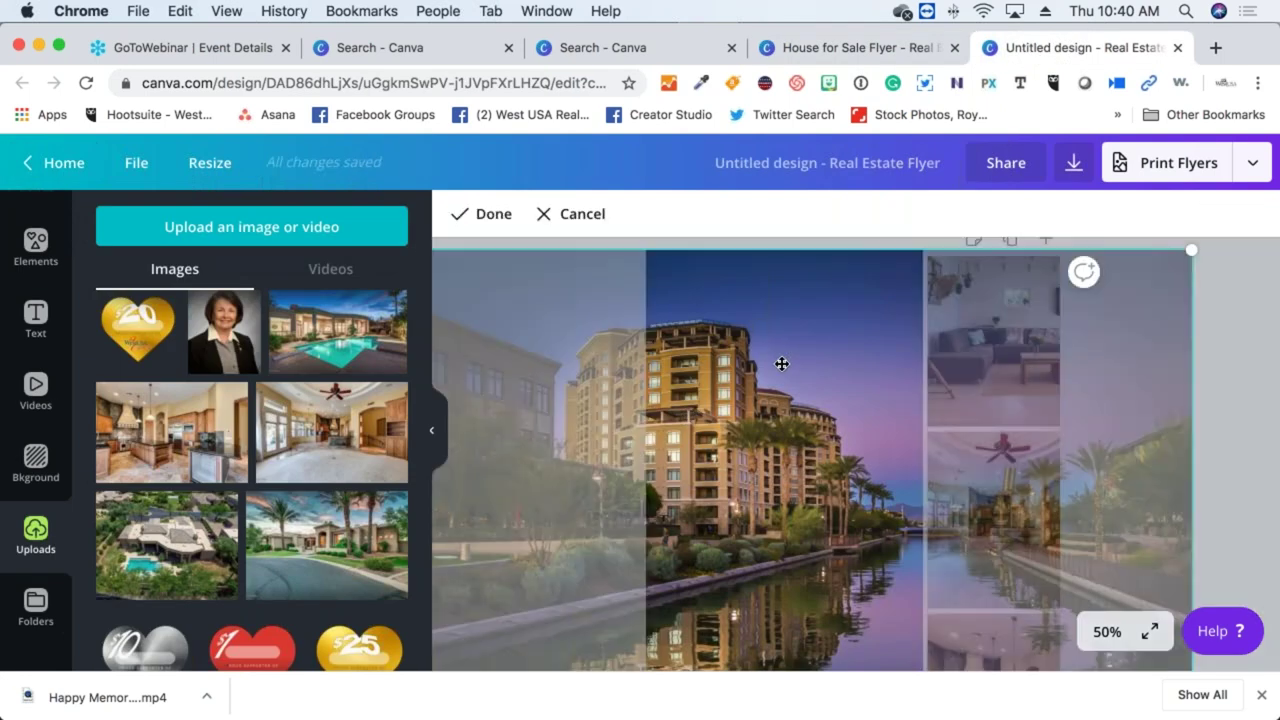
scroll(711, 458, down, 6)
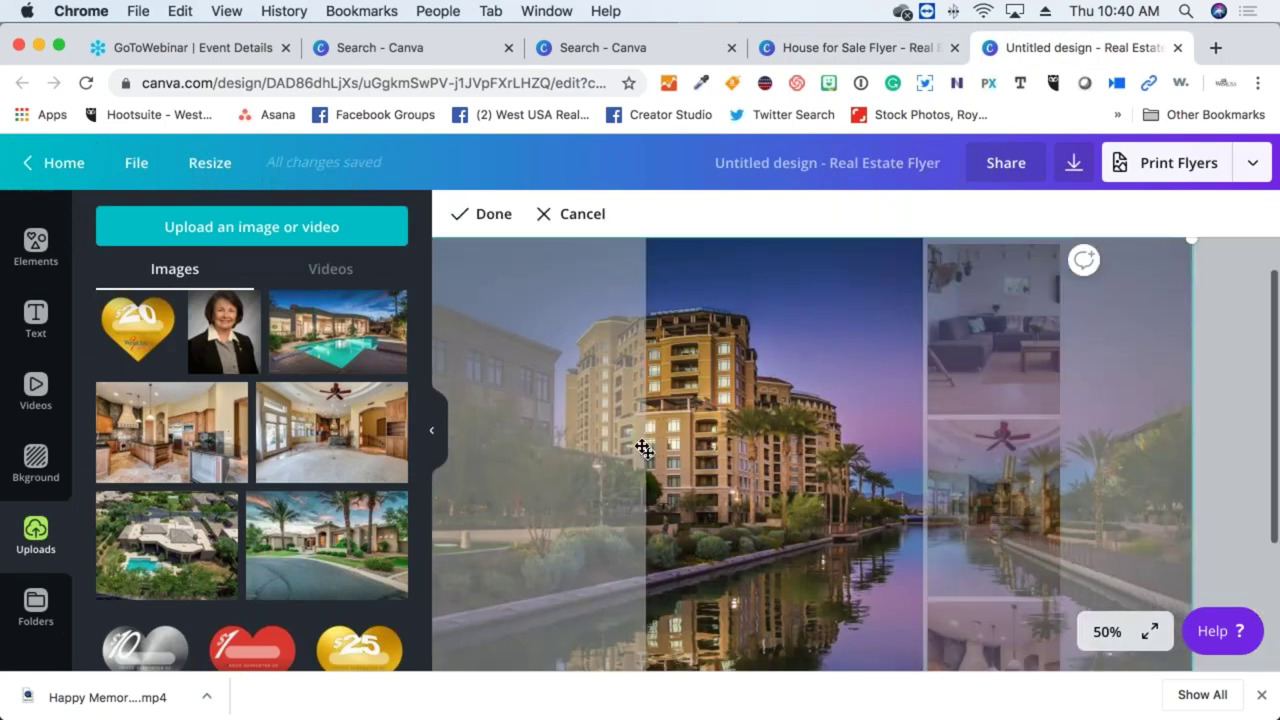
scroll(669, 443, up, 2)
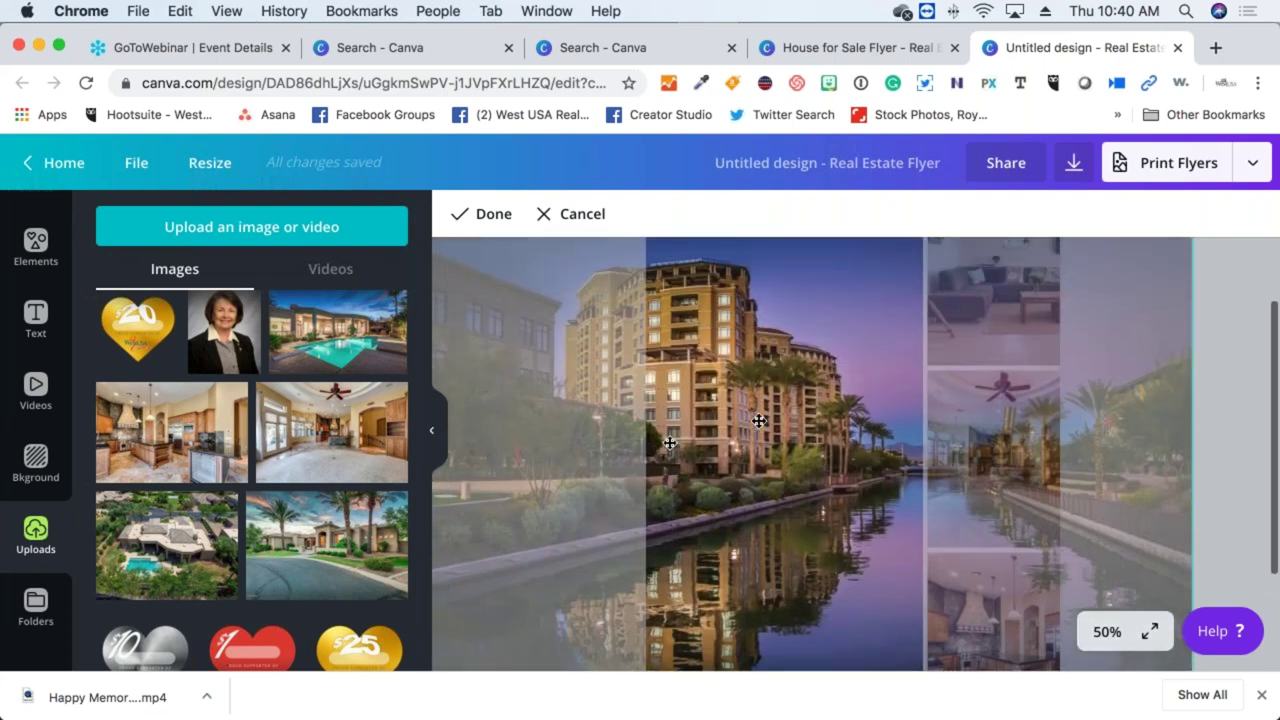
drag(790, 406, 728, 403)
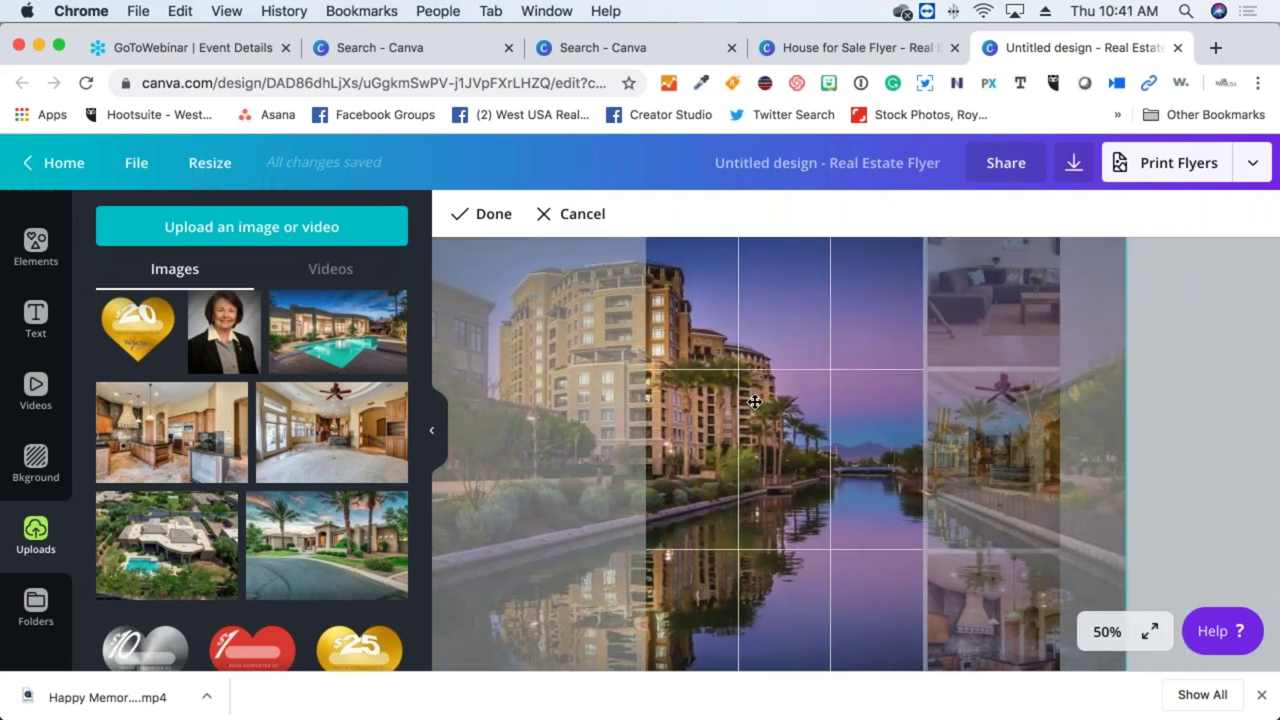
key(Return)
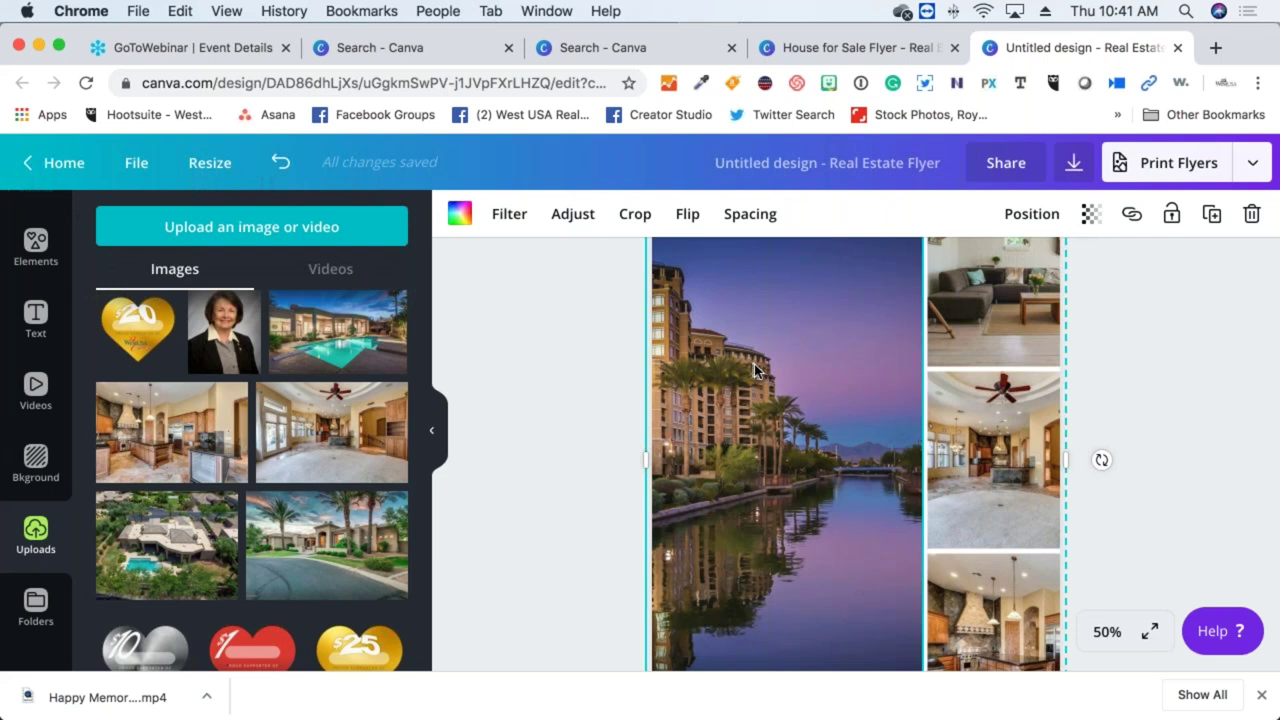
click(840, 45)
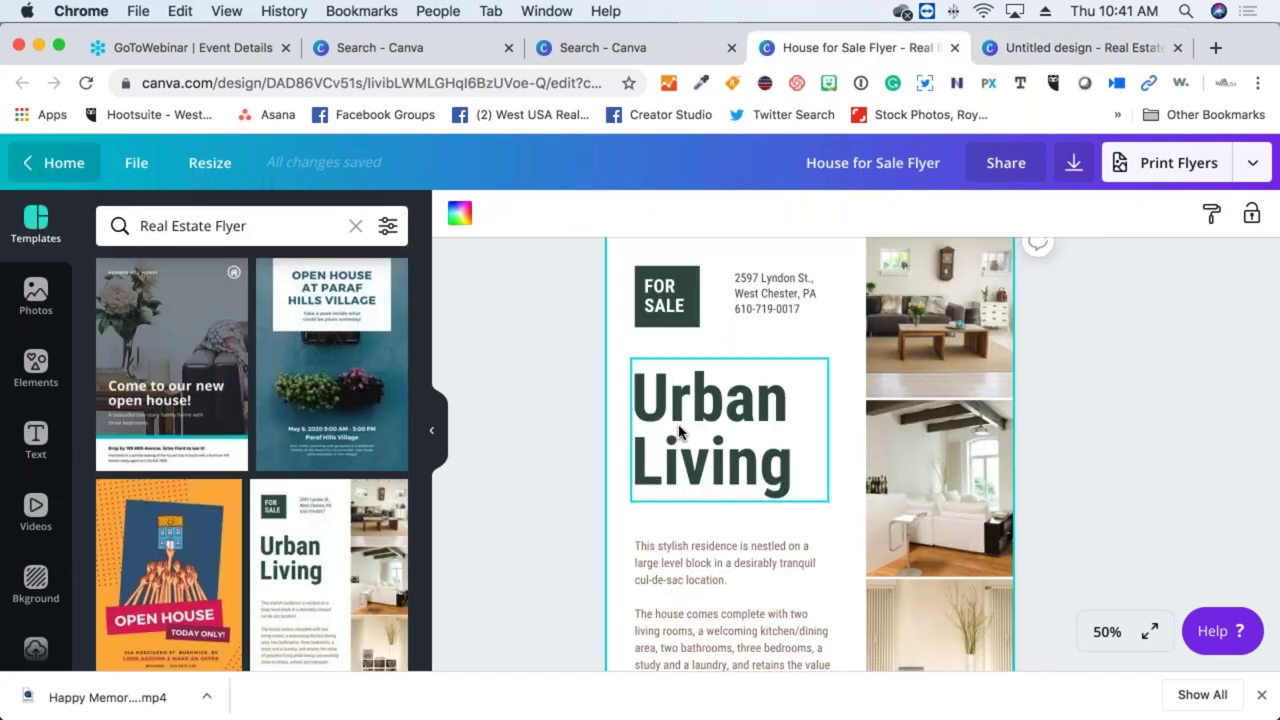
click(1050, 50)
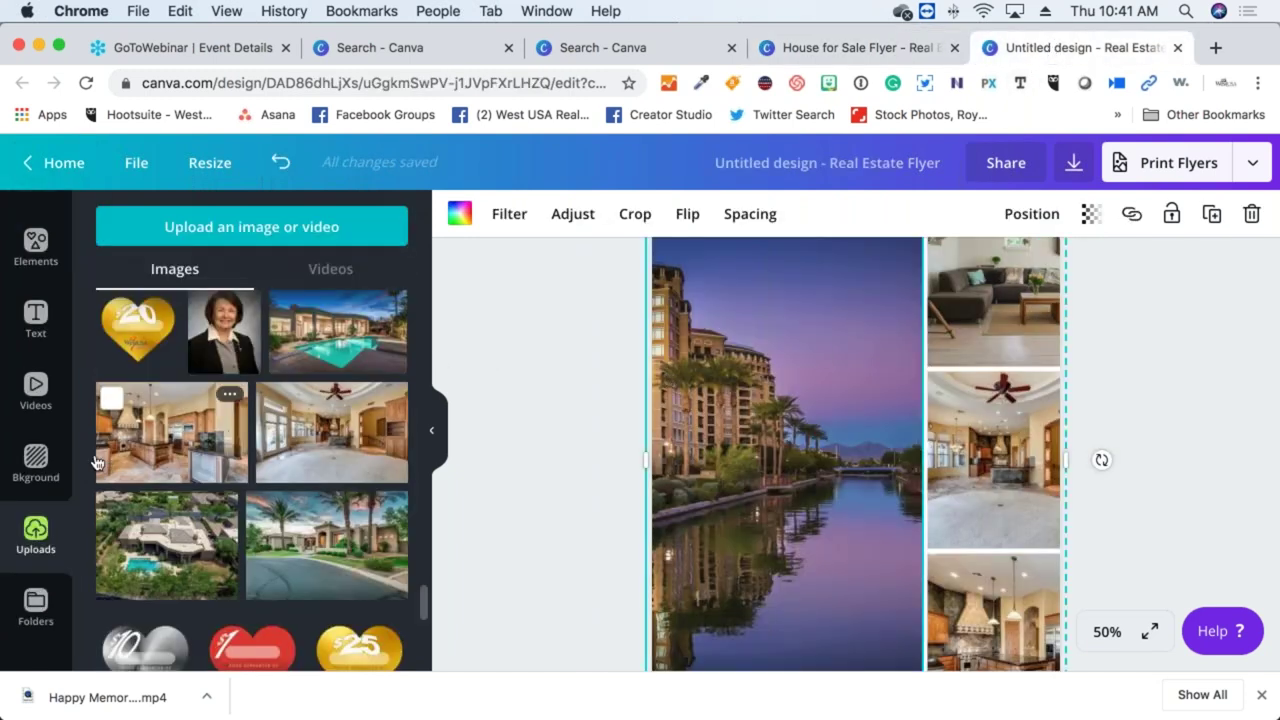
Add a heading reading 'Scottsdale Living' and select all of its text
click(45, 311)
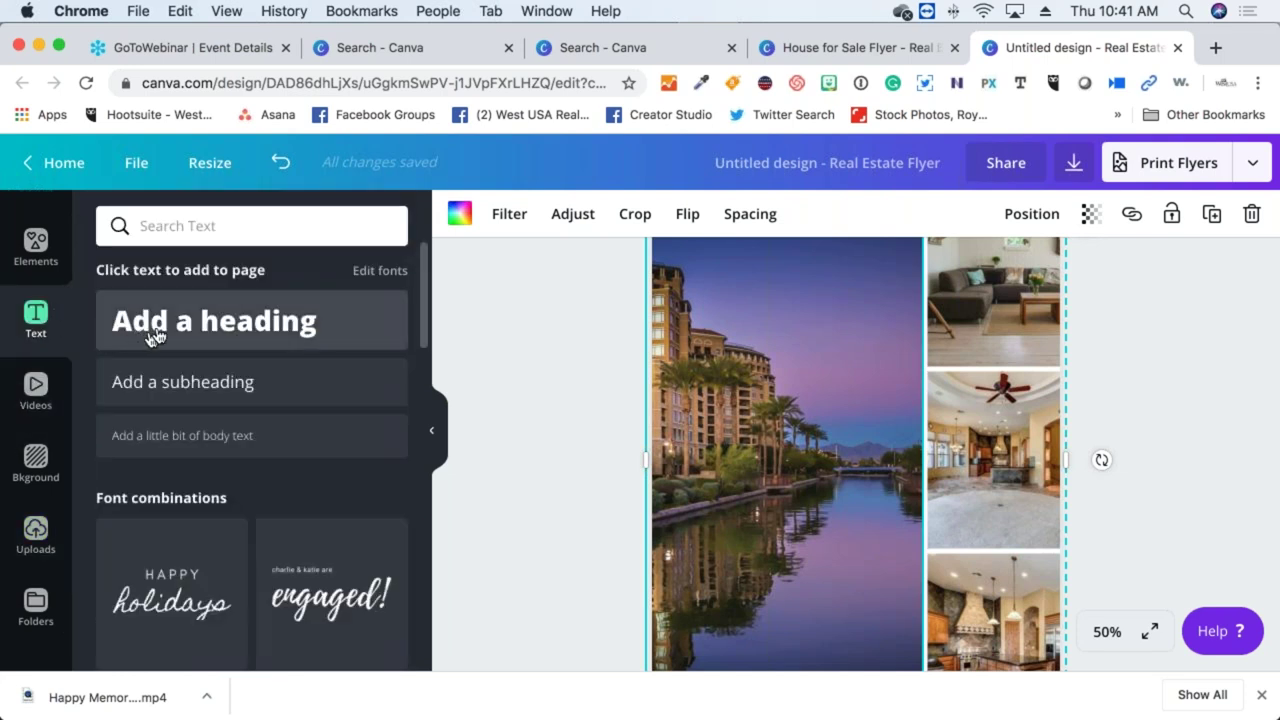
click(240, 332)
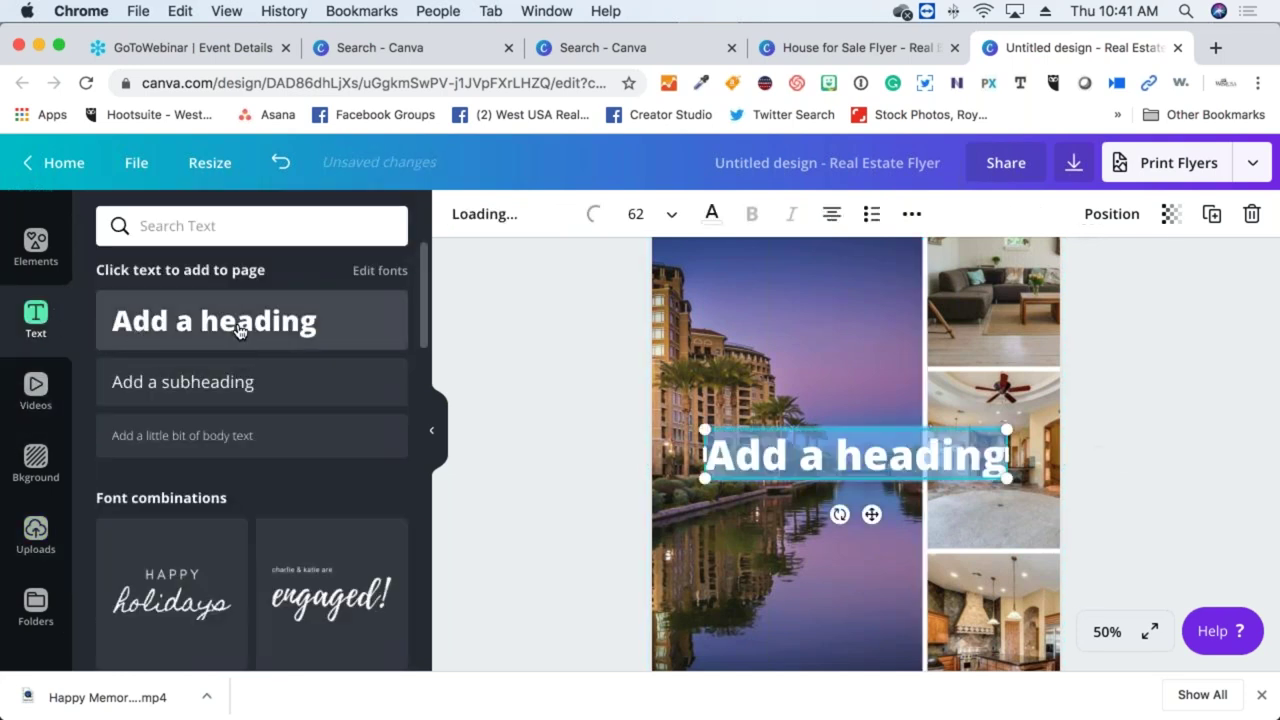
text(Scotsdale)
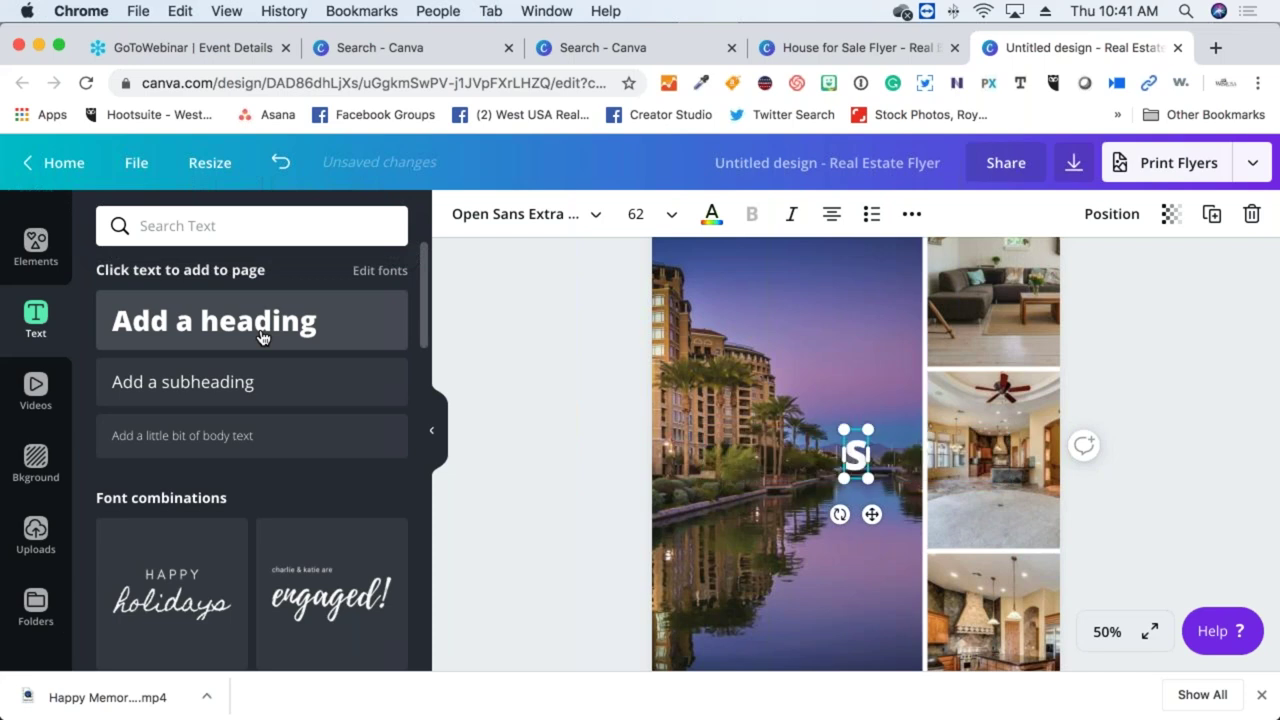
key(BackSpace)
key(BackSpace)
key(BackSpace)
key(BackSpace)
key(BackSpace)
key(BackSpace)
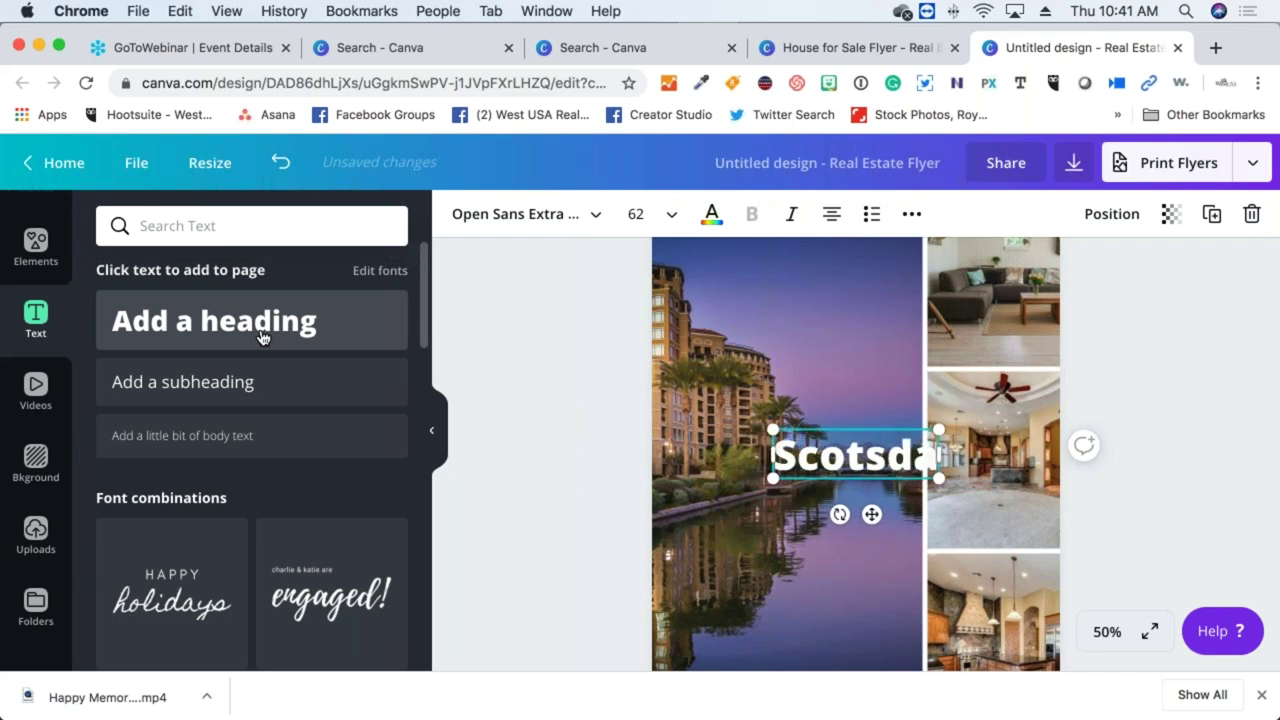
text(ttsdale Living)
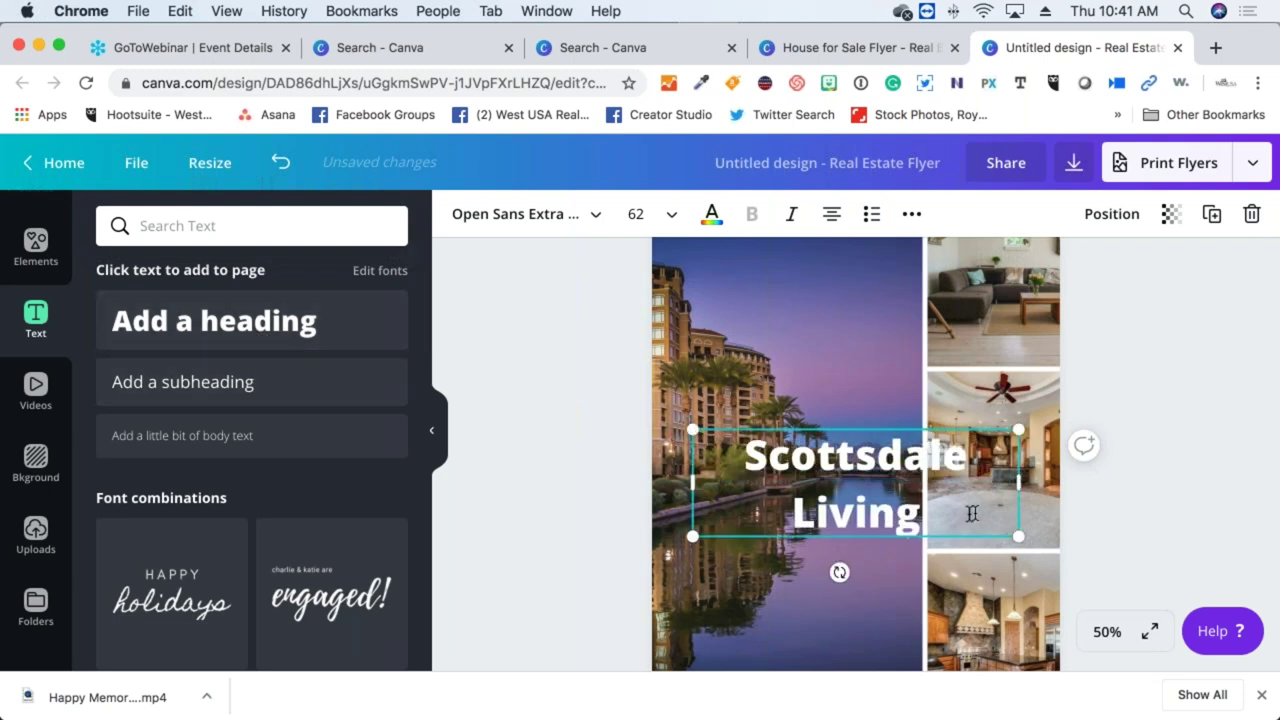
drag(924, 515, 583, 288)
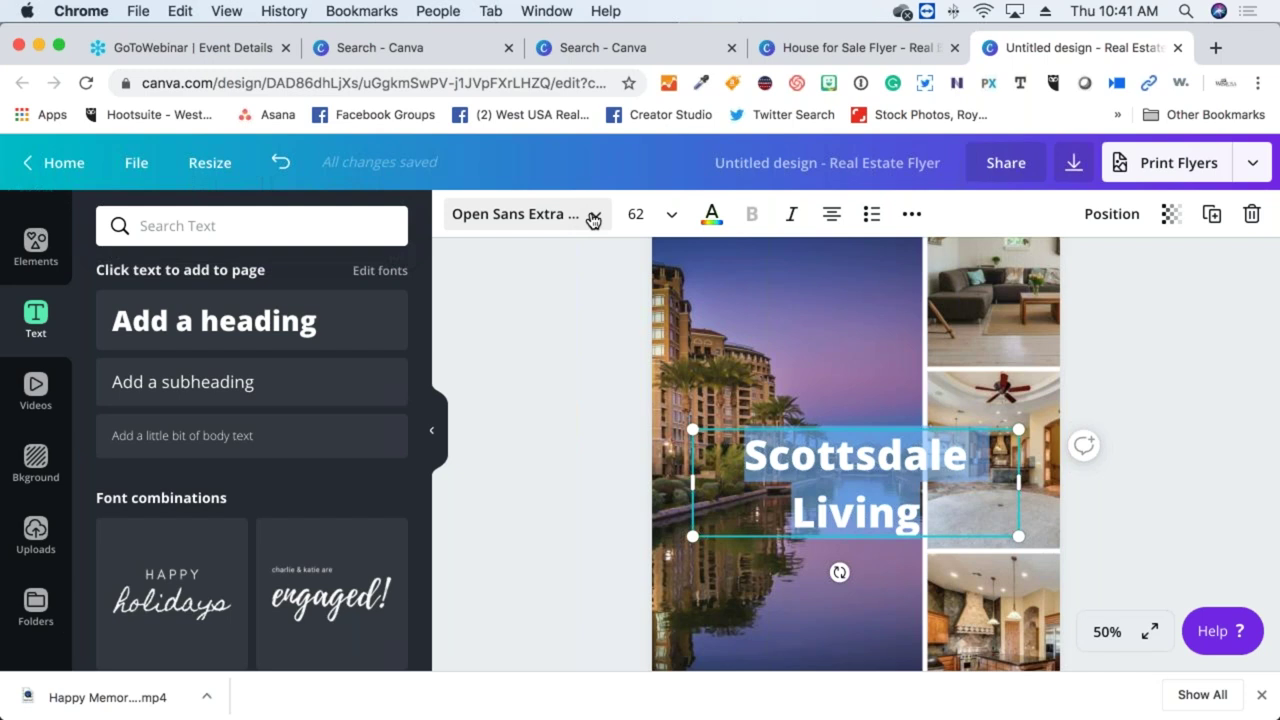
Set the heading in the Benedict font after trying Advetime, and move it near the photo's top
click(591, 220)
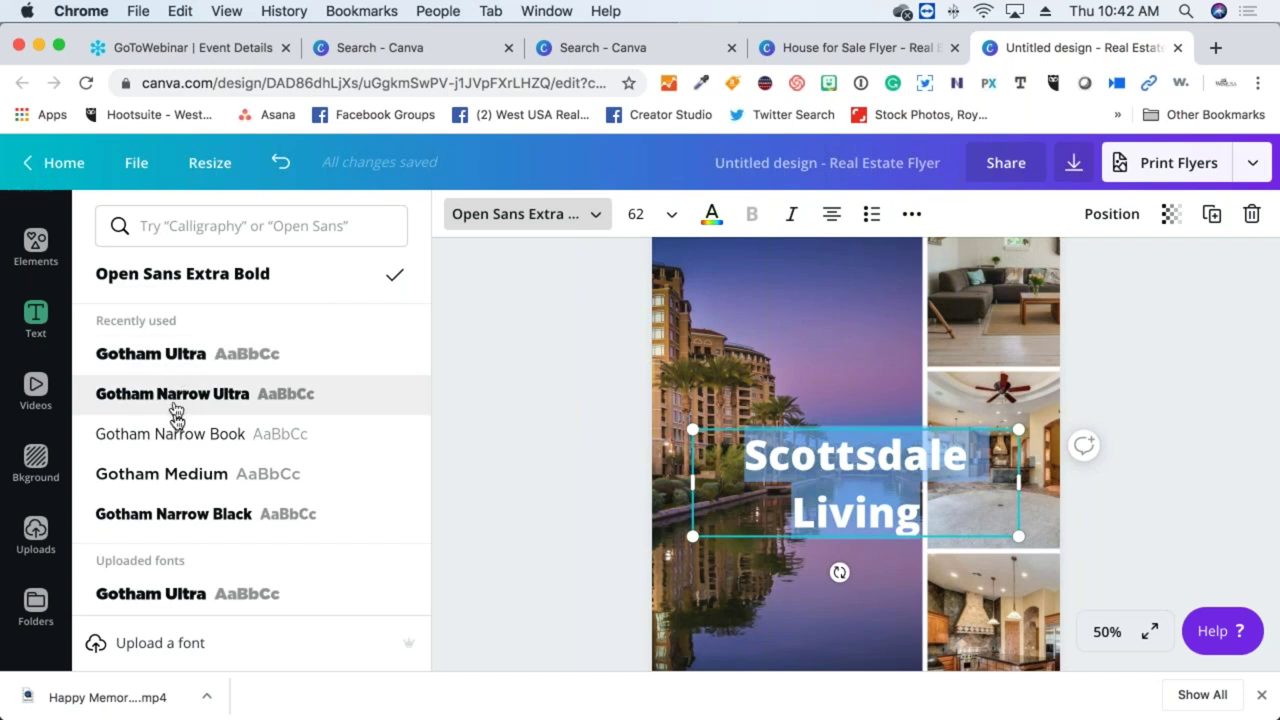
scroll(178, 458, down, 2)
scroll(178, 464, down, 6)
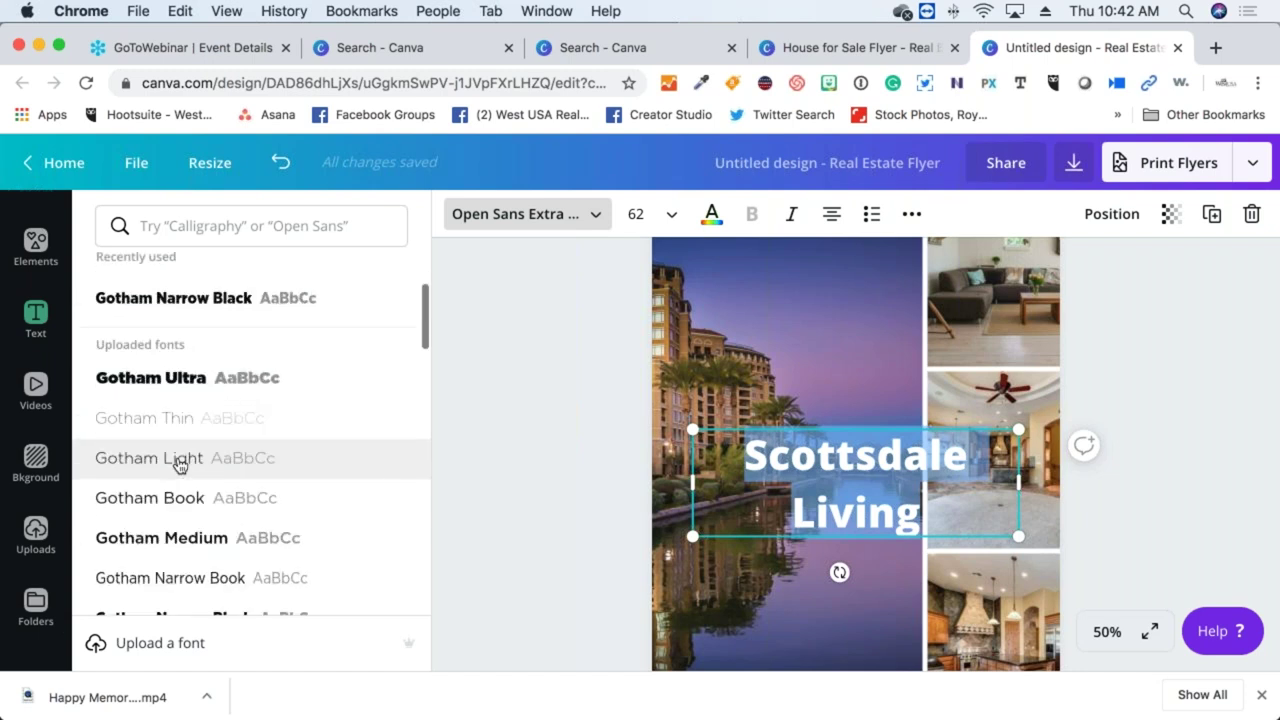
scroll(176, 464, down, 1)
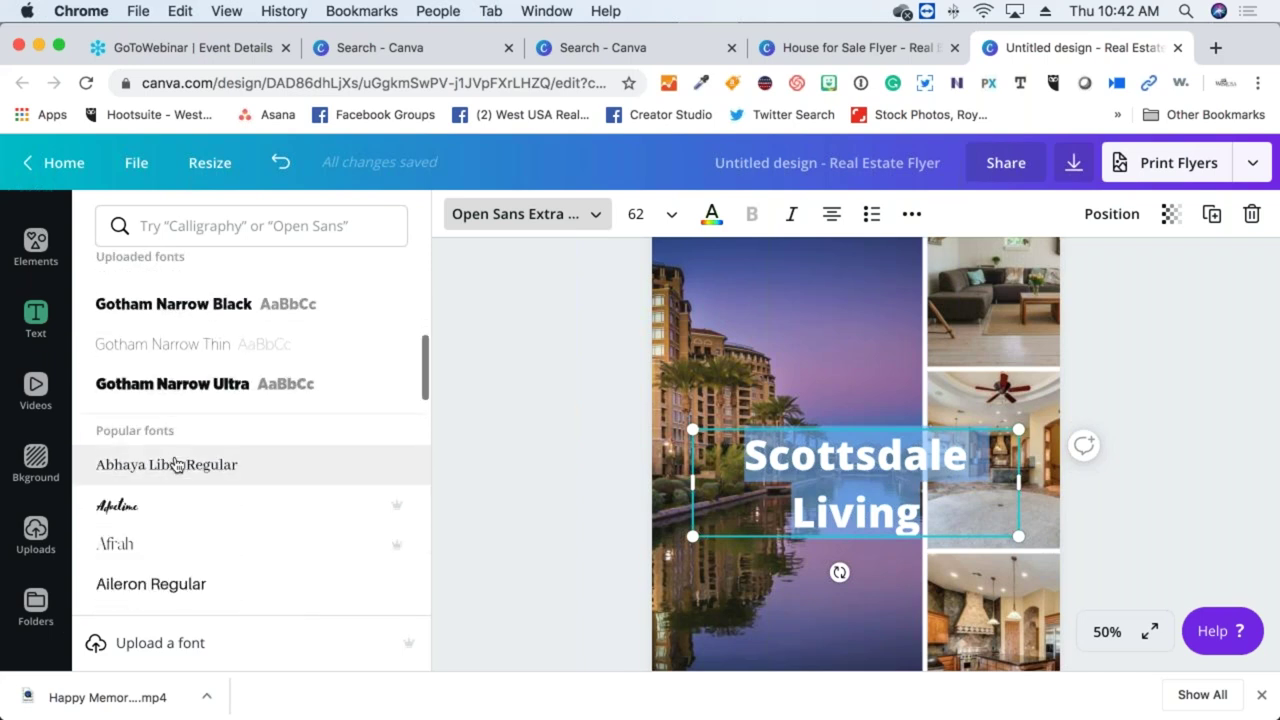
click(172, 512)
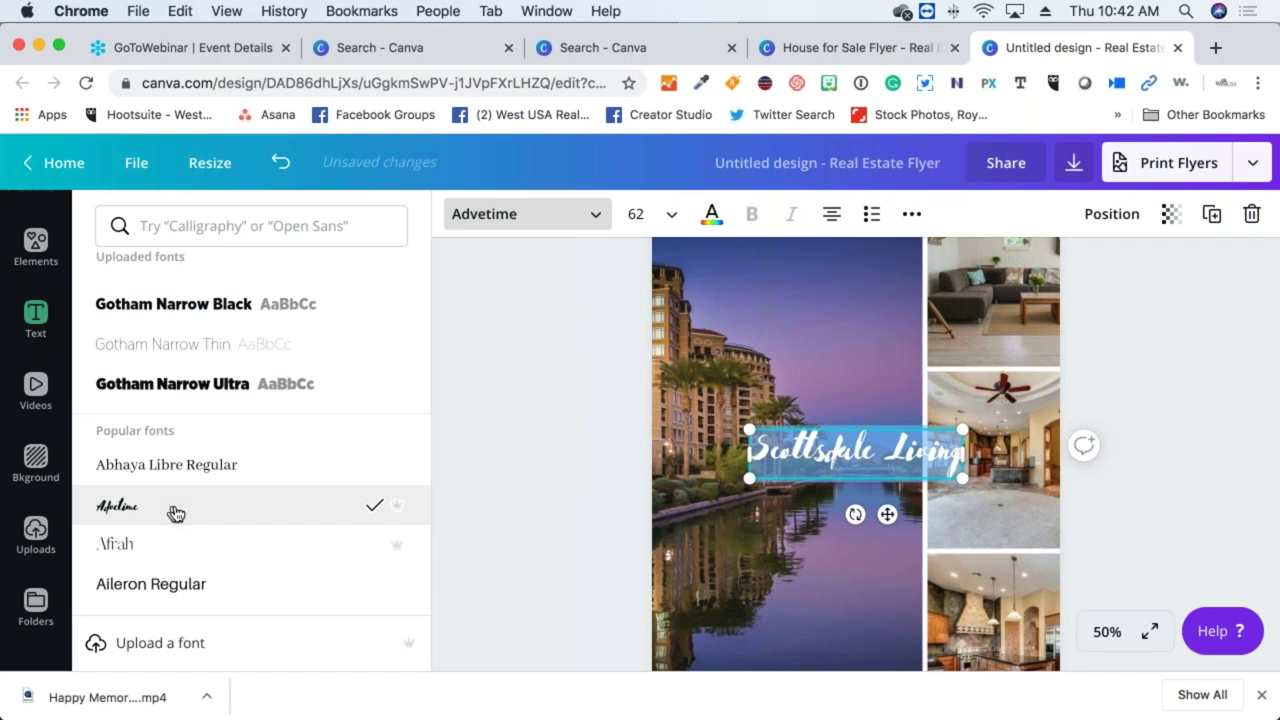
scroll(173, 512, down, 6)
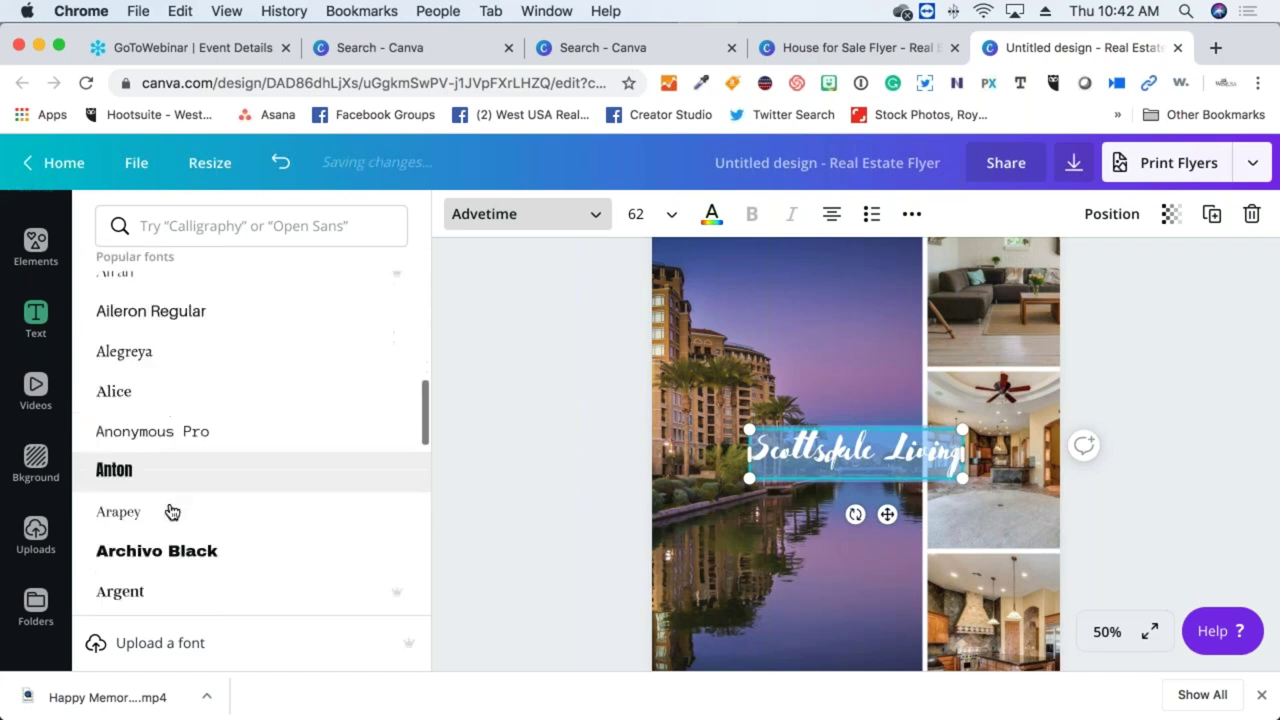
scroll(172, 512, down, 8)
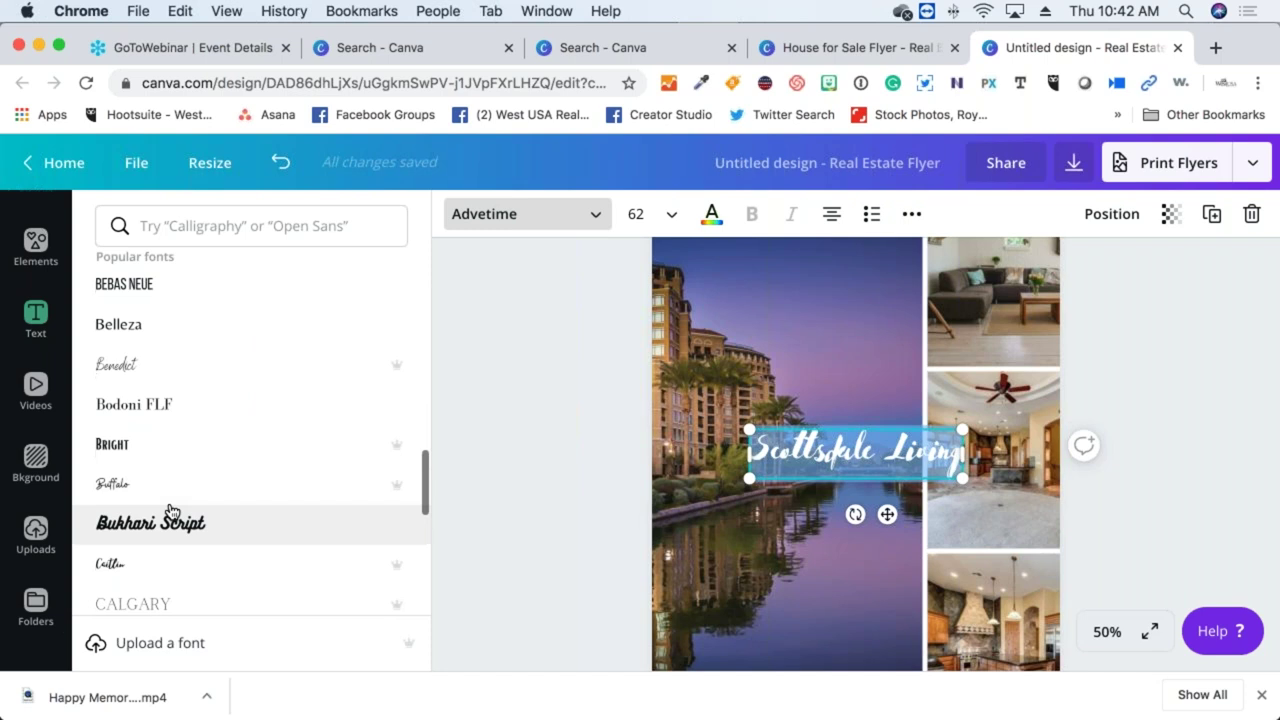
click(157, 364)
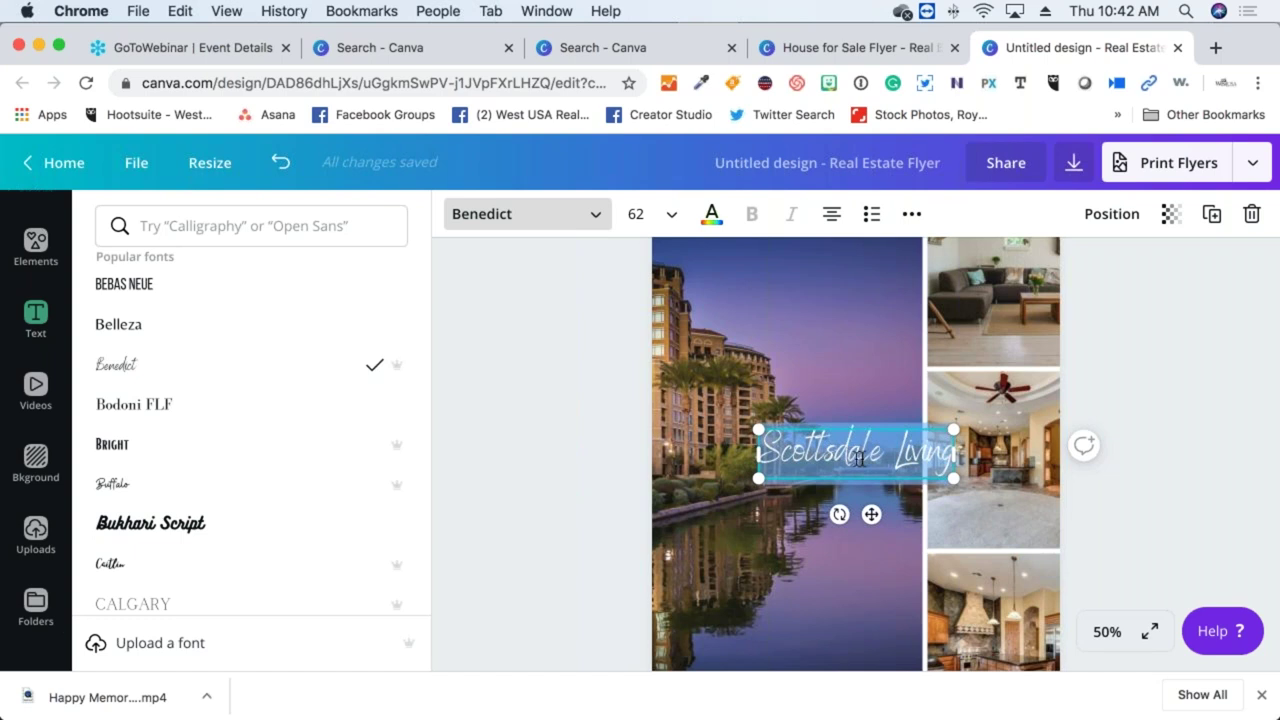
drag(857, 470, 812, 358)
click(869, 551)
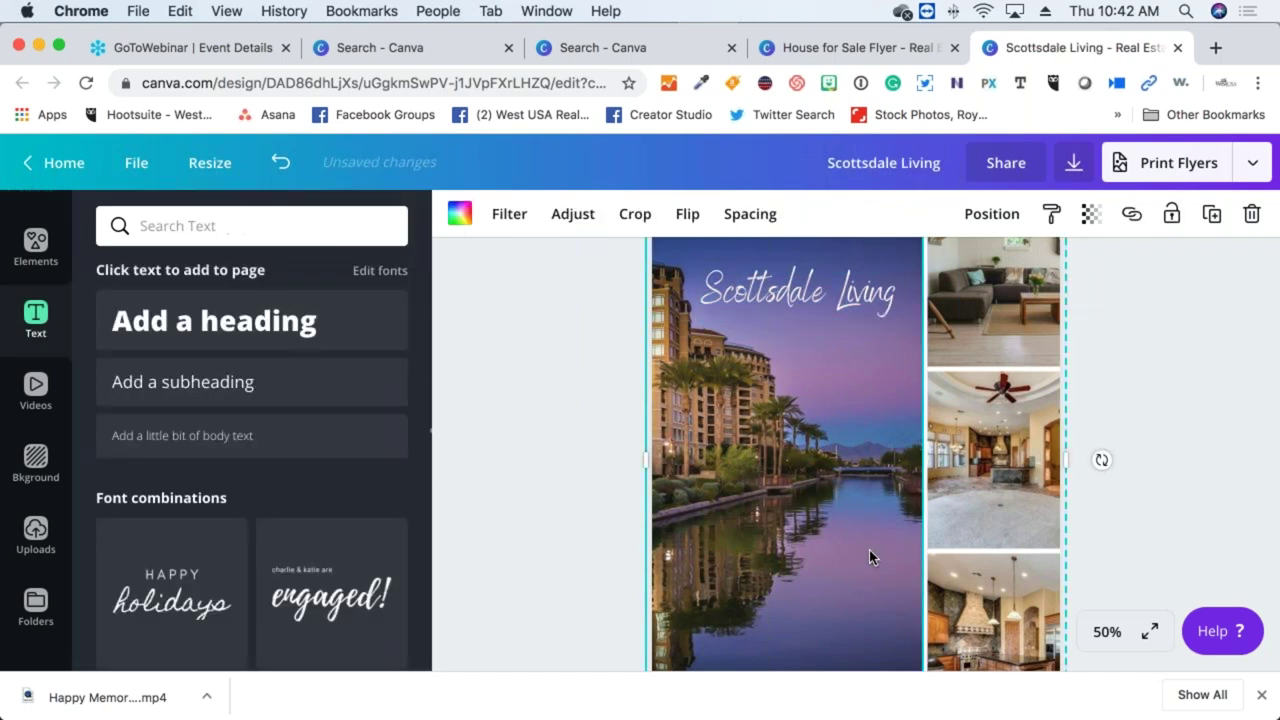
click(826, 47)
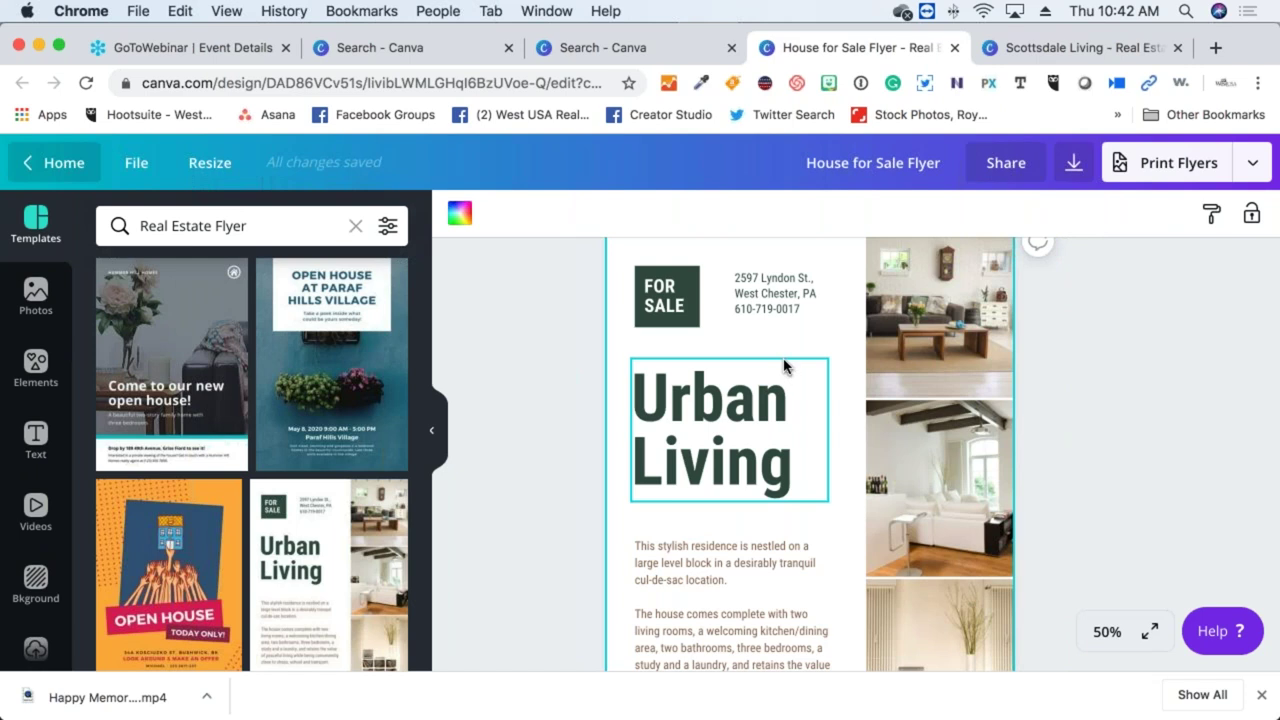
scroll(743, 407, down, 3)
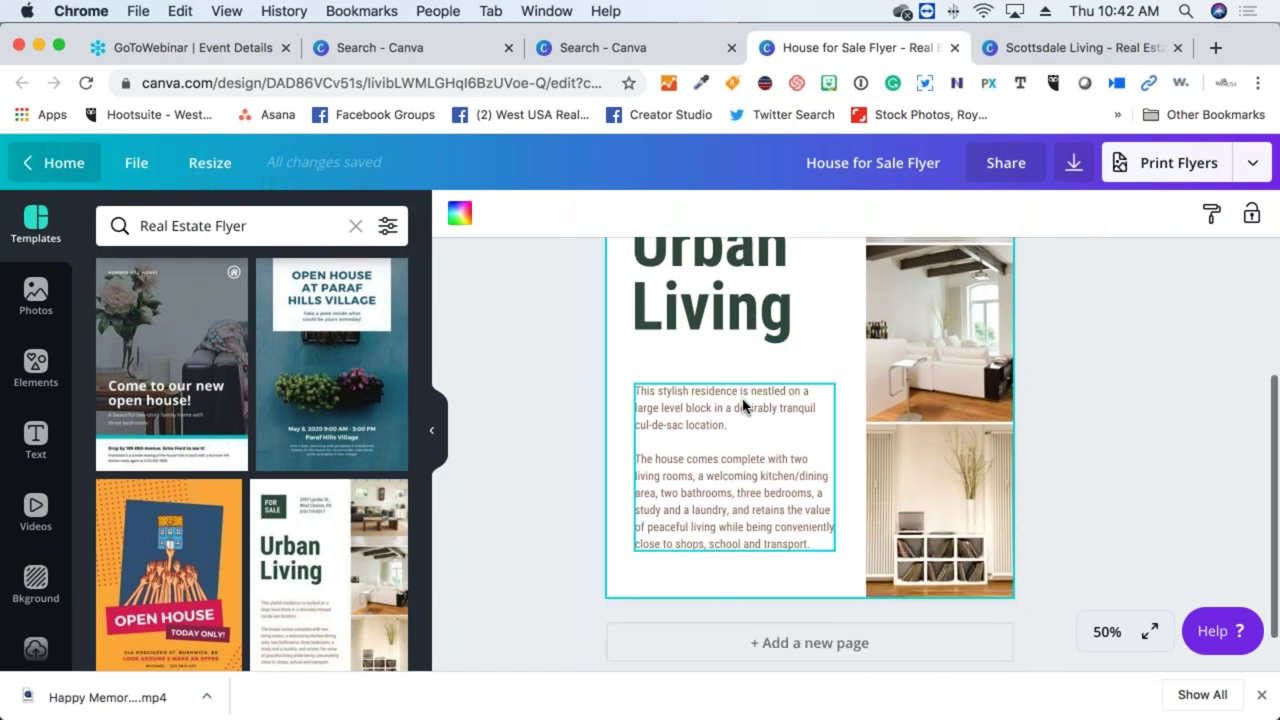
scroll(745, 420, up, 1)
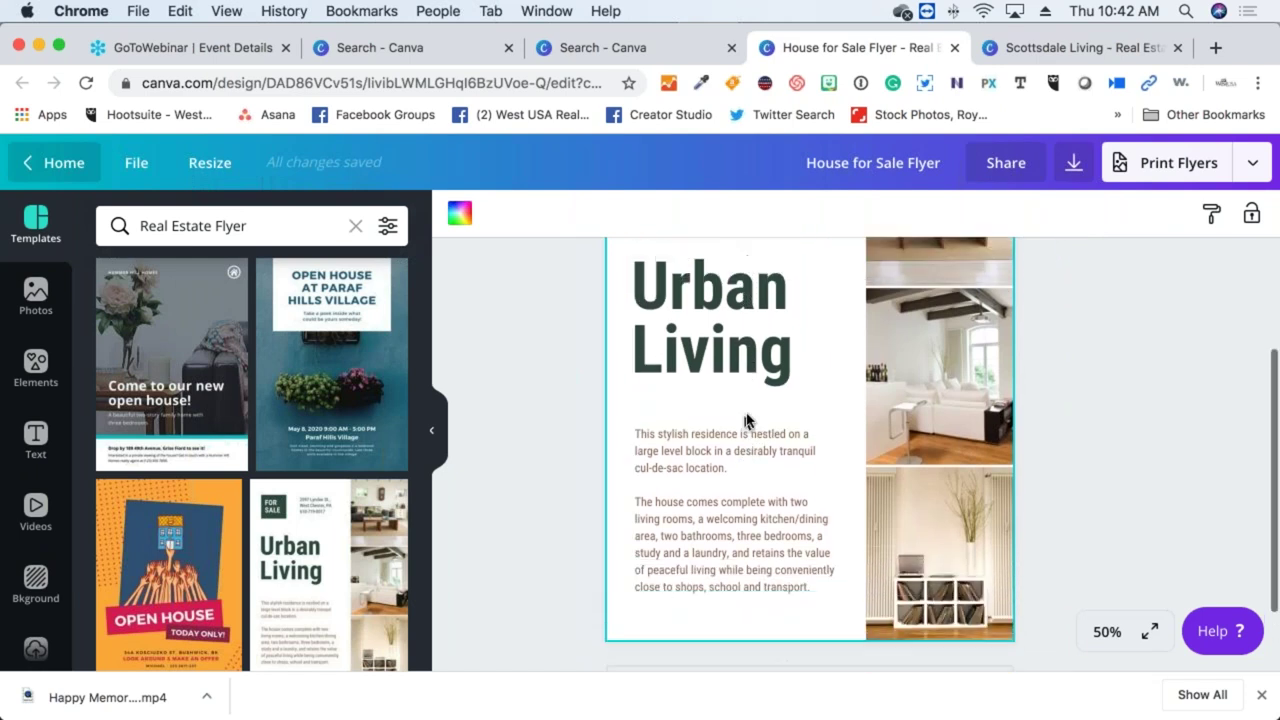
scroll(728, 464, up, 2)
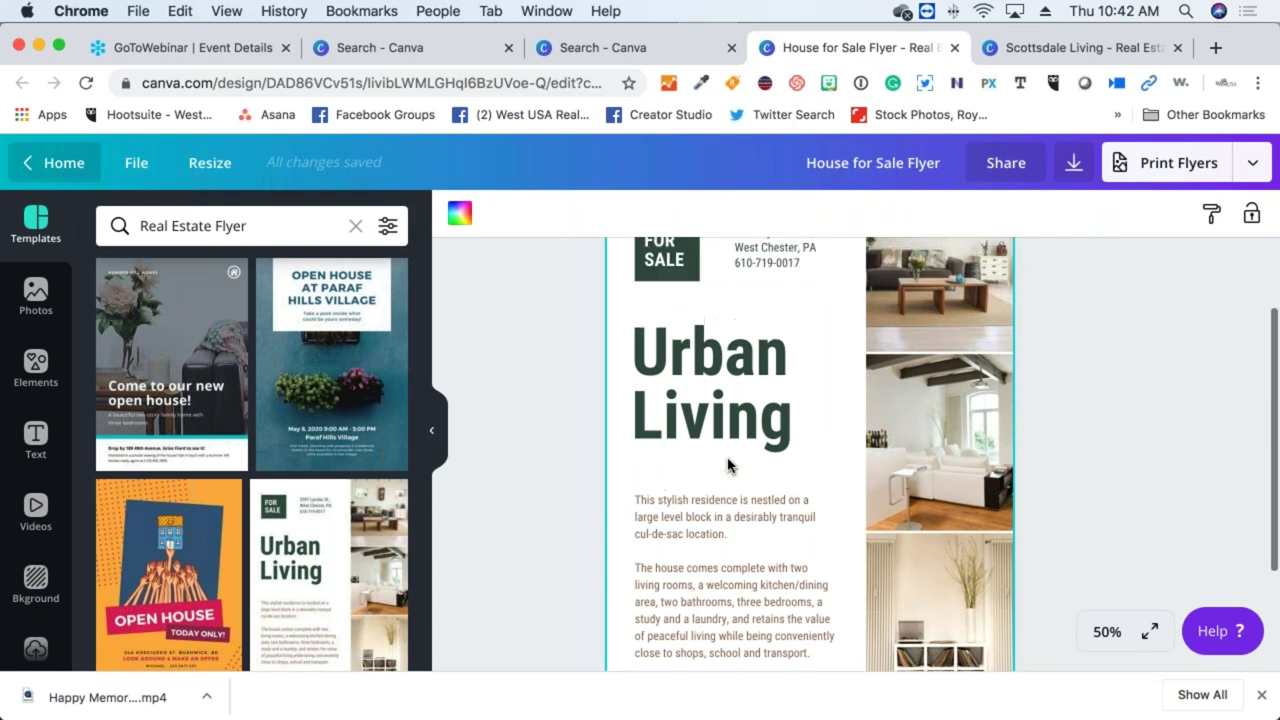
click(1113, 55)
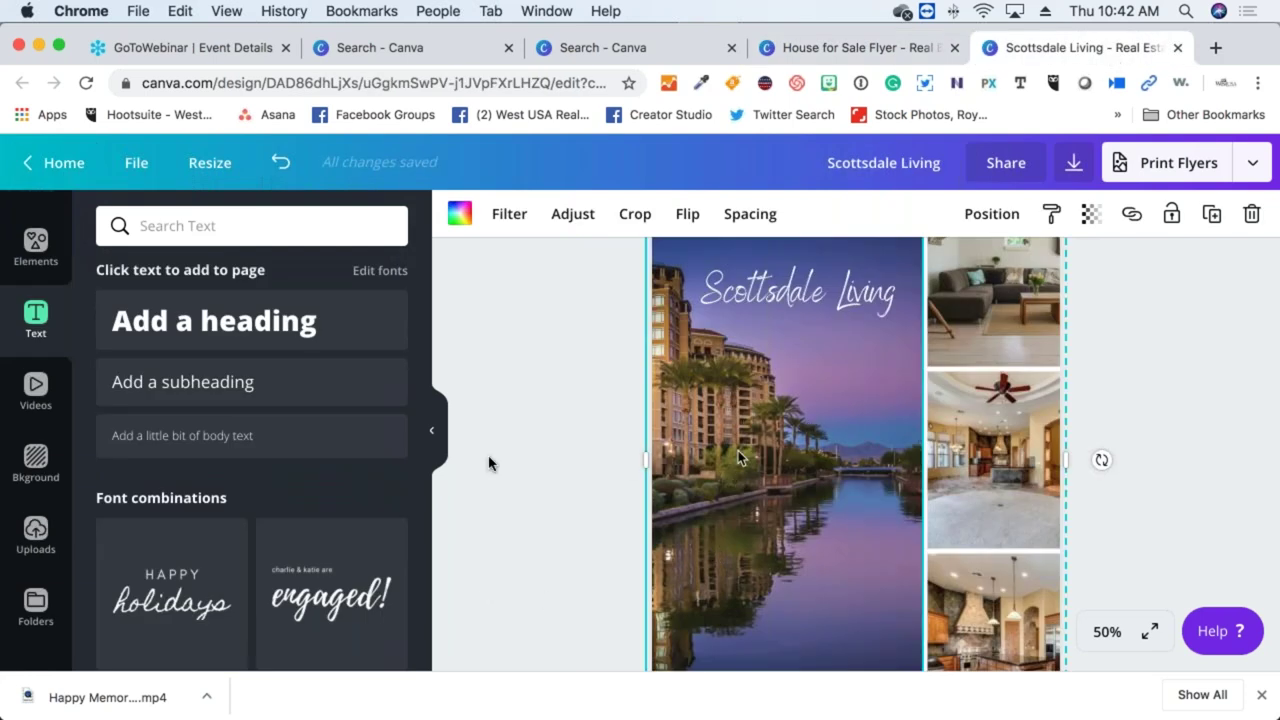
Drag the woman's uploaded headshot from Uploads onto the flyer over the cityscape photo
click(36, 538)
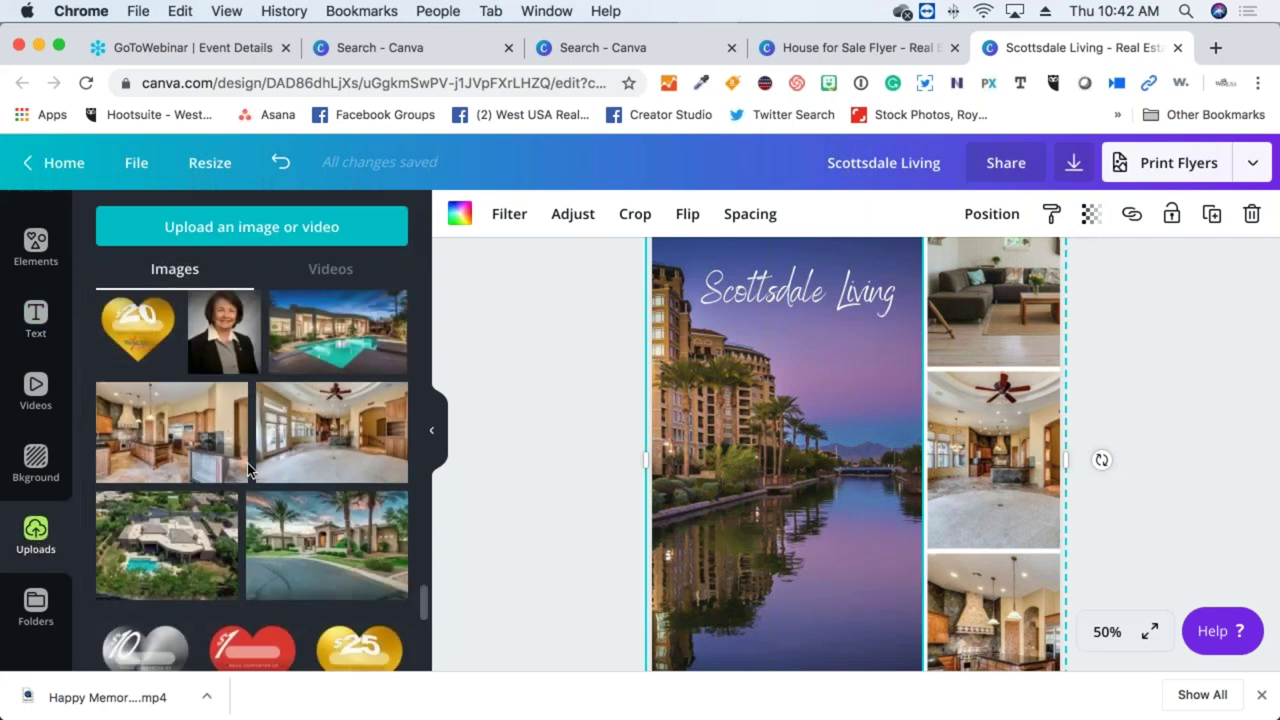
scroll(252, 470, down, 15)
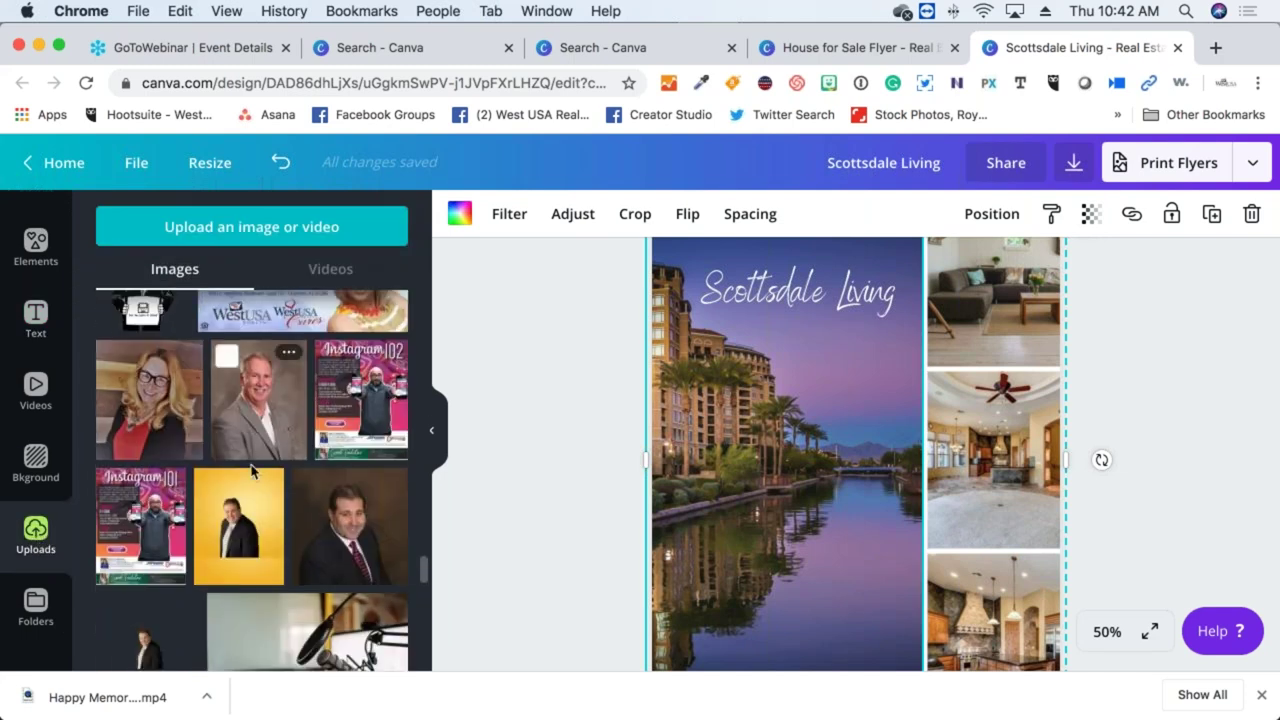
scroll(252, 472, down, 15)
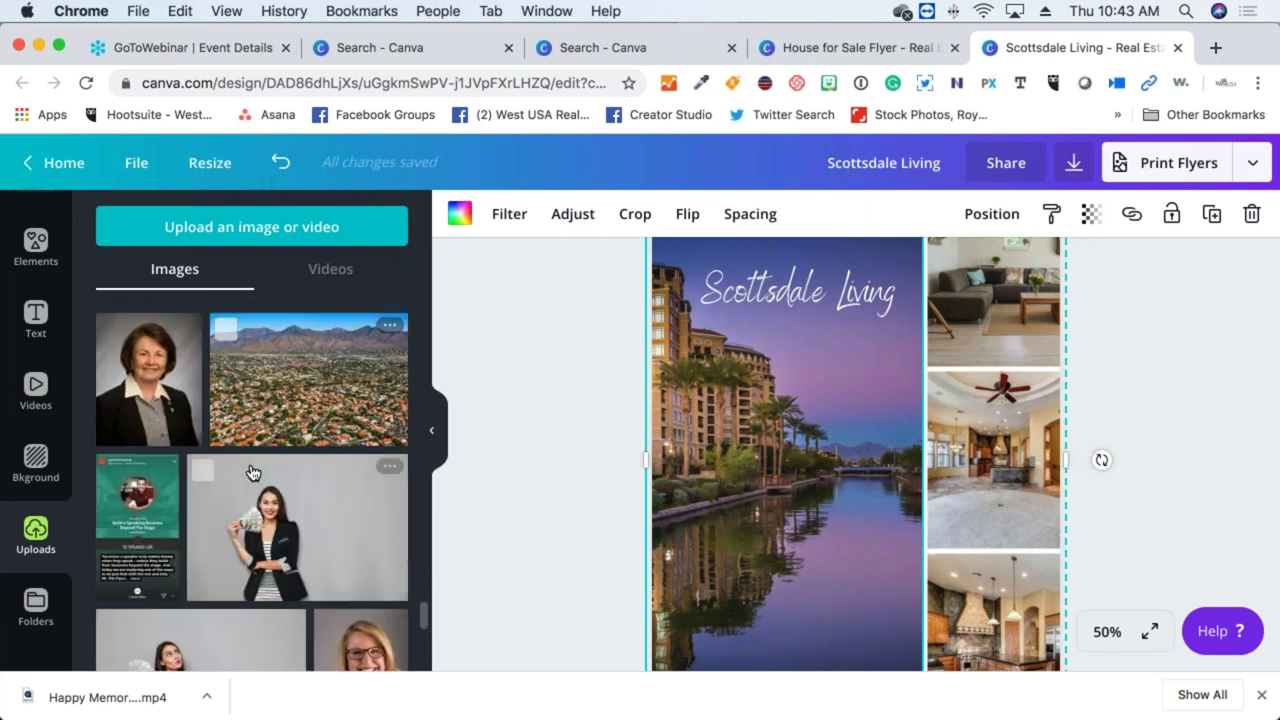
scroll(252, 472, down, 5)
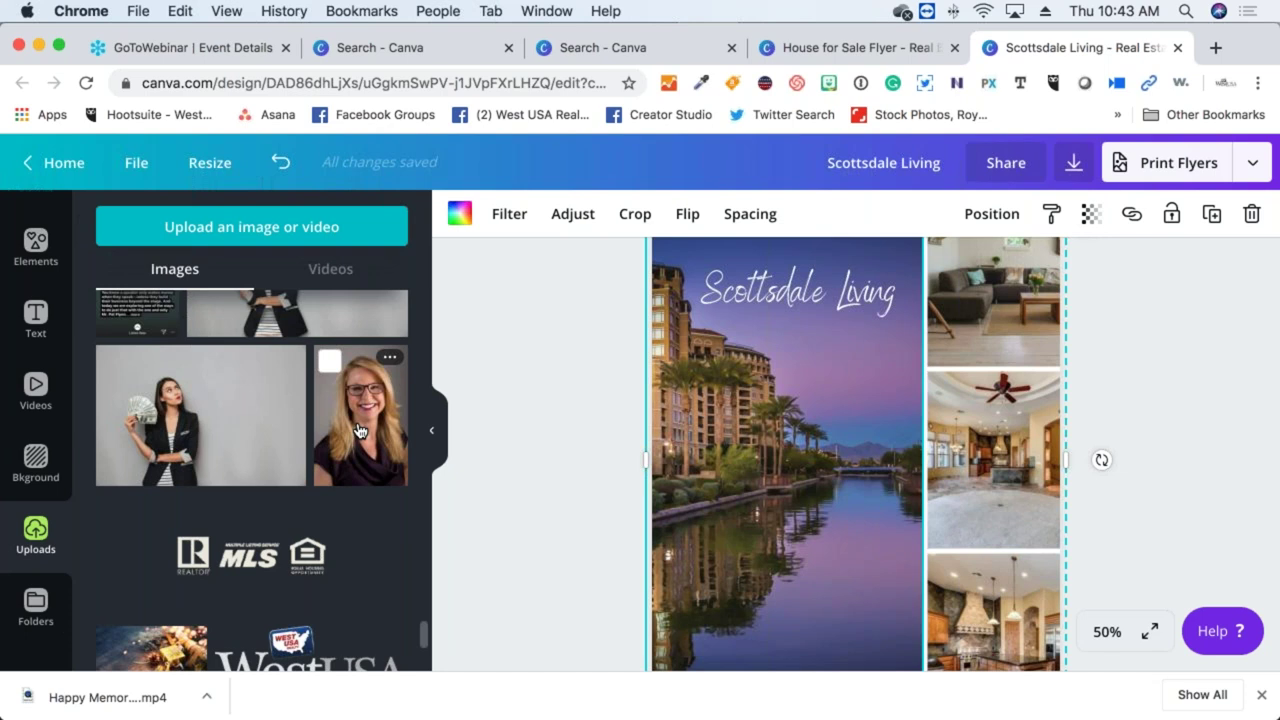
drag(360, 430, 920, 417)
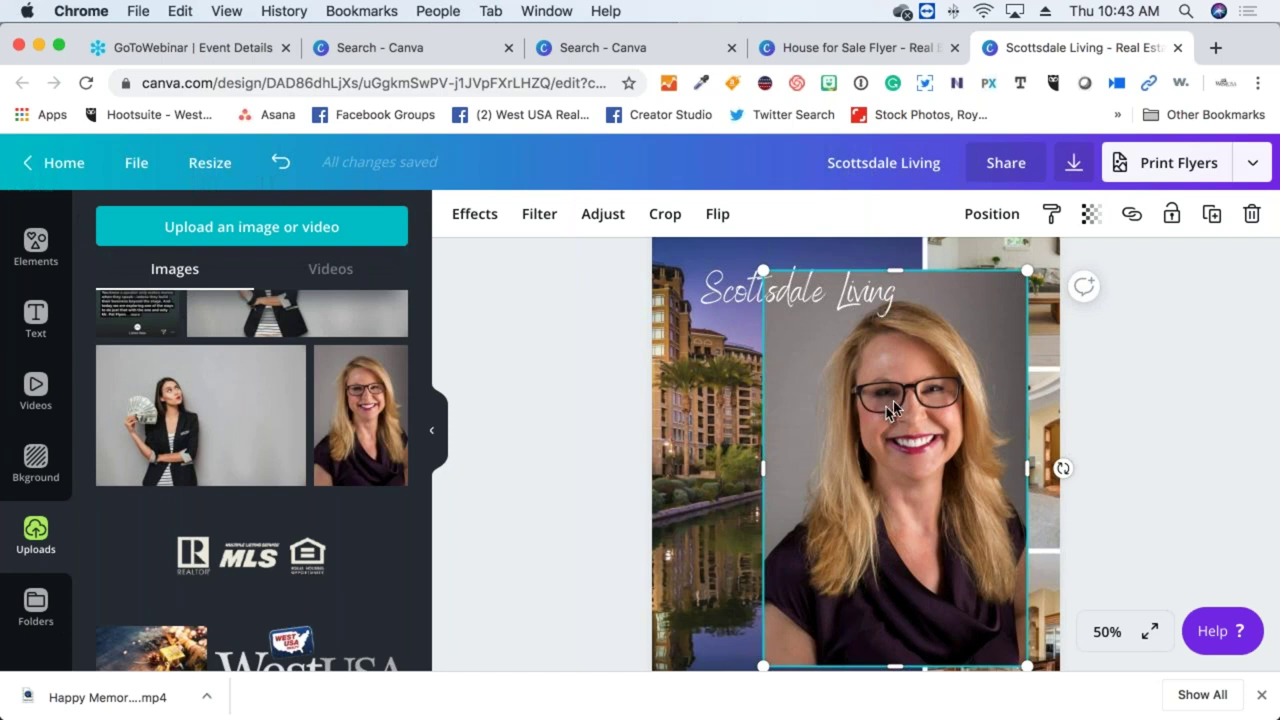
Apply Background Remover to the headshot and drag the cut-out off to the page's left
click(476, 216)
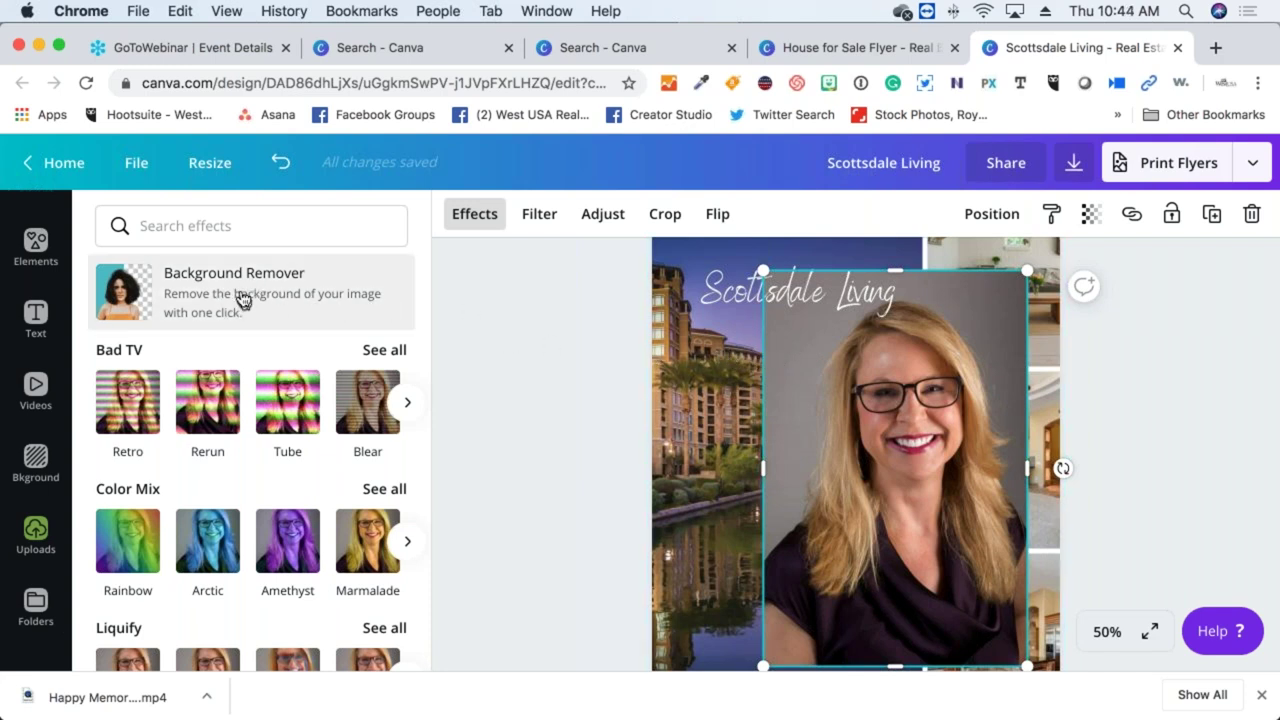
scroll(203, 446, down, 1)
scroll(203, 446, down, 10)
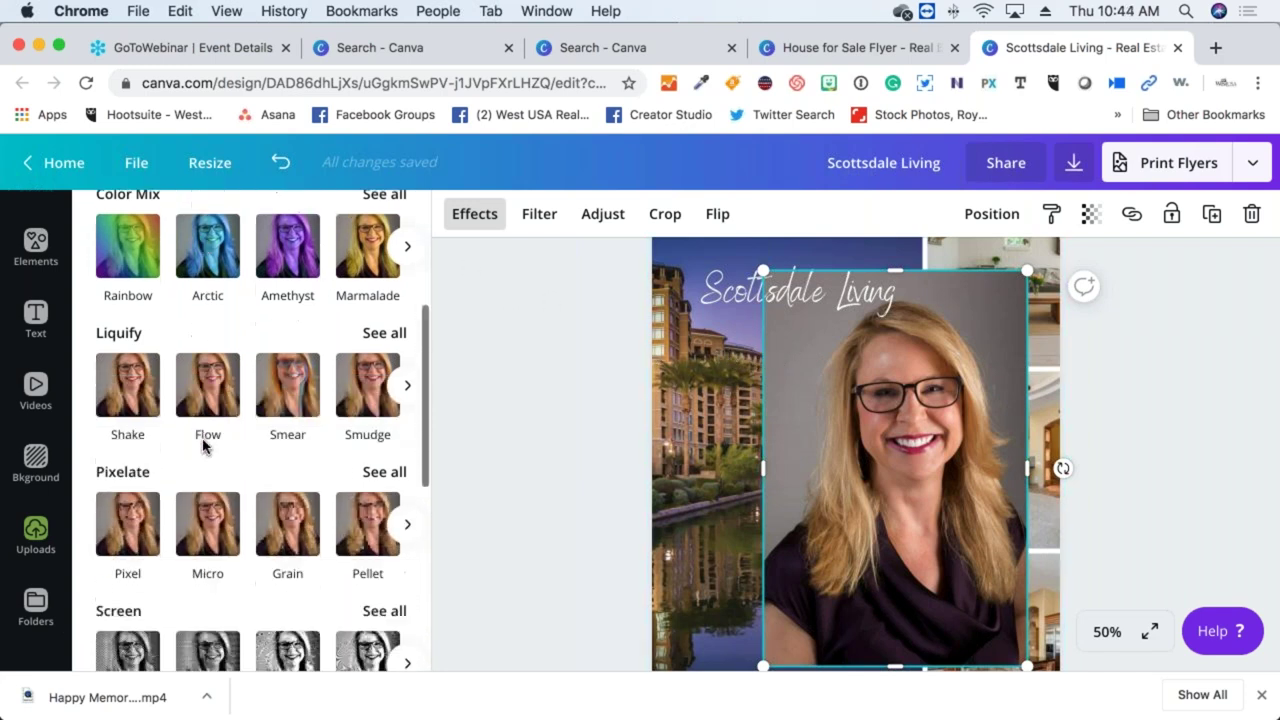
scroll(203, 446, down, 5)
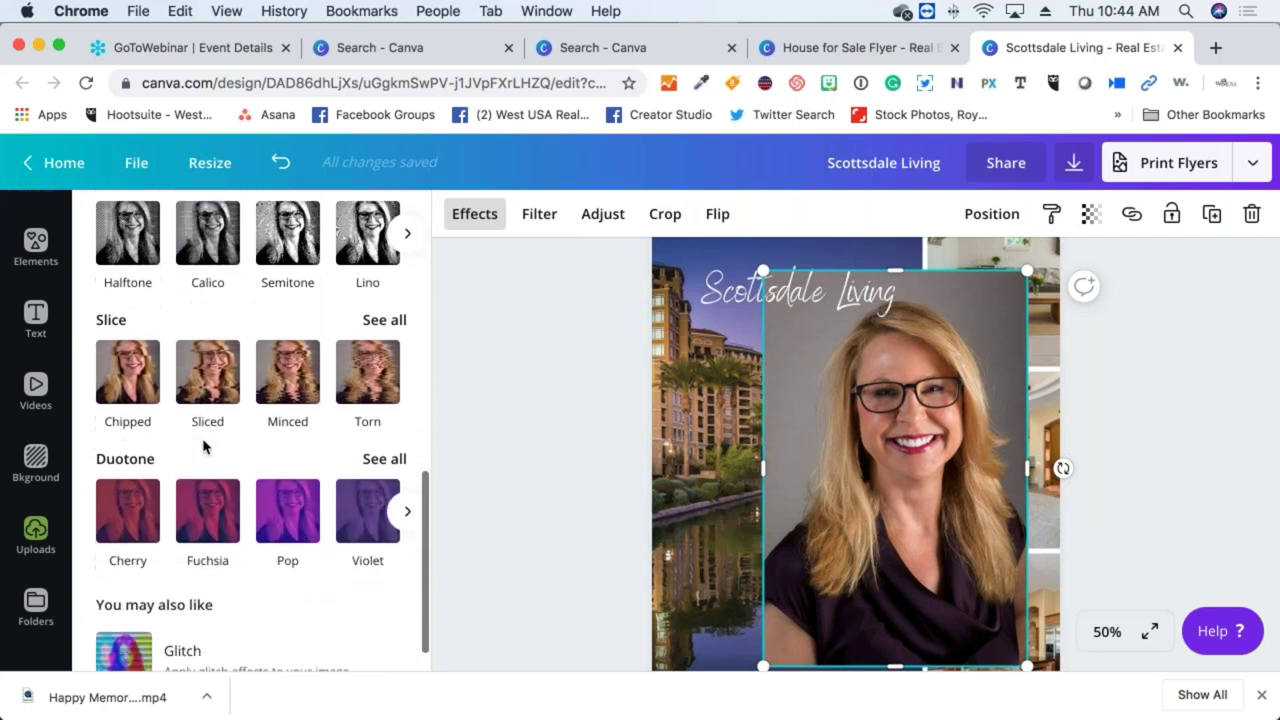
scroll(203, 446, up, 2)
scroll(203, 446, up, 10)
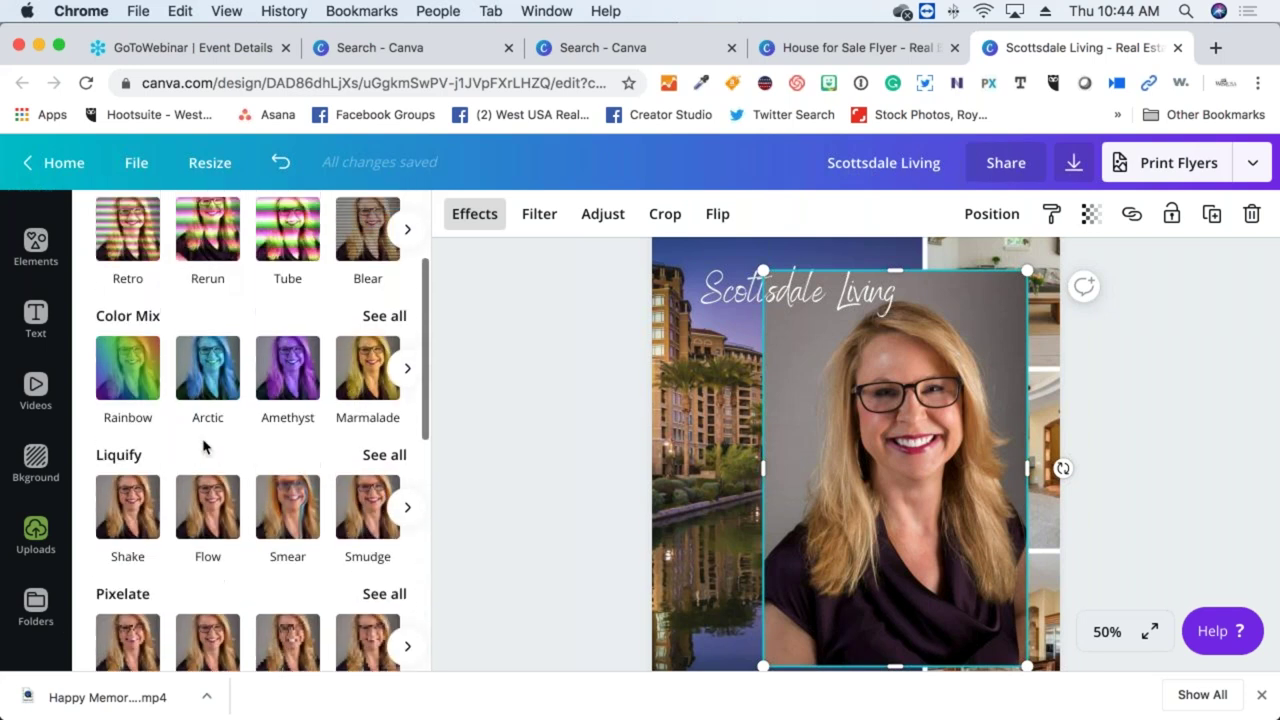
click(226, 299)
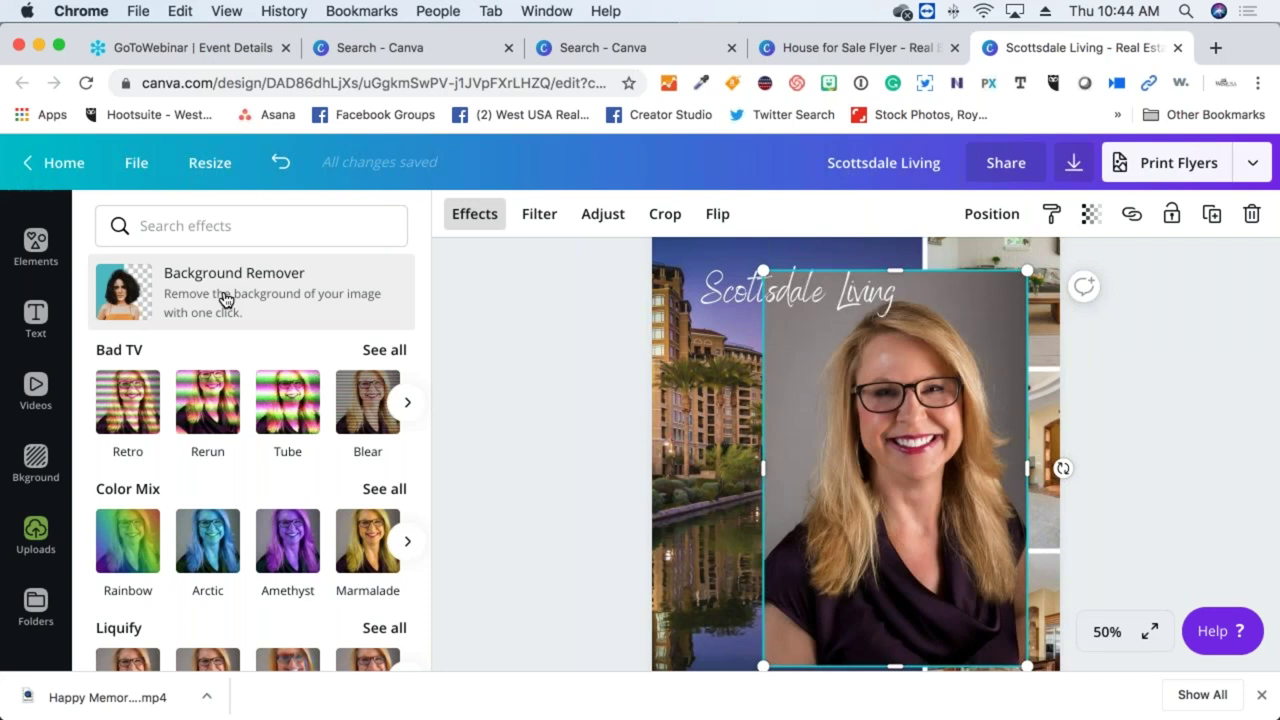
click(226, 300)
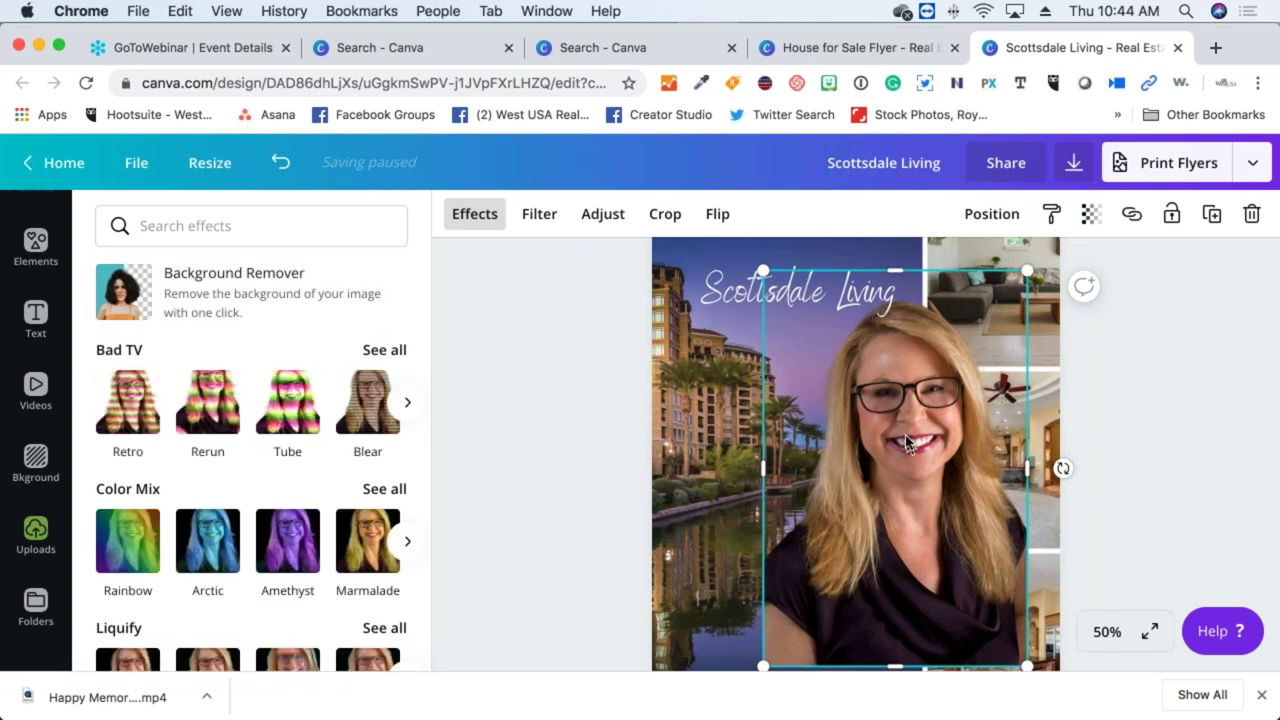
drag(829, 514, 545, 472)
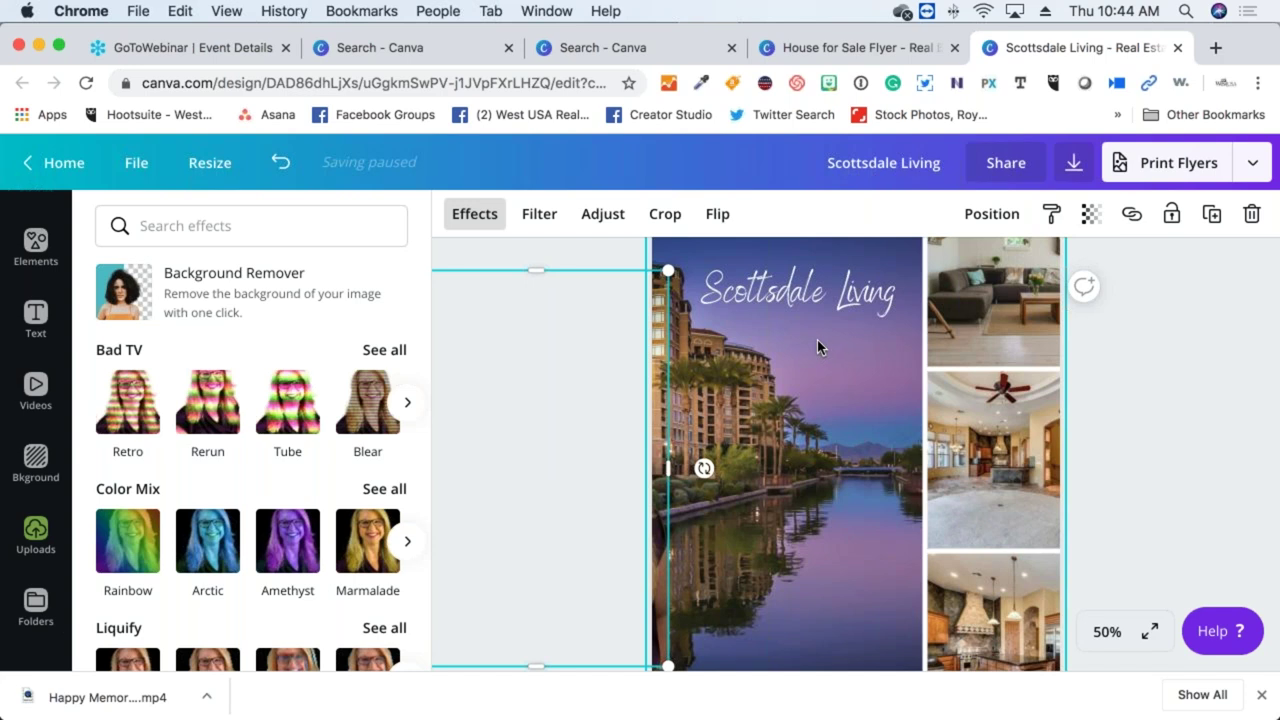
Bring the cut-out headshot back and shrink it, undoing the drop that replaced the skyline
click(1195, 458)
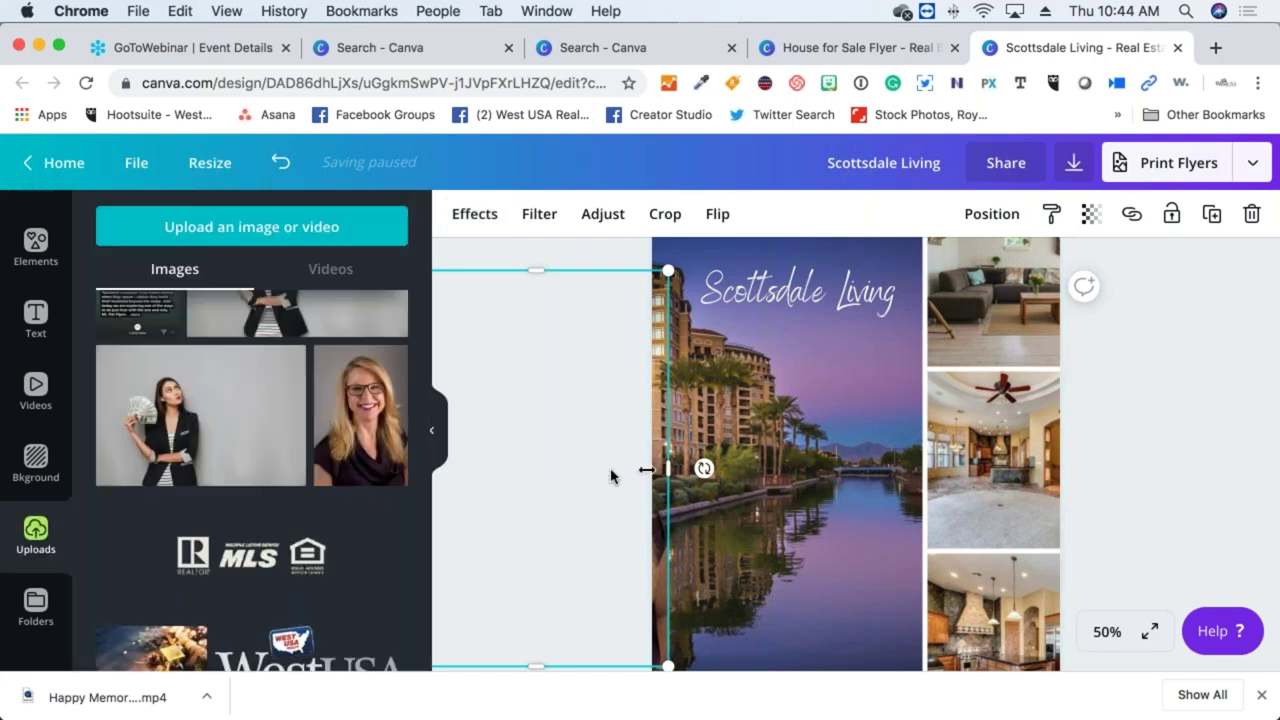
drag(575, 466, 808, 492)
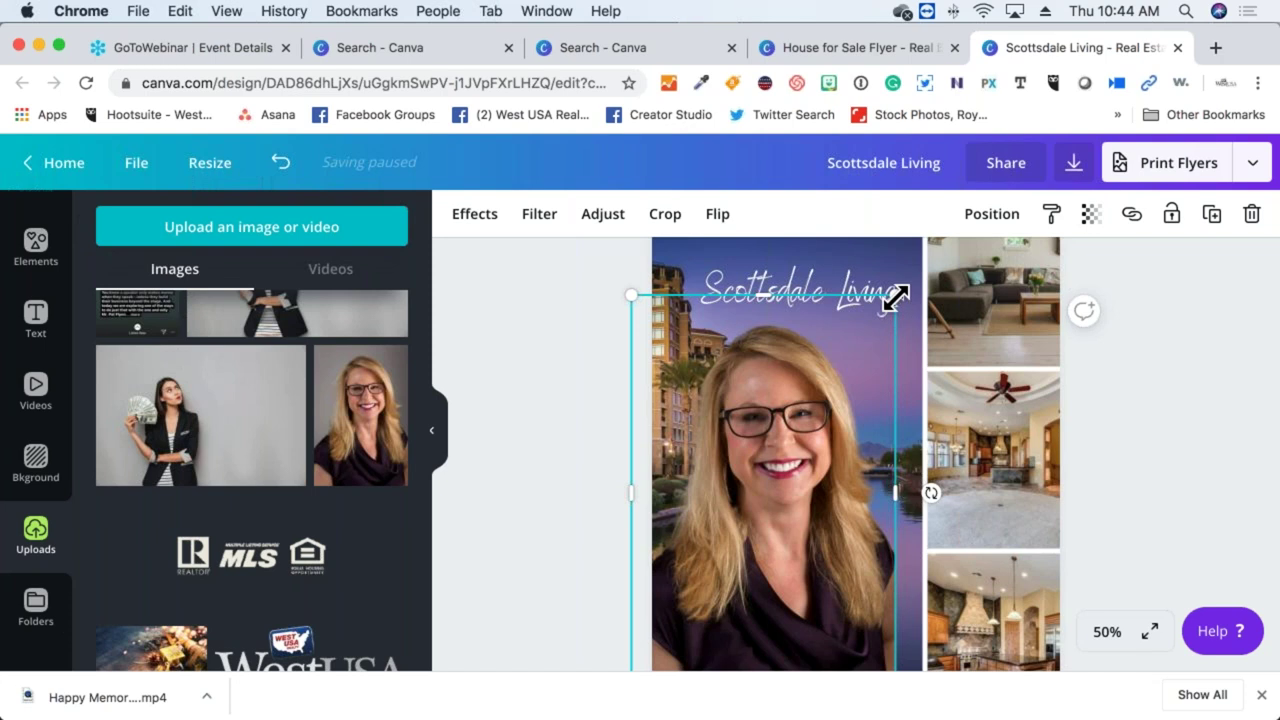
drag(884, 314, 640, 562)
drag(650, 562, 651, 560)
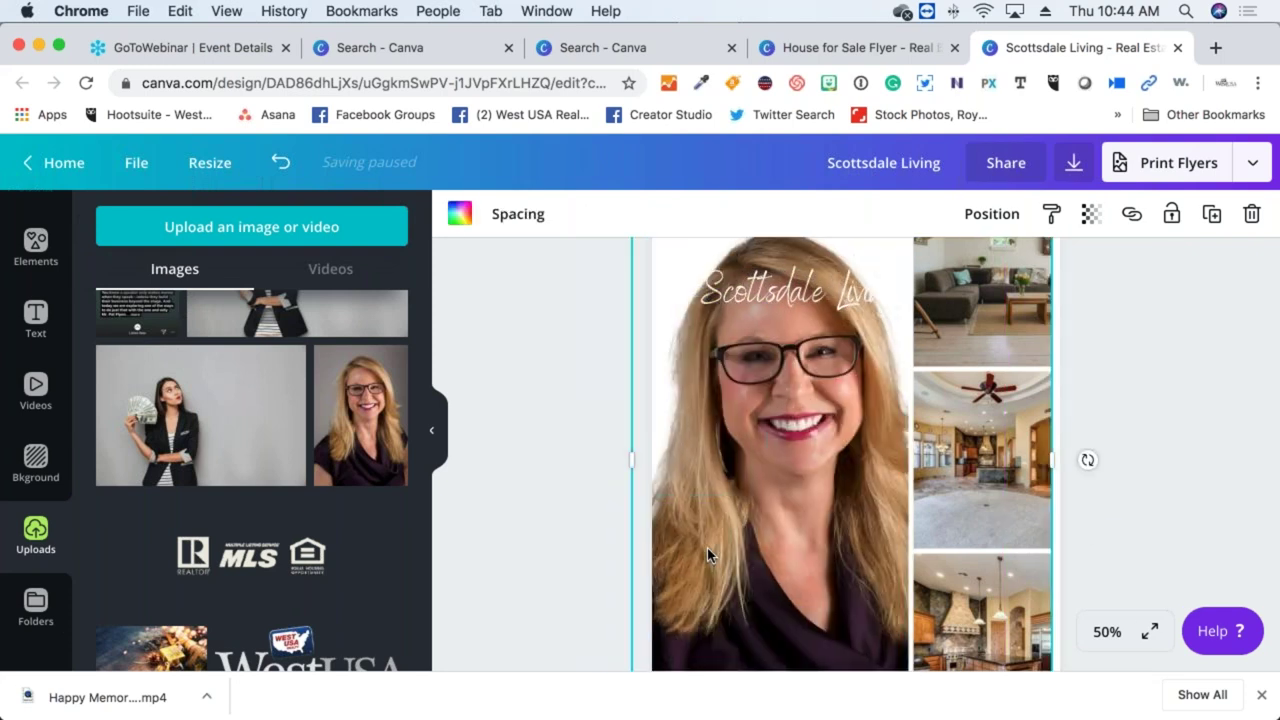
key(super+z)
key(super+z)
Nudge the small headshot two steps right in the skyline's lower-left corner
click(752, 583)
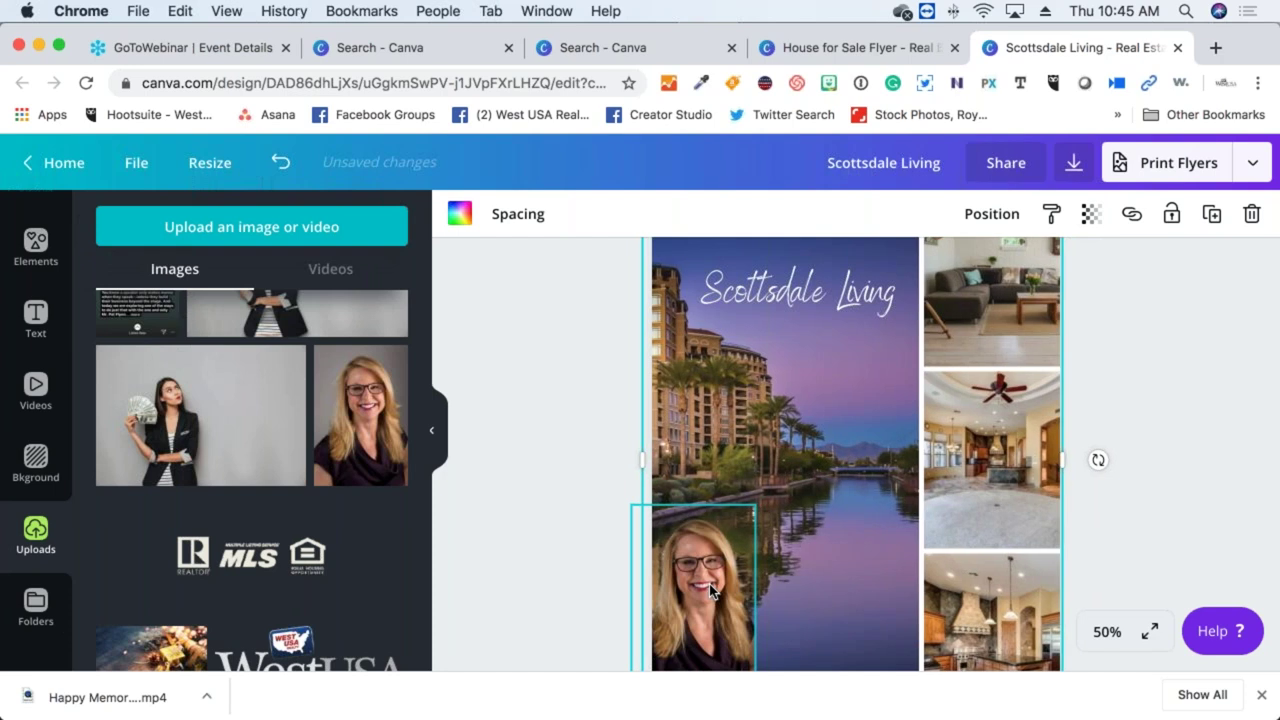
click(693, 600)
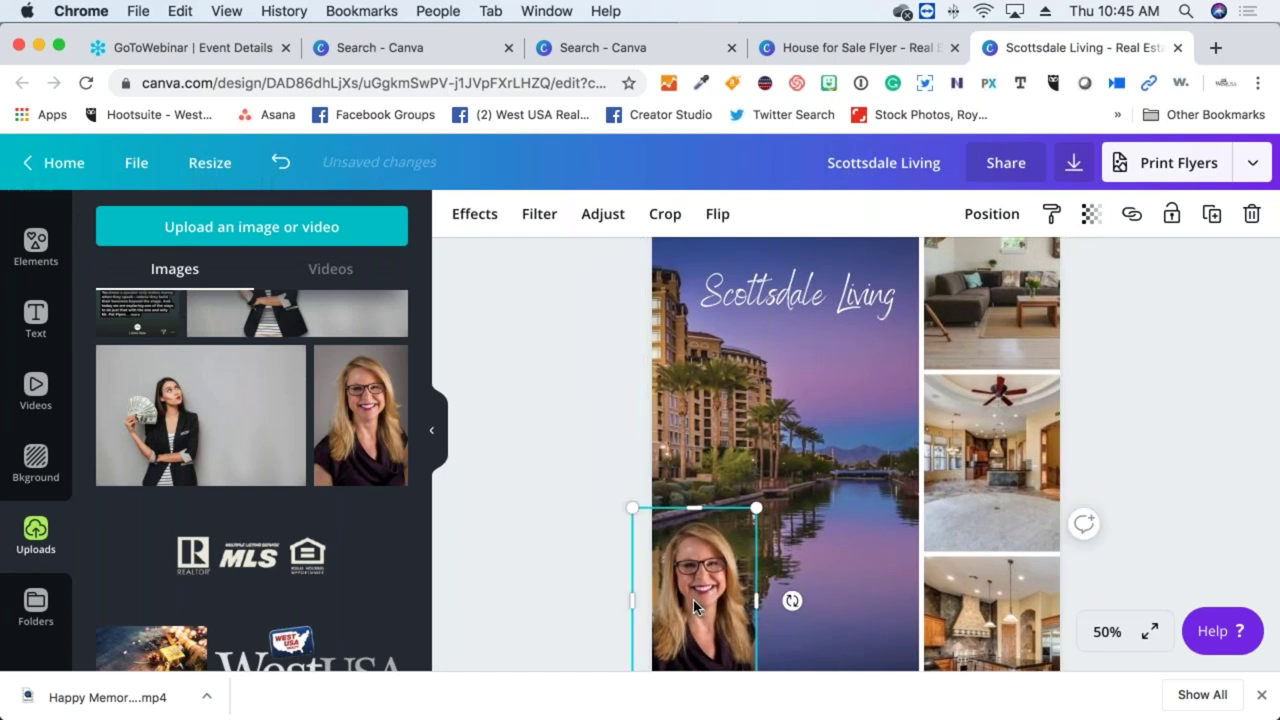
key(Right)
key(Right)
key(Right)
key(Right)
key(Right)
key(Right)
key(Right)
key(Right)
key(Right)
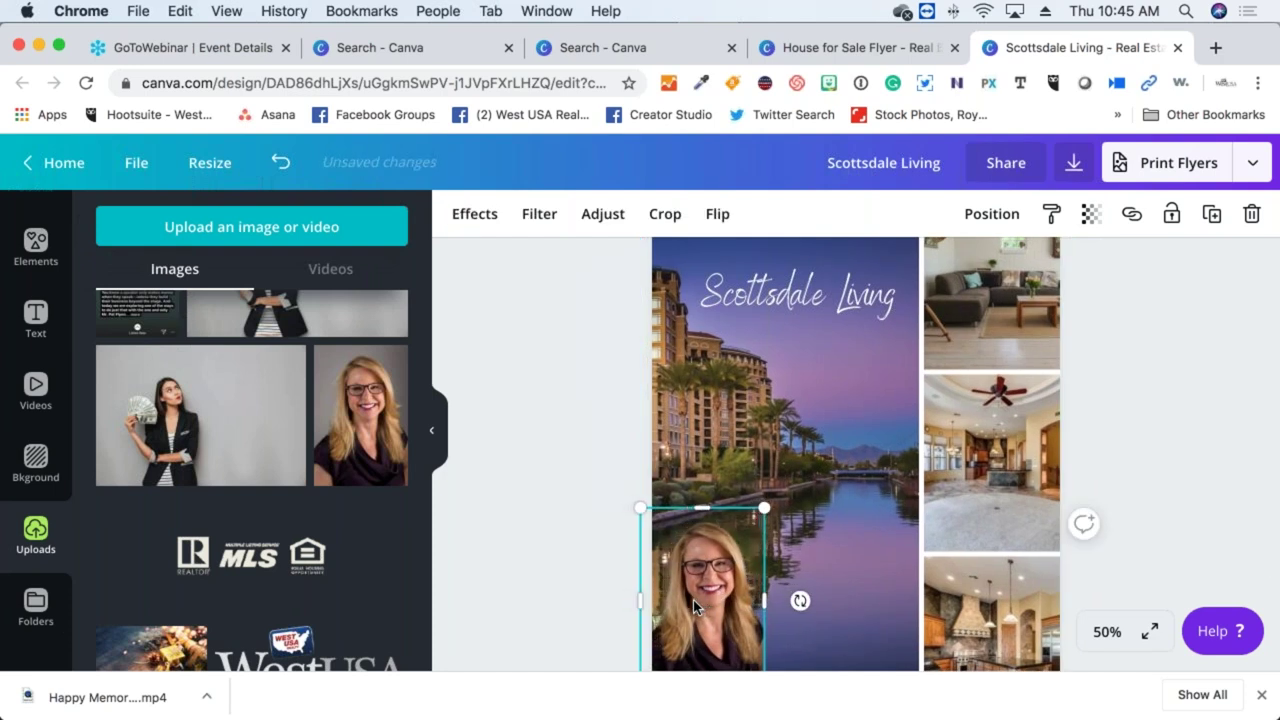
key(Right)
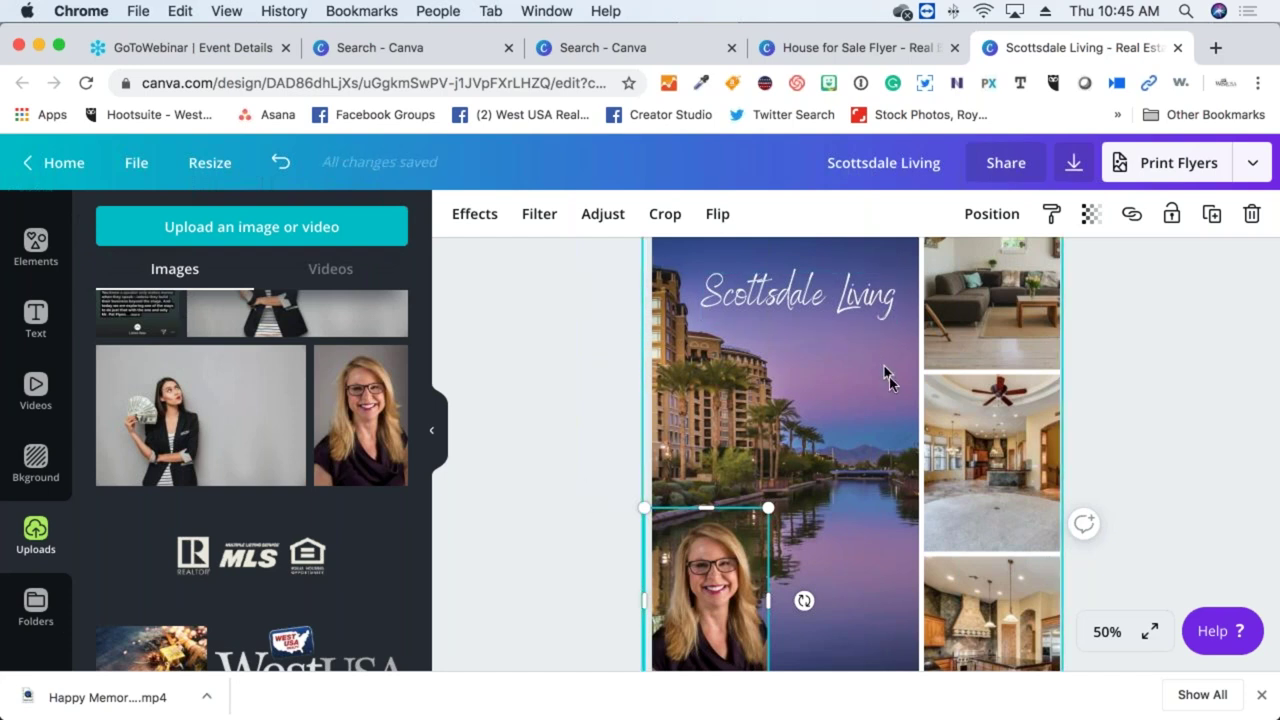
click(932, 423)
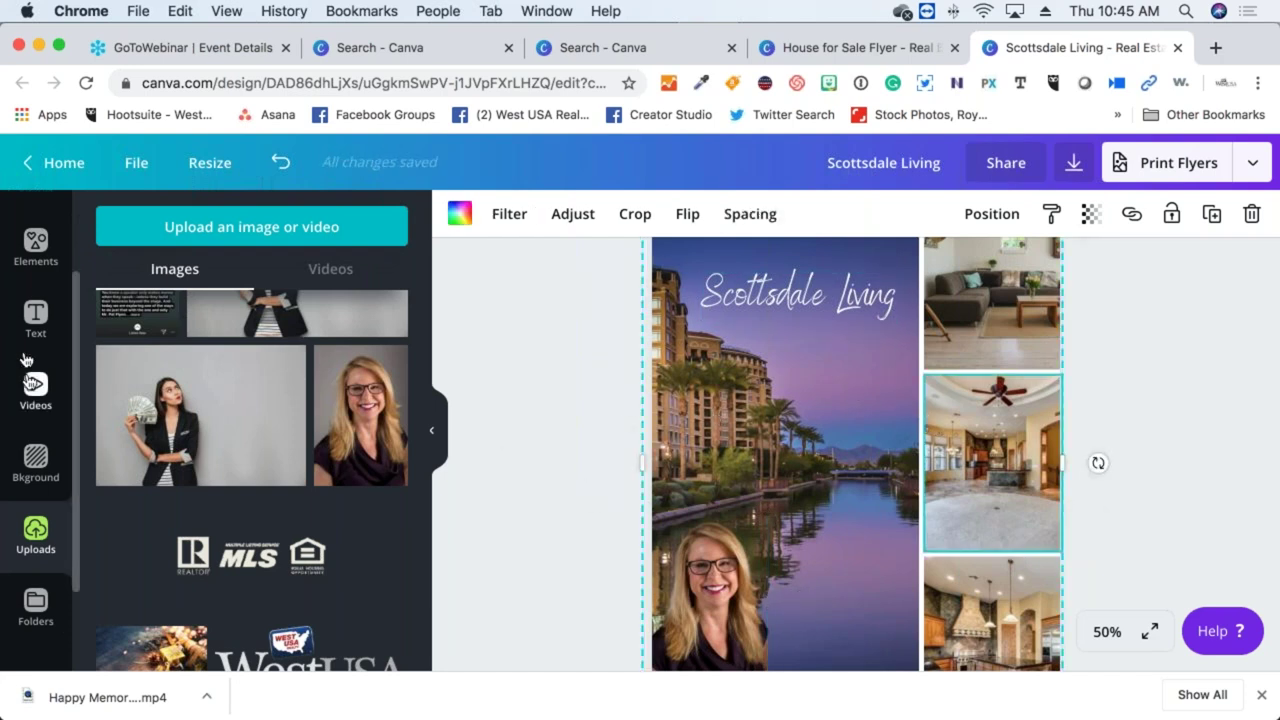
click(36, 318)
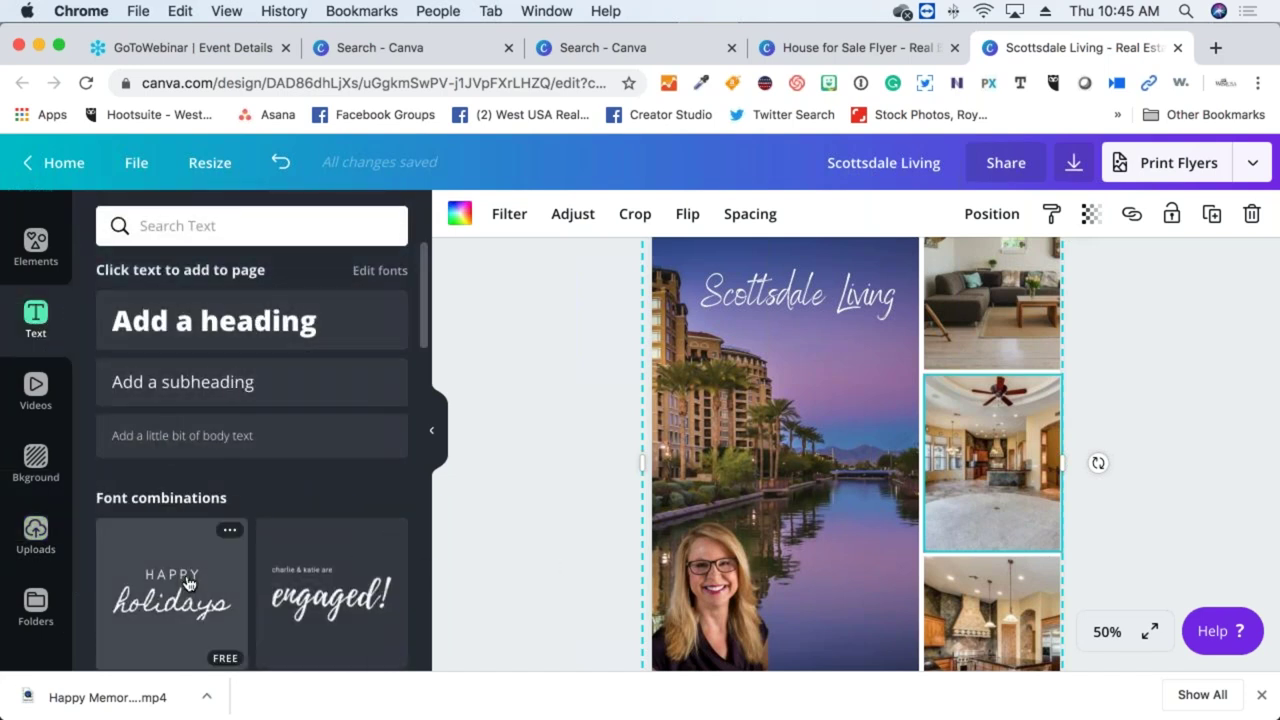
Add a subheading inviting readers to call the agent by name, placed beside the portrait
click(206, 370)
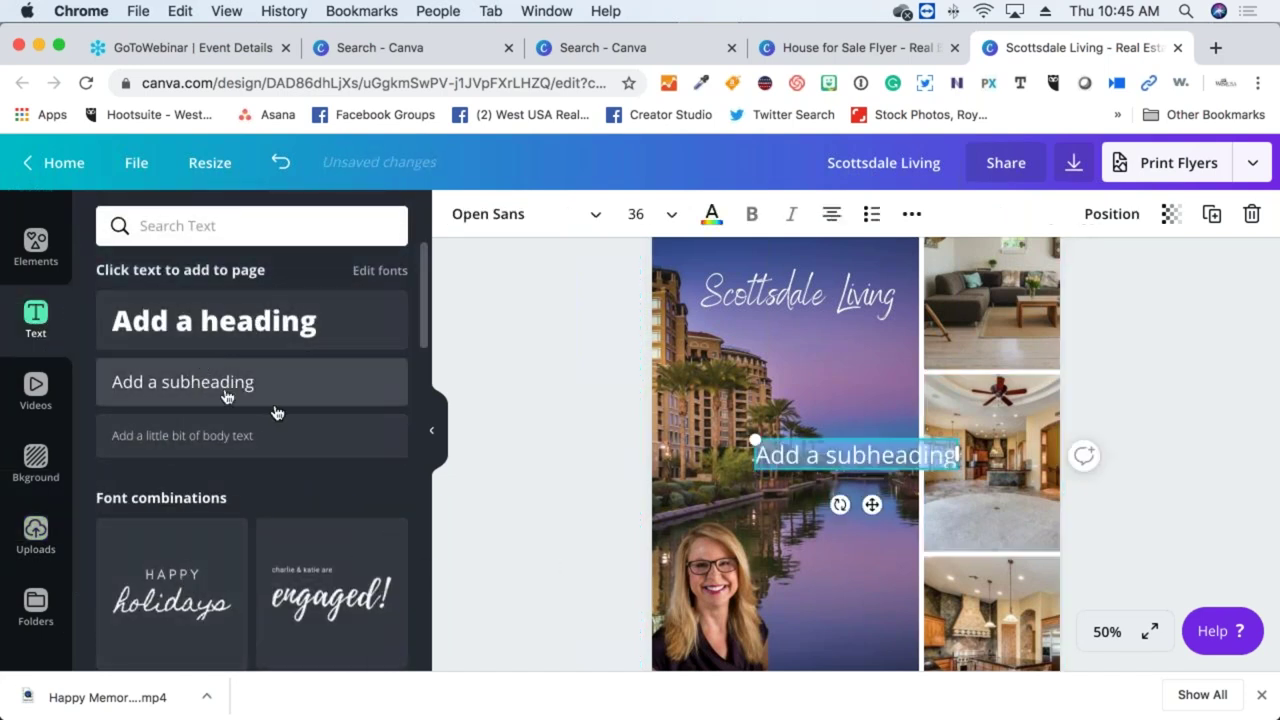
text(Ca)
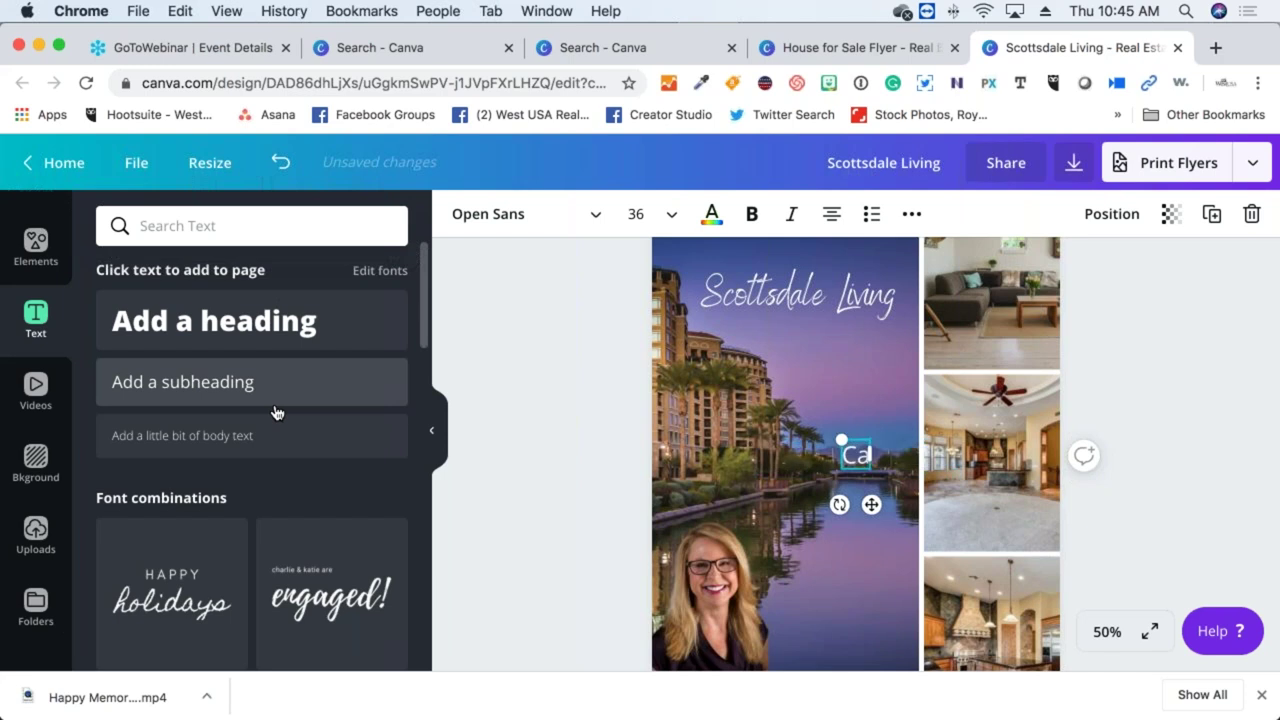
text(lll Susan)
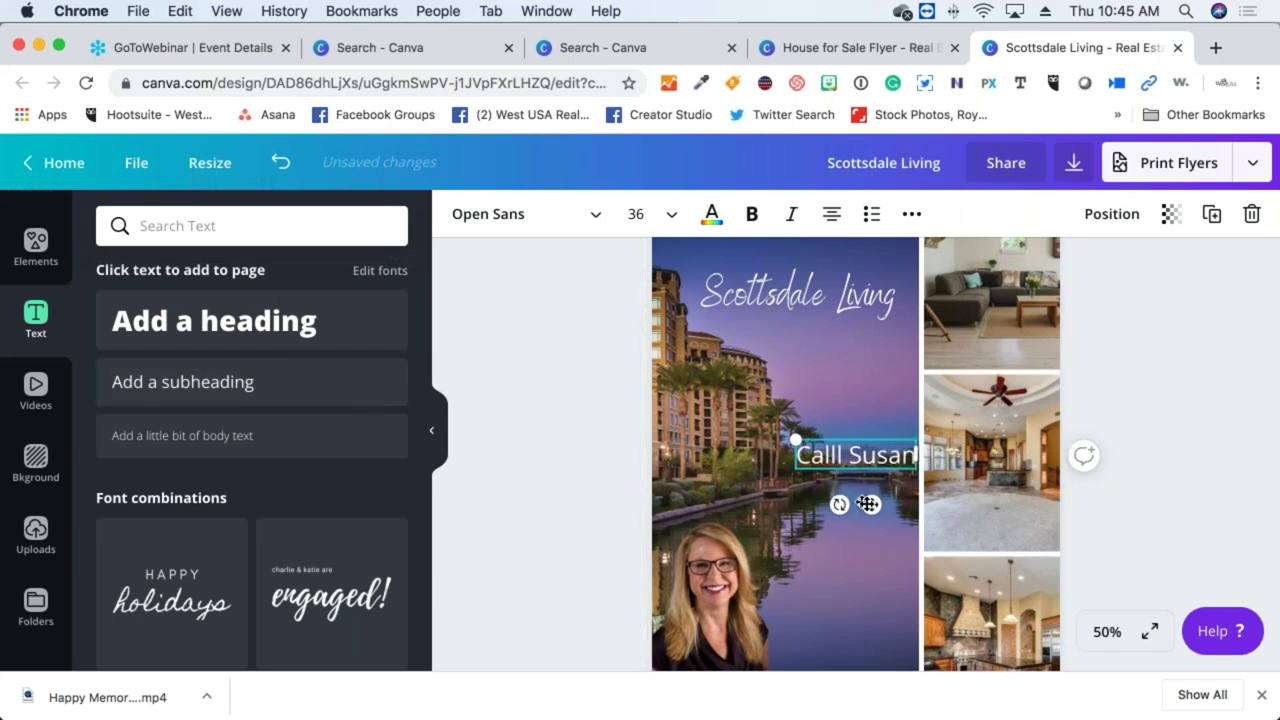
drag(869, 504, 846, 620)
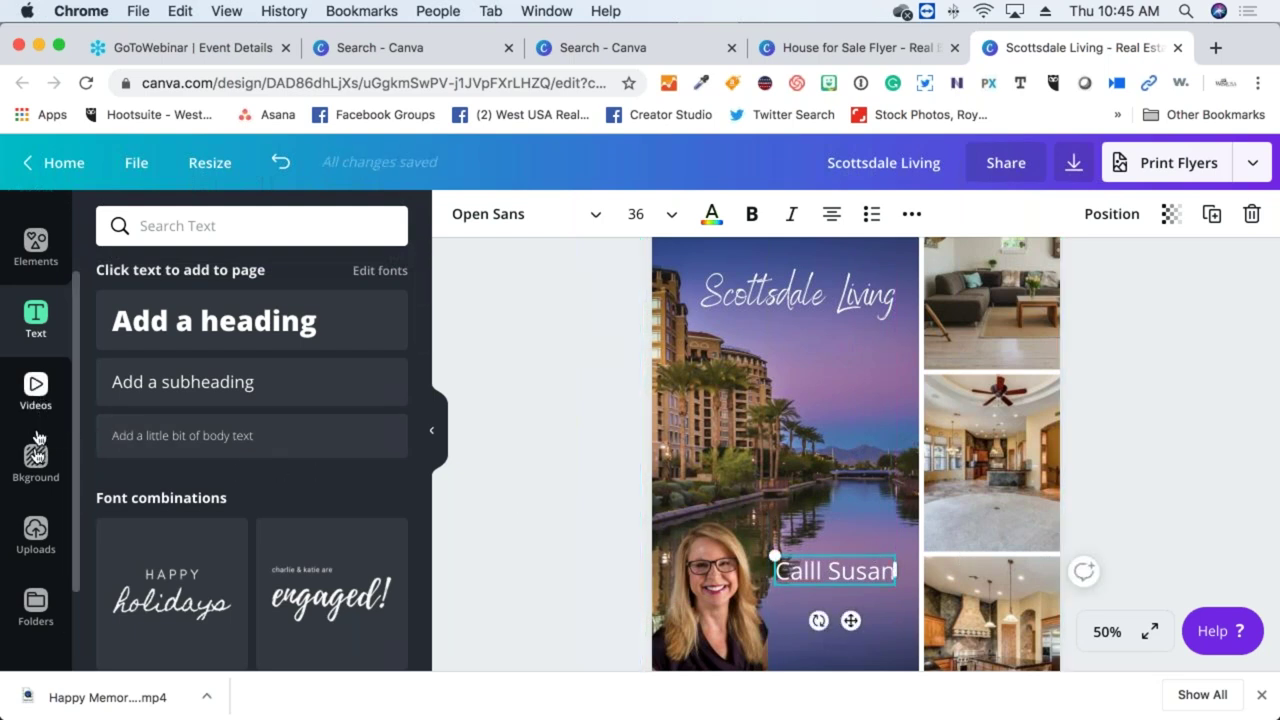
Add body text with the agent's phone number beneath the call line
click(207, 433)
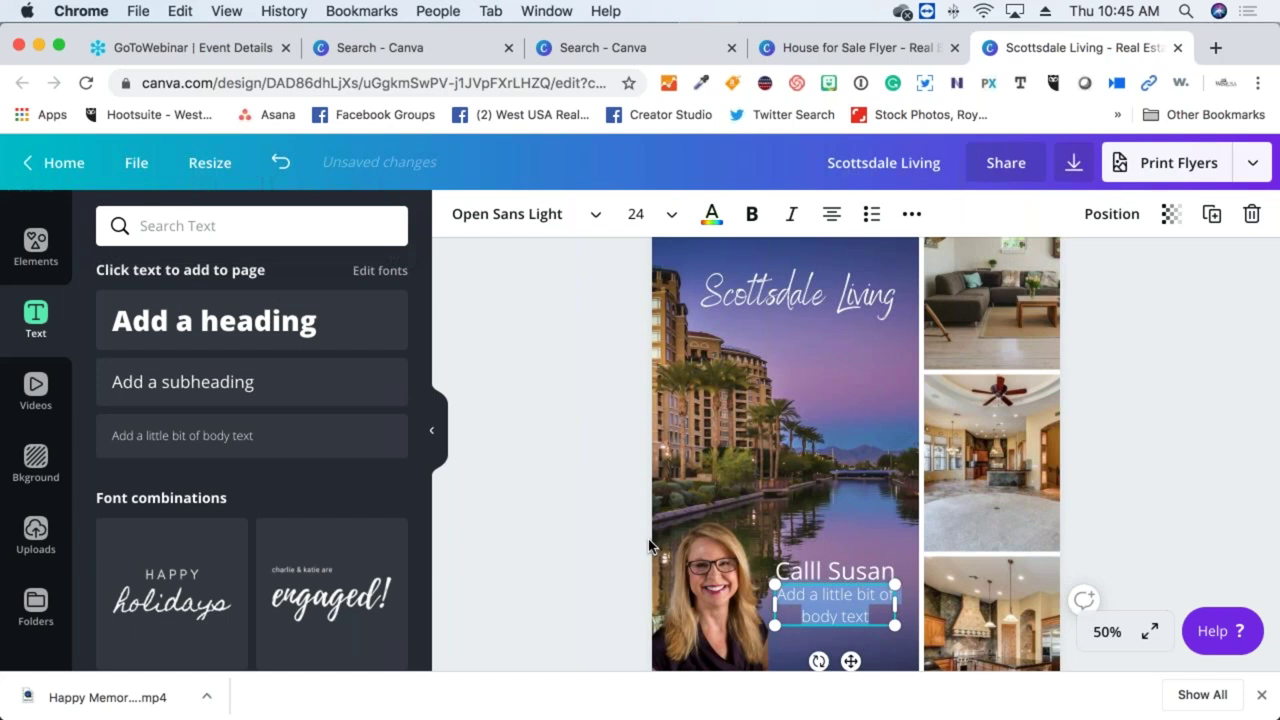
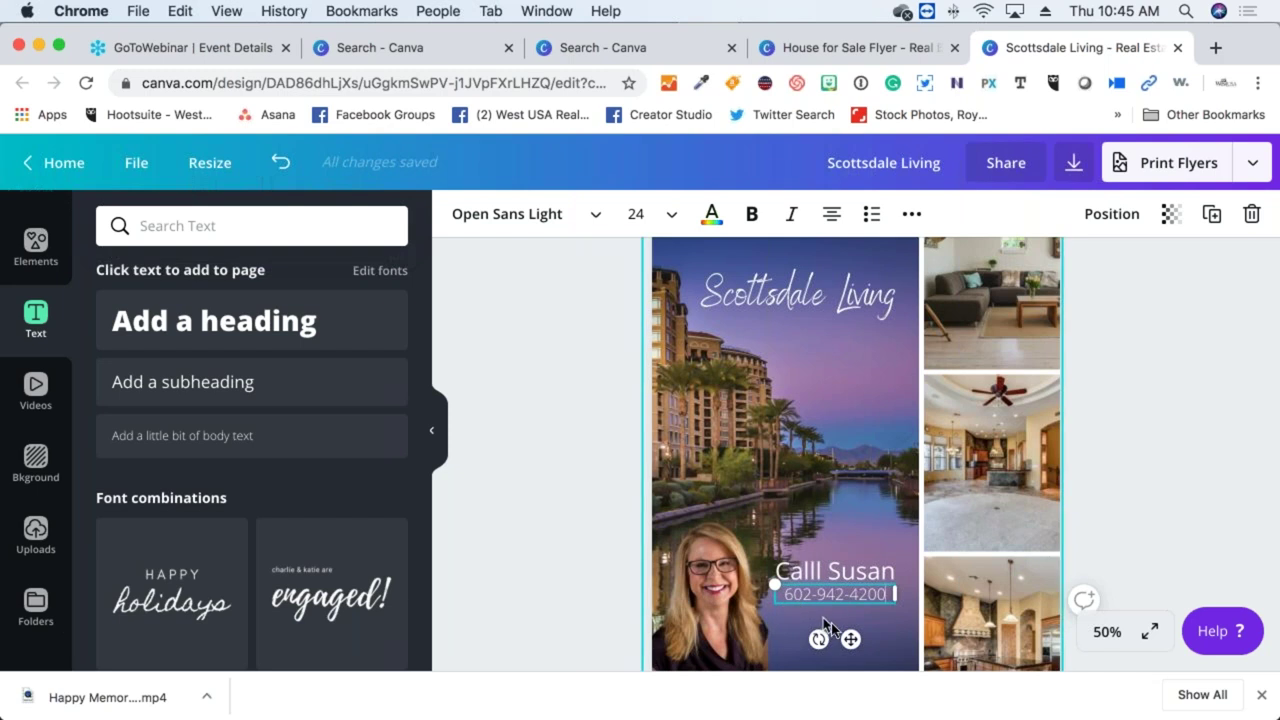
click(826, 535)
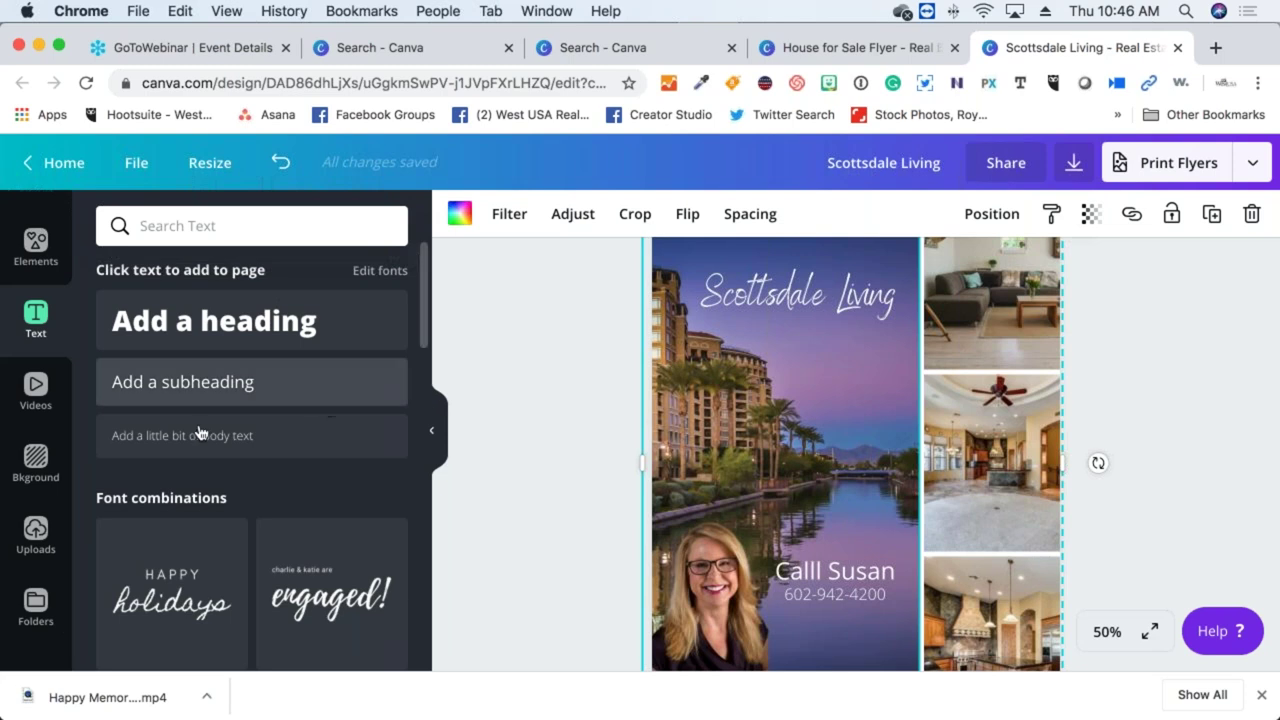
Add the REALTOR/MLS/Equal Housing logo strip from Uploads and shrink it
scroll(32, 566, down, 2)
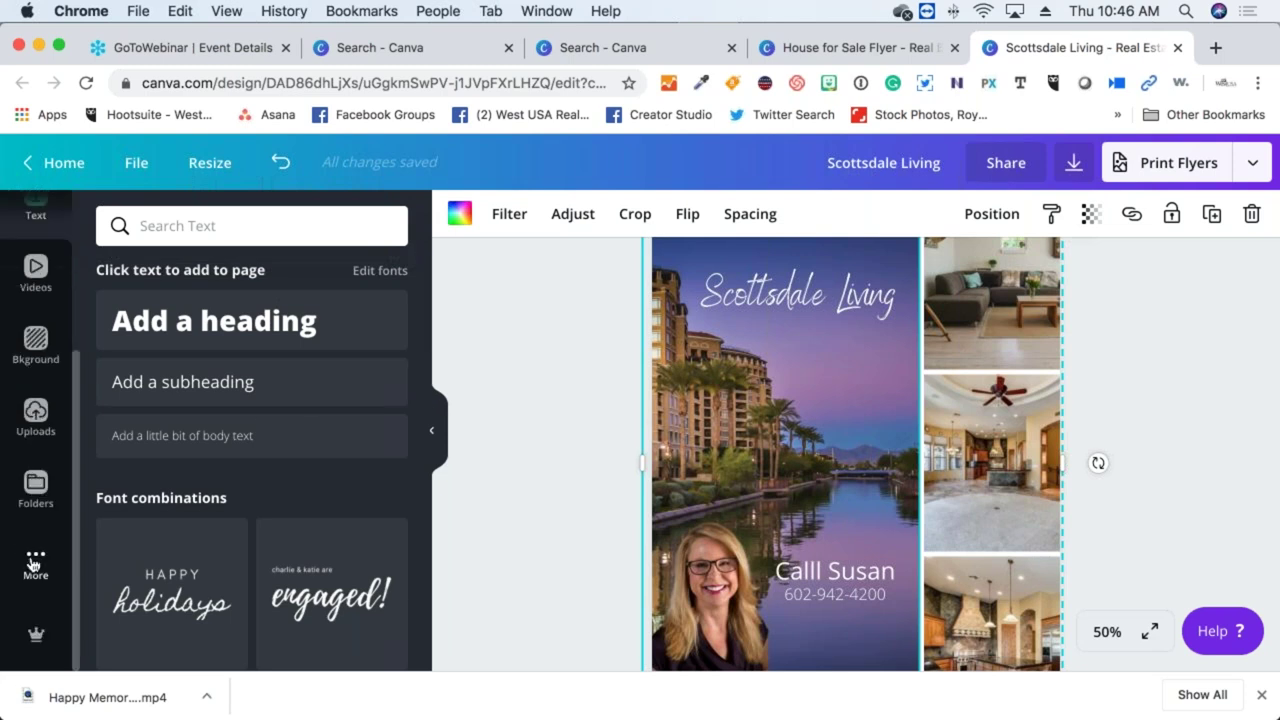
click(38, 418)
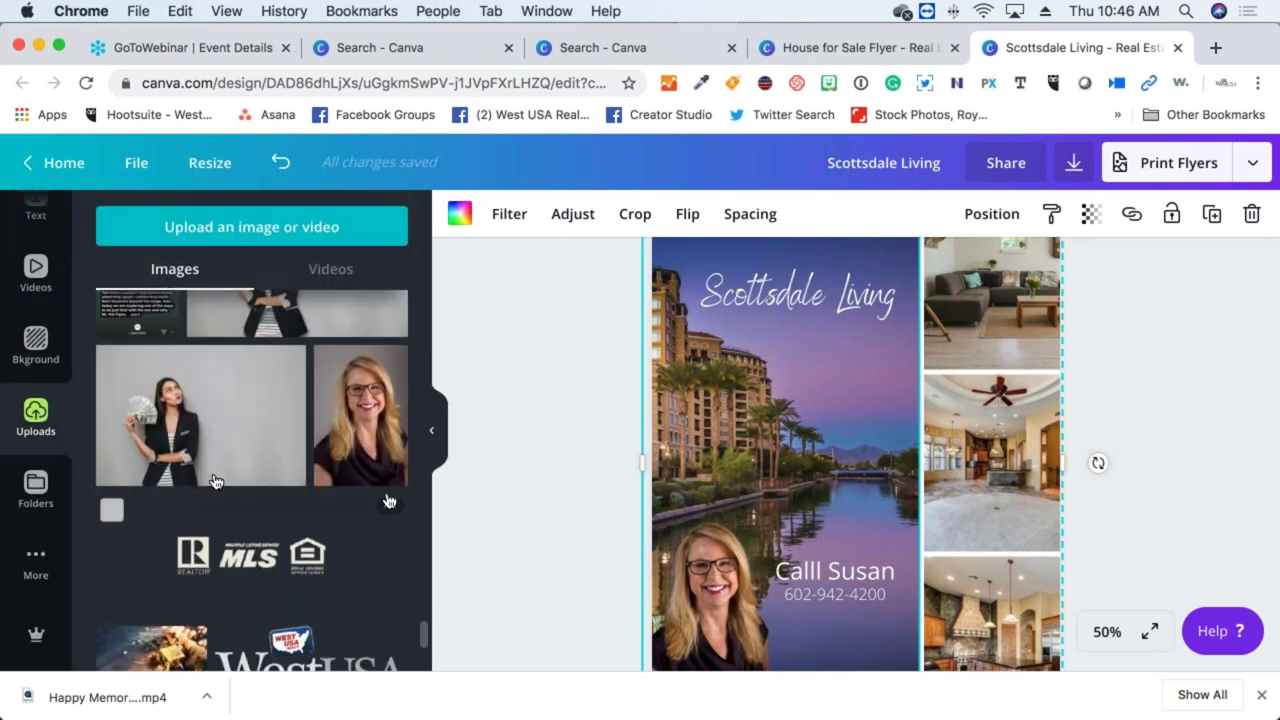
scroll(300, 480, down, 5)
scroll(228, 468, up, 1)
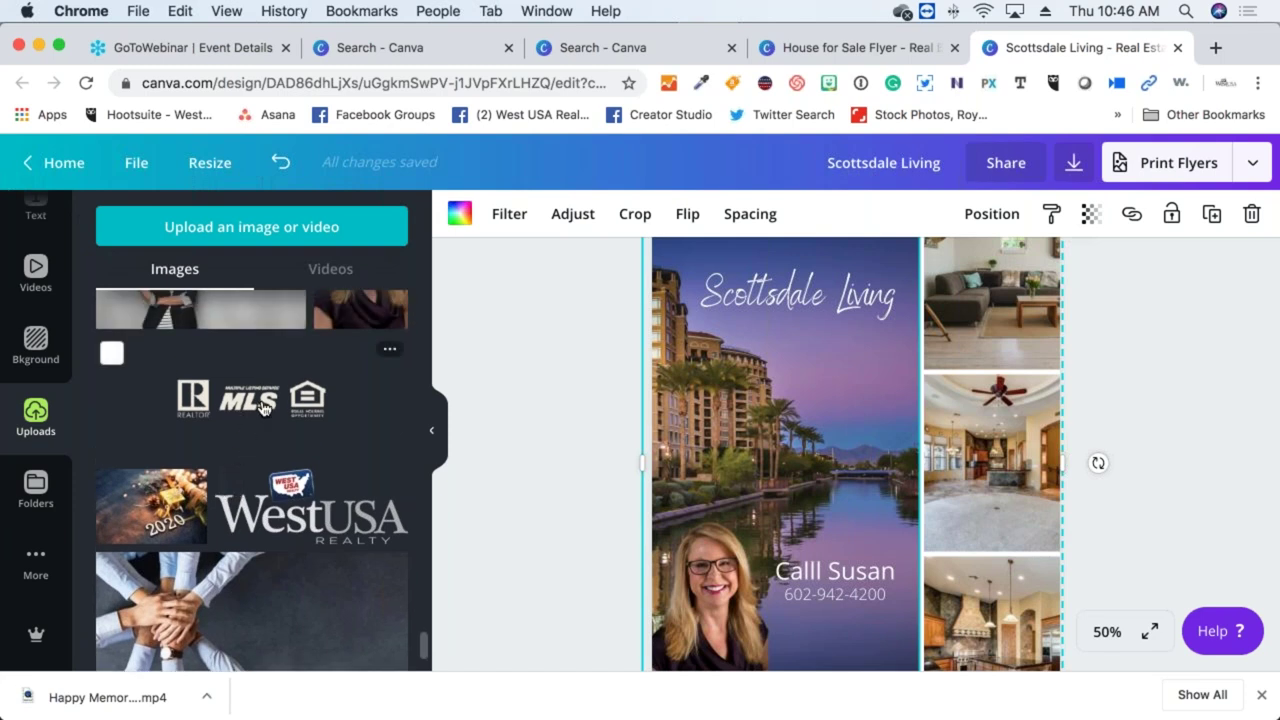
click(262, 406)
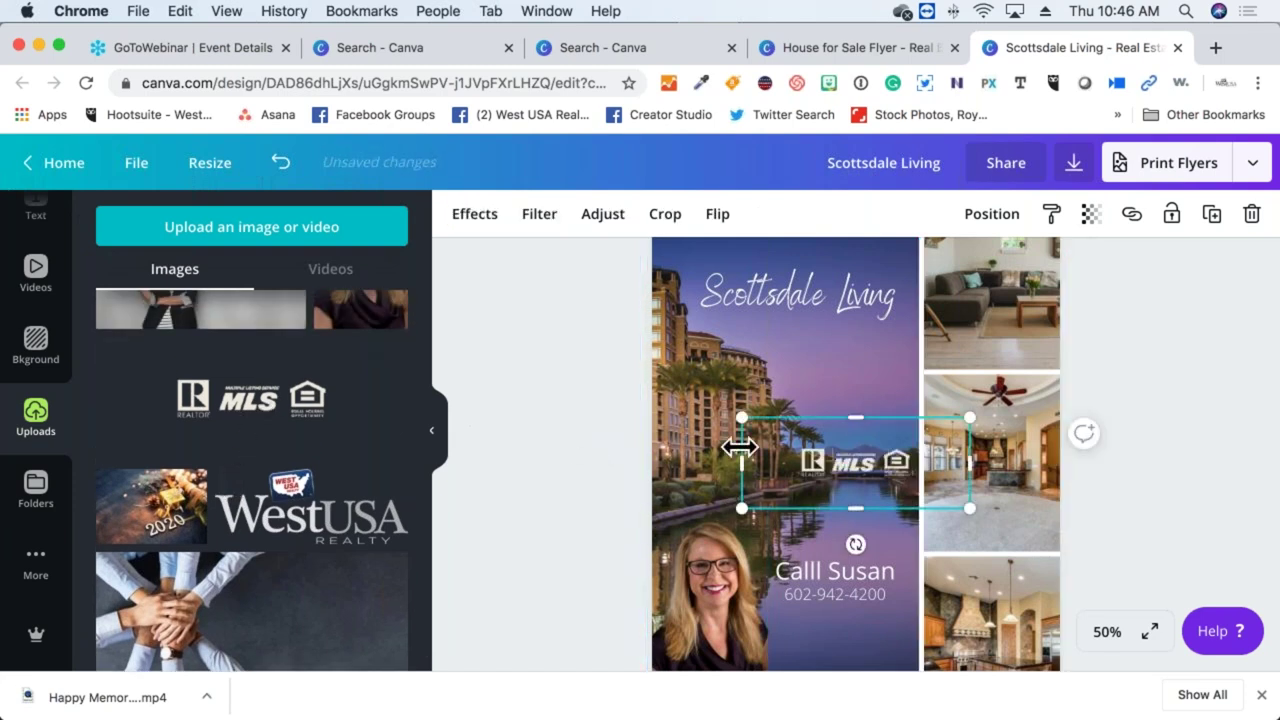
drag(762, 434, 836, 471)
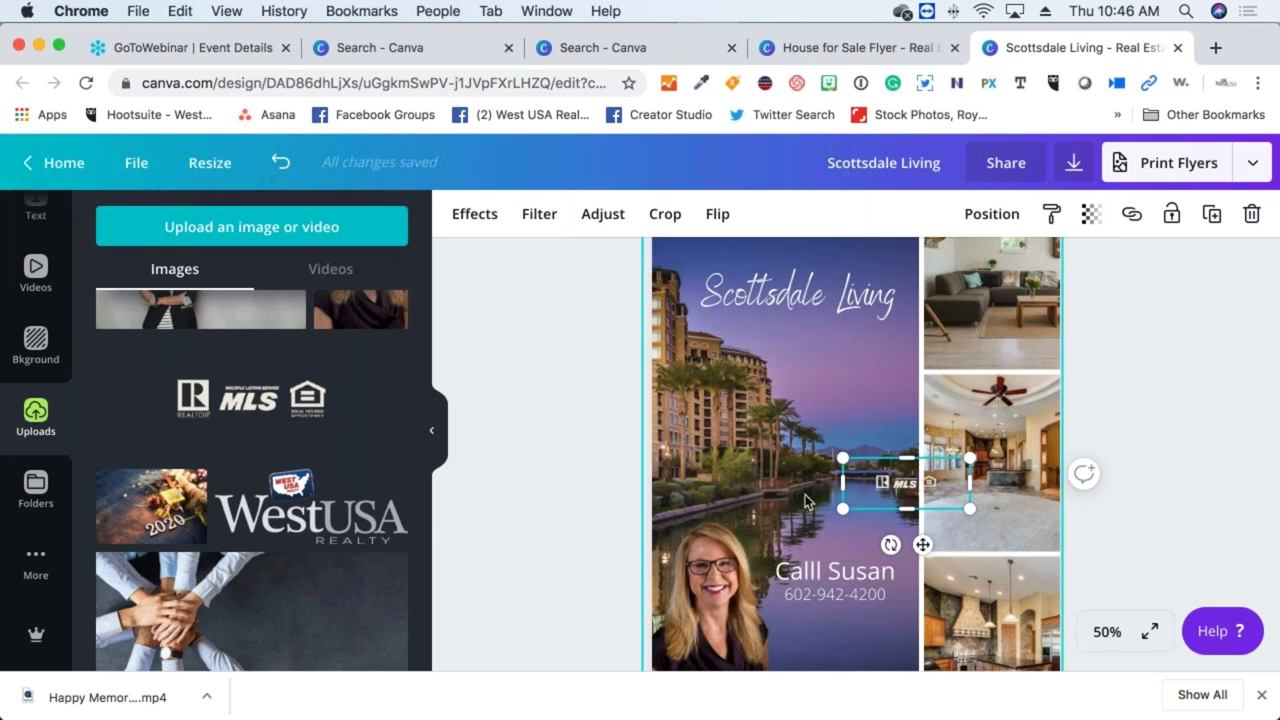
Move the logo strip into the skyline's bottom-right corner and shrink it further
drag(894, 491, 921, 550)
key(Down)
key(Down)
key(Down)
key(Down)
key(Down)
key(Down)
key(Down)
key(Down)
key(Down)
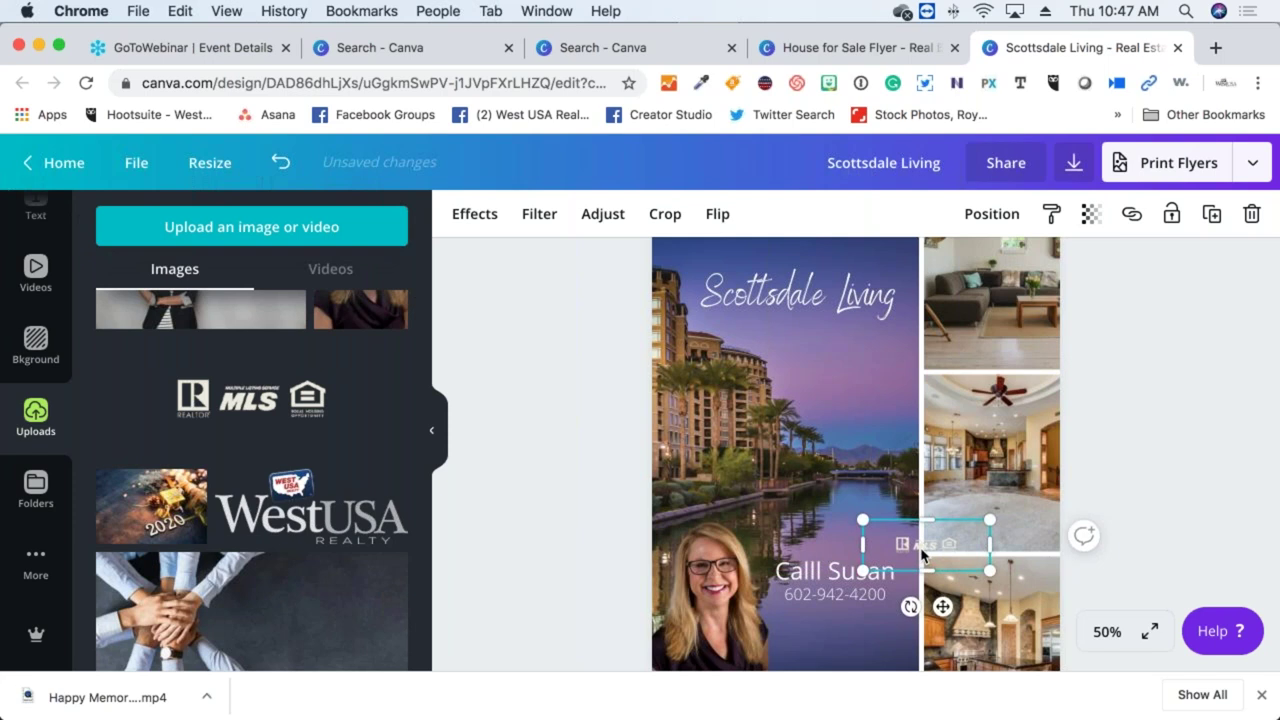
key(Down)
key(Down)
key(Down)
key(Down)
key(Down)
key(Down)
key(Down)
key(Down)
key(Down)
key(Down)
key(Down)
key(Down)
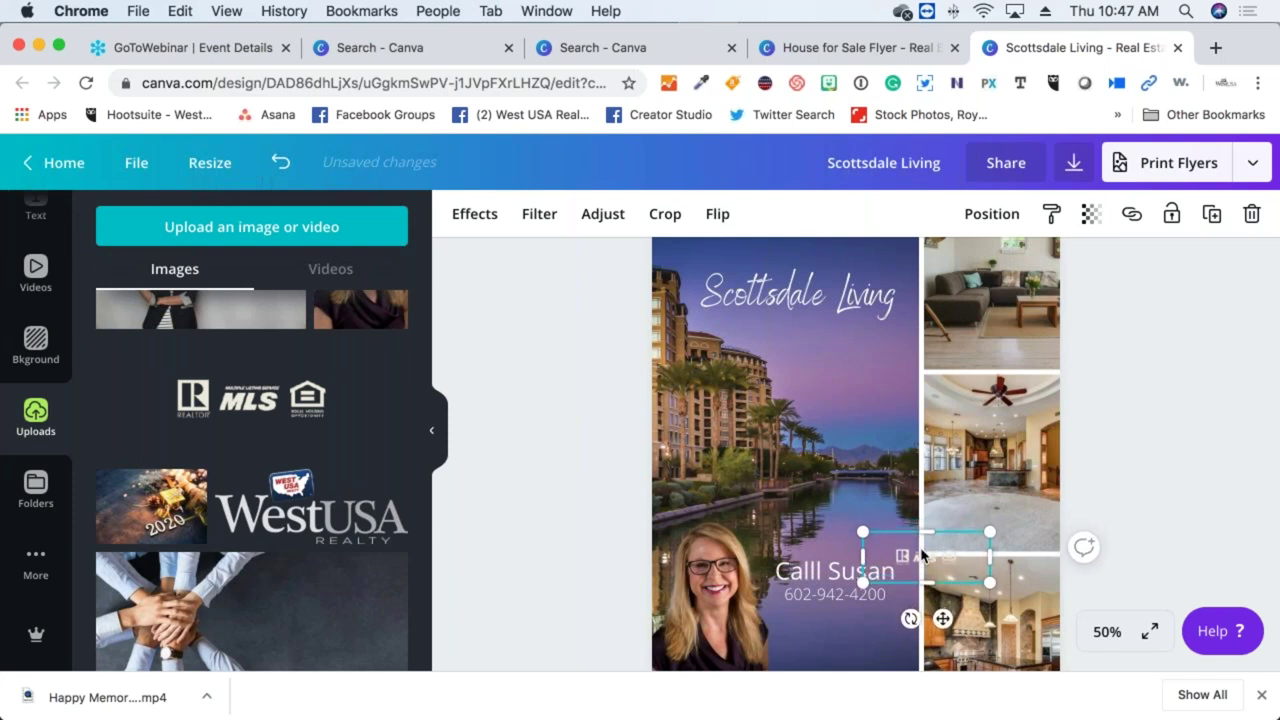
key(Down)
key(Down)
key(Down)
key(Down)
key(Down)
key(Down)
key(Down)
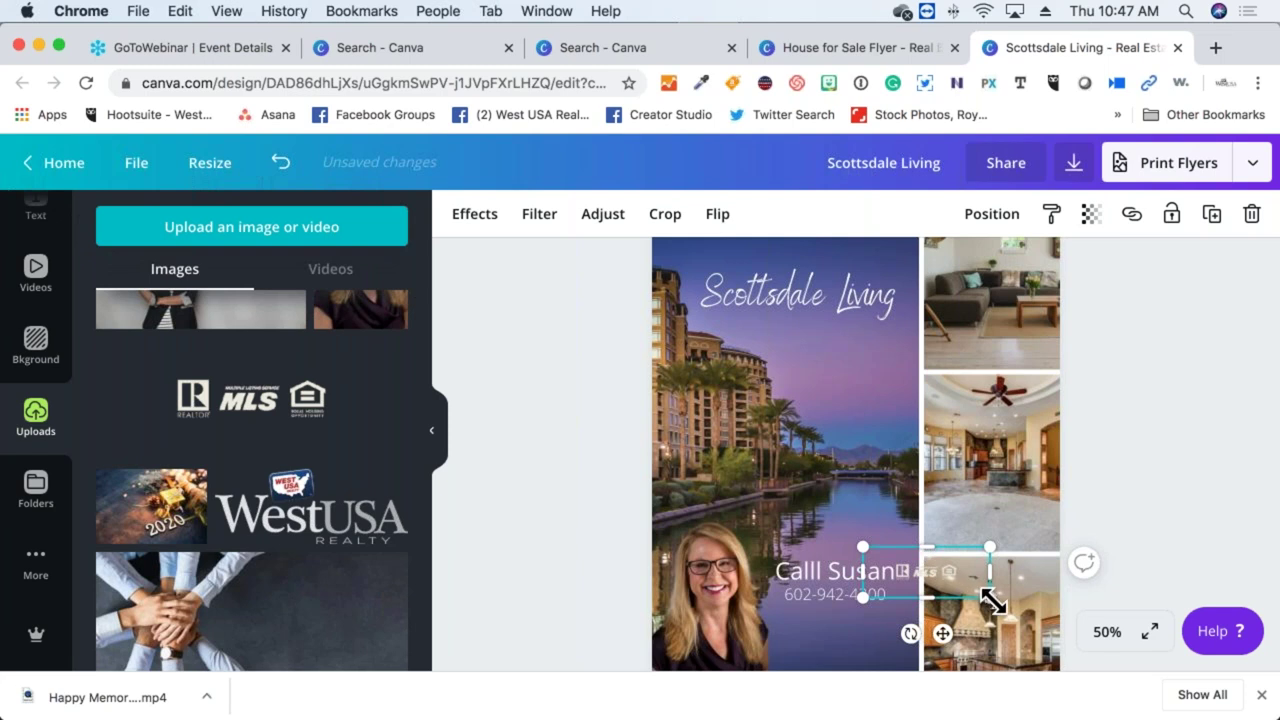
drag(989, 599, 914, 703)
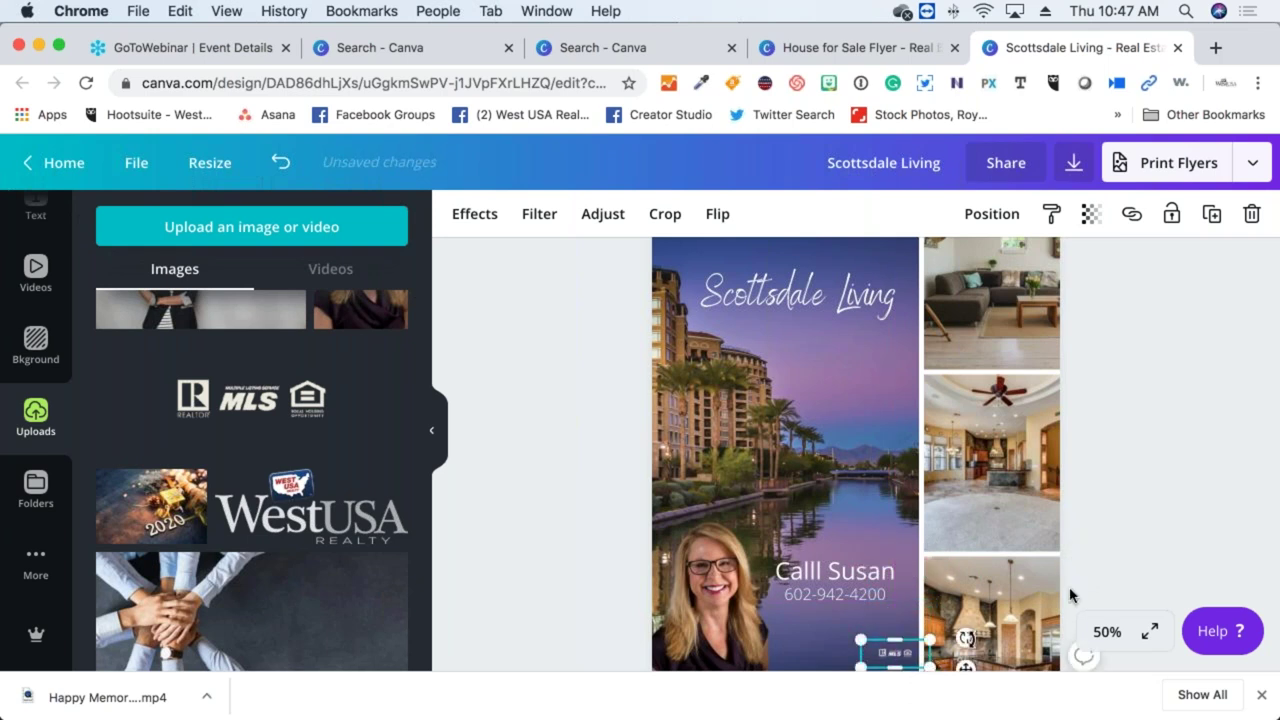
click(1177, 480)
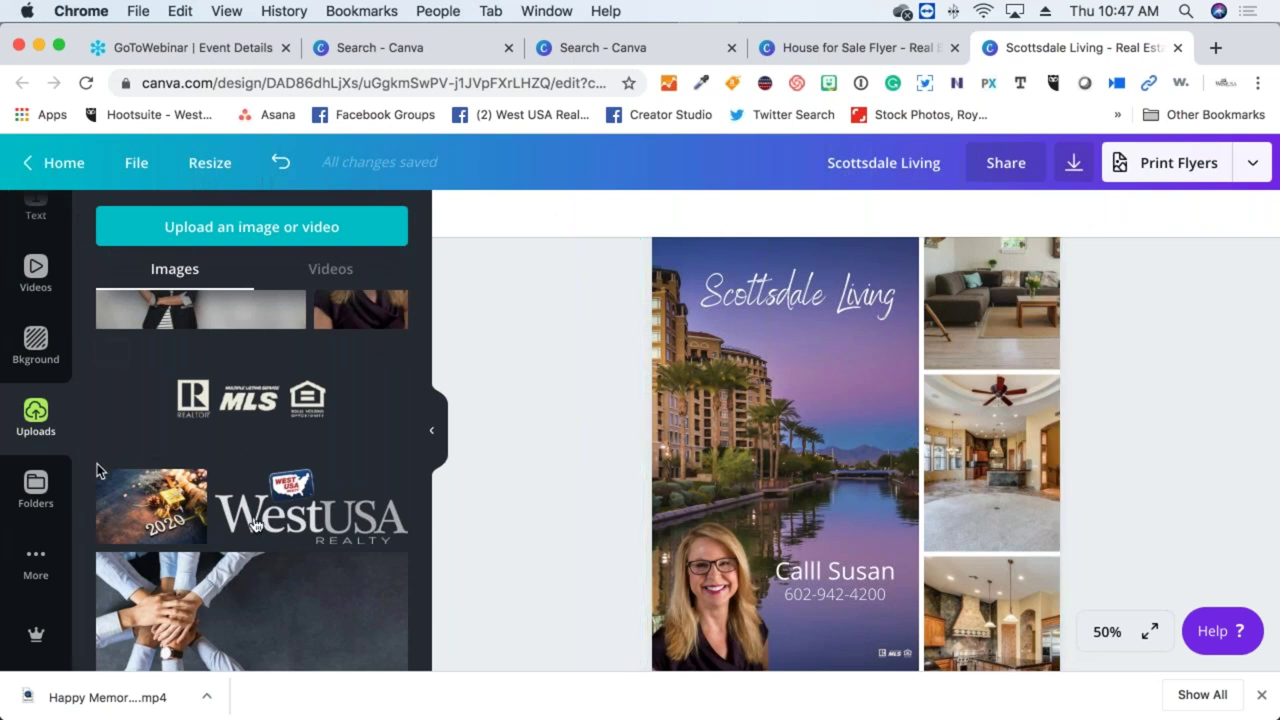
Add the West USA Realty logo and shrink it to sit below the phone number
click(292, 527)
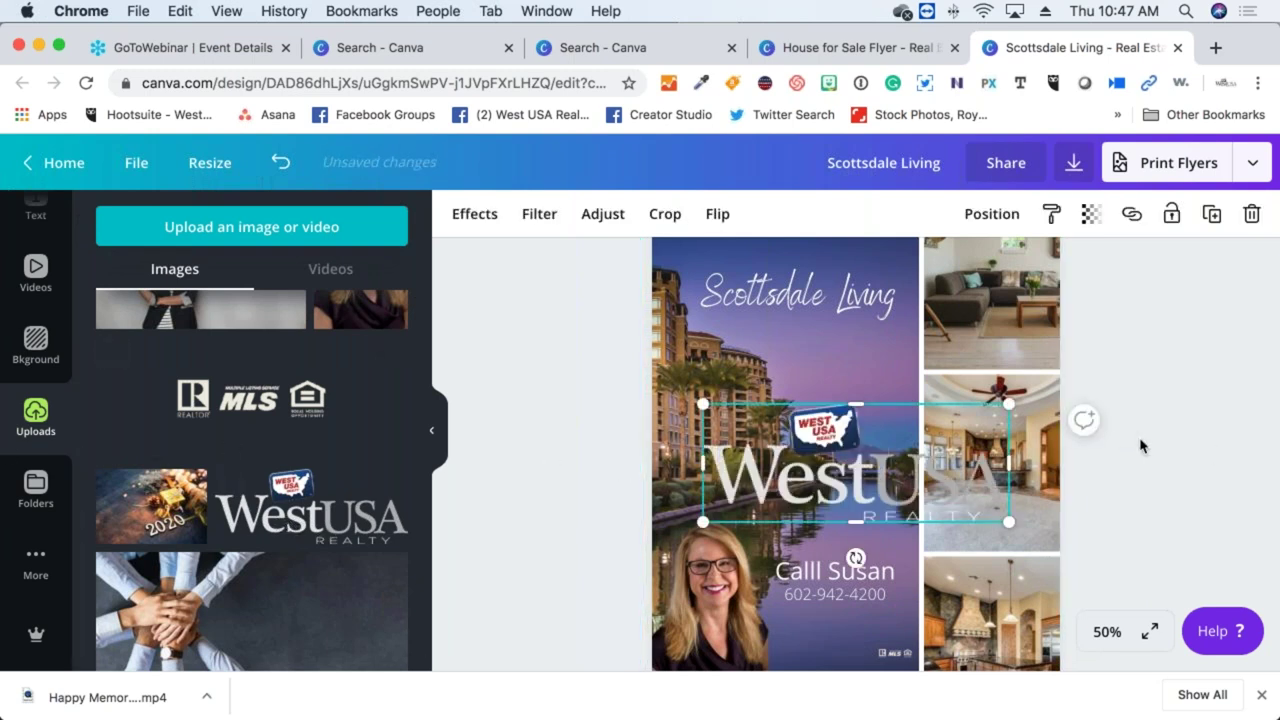
drag(1007, 521, 847, 689)
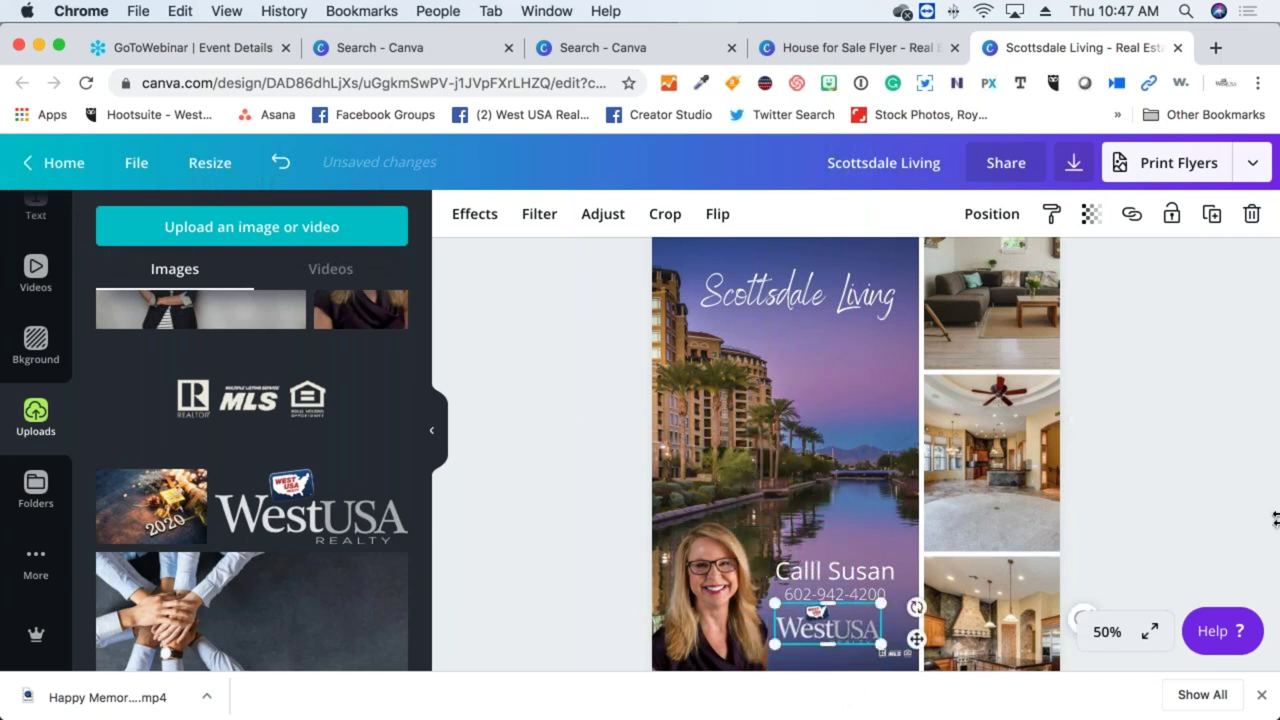
click(1256, 484)
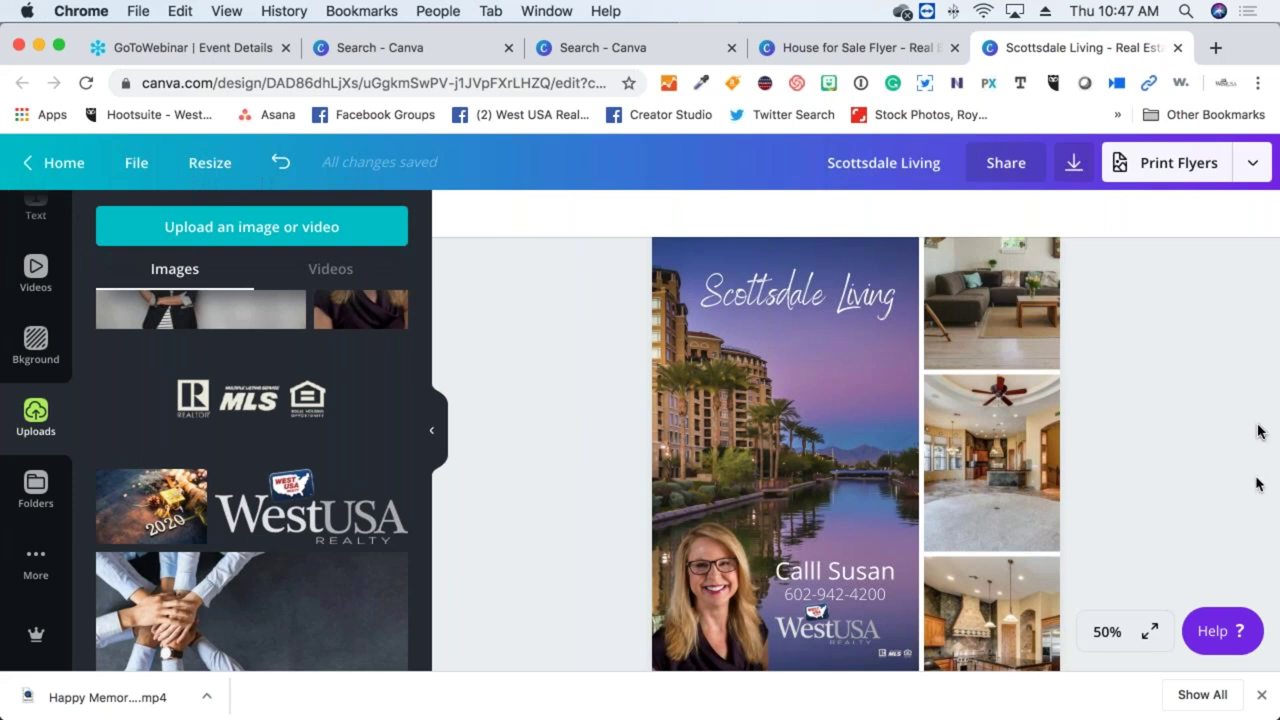
scroll(1255, 430, up, 1)
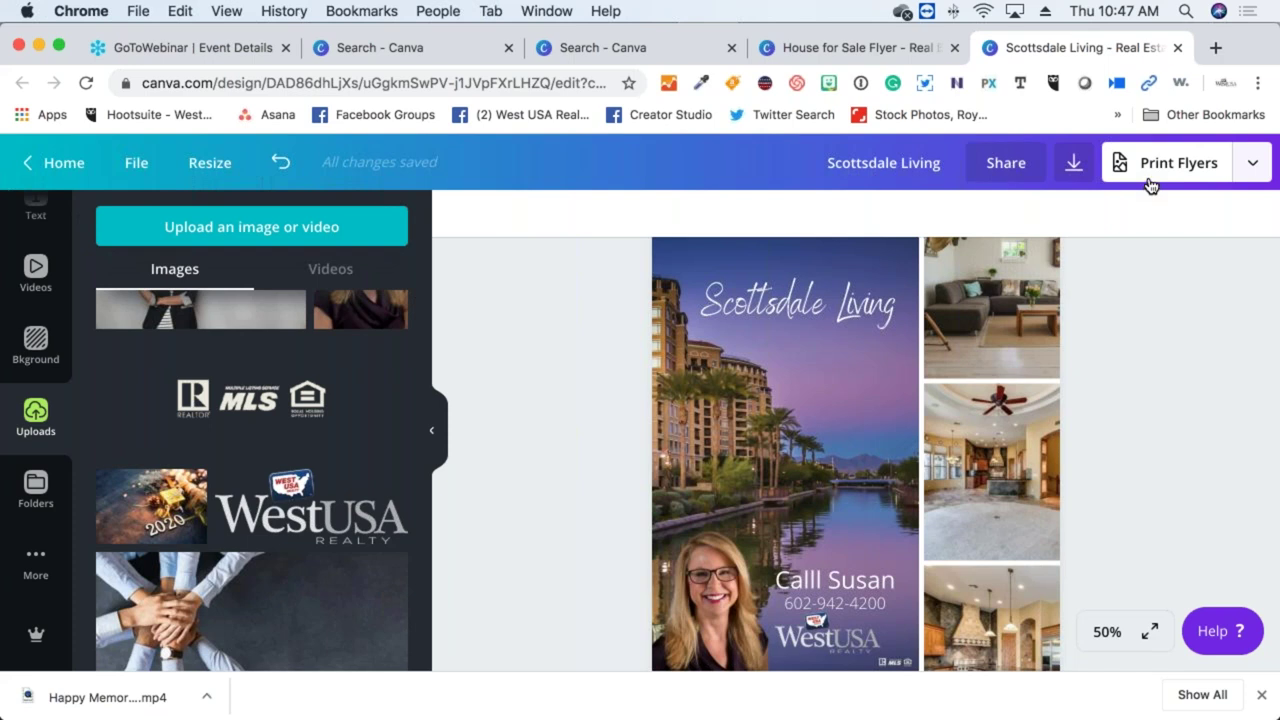
Open the Print Flyers options and continue to the print-ready tips
click(1150, 180)
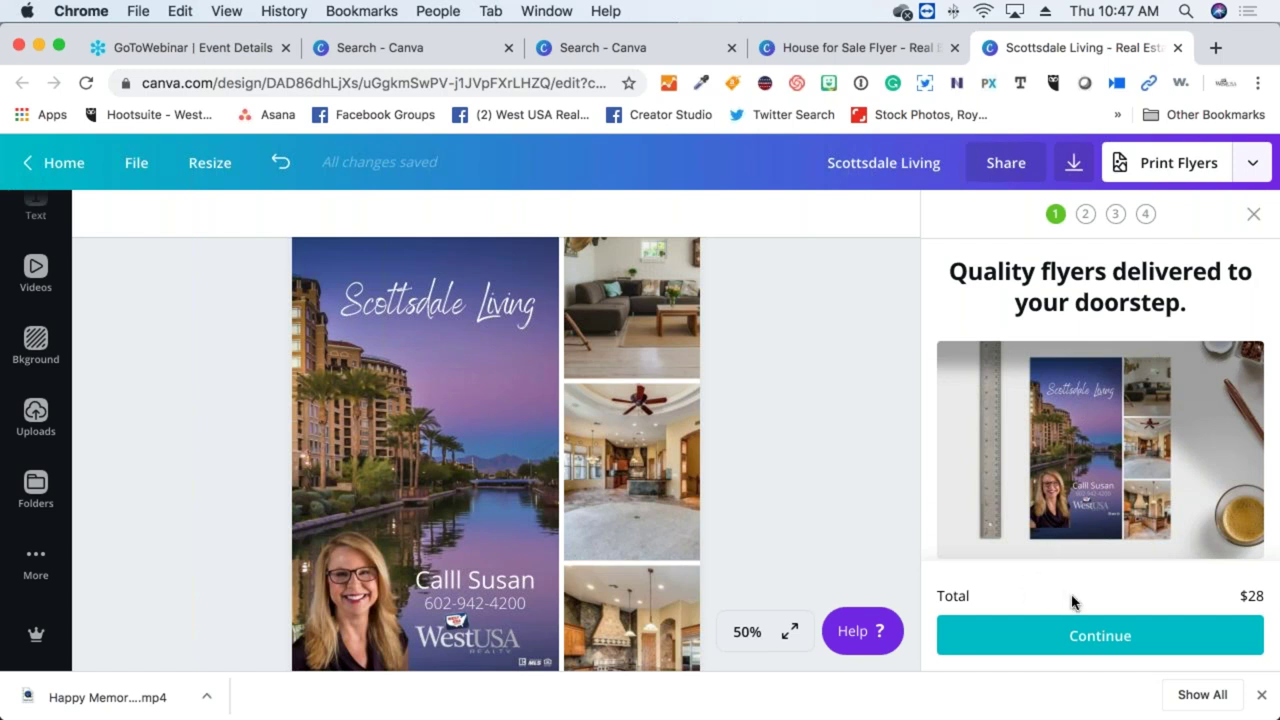
click(1115, 627)
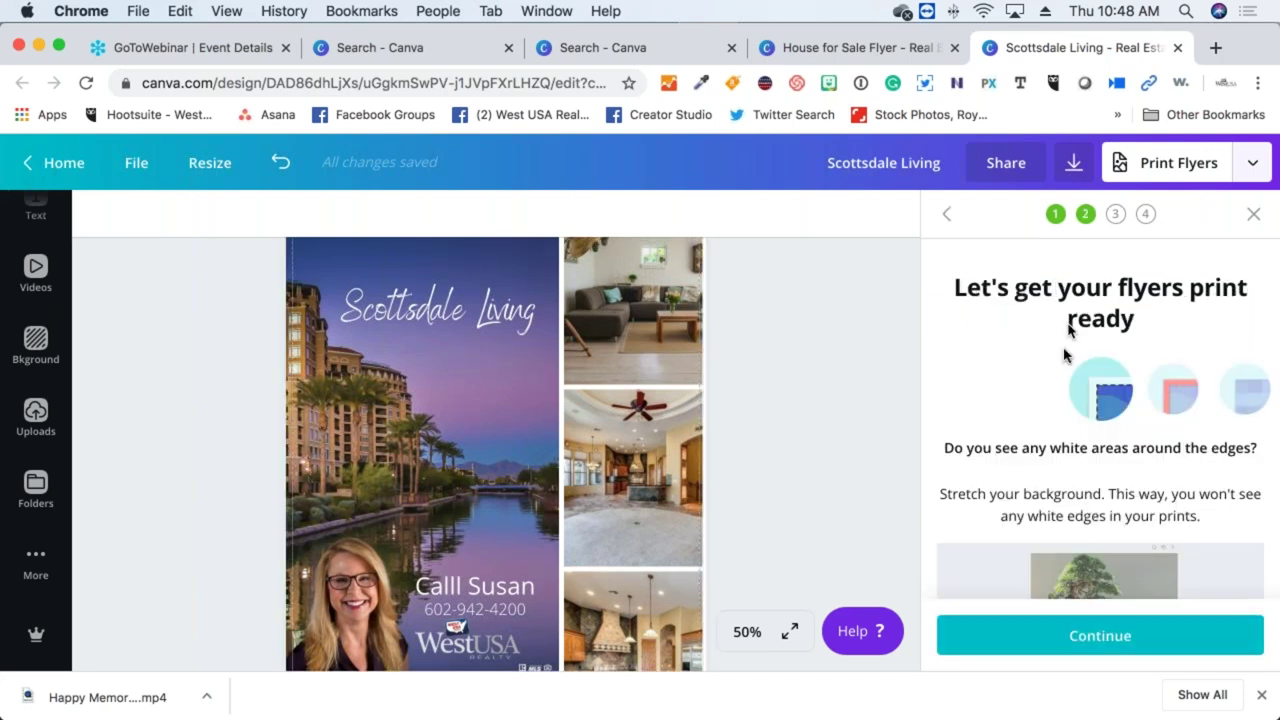
scroll(1050, 414, down, 4)
scroll(1049, 414, down, 1)
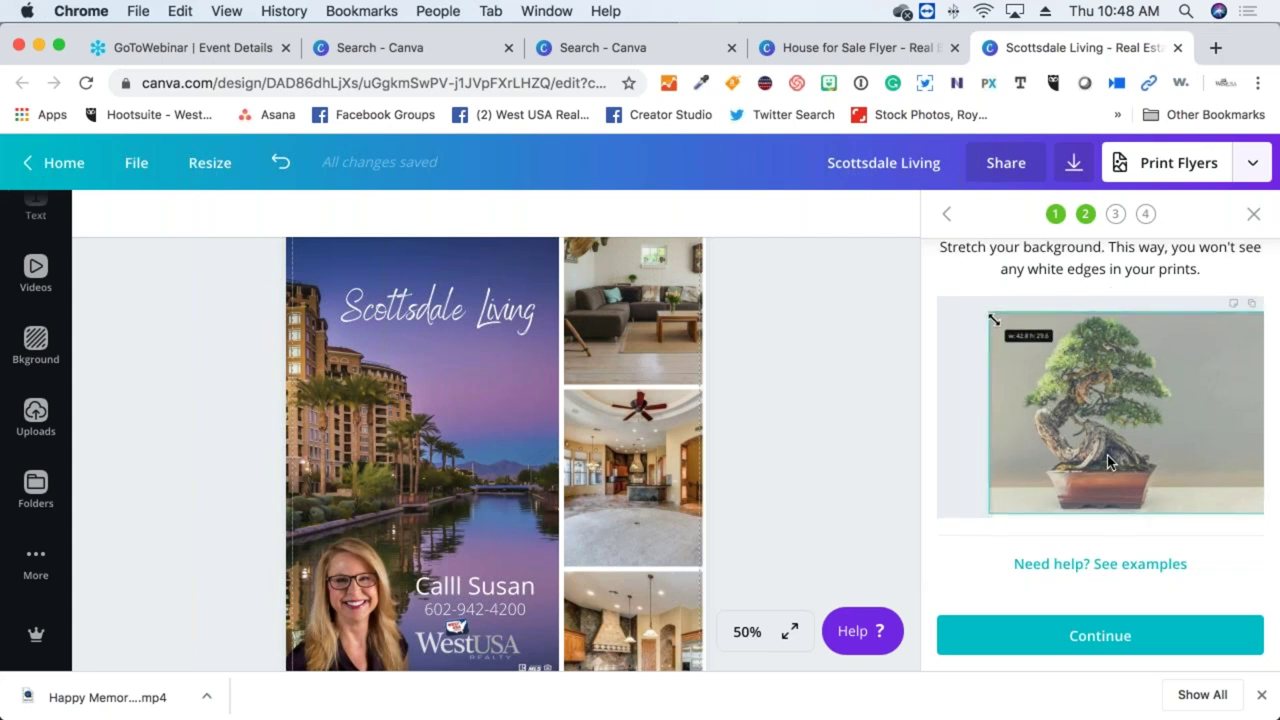
Continue to step 2 of 4, 'Check the danger zone', and scroll through it
click(1127, 655)
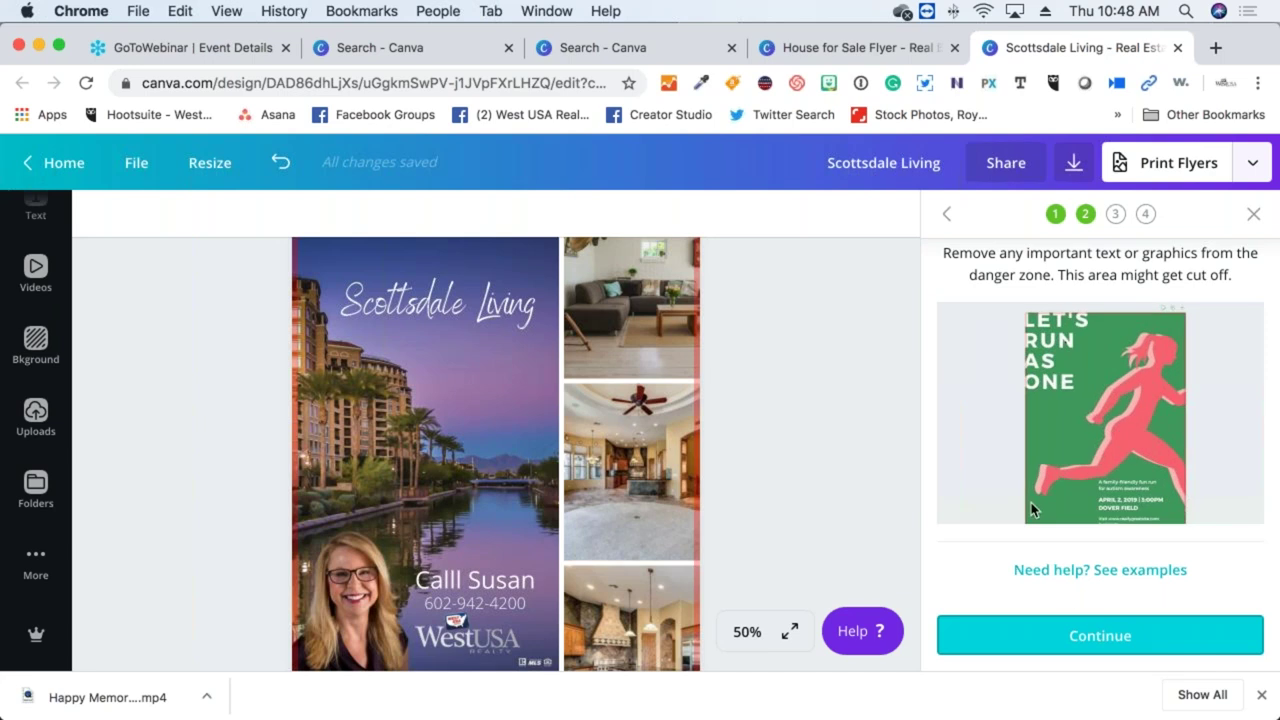
scroll(1031, 502, up, 4)
scroll(1032, 497, down, 3)
scroll(1032, 497, up, 3)
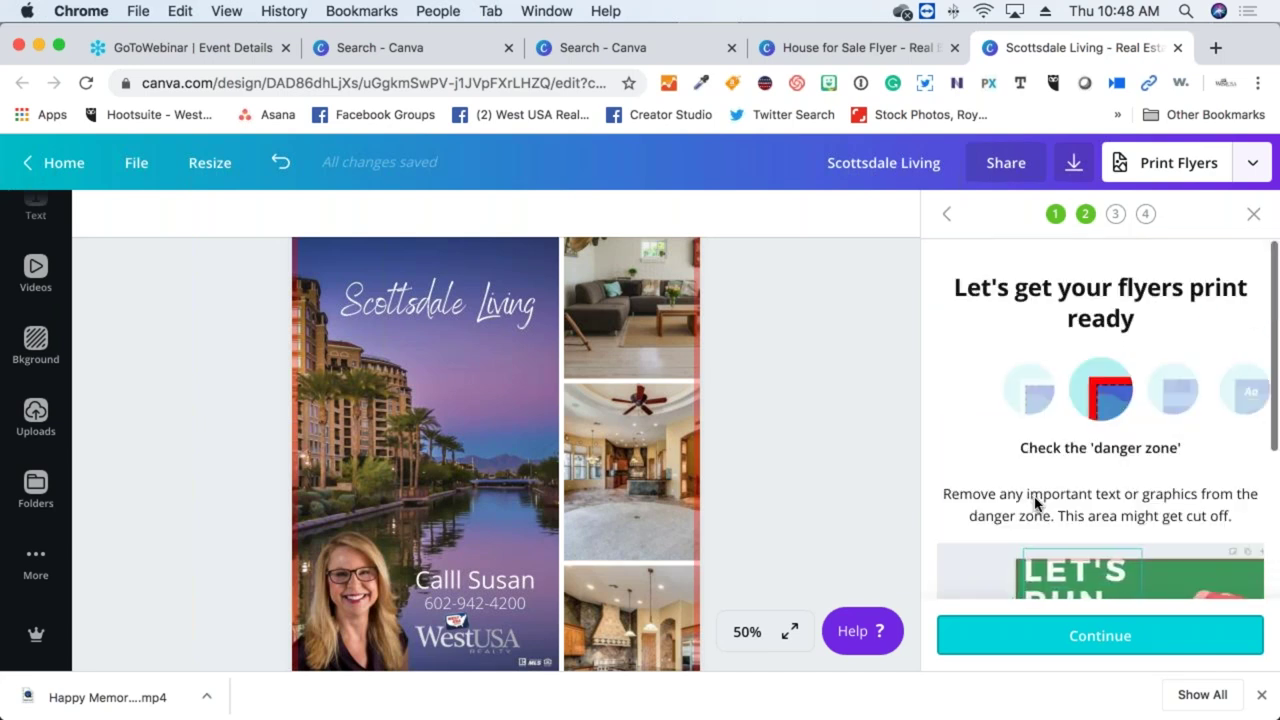
scroll(1034, 497, down, 5)
scroll(1034, 497, down, 1)
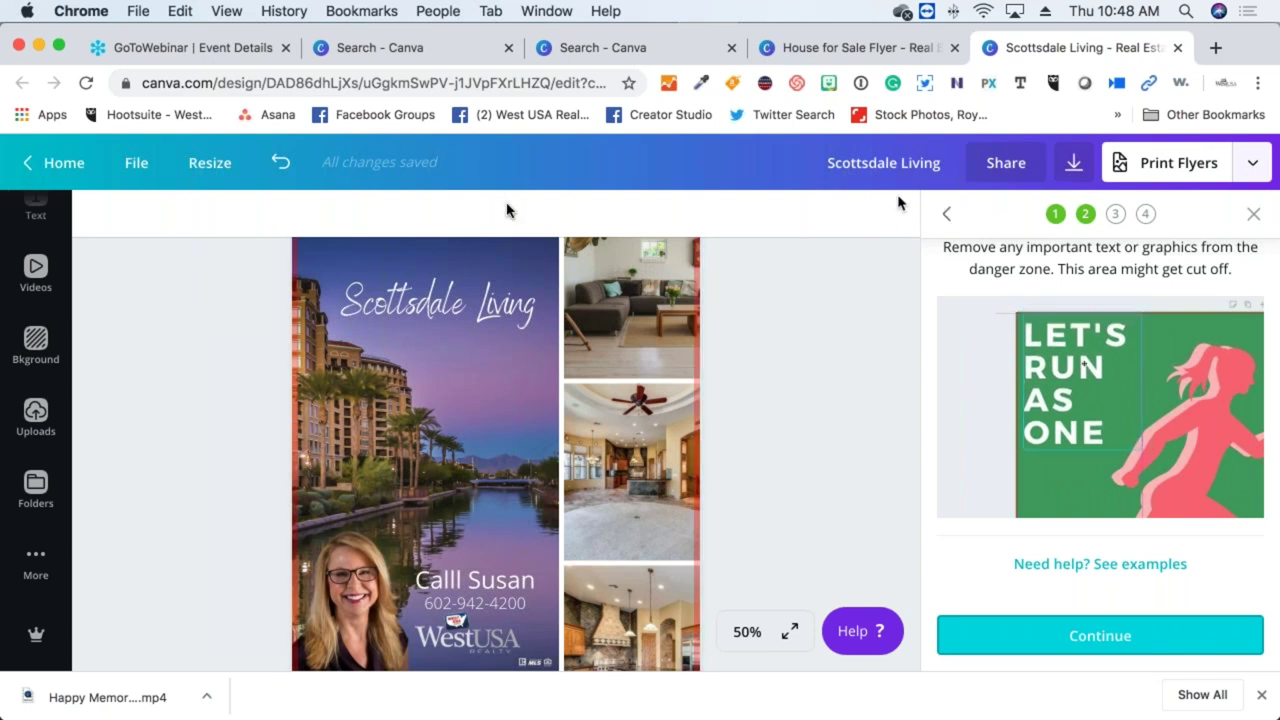
Open the download options for the Scottsdale Living flyer, with PDF Print as the file type
click(1073, 165)
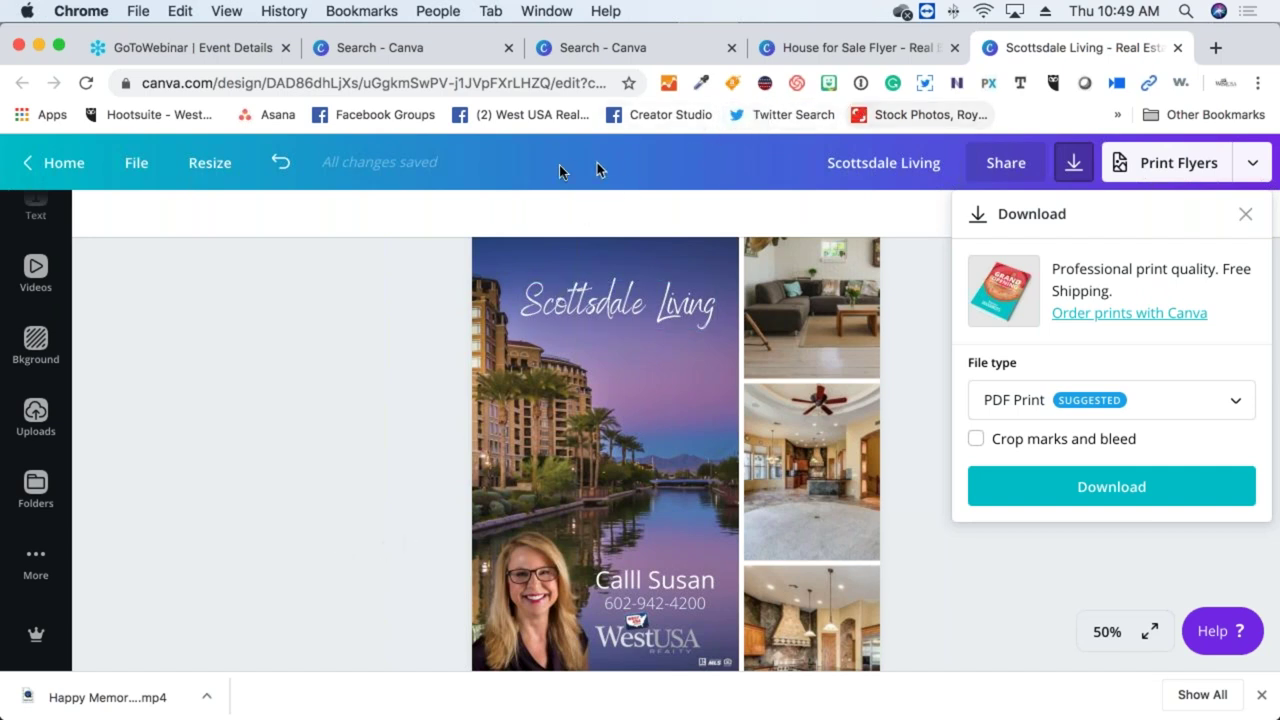
Close the real estate flyer search, House for Sale Flyer and Scottsdale Living tabs, then go Home
click(668, 60)
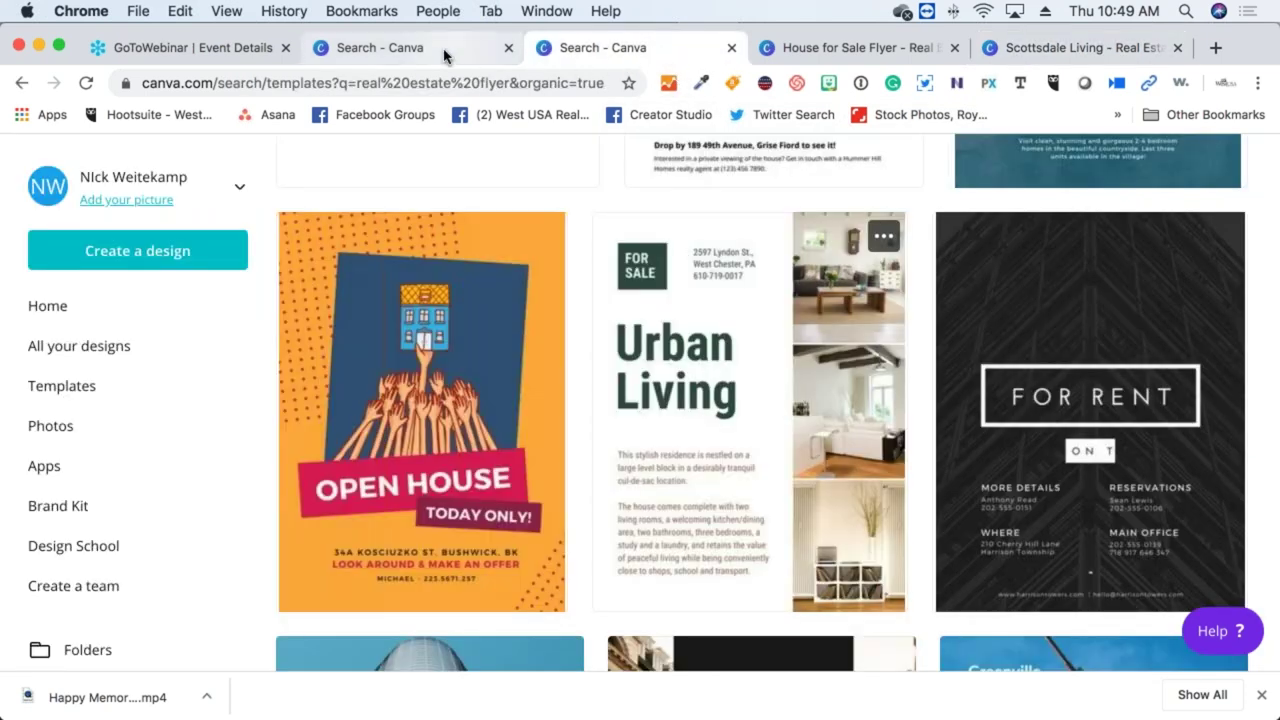
click(445, 57)
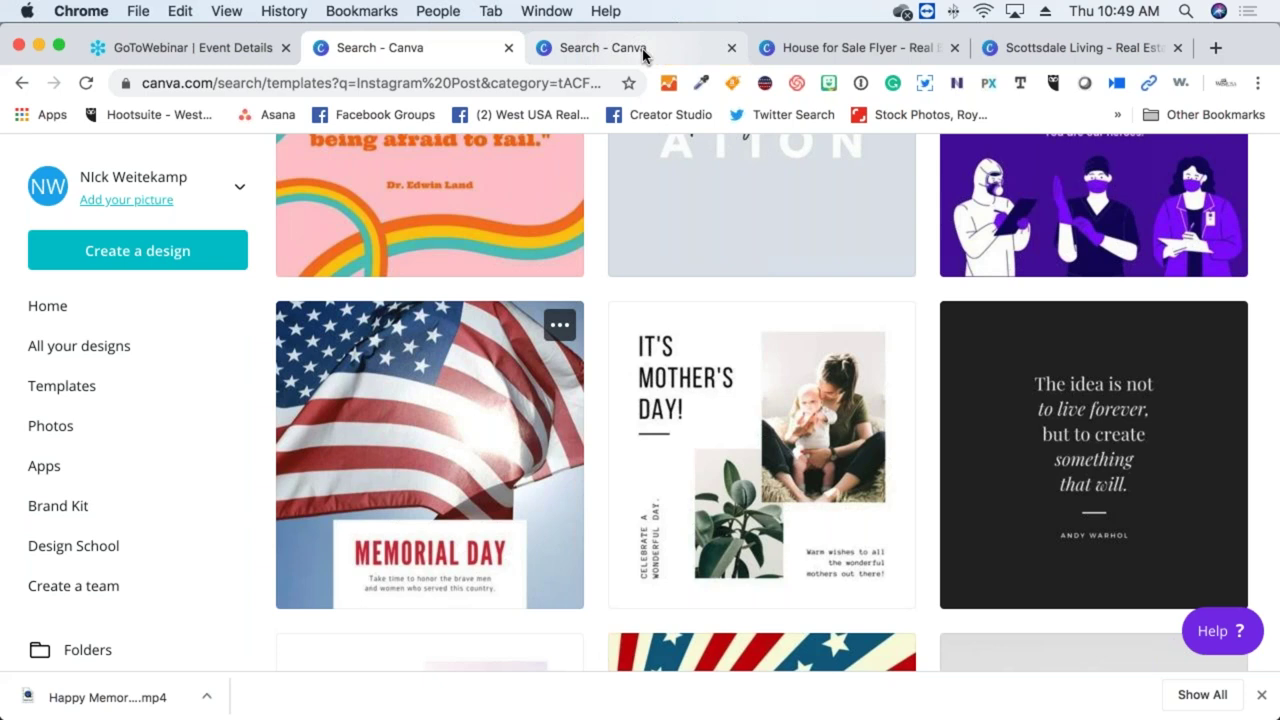
click(643, 55)
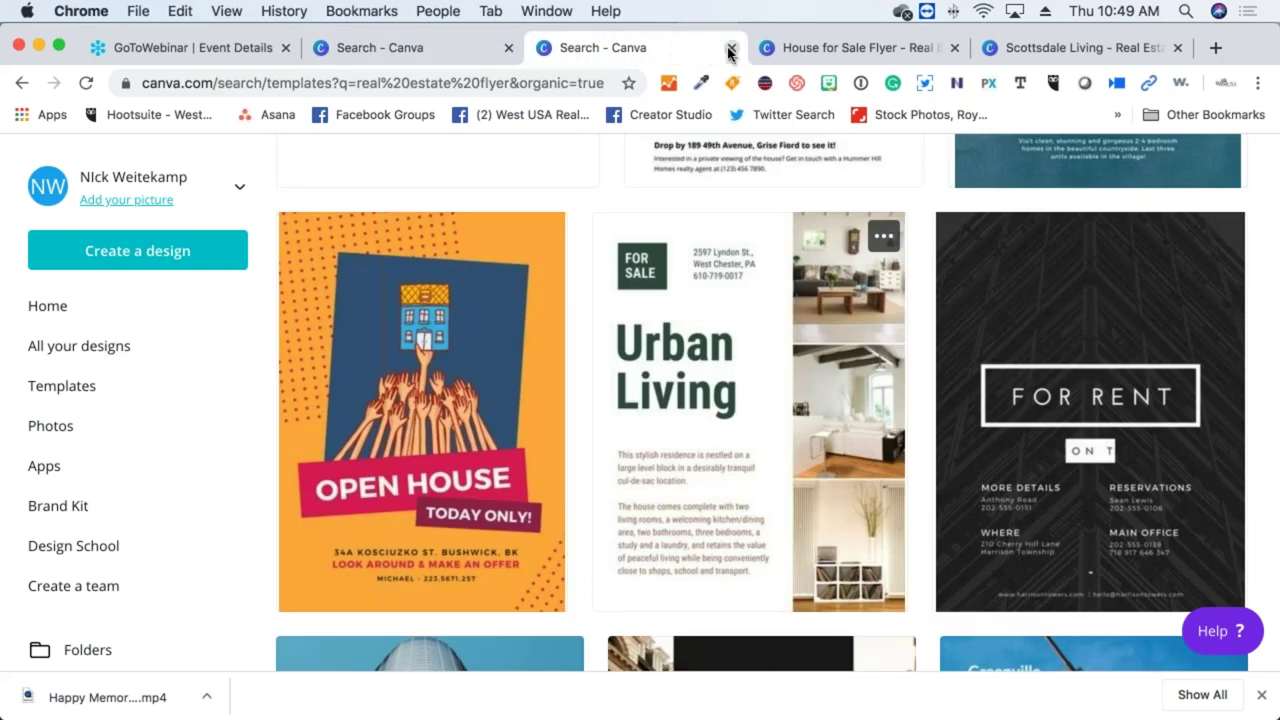
click(730, 50)
click(733, 49)
click(729, 50)
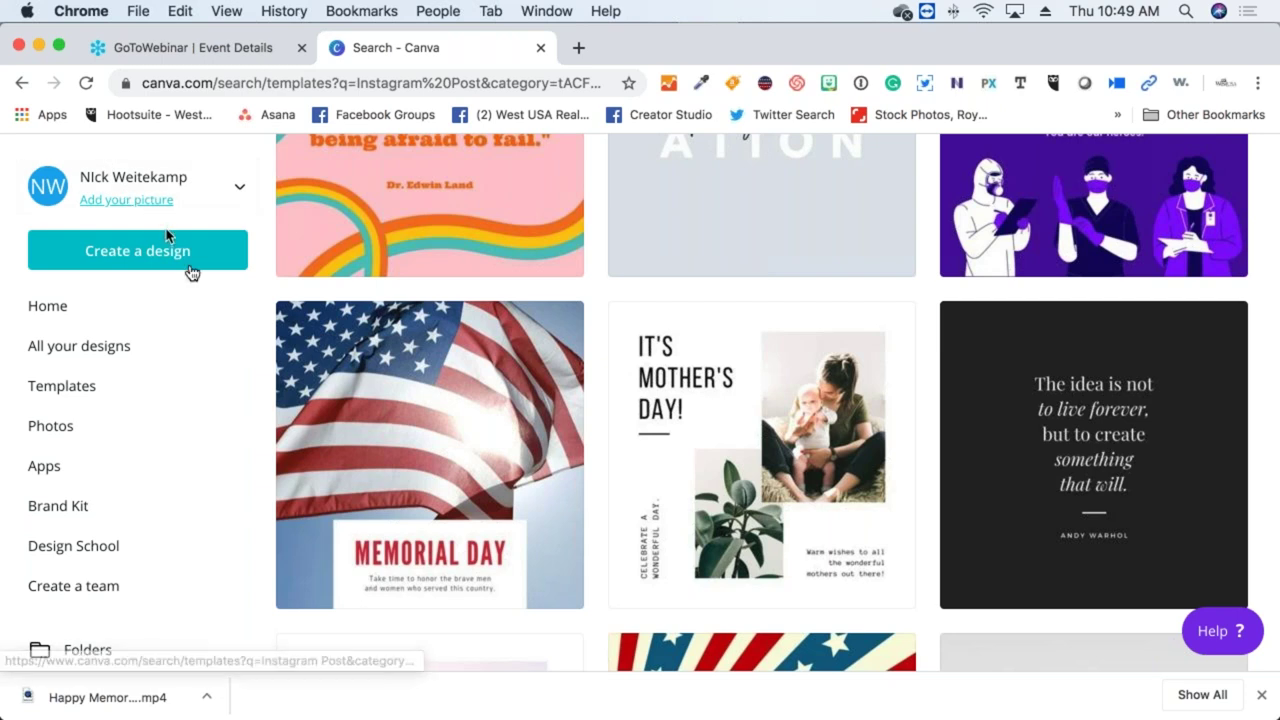
click(57, 310)
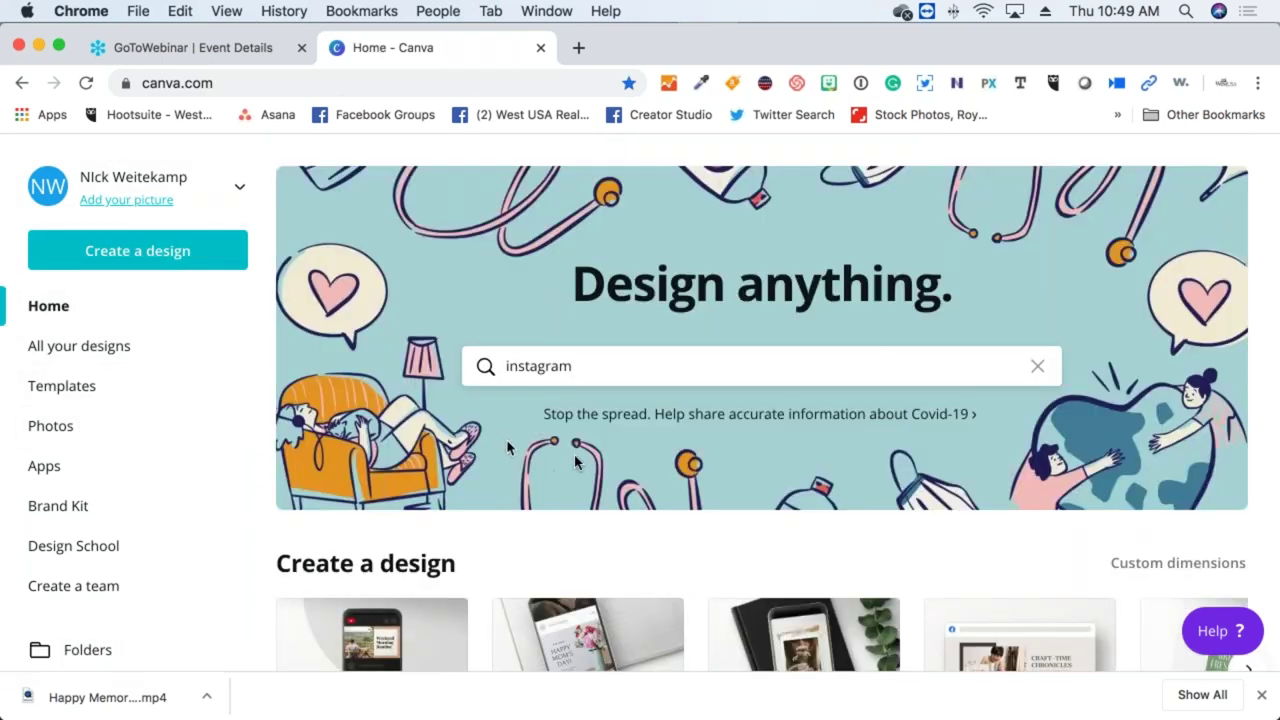
Reload the Canva home page from the address bar
scroll(591, 456, down, 1)
scroll(591, 456, down, 5)
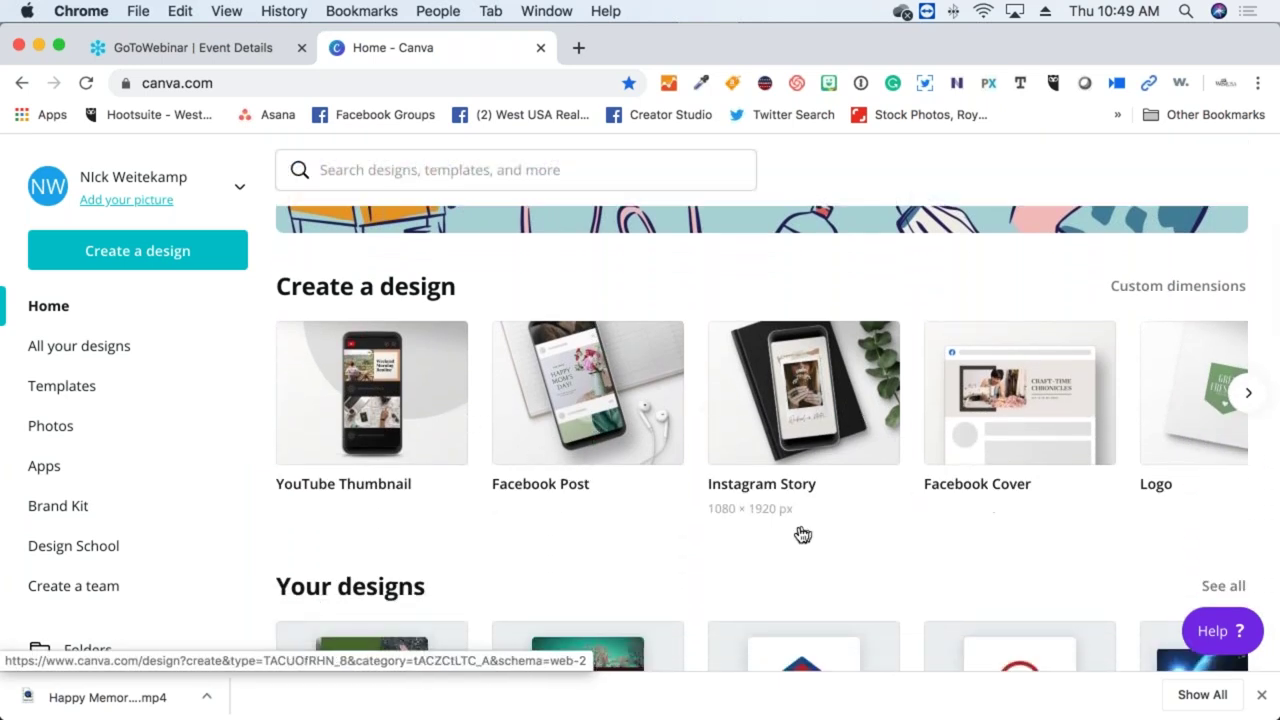
scroll(800, 532, down, 5)
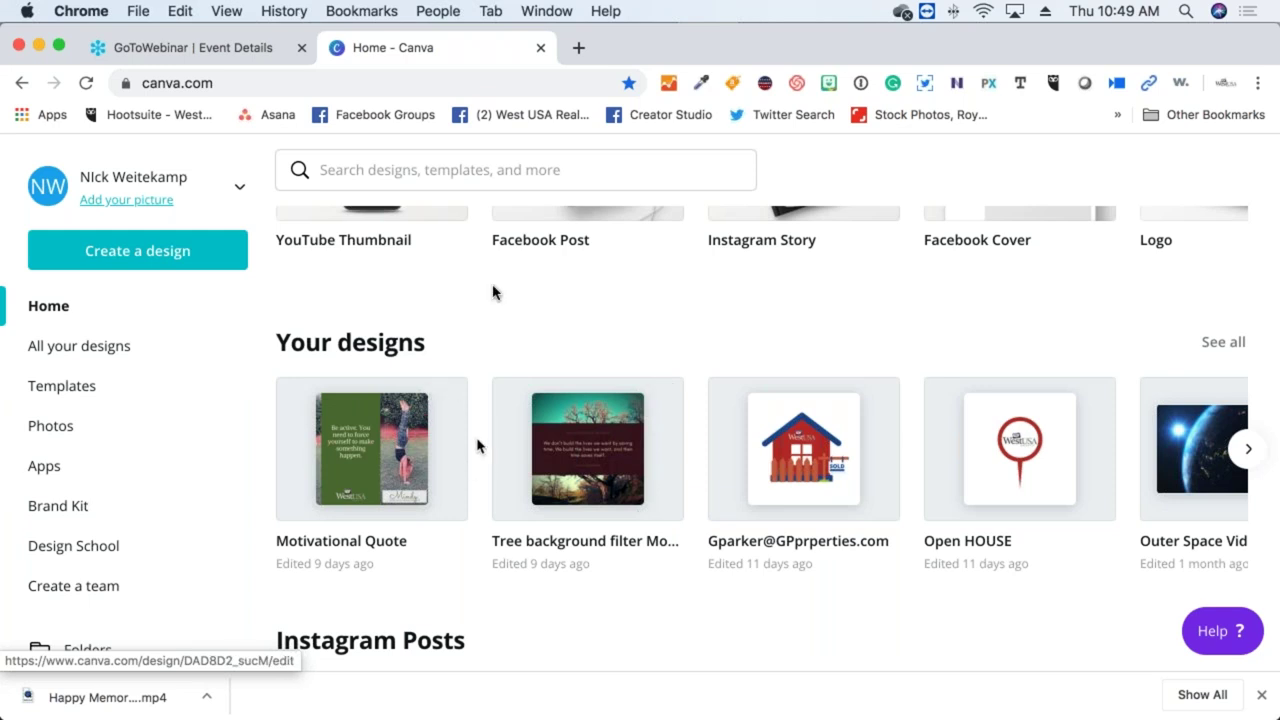
click(355, 76)
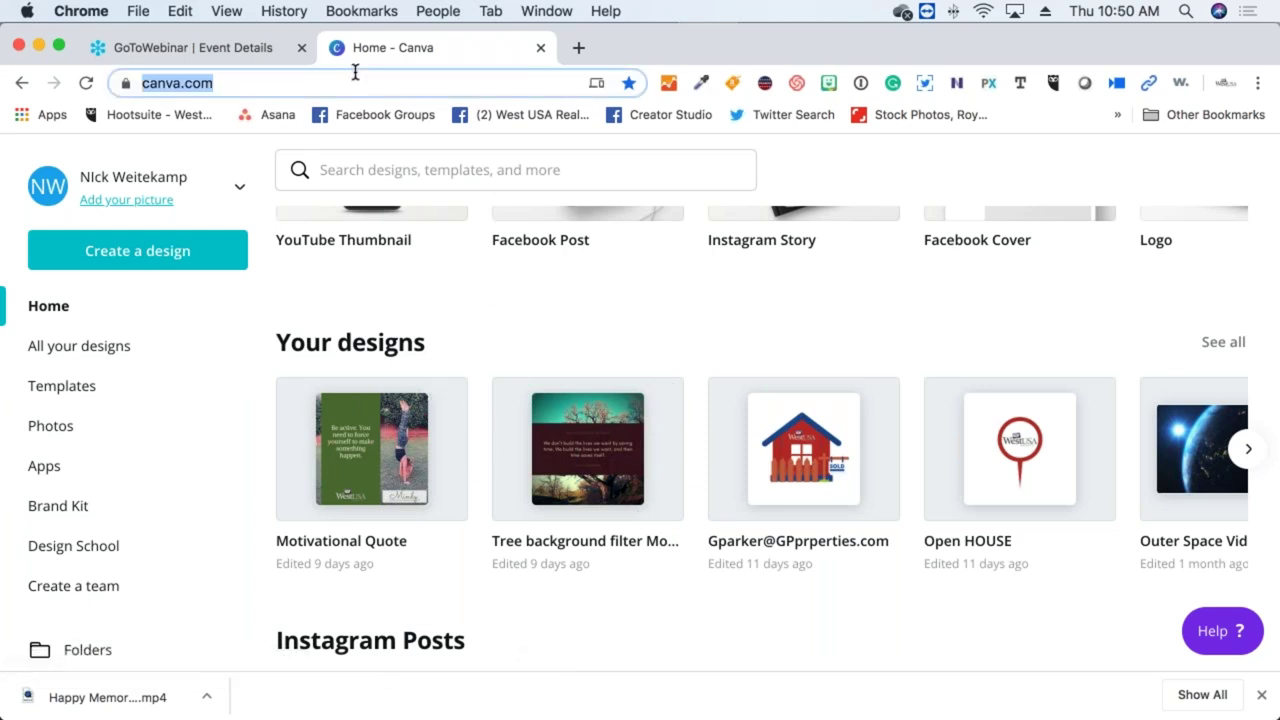
key(Return)
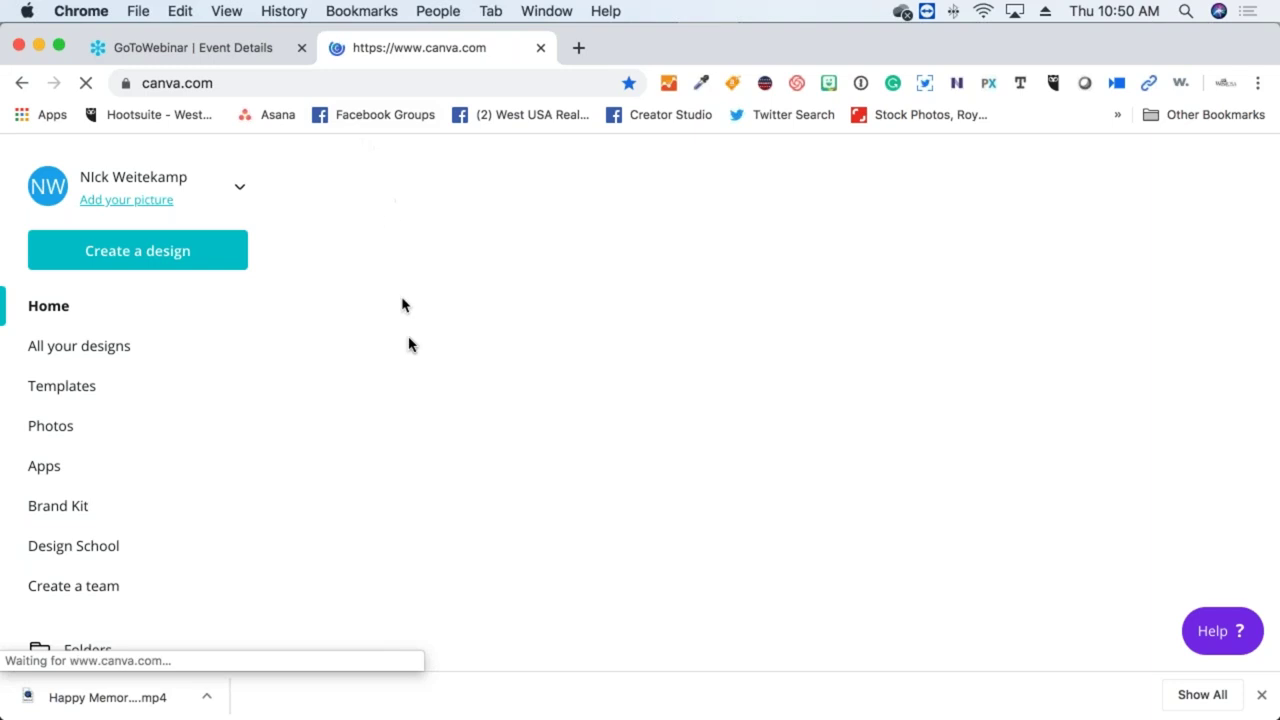
Page three sets further back through Your designs, then select the template search box
scroll(460, 390, down, 3)
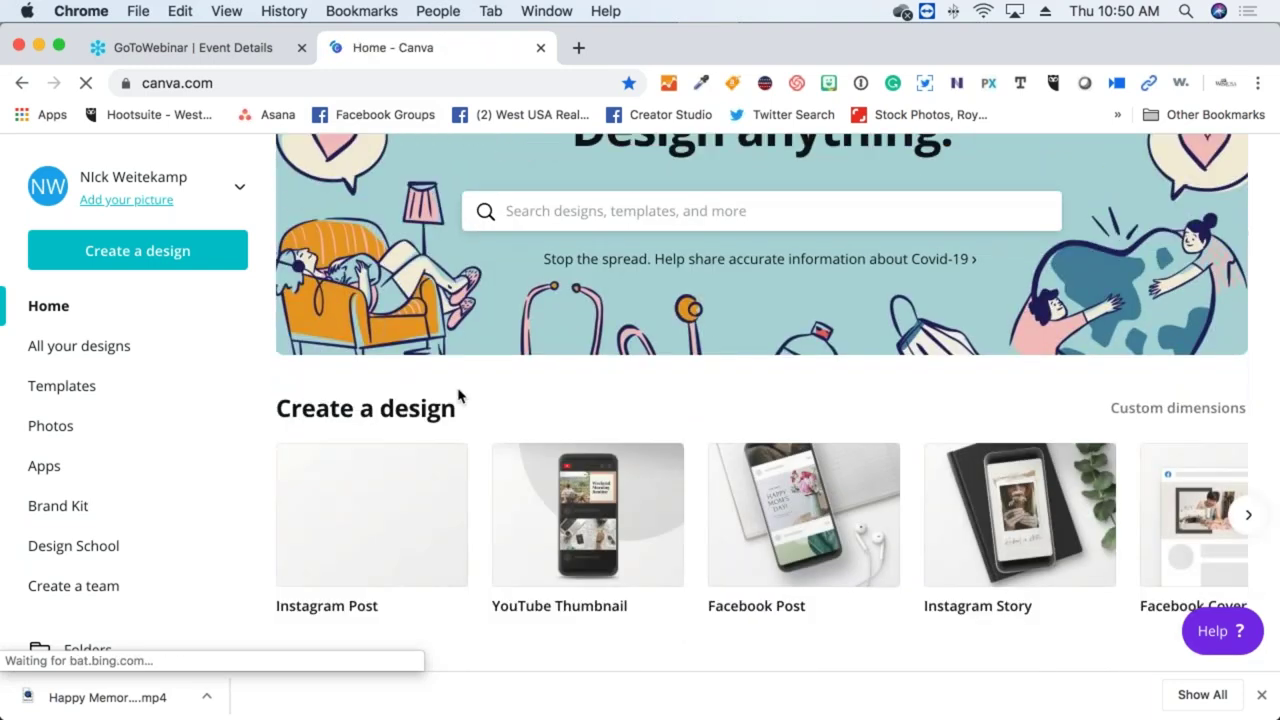
scroll(460, 395, down, 8)
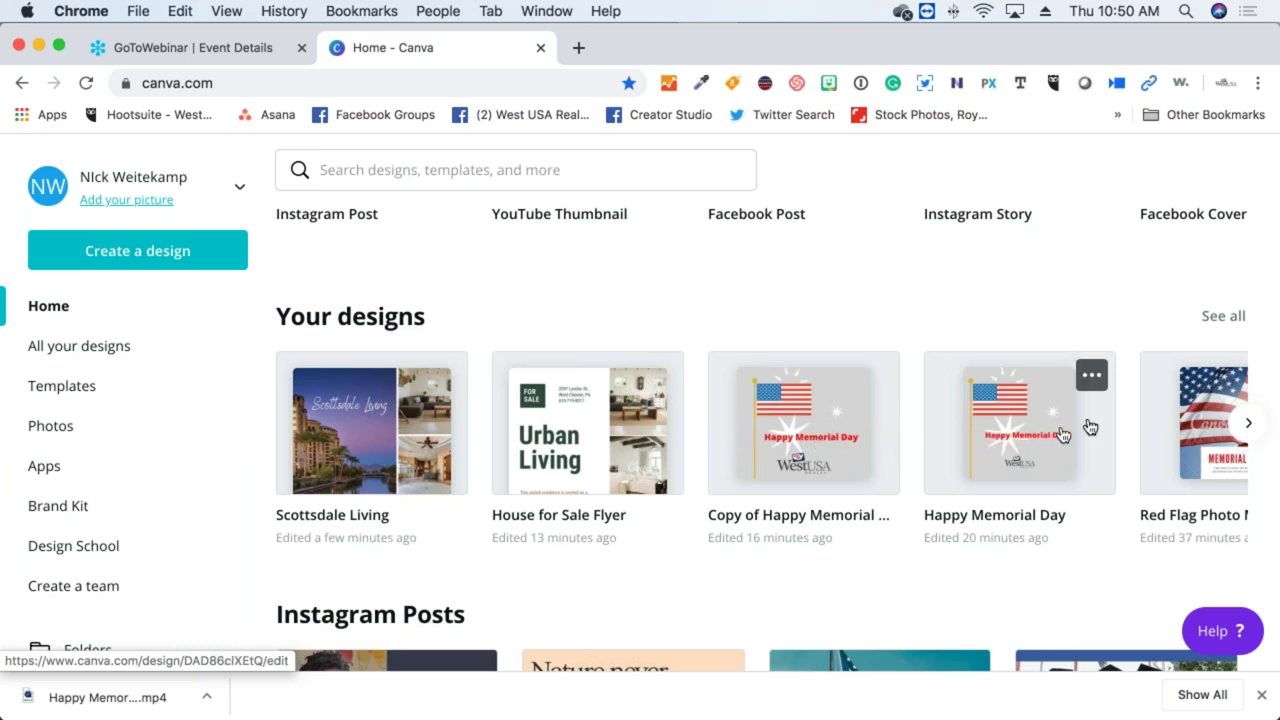
click(1246, 423)
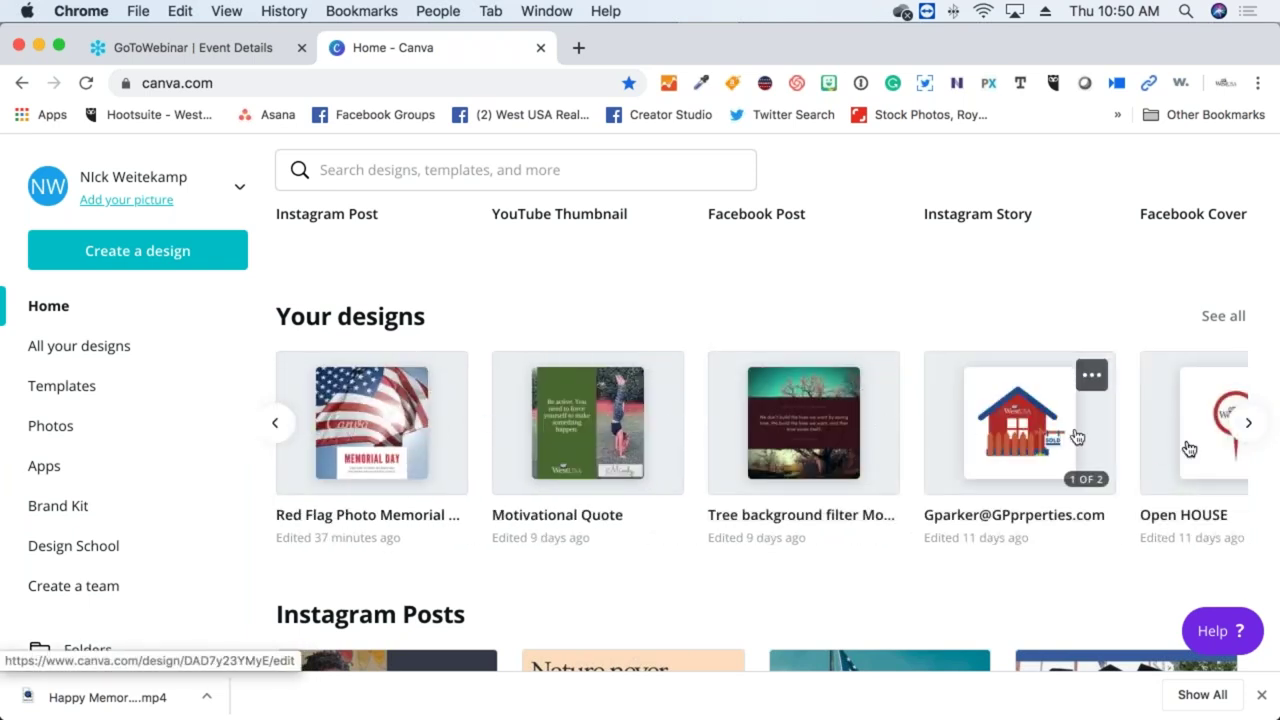
click(1244, 425)
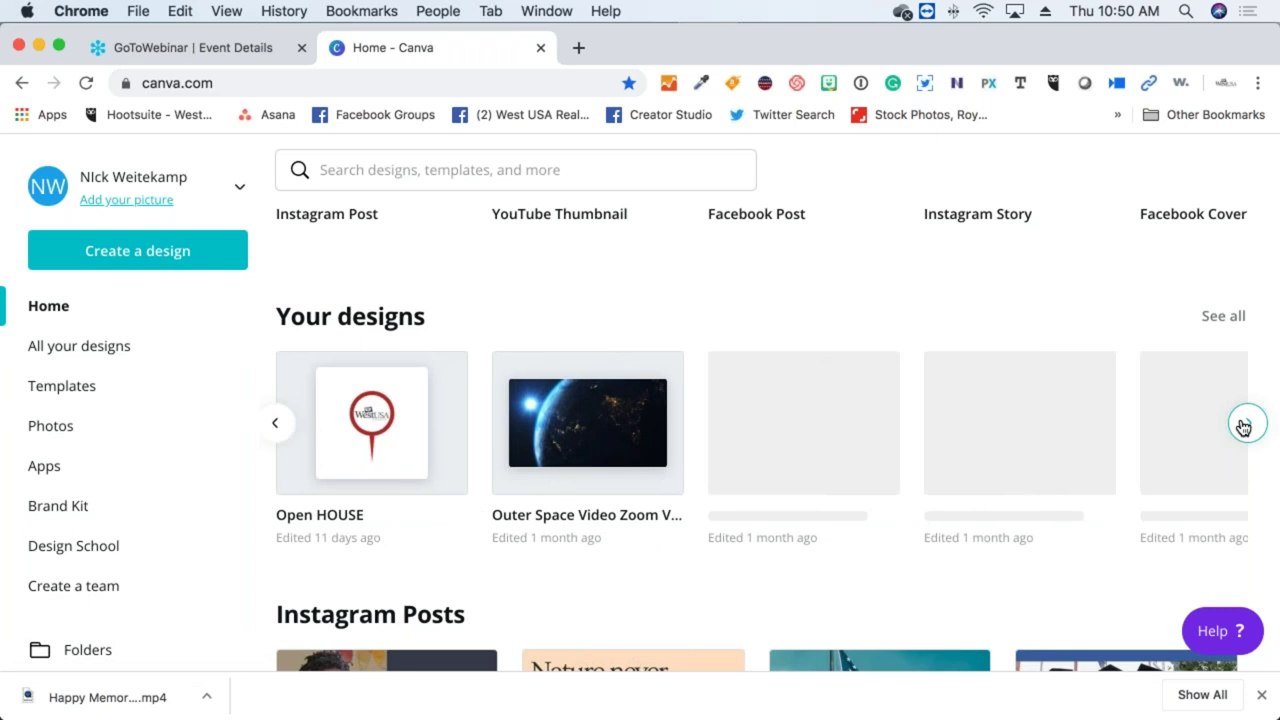
click(1244, 425)
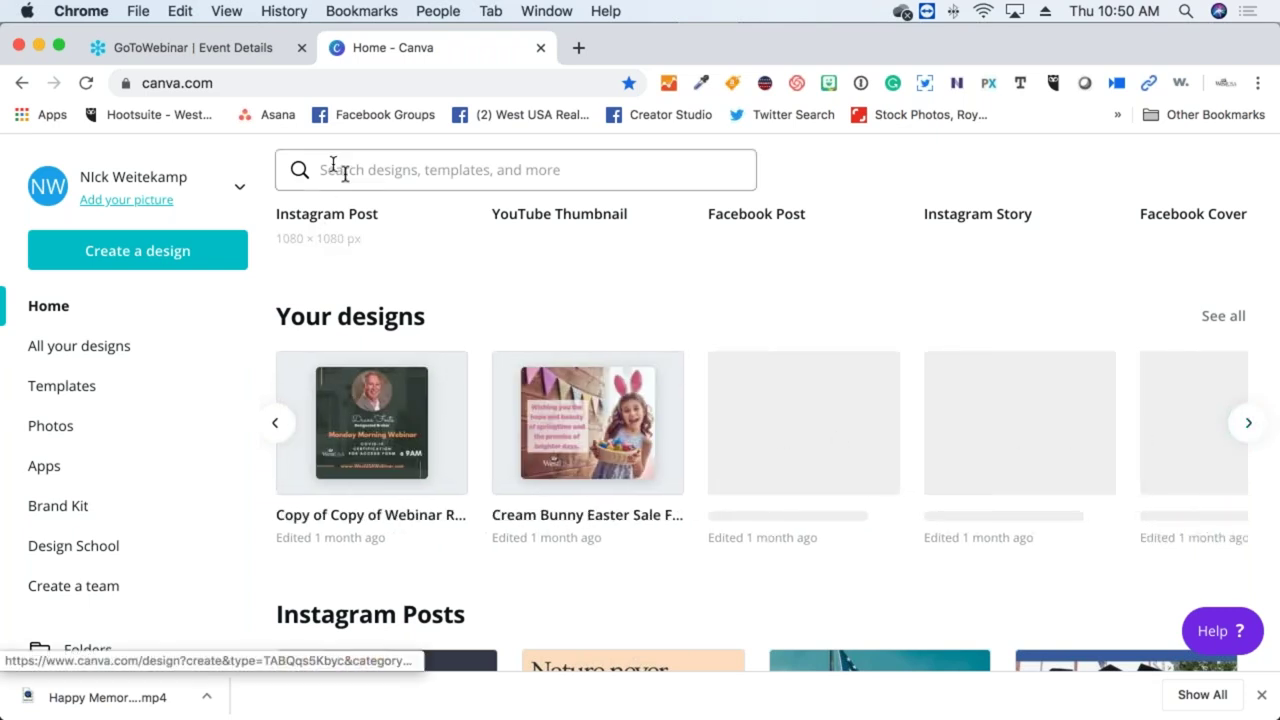
click(362, 172)
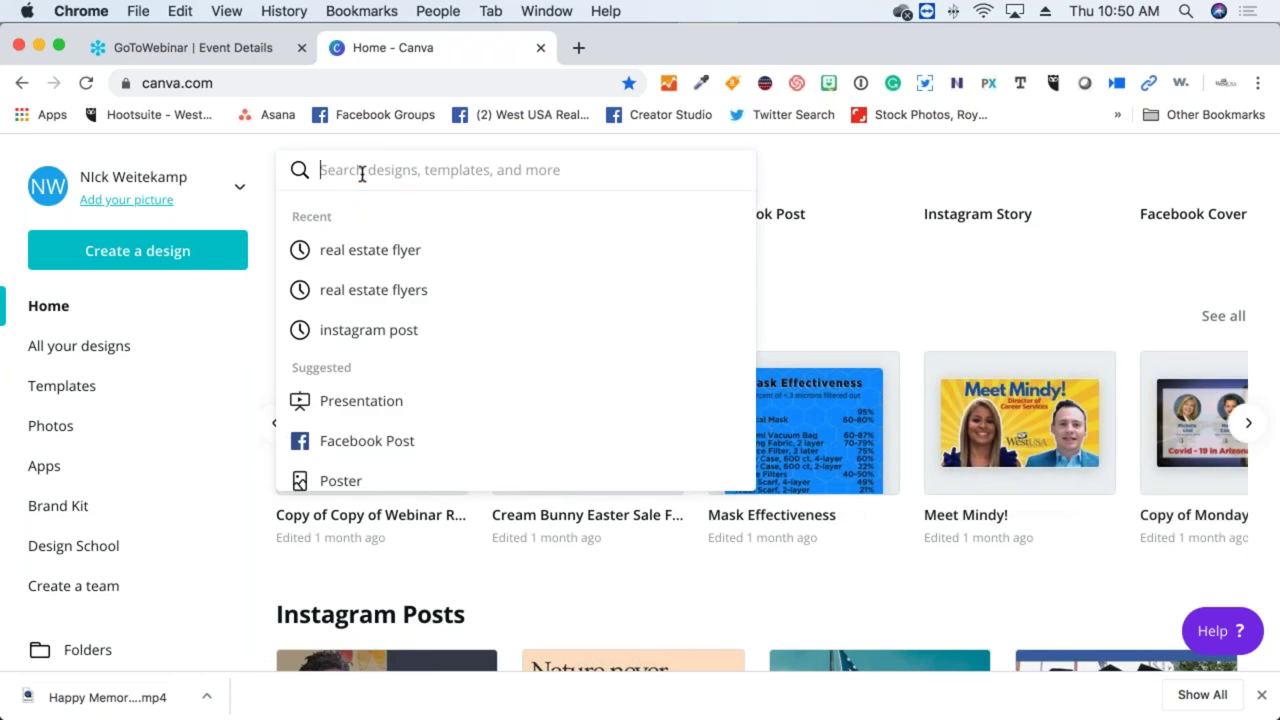
Search templates for 'zoom' and browse the results
text(zoom)
key(Return)
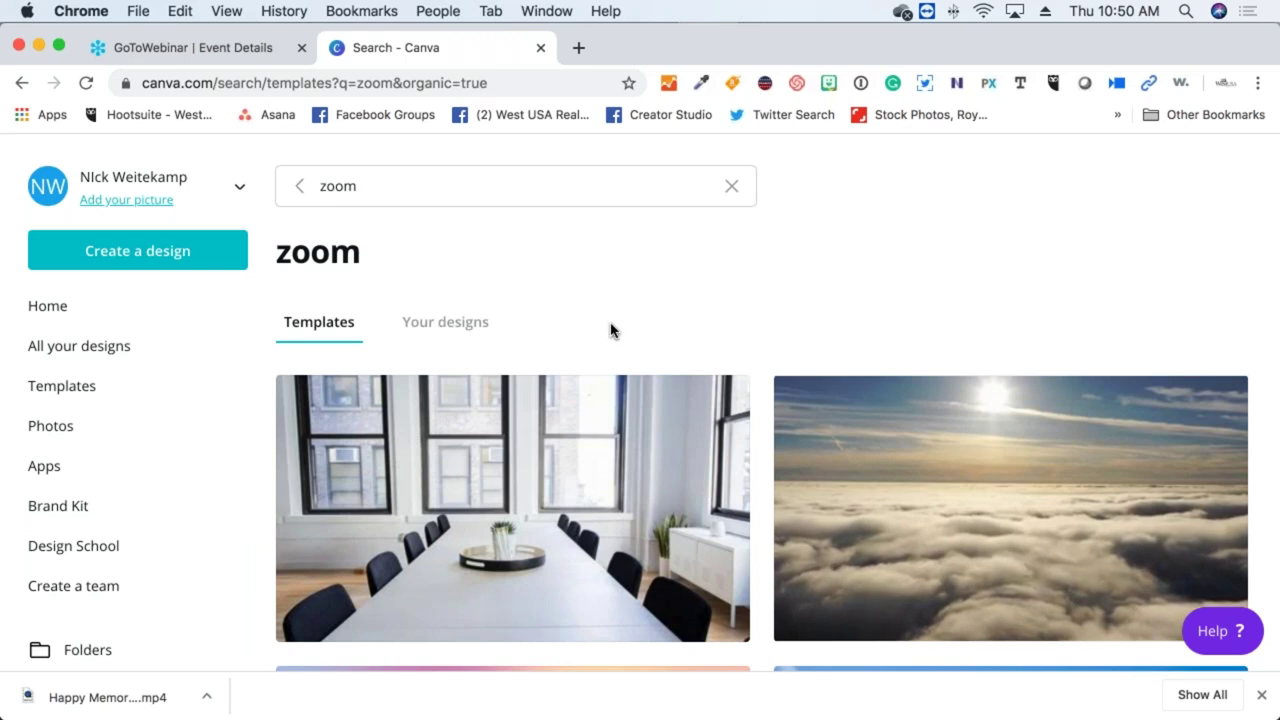
scroll(607, 328, down, 5)
scroll(607, 330, down, 1)
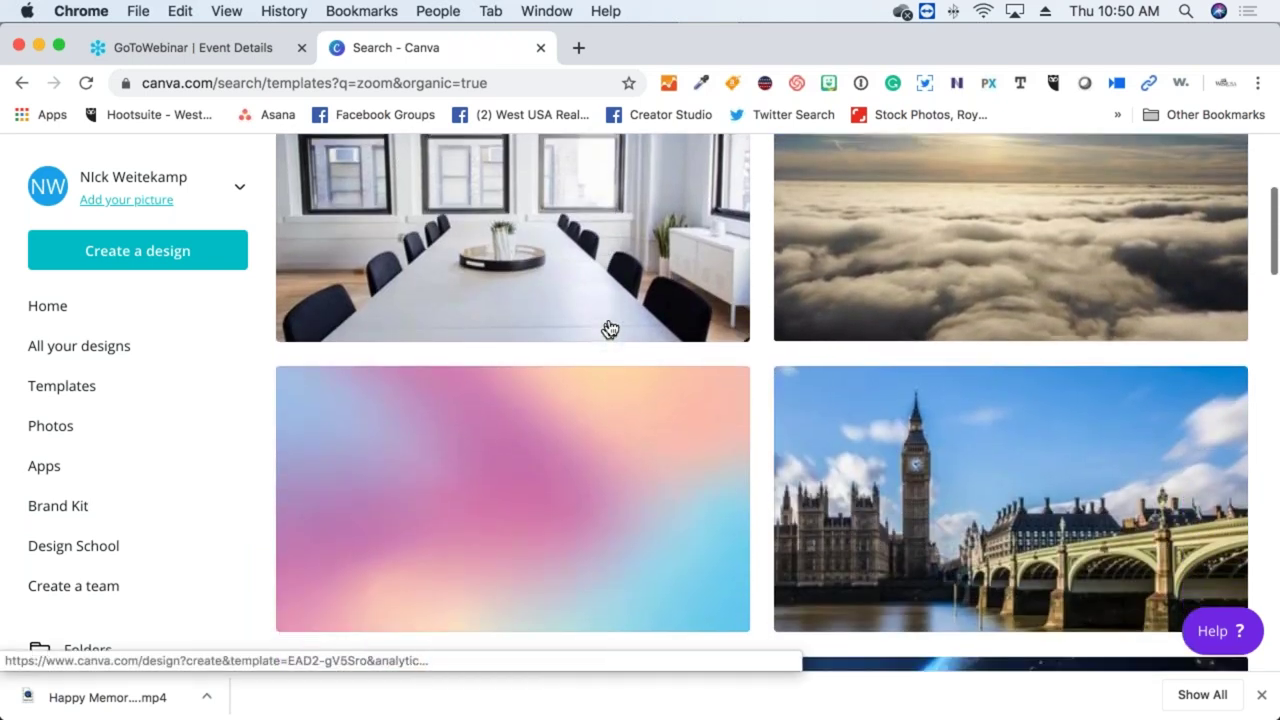
scroll(608, 328, up, 1)
scroll(615, 325, up, 1)
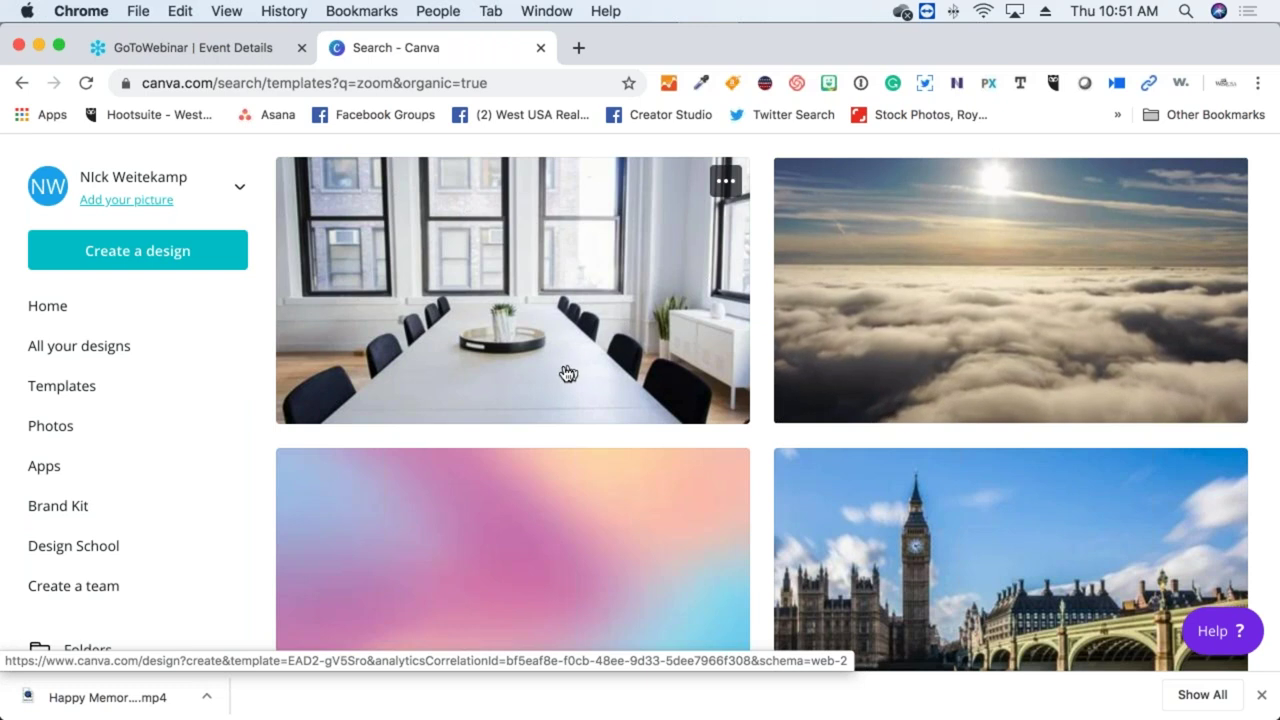
scroll(548, 358, down, 1)
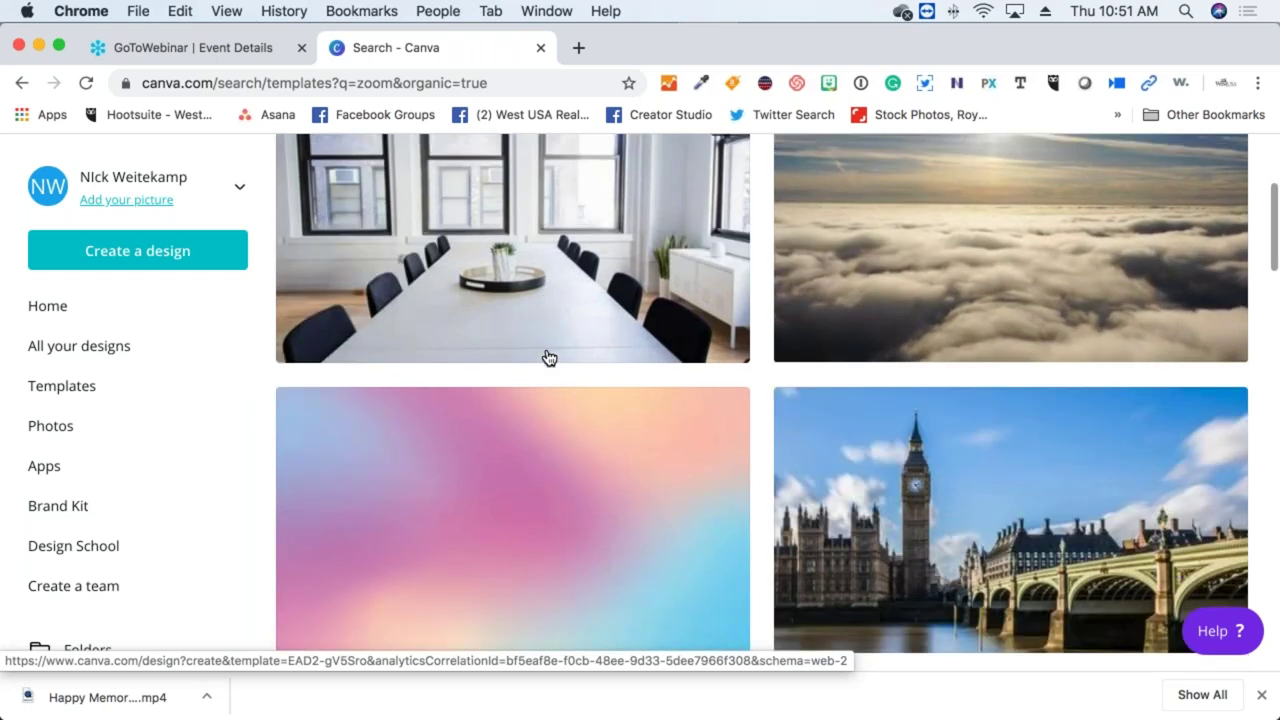
scroll(548, 358, down, 7)
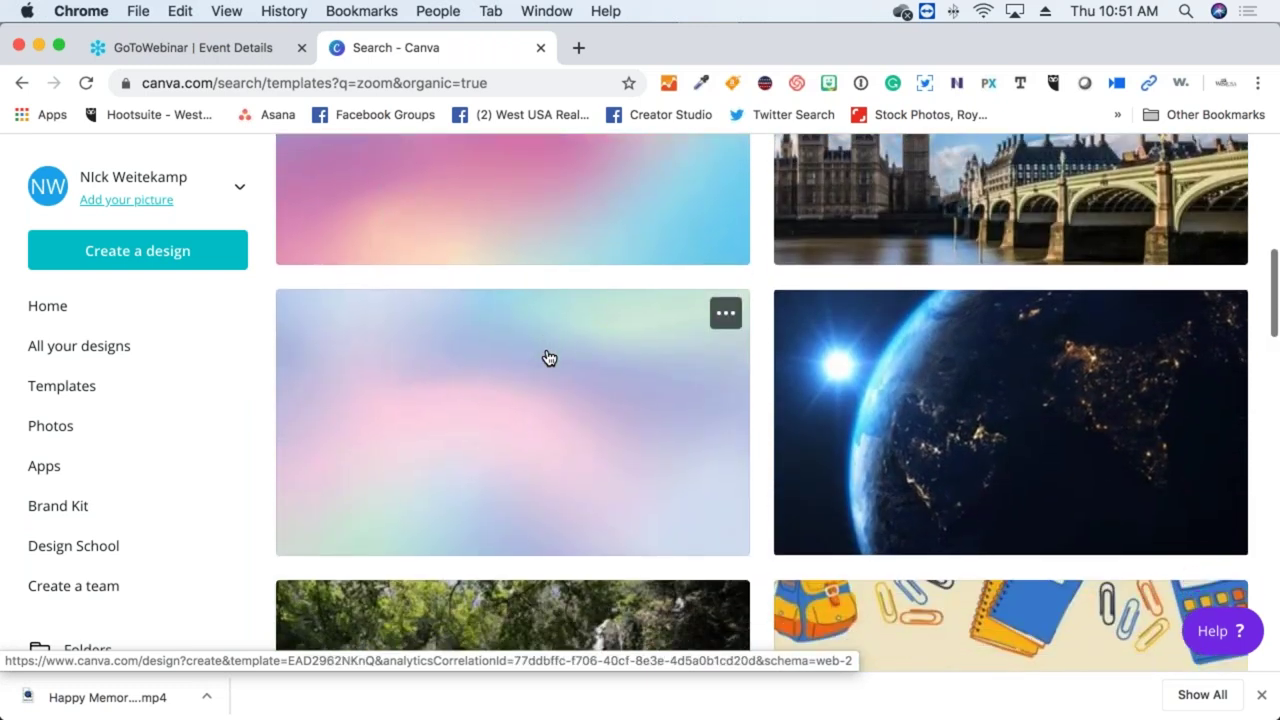
scroll(548, 358, down, 4)
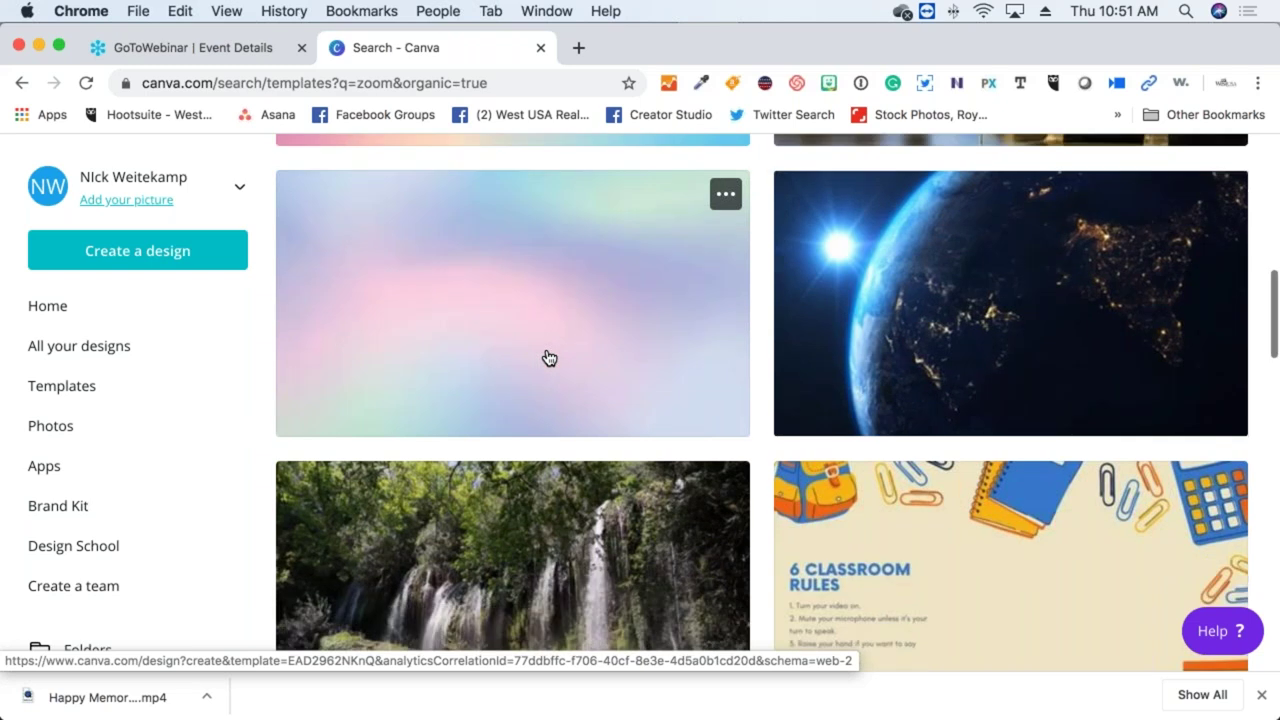
scroll(548, 358, down, 2)
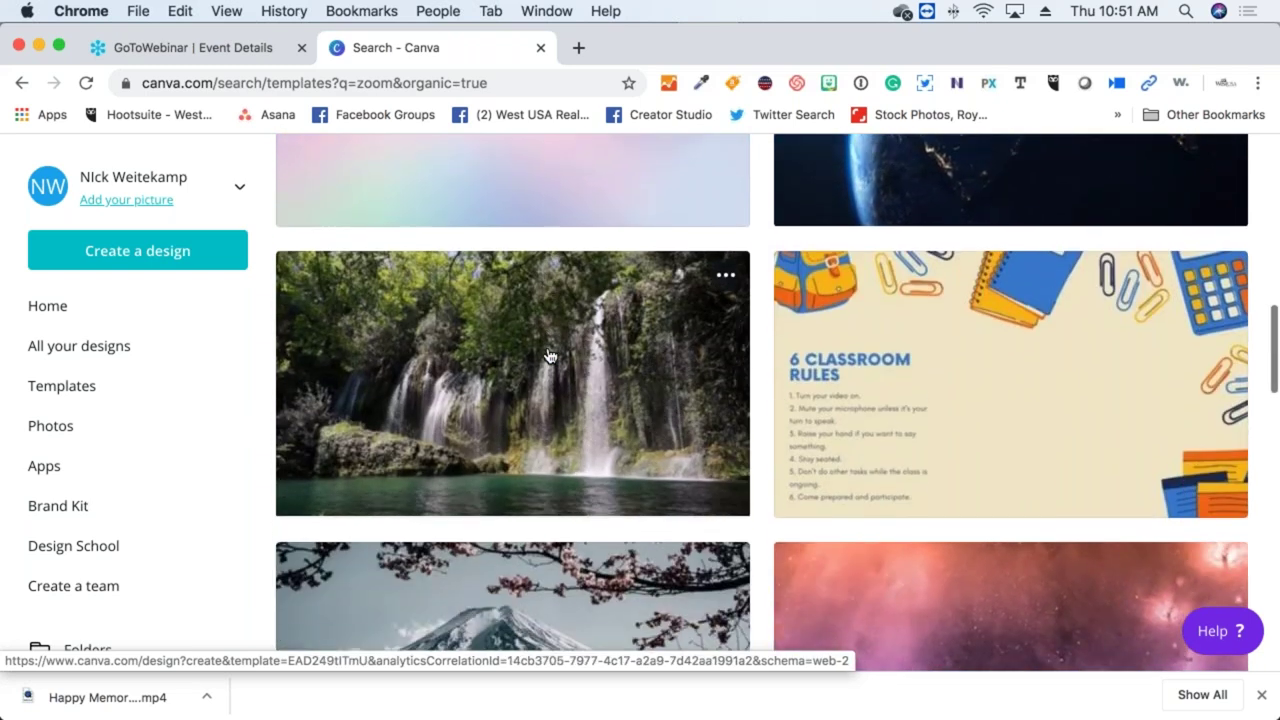
scroll(548, 356, down, 6)
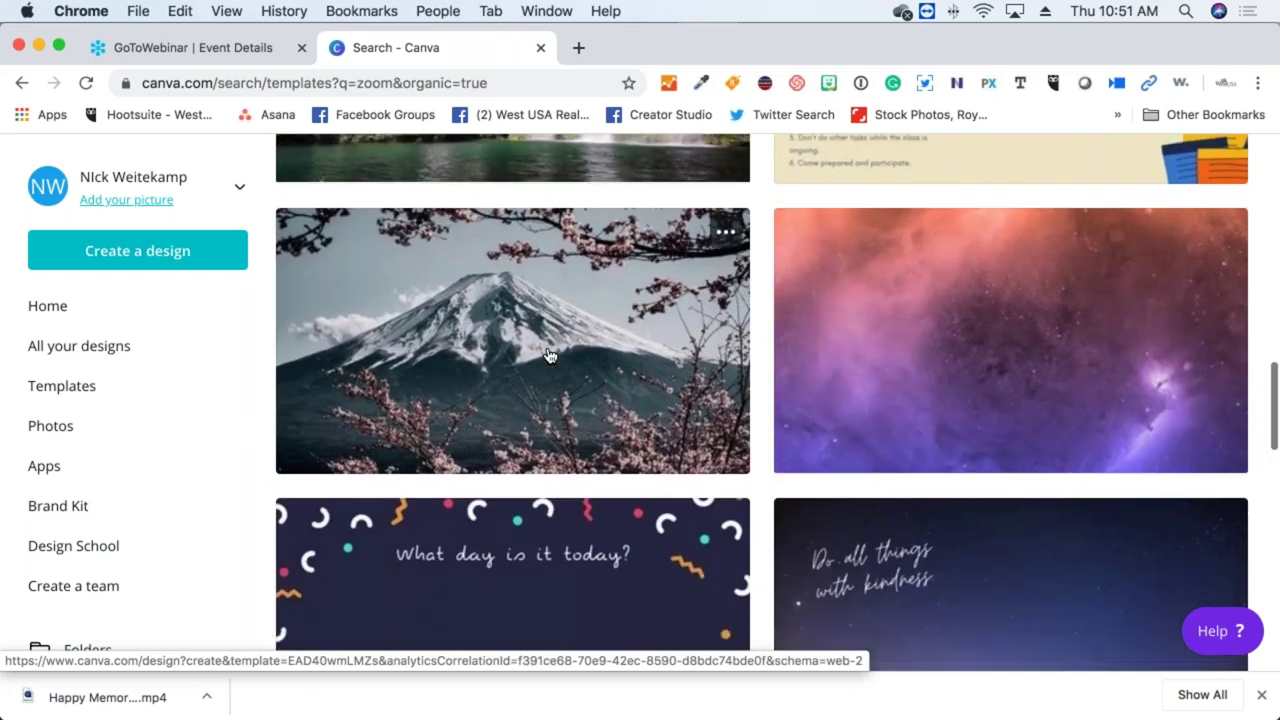
Open the Green Classroom Blackboard Zoom Virtual Background template with the Algebra chalkboard
scroll(548, 356, down, 3)
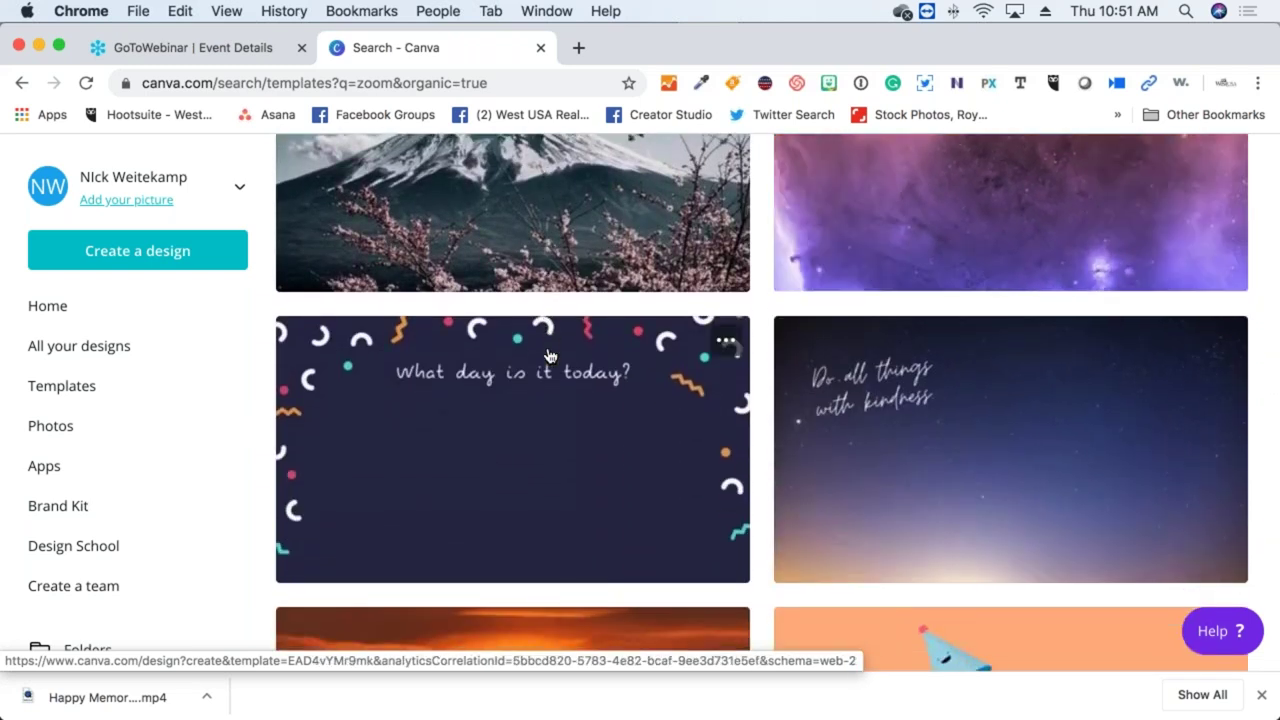
scroll(548, 356, up, 2)
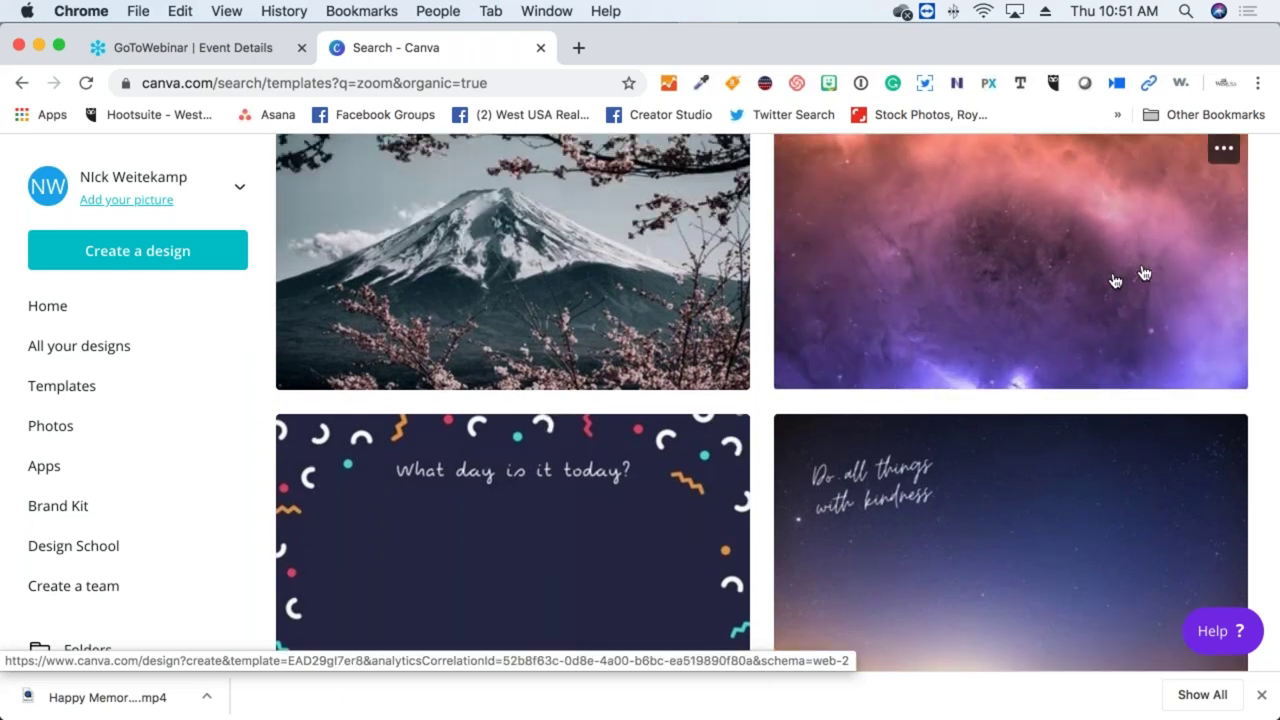
scroll(1115, 281, up, 2)
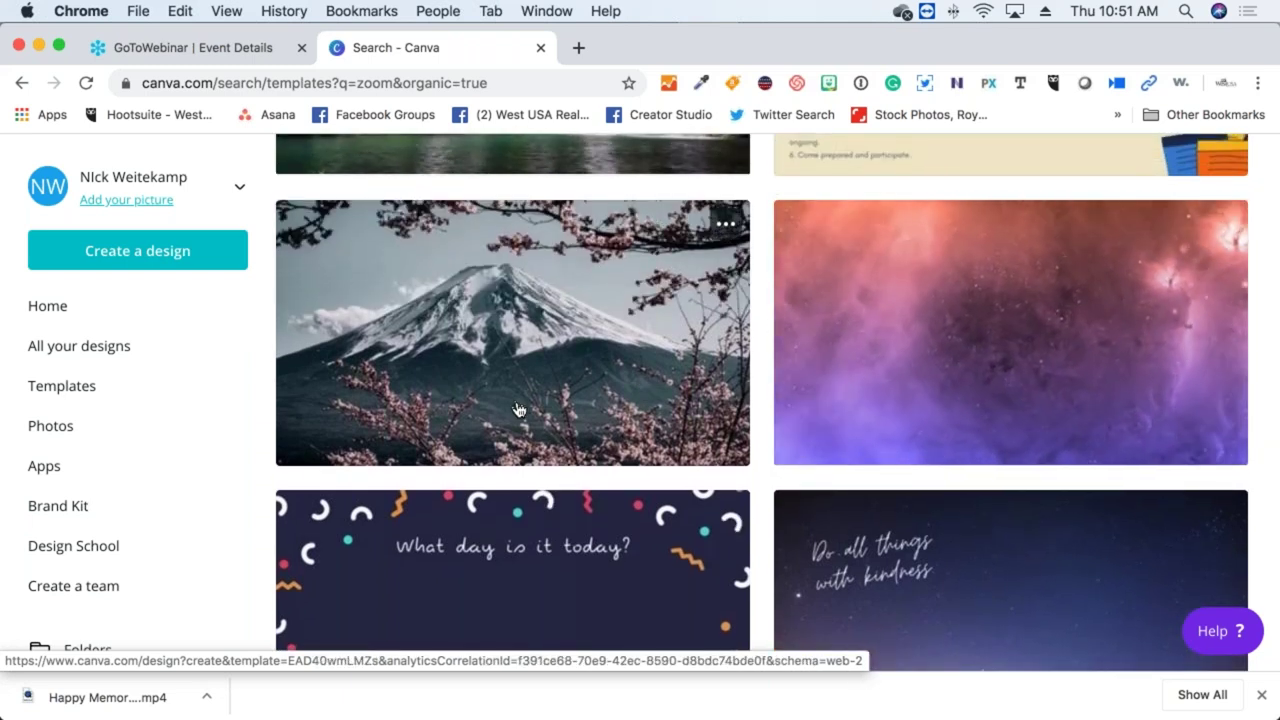
scroll(524, 409, down, 1)
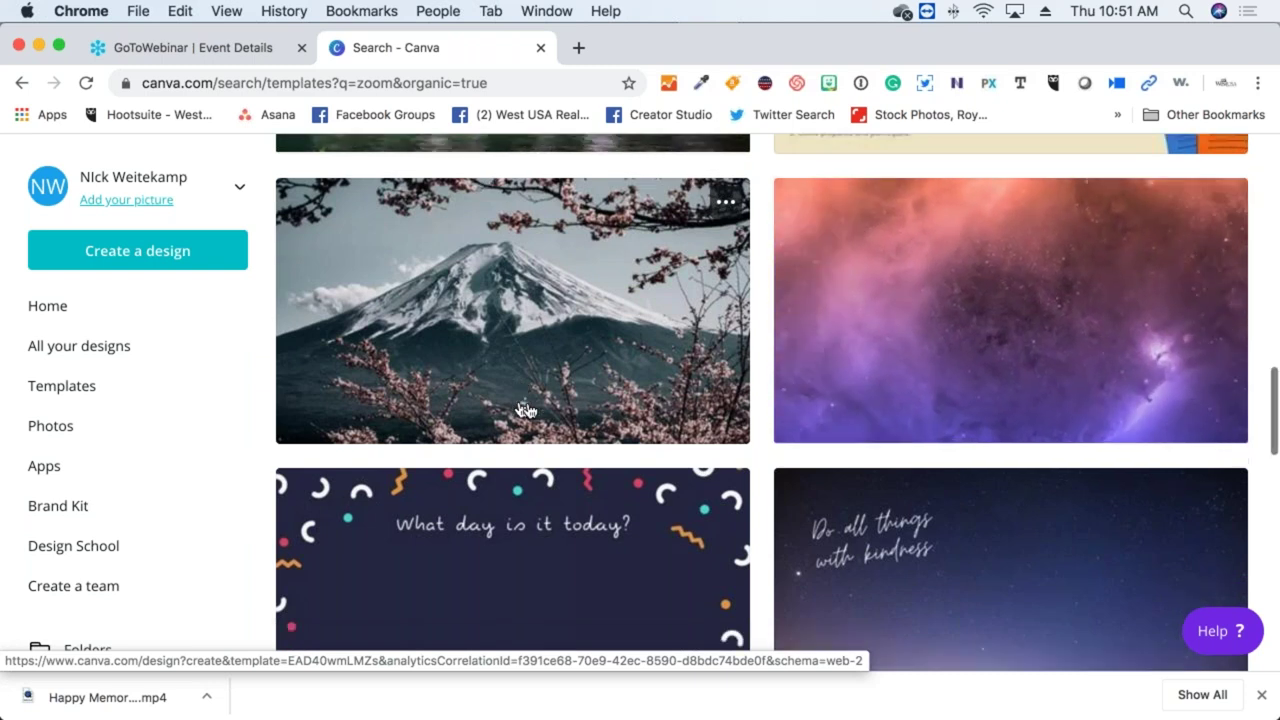
scroll(593, 426, down, 9)
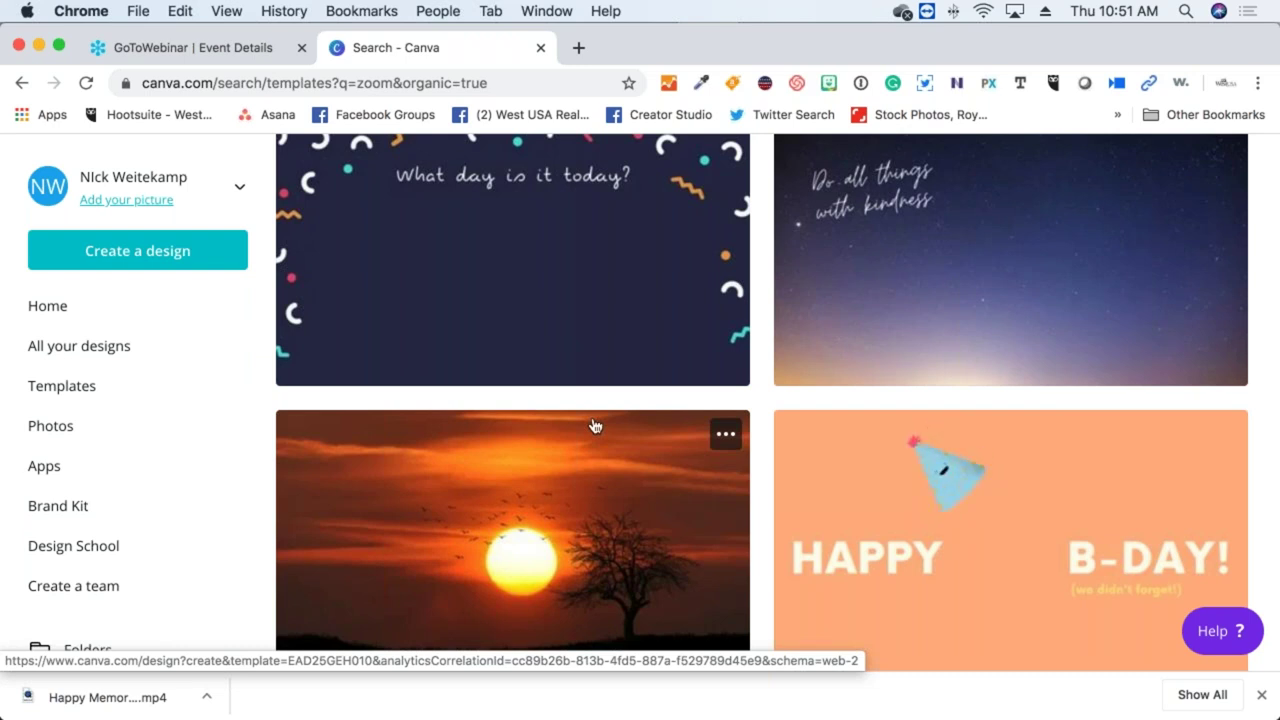
scroll(614, 422, down, 5)
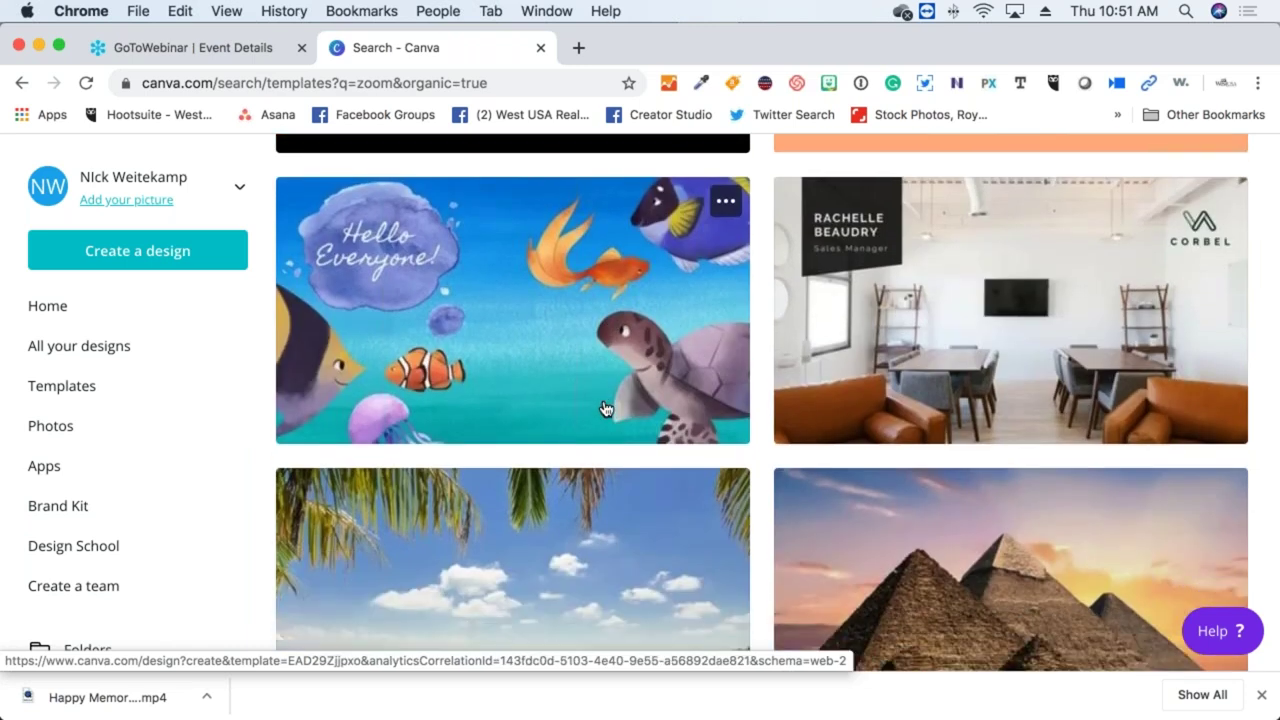
scroll(612, 409, down, 3)
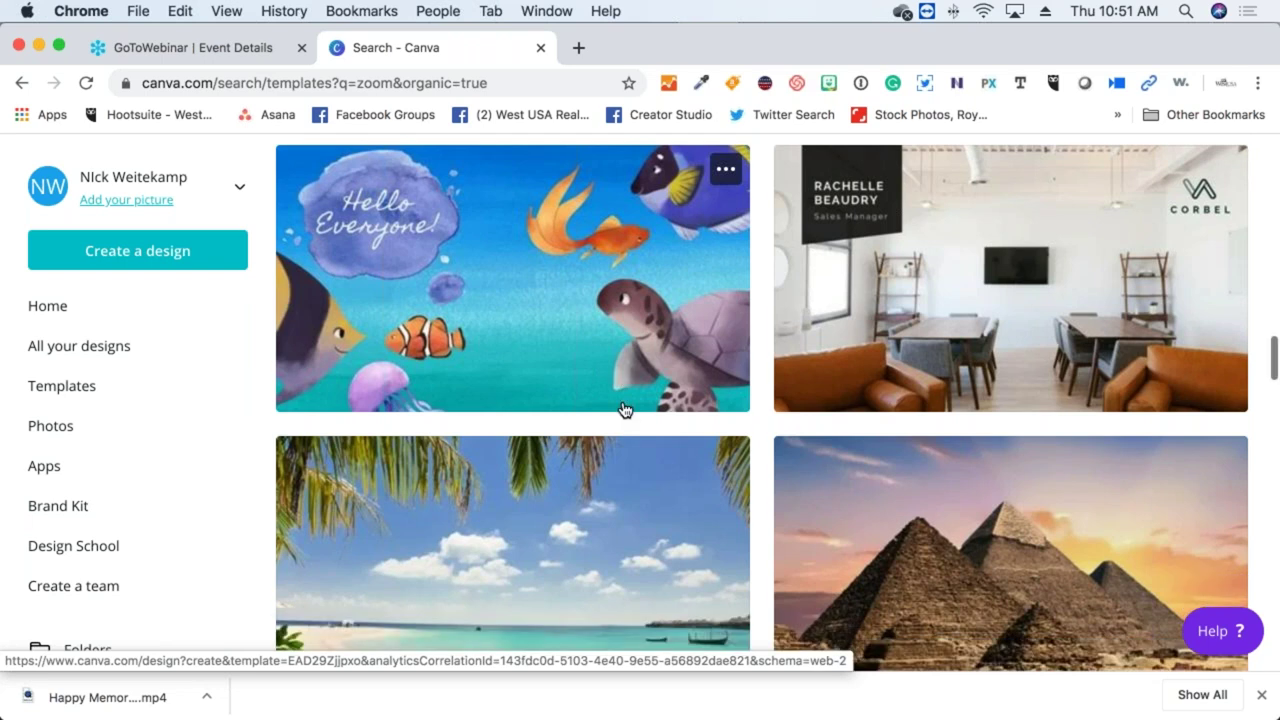
scroll(624, 409, down, 3)
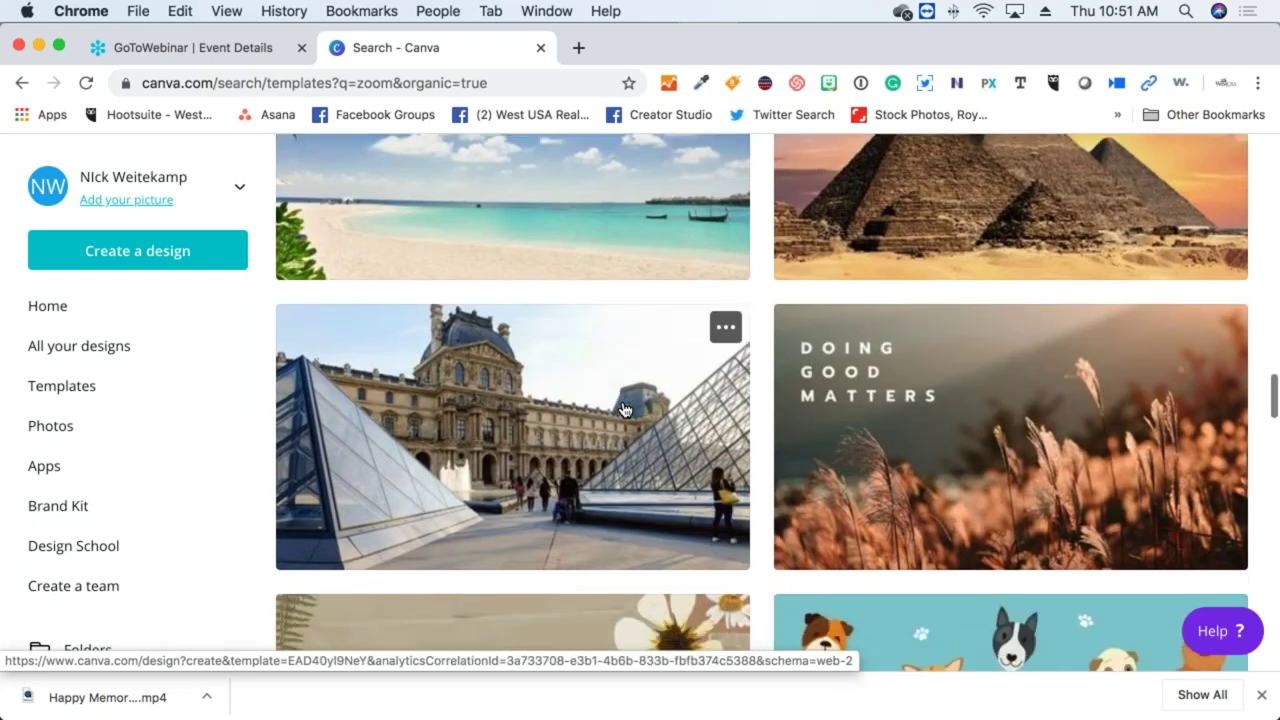
scroll(624, 409, down, 10)
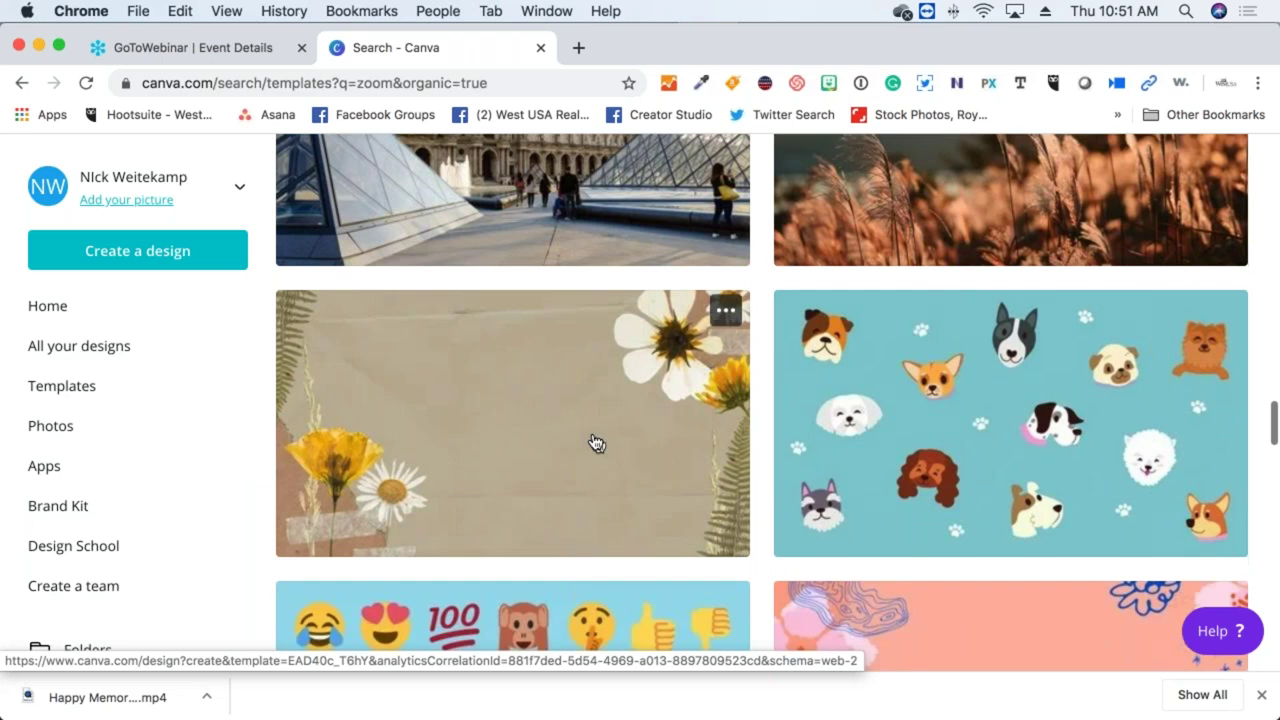
scroll(595, 442, up, 1)
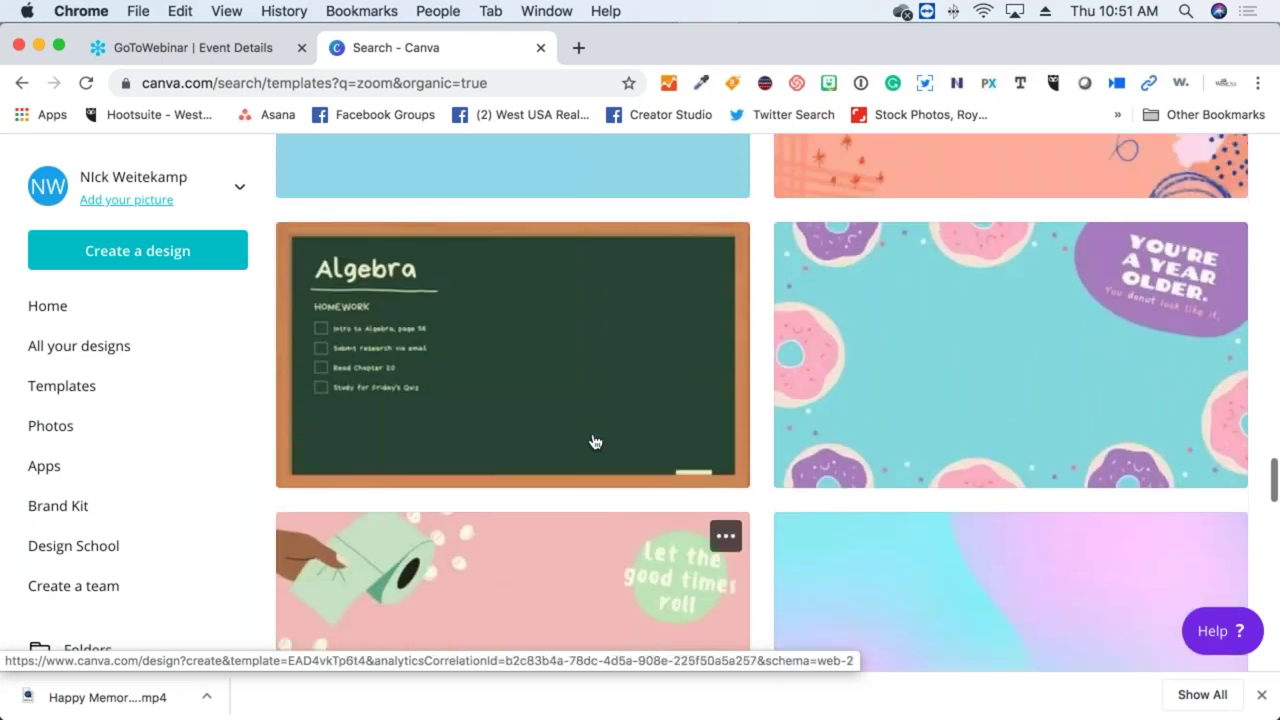
click(580, 362)
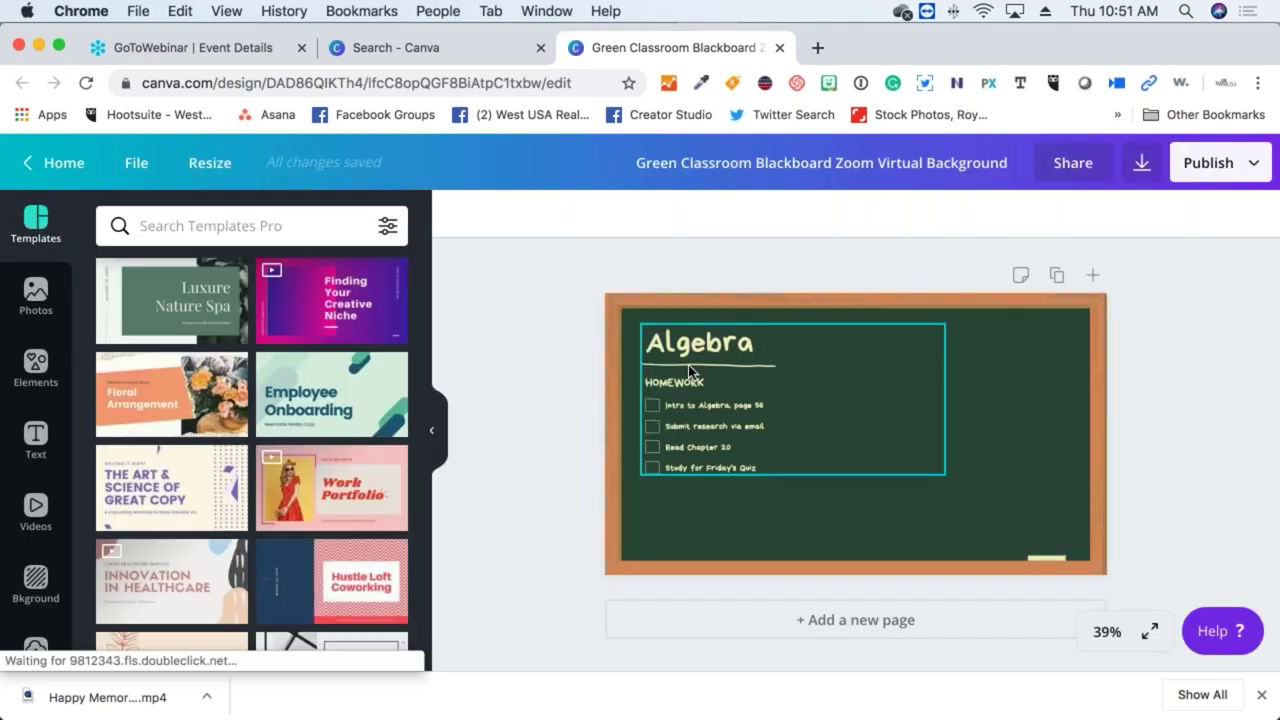
Retype the blackboard's Algebra heading as 'English', then select the HOMEWORK text
click(721, 346)
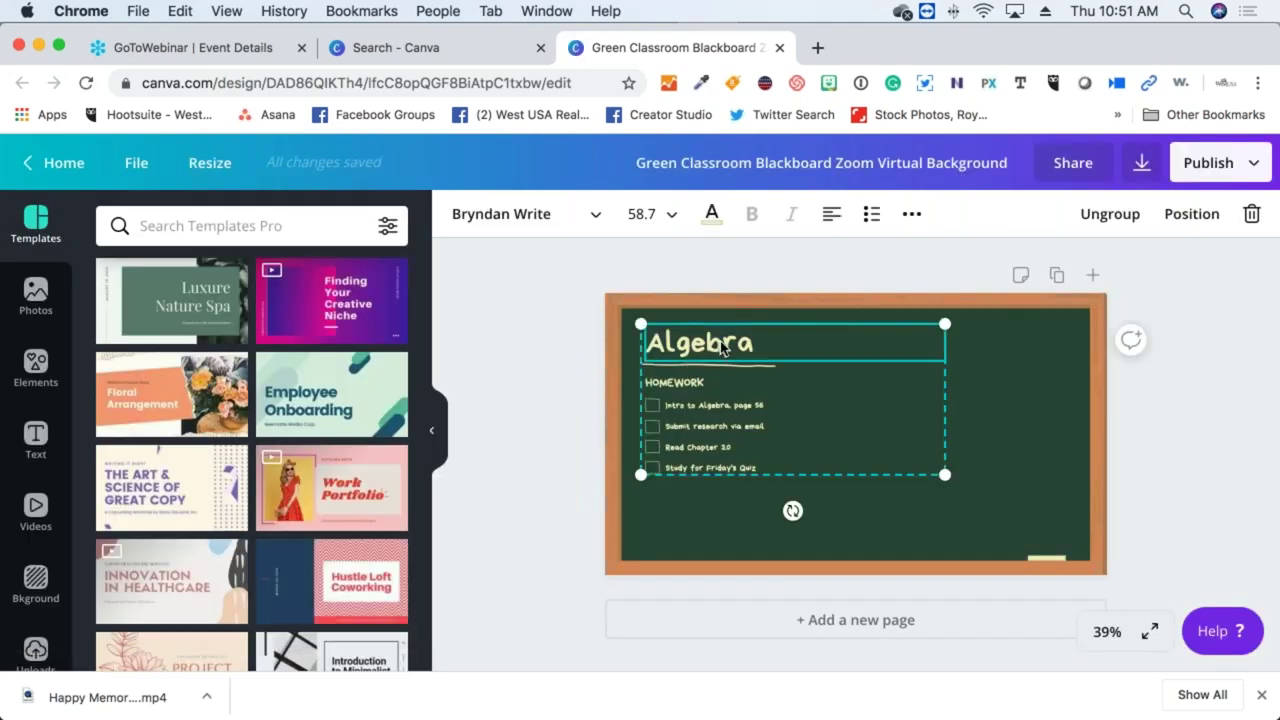
double_click(776, 342)
text(En)
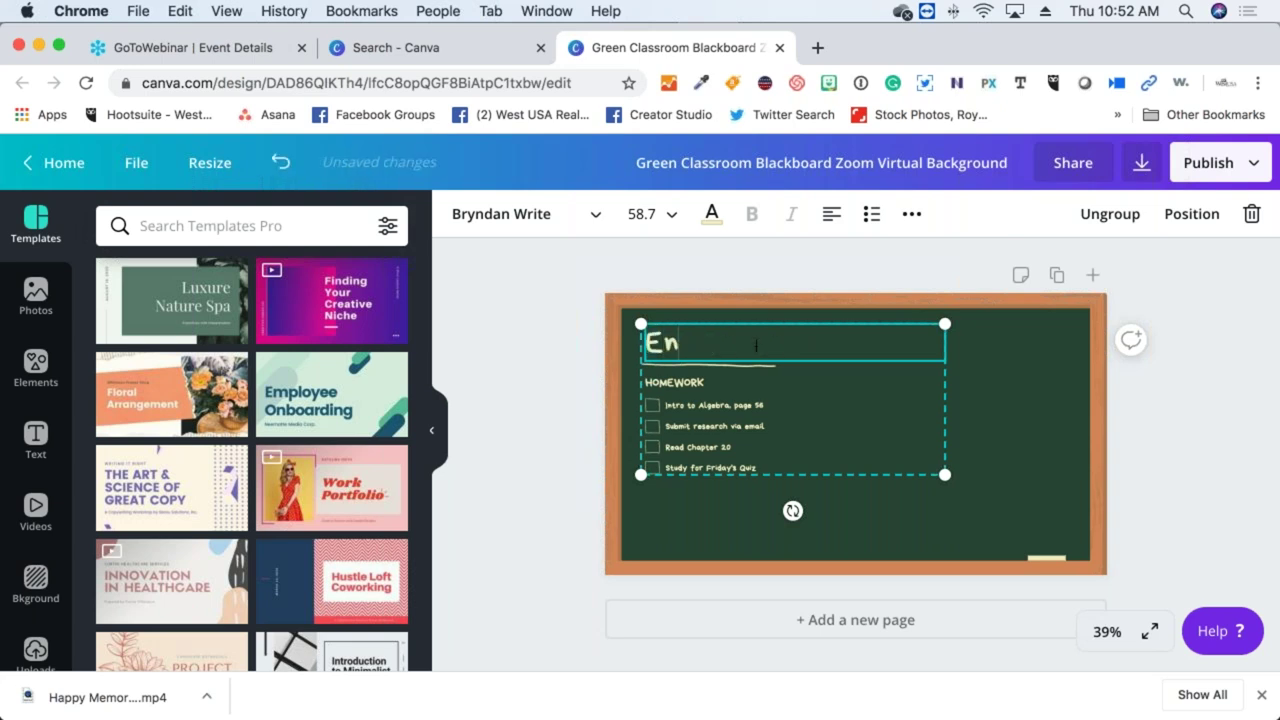
text(gliglish)
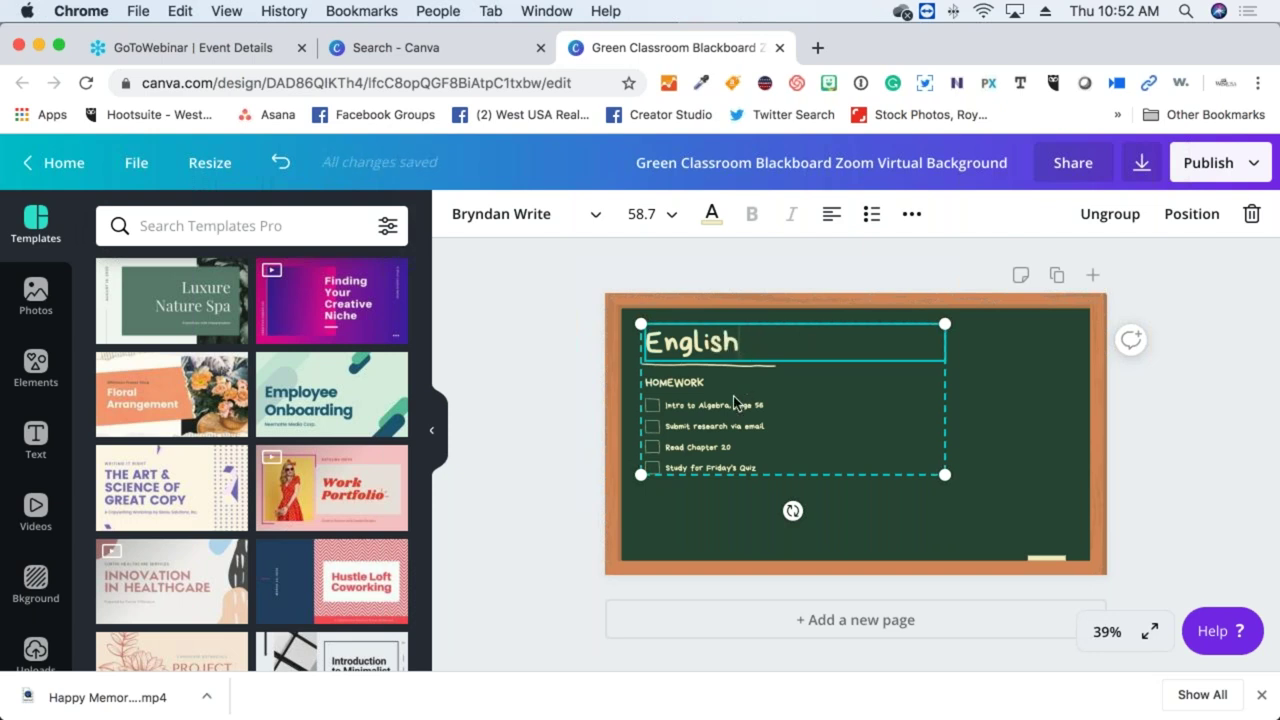
click(690, 408)
click(684, 390)
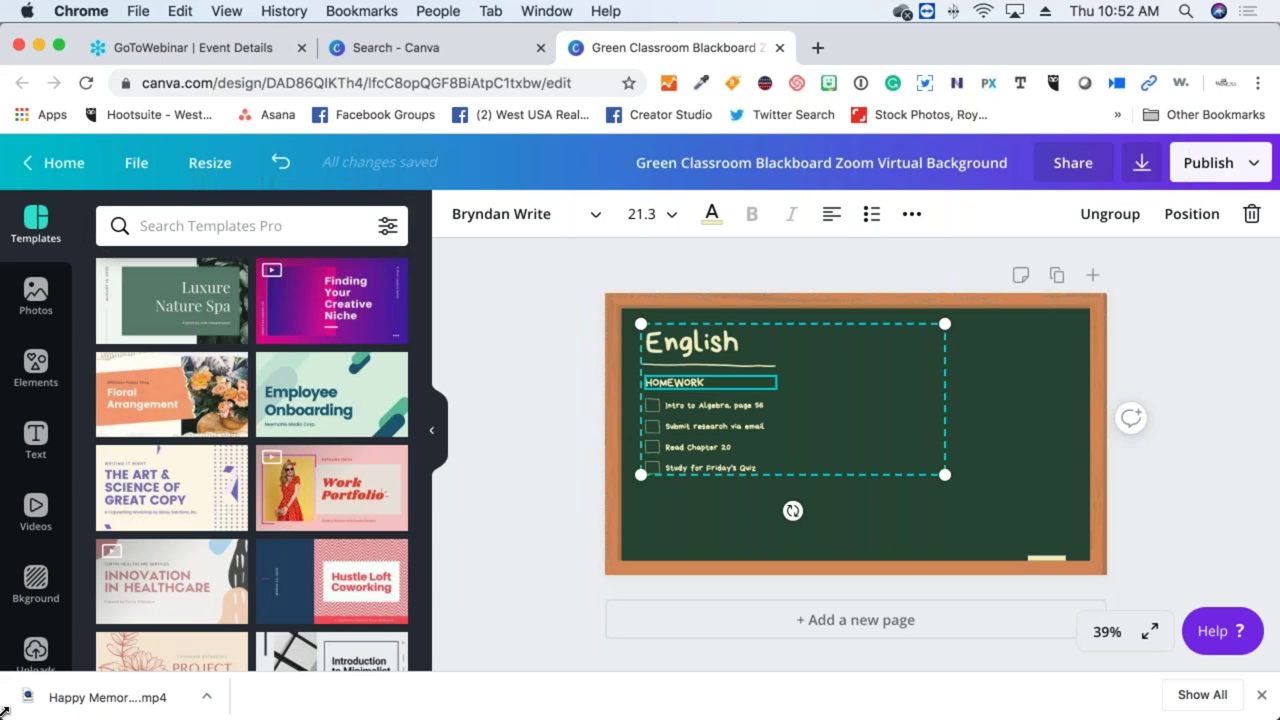
mouse_move(215, 714)
Create a new Facebook Post design from the Home page's Create a design list
click(66, 163)
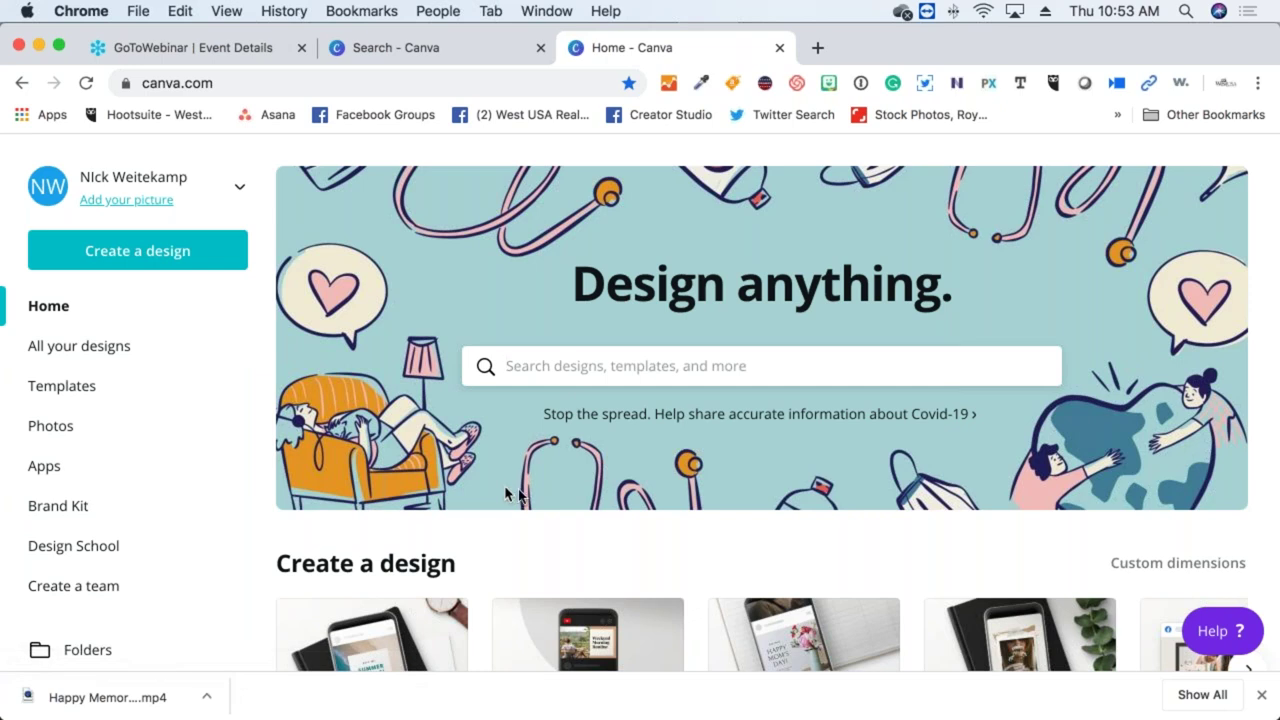
click(156, 262)
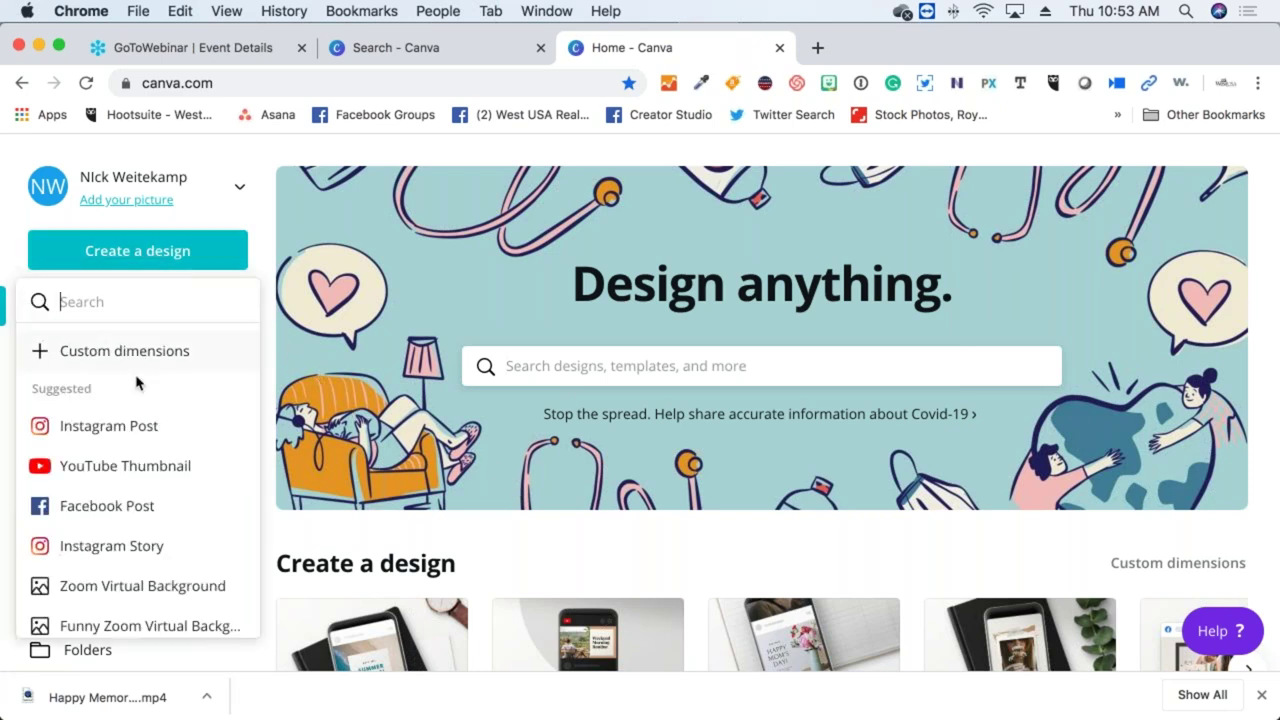
click(118, 525)
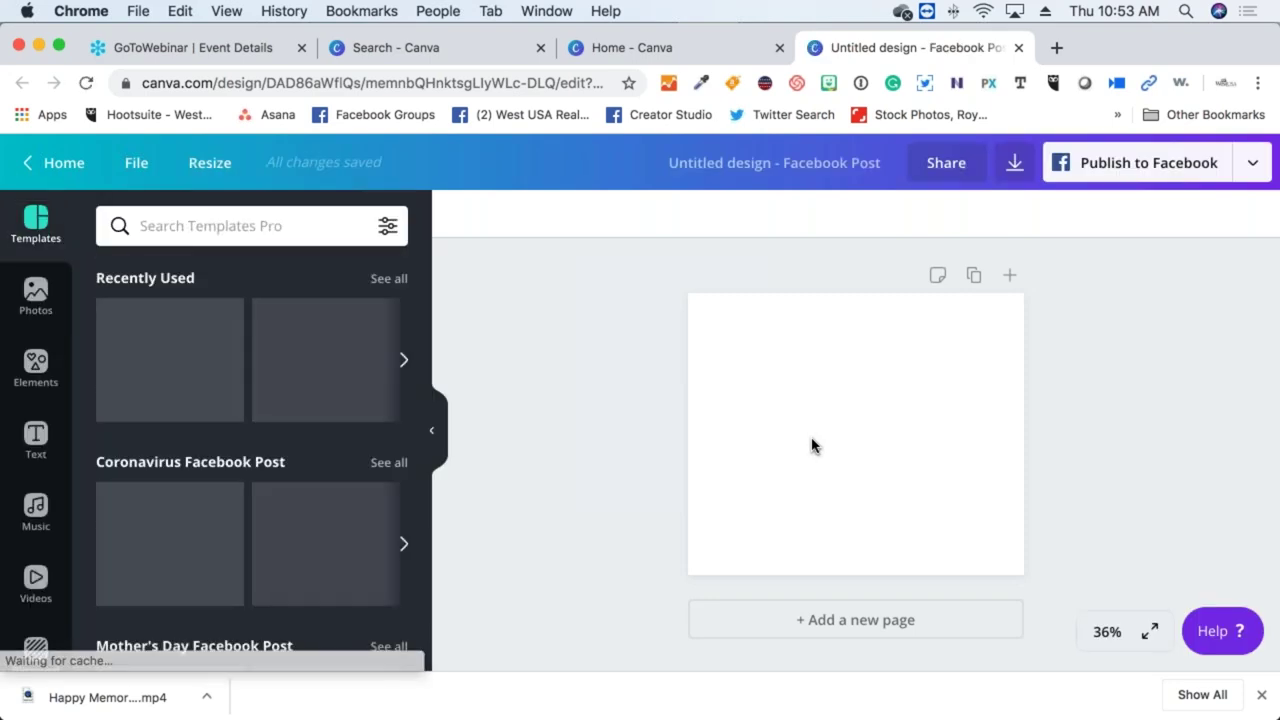
click(1056, 48)
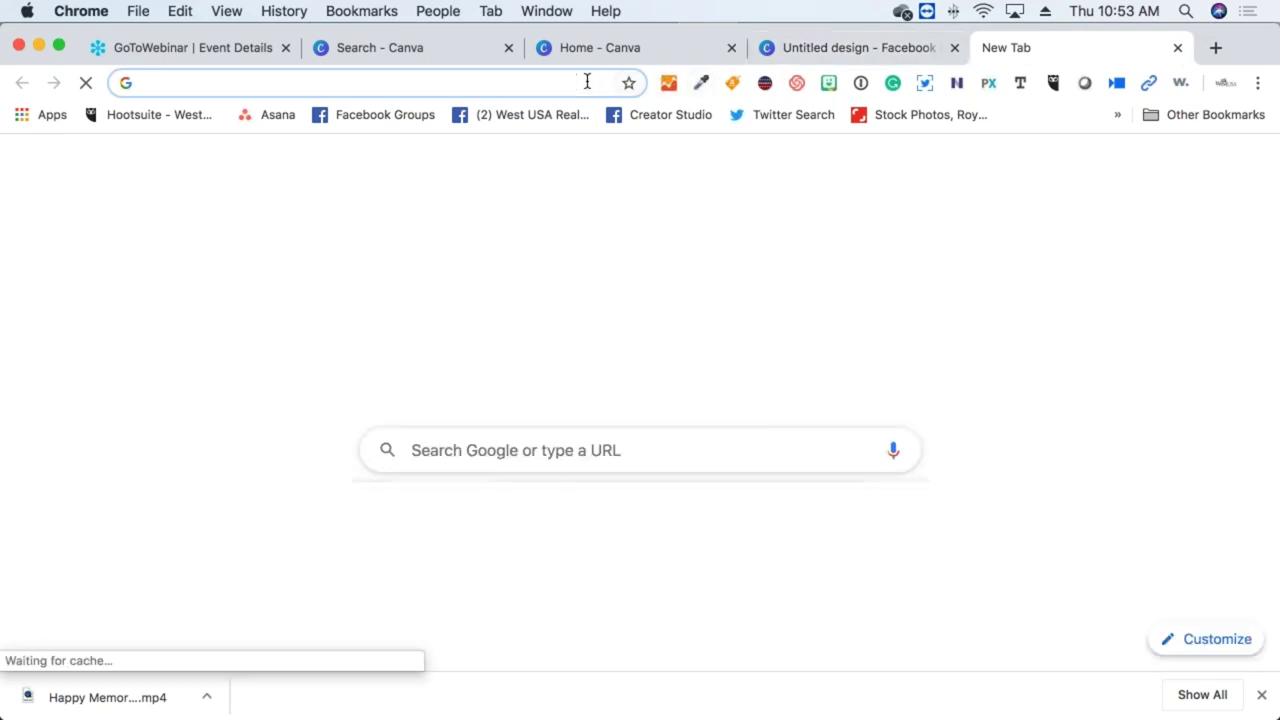
Google-image-search 'realtor review', preview a customer-review example, then return to the Canva Facebook Post
text(real)
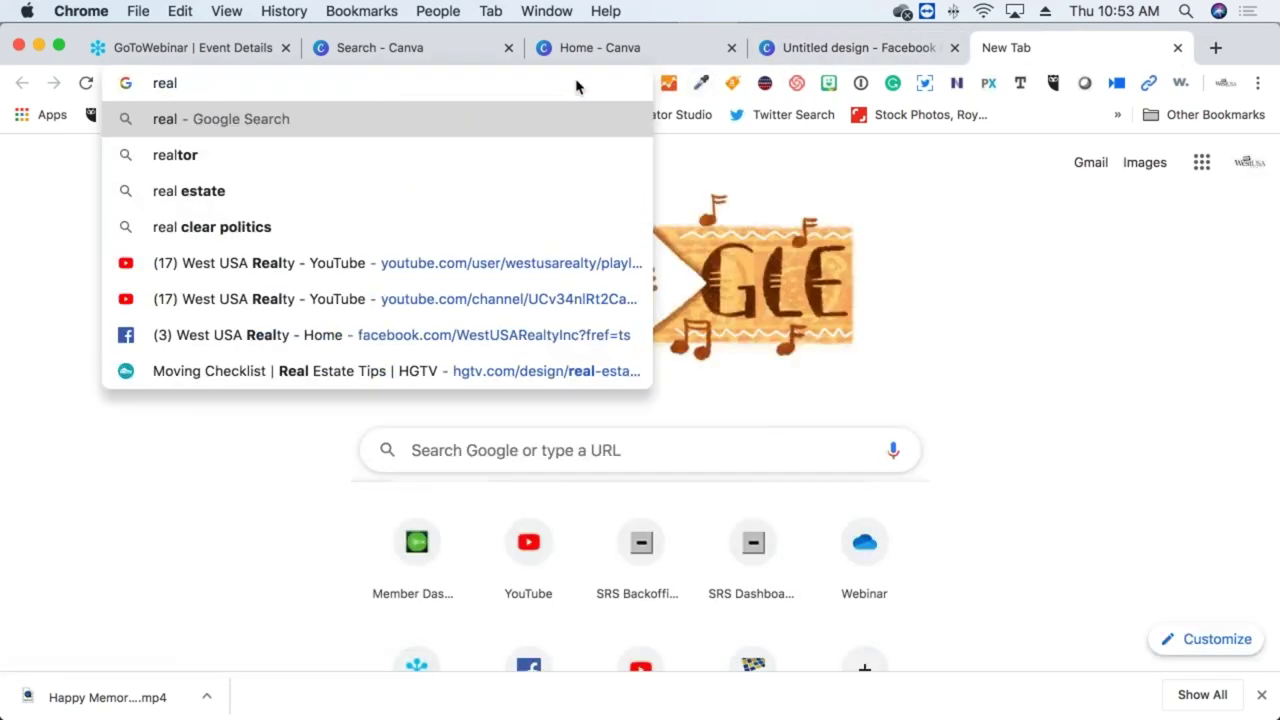
text(tor)
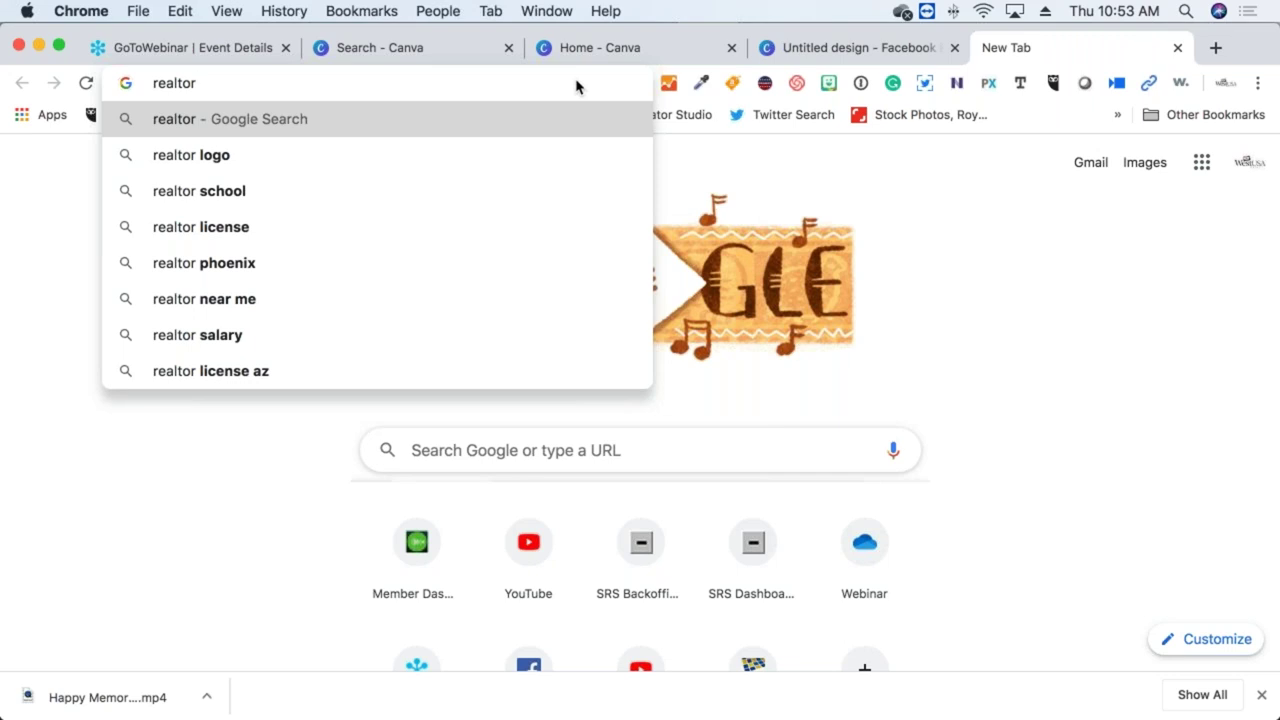
text( review)
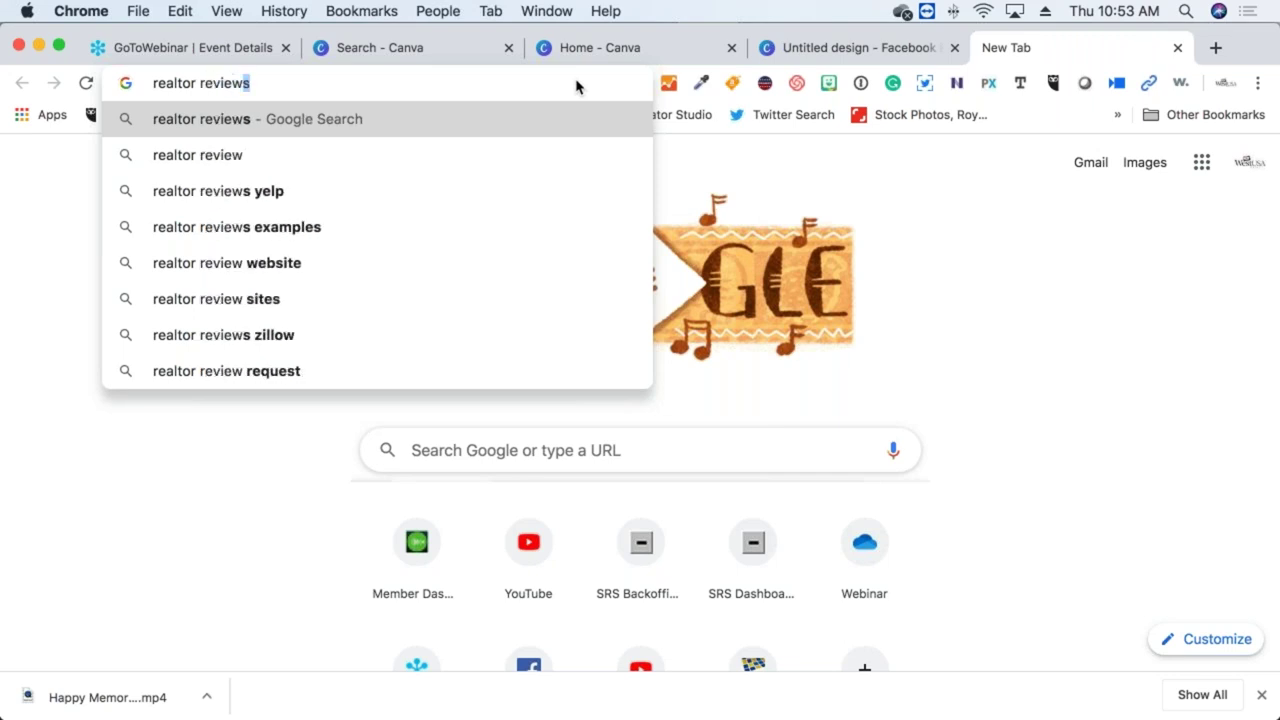
key(Return)
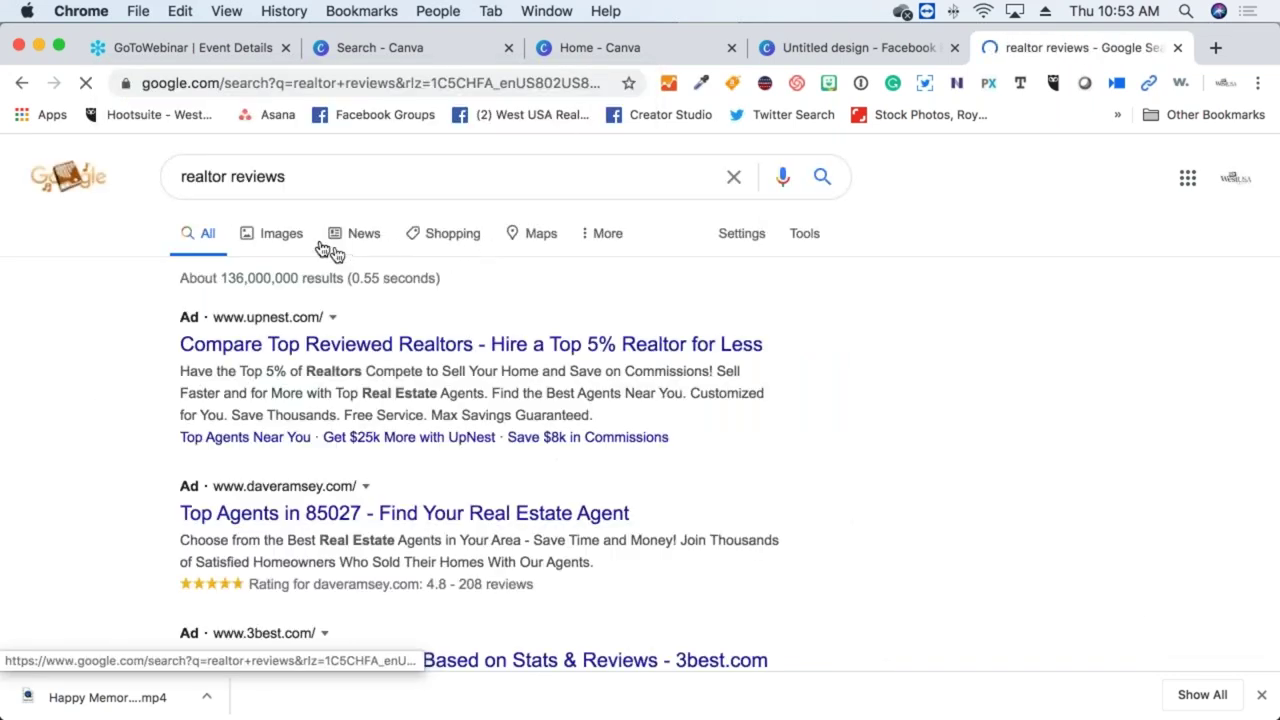
click(281, 236)
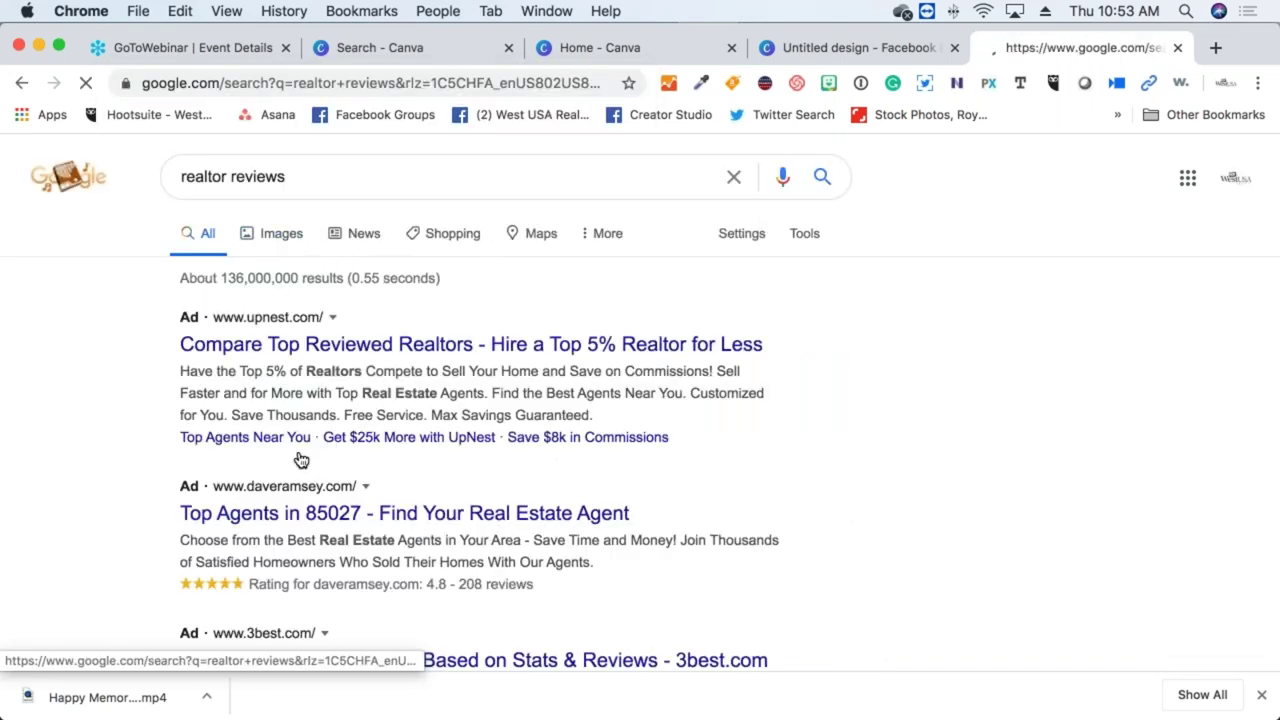
scroll(315, 460, down, 8)
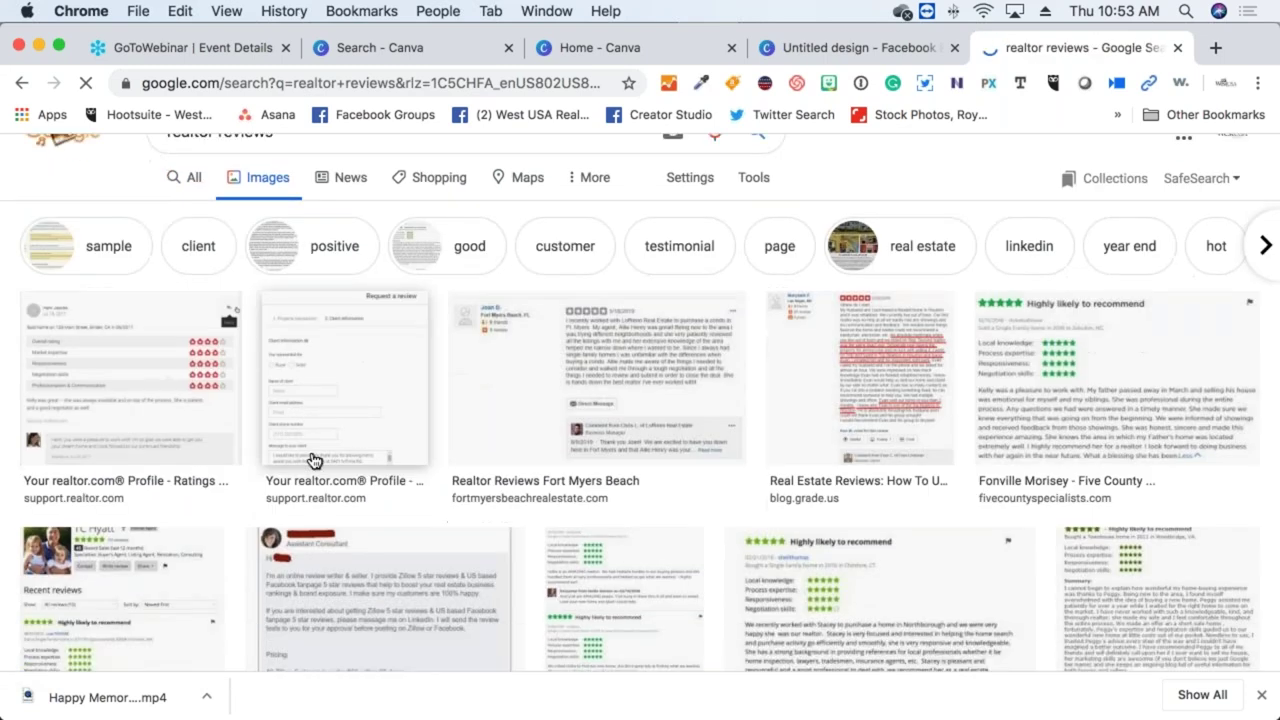
scroll(315, 460, down, 6)
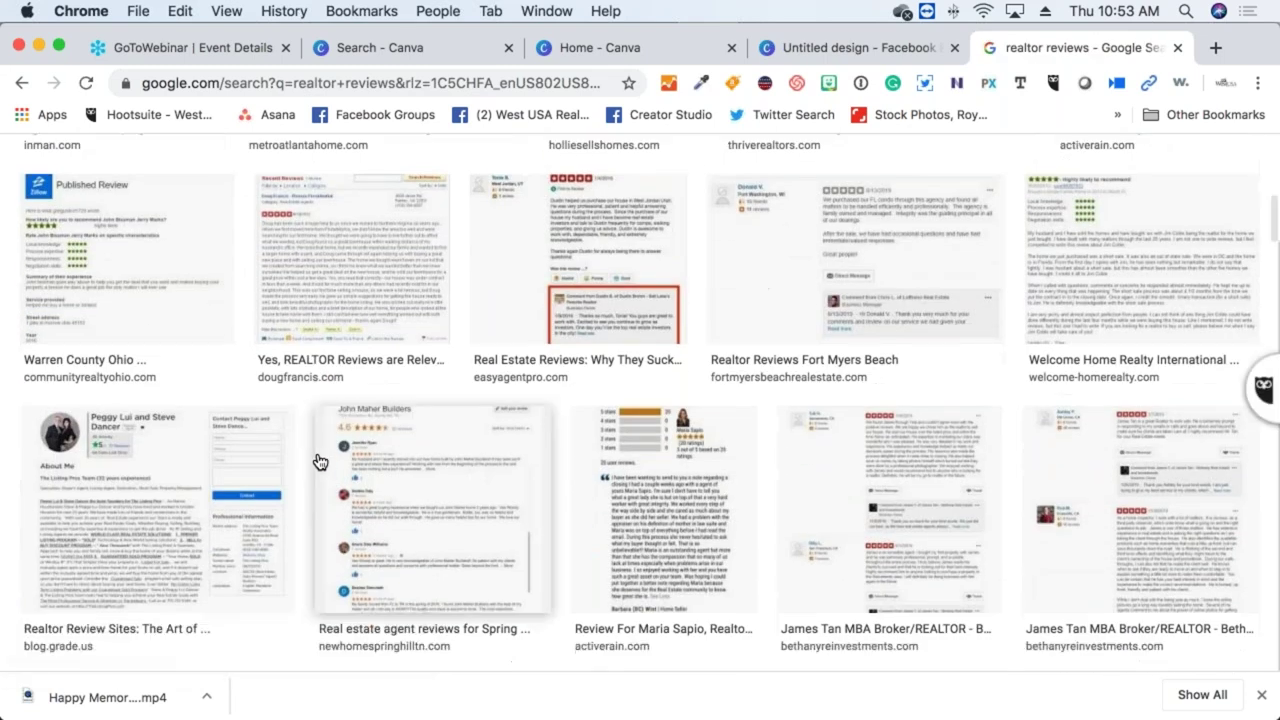
scroll(315, 460, down, 5)
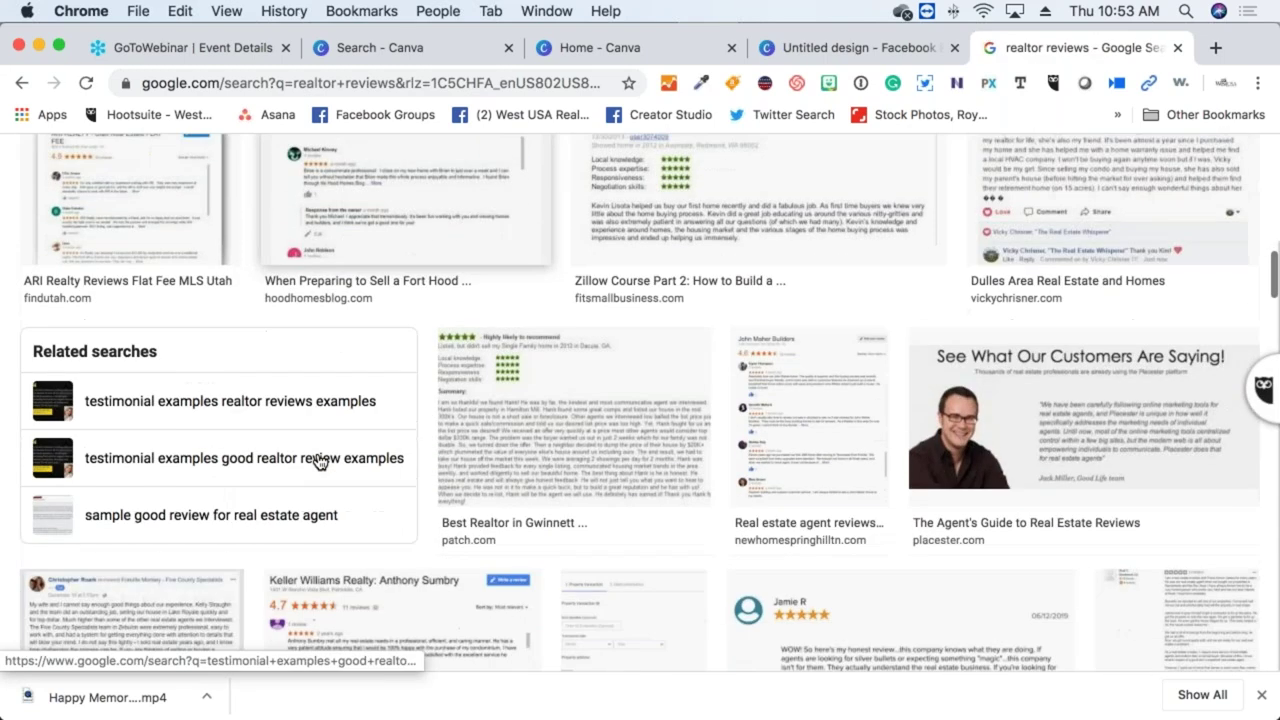
click(1145, 412)
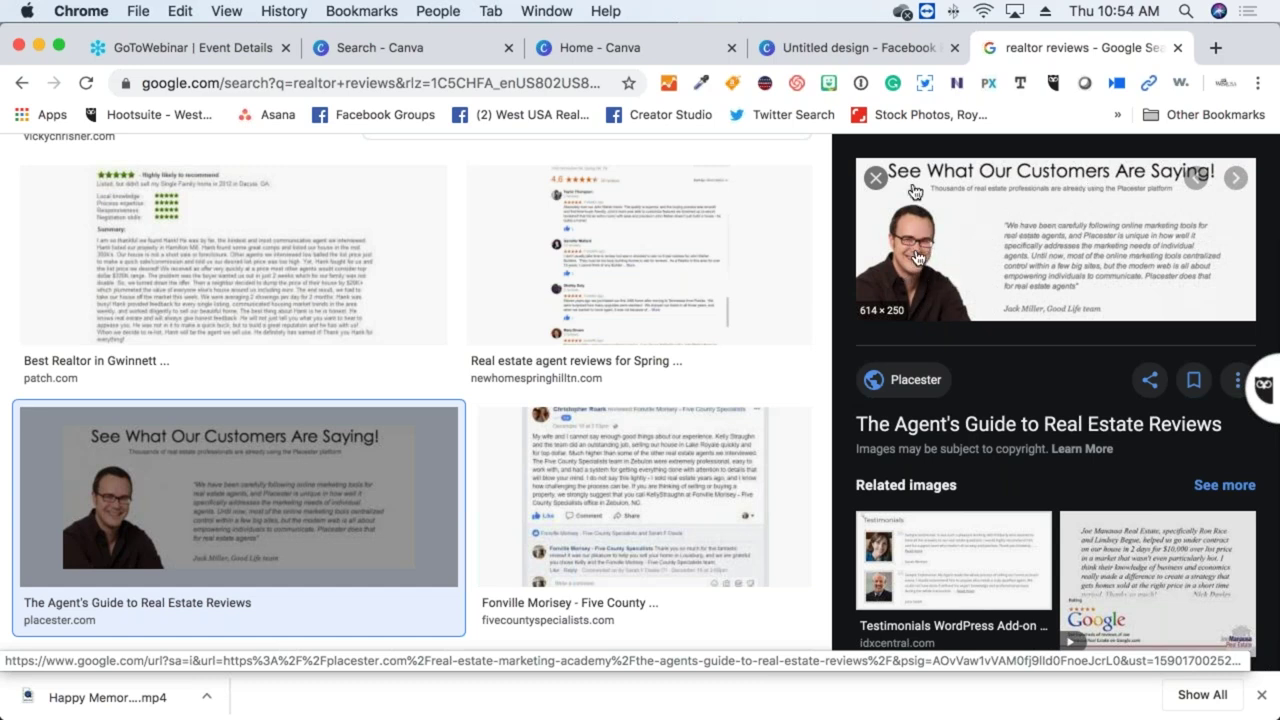
click(638, 60)
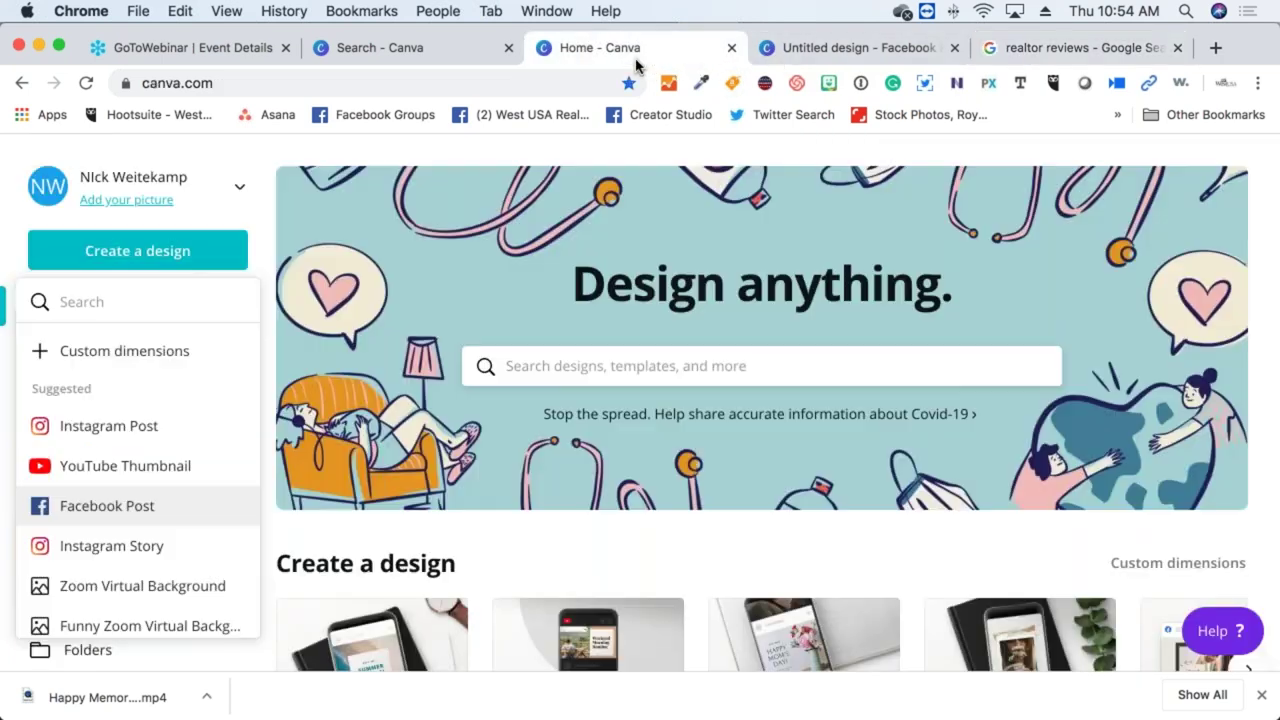
click(790, 56)
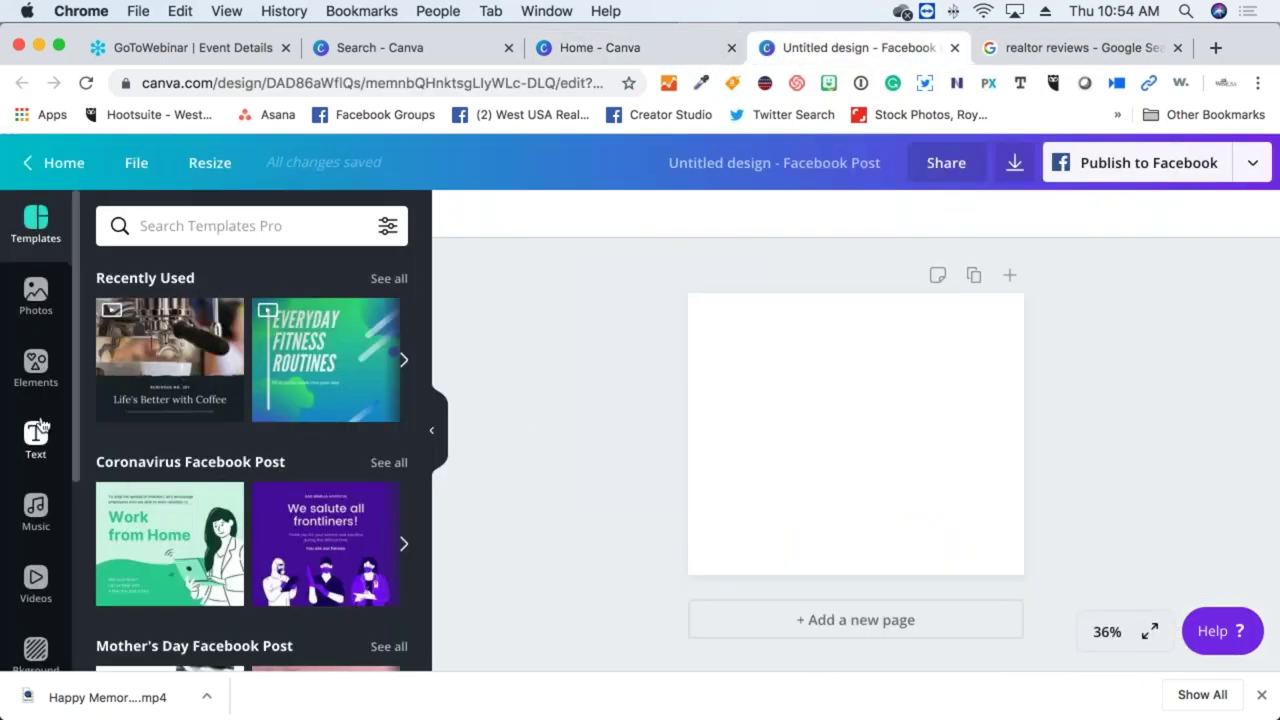
Search Elements for 'stars', then refine the search to 'stars review'
click(37, 366)
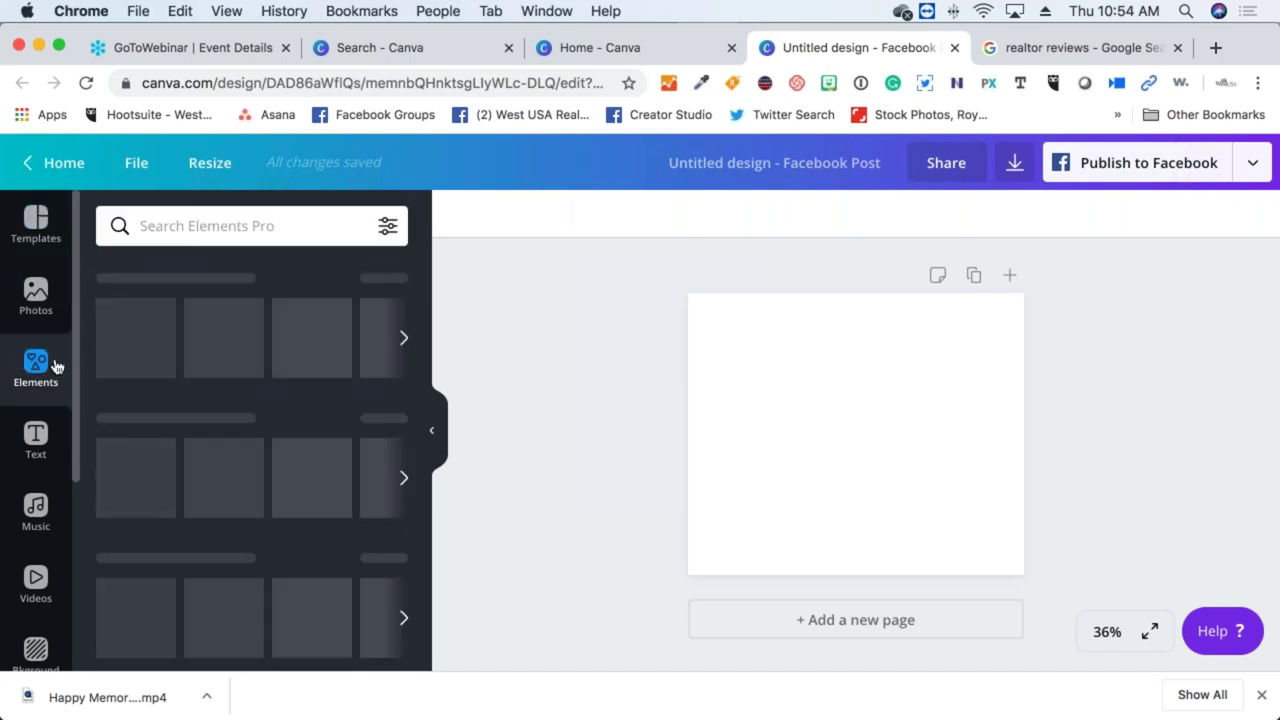
click(230, 223)
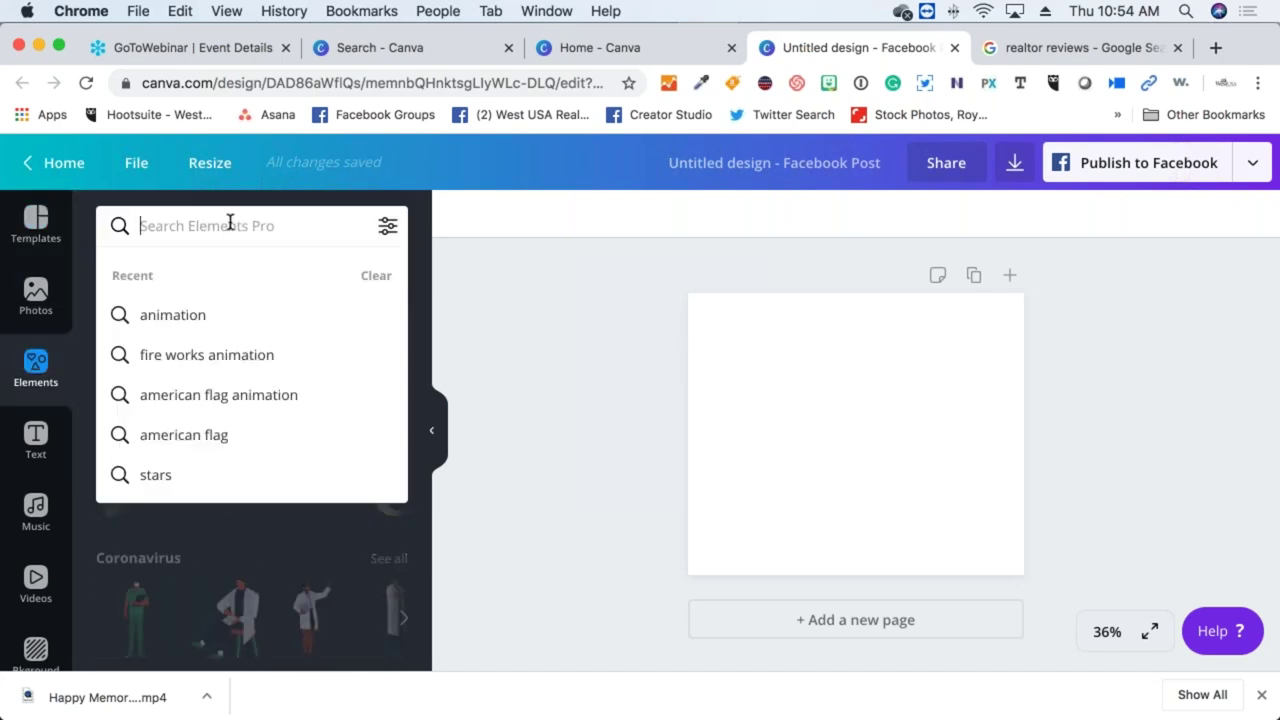
text(stars)
key(Return)
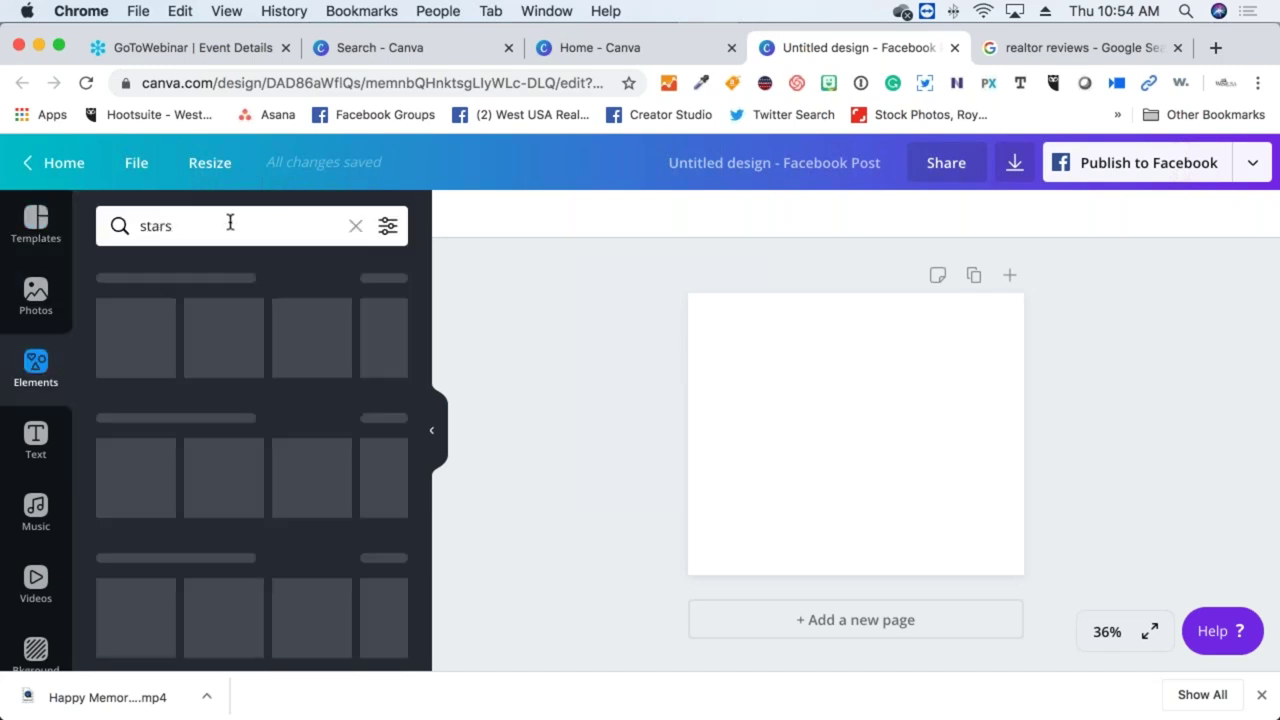
scroll(231, 349, down, 3)
scroll(234, 349, up, 2)
click(203, 217)
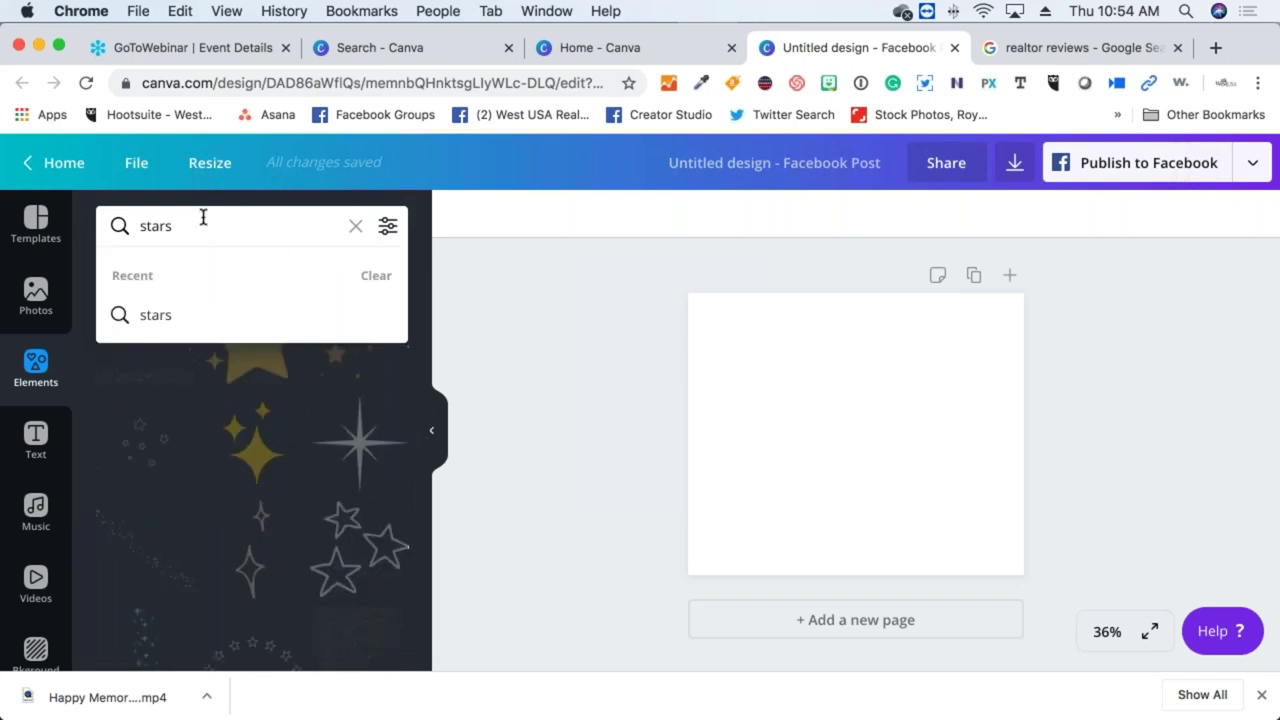
text(review)
key(Return)
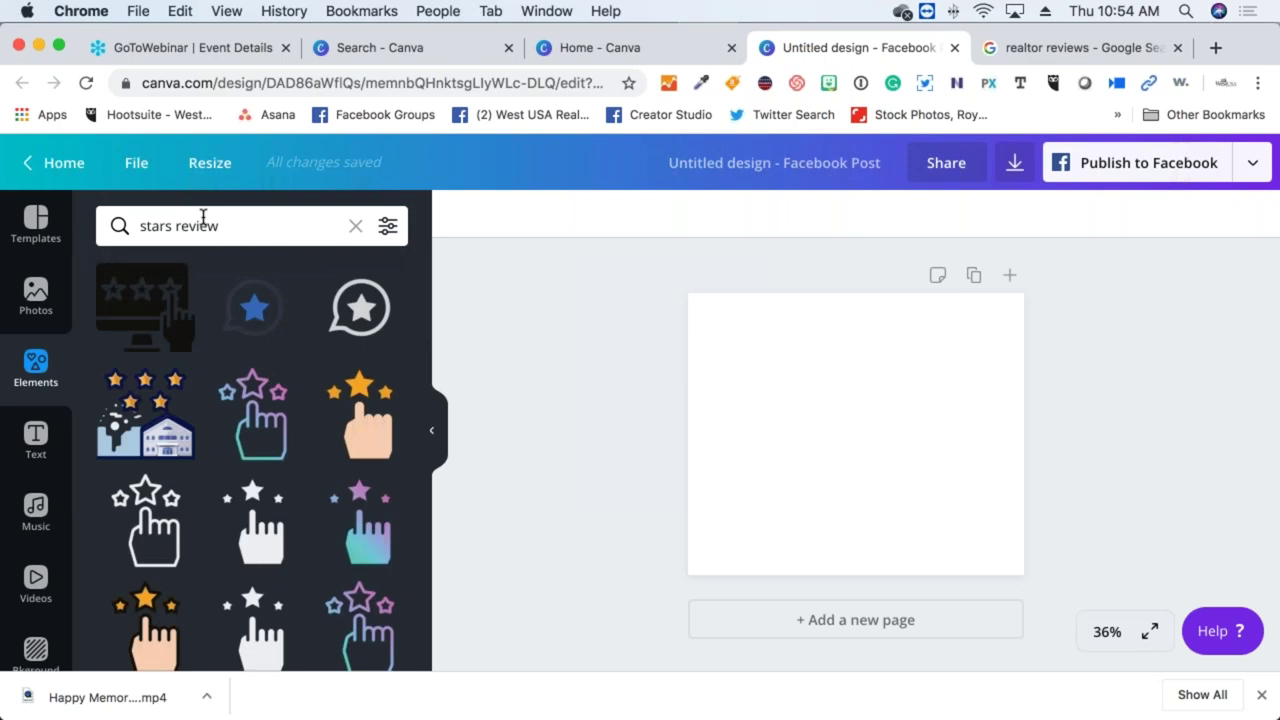
scroll(259, 431, down, 10)
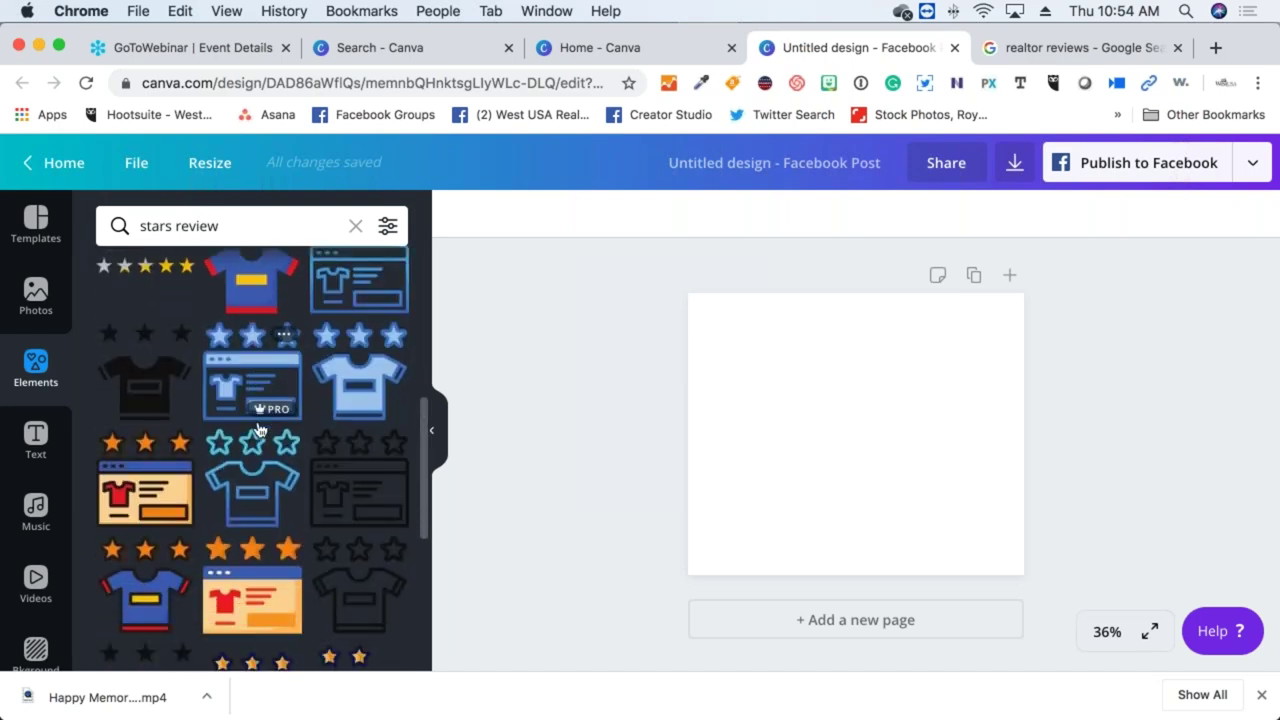
scroll(259, 431, down, 6)
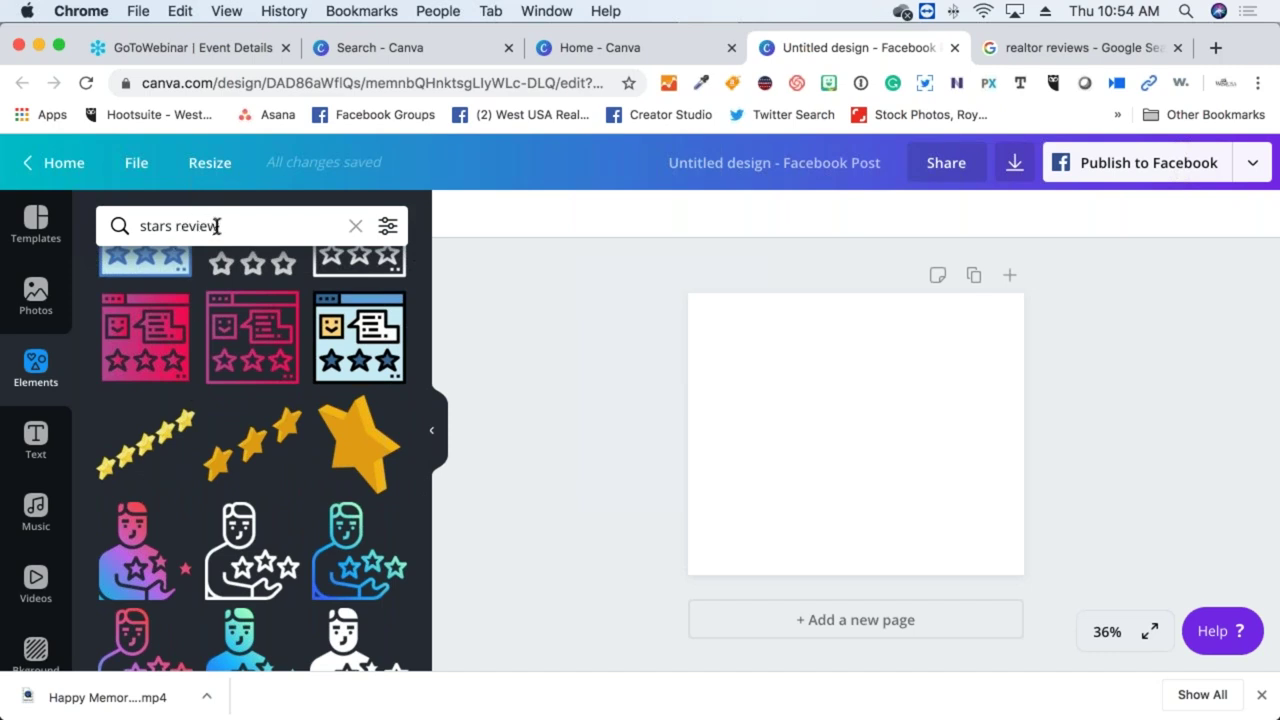
Search '5 stars', add the outlined five-star row, and move it to the page top
drag(214, 227, 119, 226)
text(5 stars)
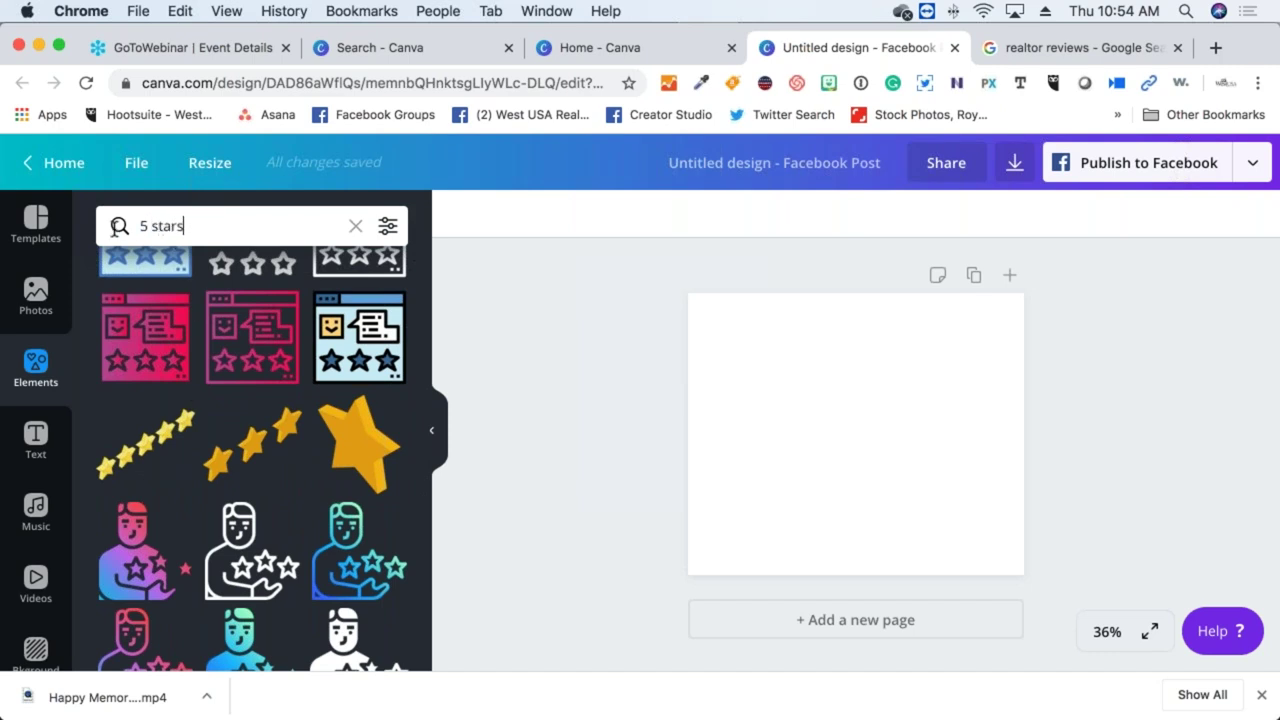
key(Return)
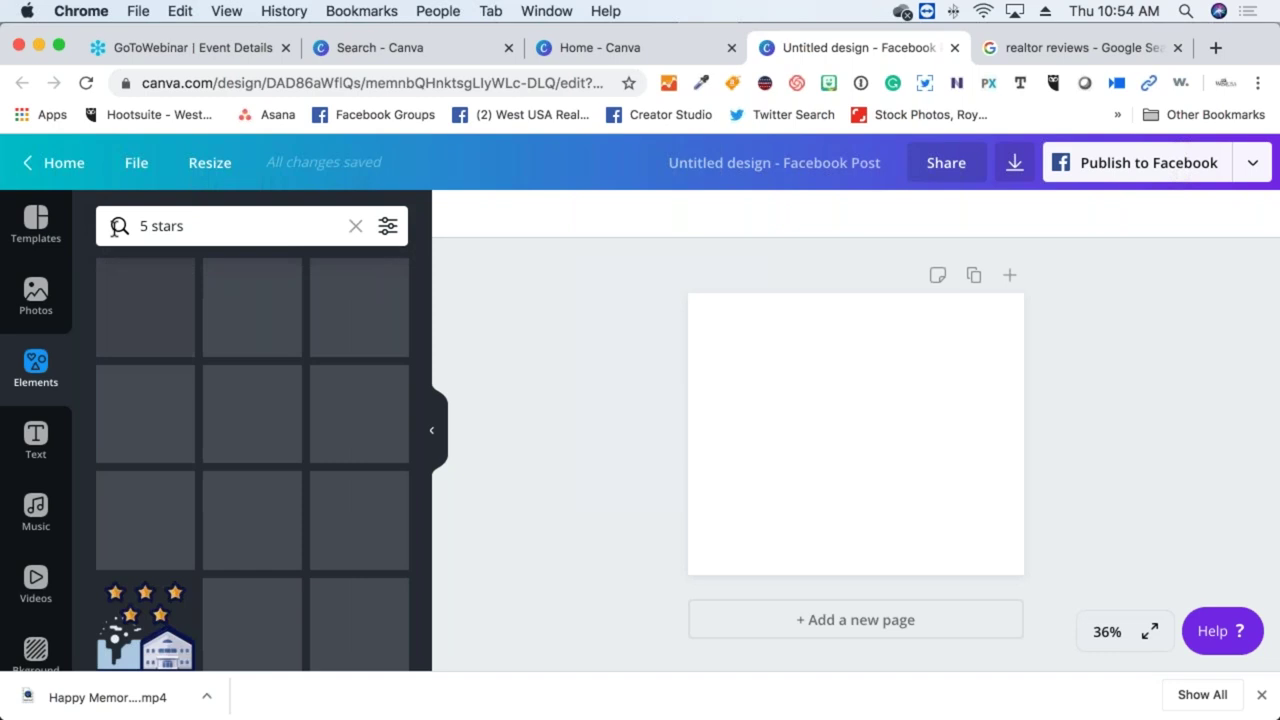
scroll(172, 358, up, 1)
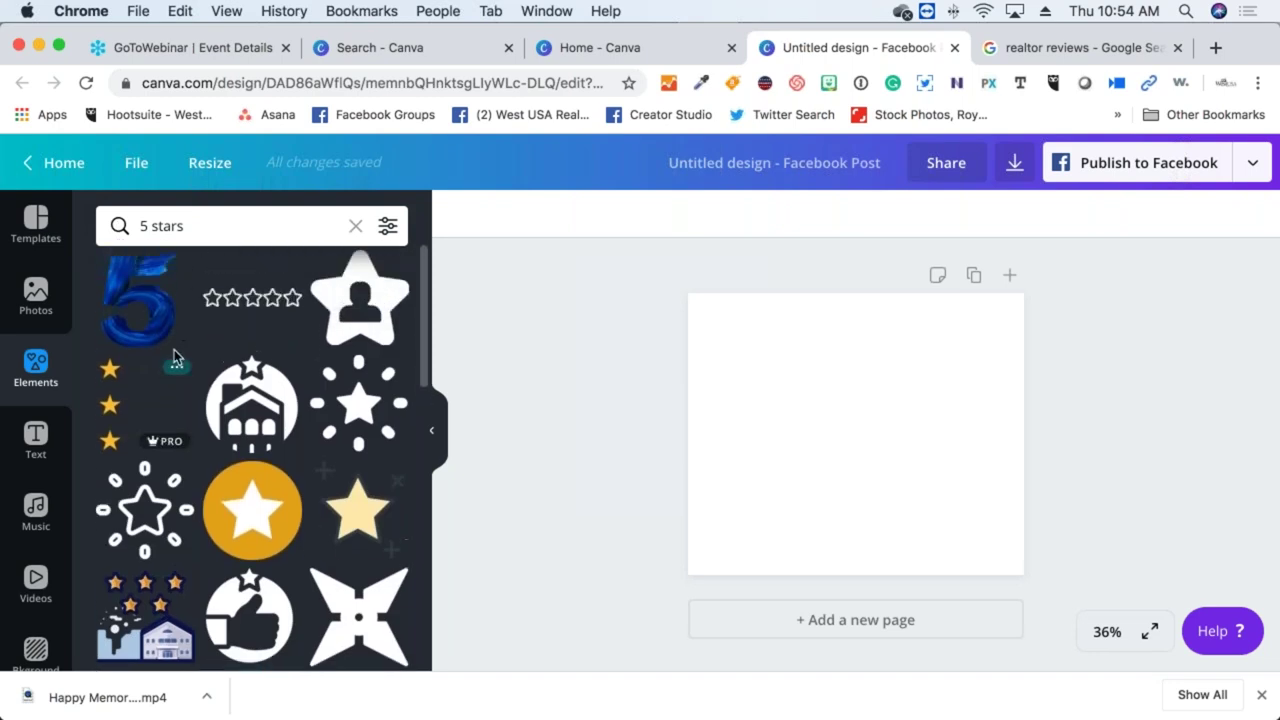
click(258, 308)
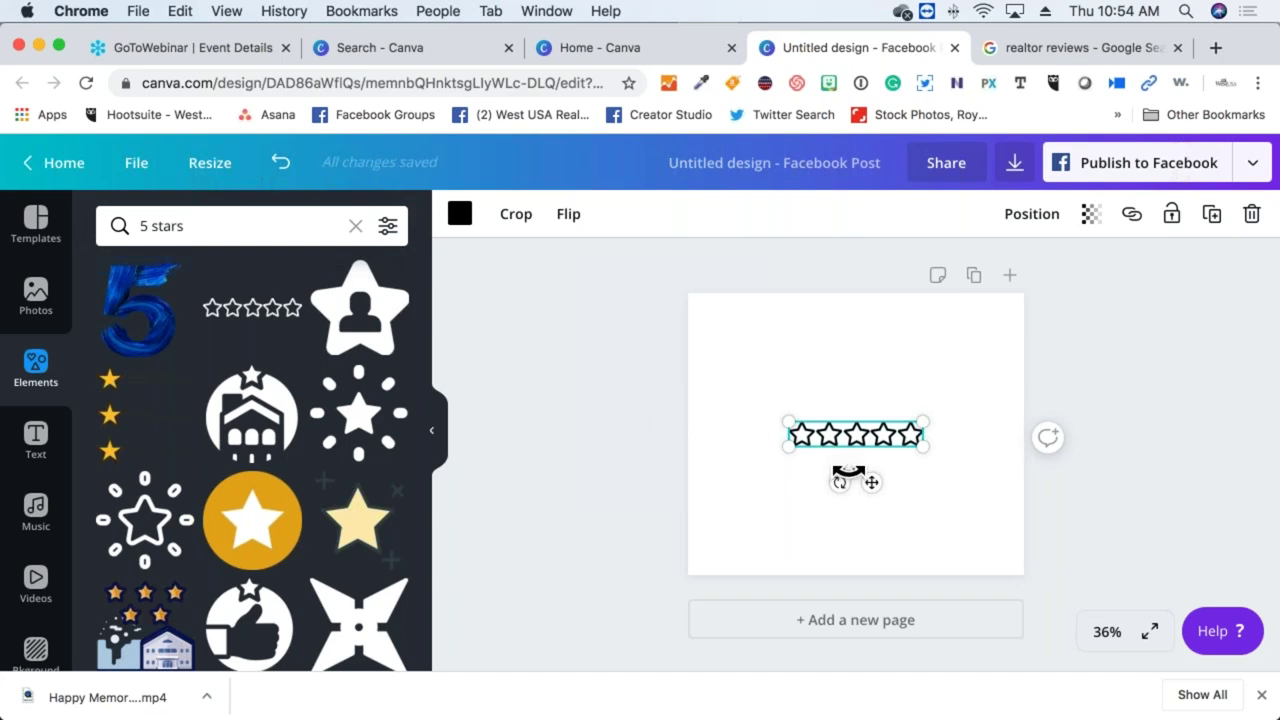
scroll(290, 457, down, 5)
scroll(298, 466, down, 10)
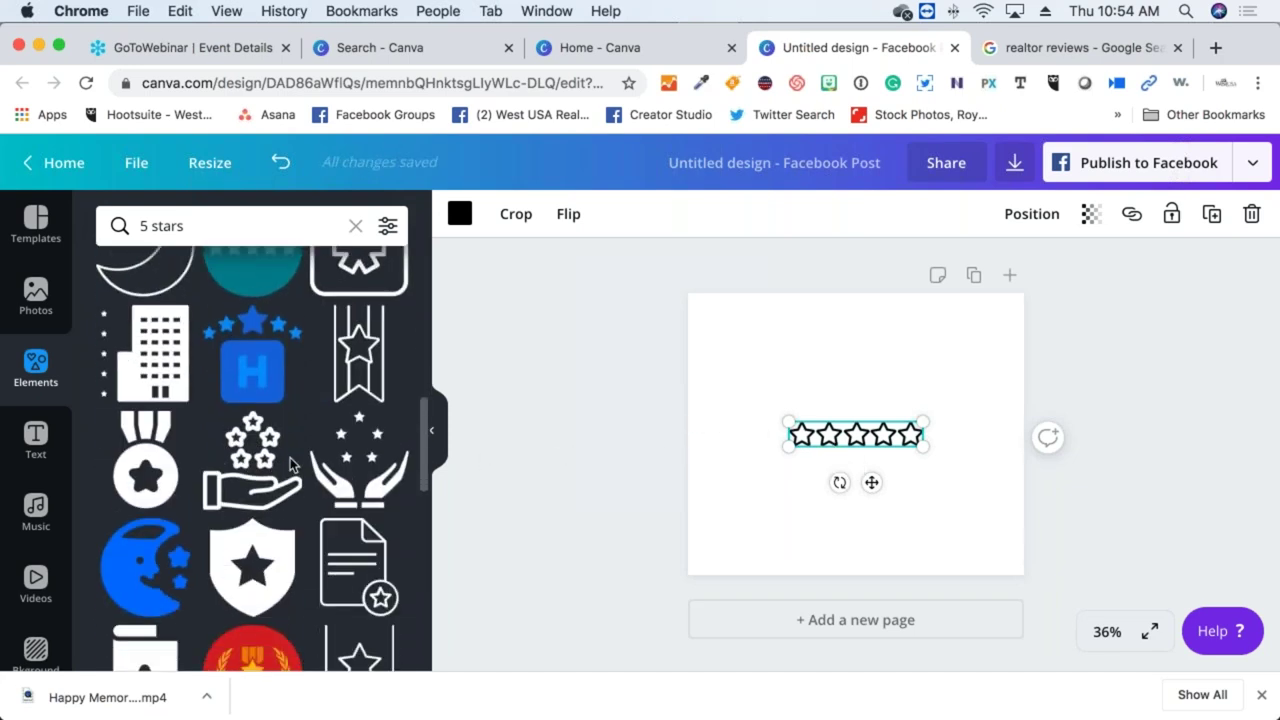
scroll(294, 462, down, 3)
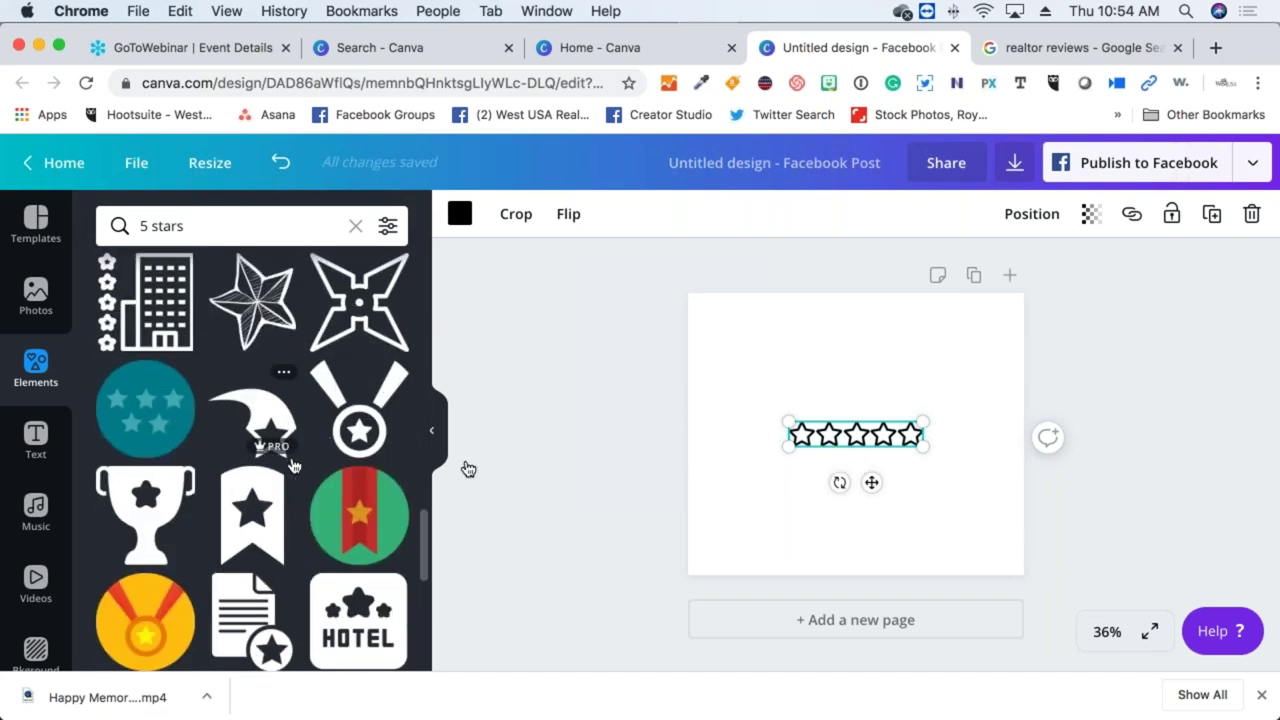
drag(870, 481, 872, 380)
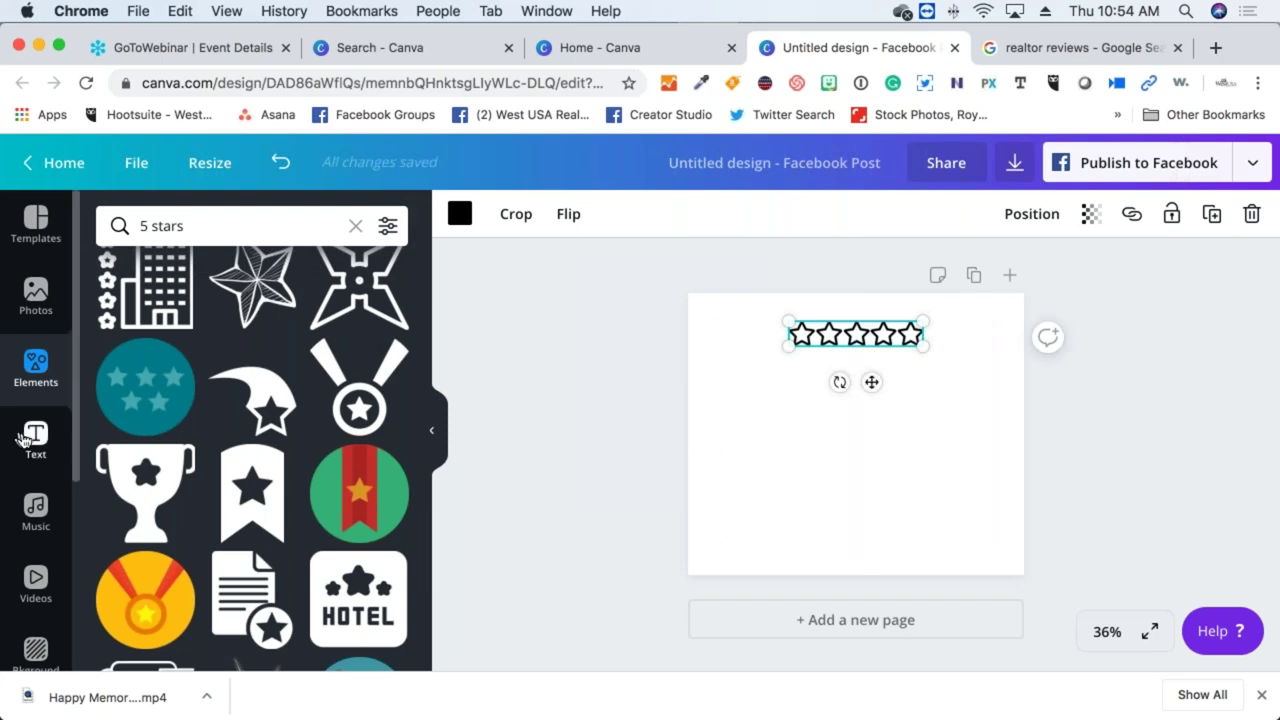
Add a subheading text box containing three lines of placeholder review text
click(34, 437)
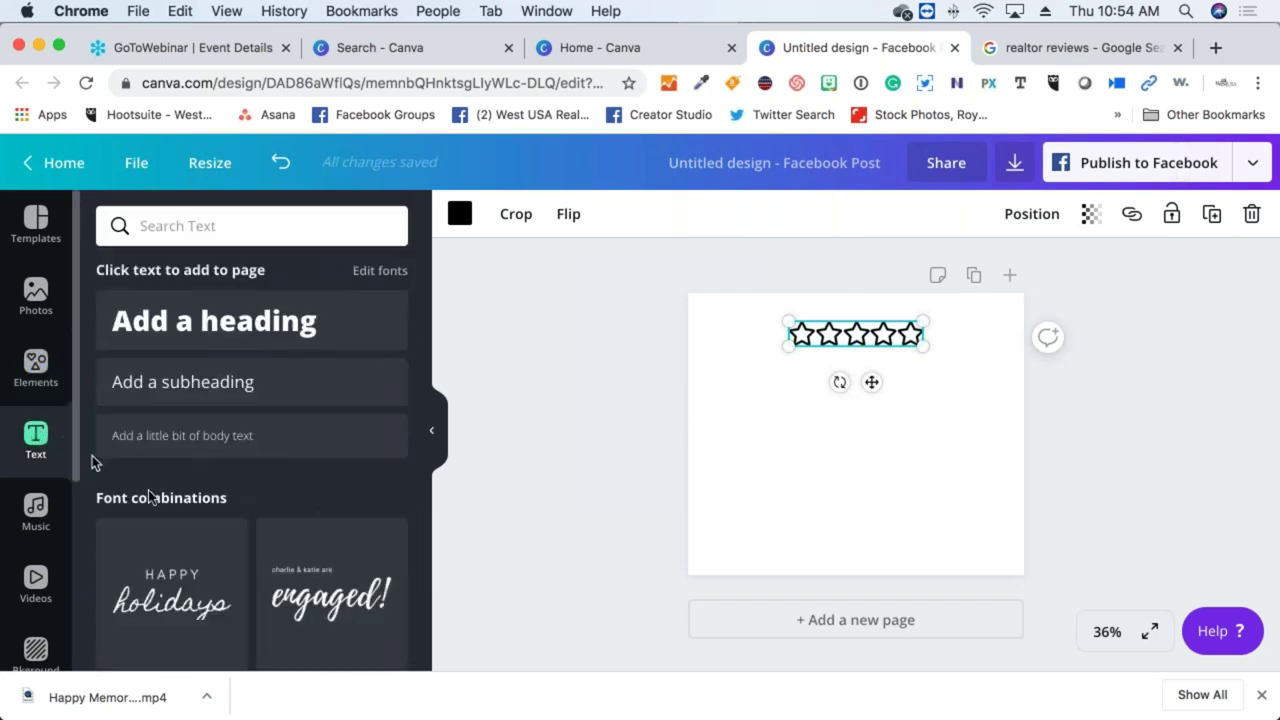
click(209, 389)
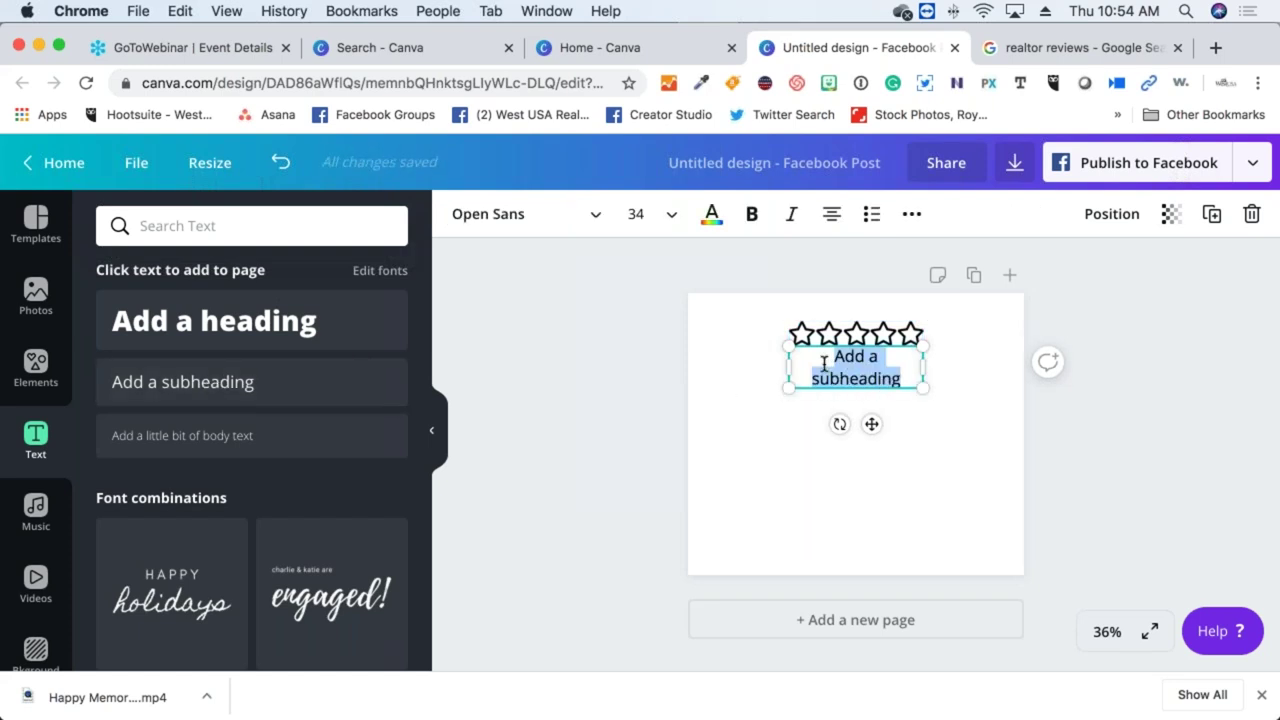
text(jcnleijncliencninvi)
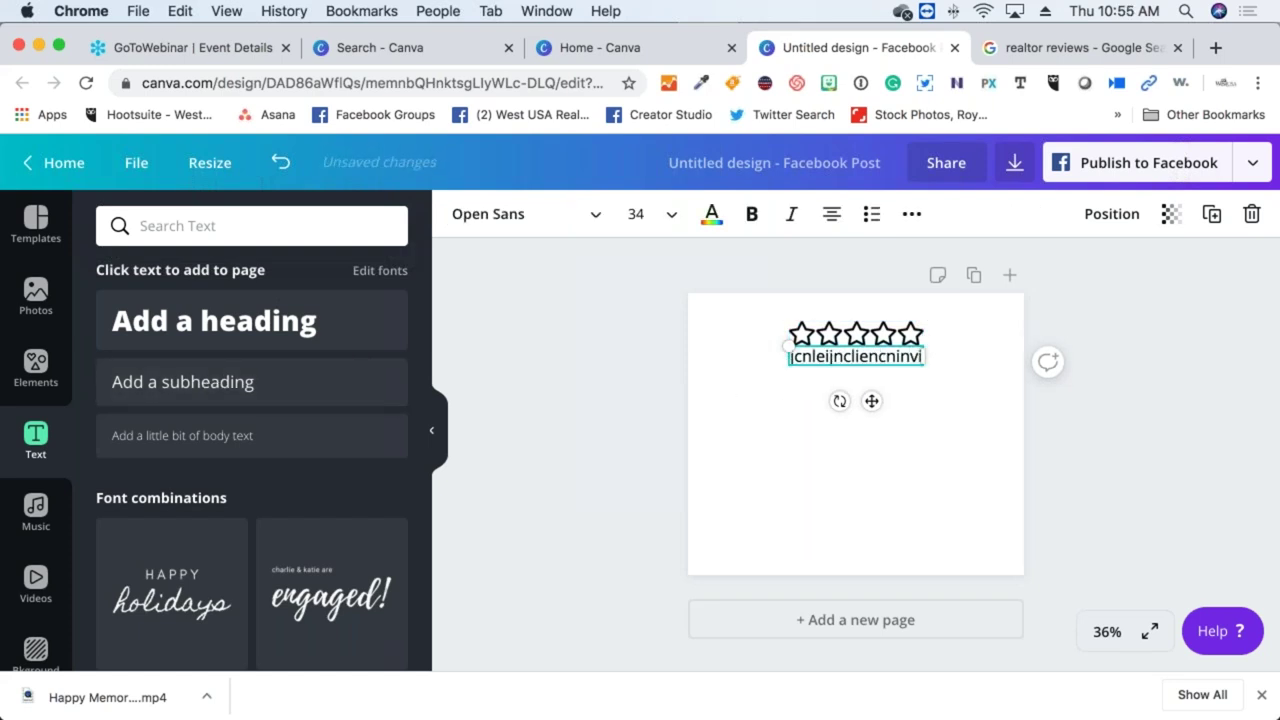
key(Return)
key(Return)
text(ndeicvnwenciencin)
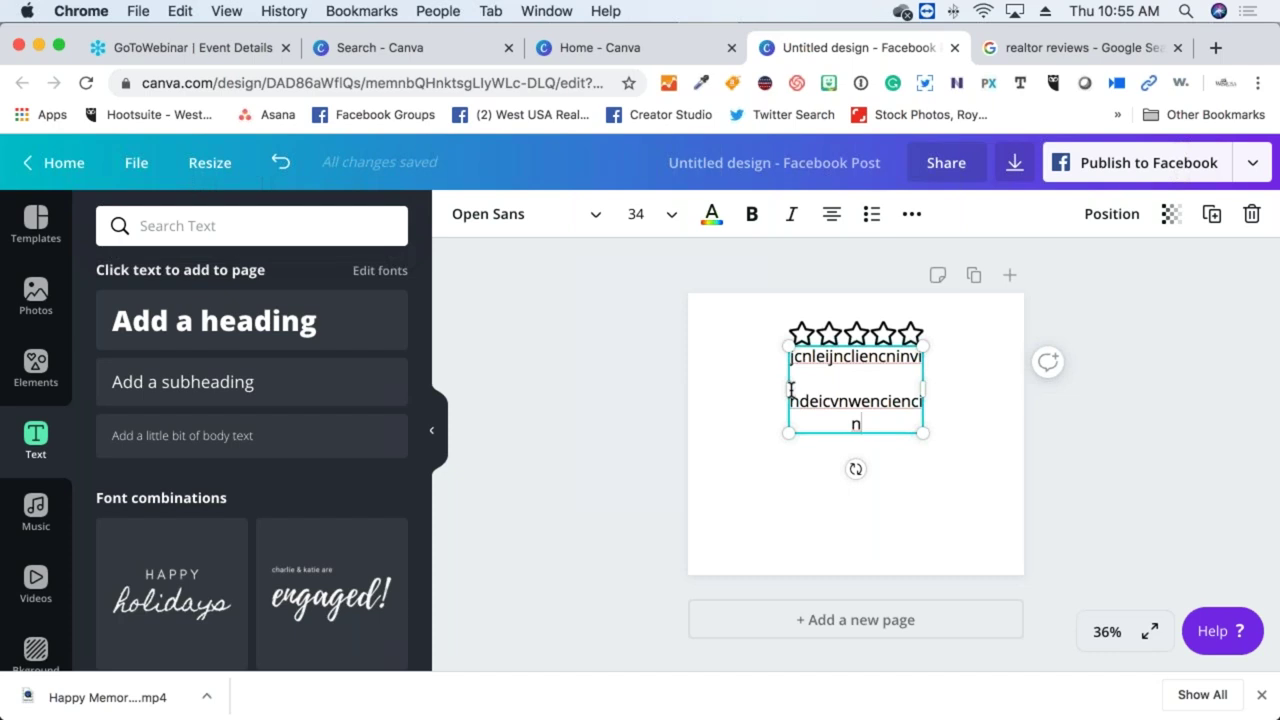
key(BackSpace)
key(BackSpace)
key(BackSpace)
key(BackSpace)
key(BackSpace)
key(BackSpace)
key(BackSpace)
key(BackSpace)
key(BackSpace)
key(BackSpace)
key(BackSpace)
key(BackSpace)
key(BackSpace)
key(BackSpace)
key(BackSpace)
key(BackSpace)
key(BackSpace)
key(BackSpace)
key(BackSpace)
key(Return)
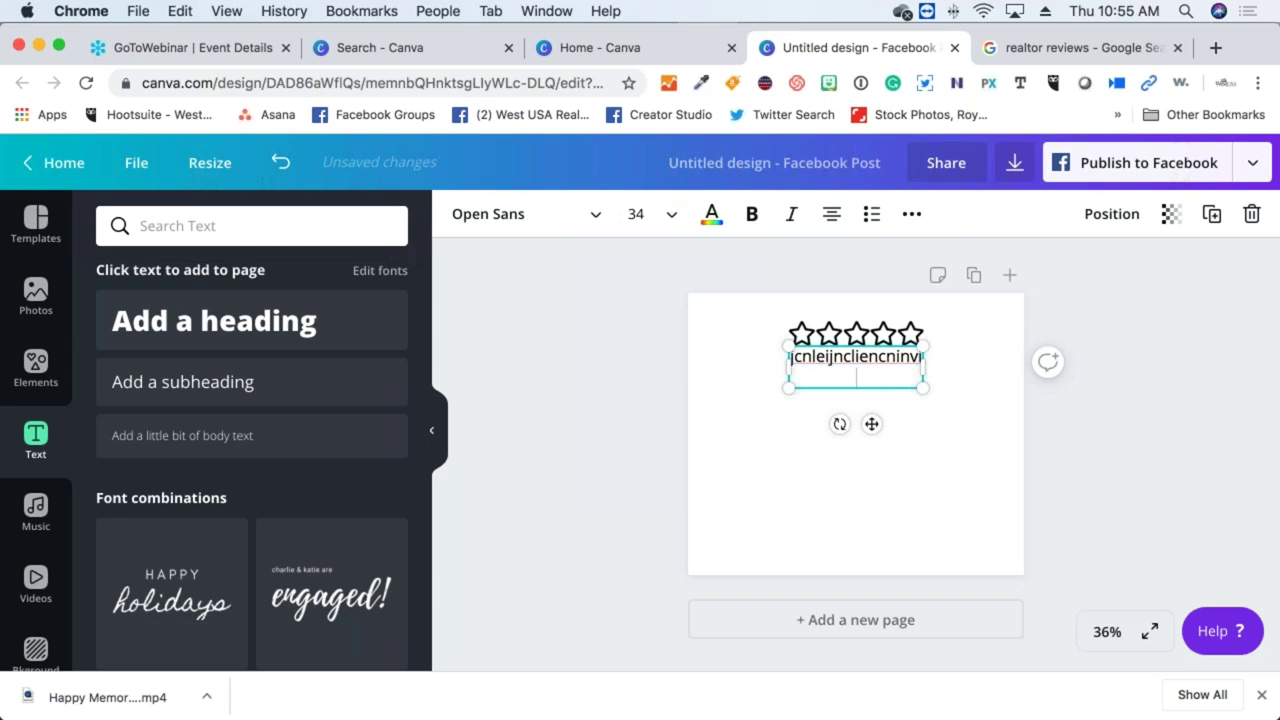
text(jdcjleljcdjendc)
key(Return)
text(jdlcjnl2incin3)
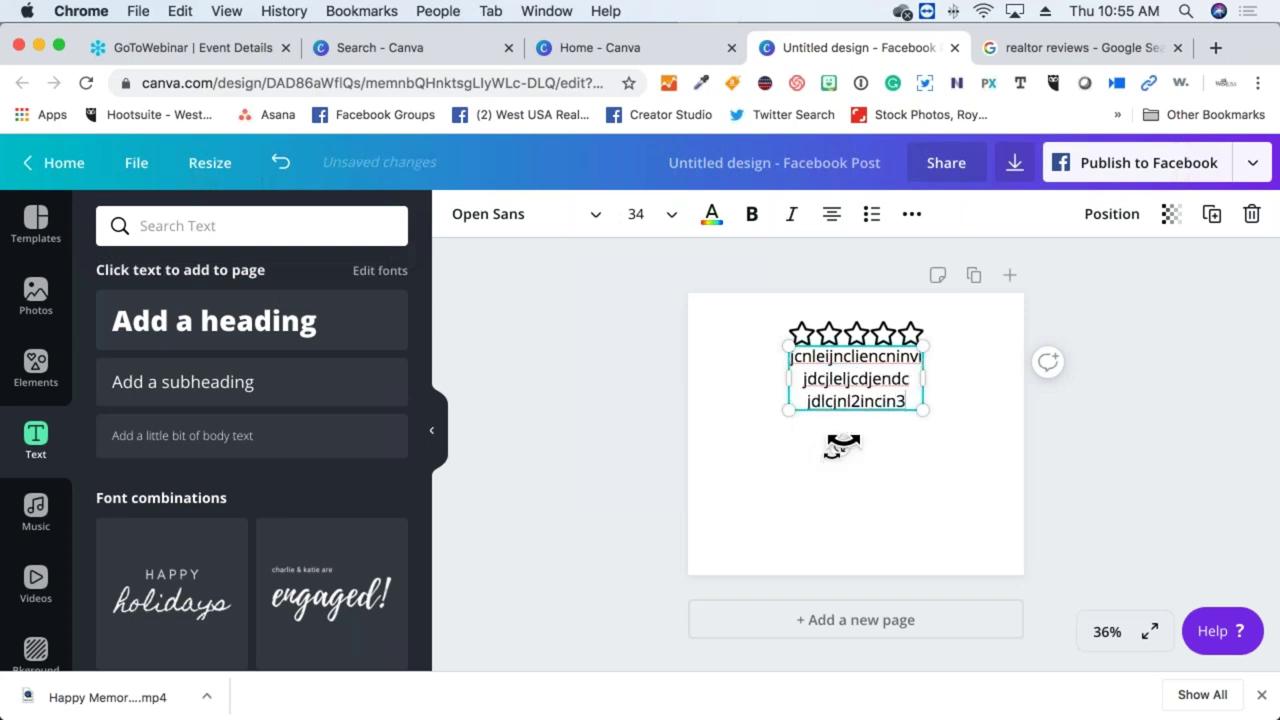
Centre the review text below the stars and widen it almost edge to edge
click(956, 362)
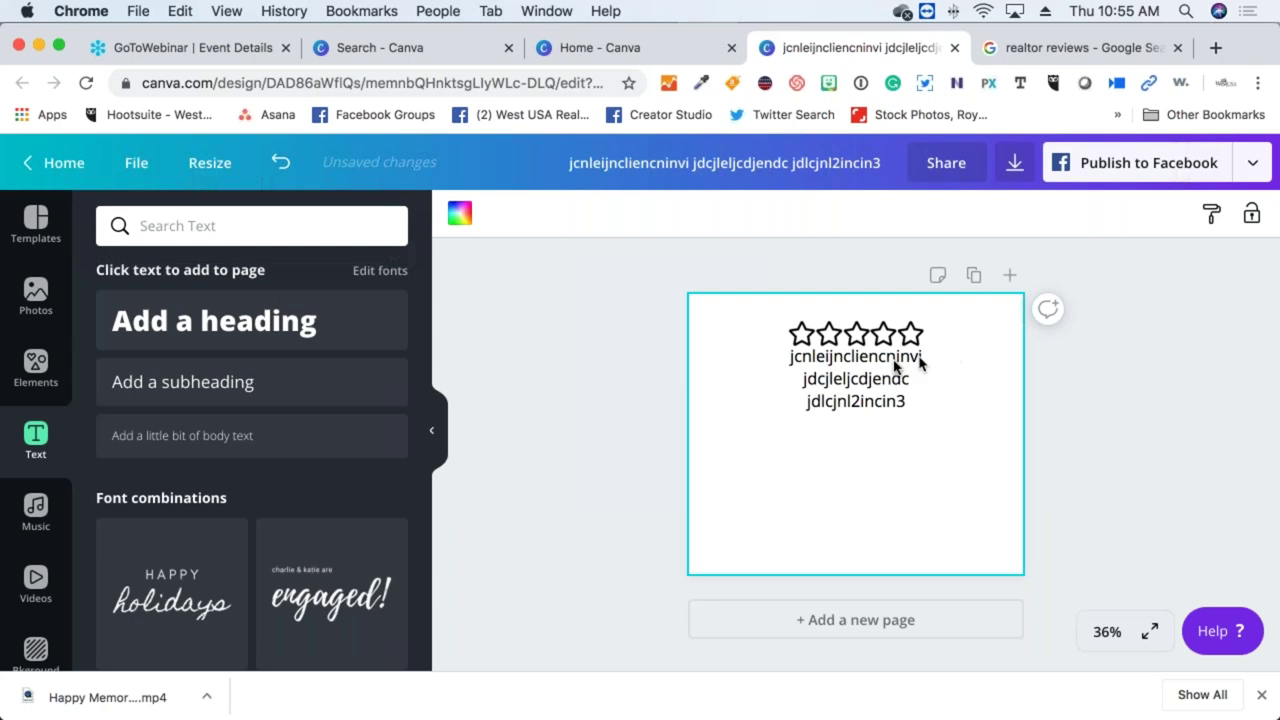
click(866, 376)
drag(868, 391, 865, 436)
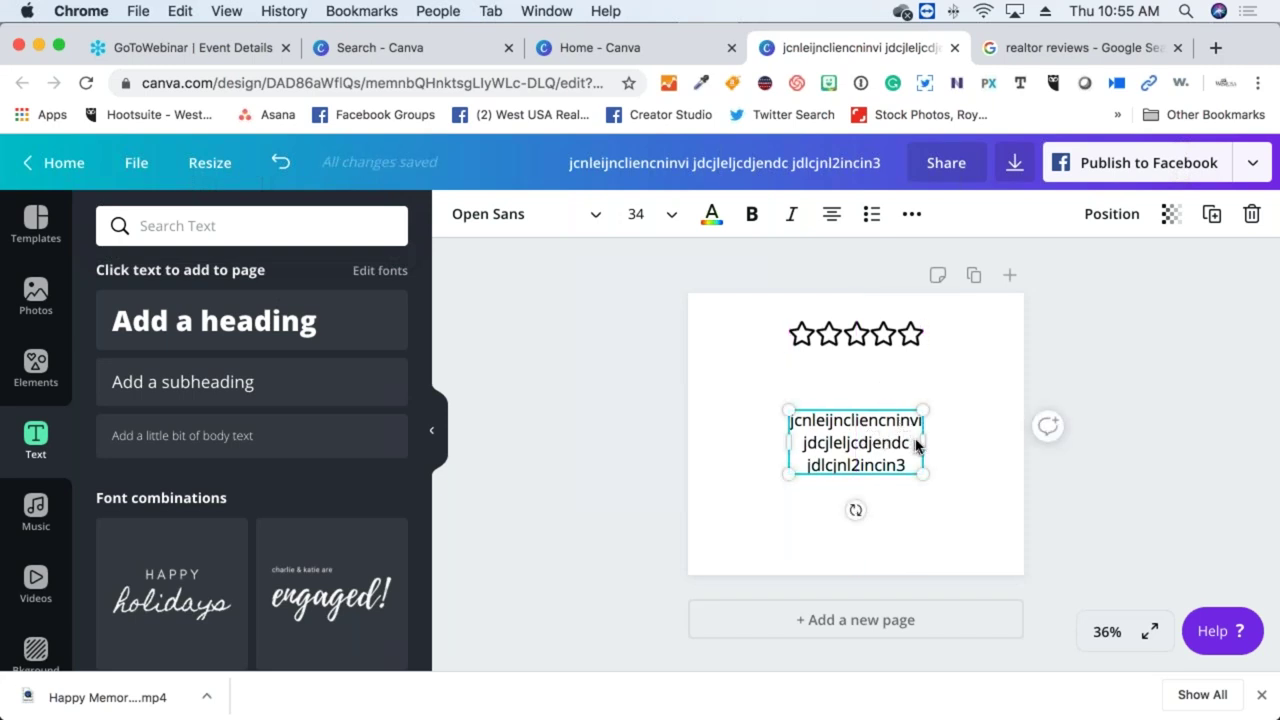
drag(922, 439, 1021, 443)
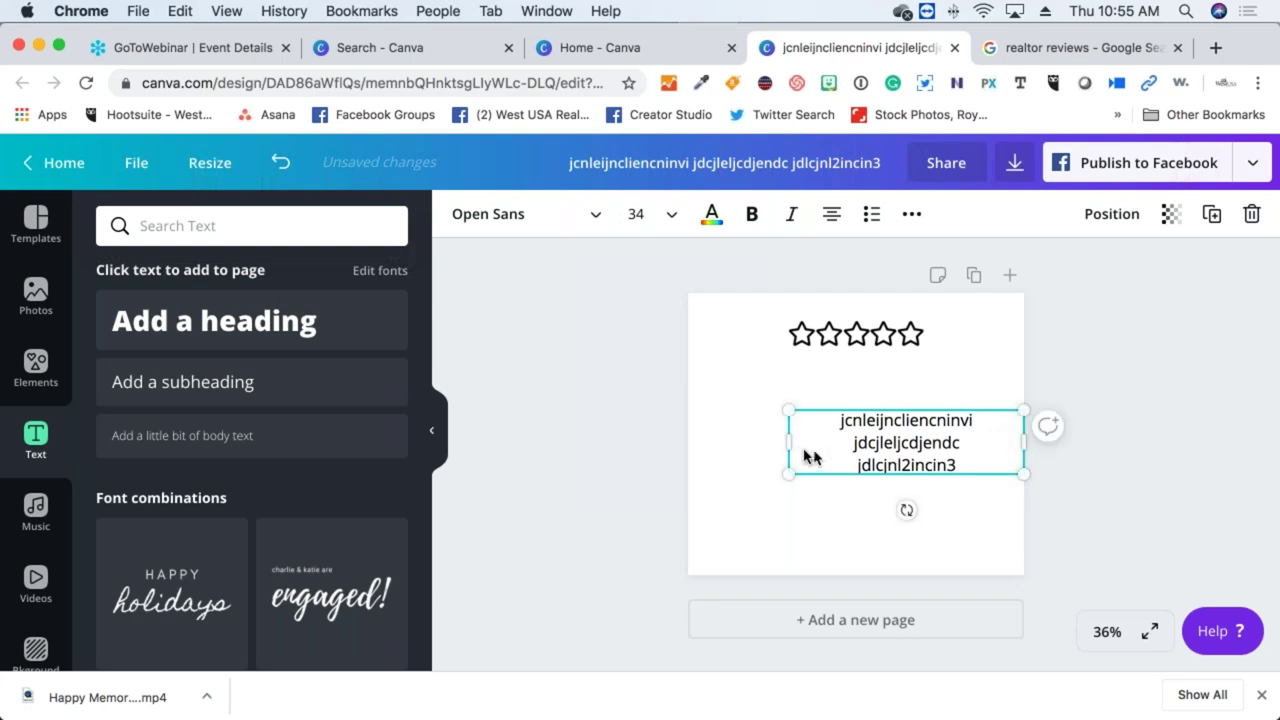
drag(787, 441, 712, 443)
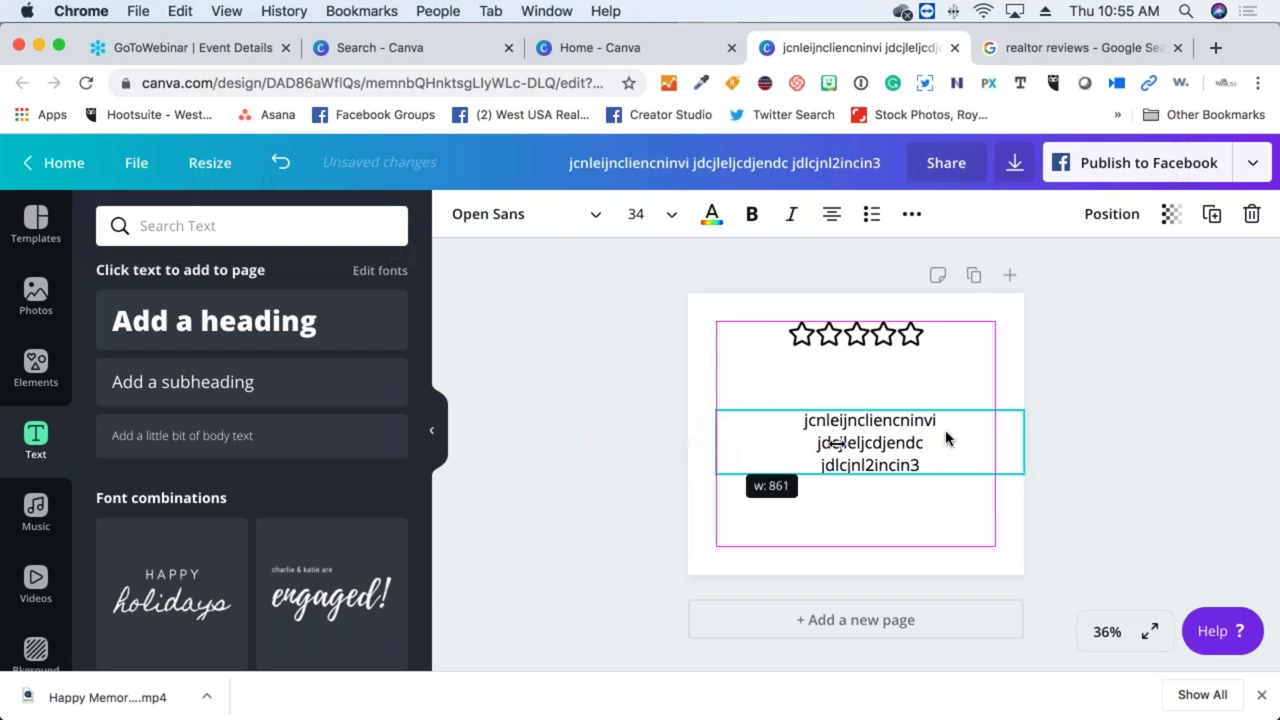
drag(868, 442, 856, 431)
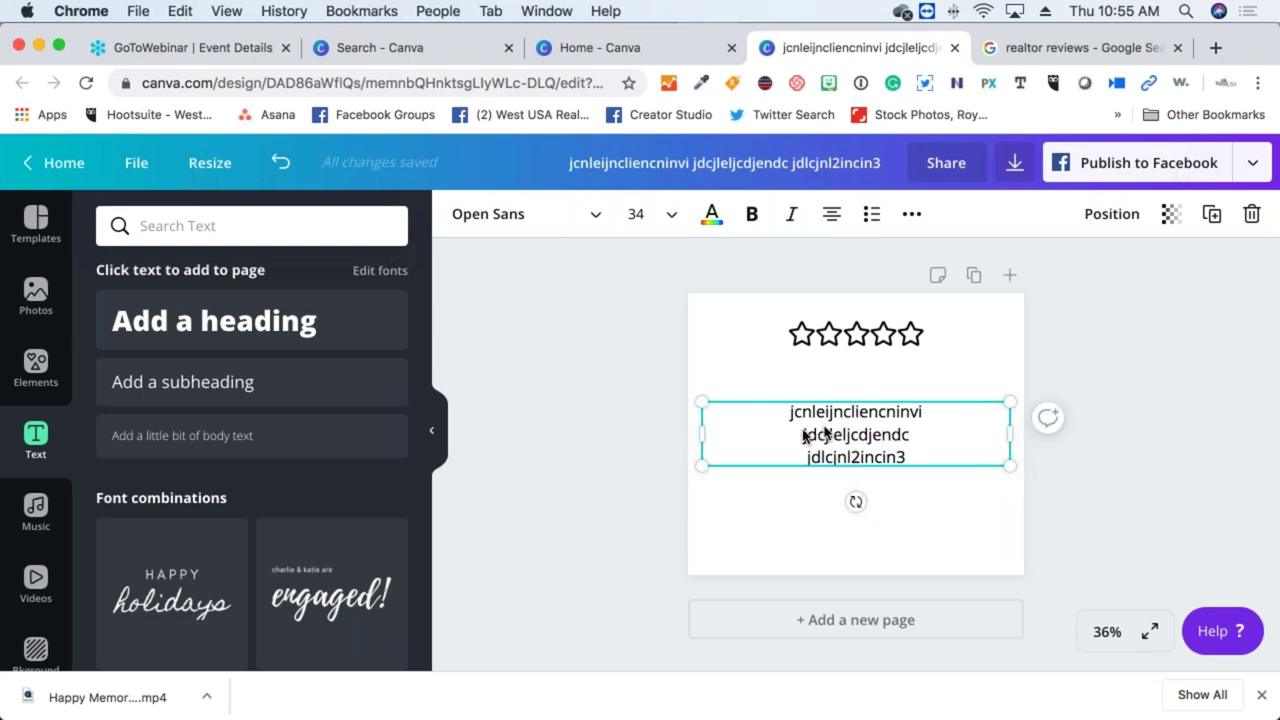
Add a heading reading 'What Our Clients Are Saying'
click(188, 340)
text(What IO)
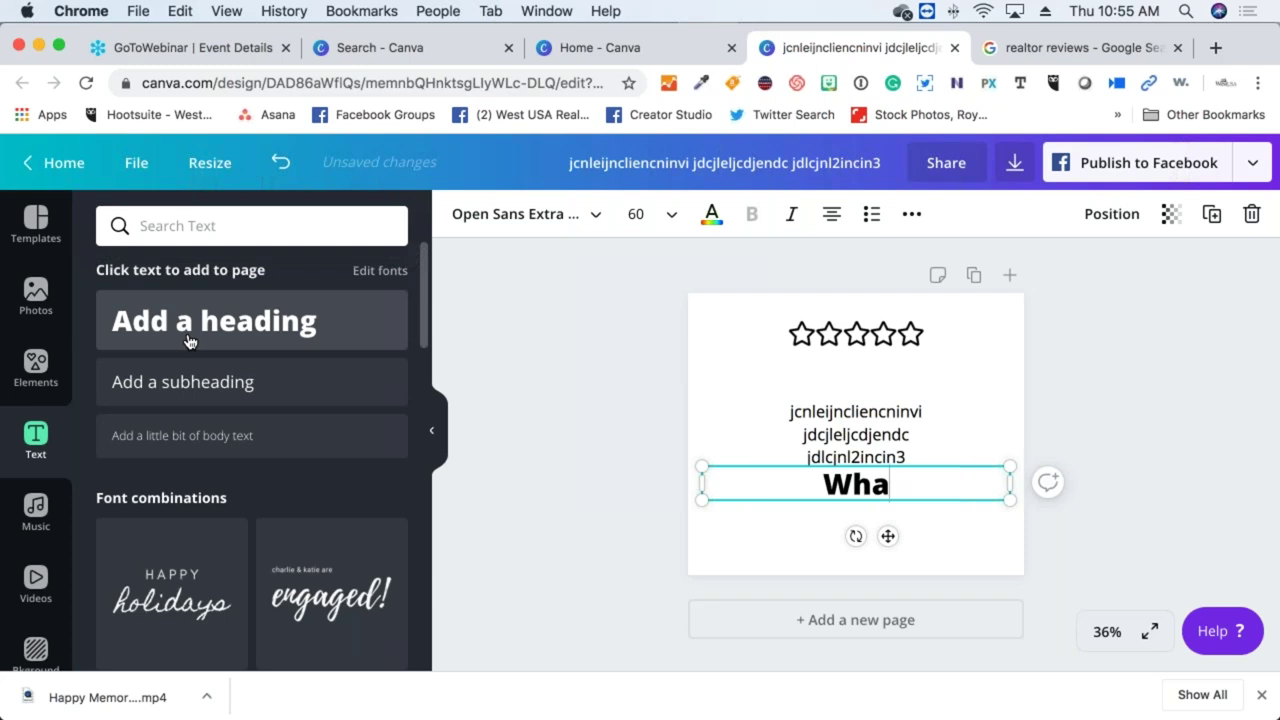
key(BackSpace)
key(BackSpace)
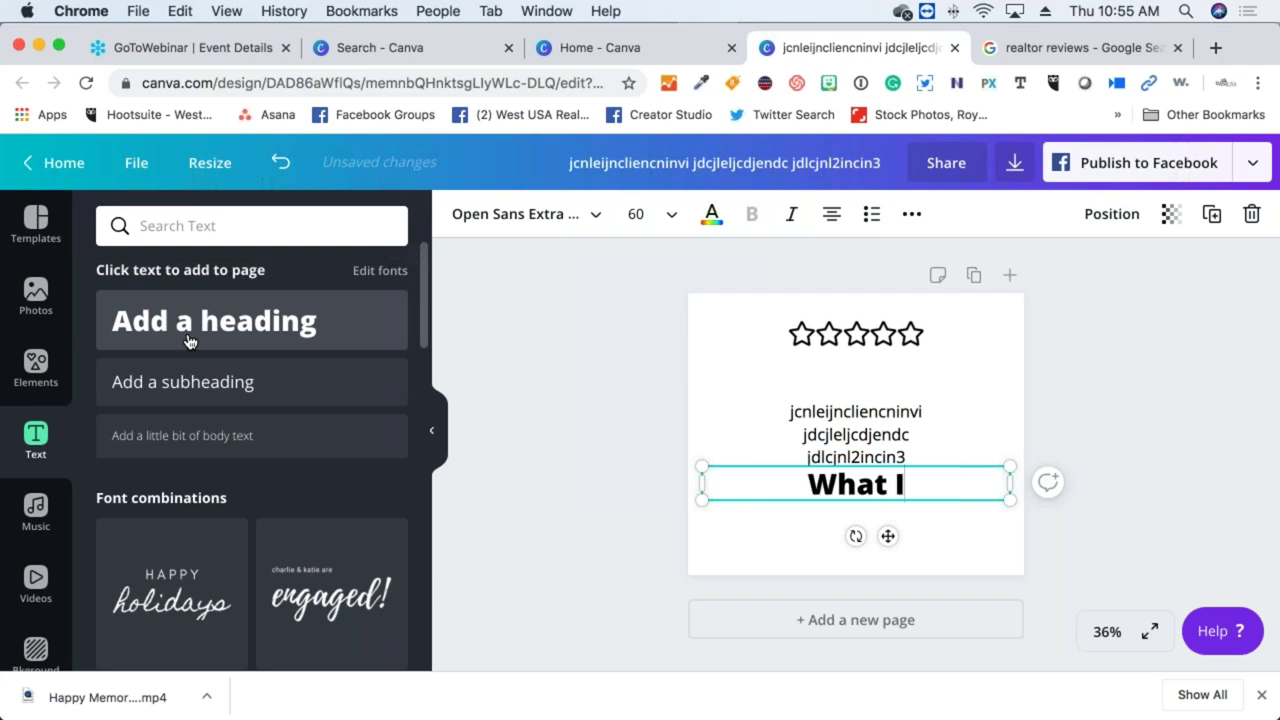
text(Our)
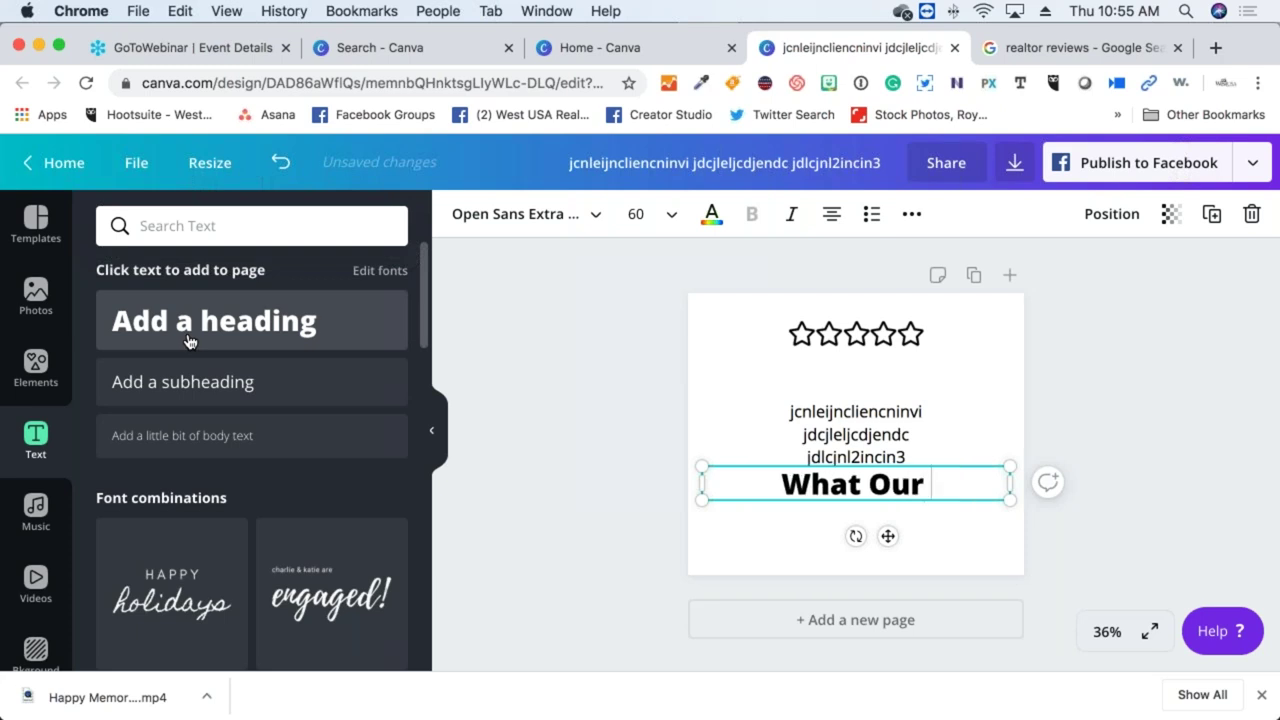
text( Clie)
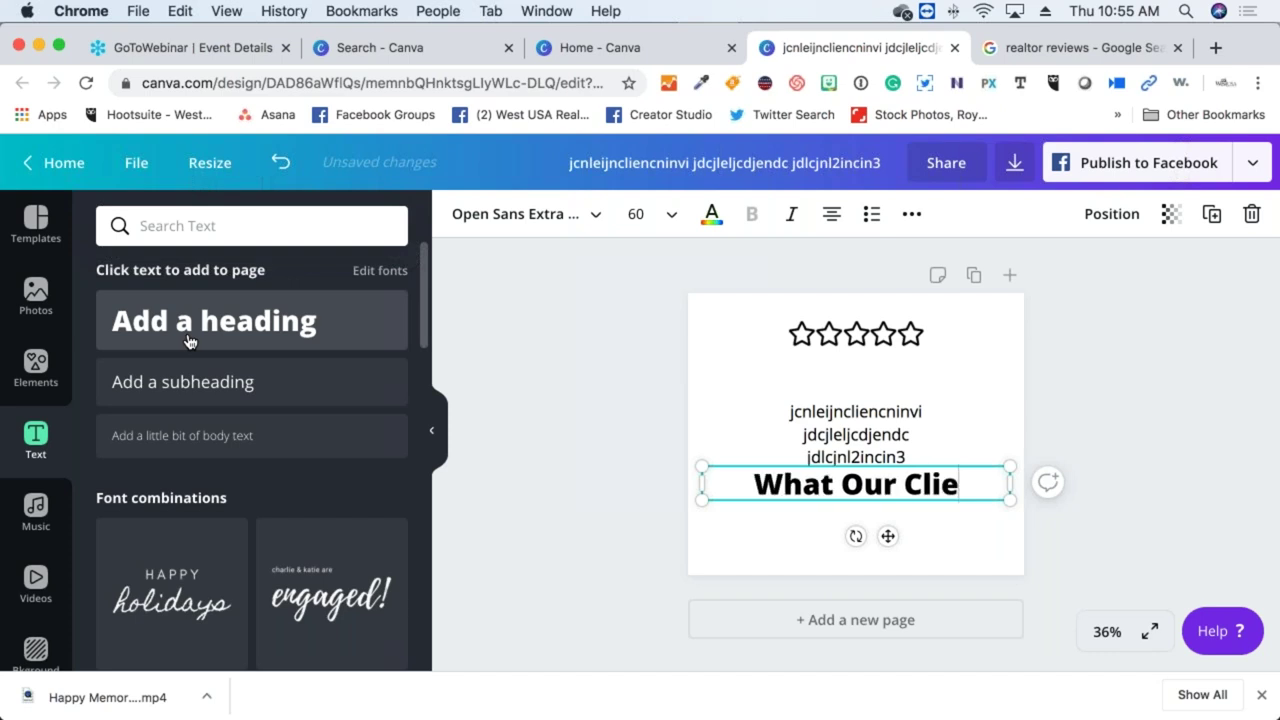
text(nts Are )
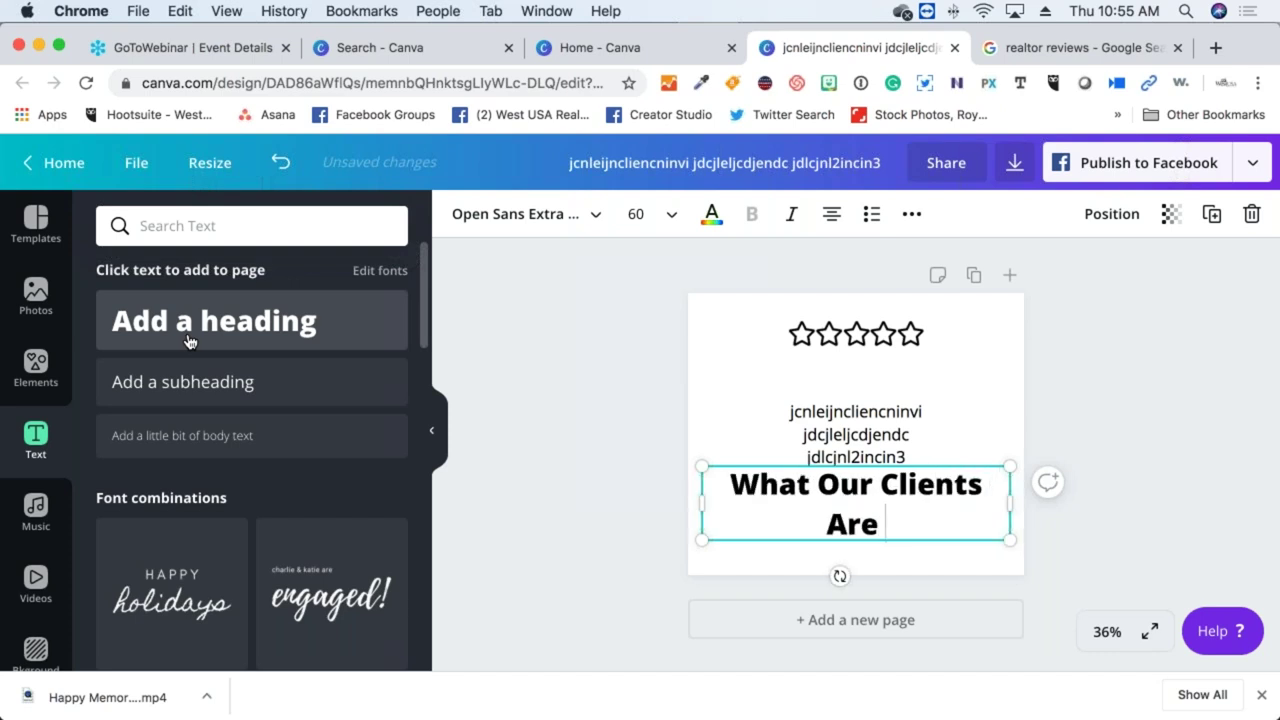
text(Saying)
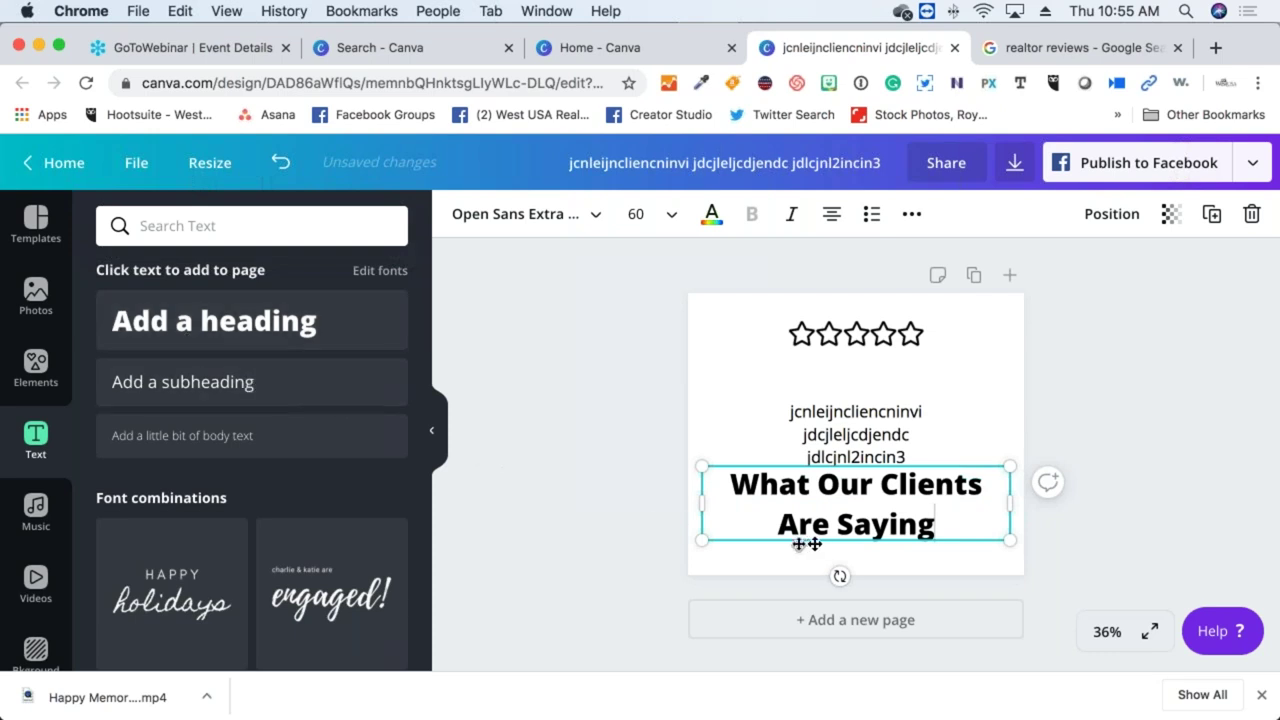
Set the heading to size 28 and move it just below the stars
drag(727, 477, 960, 530)
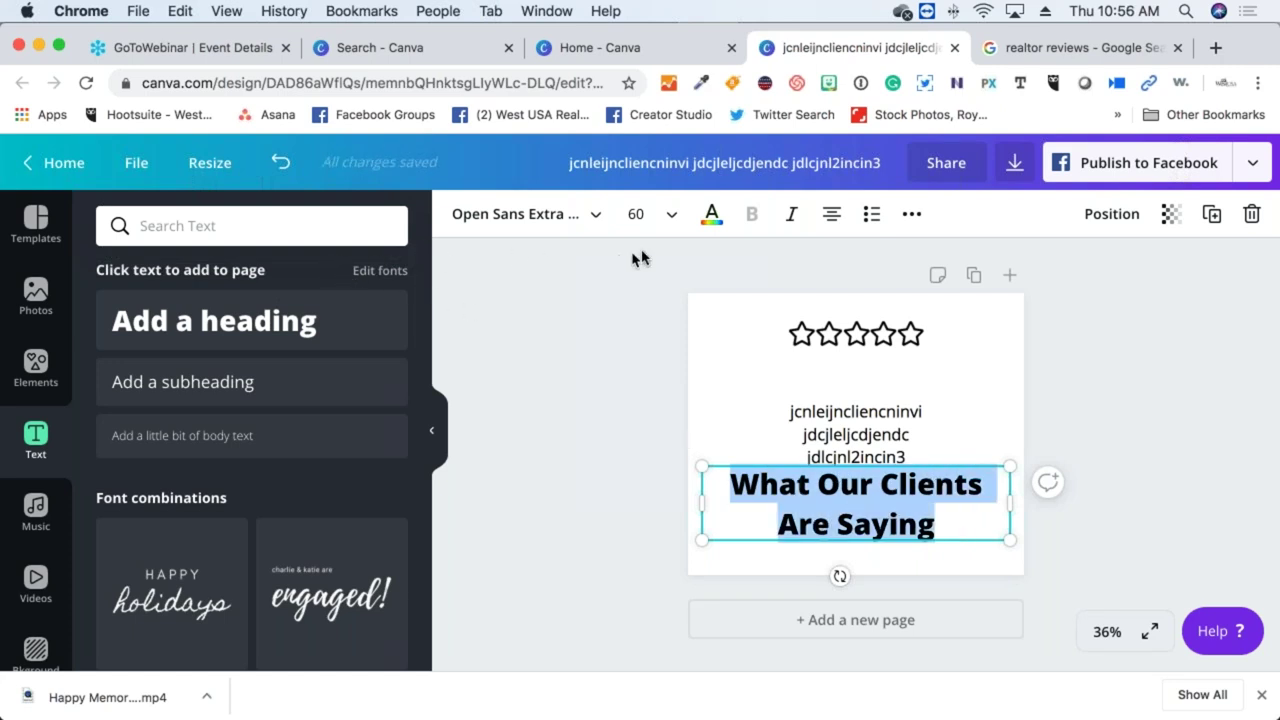
click(672, 217)
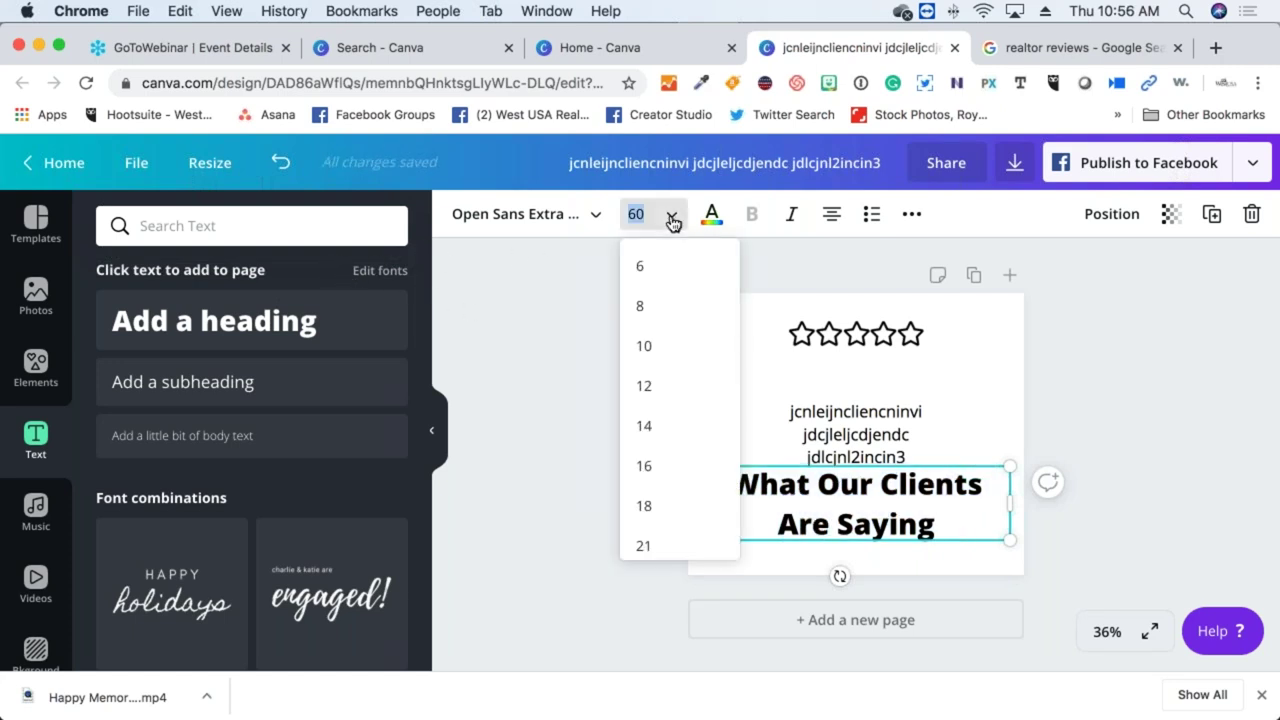
scroll(672, 520, down, 3)
scroll(666, 490, down, 2)
click(643, 318)
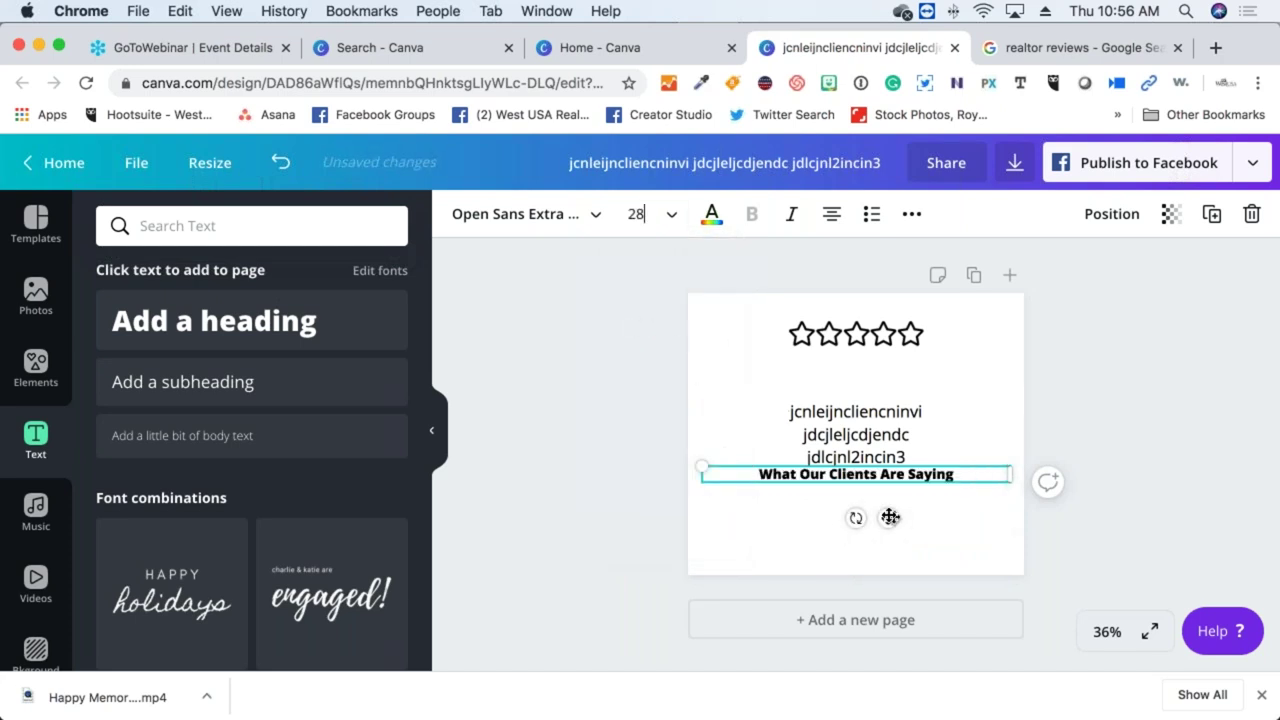
drag(887, 516, 885, 407)
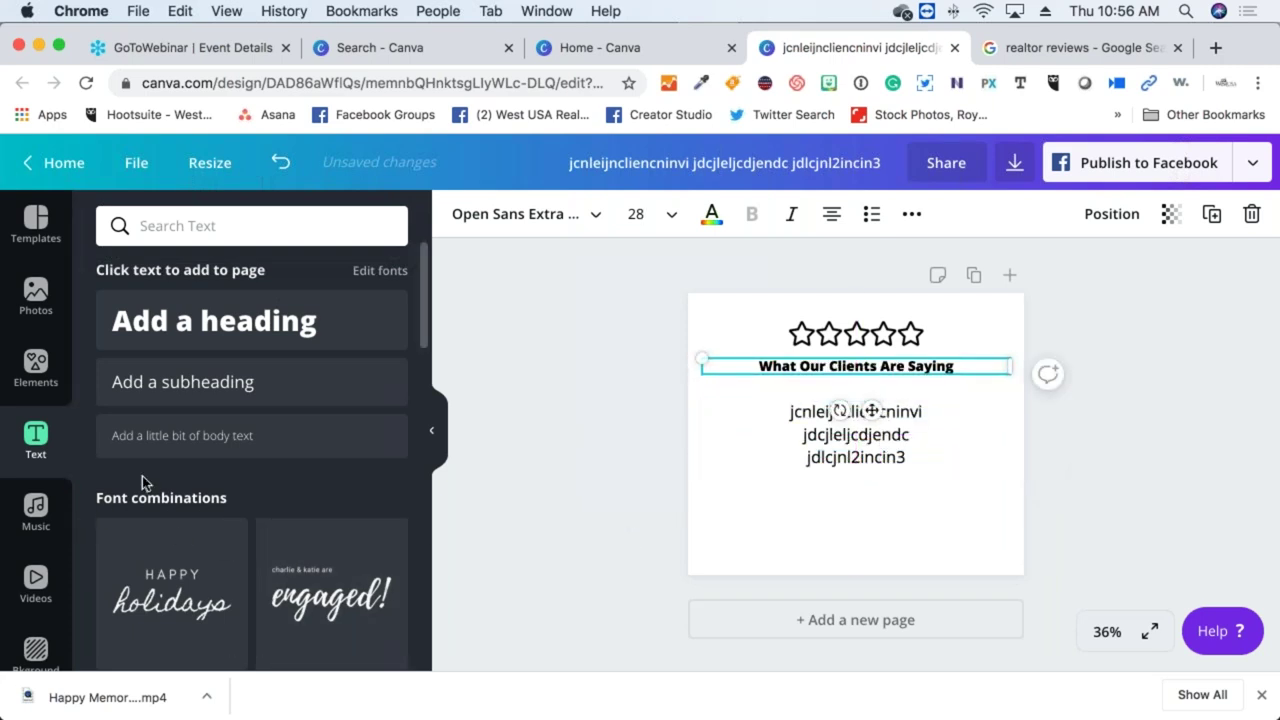
scroll(85, 515, down, 3)
scroll(44, 608, down, 3)
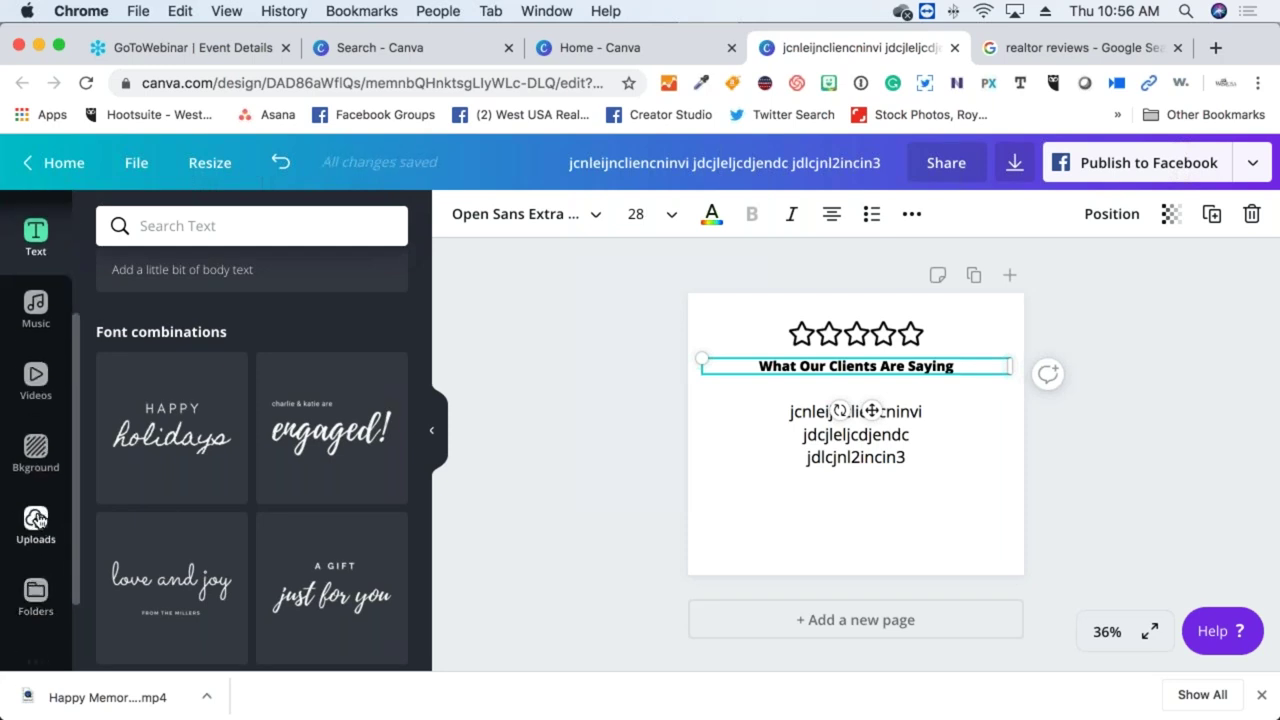
Add the man's photo from Uploads and move it lower on the page
click(36, 520)
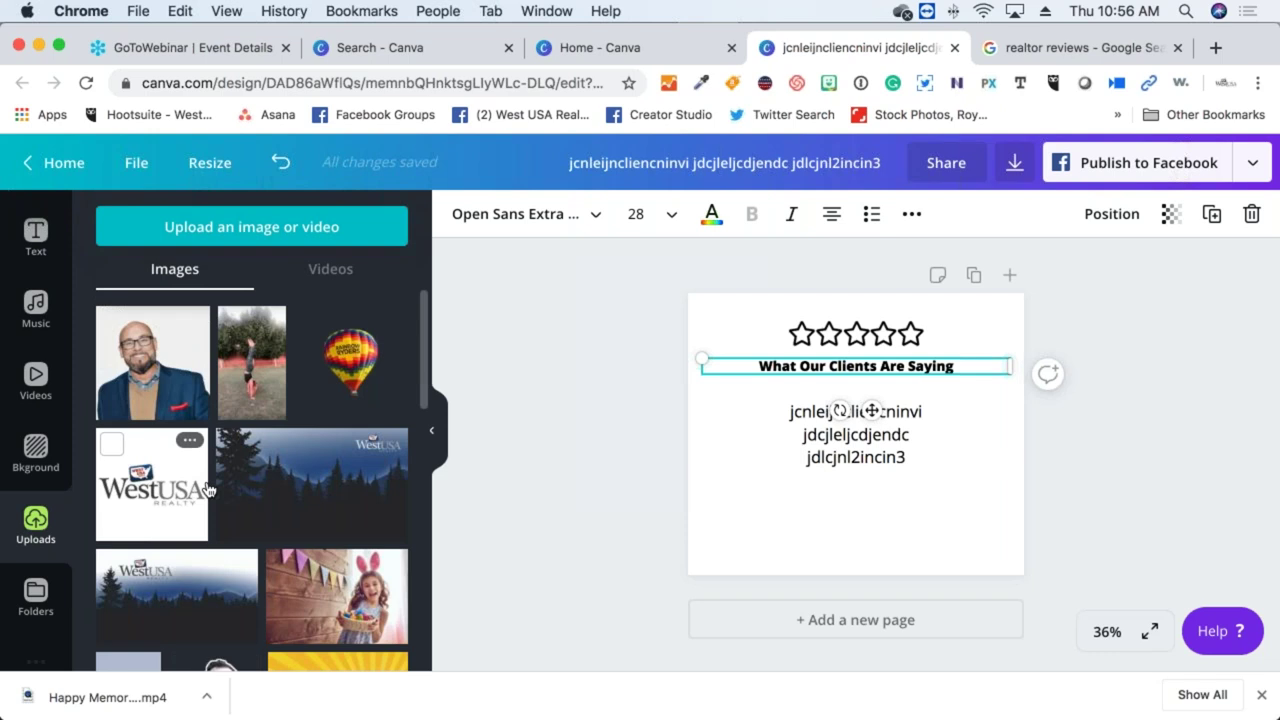
scroll(304, 476, down, 2)
scroll(304, 476, up, 2)
click(141, 401)
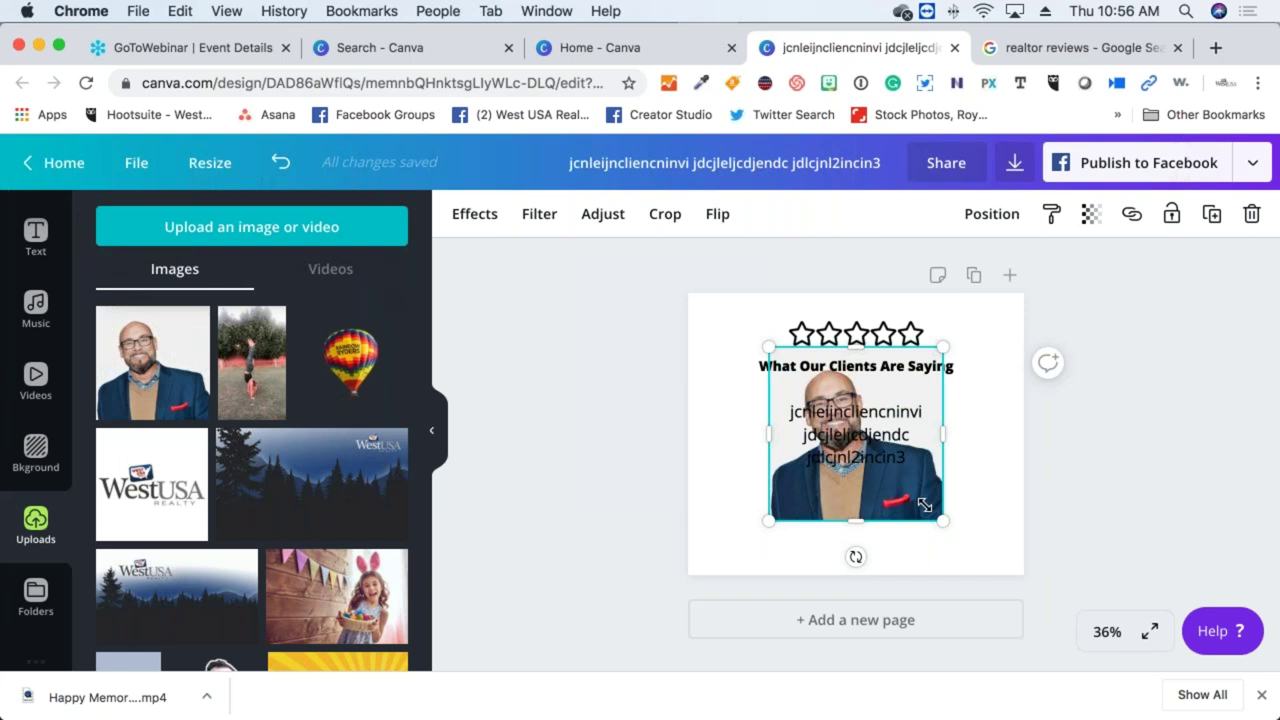
click(891, 563)
click(893, 515)
drag(916, 503, 819, 547)
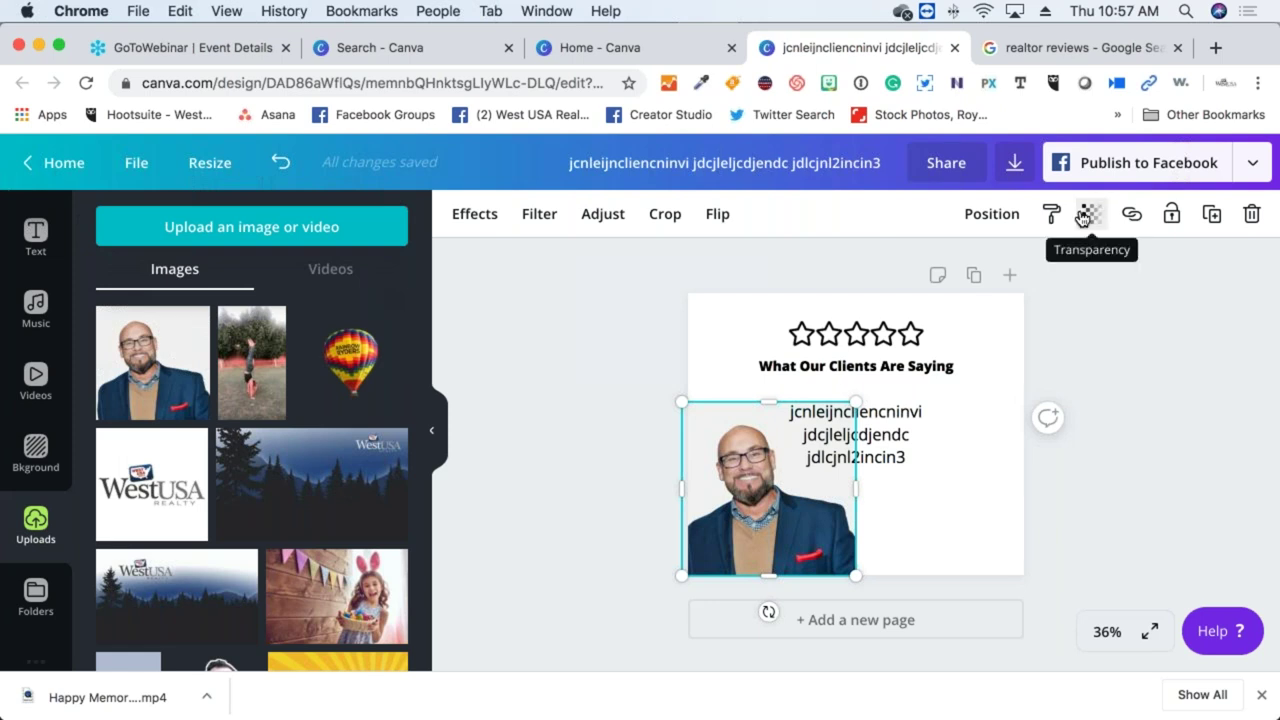
Adjust the photo's transparency with the transparency slider
click(1083, 217)
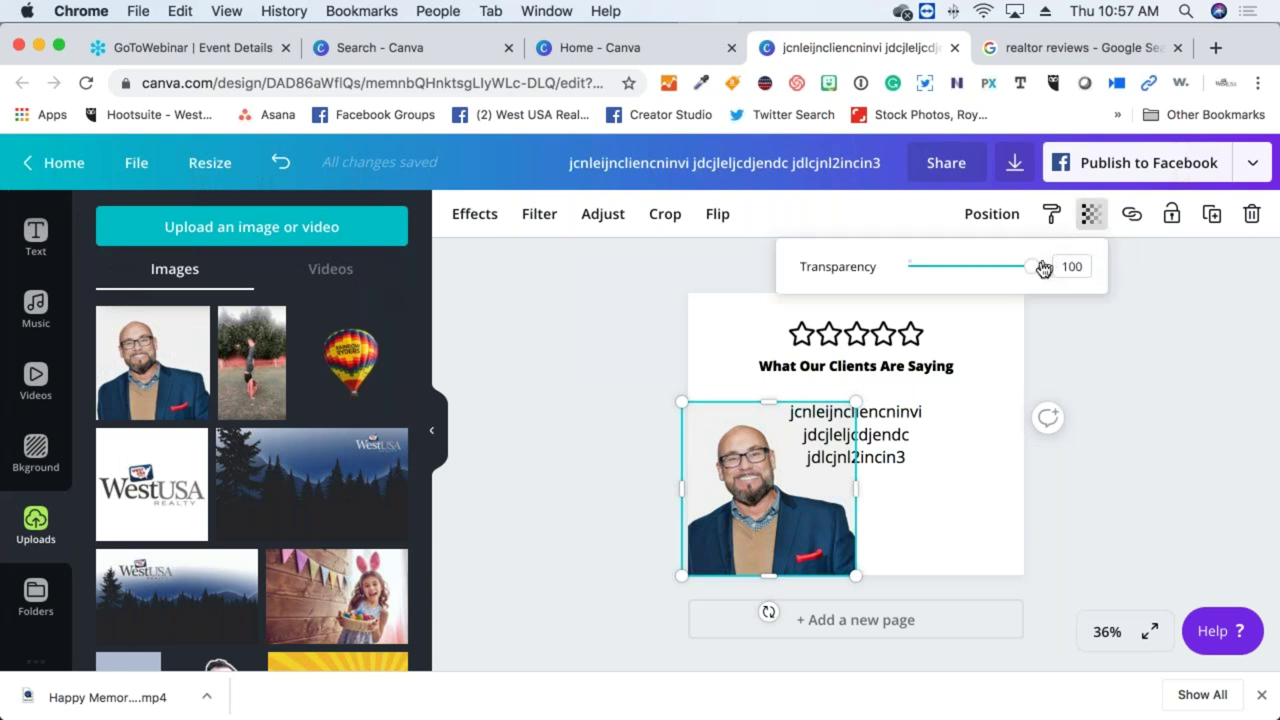
drag(1030, 278, 1103, 271)
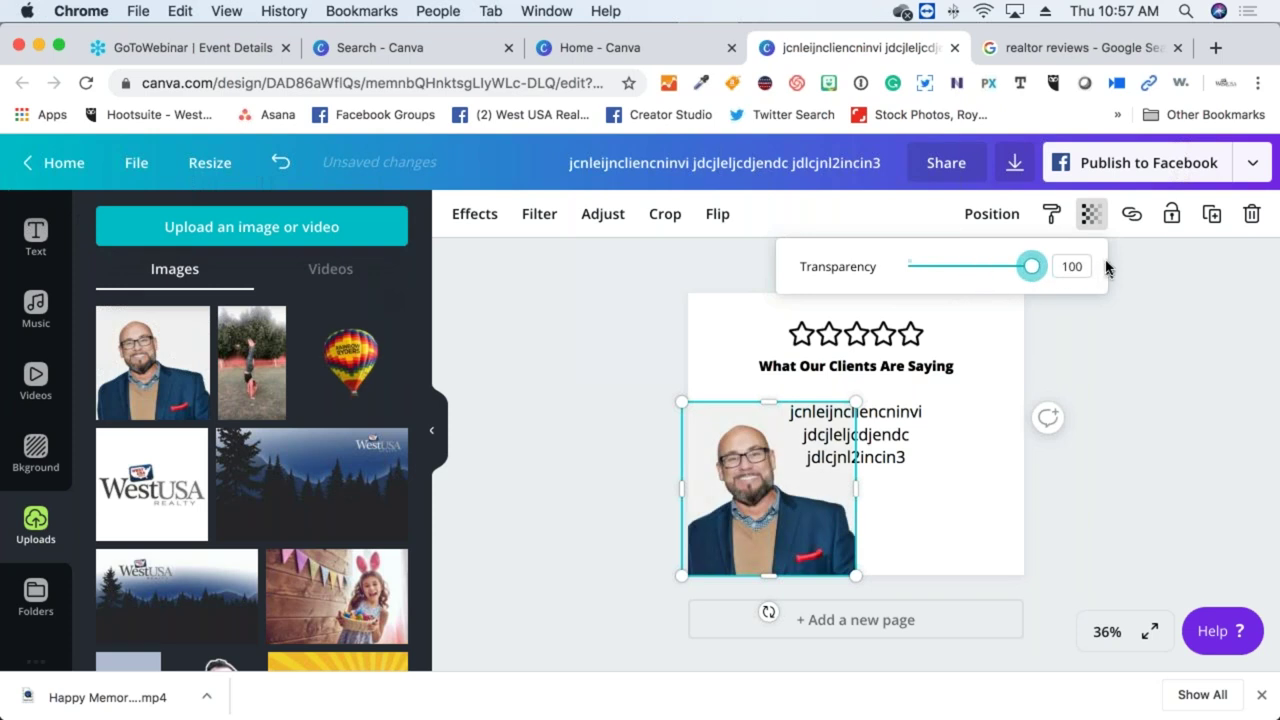
click(1092, 220)
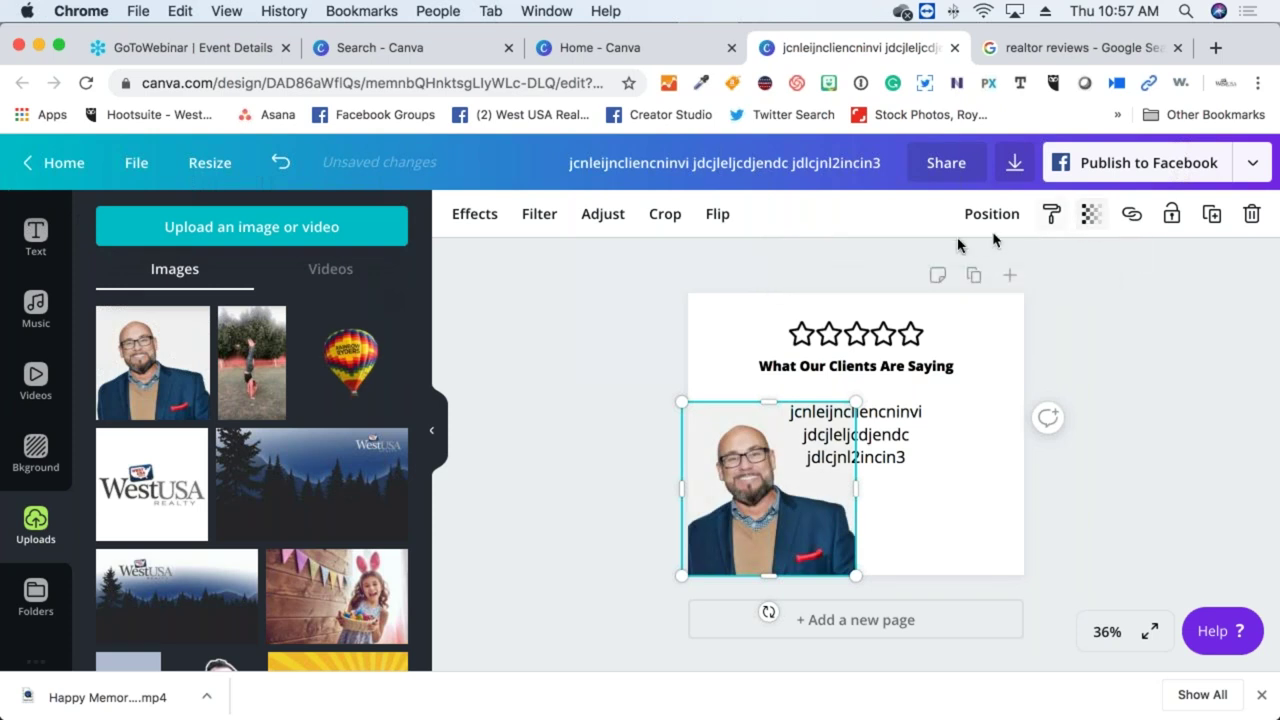
Flip the photo horizontally and move it against the page's left edge
click(717, 216)
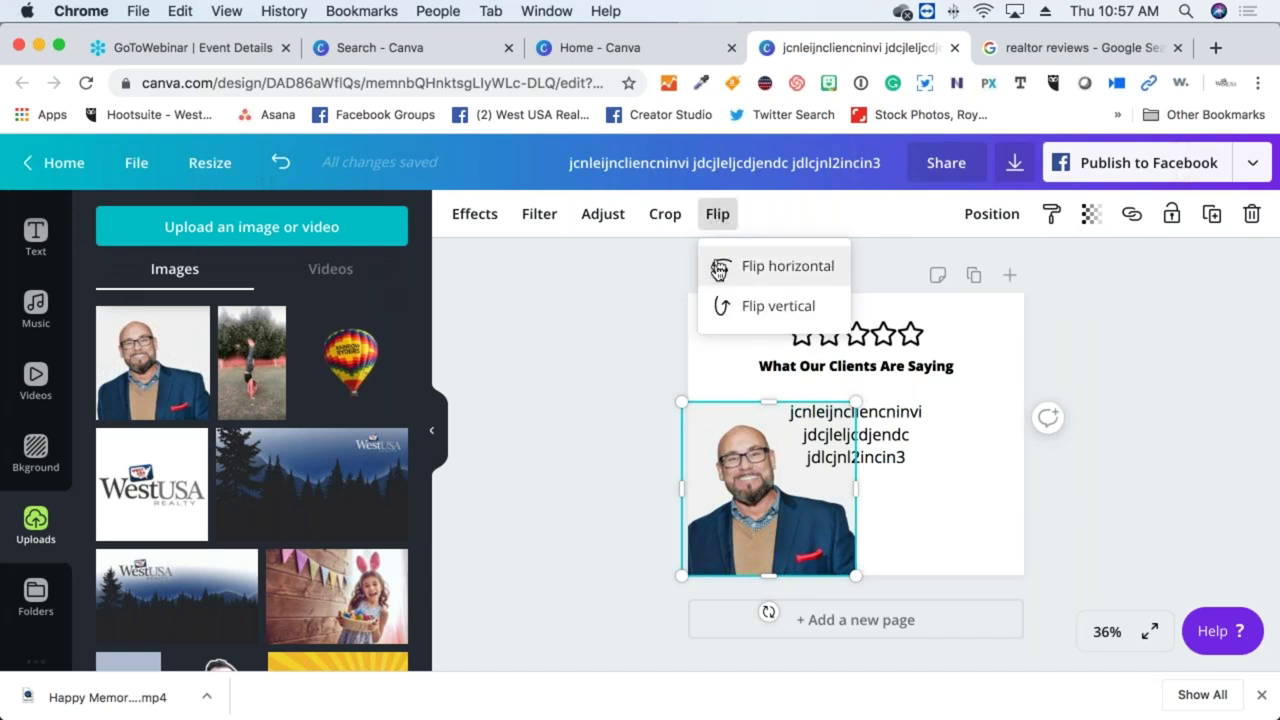
click(725, 270)
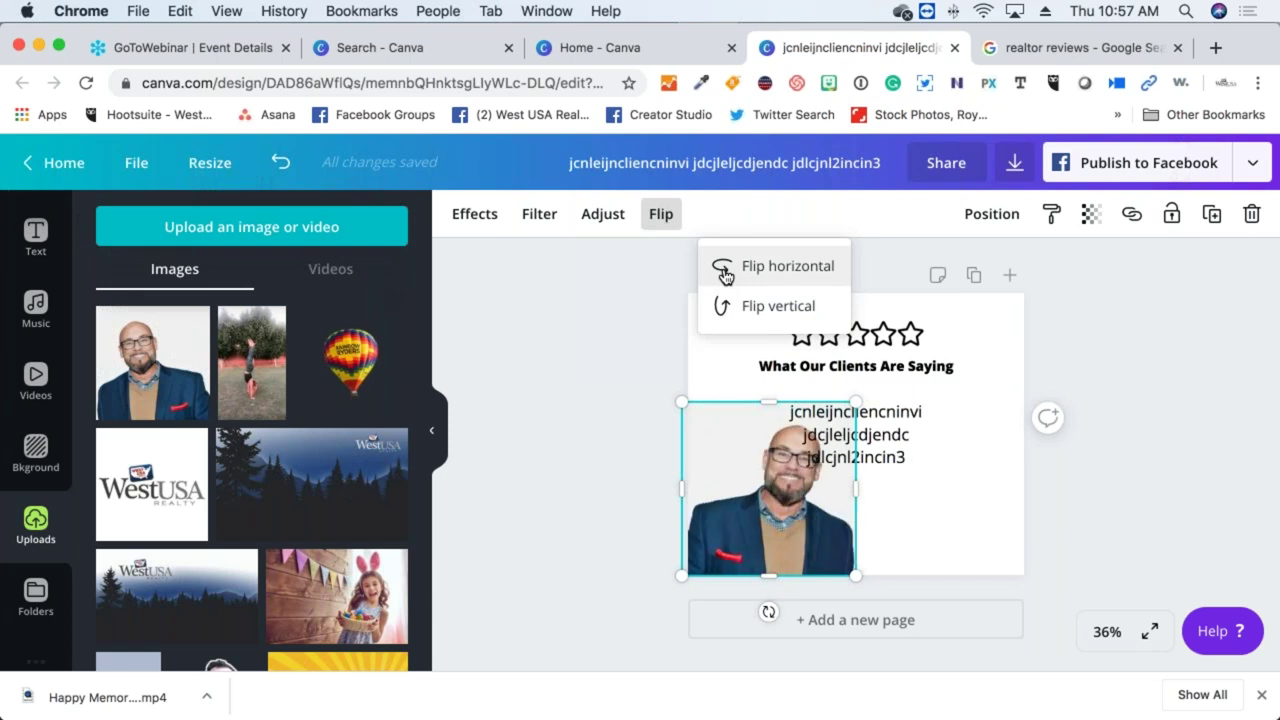
click(777, 538)
drag(777, 538, 744, 533)
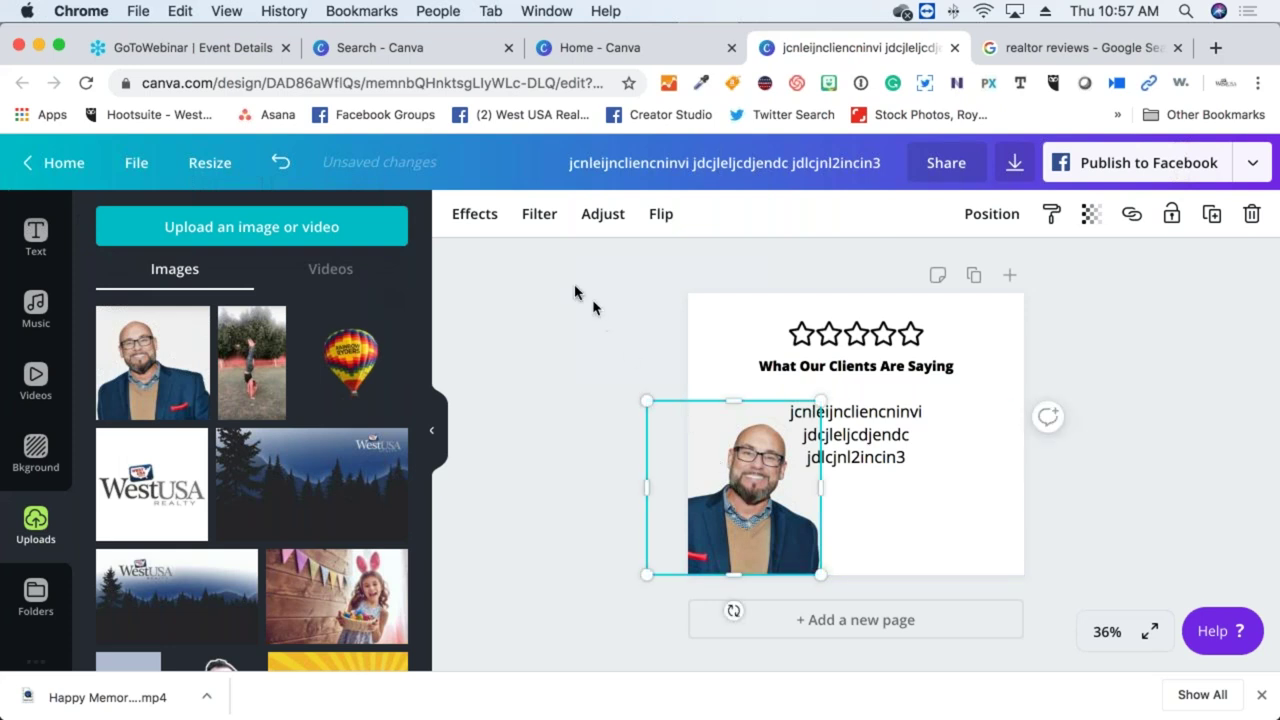
Remove the photo's background with the Background Remover effect
click(485, 214)
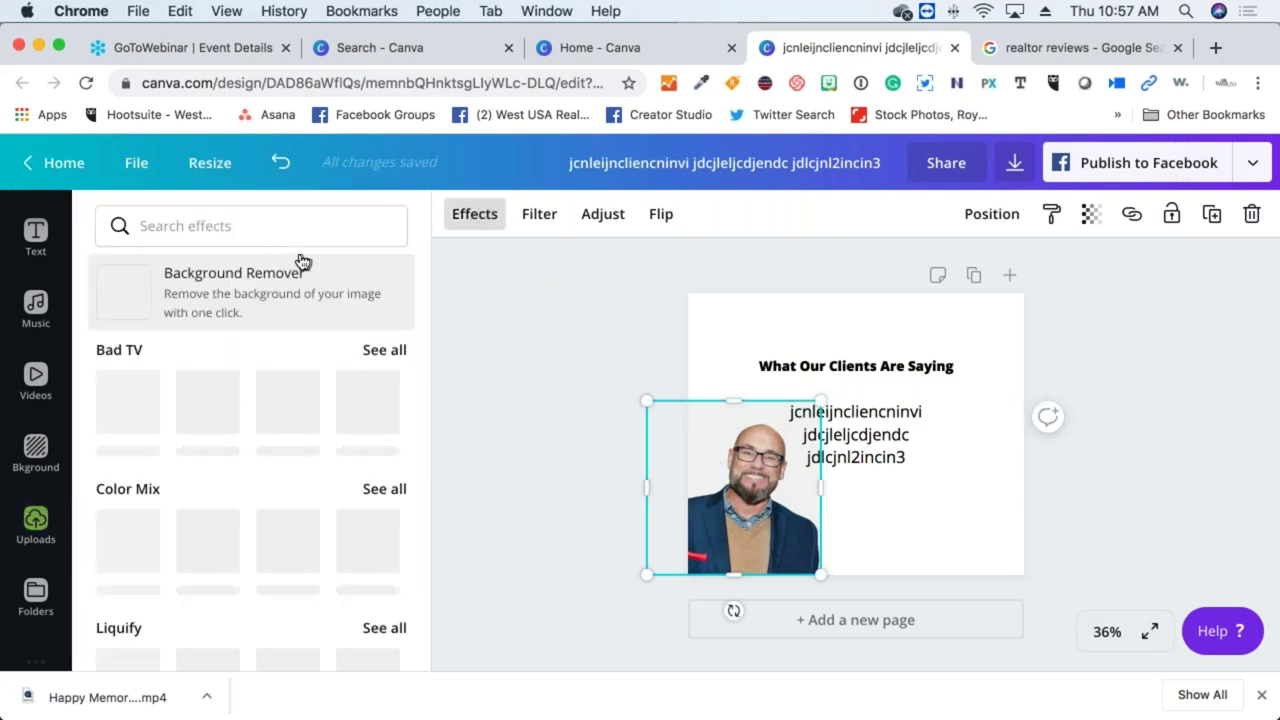
click(227, 297)
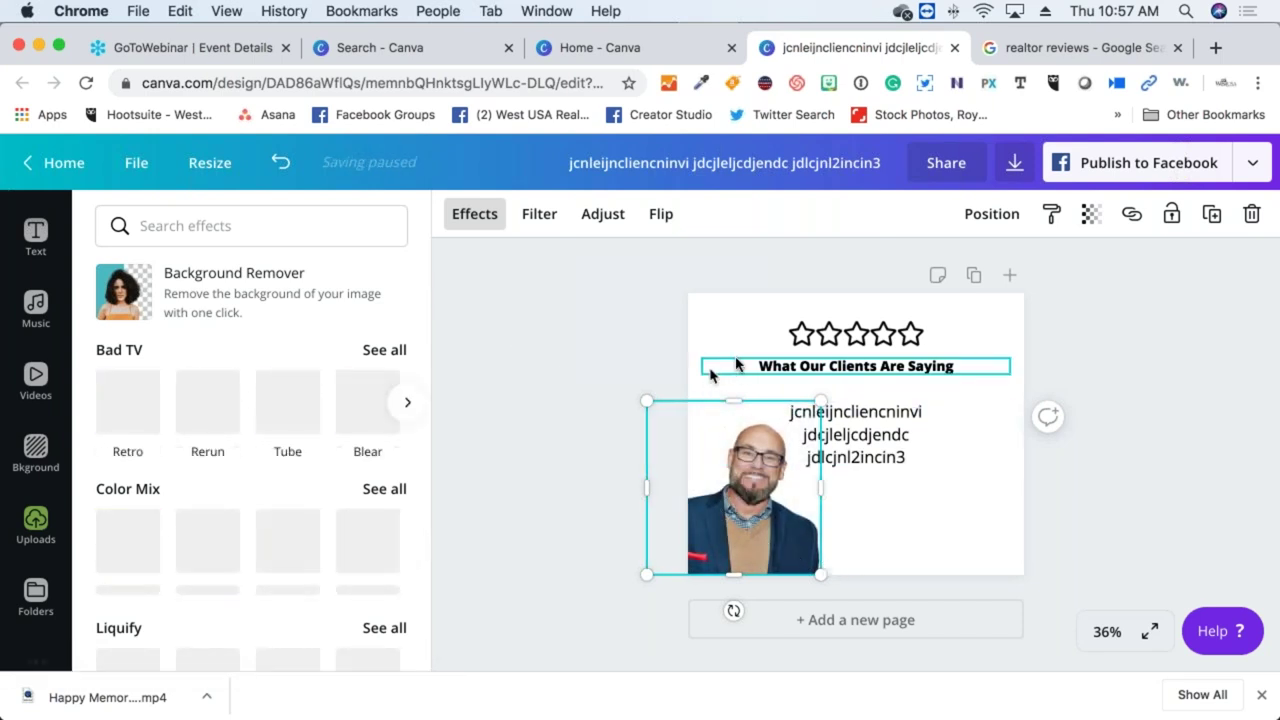
click(803, 340)
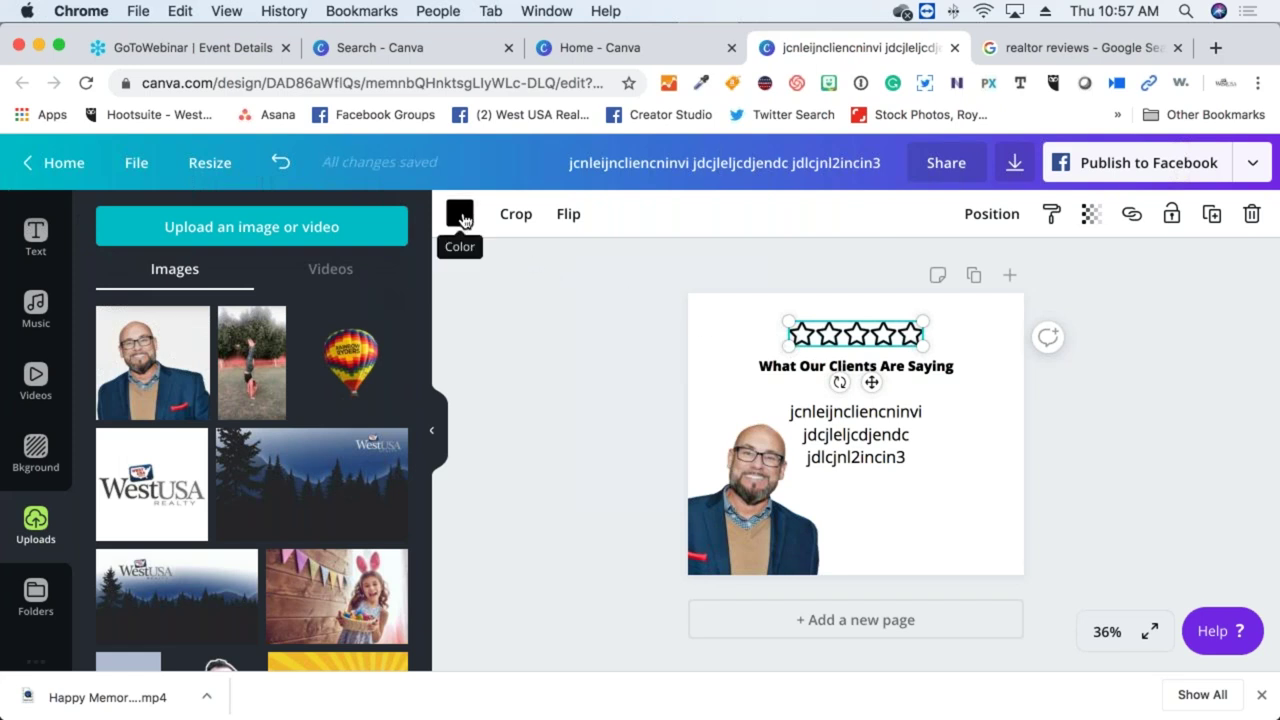
Colour the five outline stars yellow from the default colour palette
click(459, 214)
scroll(190, 510, down, 5)
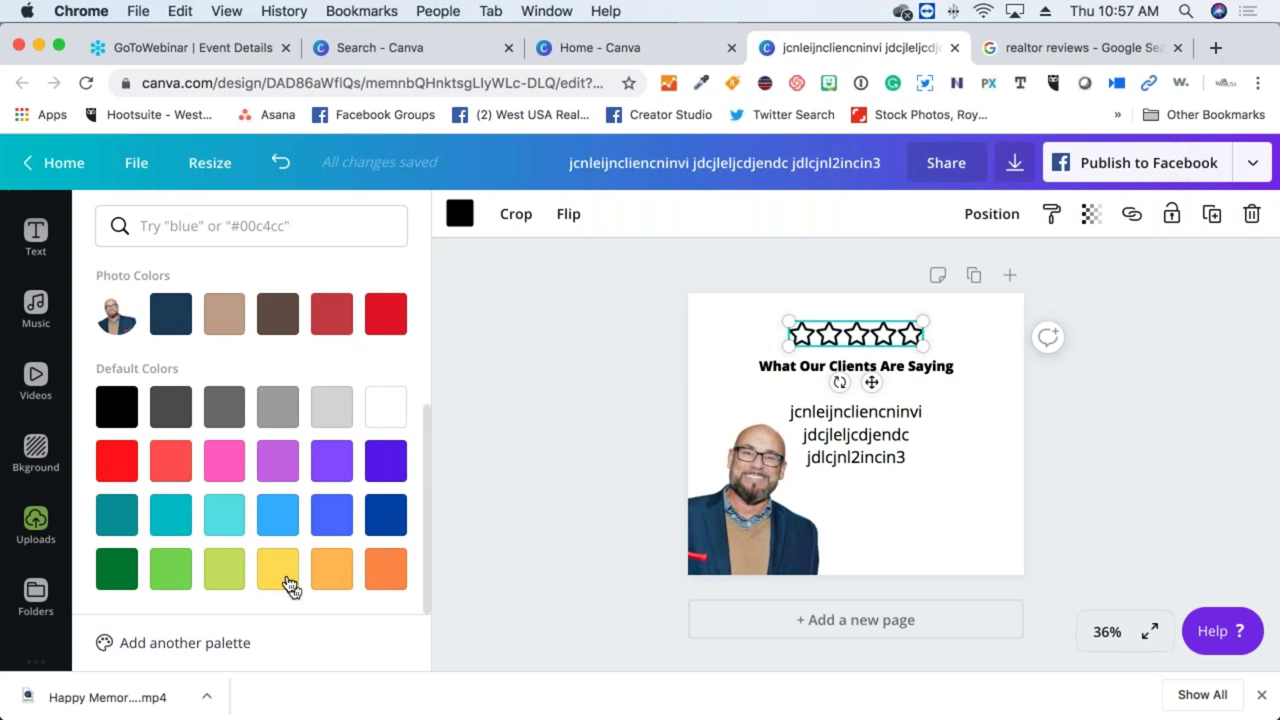
click(286, 581)
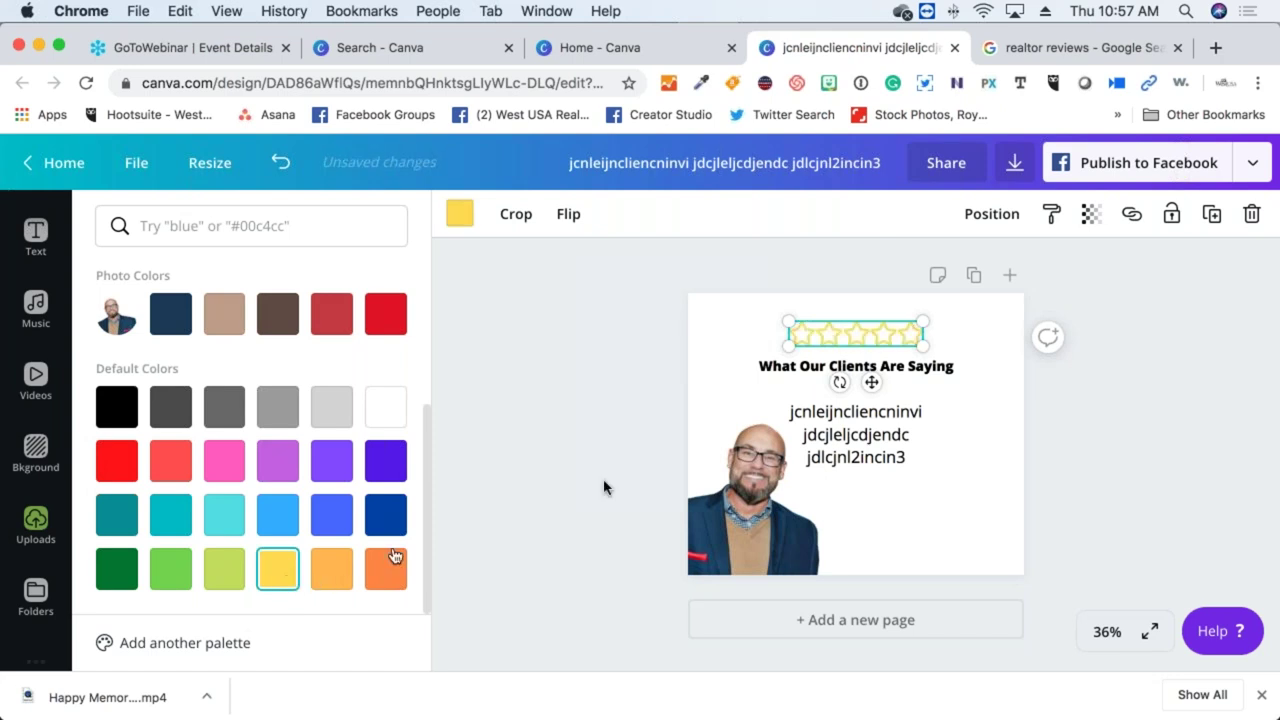
click(636, 311)
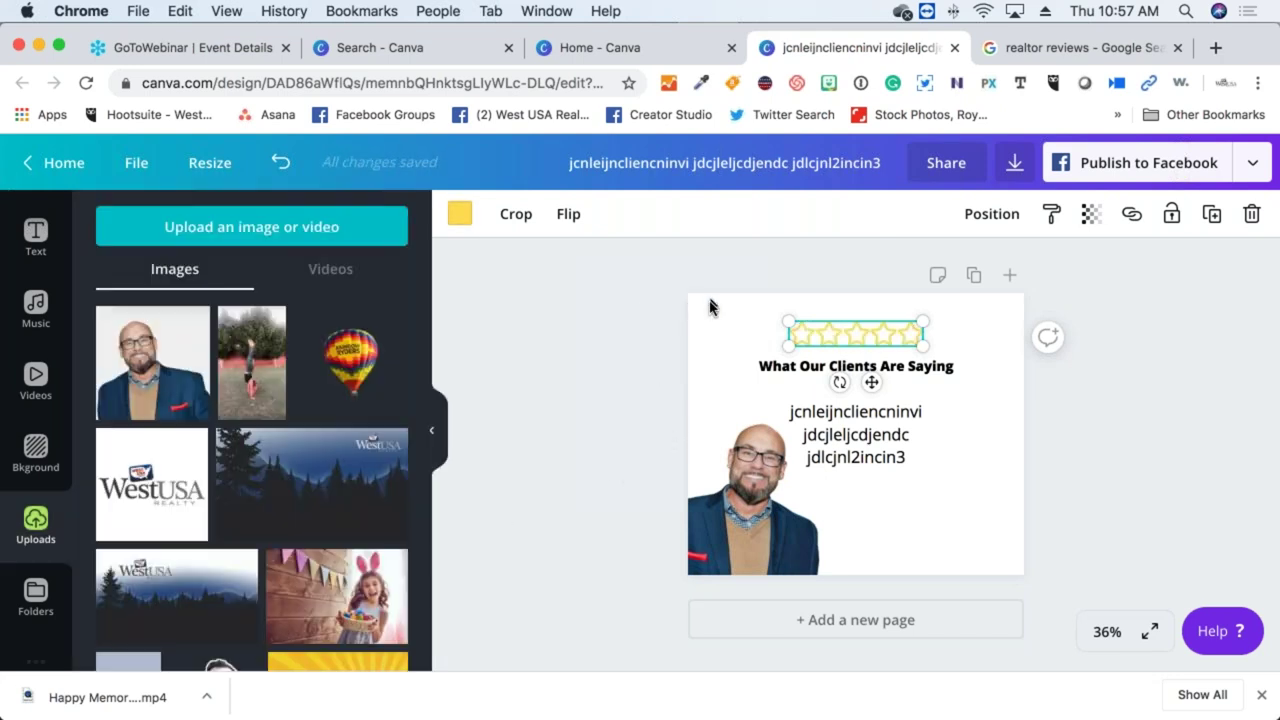
click(710, 308)
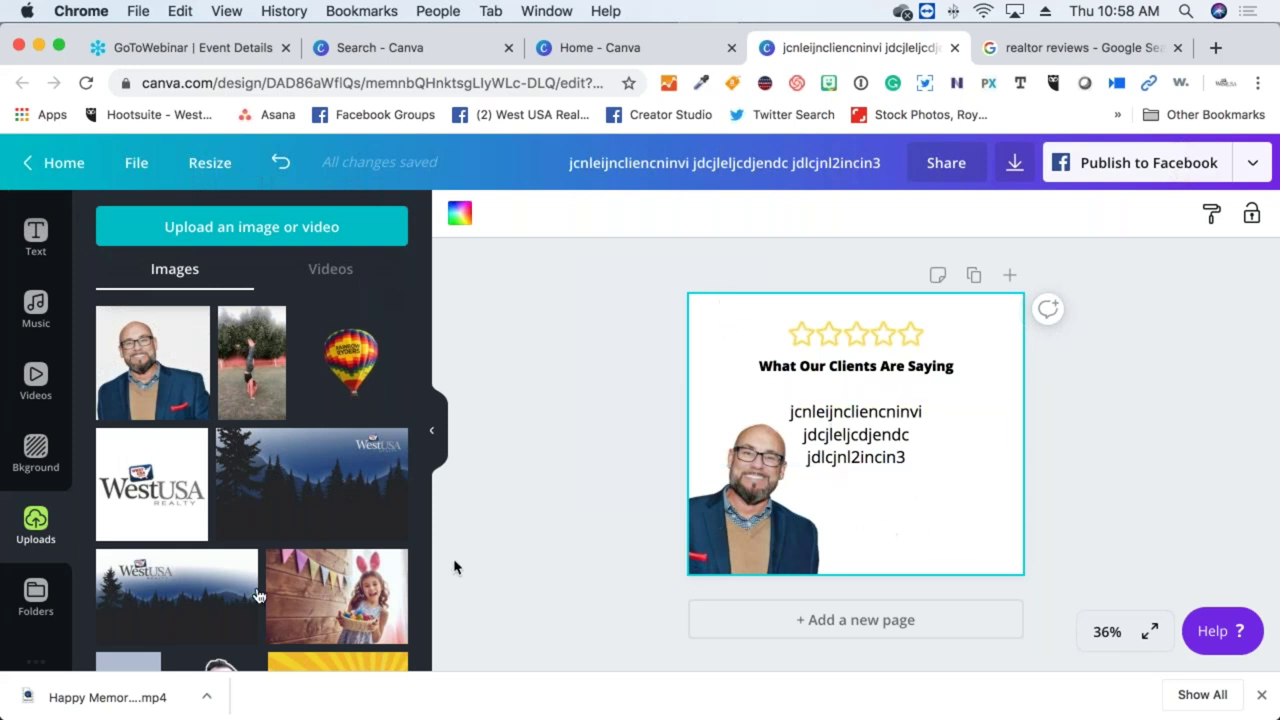
Add the West USA logo, shrink it into the bottom-right corner, then select the page background
scroll(222, 546, down, 10)
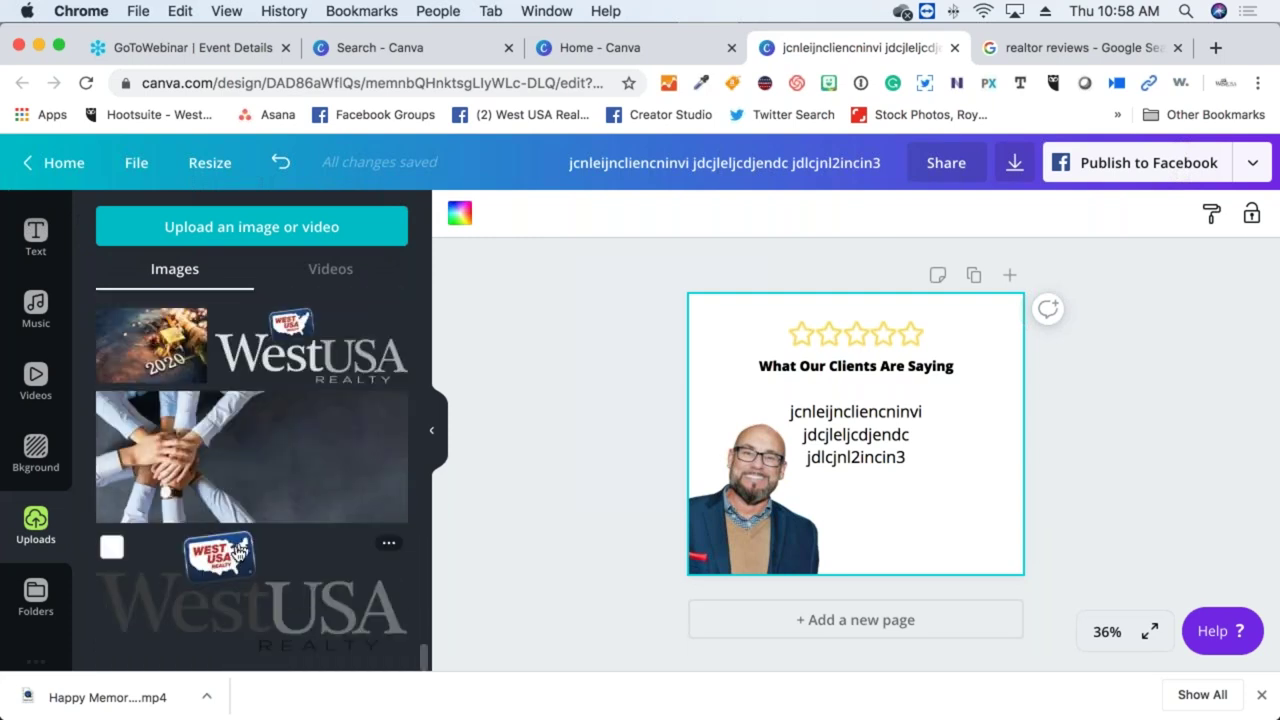
click(238, 553)
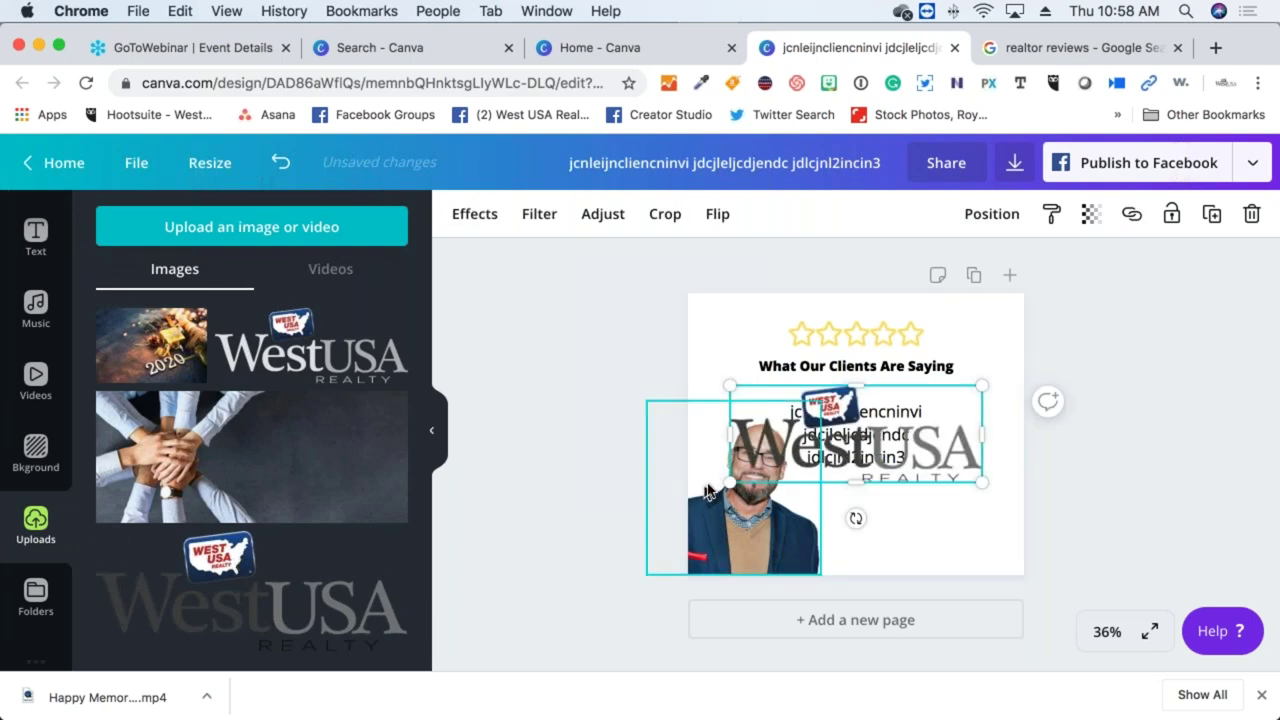
drag(730, 483, 848, 437)
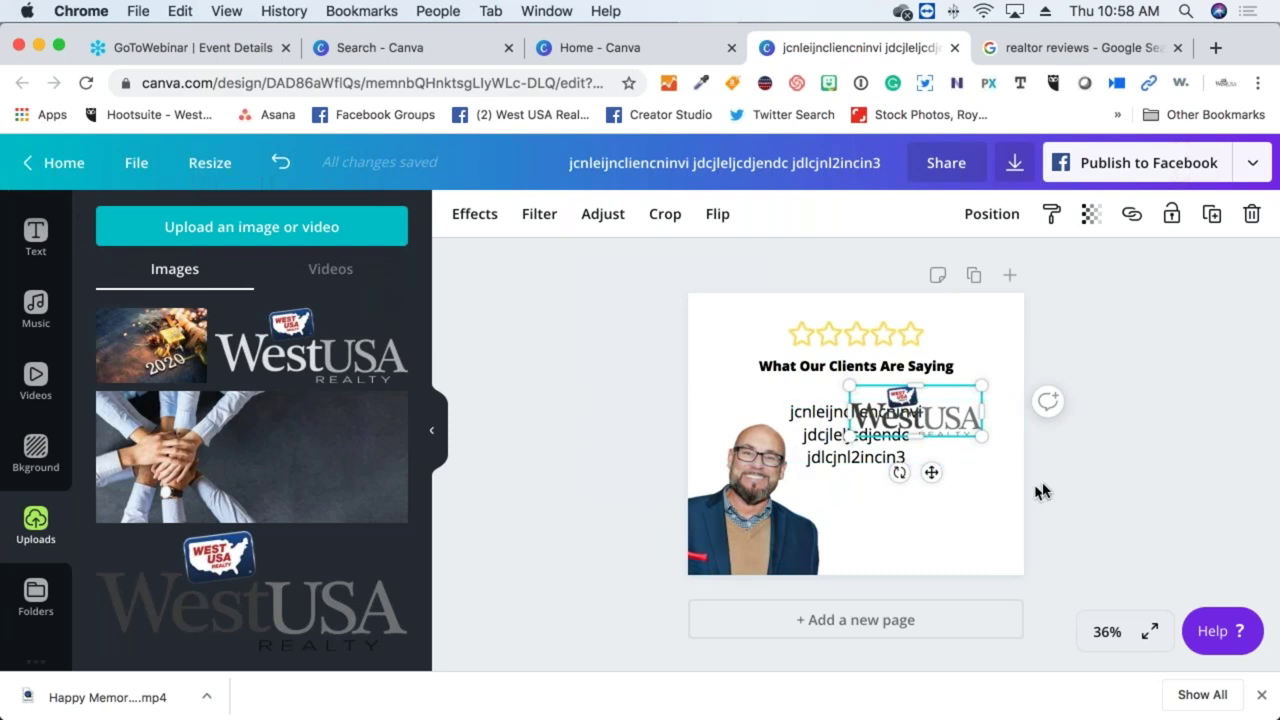
drag(931, 472, 951, 606)
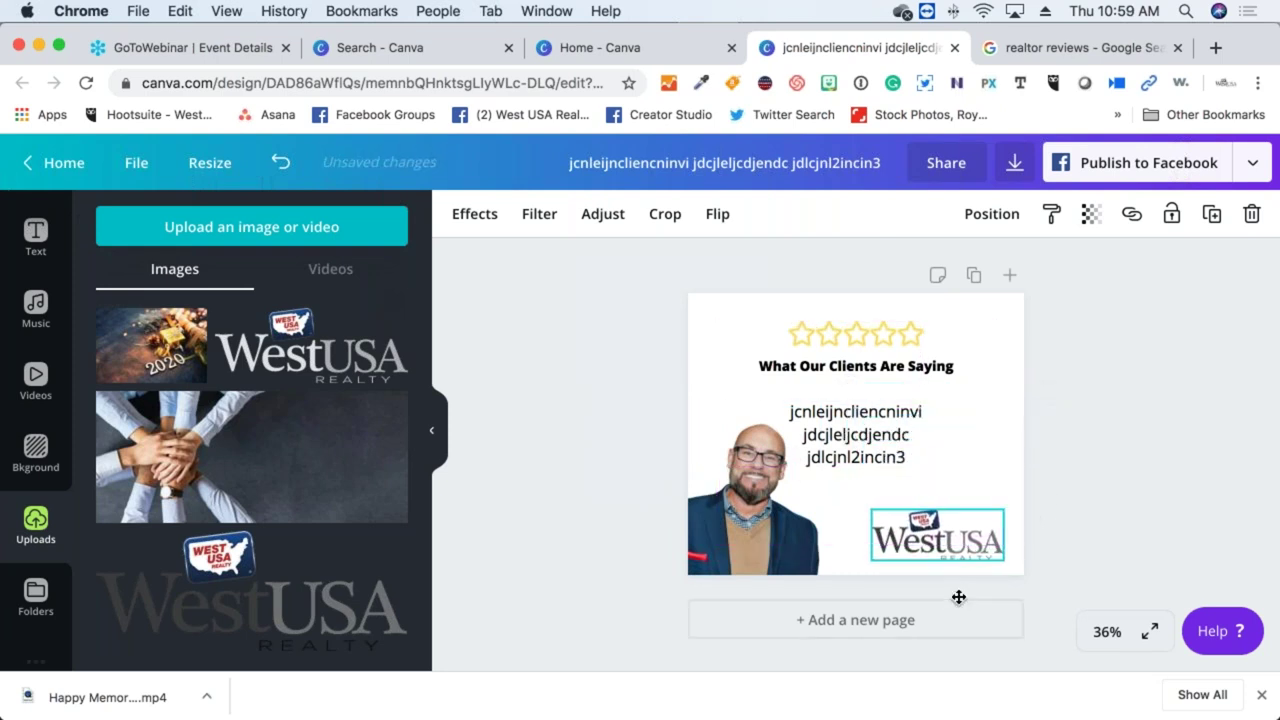
click(1131, 449)
click(997, 321)
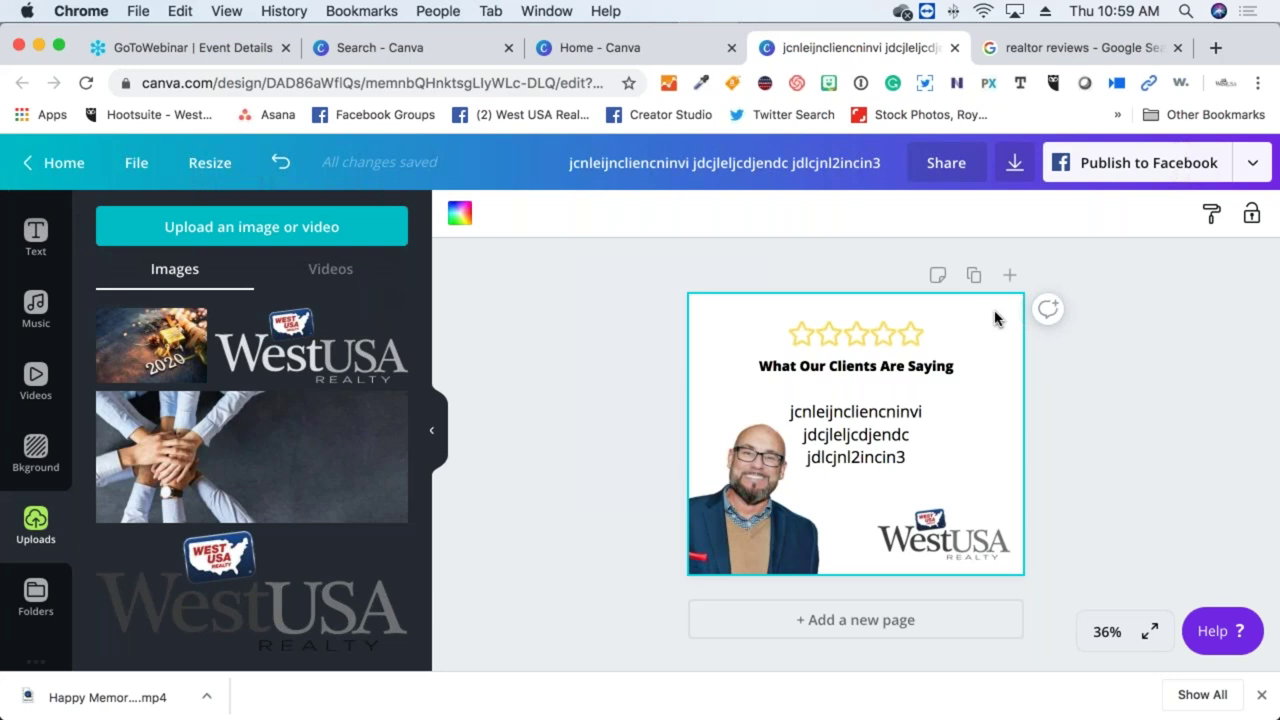
Try tan, light grey, mid-grey, purple and orange backgrounds, then return it to white
click(458, 218)
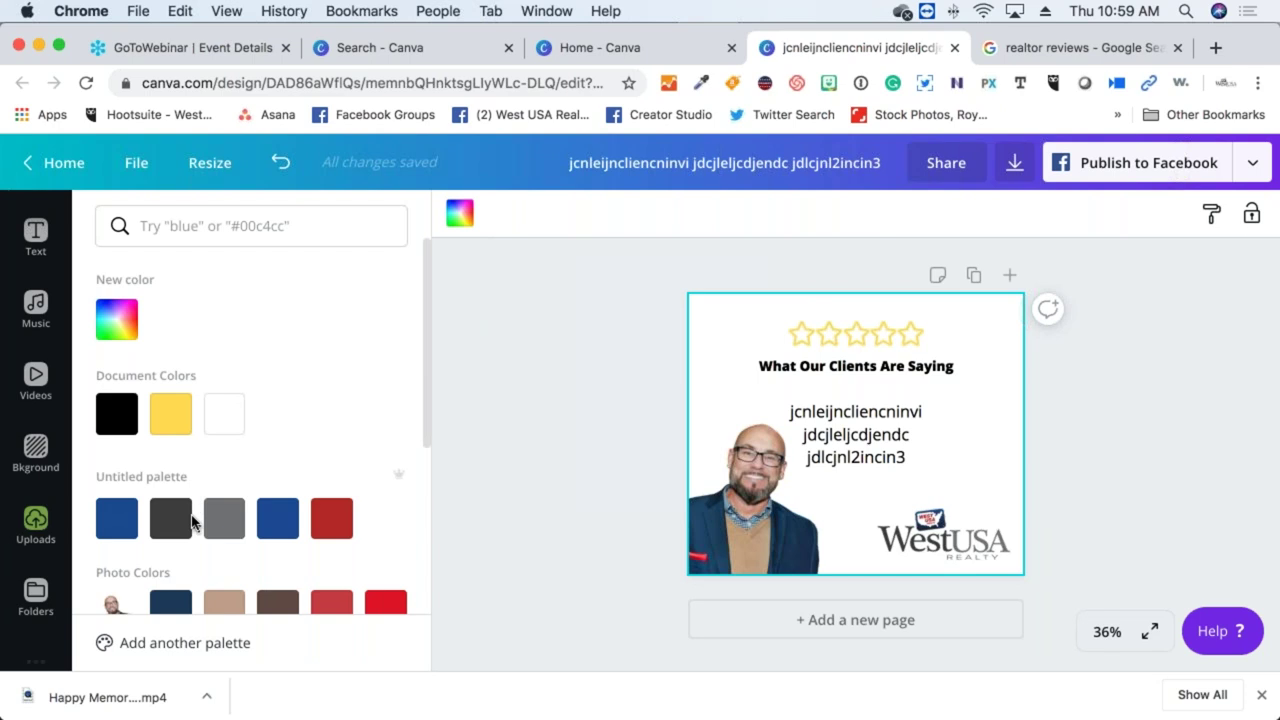
scroll(171, 517, down, 3)
click(224, 415)
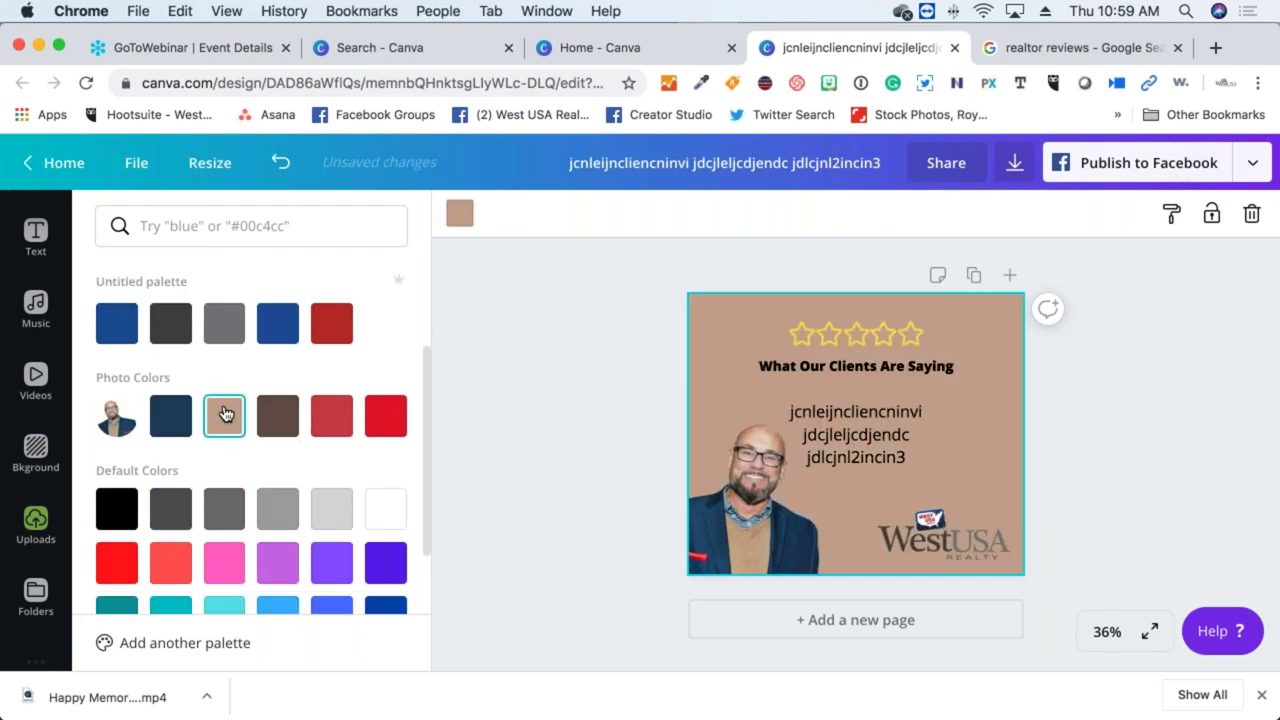
click(345, 507)
click(288, 514)
click(281, 564)
scroll(283, 573, down, 1)
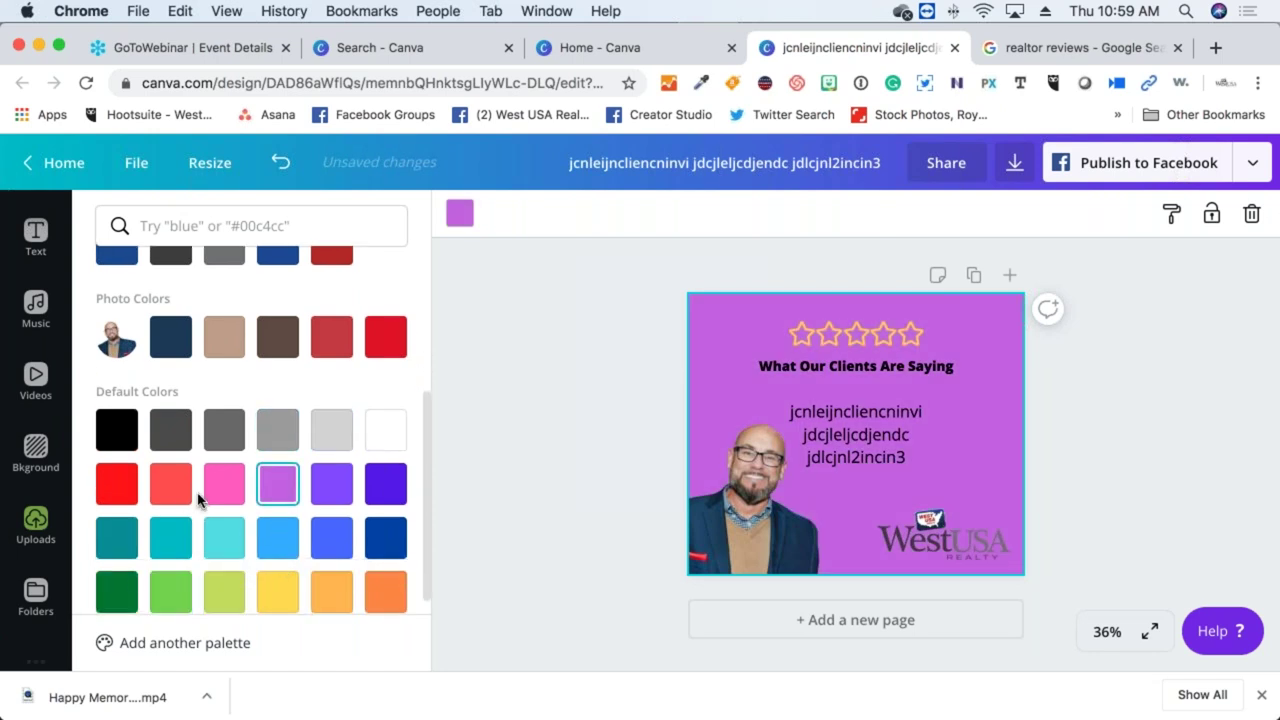
click(383, 590)
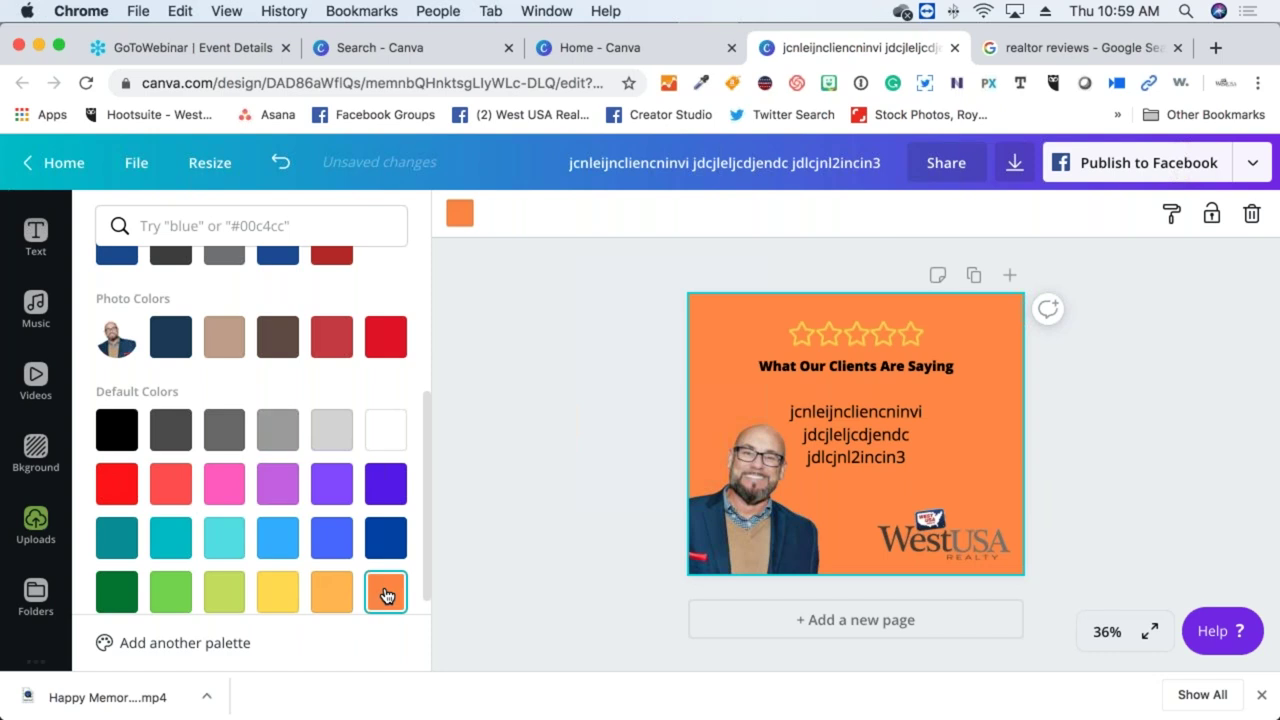
scroll(203, 400, up, 3)
scroll(200, 393, up, 3)
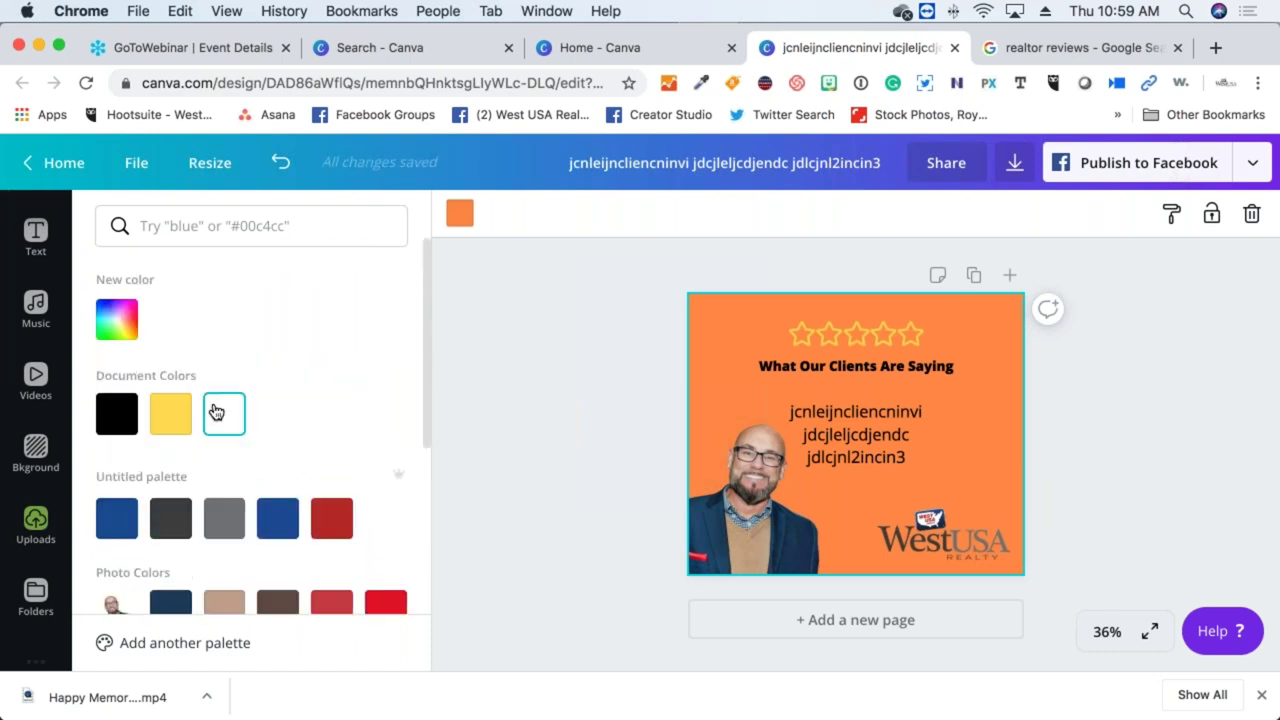
click(215, 413)
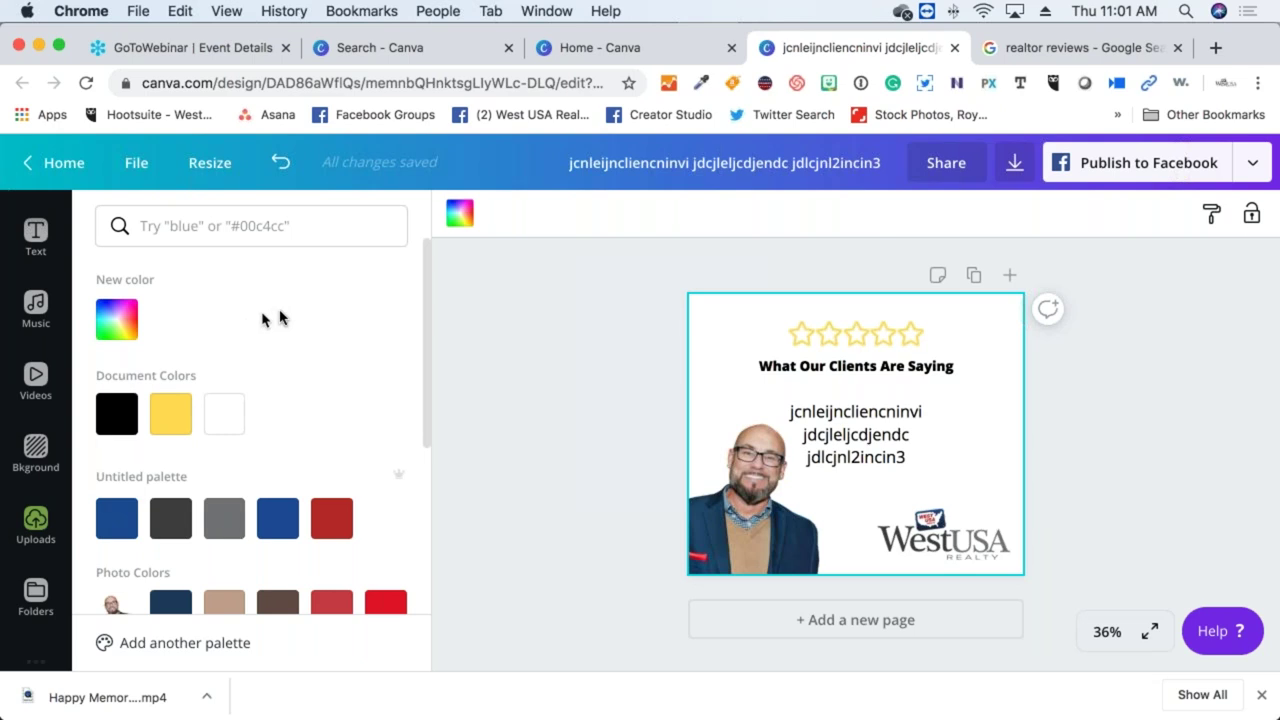
mouse_move(570, 716)
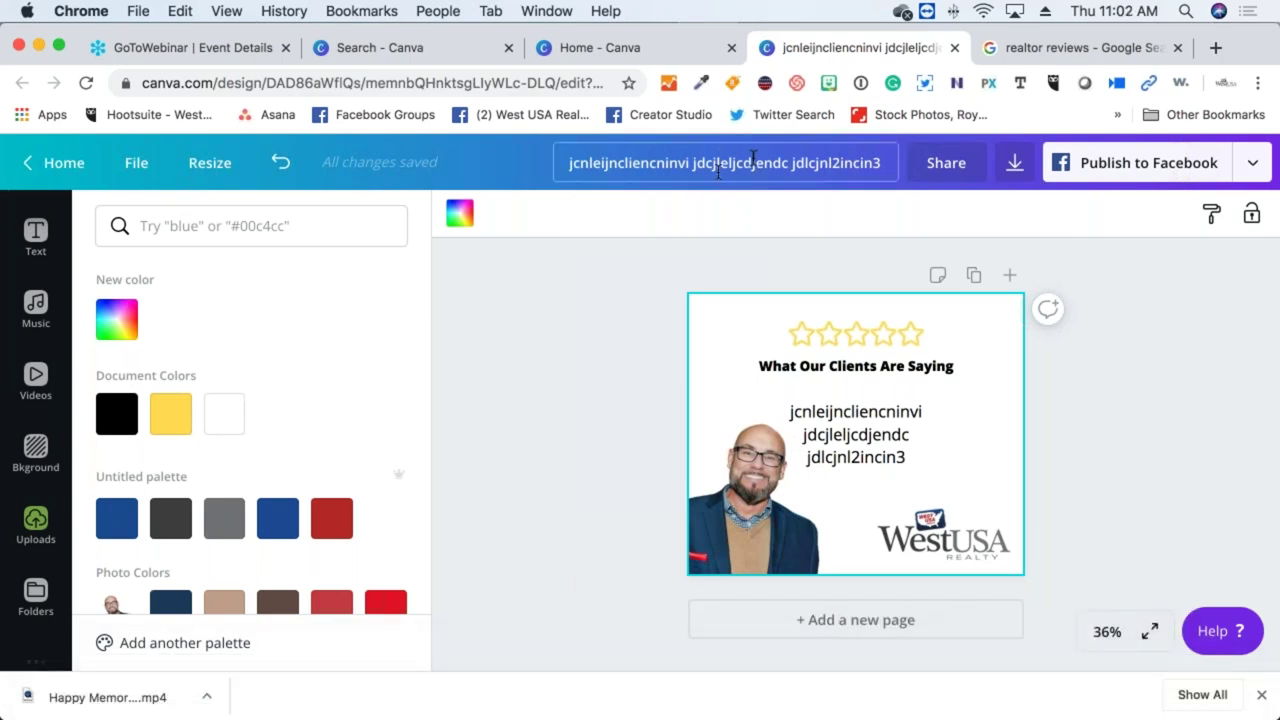
Load zoom.com in the realtor reviews search tab
click(1022, 55)
click(450, 88)
text(zom.)
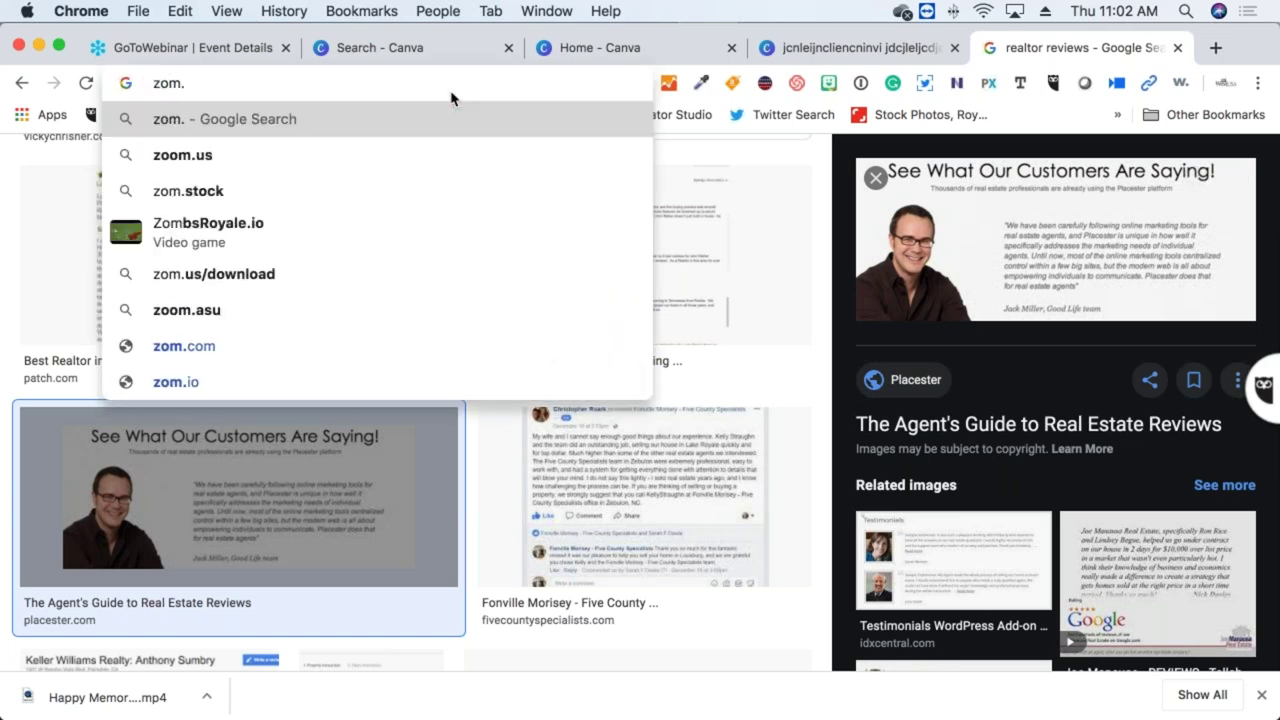
key(BackSpace)
key(BackSpace)
text(om)
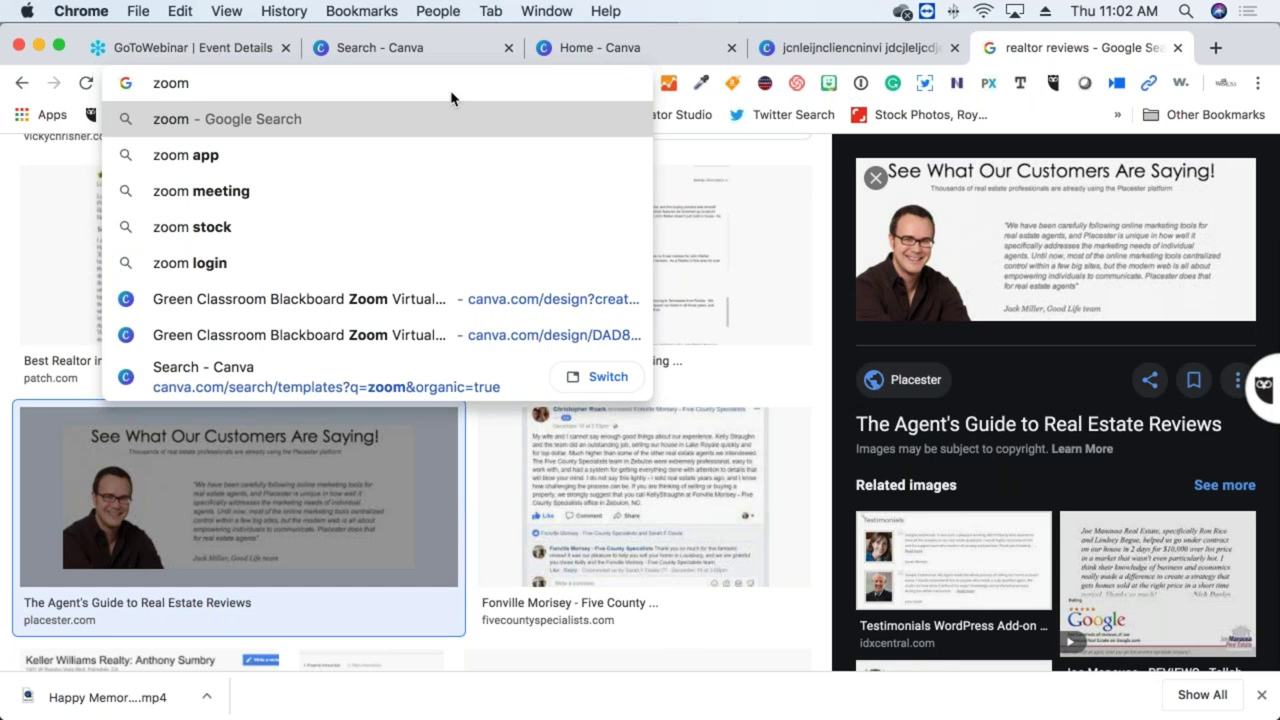
text(.com)
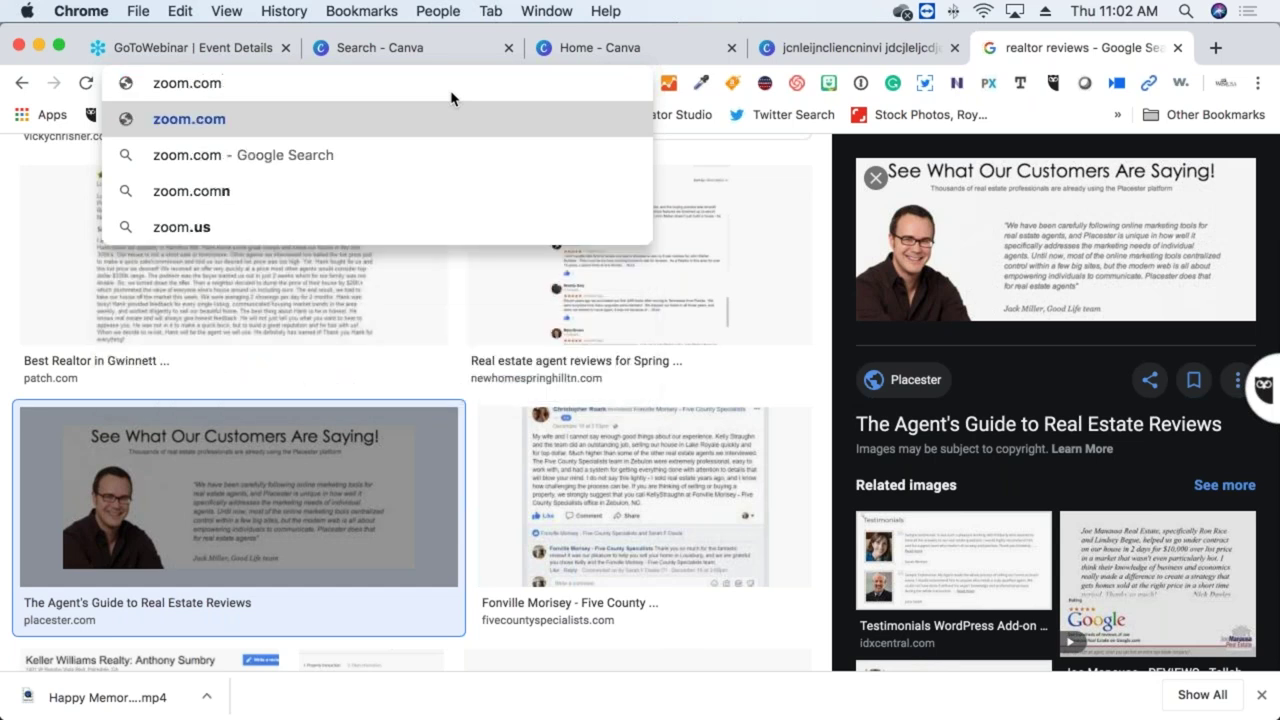
key(Return)
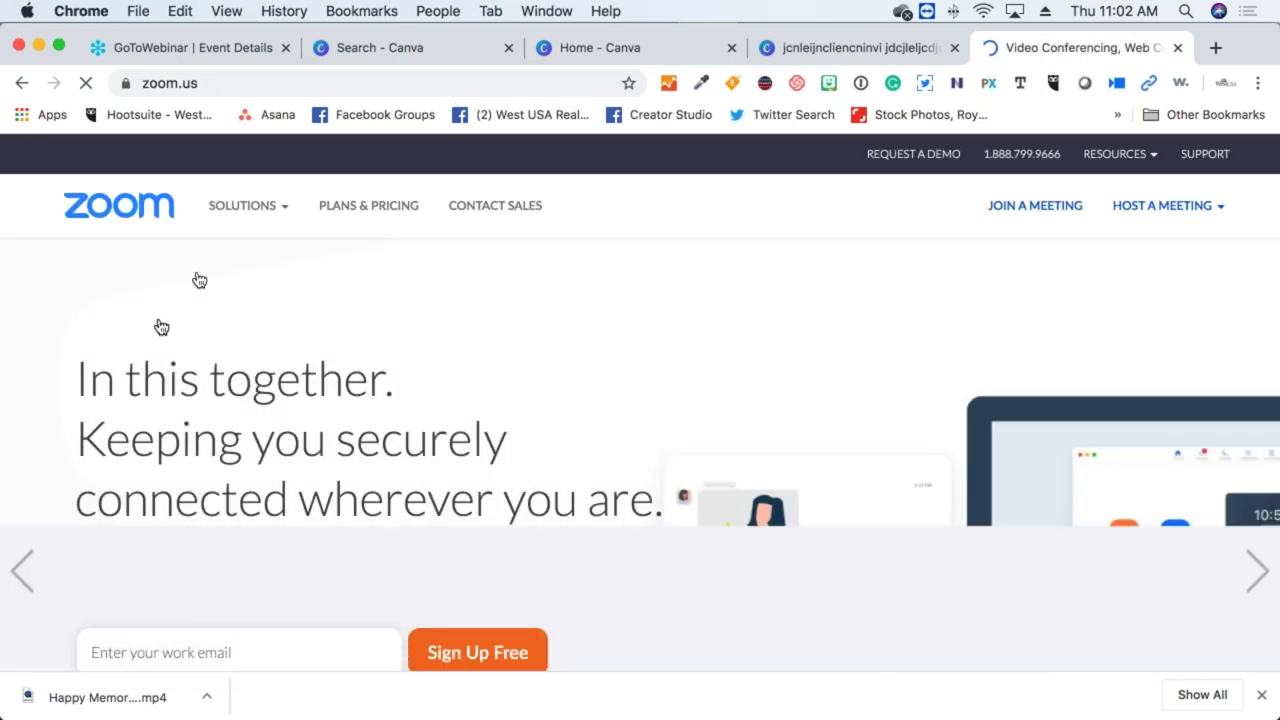
Replace the Zoom address with google.com and load the Google homepage
mouse_move(242, 205)
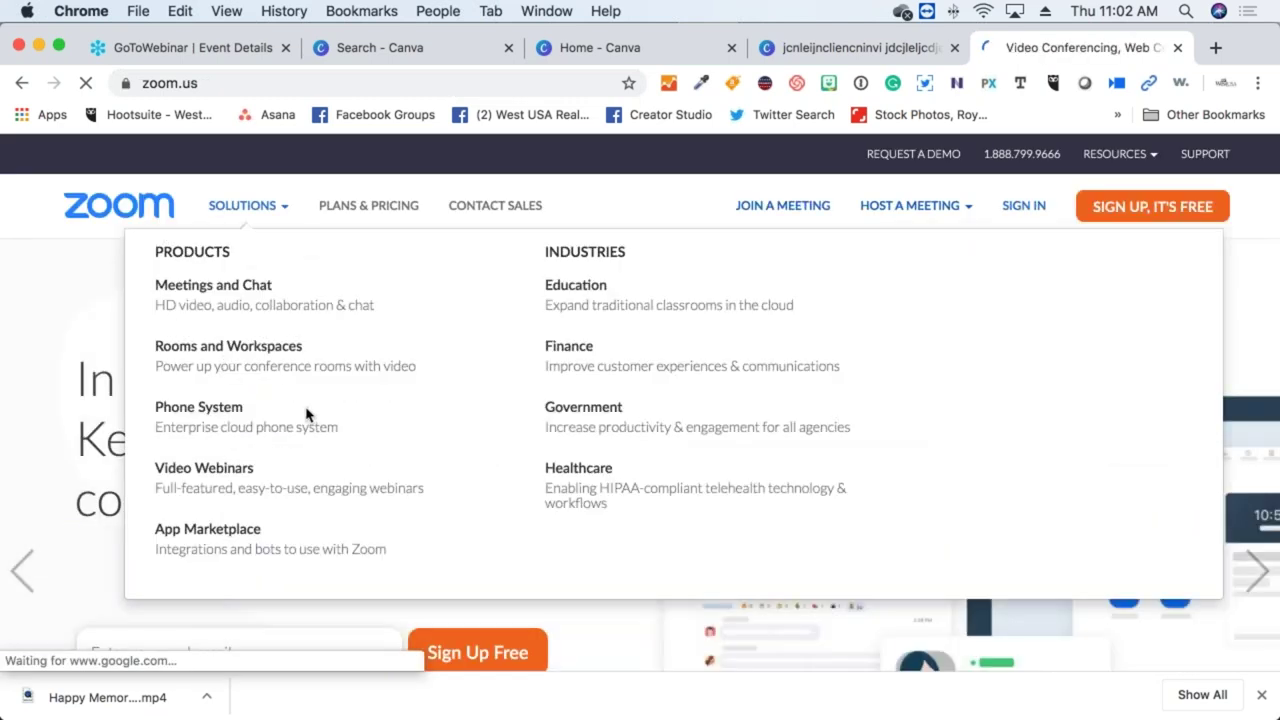
click(350, 80)
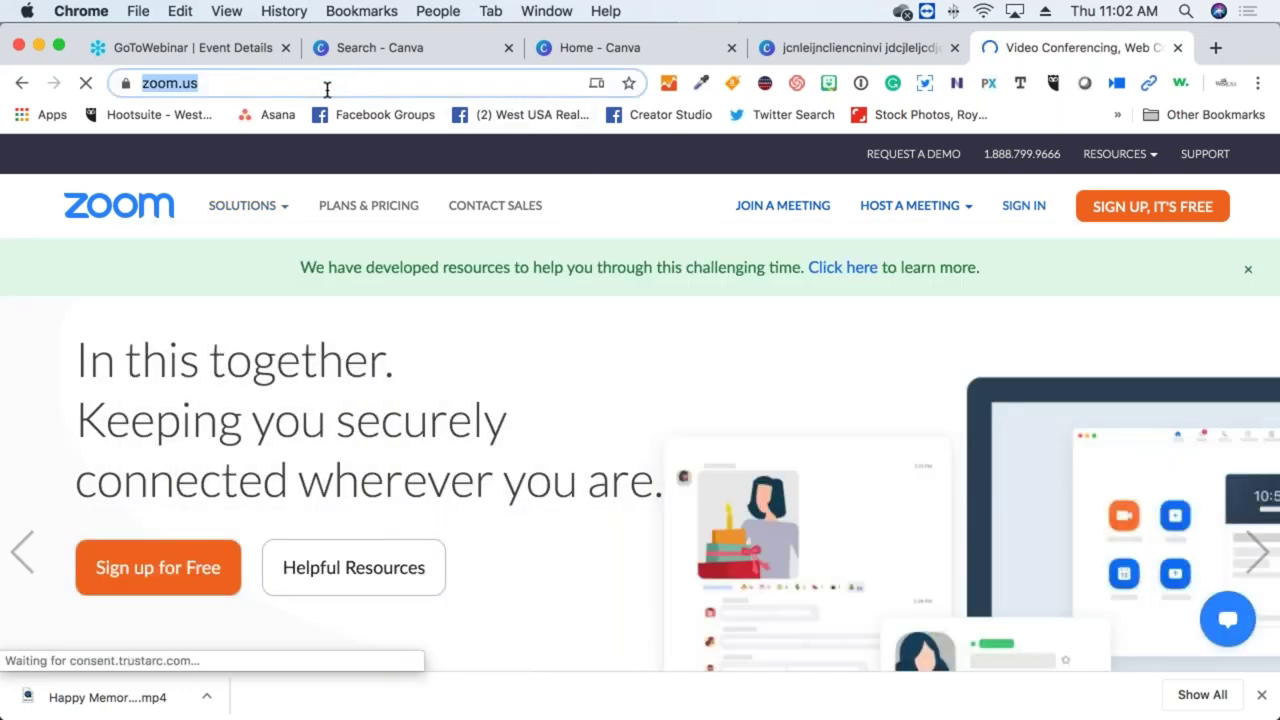
click(206, 83)
key(super+a)
text(g)
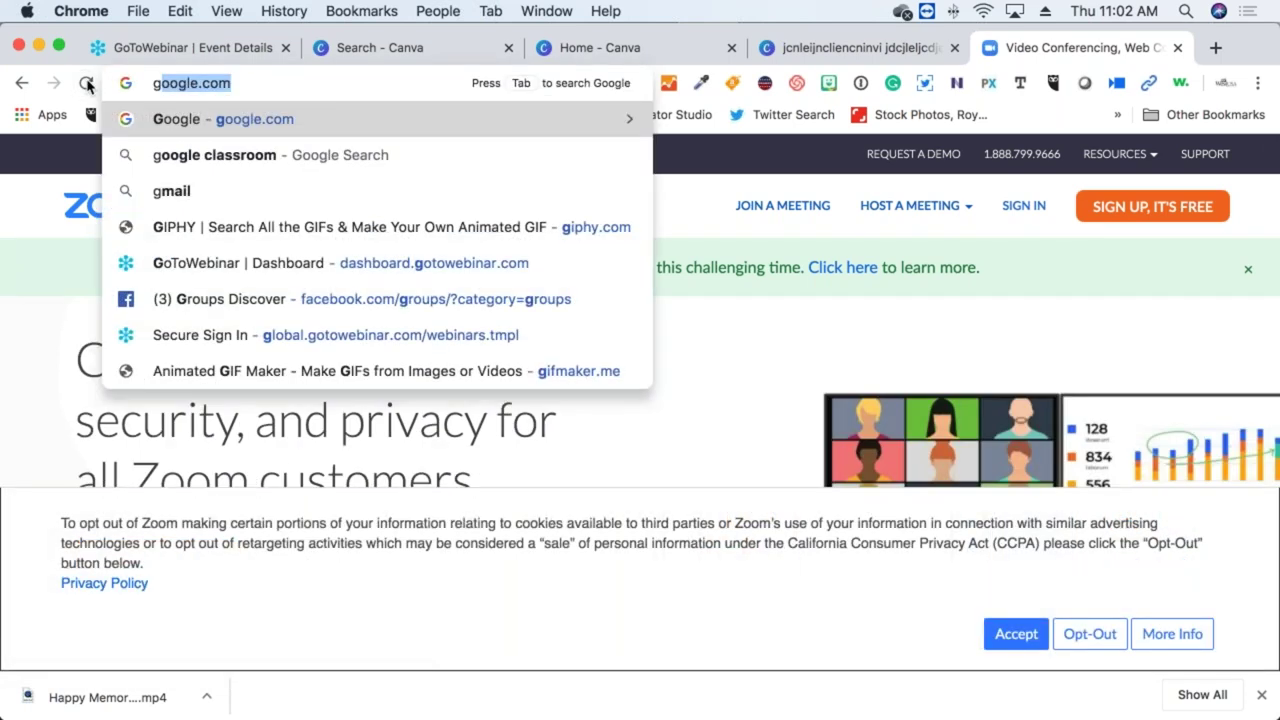
text(ogl)
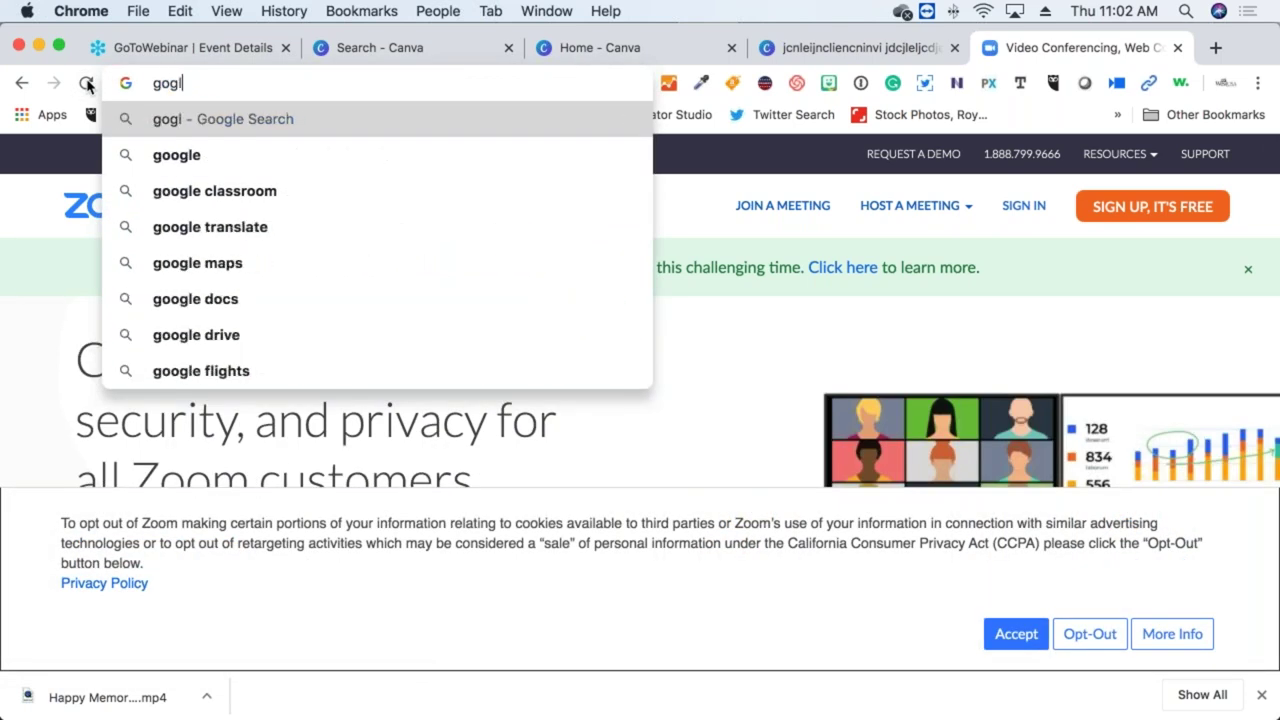
key(BackSpace)
text(g)
key(BackSpace)
key(BackSpace)
text(ogle.com)
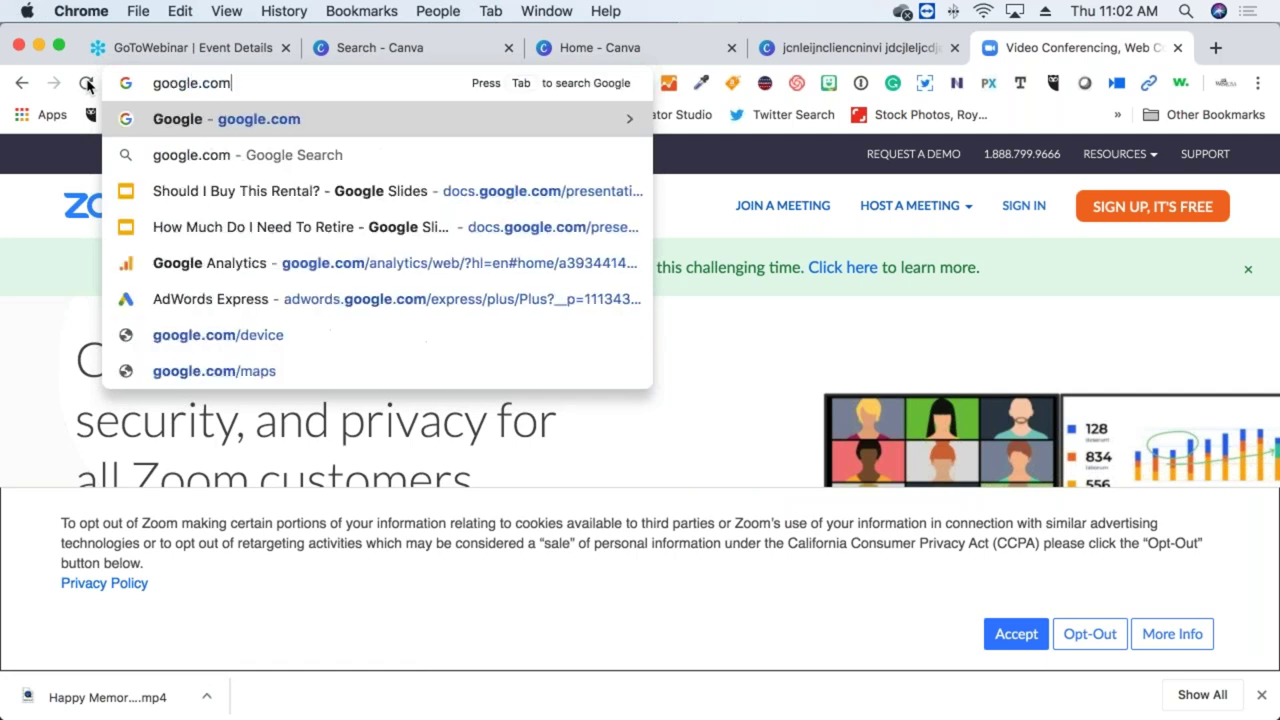
key(Return)
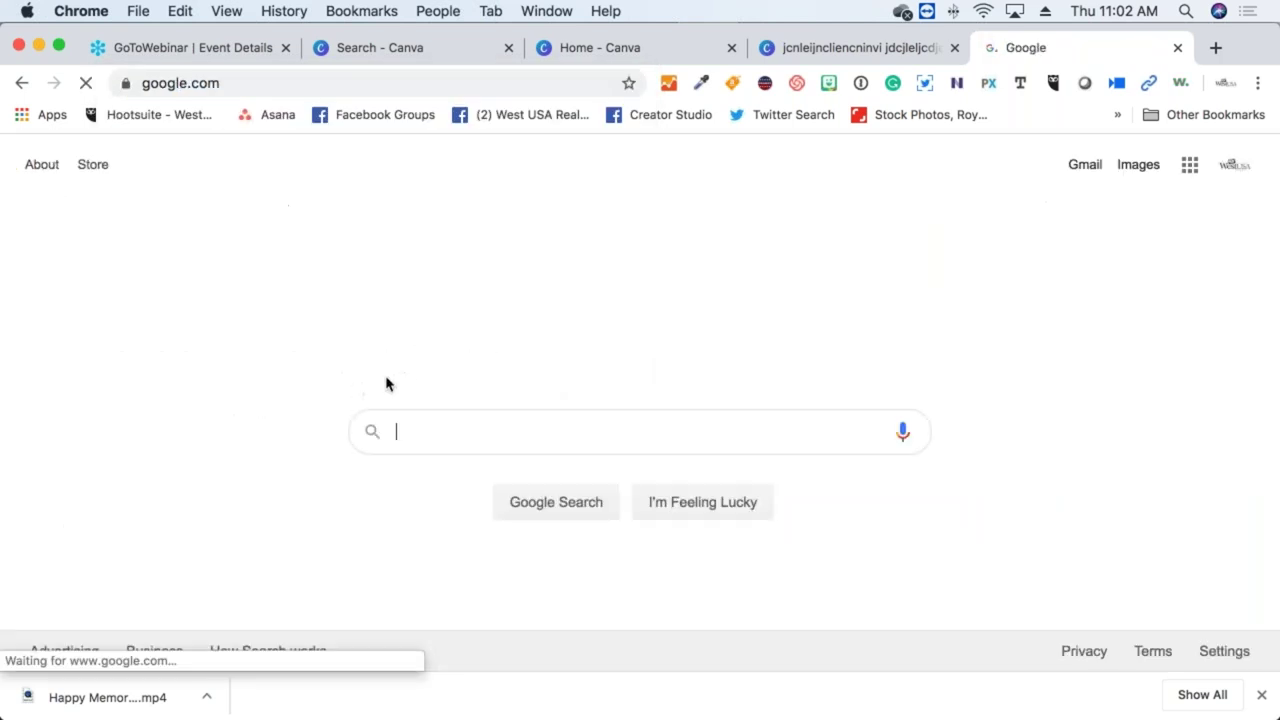
Search Google Images for 'zoom', preview the How Zoom Employees use Zoom picture, then return to Canva
text(zoom)
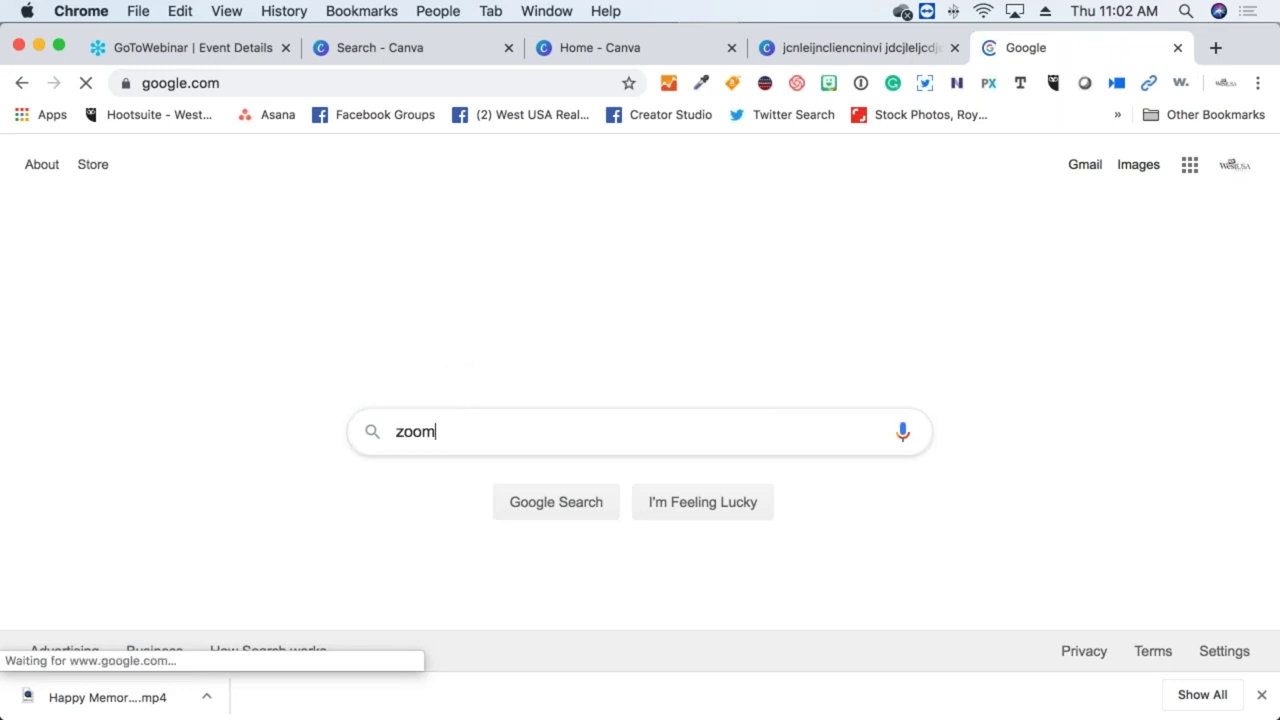
click(460, 480)
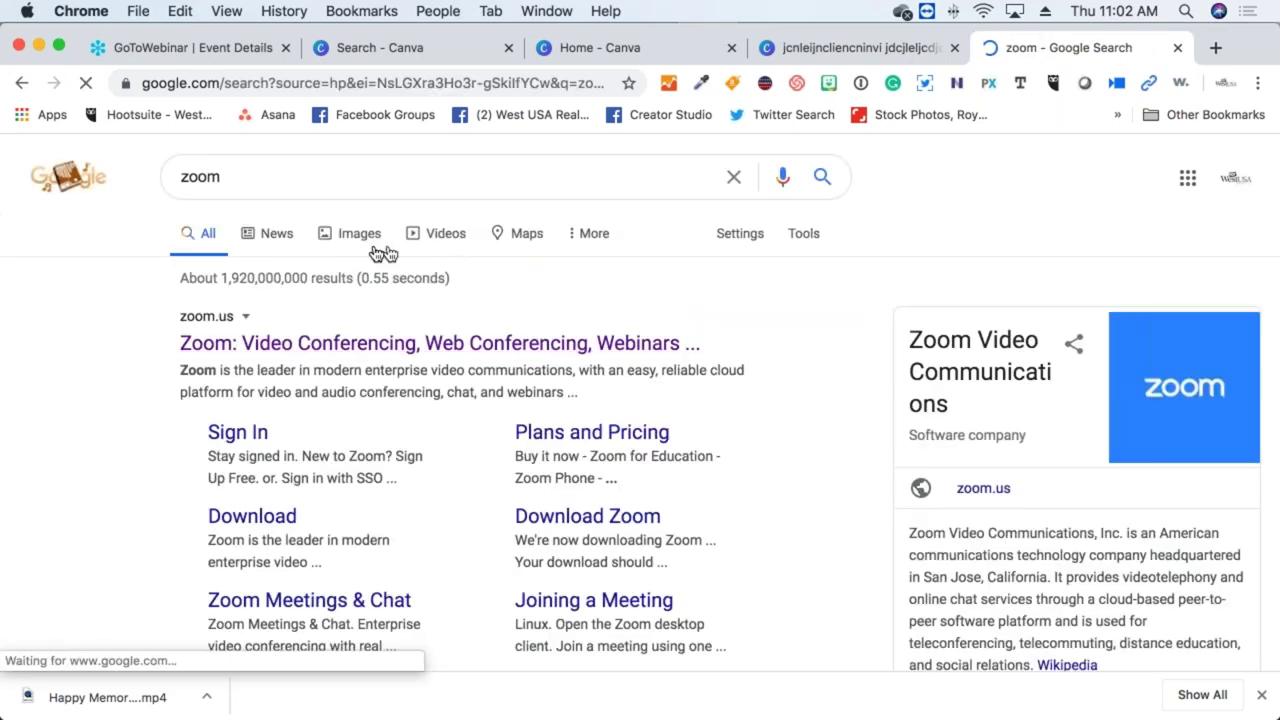
click(366, 242)
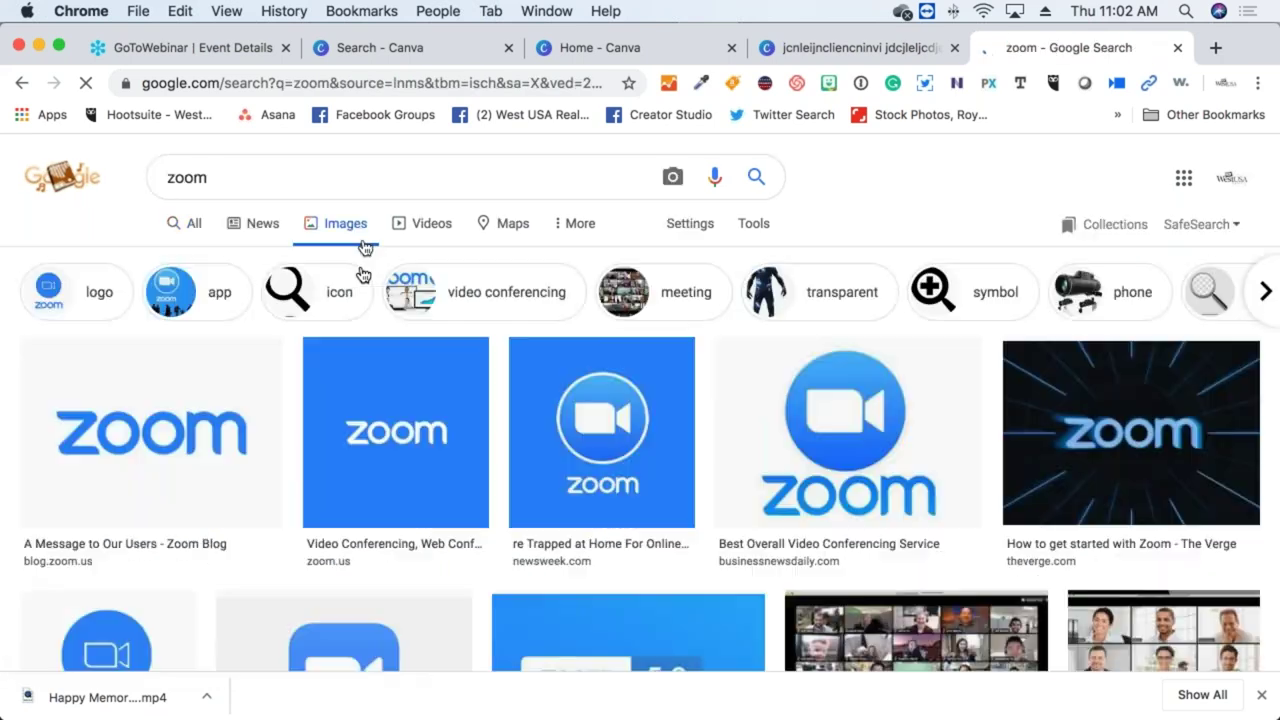
scroll(417, 406, down, 3)
click(905, 422)
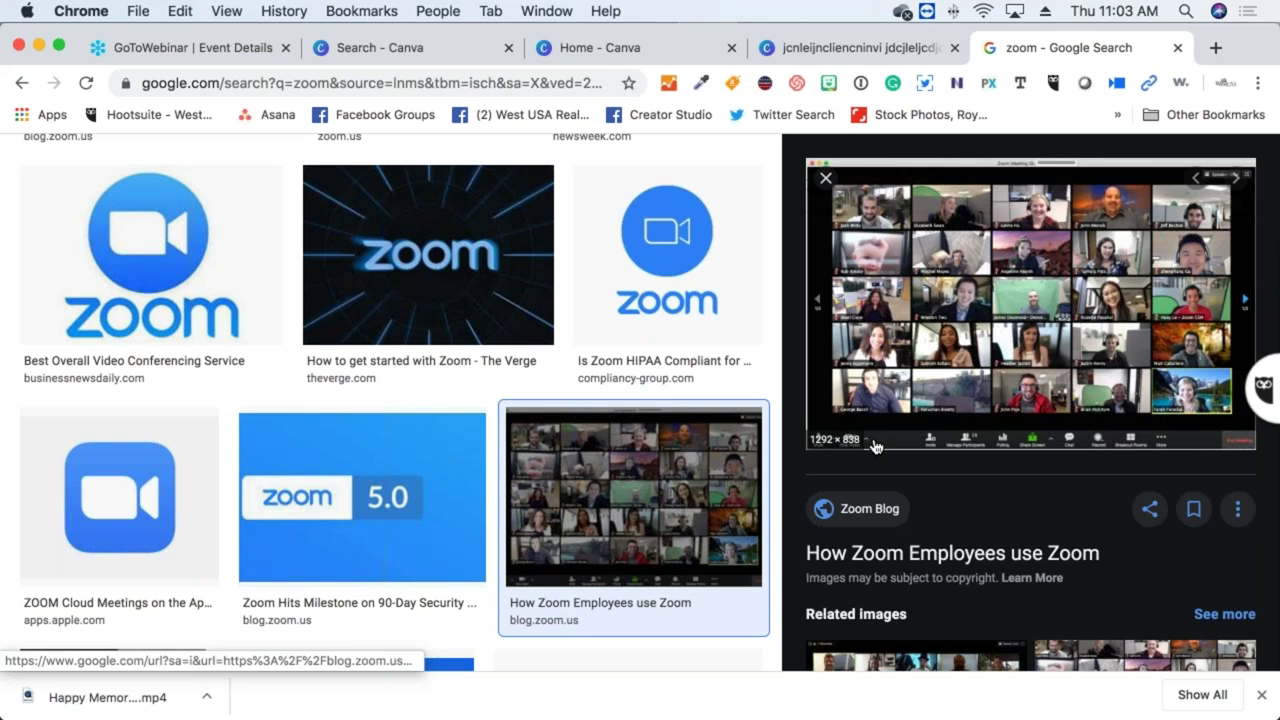
click(652, 55)
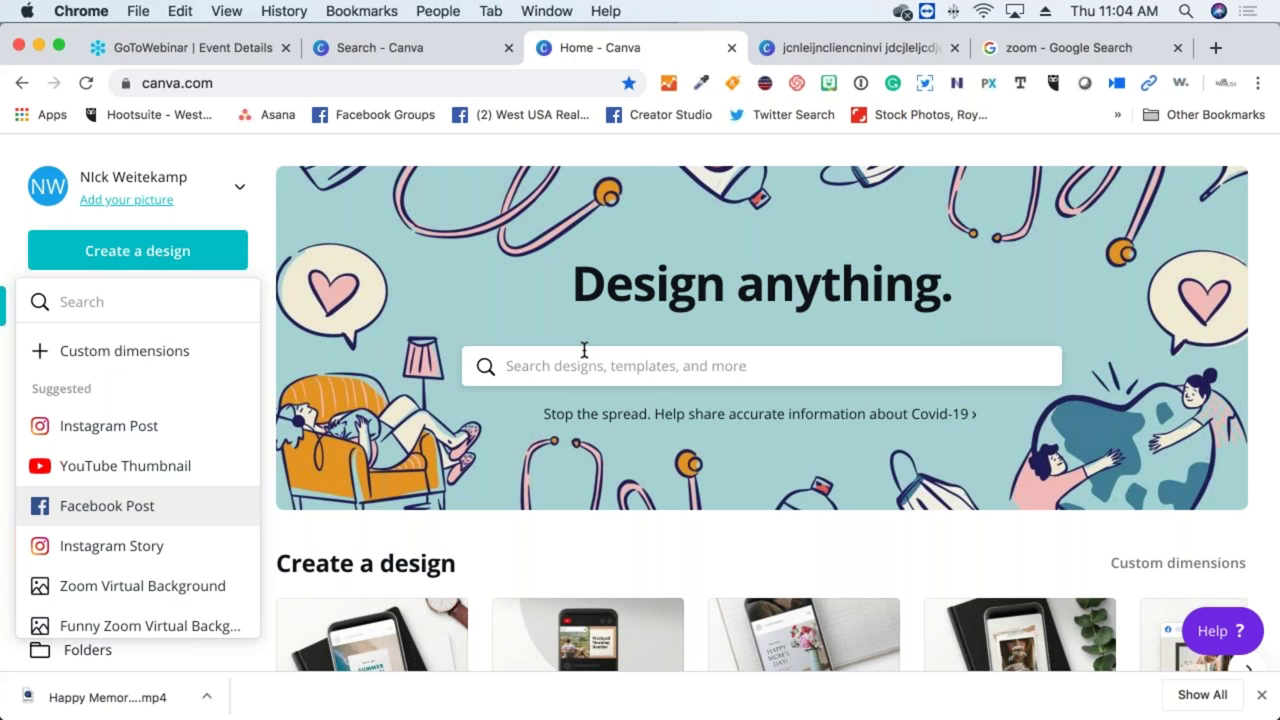
Dismiss the Create a design dropdown on the Canva home page
click(680, 318)
scroll(680, 320, down, 5)
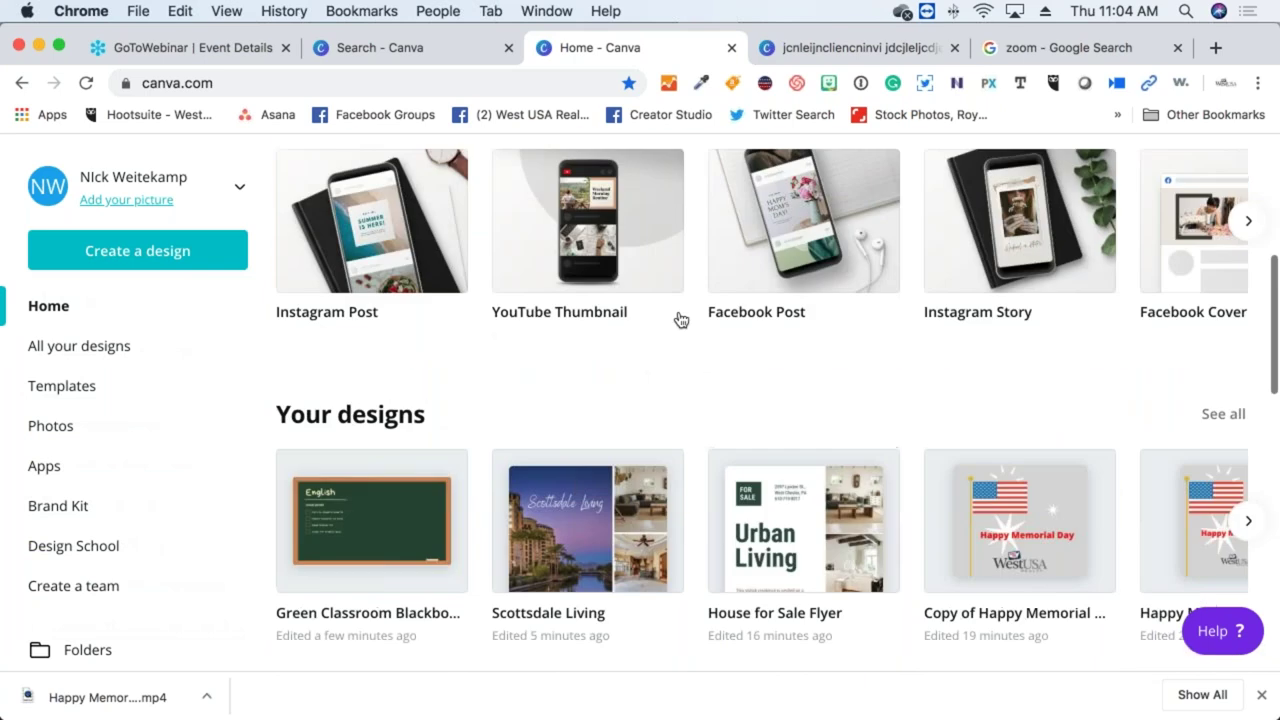